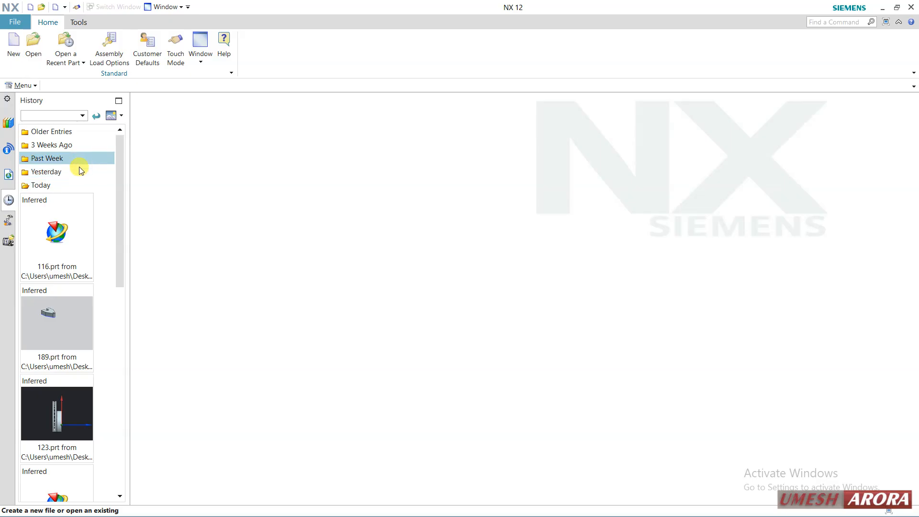
Open Toggle Clamp Assembly.prt from the past week's file history and dismiss the loading warning
click(78, 172)
click(73, 158)
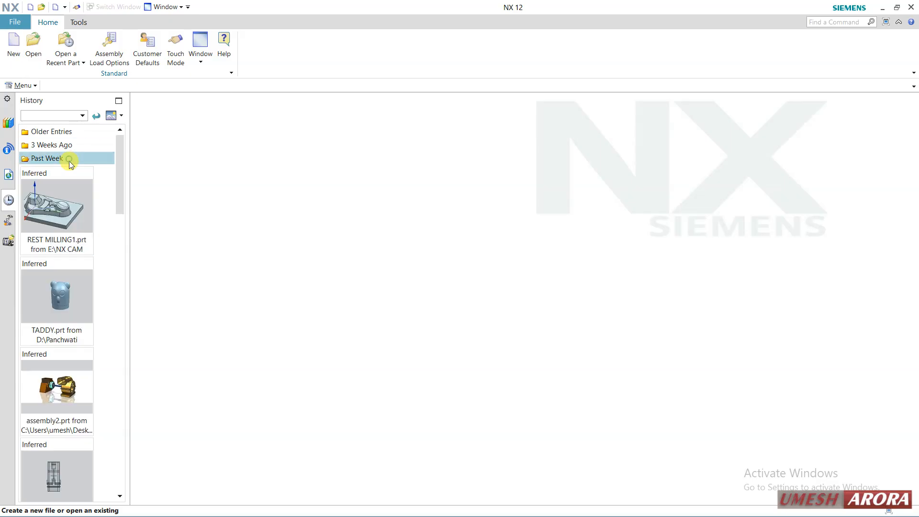
scroll(89, 275, down, 3)
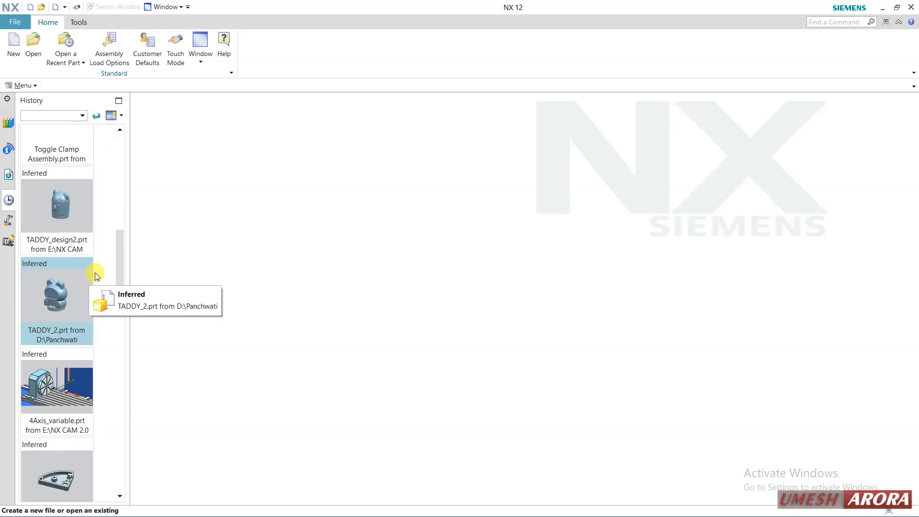
scroll(101, 263, up, 3)
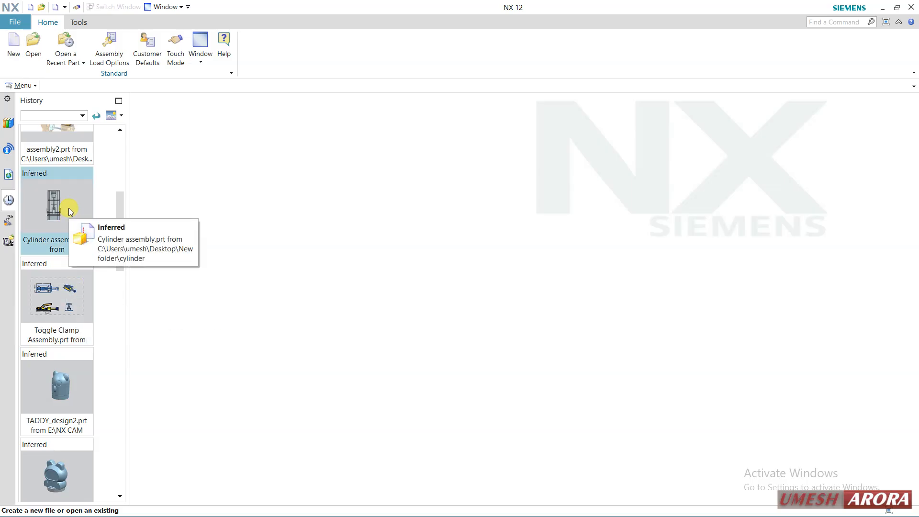
scroll(68, 207, up, 2)
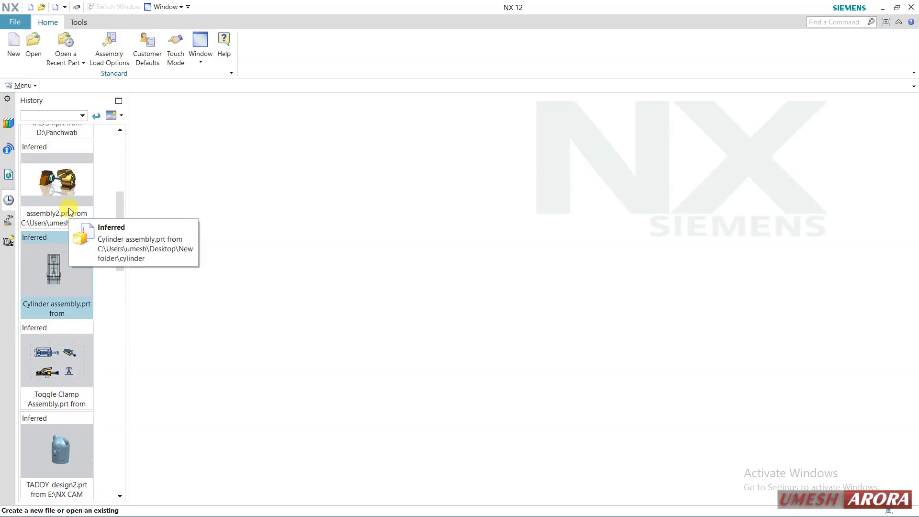
click(42, 387)
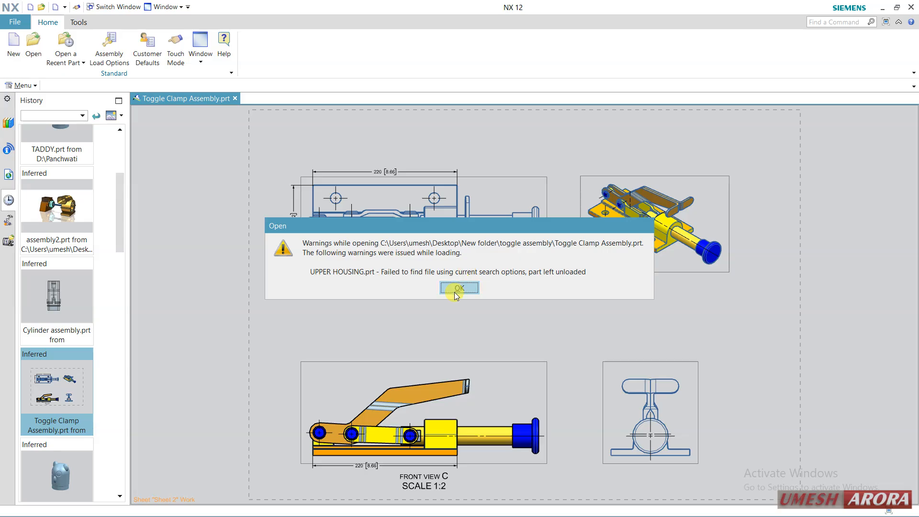
click(459, 288)
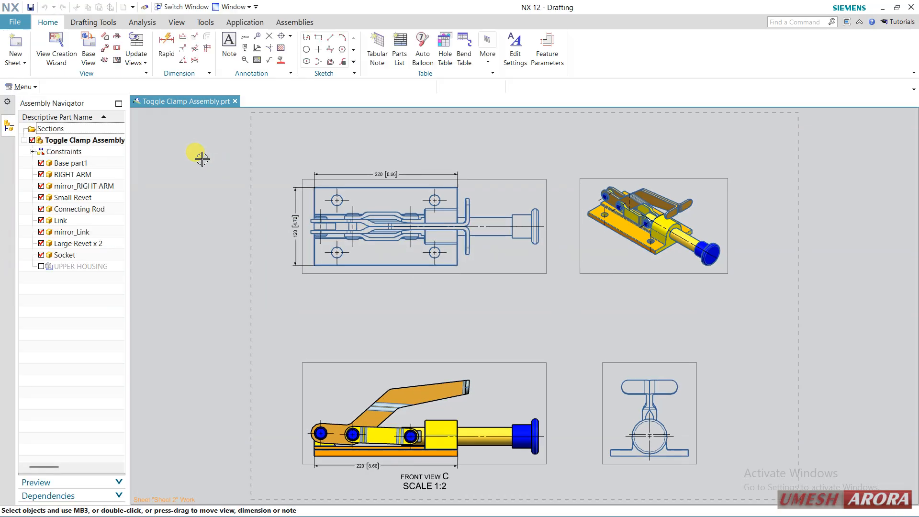
Switch the toggle clamp assembly from Drafting to Modeling and inspect the 3D model from both sides
click(237, 26)
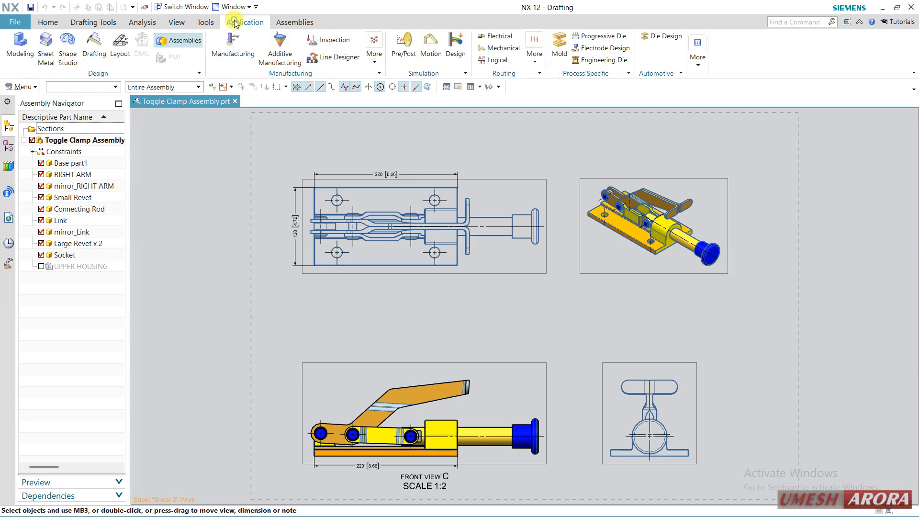
click(24, 62)
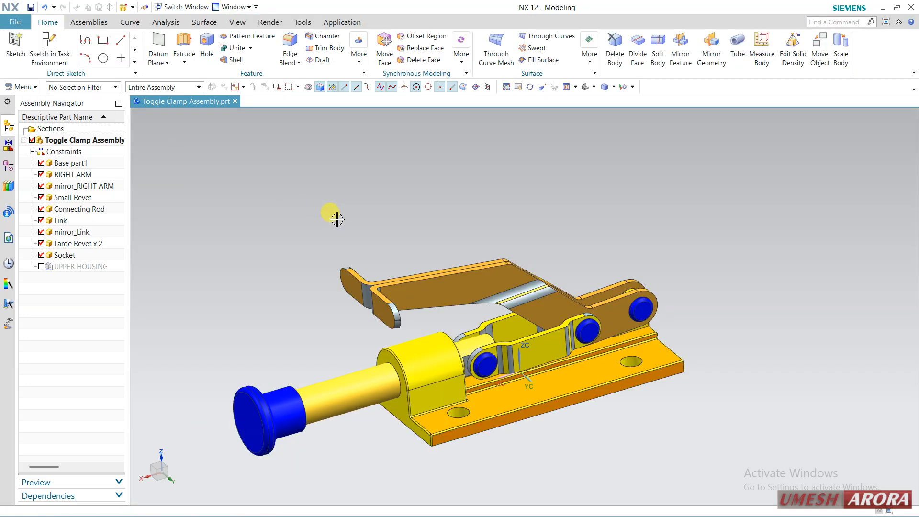
mouse_move(329, 196)
middle_down()
mouse_move(360, 209)
mouse_move(355, 248)
mouse_move(331, 197)
mouse_move(317, 200)
mouse_move(327, 205)
middle_up()
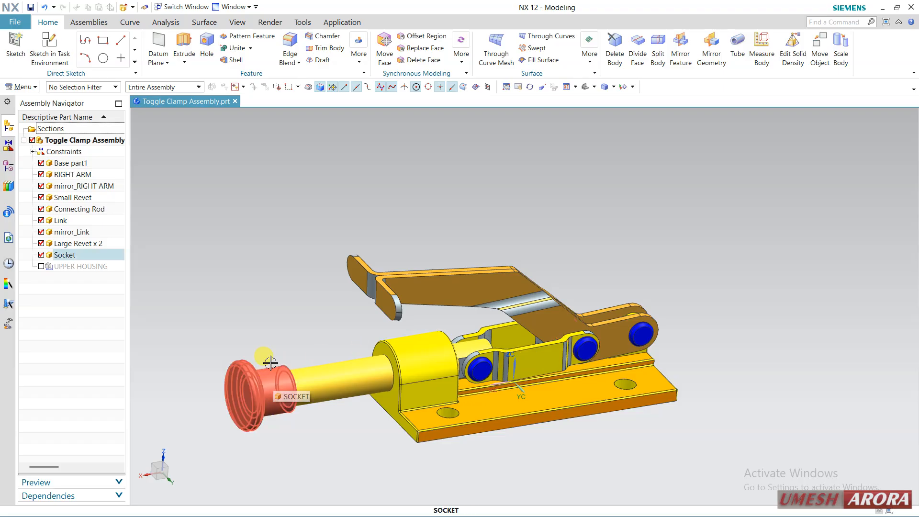
middle_drag(252, 258, 353, 256)
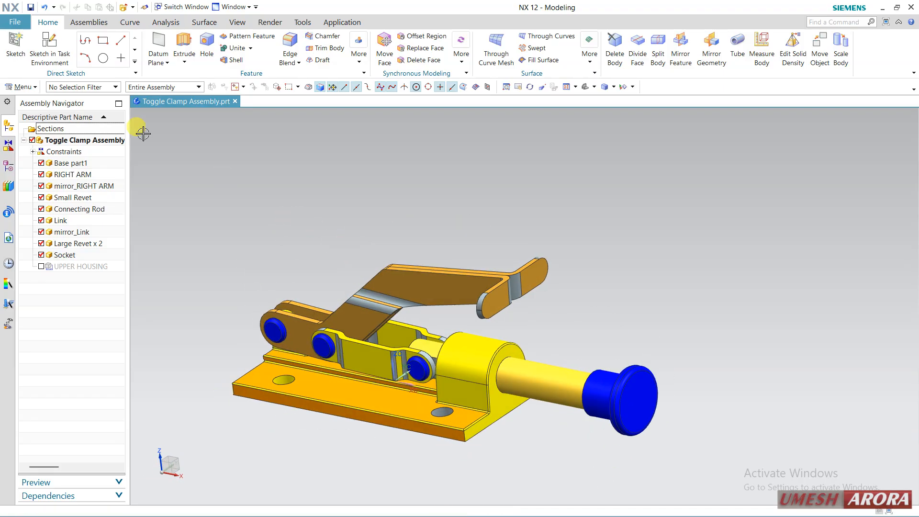
Create a new millimetre part file assembly1.prt from the Assembly template in the New folder\toggle assembly folder on the Desktop
click(15, 22)
click(17, 40)
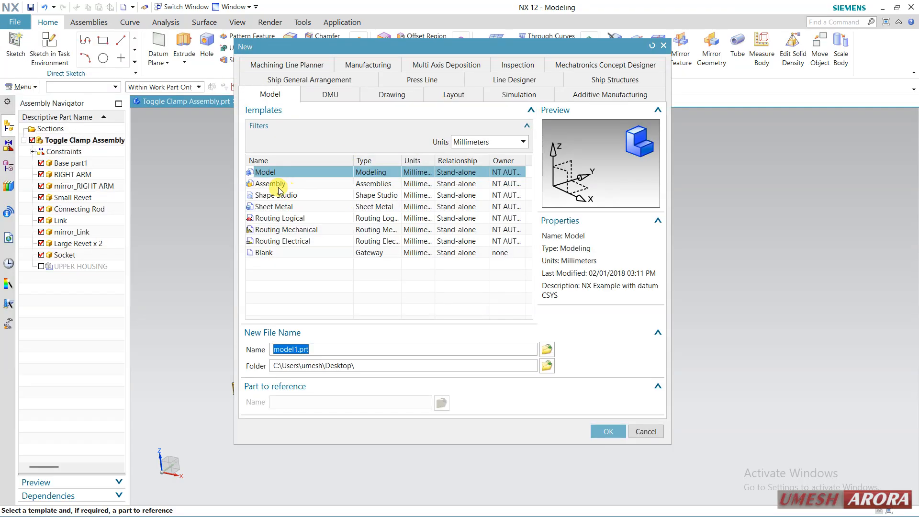
click(277, 186)
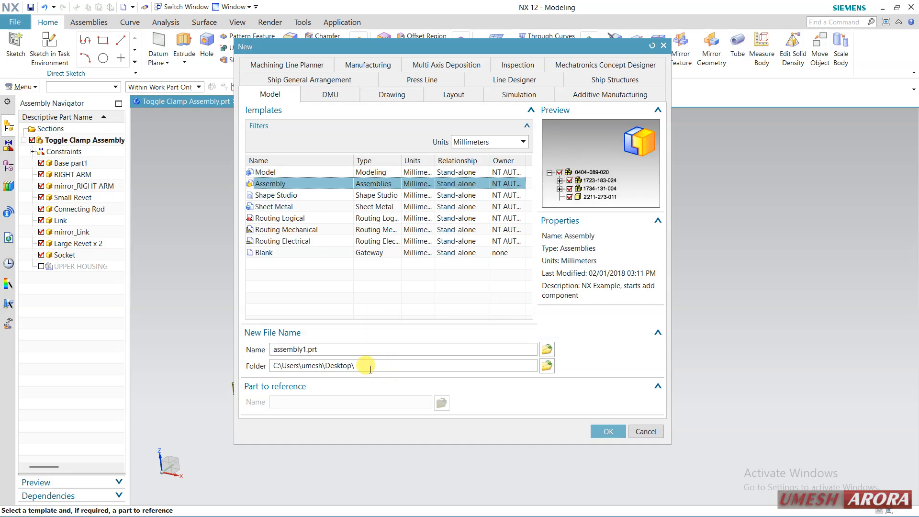
click(547, 367)
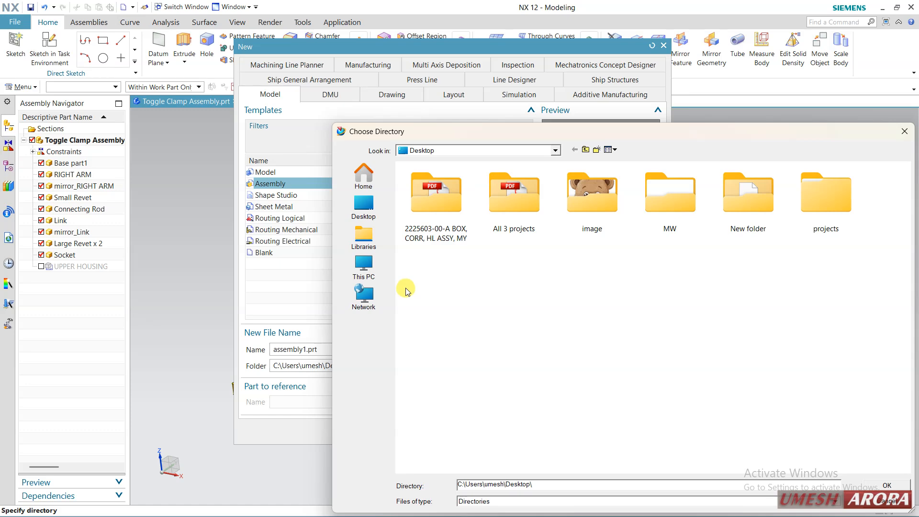
double_click(750, 203)
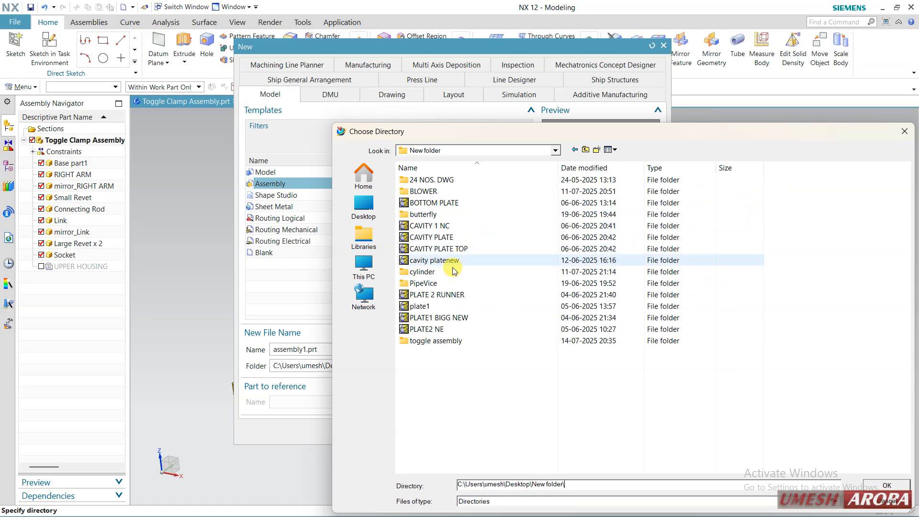
double_click(431, 340)
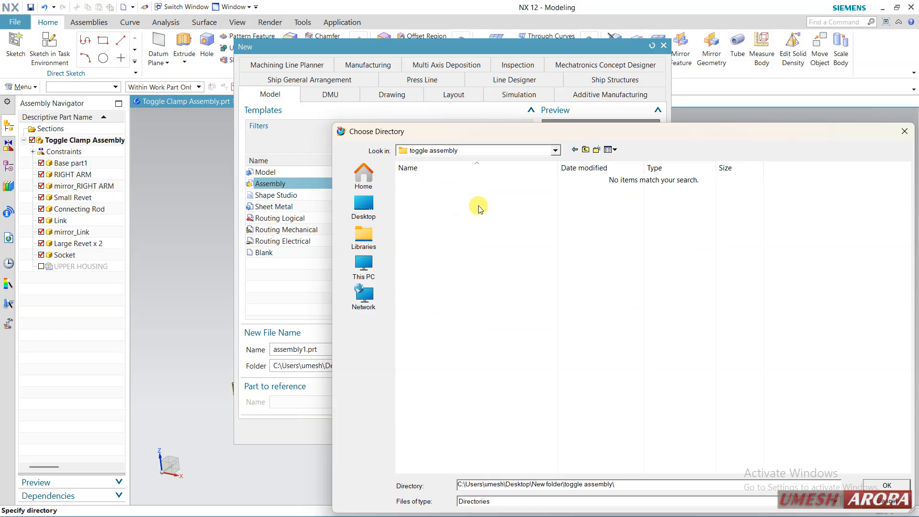
click(886, 485)
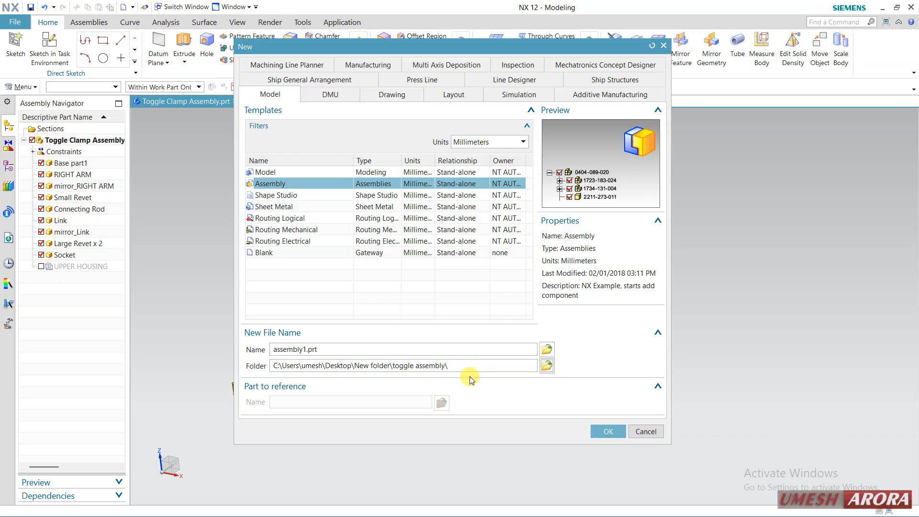
click(604, 432)
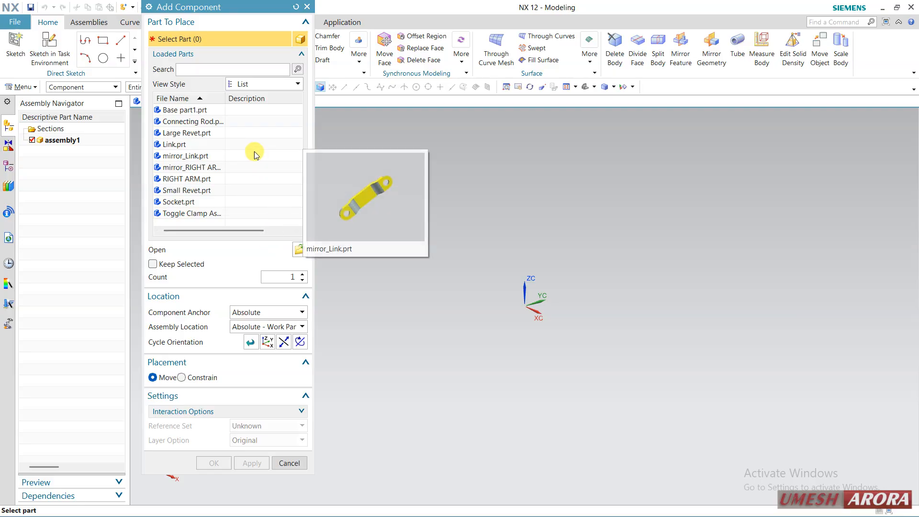
Load Base part1 from the toggle assembly folder and add it as the first component at the absolute work part location
click(300, 248)
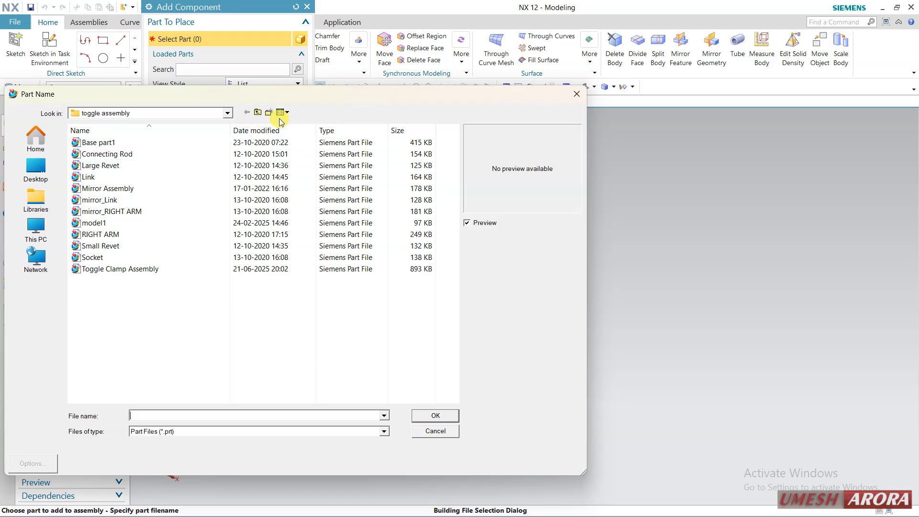
click(292, 114)
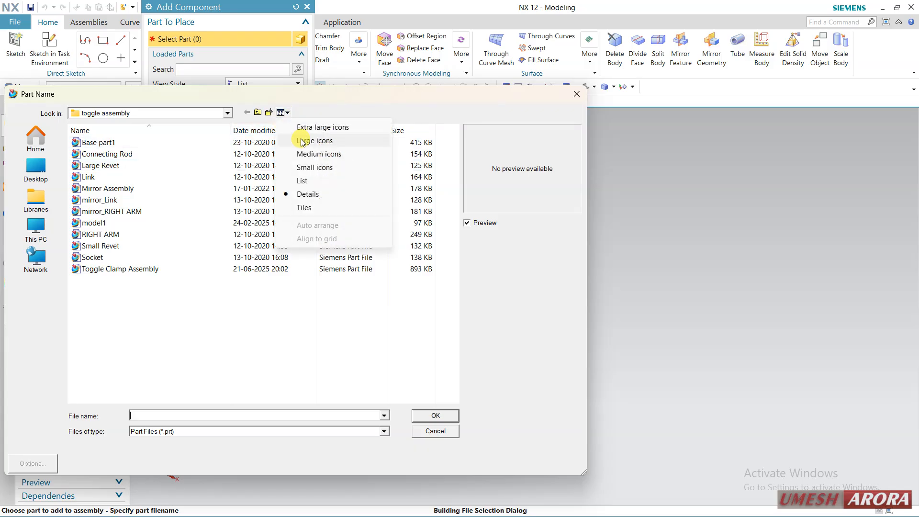
click(302, 138)
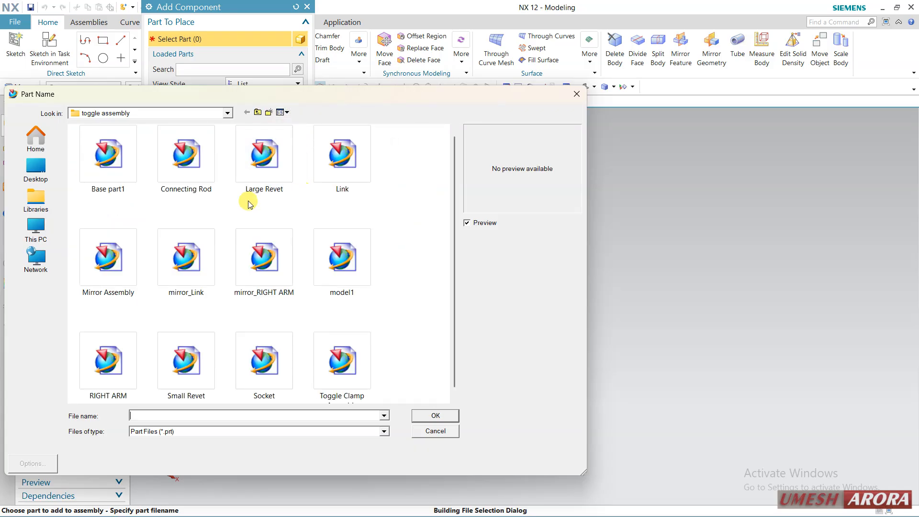
click(100, 174)
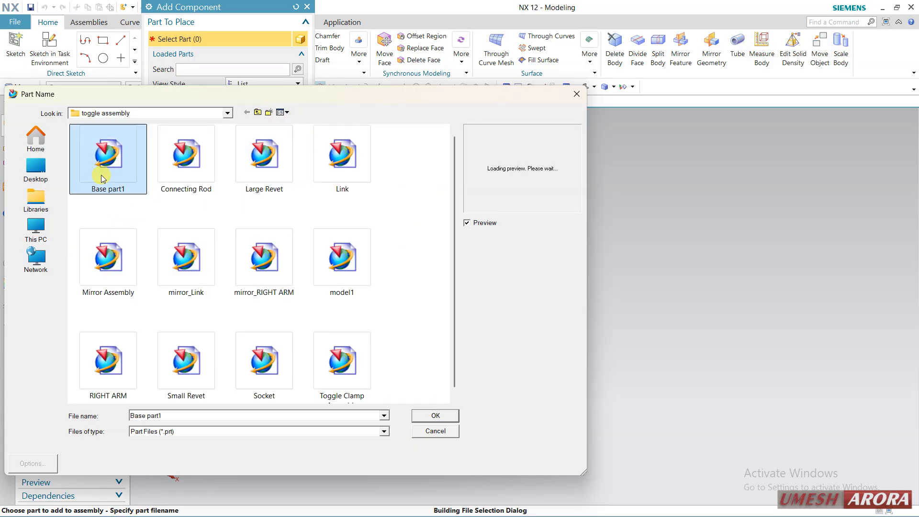
click(436, 416)
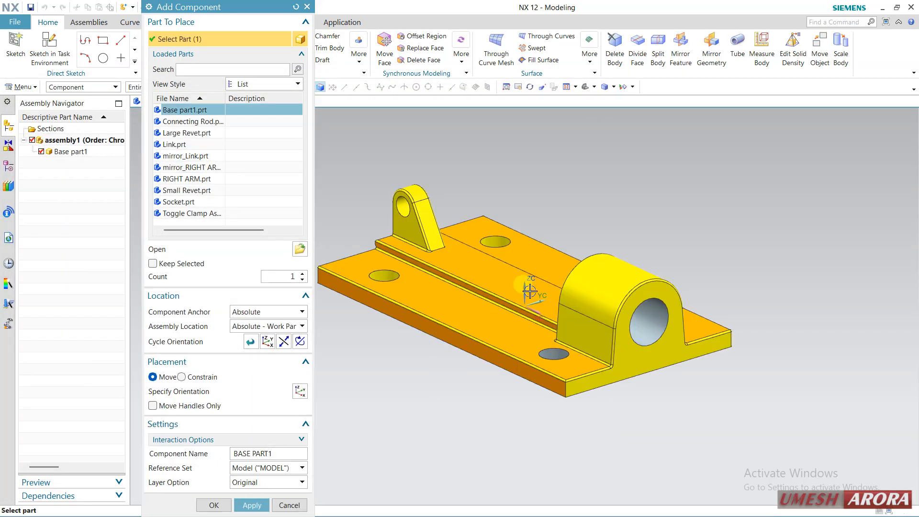
mouse_move(611, 230)
middle_down()
mouse_move(596, 240)
mouse_move(604, 231)
middle_up()
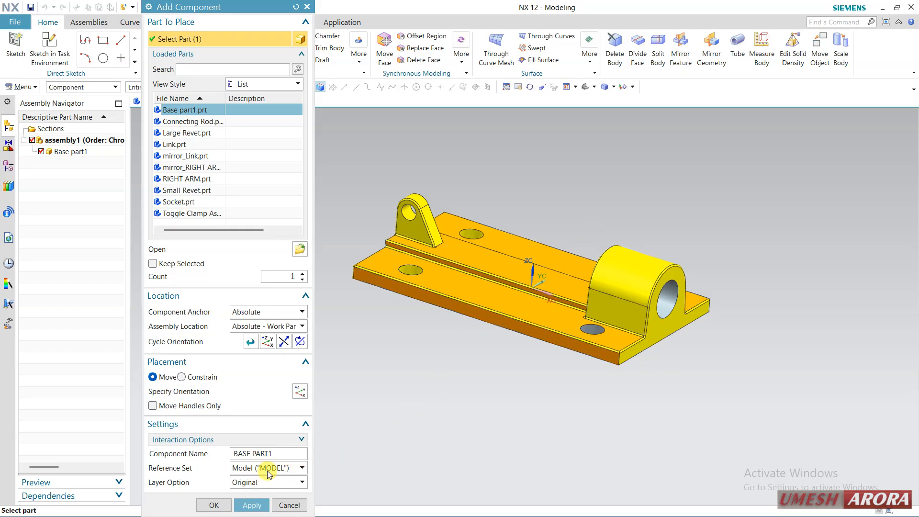
click(214, 506)
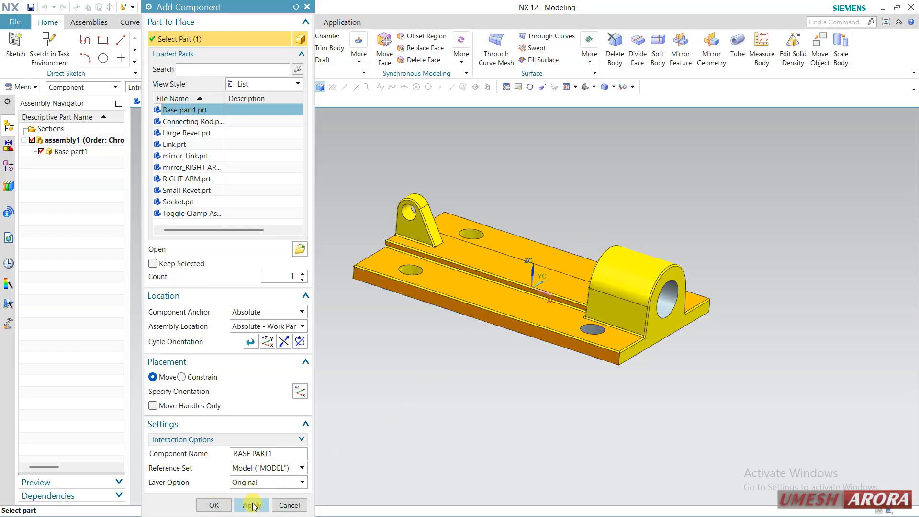
click(381, 284)
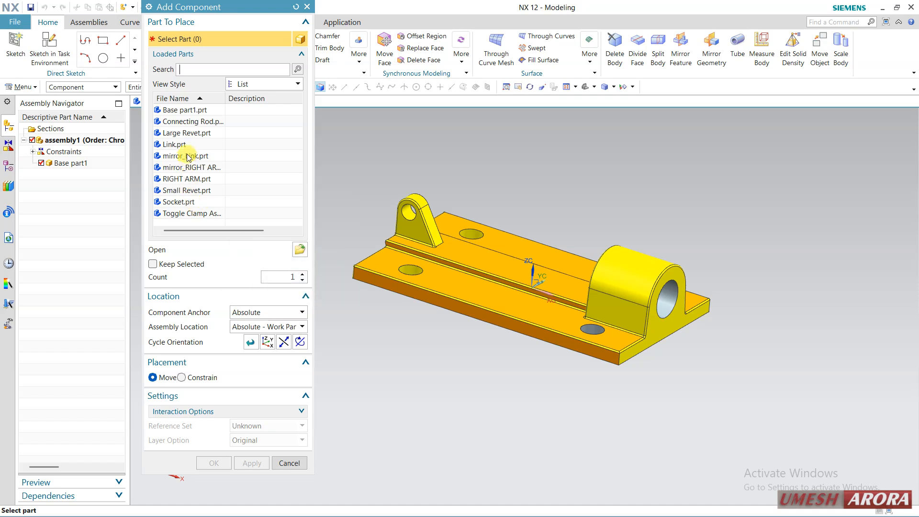
Add the Connecting Rod component, rotated about ZC to run lengthwise over the base and raised to Z 35
click(194, 123)
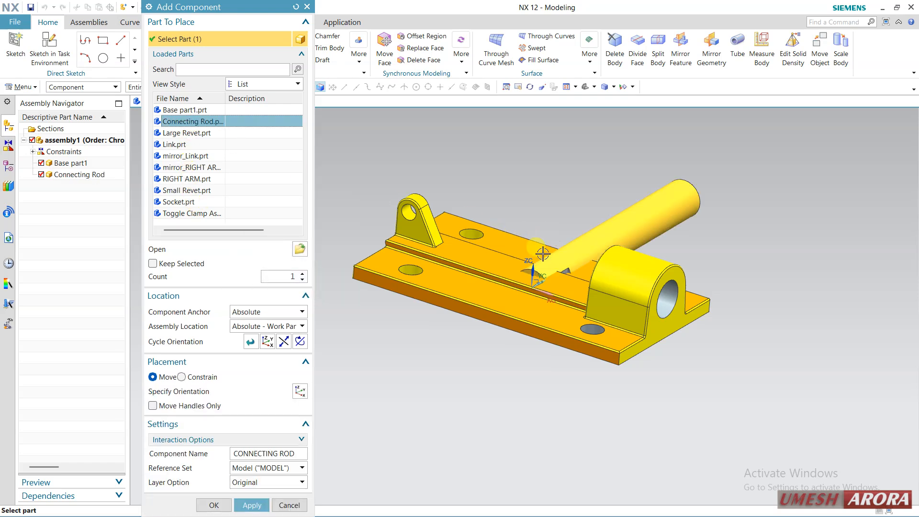
click(249, 391)
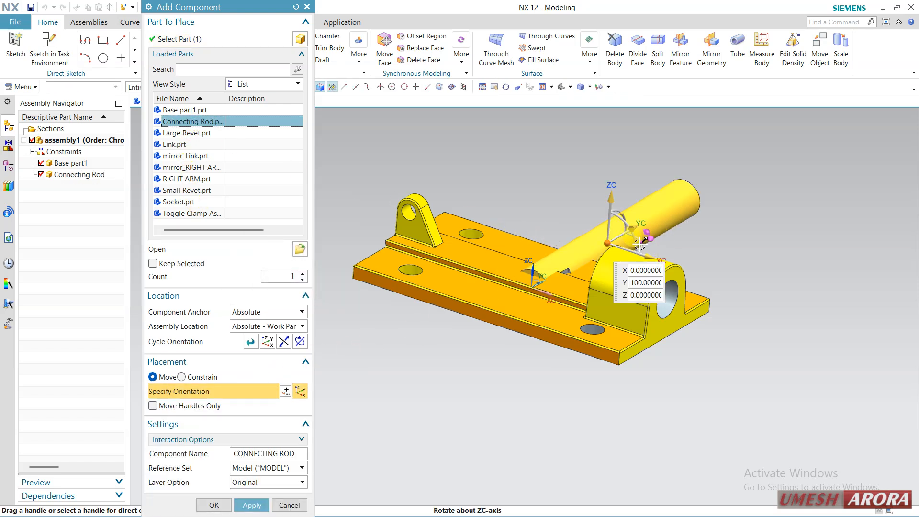
drag(648, 244, 614, 260)
drag(611, 197, 627, 158)
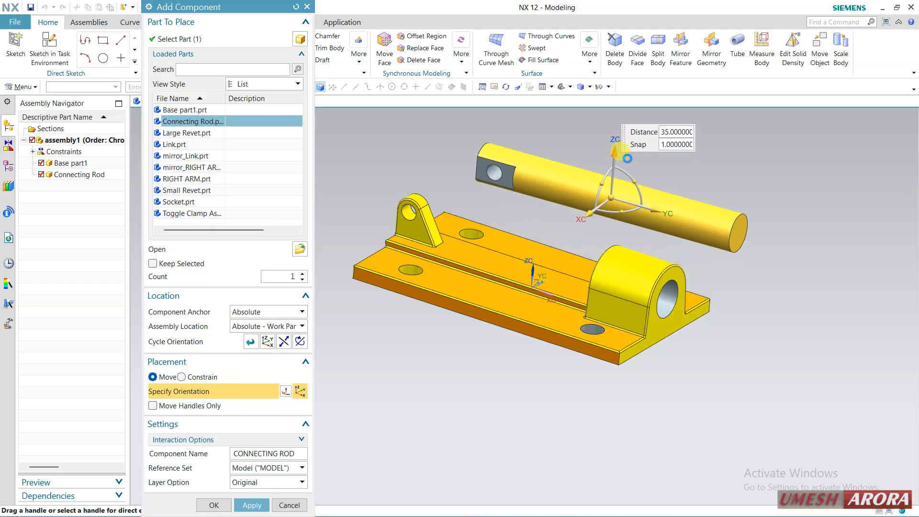
click(221, 506)
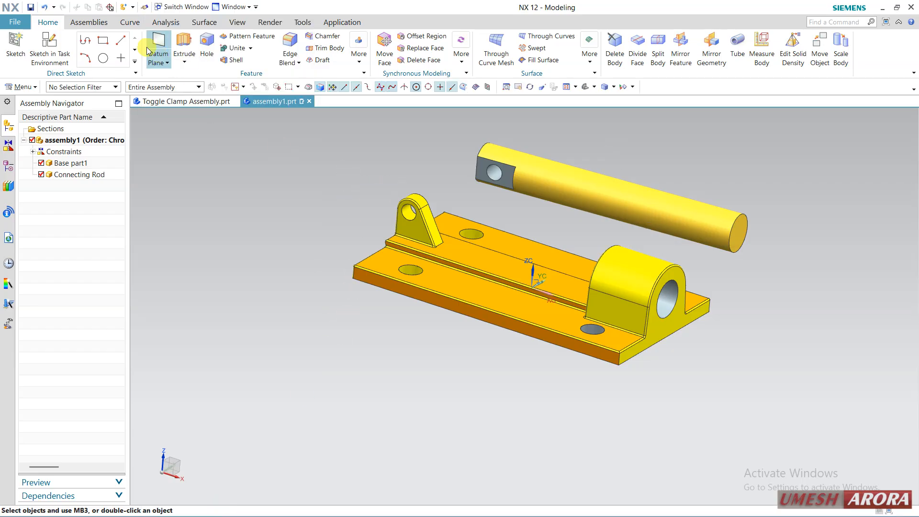
Align the connecting rod's axis with the base part's cylindrical housing using a Touch/Align constraint set to Infer Center/Axis
click(90, 23)
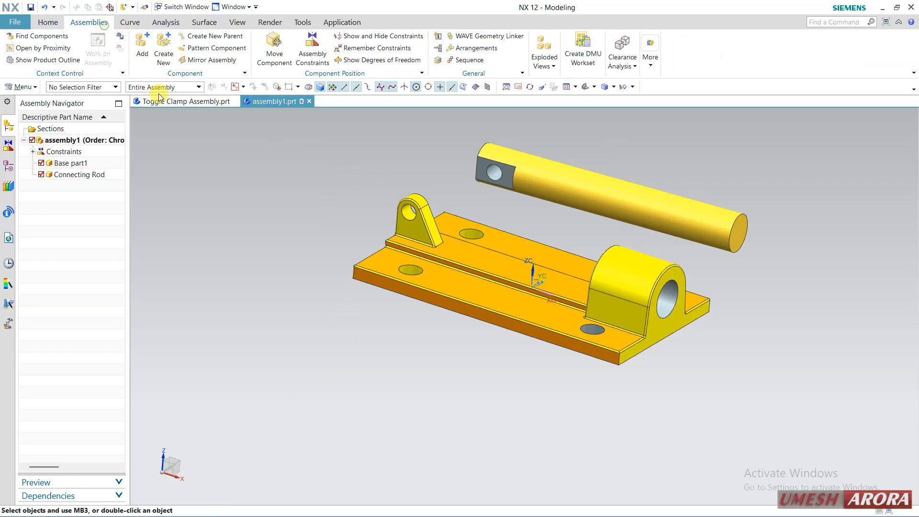
click(312, 48)
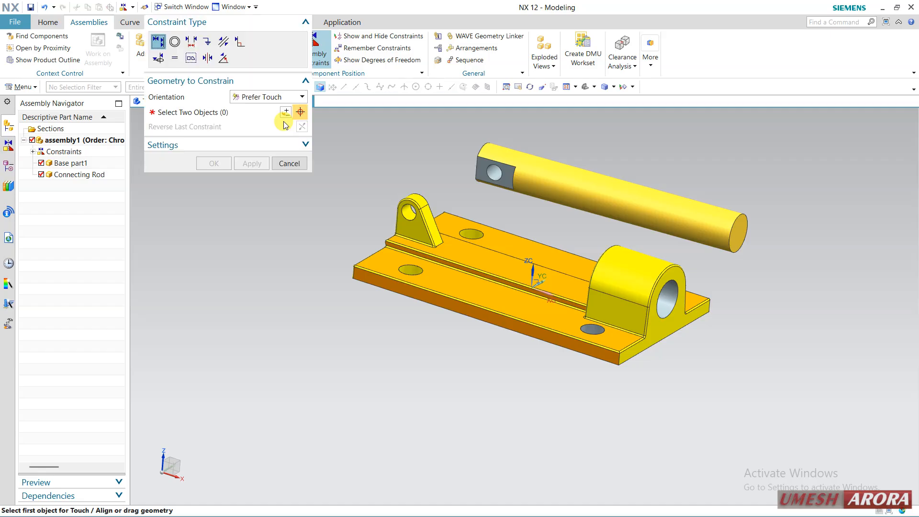
click(270, 98)
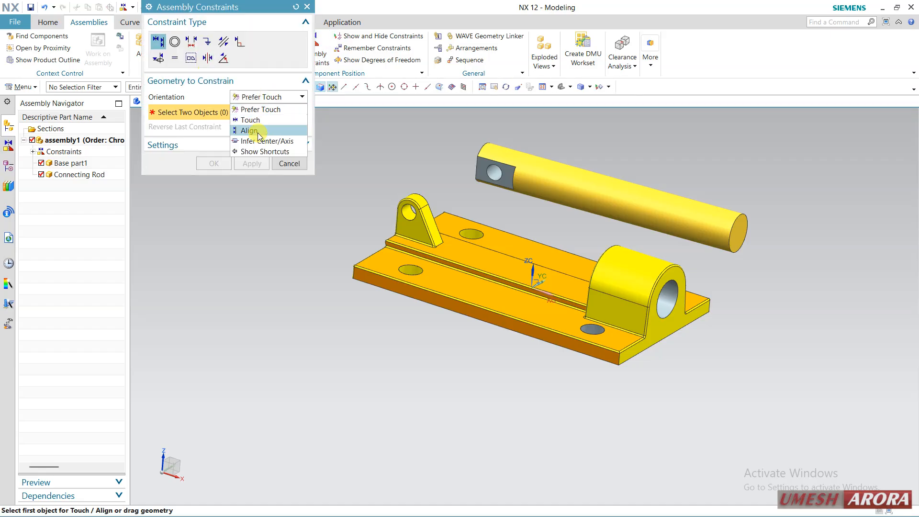
click(266, 137)
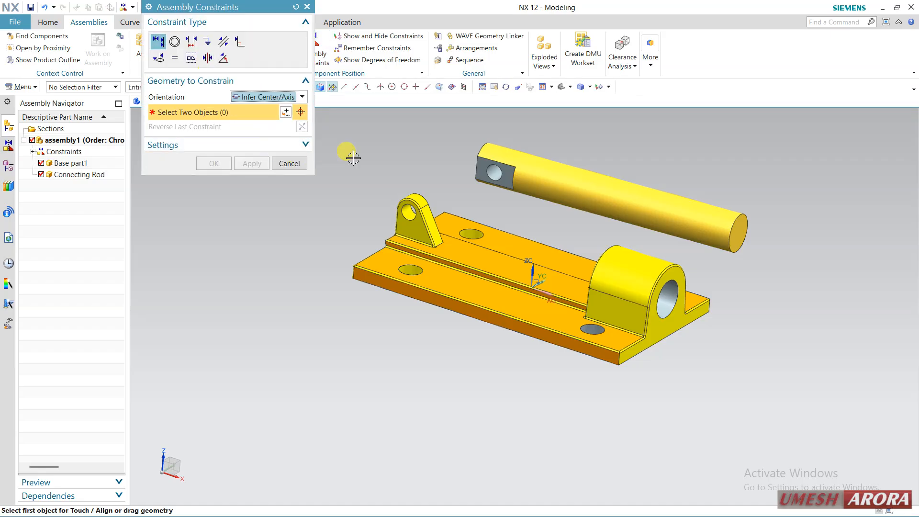
click(603, 184)
click(642, 265)
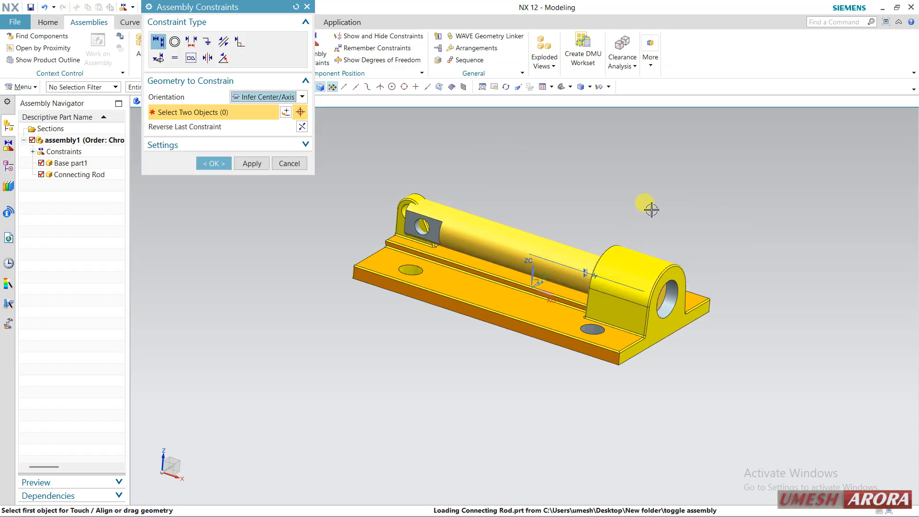
click(215, 164)
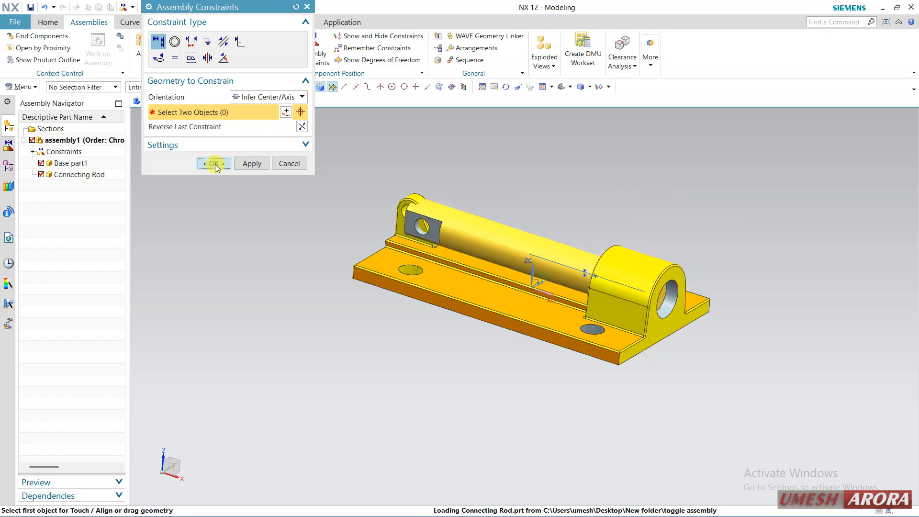
Try sliding the connecting rod through the housing and making offset copies of it with Move Component in Copy mode, discarding the changes
click(484, 230)
click(293, 41)
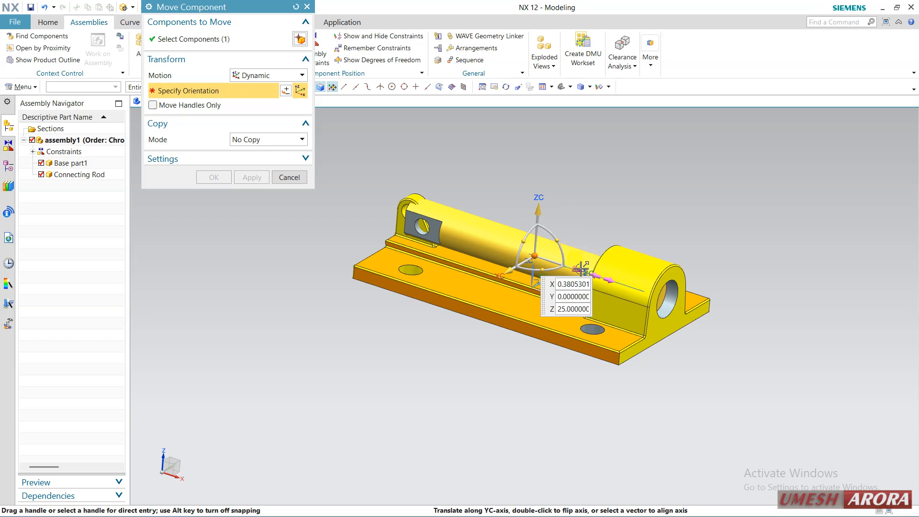
drag(585, 271, 686, 302)
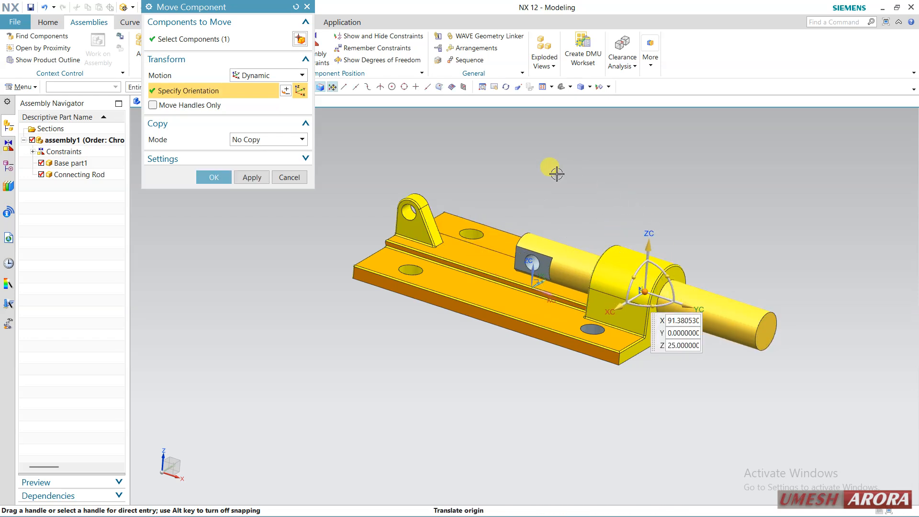
click(261, 140)
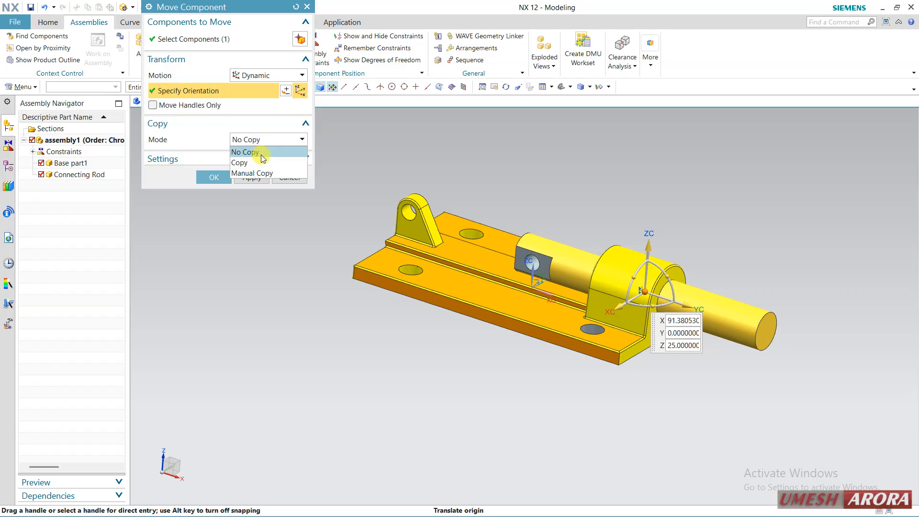
click(261, 163)
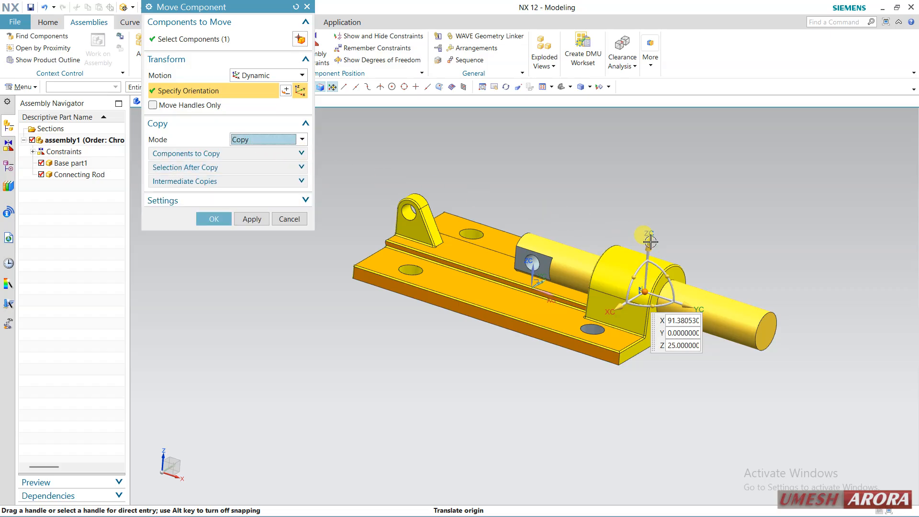
drag(652, 244, 652, 180)
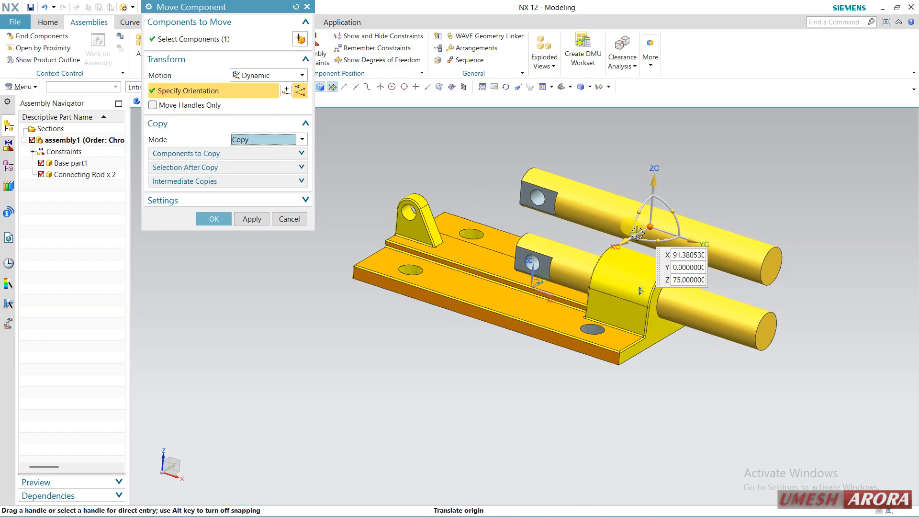
drag(621, 247, 759, 162)
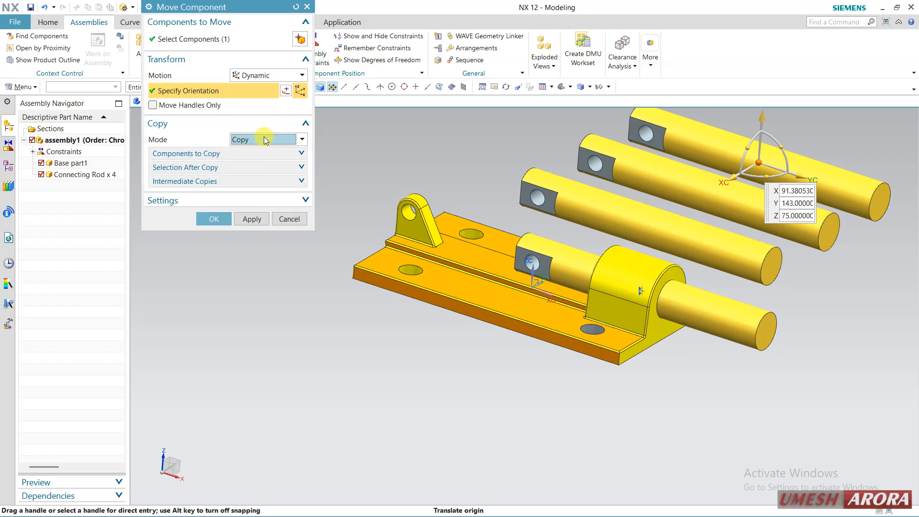
click(290, 220)
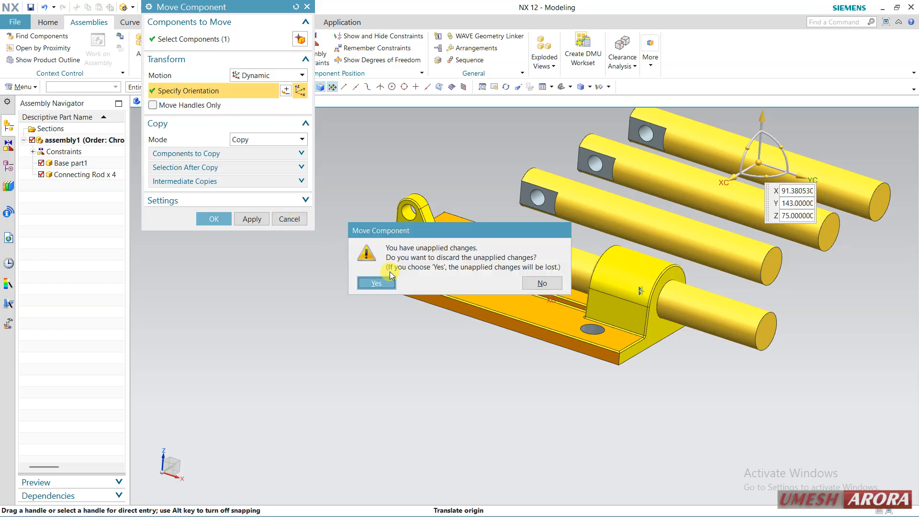
click(377, 284)
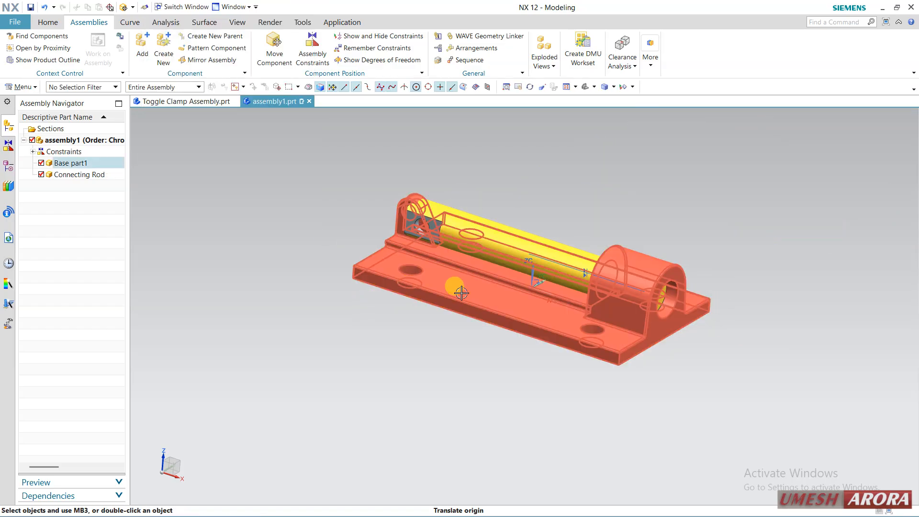
Try sliding the connecting rod through the housing and moving only its handles to the rod's end face, discarding the changes
click(274, 48)
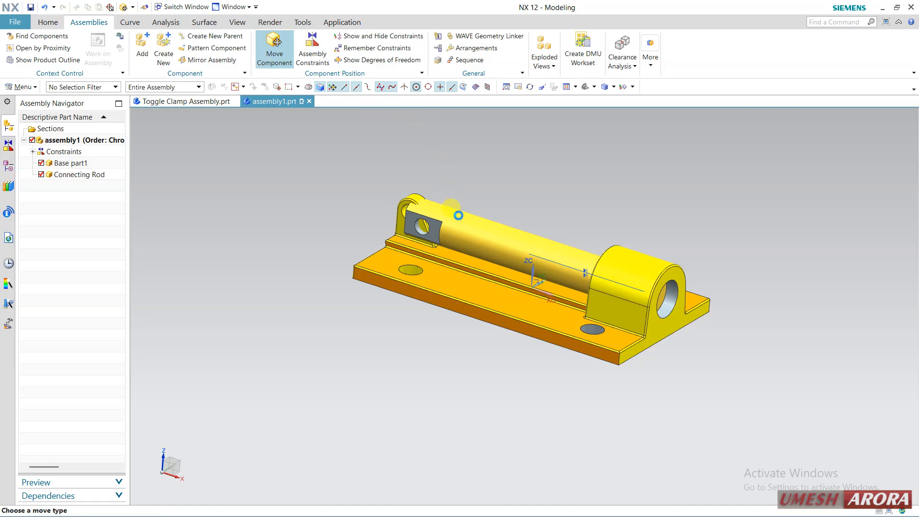
click(465, 219)
click(197, 90)
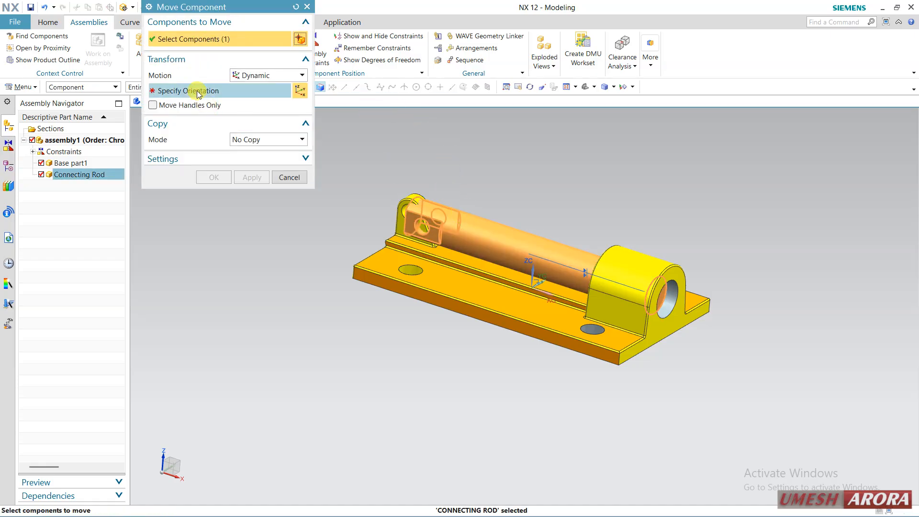
drag(586, 272, 685, 307)
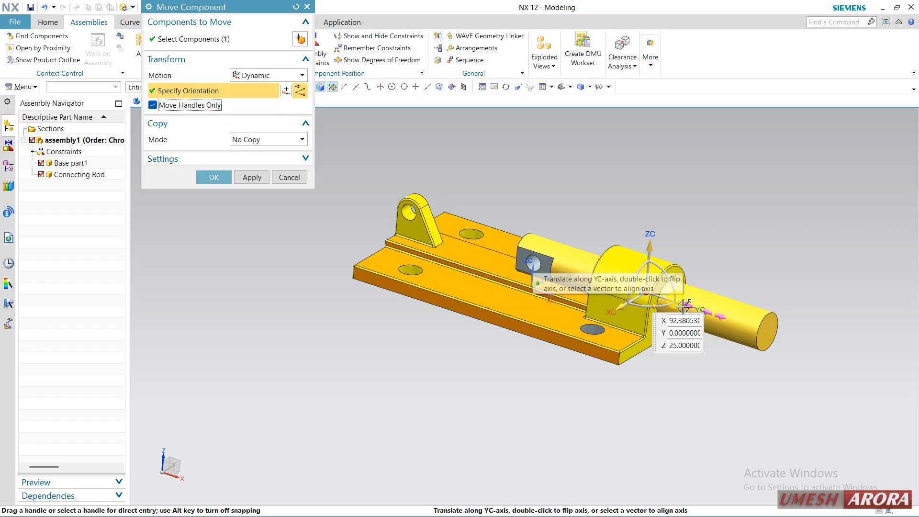
drag(682, 307, 741, 318)
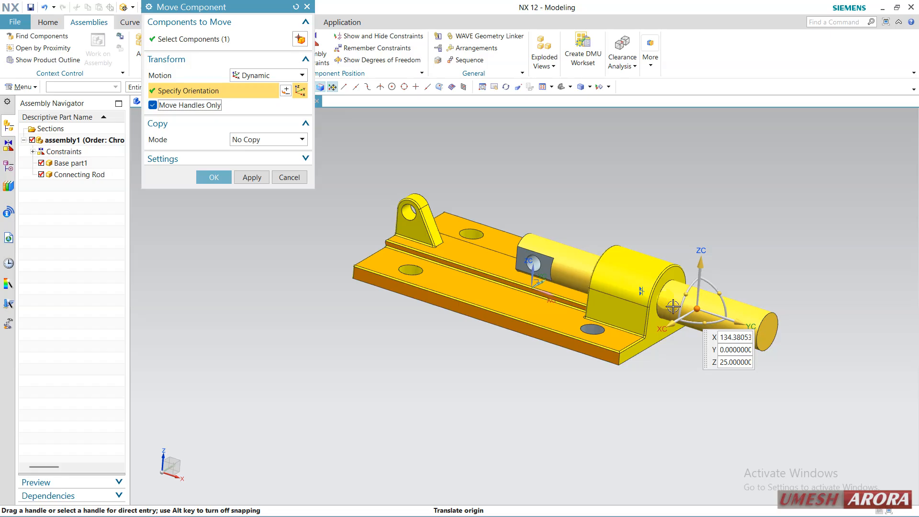
drag(692, 264, 705, 243)
click(709, 293)
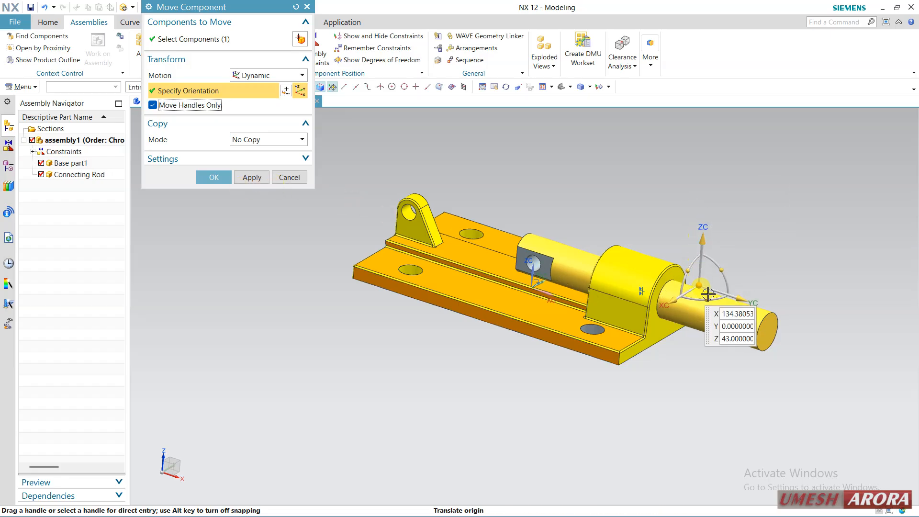
click(697, 286)
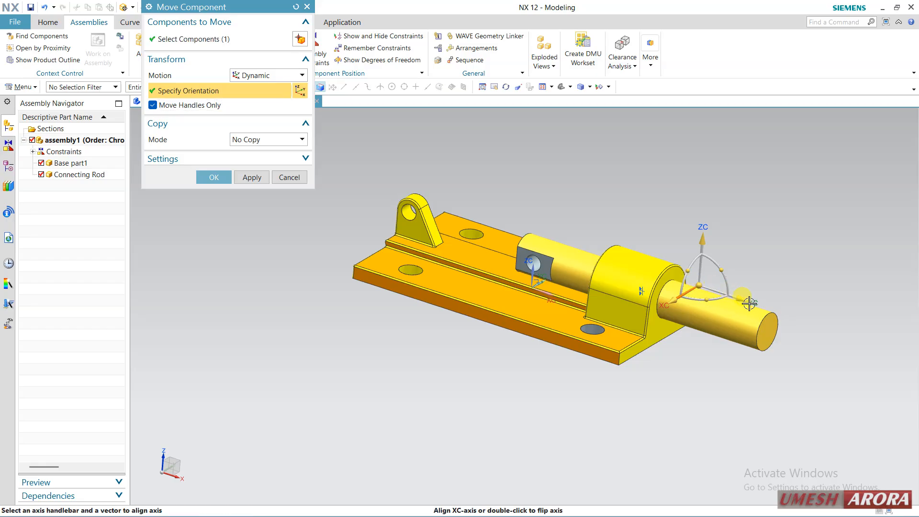
drag(694, 281, 764, 322)
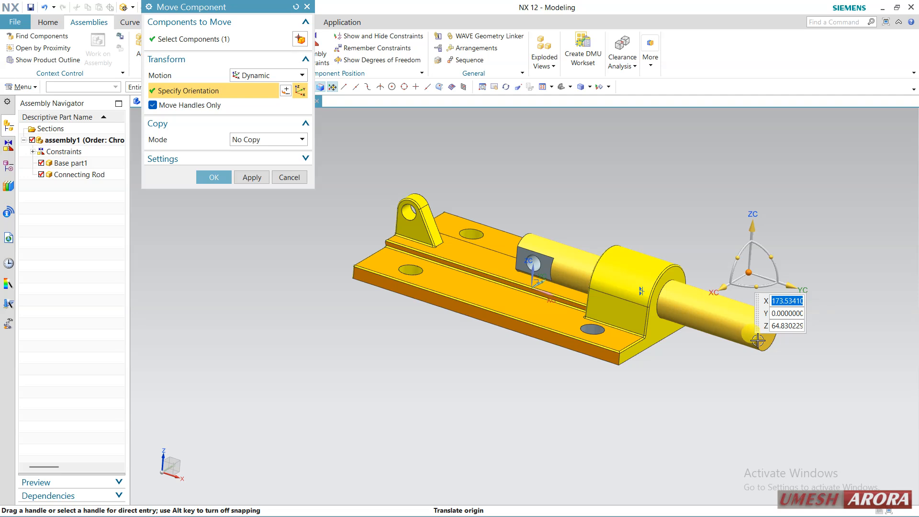
drag(749, 274, 768, 331)
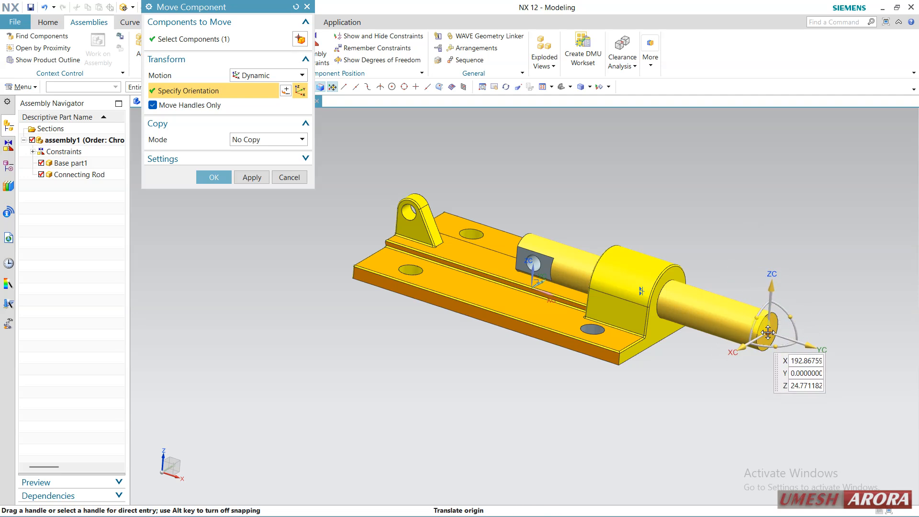
click(293, 177)
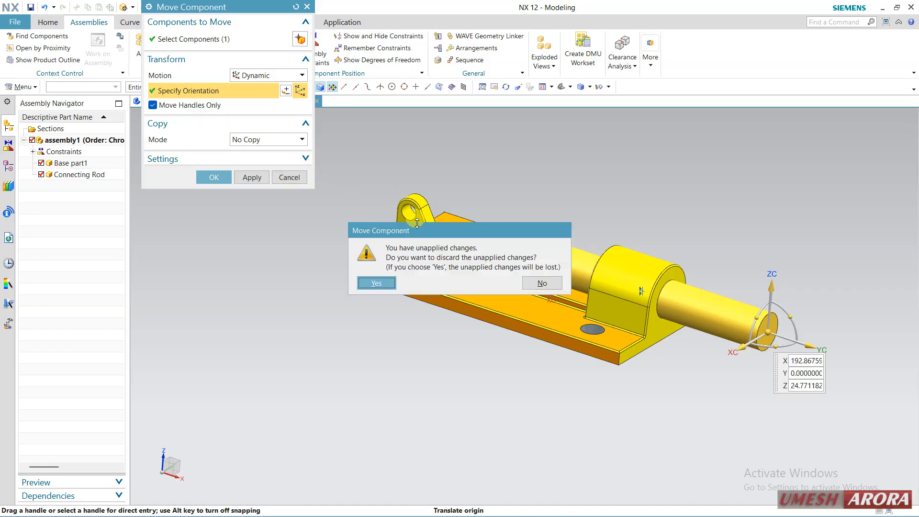
click(377, 283)
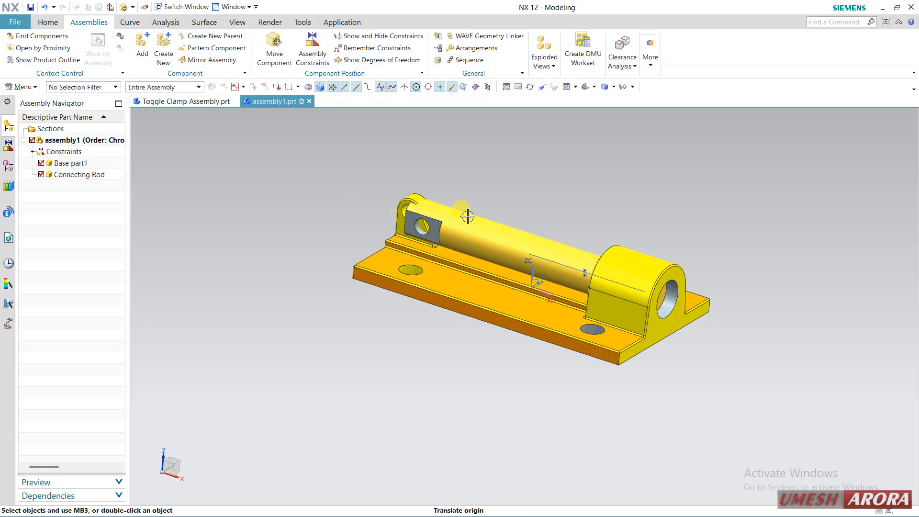
Slide the connecting rod along its axis to about X 85 with Move Component and reveal the collision detection settings
click(468, 217)
click(274, 43)
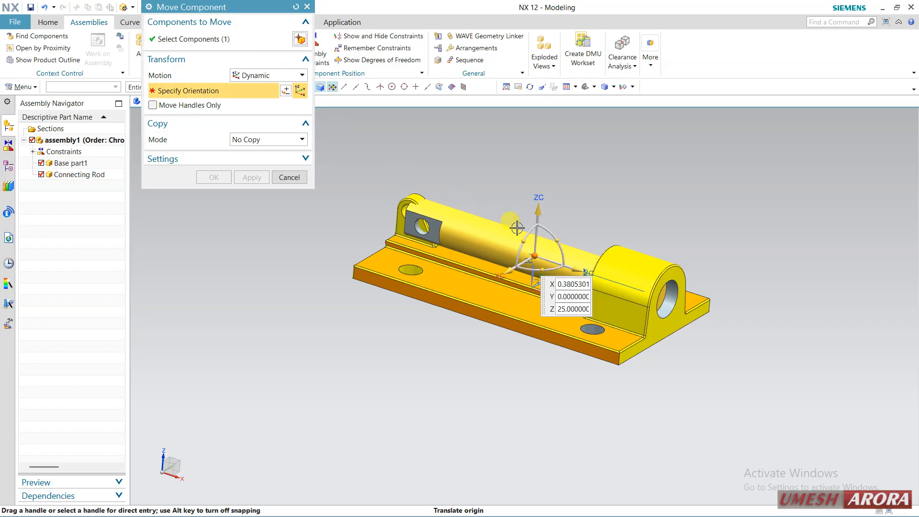
drag(576, 270, 640, 290)
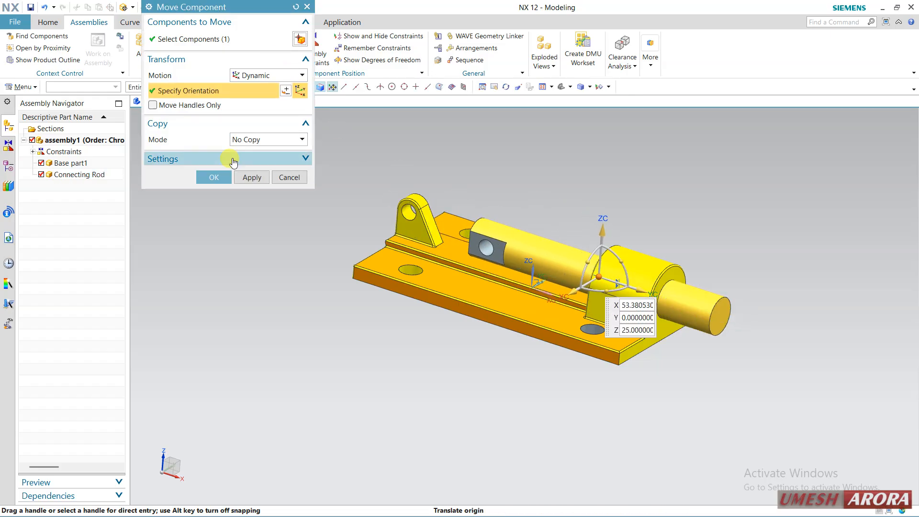
click(195, 158)
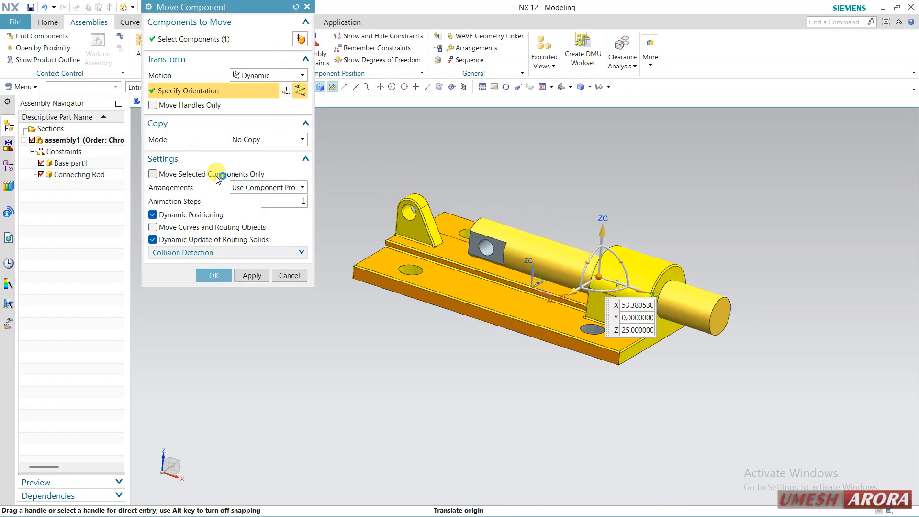
click(211, 254)
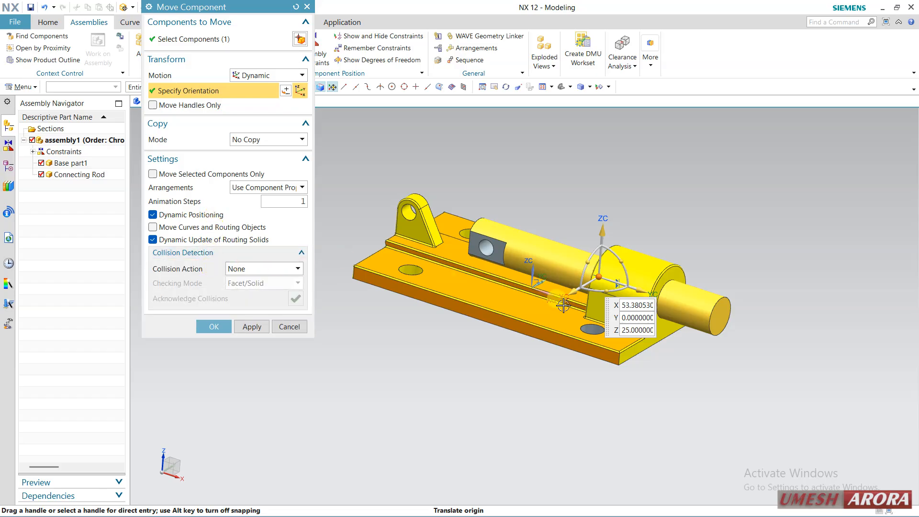
drag(649, 293, 668, 344)
click(244, 324)
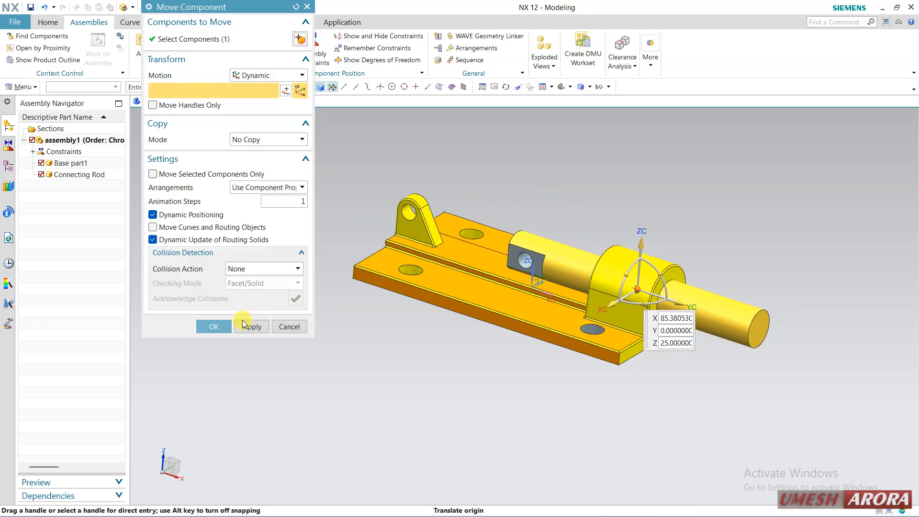
Set the collision action to Highlight Collision and slide the connecting rod along its axis to about X 58
click(254, 271)
click(255, 290)
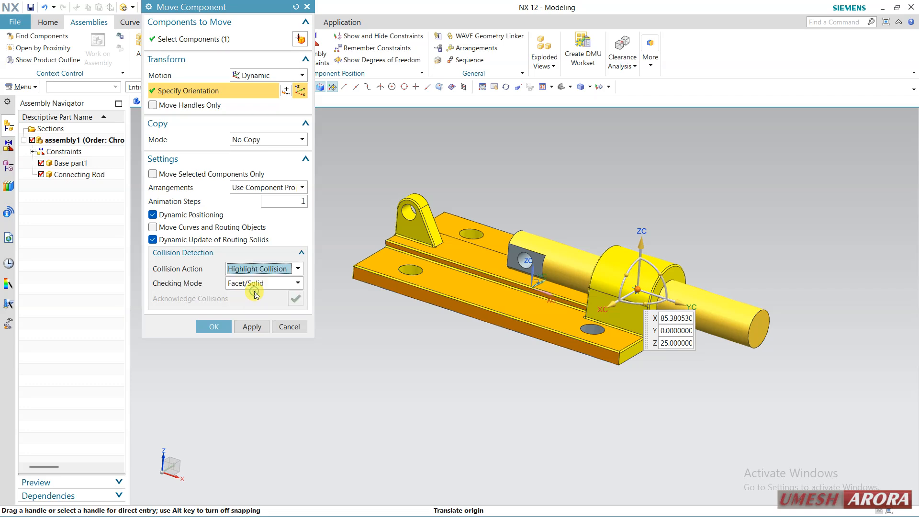
click(659, 303)
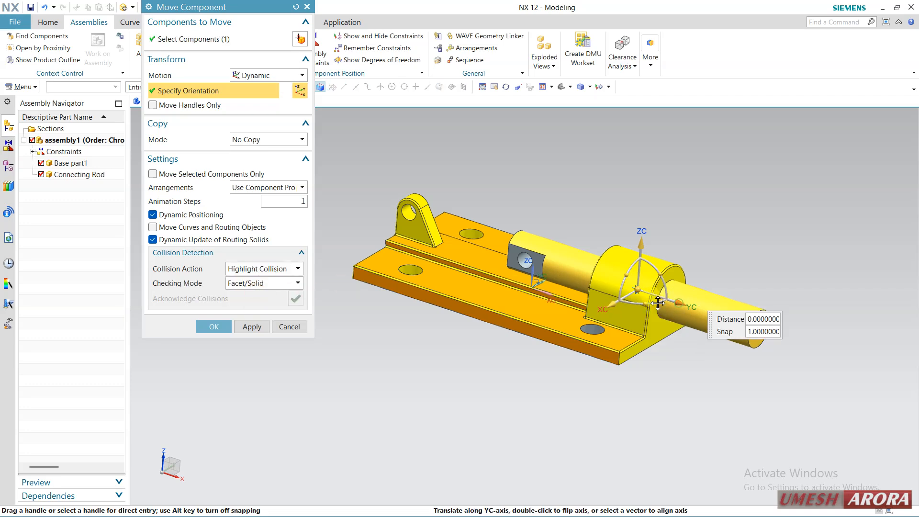
drag(659, 303, 627, 345)
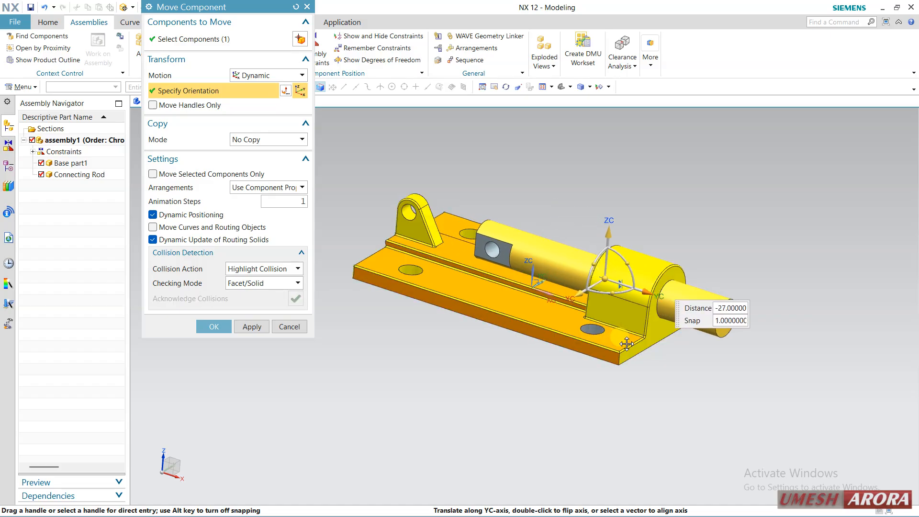
Set the collision action to Stop Before Collision, slide the connecting rod along its axis to about X 107, and accept the move
click(264, 272)
click(258, 303)
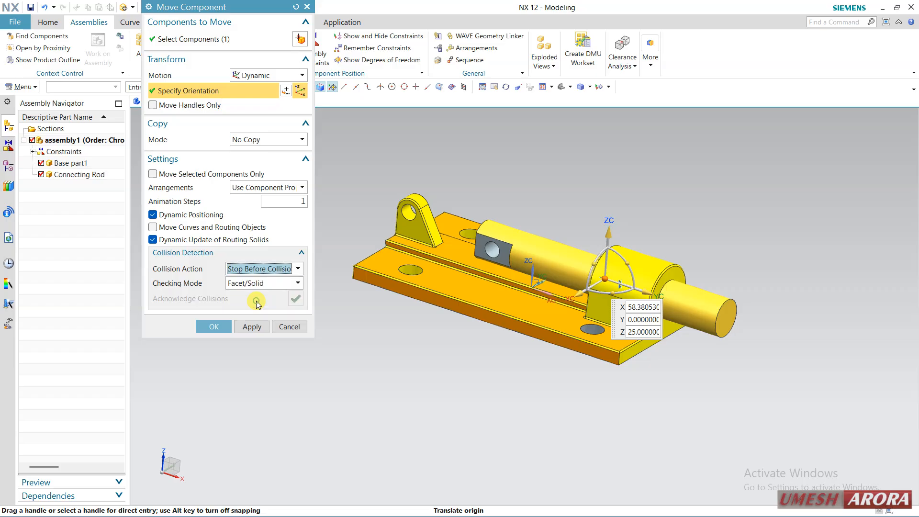
drag(635, 298, 653, 309)
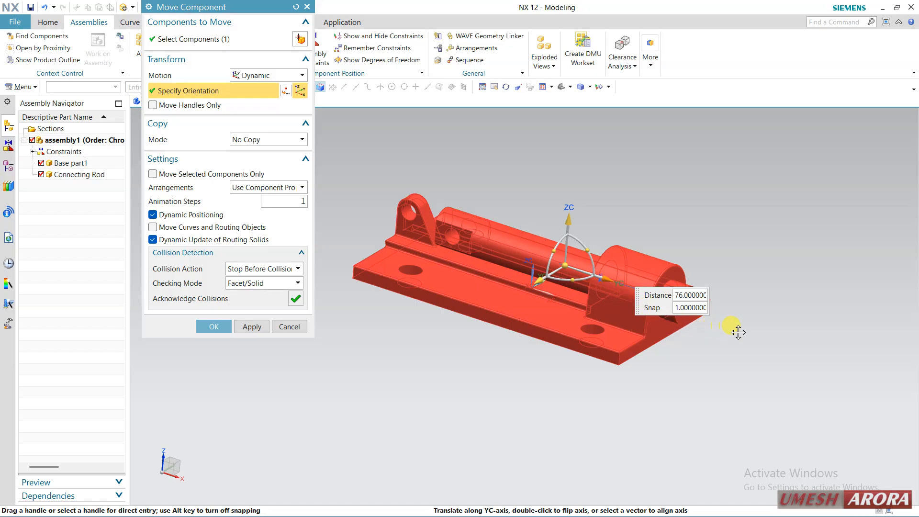
drag(605, 280, 619, 299)
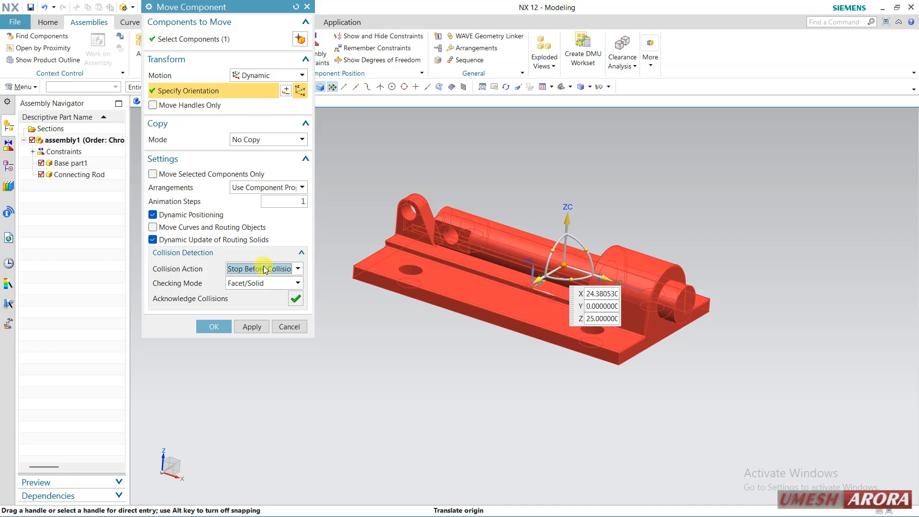
drag(606, 279, 705, 316)
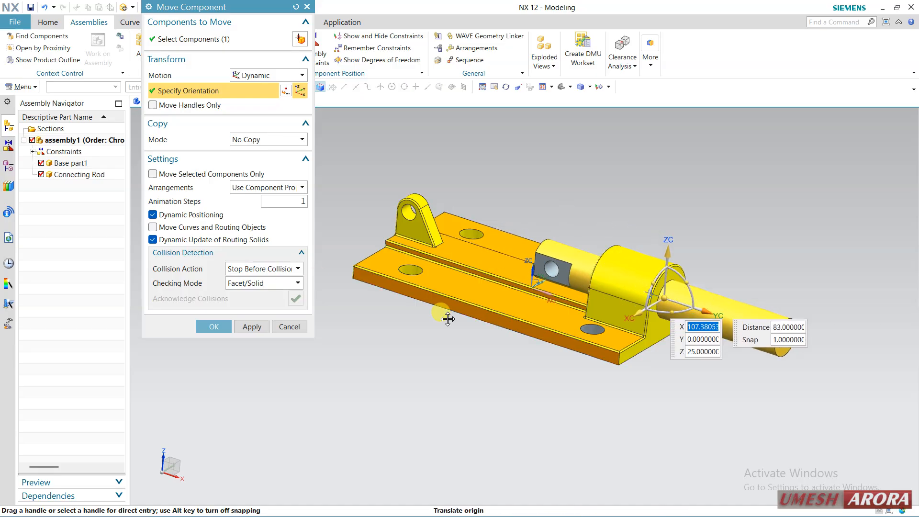
click(219, 327)
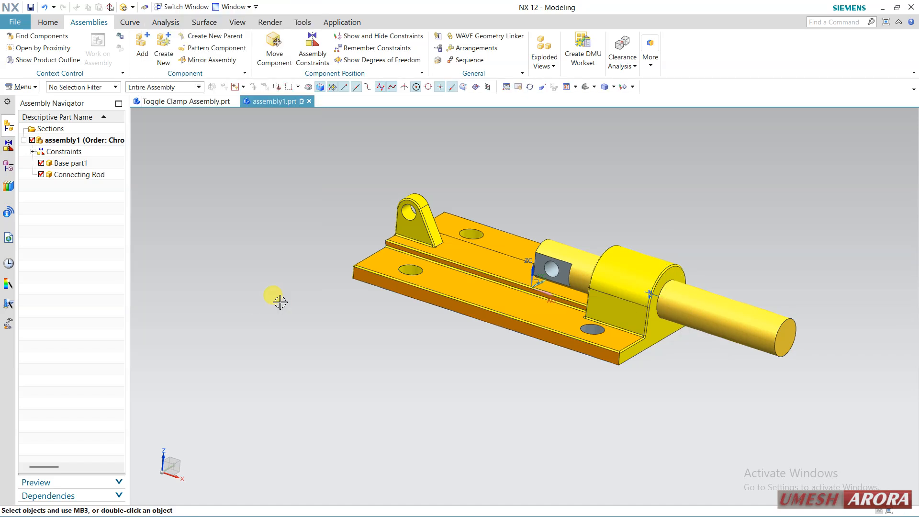
Add the RIGHT ARM part to the assembly and rotate it about the ZC axis so it runs lengthwise along the base
mouse_move(352, 225)
middle_down()
mouse_move(343, 226)
mouse_move(364, 227)
mouse_move(348, 230)
middle_up()
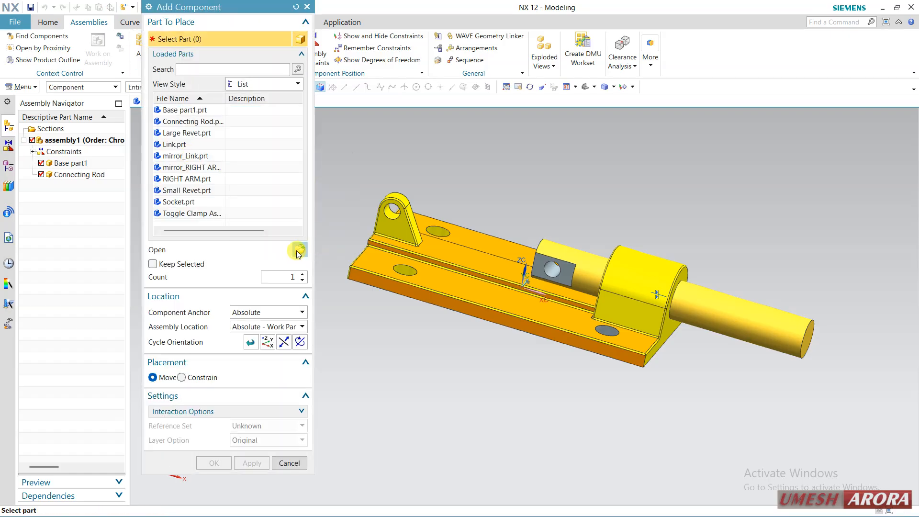
click(196, 157)
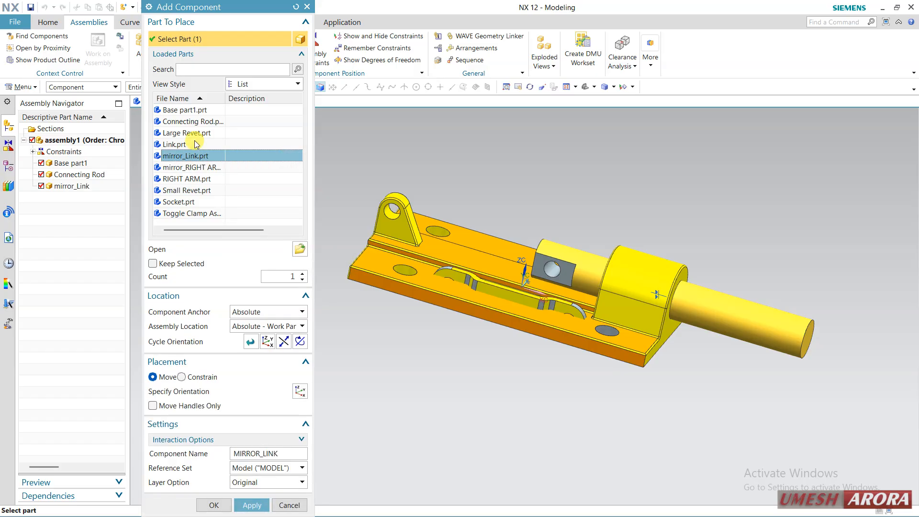
click(191, 180)
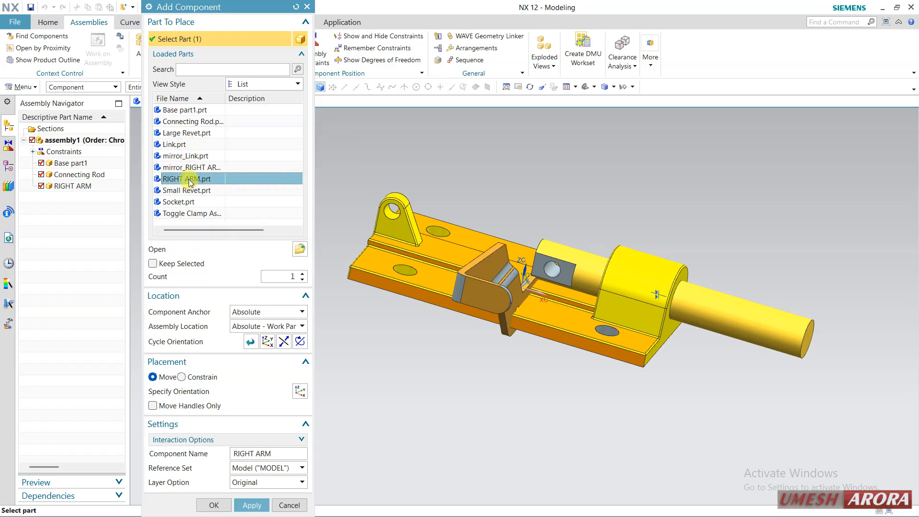
click(249, 402)
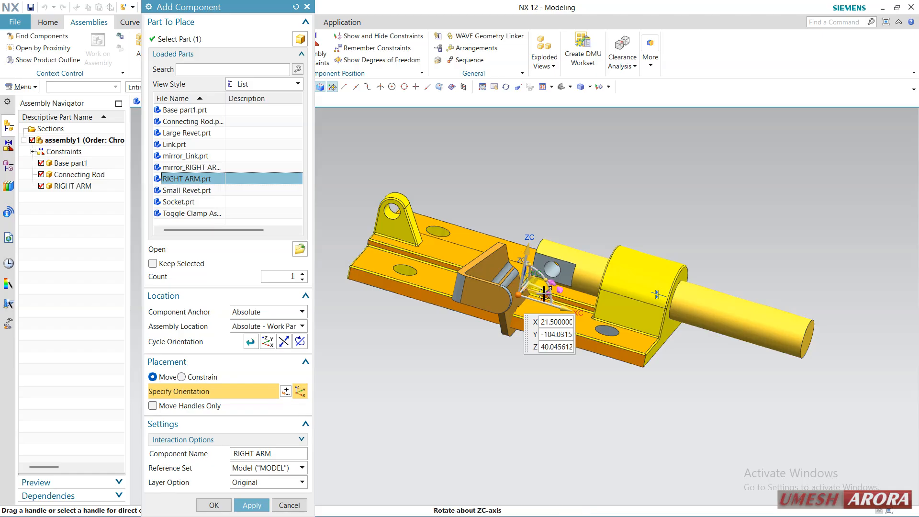
drag(545, 293, 521, 279)
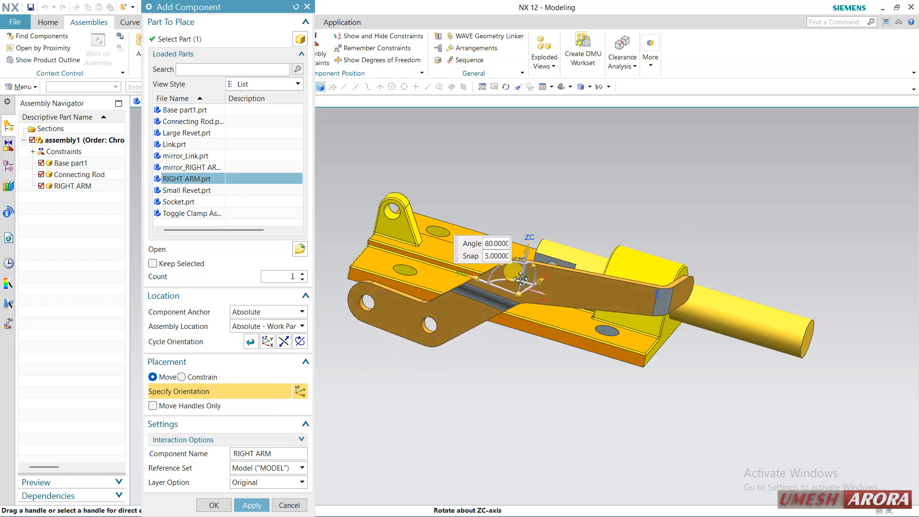
middle_drag(522, 280, 579, 268)
Move the right arm beside and above the base to about X 34.8, Y 48.4, Z 76, and accept the placement
drag(491, 301, 615, 108)
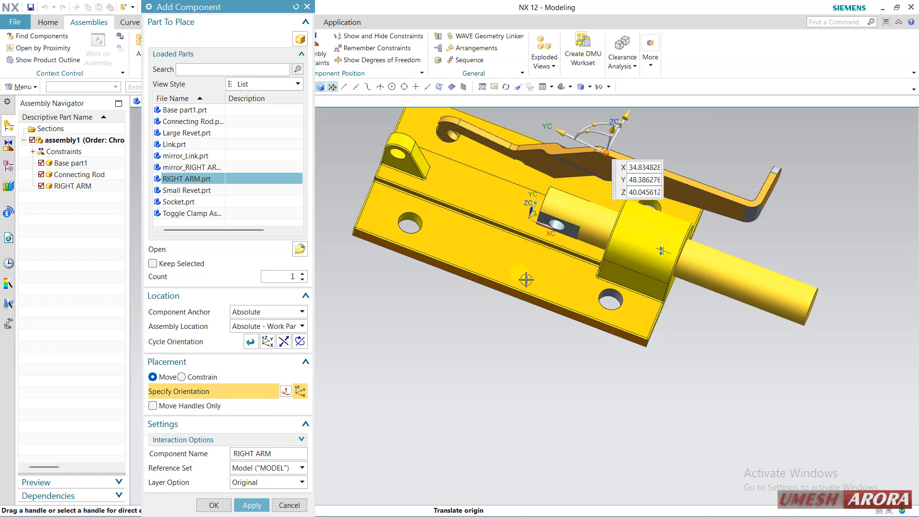
middle_drag(528, 280, 519, 326)
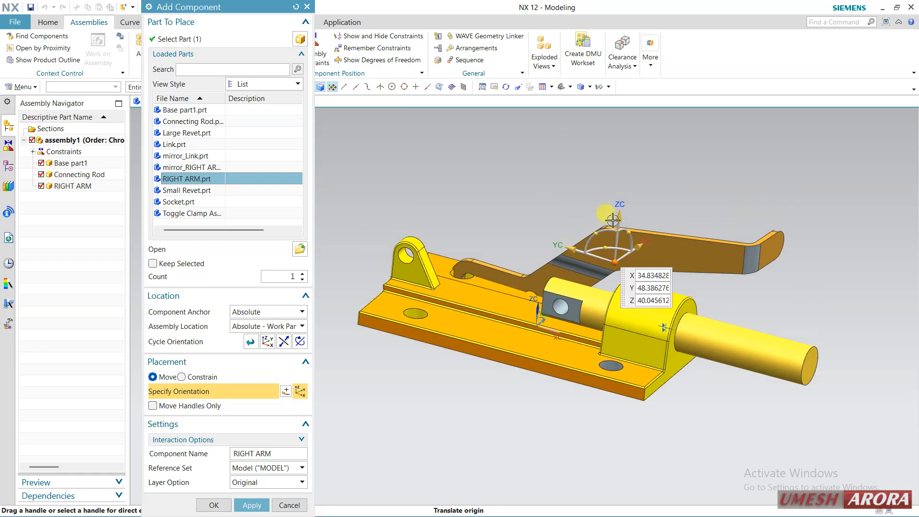
drag(619, 216, 623, 172)
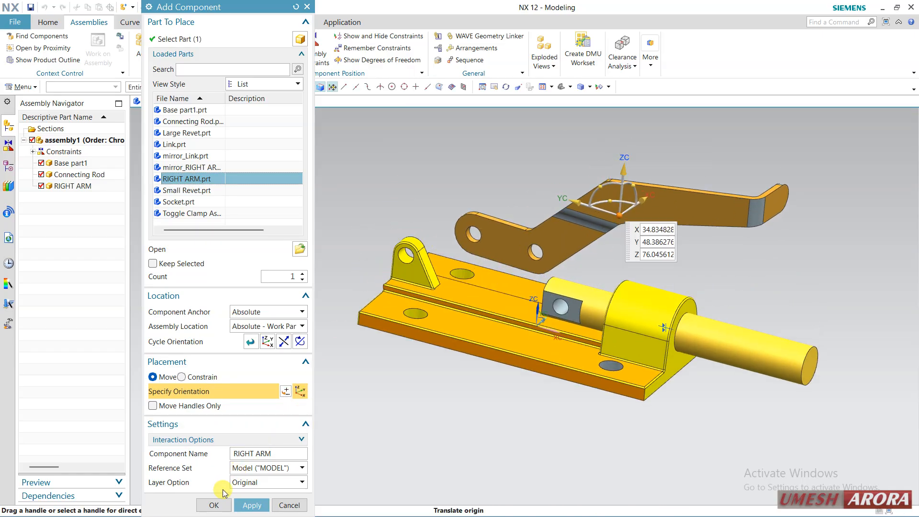
click(215, 506)
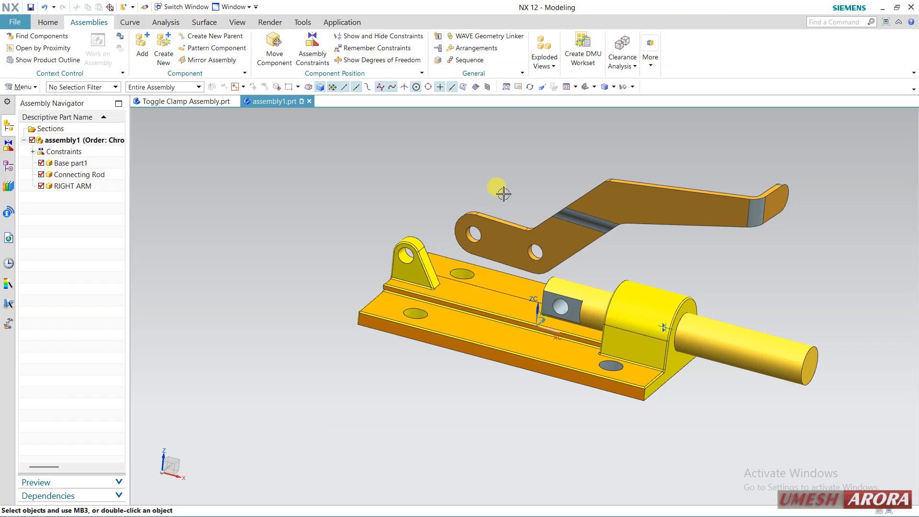
Add a Concentric constraint between the right arm's end hole edge and the hole edge of the base's upright lug
scroll(503, 192, up, 1)
click(312, 51)
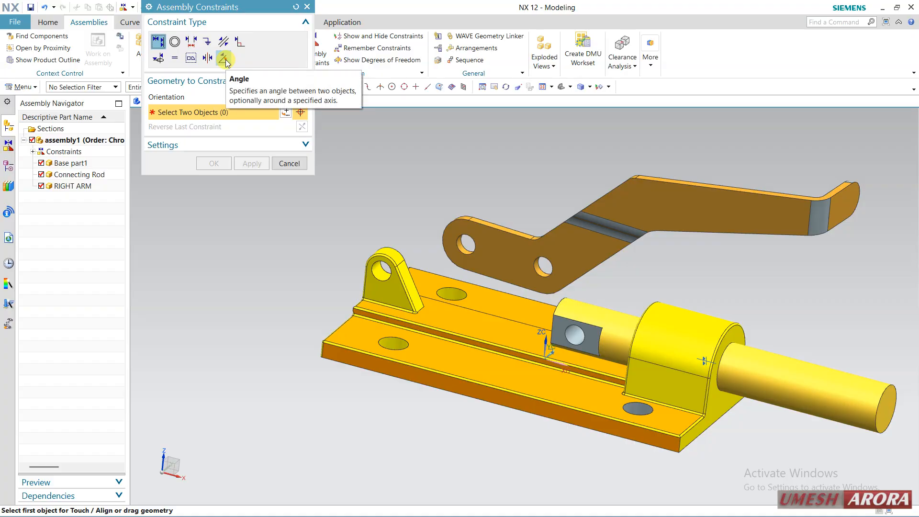
click(175, 42)
scroll(424, 240, up, 2)
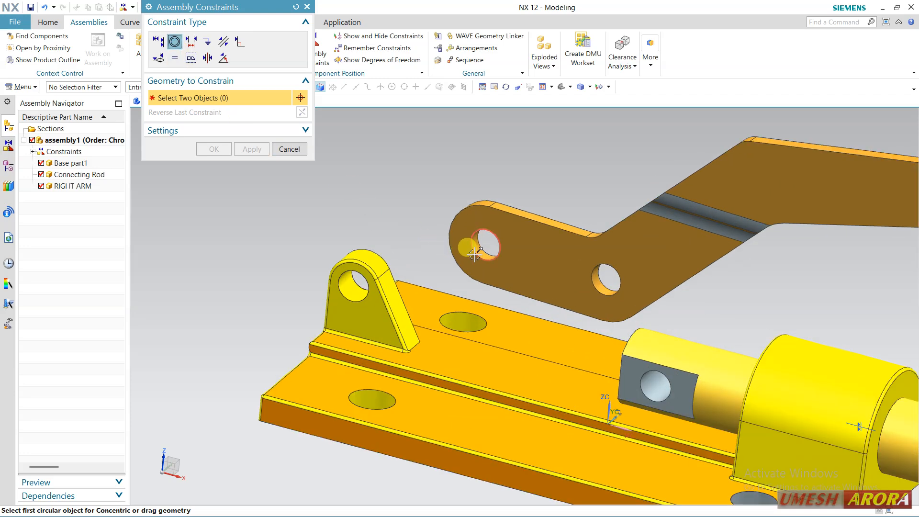
click(475, 254)
click(355, 282)
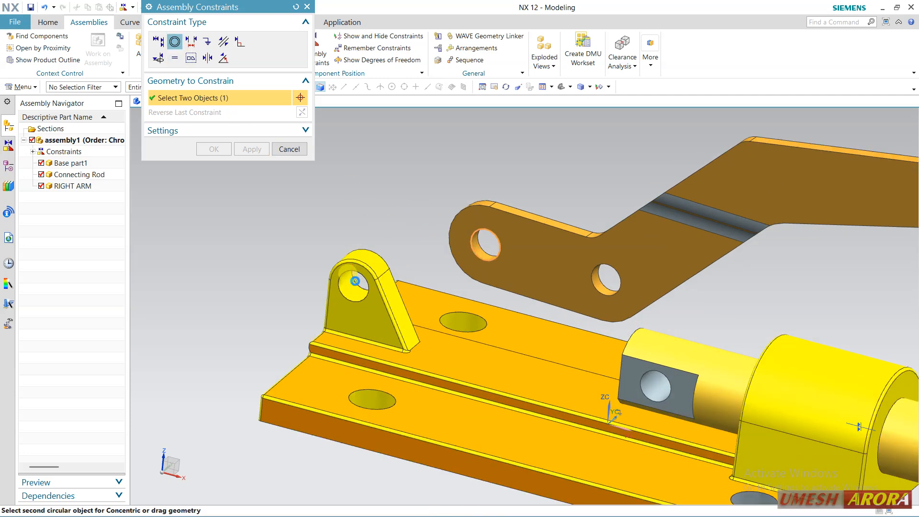
scroll(402, 206, down, 2)
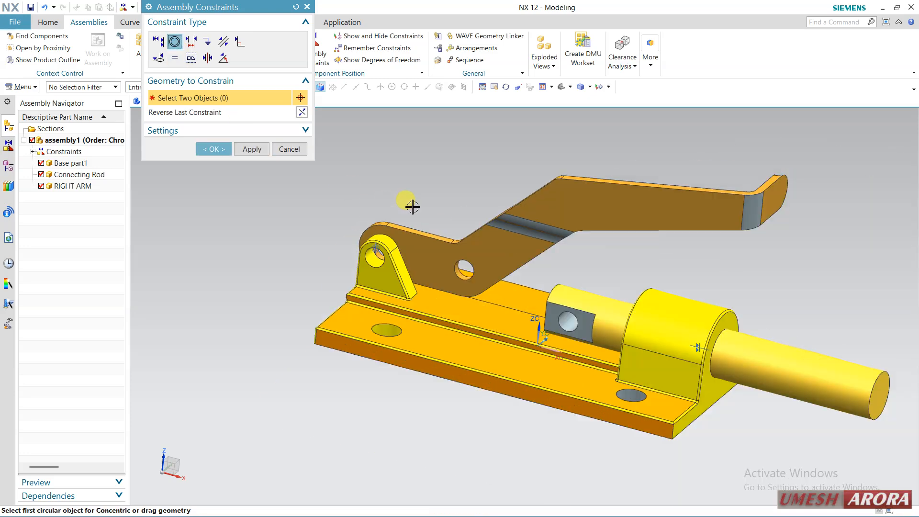
click(213, 149)
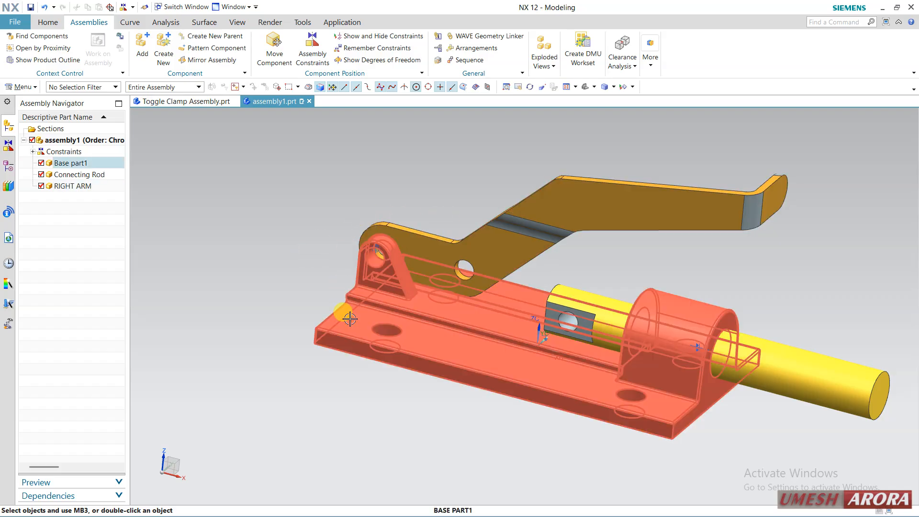
Start mirroring a component with the Mirror Assemblies Wizard and choose RIGHT ARM as the component to mirror
middle_drag(492, 237, 473, 248)
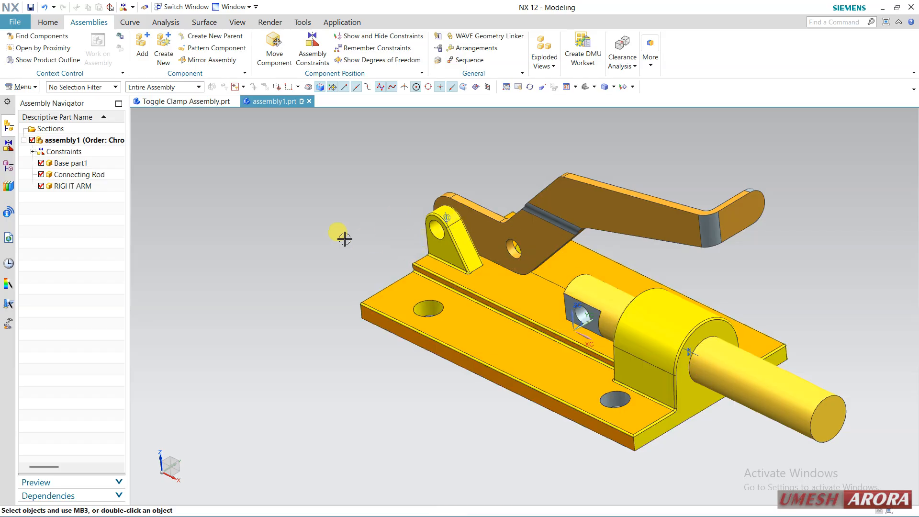
click(217, 60)
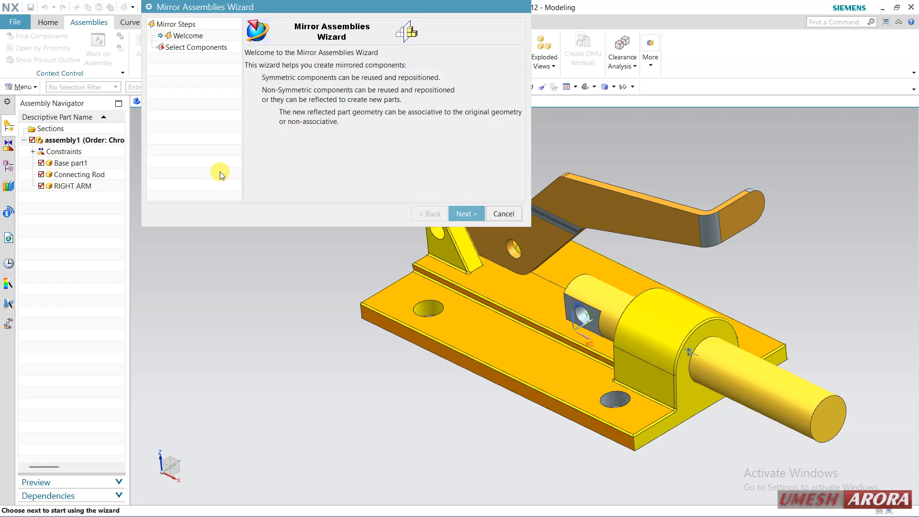
click(477, 214)
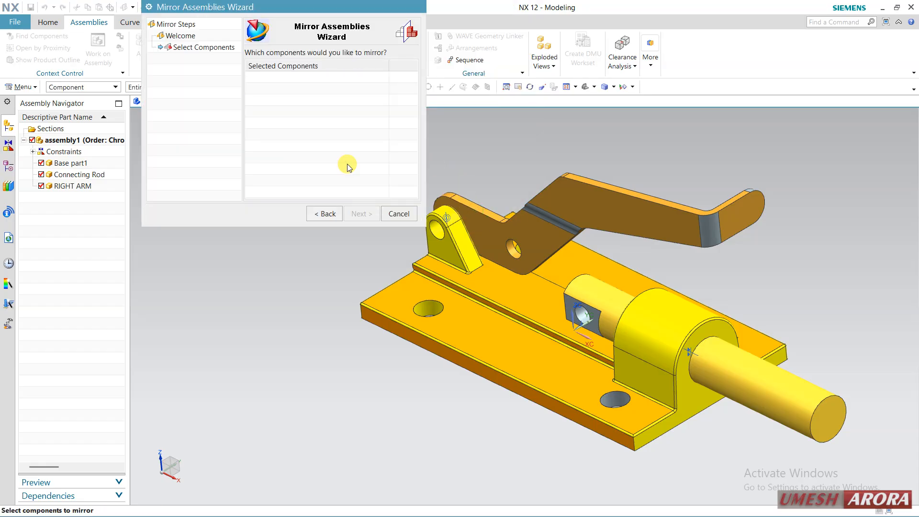
click(606, 194)
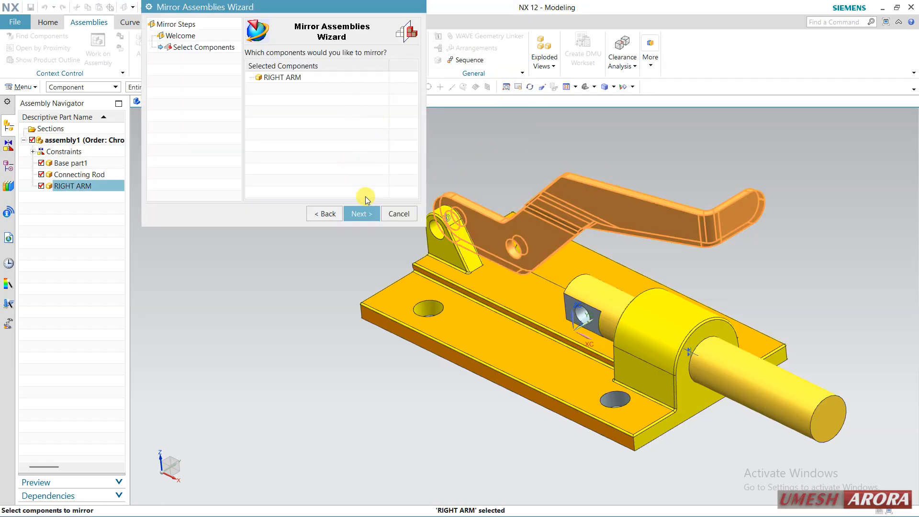
click(361, 214)
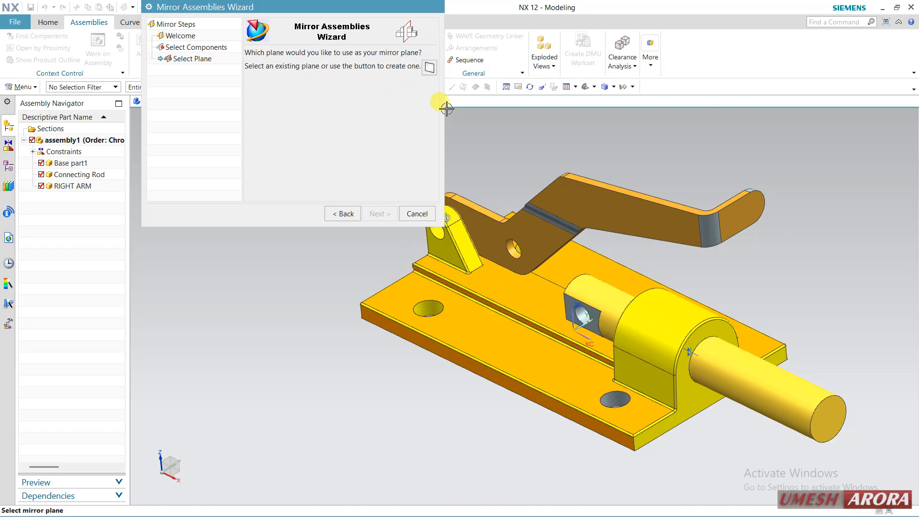
drag(369, 6, 341, 128)
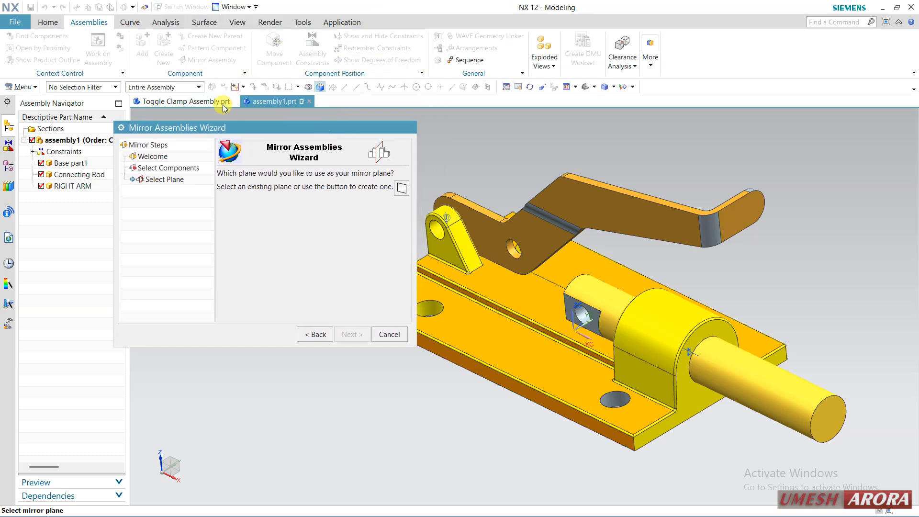
Create an Inferred datum plane midway between the base's two long side faces as the mirror plane, using the Entire Assembly selection scope
click(192, 88)
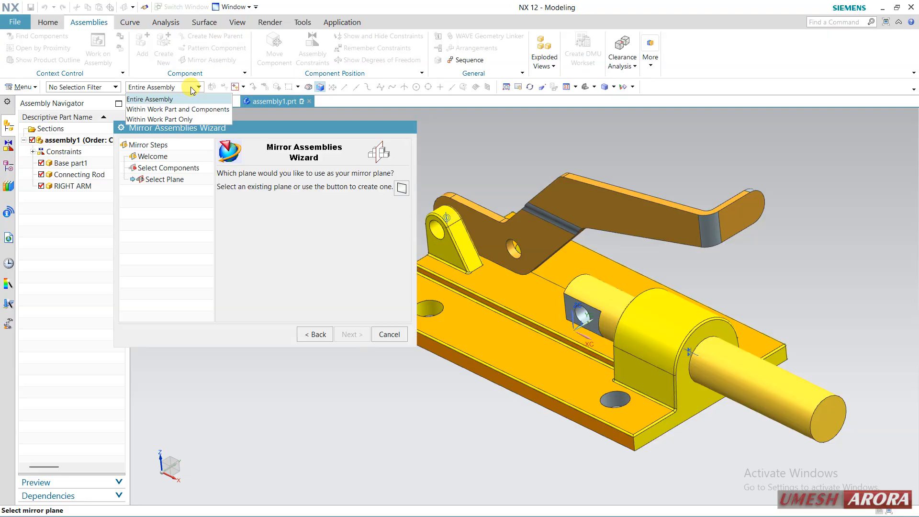
click(192, 90)
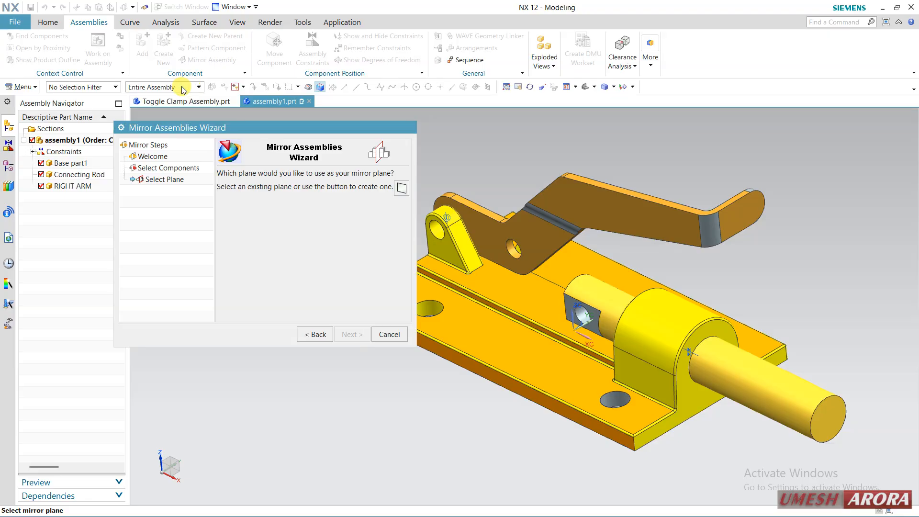
click(400, 189)
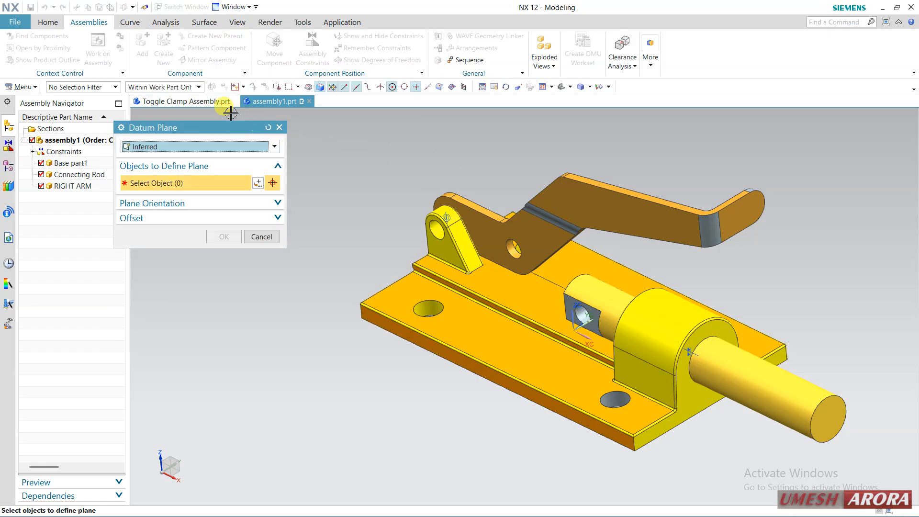
click(193, 87)
click(158, 95)
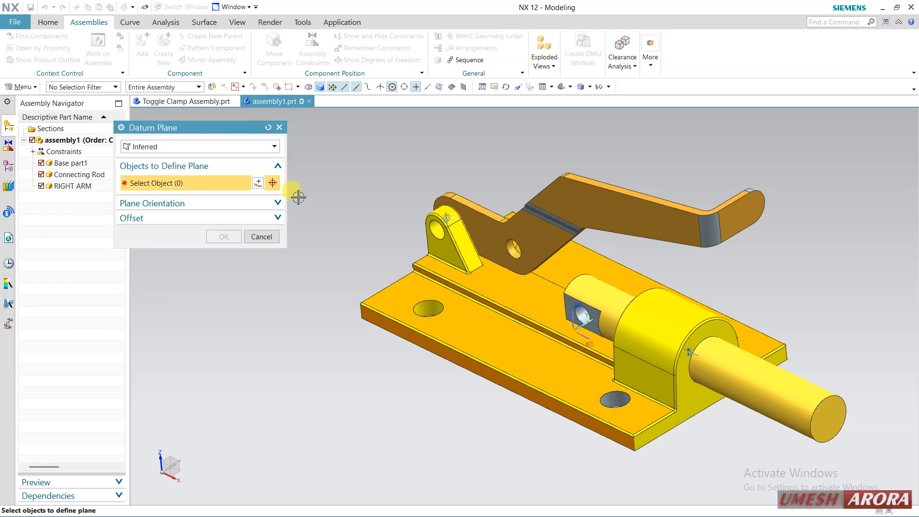
click(426, 368)
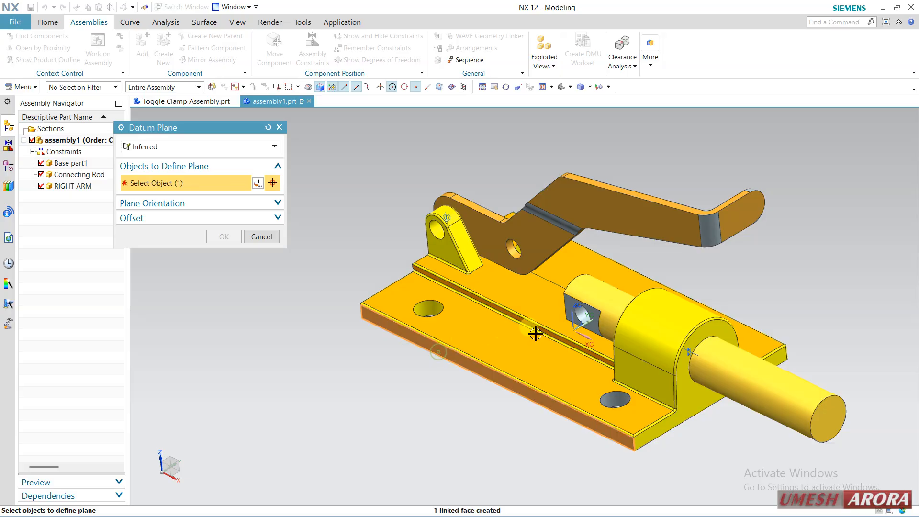
middle_drag(724, 278, 700, 292)
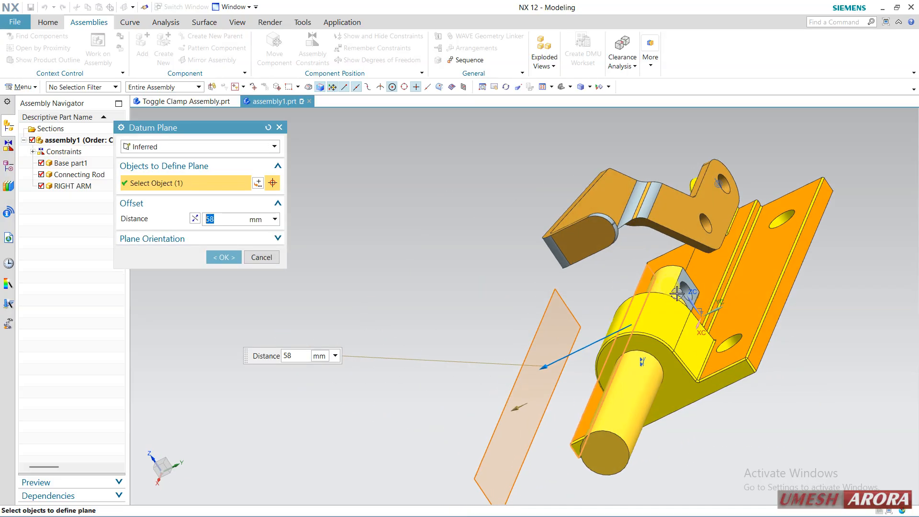
click(782, 297)
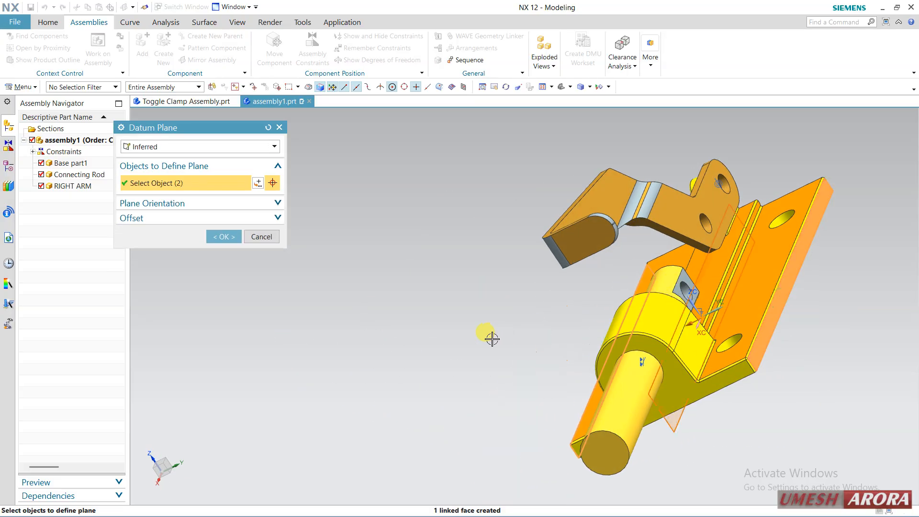
middle_drag(491, 336, 531, 327)
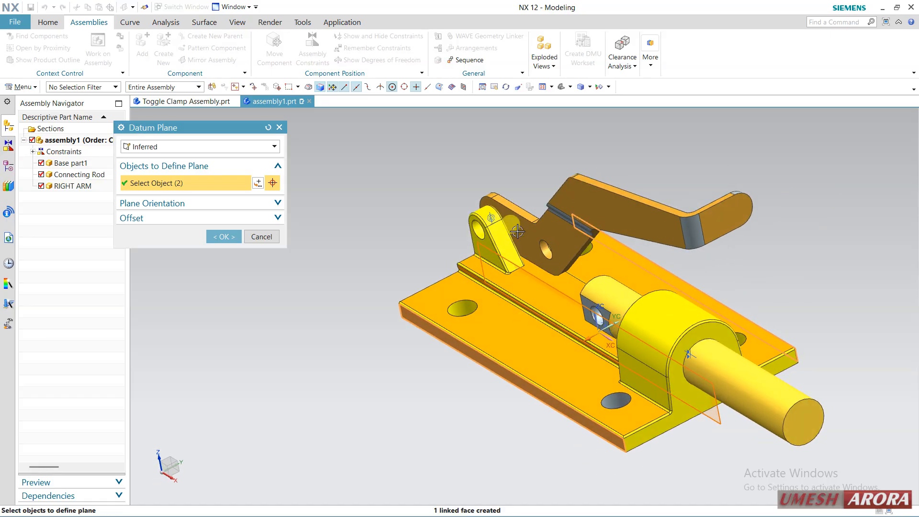
click(174, 147)
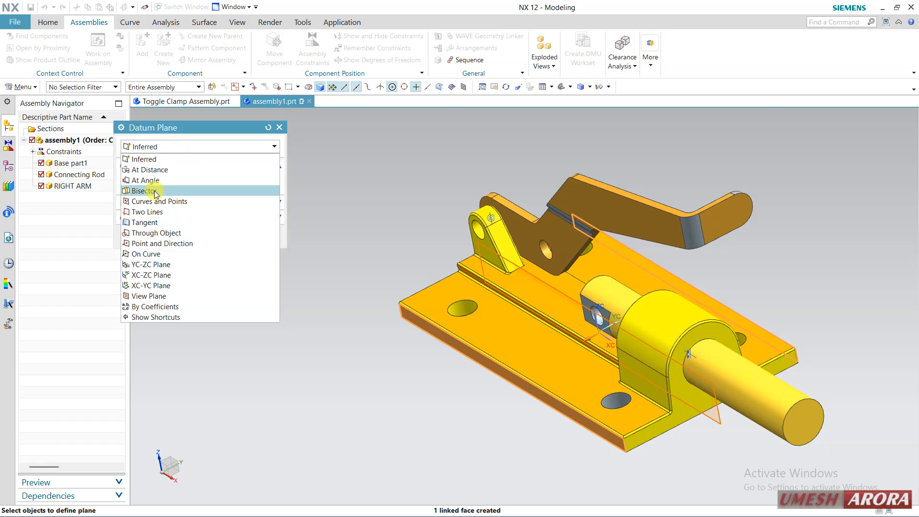
click(204, 150)
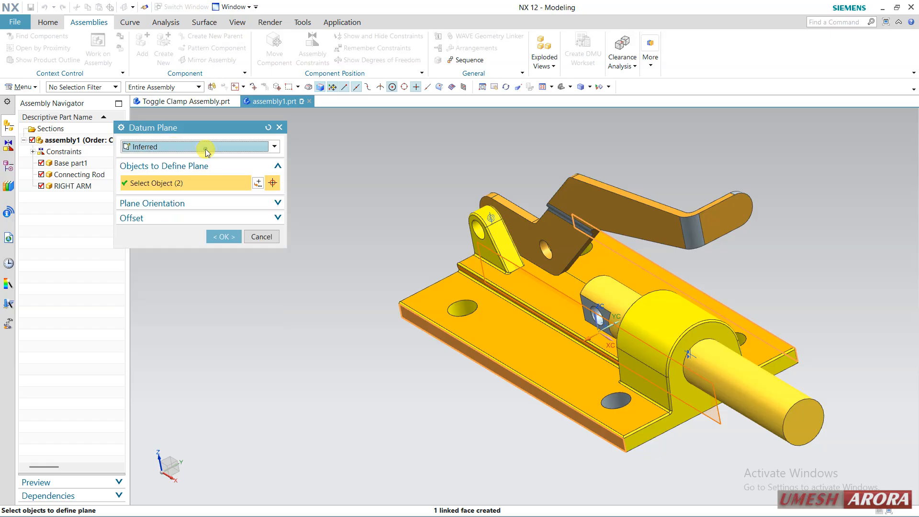
click(221, 237)
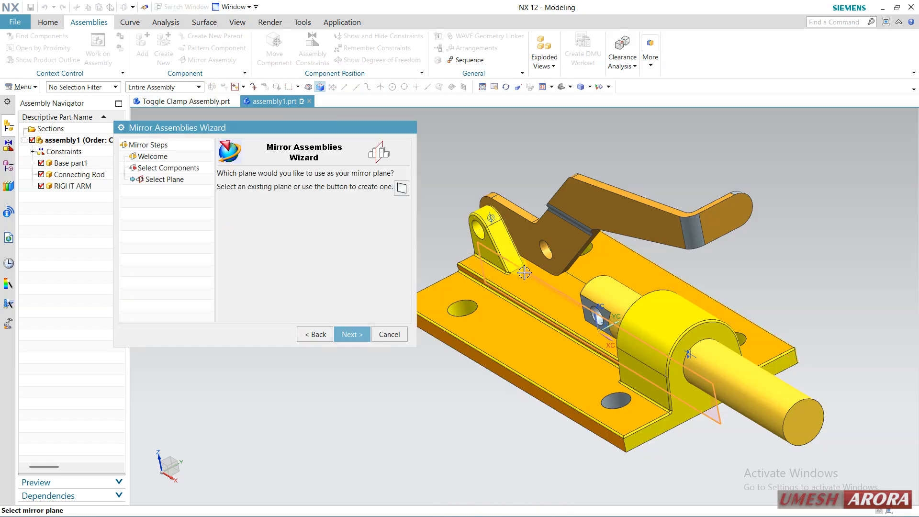
Accept the mirror plane and the mirror_ name prefix, and set RIGHT ARM to Non Associative Mirror
click(351, 333)
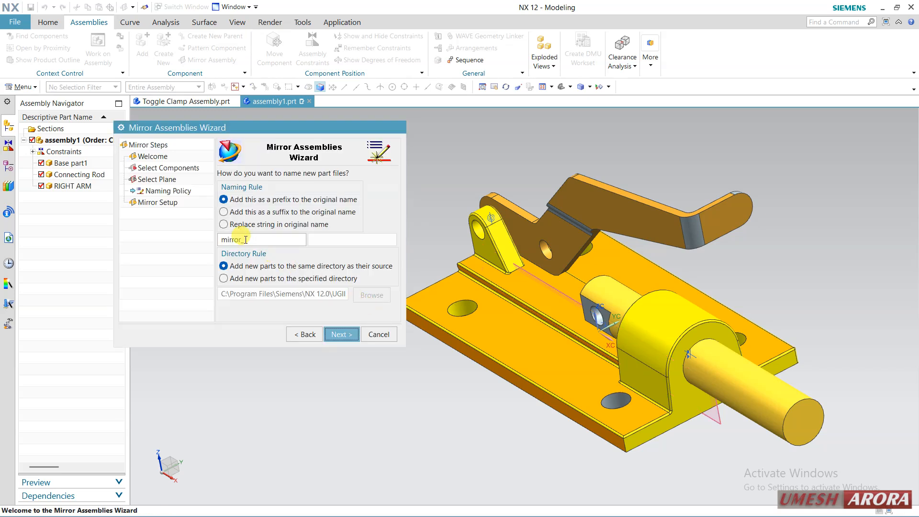
click(339, 335)
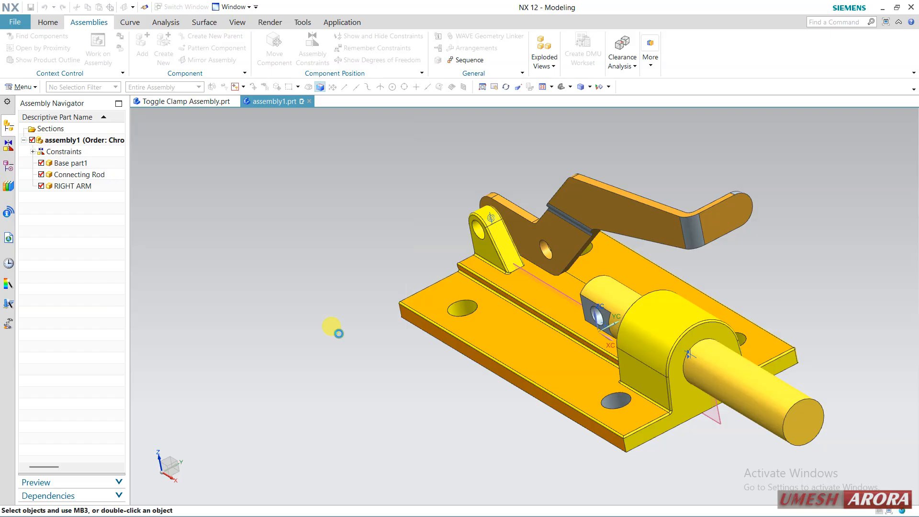
click(268, 200)
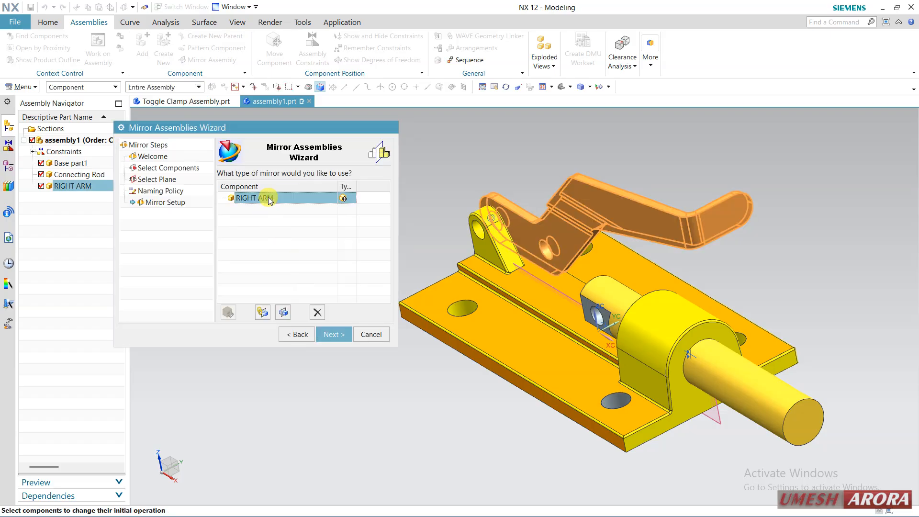
click(285, 313)
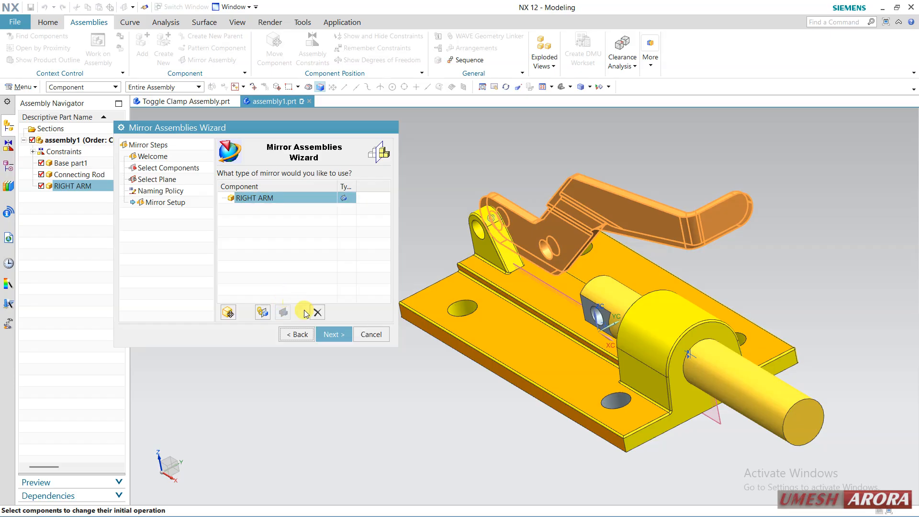
Generate the mirrored RIGHT ARM, close the information report, and finish the Mirror Assemblies Wizard
click(333, 335)
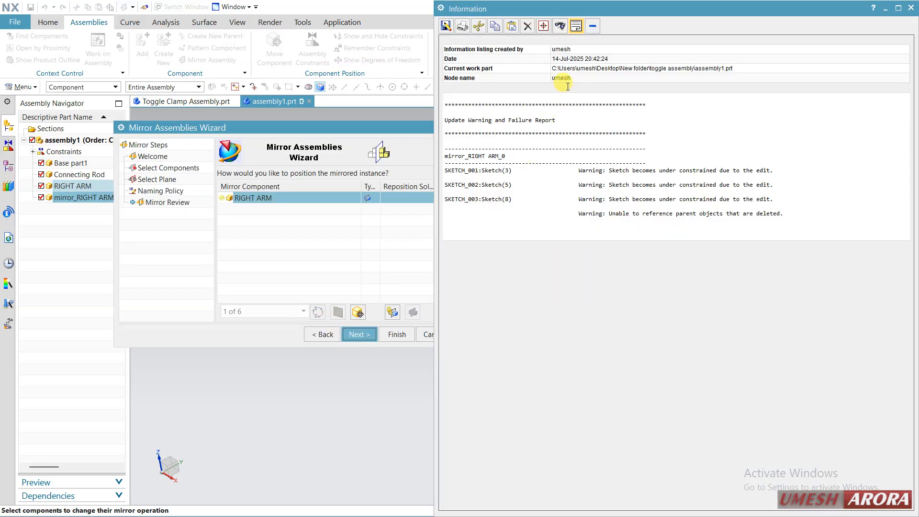
drag(614, 10, 513, 411)
middle_drag(579, 282, 526, 351)
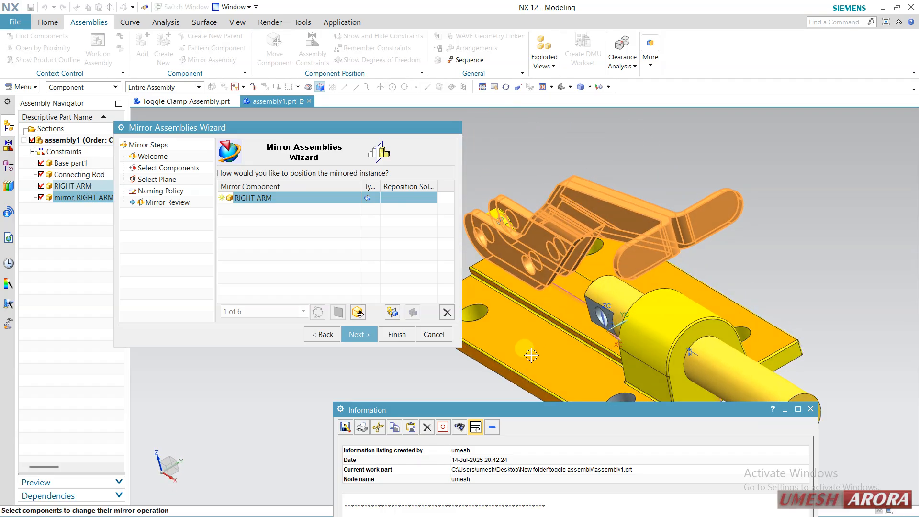
click(813, 410)
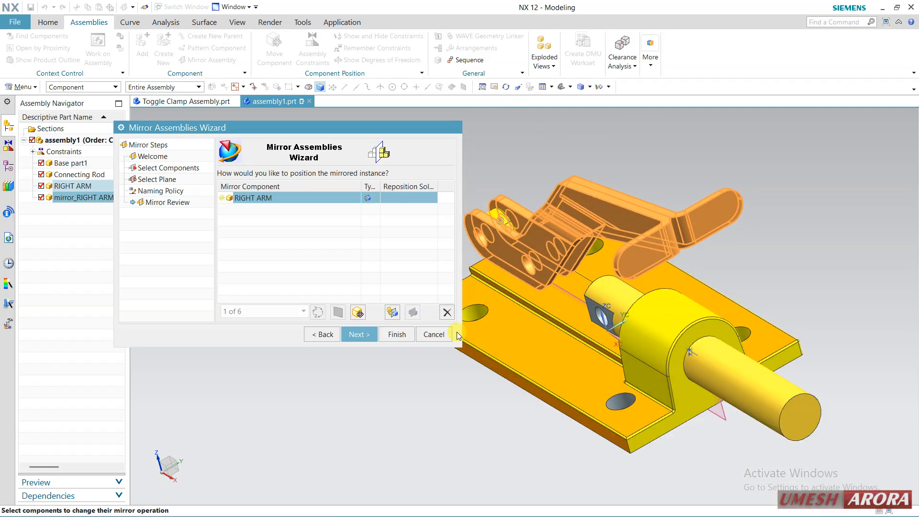
click(390, 336)
mouse_move(382, 351)
middle_down()
mouse_move(422, 328)
mouse_move(394, 349)
mouse_move(403, 356)
mouse_move(396, 349)
middle_up()
scroll(450, 210, down, 5)
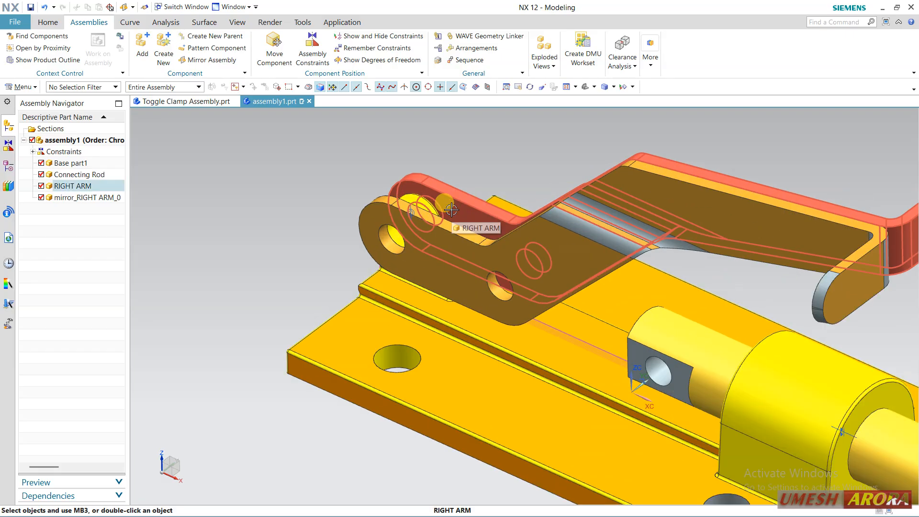
shift+middle_drag(312, 250, 297, 322)
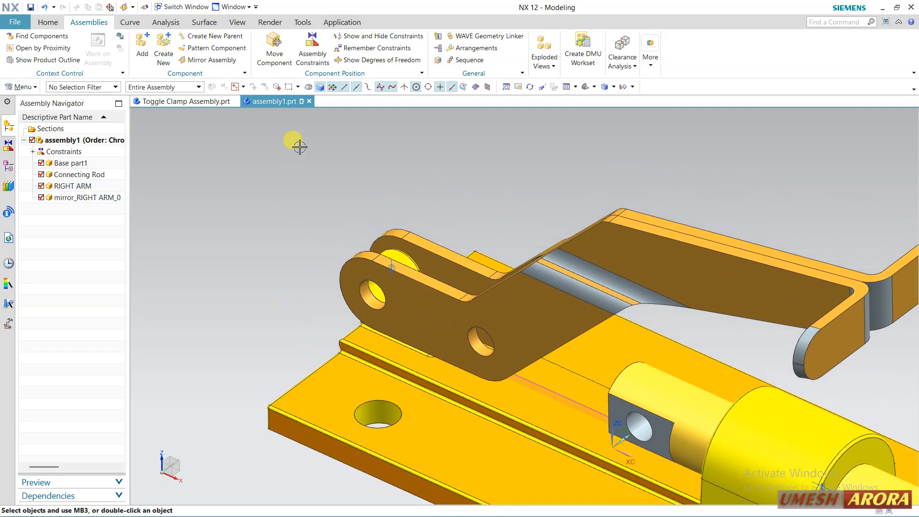
click(407, 229)
click(467, 212)
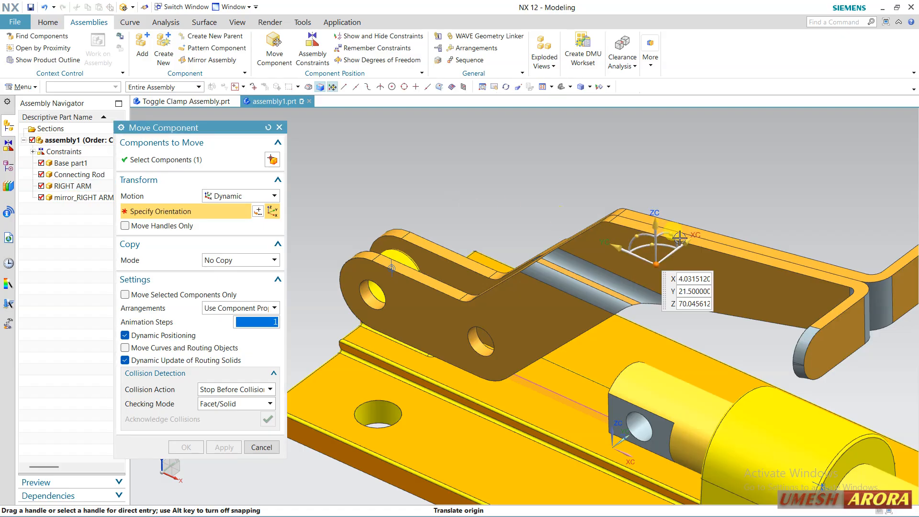
click(680, 238)
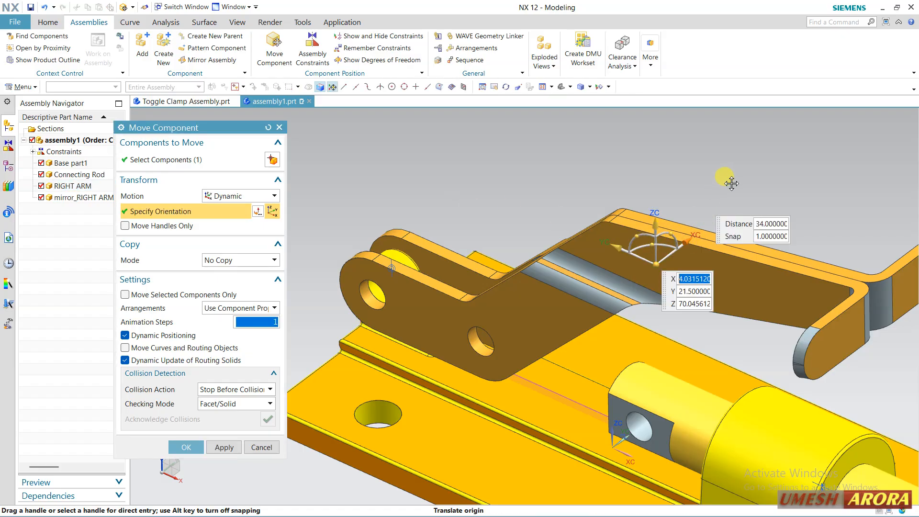
click(212, 165)
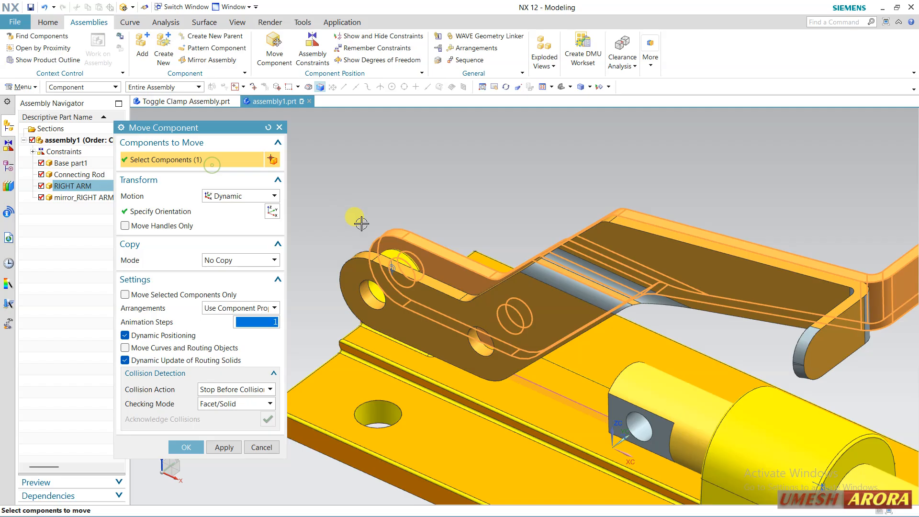
shift+click(420, 242)
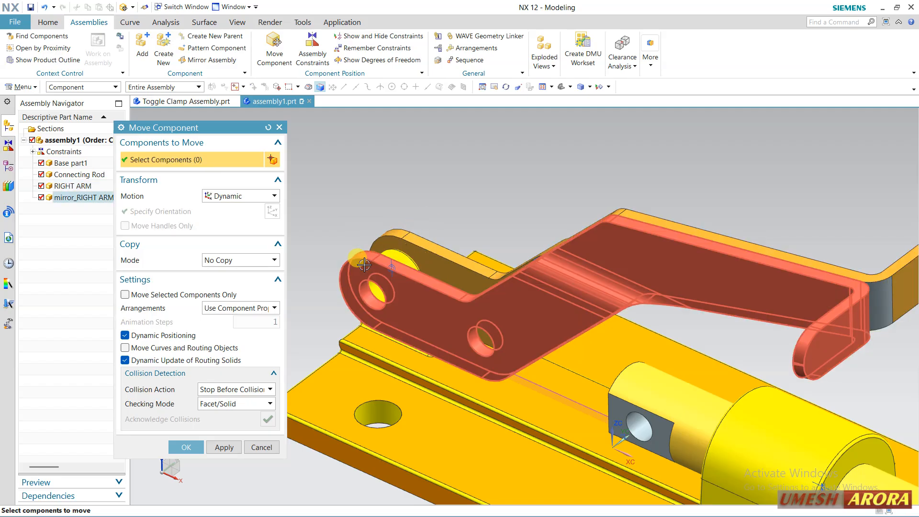
Move the mirrored right arm sideways away from the base's upright lug using Move Component with Dynamic motion
click(363, 263)
click(205, 211)
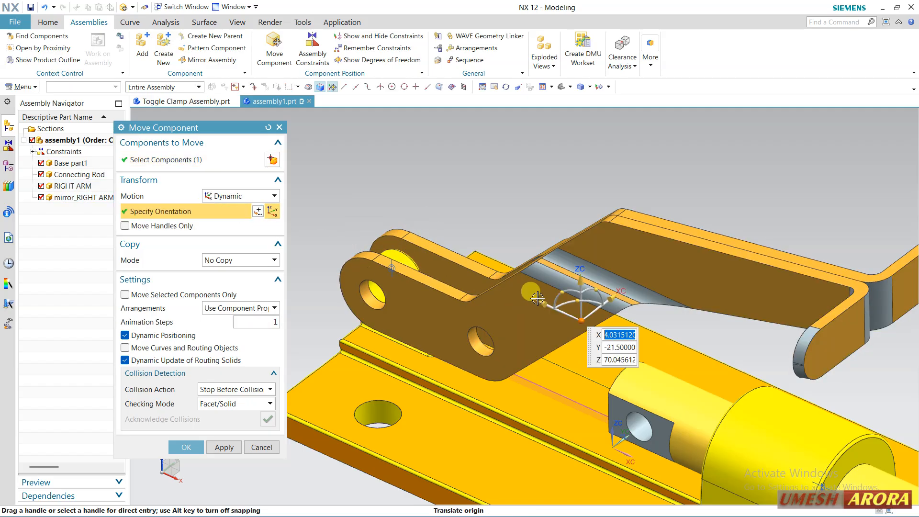
drag(603, 306, 454, 346)
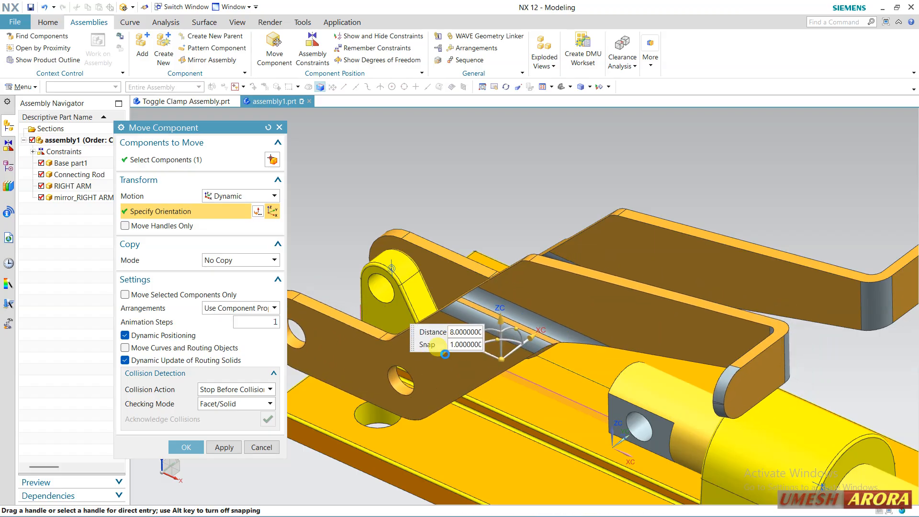
click(182, 447)
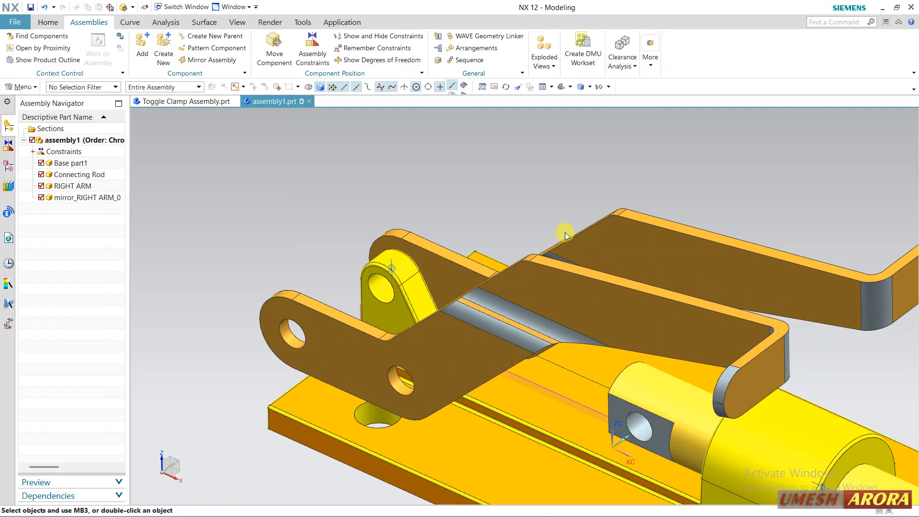
Add a Touch Align constraint with Infer Center/Axis orientation between the base lug's hole and the mirrored arm's end hole
middle_drag(562, 232, 641, 197)
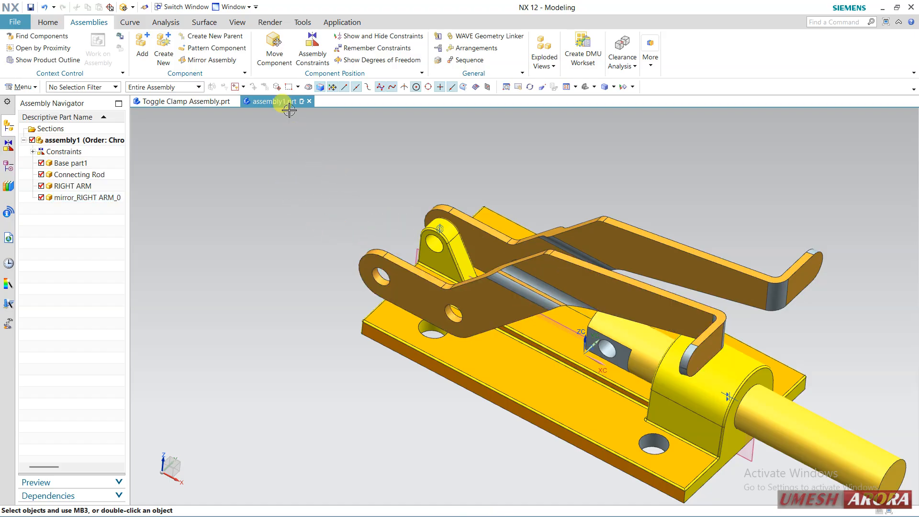
click(310, 53)
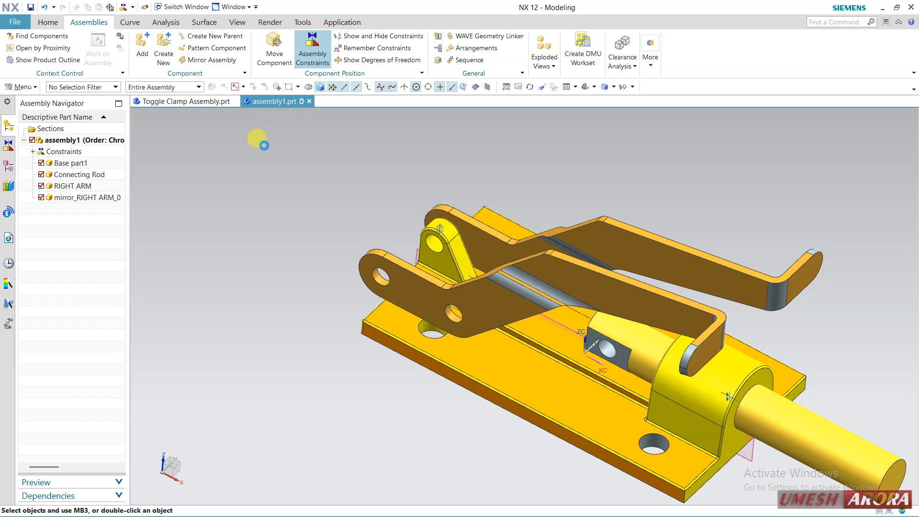
click(148, 163)
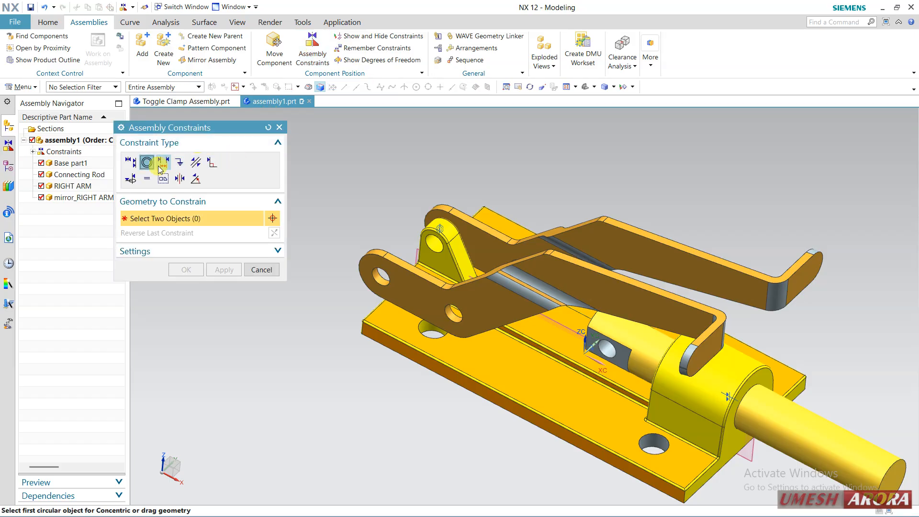
click(131, 163)
scroll(431, 257, up, 3)
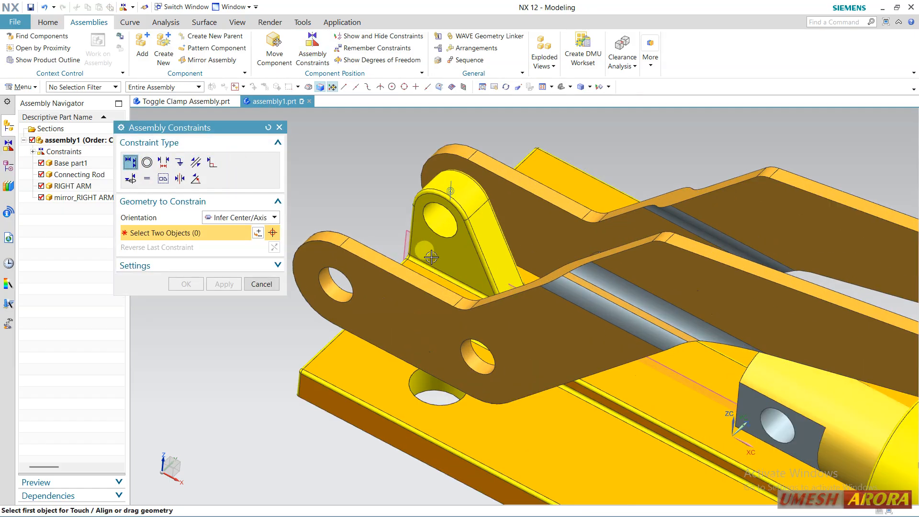
scroll(431, 257, up, 2)
click(436, 209)
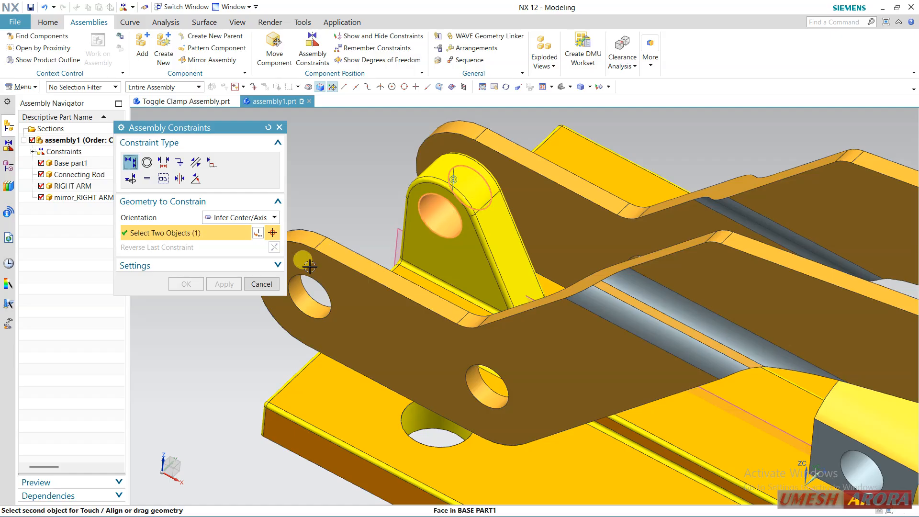
click(310, 298)
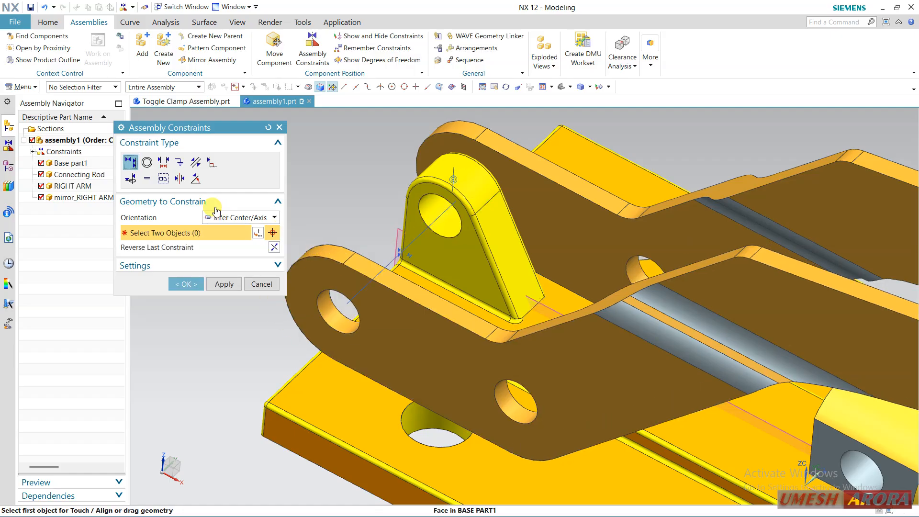
Add a Prefer Touch constraint between the base lug's side face and the mirrored arm's inner face, and leave Assembly Constraints
click(228, 216)
click(229, 229)
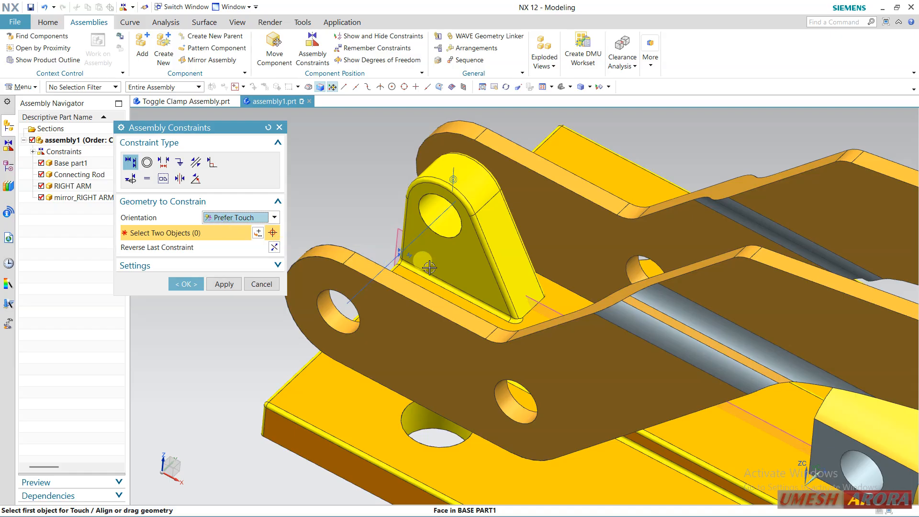
click(462, 259)
middle_drag(384, 218, 338, 229)
click(520, 197)
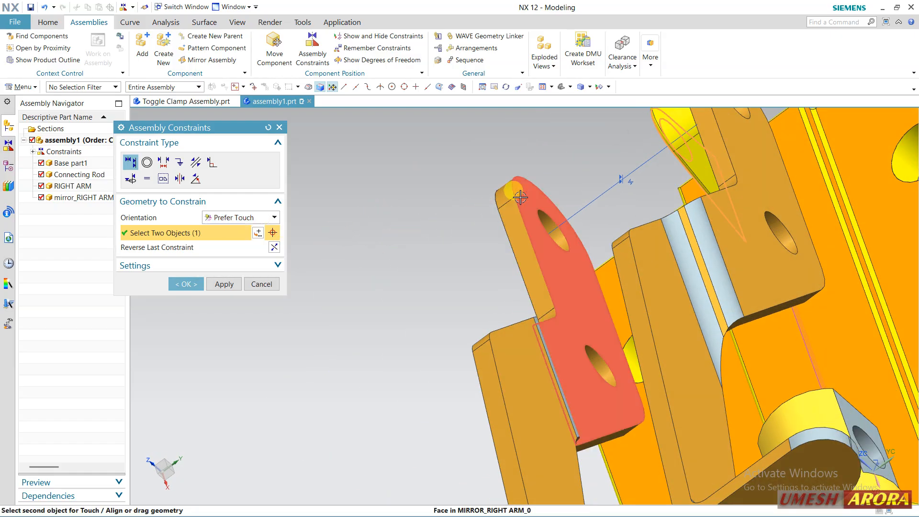
scroll(403, 241, down, 3)
middle_drag(411, 254, 371, 258)
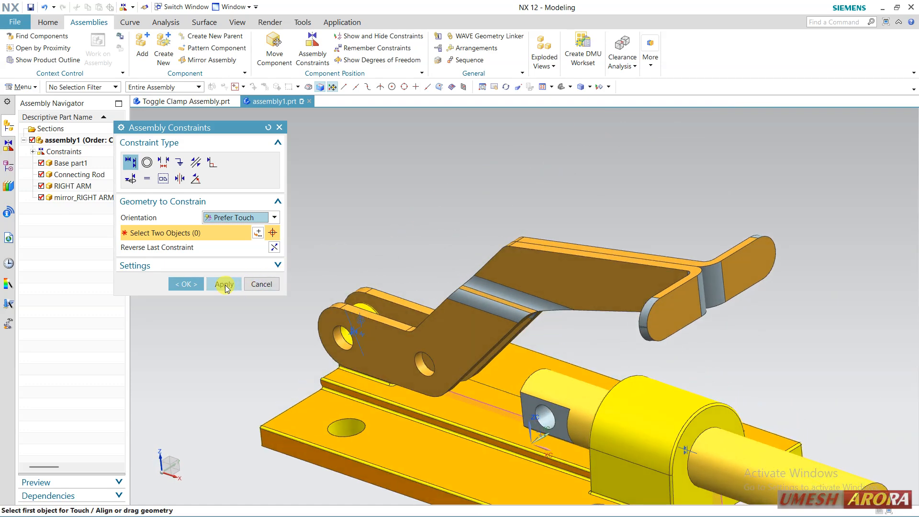
click(262, 286)
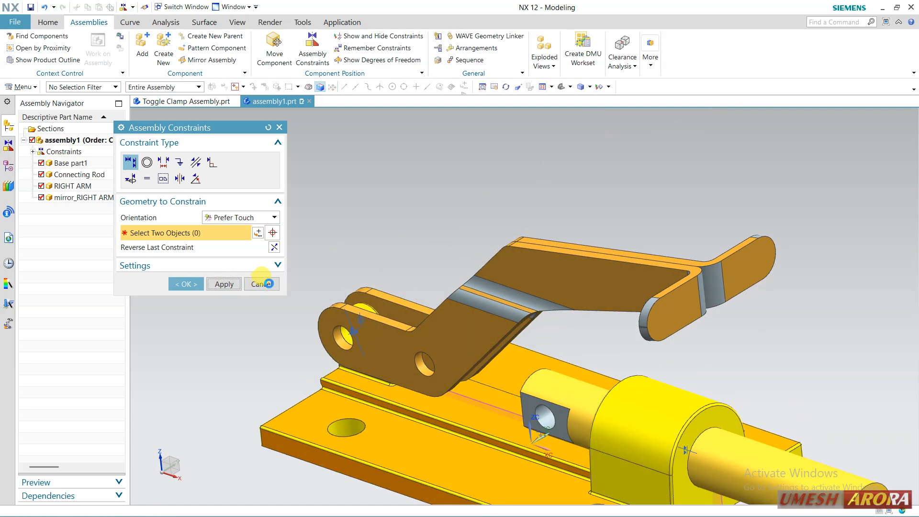
click(262, 284)
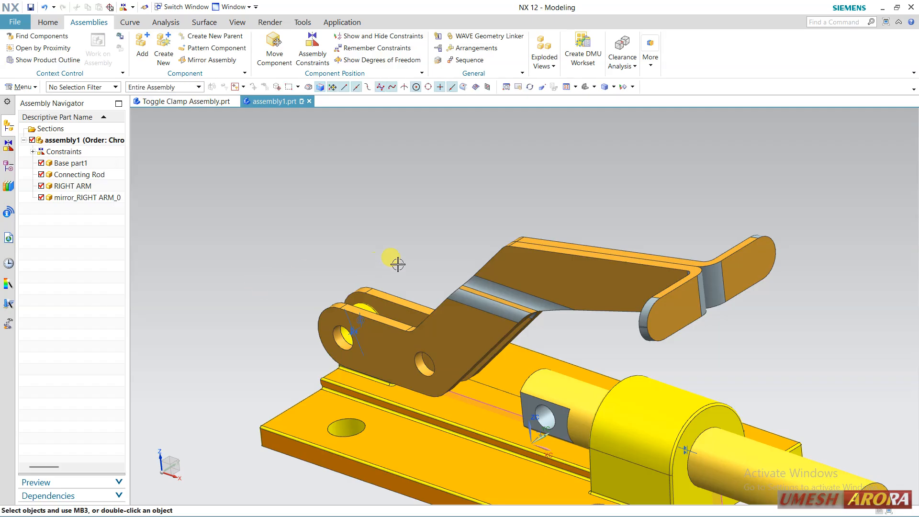
Swing the mirrored right arm upward about its pivot hole using Move Component with Dynamic motion
middle_drag(427, 218, 418, 252)
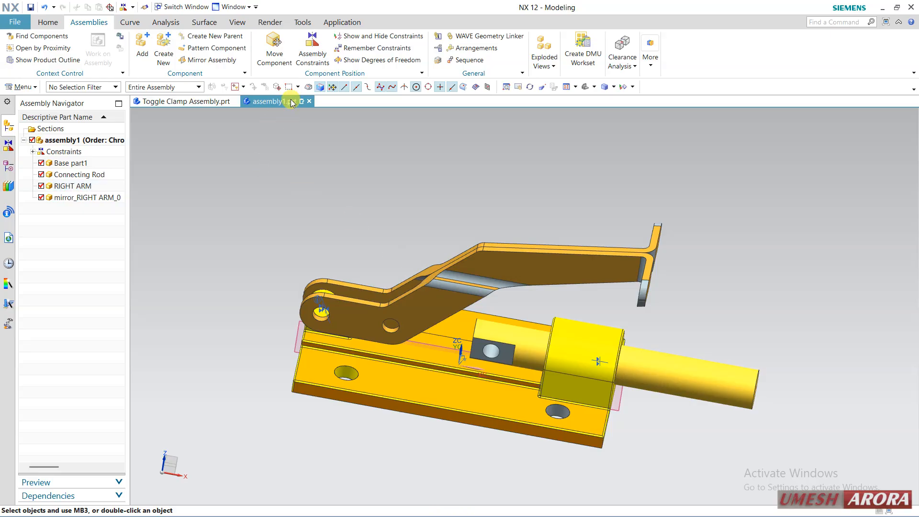
click(287, 59)
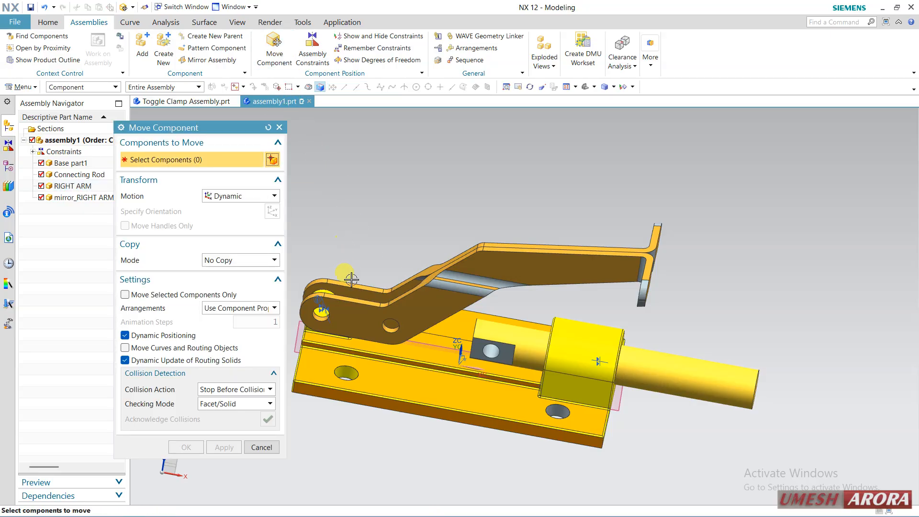
click(359, 305)
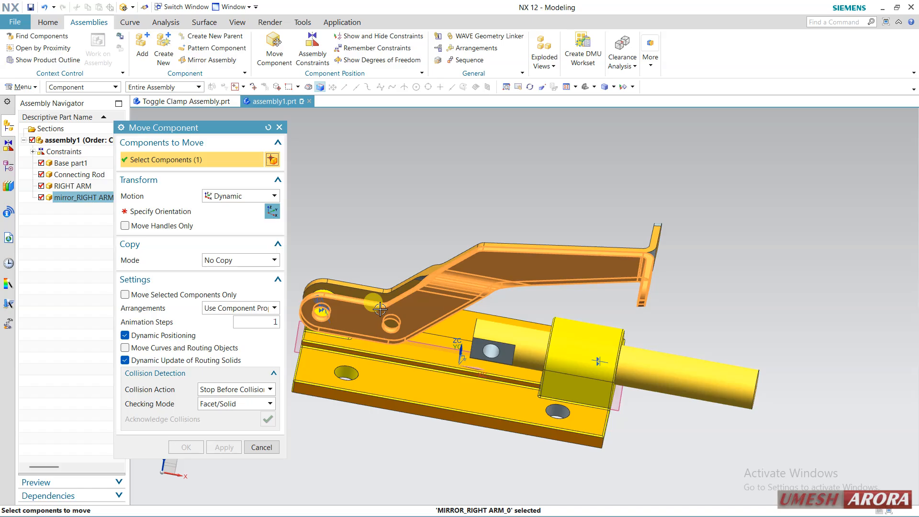
click(224, 220)
middle_drag(550, 201, 458, 249)
drag(458, 250, 445, 257)
click(187, 446)
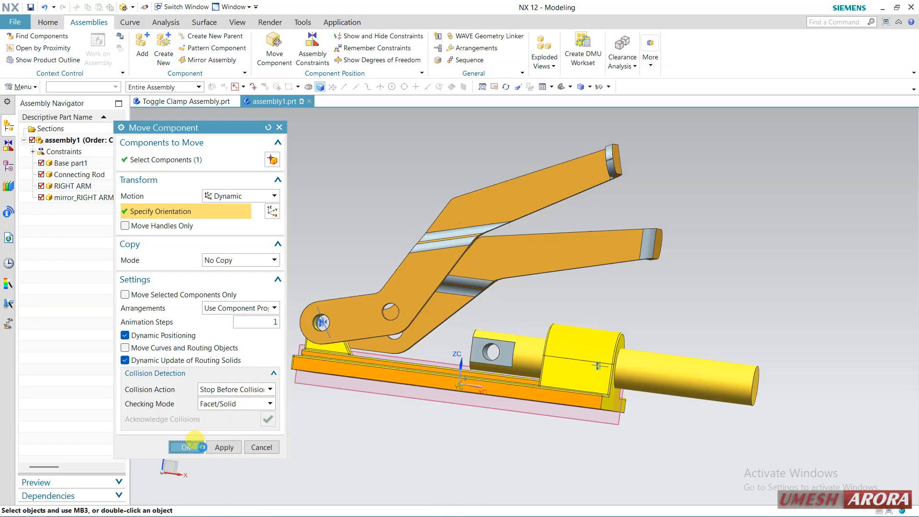
mouse_move(569, 297)
middle_down()
mouse_move(557, 301)
mouse_move(567, 312)
middle_up()
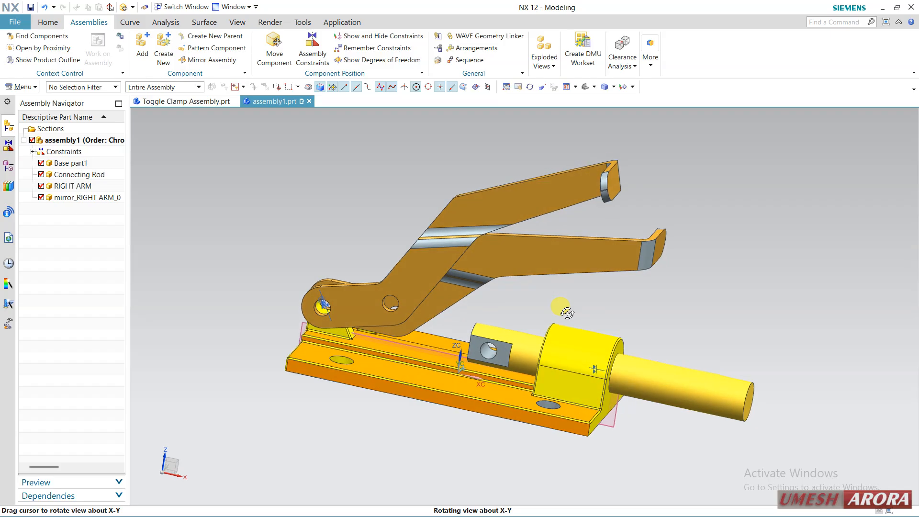
Add one Link.prt component to the assembly, positioned beside the arms with its origin at X 0, Y 36.5, Z 57
click(143, 54)
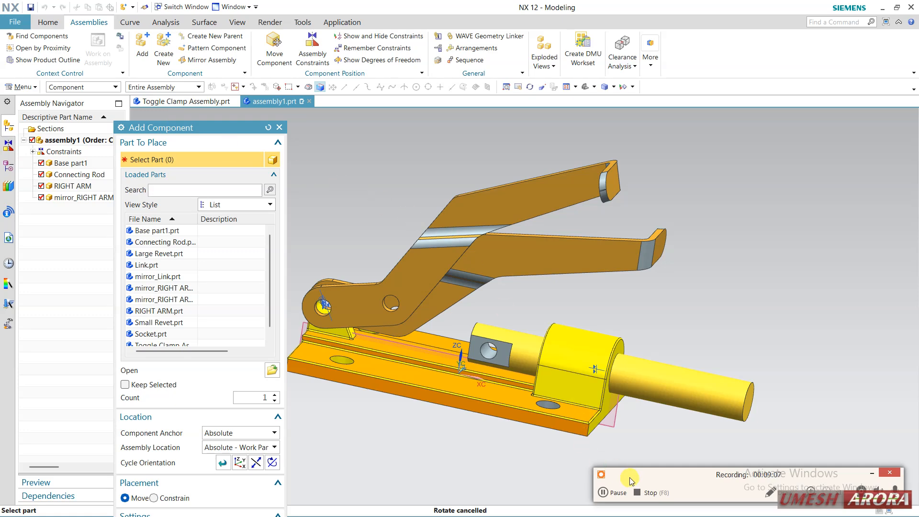
click(630, 477)
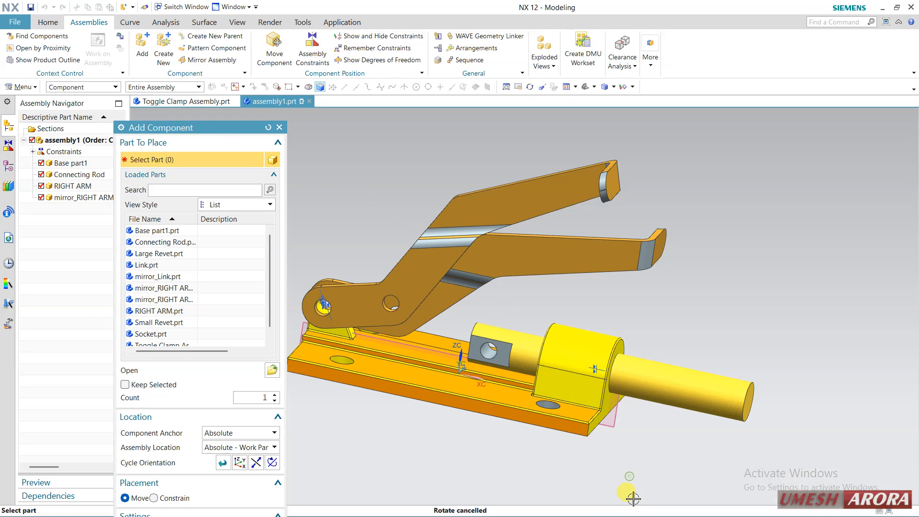
click(160, 264)
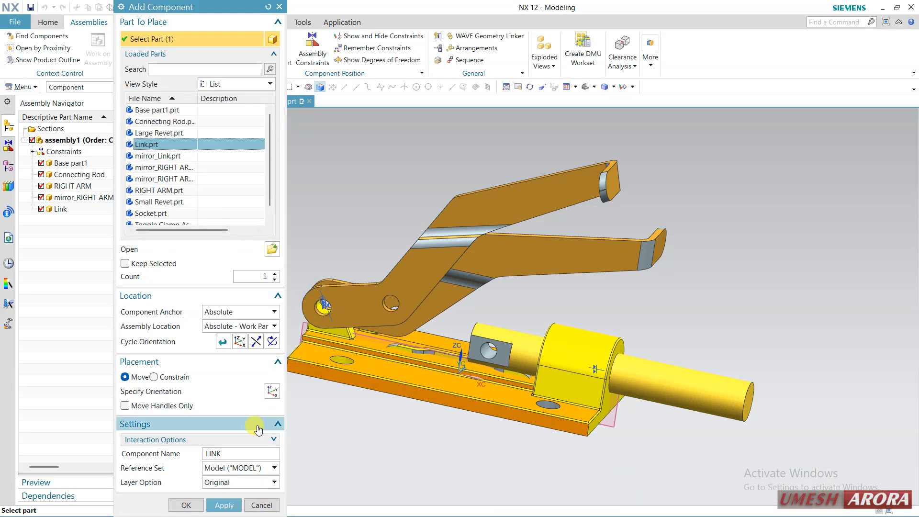
click(211, 392)
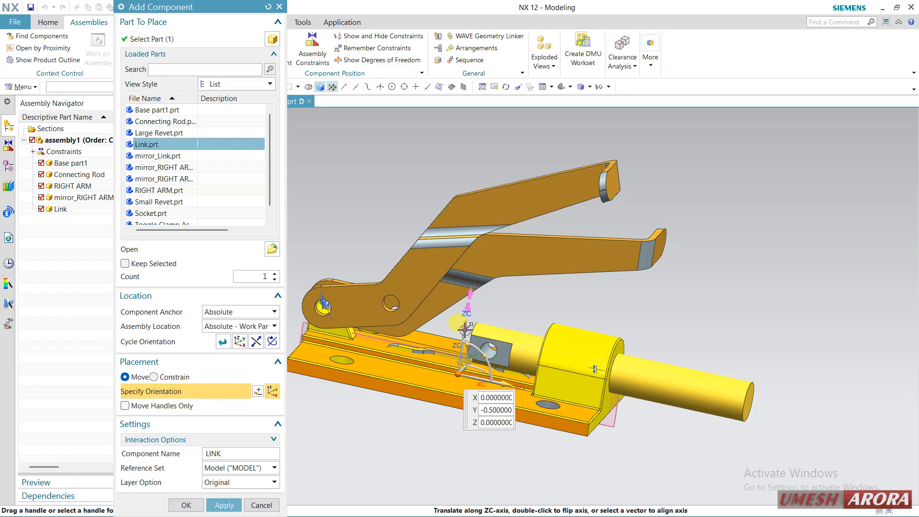
drag(464, 330, 601, 245)
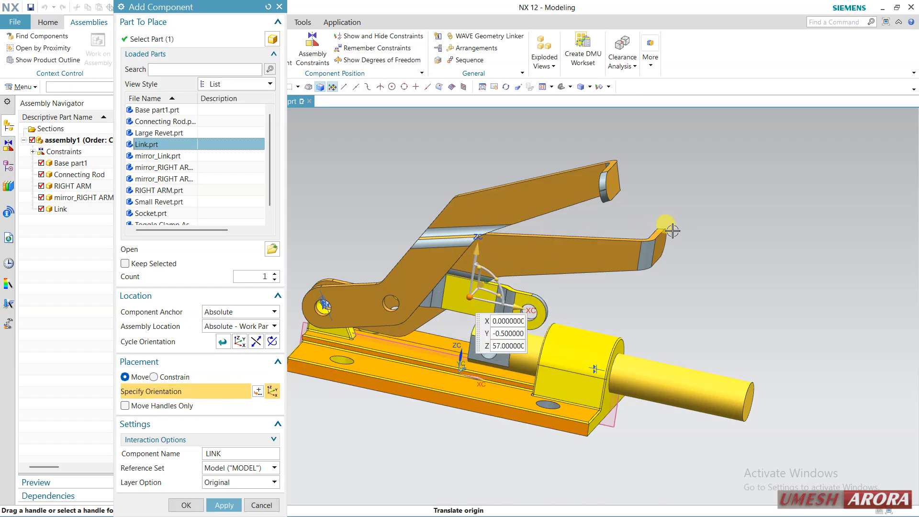
mouse_move(601, 245)
middle_down()
mouse_move(609, 232)
mouse_move(596, 258)
middle_up()
drag(595, 258, 643, 248)
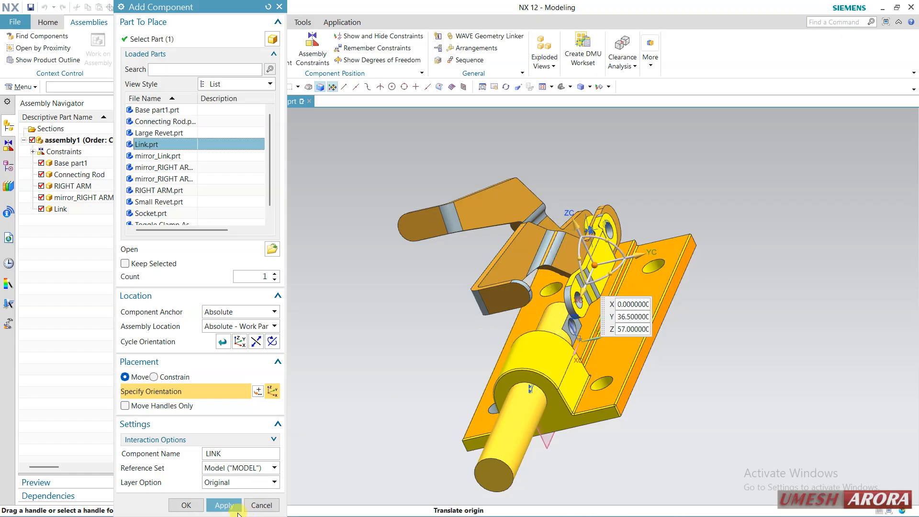
click(187, 507)
mouse_move(314, 353)
middle_down()
mouse_move(349, 353)
mouse_move(308, 363)
mouse_move(323, 365)
middle_up()
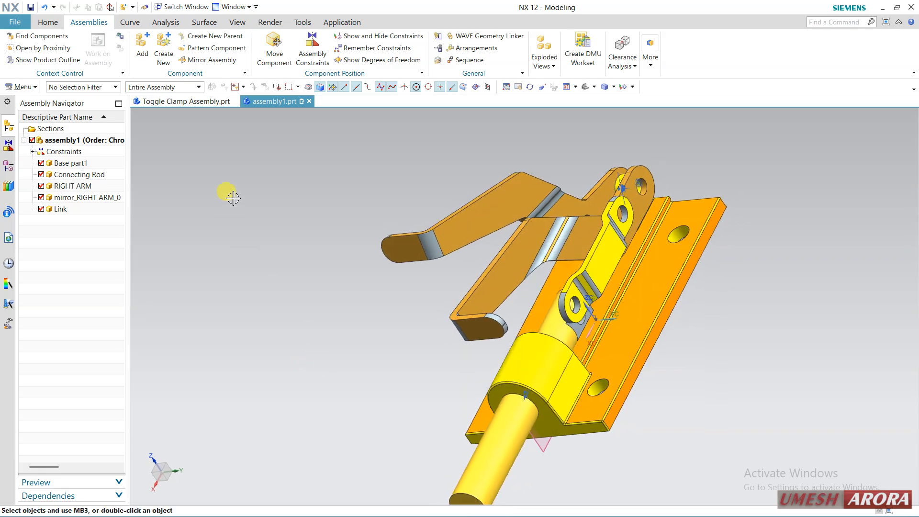
Add a Touch Align constraint with Infer Center/Axis orientation between the link's upper hole and the right arm's middle hole
click(300, 58)
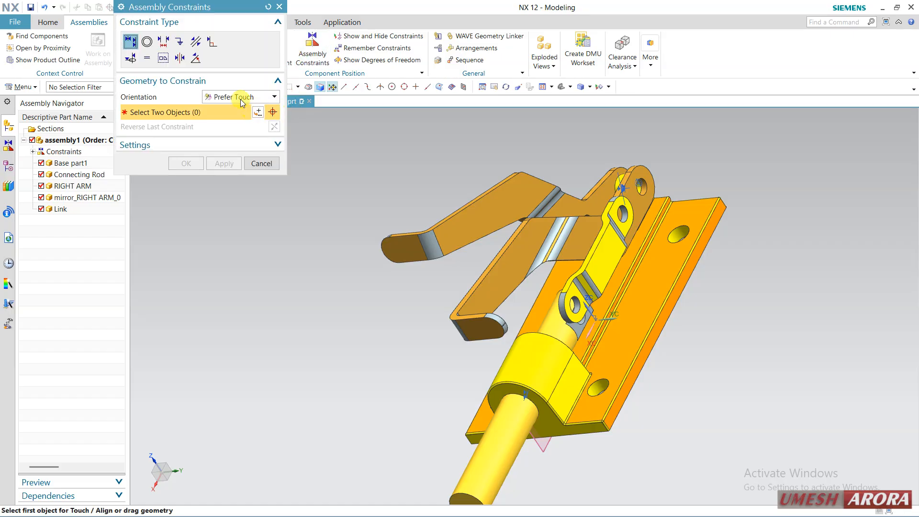
click(241, 99)
click(232, 138)
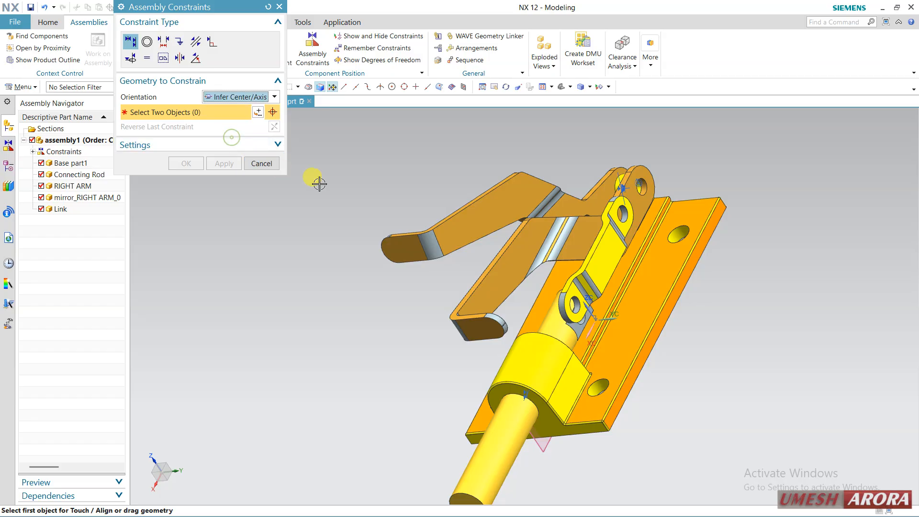
scroll(627, 211, up, 2)
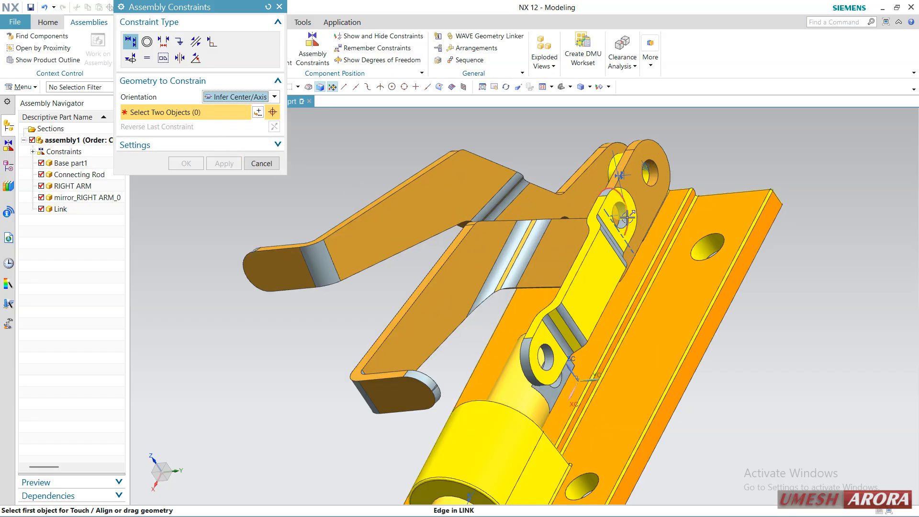
click(147, 42)
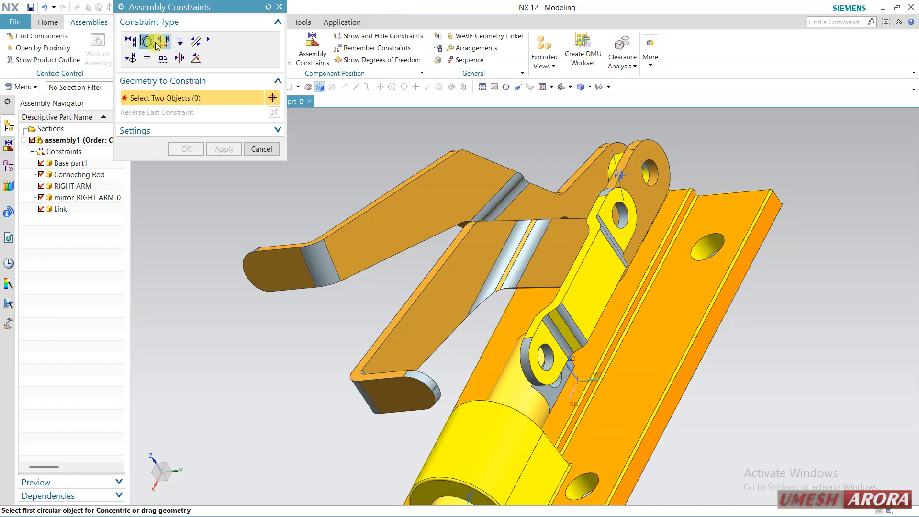
click(135, 44)
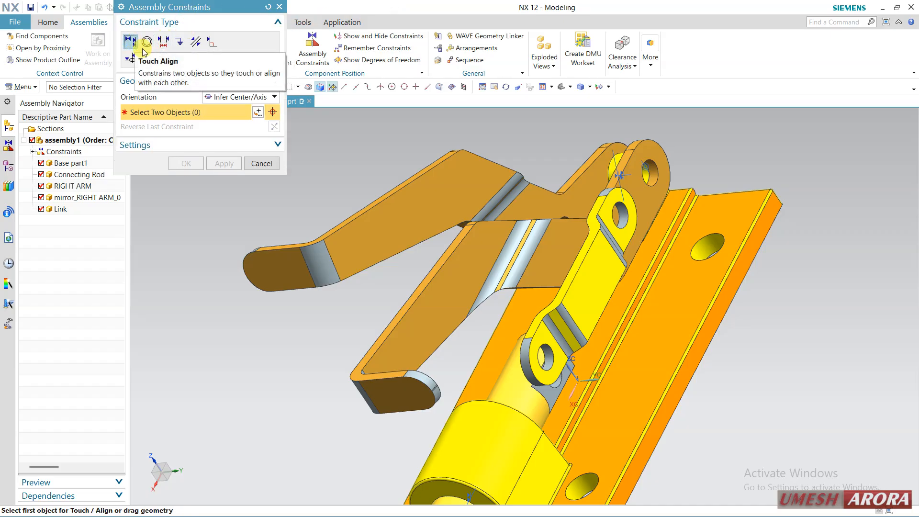
middle_drag(422, 148, 413, 154)
scroll(412, 154, up, 1)
scroll(604, 165, up, 1)
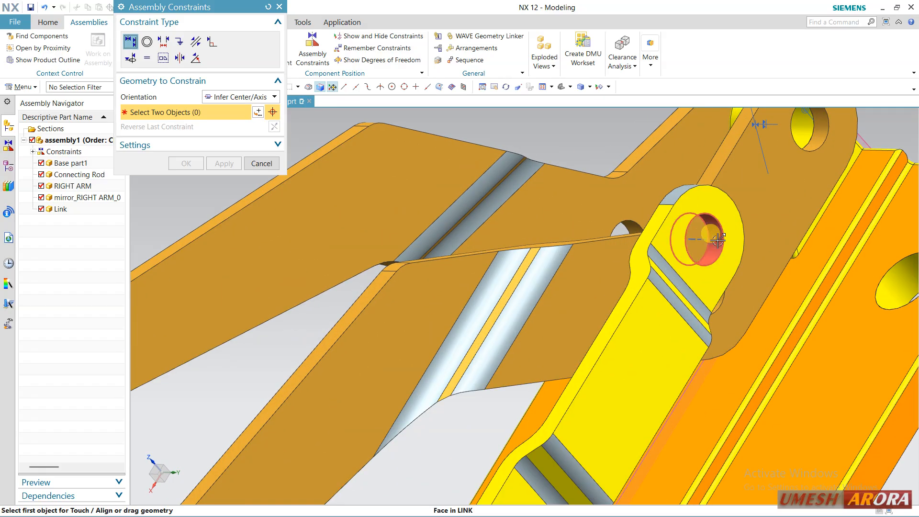
click(705, 244)
middle_drag(719, 272, 733, 282)
scroll(742, 292, up, 2)
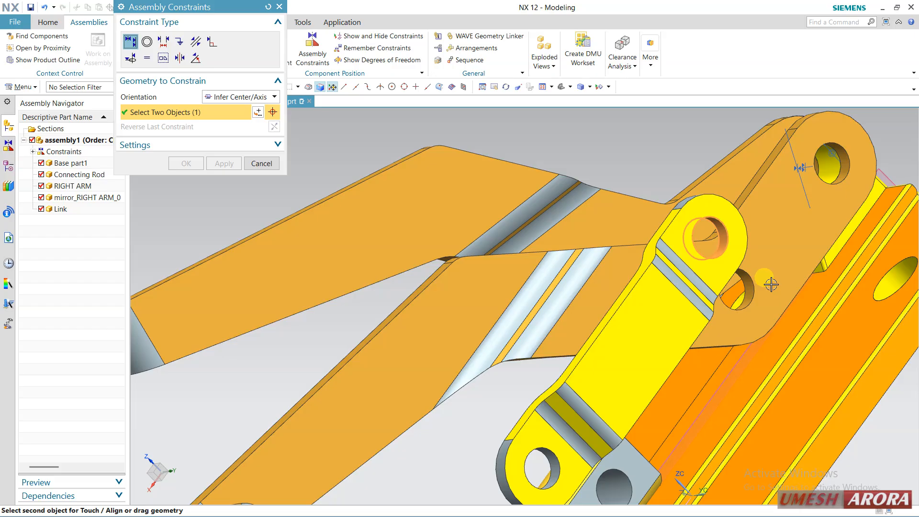
click(743, 292)
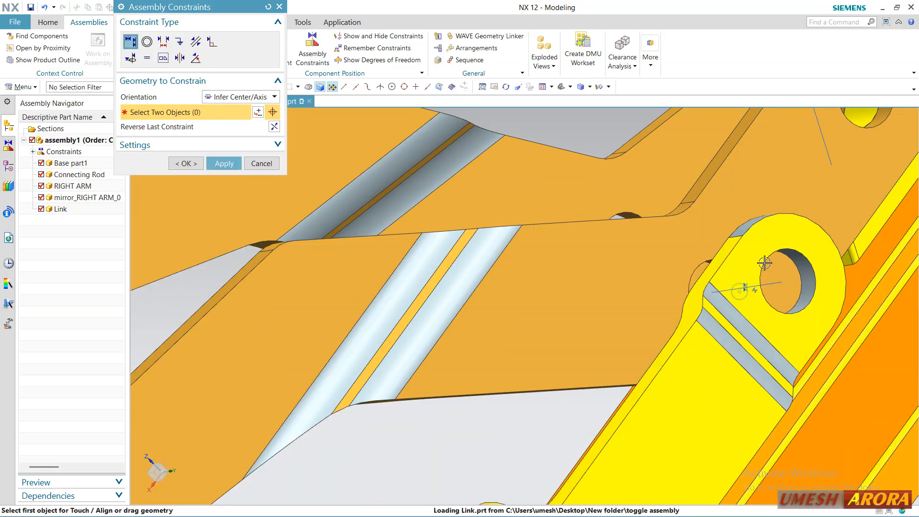
scroll(759, 267, down, 3)
click(223, 163)
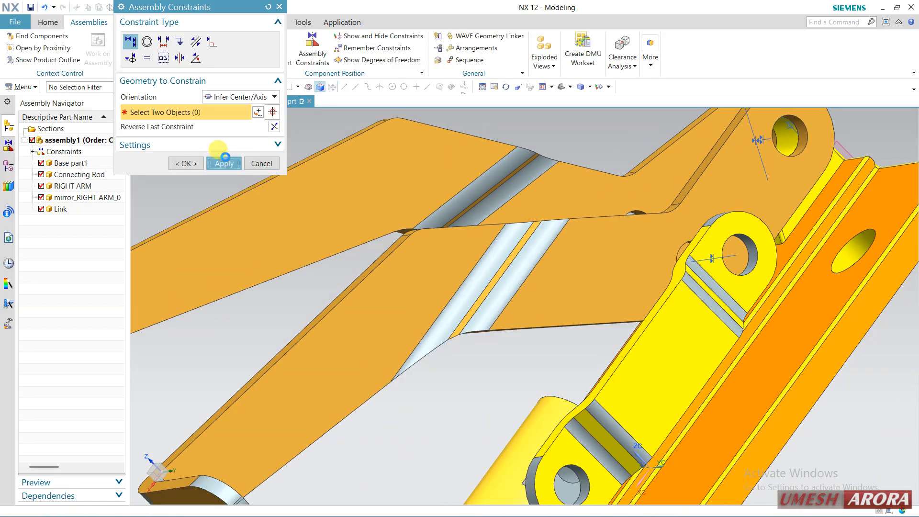
Add an Infer Center/Axis constraint between the connecting rod's cross hole and the link's lower hole
scroll(476, 209, down, 2)
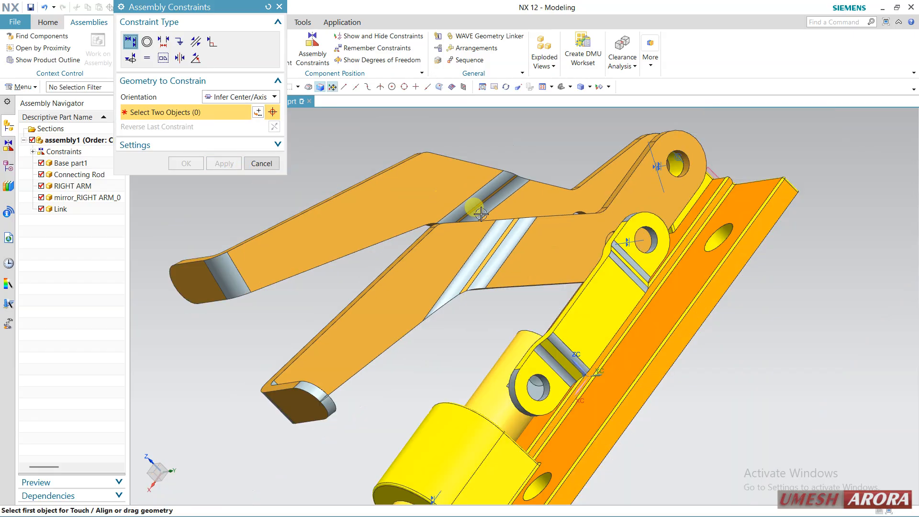
scroll(514, 336, up, 4)
scroll(514, 337, up, 2)
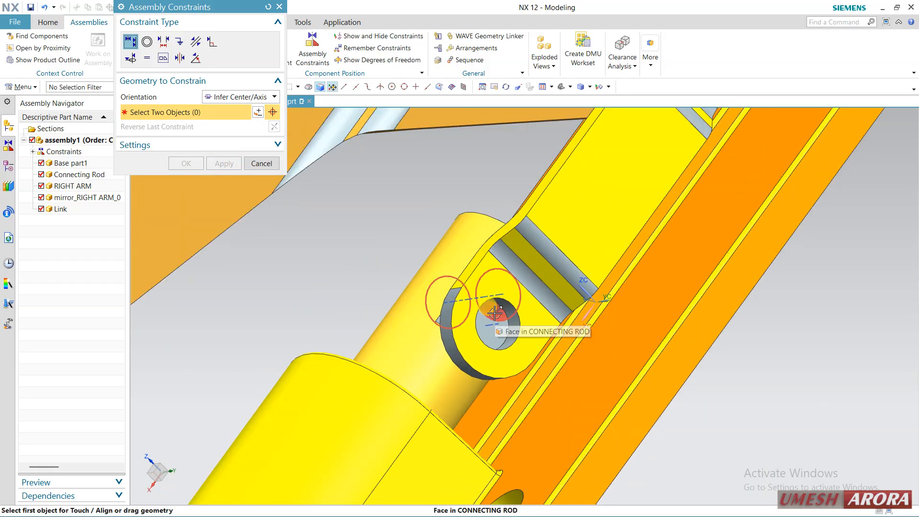
click(510, 330)
click(510, 331)
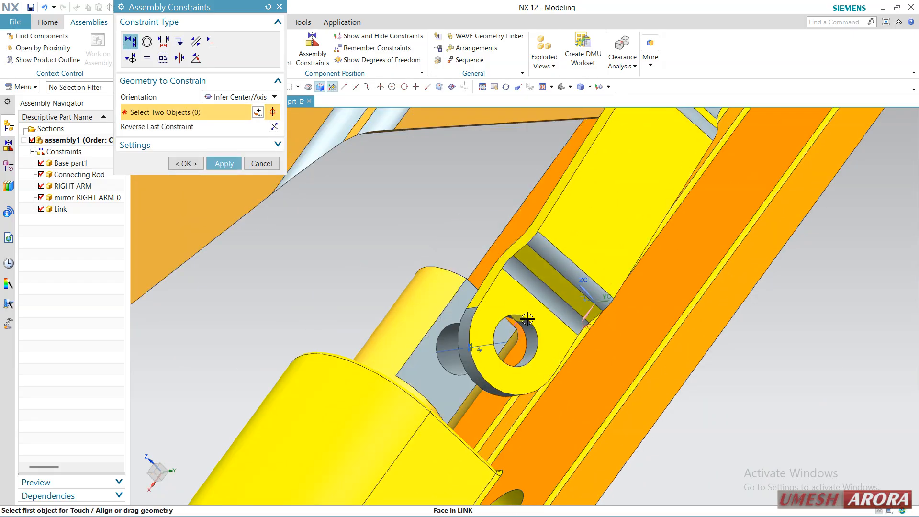
scroll(485, 272, down, 2)
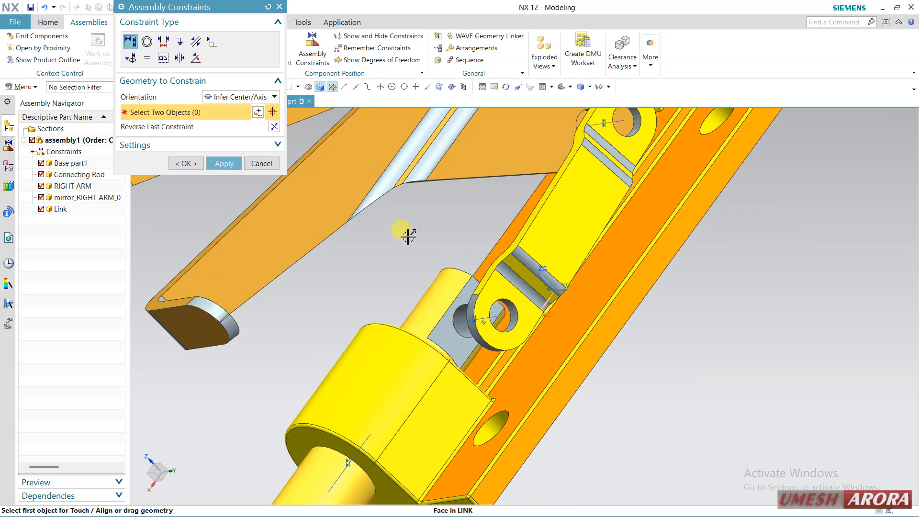
click(222, 164)
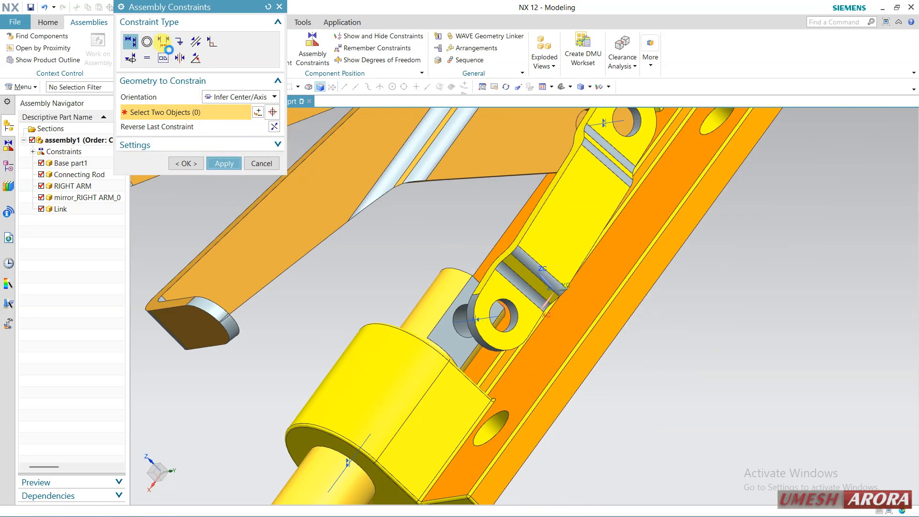
Add a Prefer Touch constraint between the connecting rod's flat side face and the link's inner face, and leave Assembly Constraints
click(222, 97)
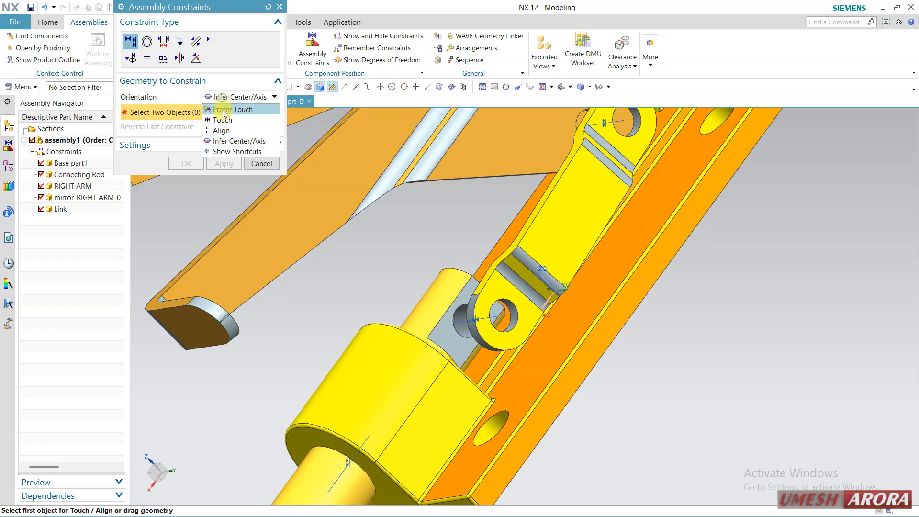
click(225, 110)
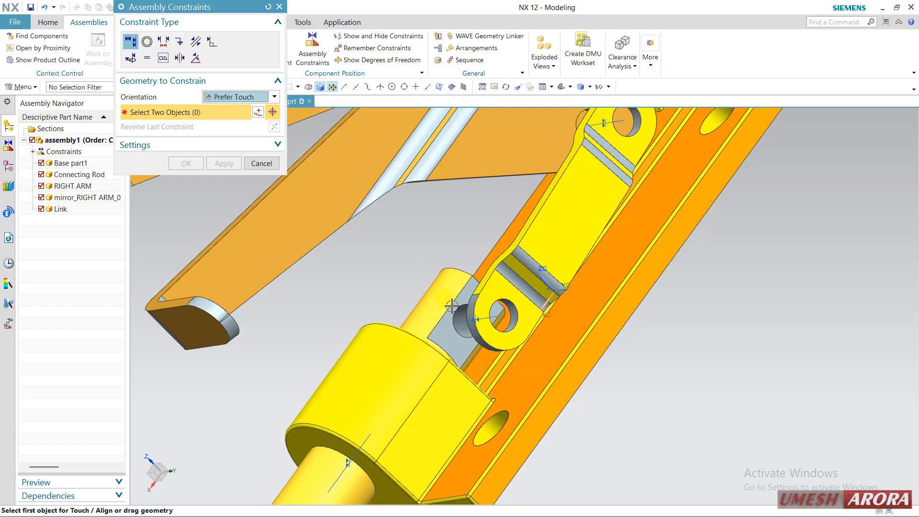
click(452, 328)
middle_drag(412, 254, 412, 284)
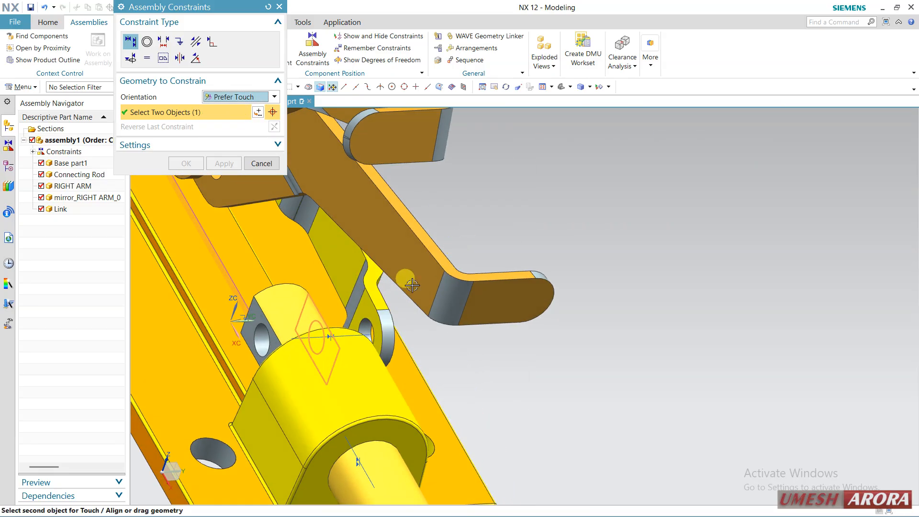
click(373, 318)
scroll(596, 238, down, 3)
middle_drag(621, 244, 431, 249)
click(190, 166)
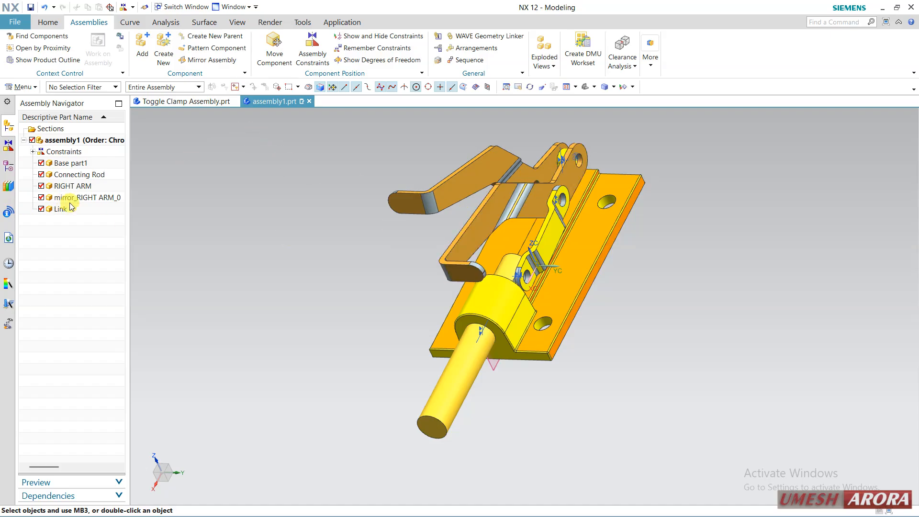
Copy the link with Move Component in Copy mode, placing the copy at a distance of -128 along the YC axis
click(71, 209)
click(285, 52)
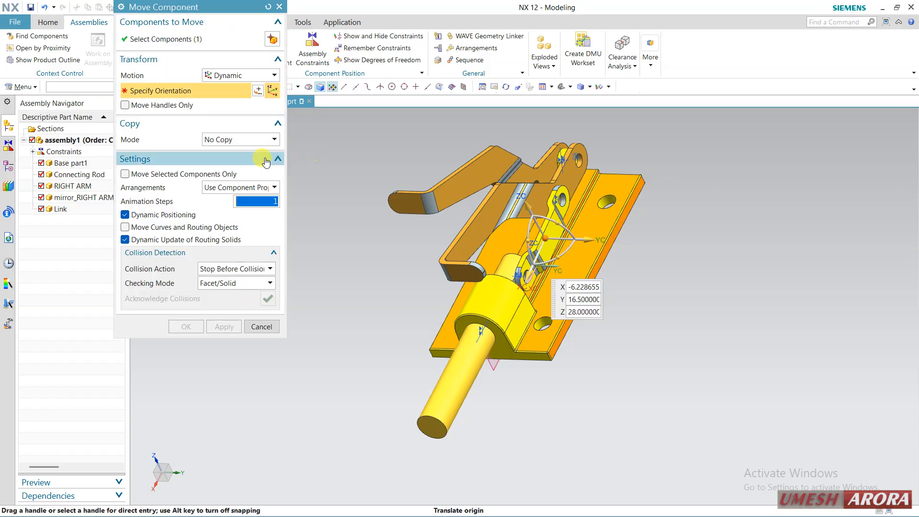
click(233, 140)
click(223, 160)
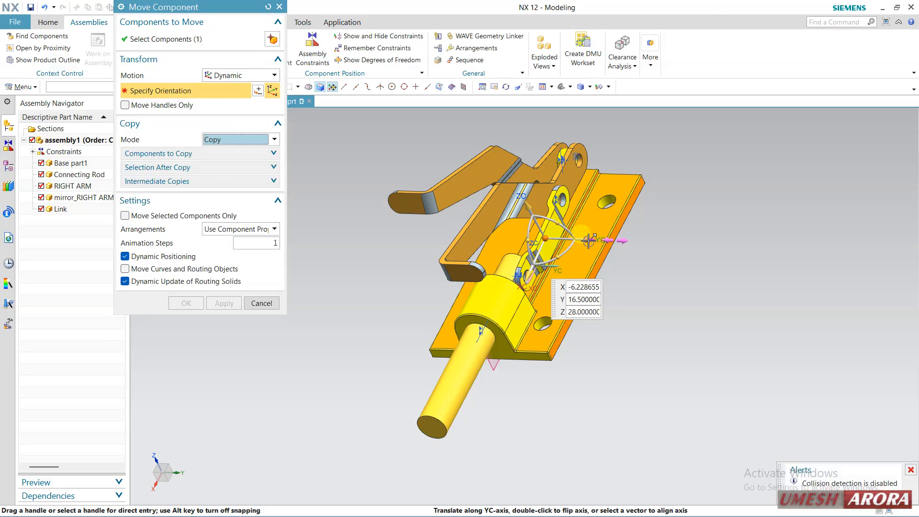
drag(584, 249, 462, 241)
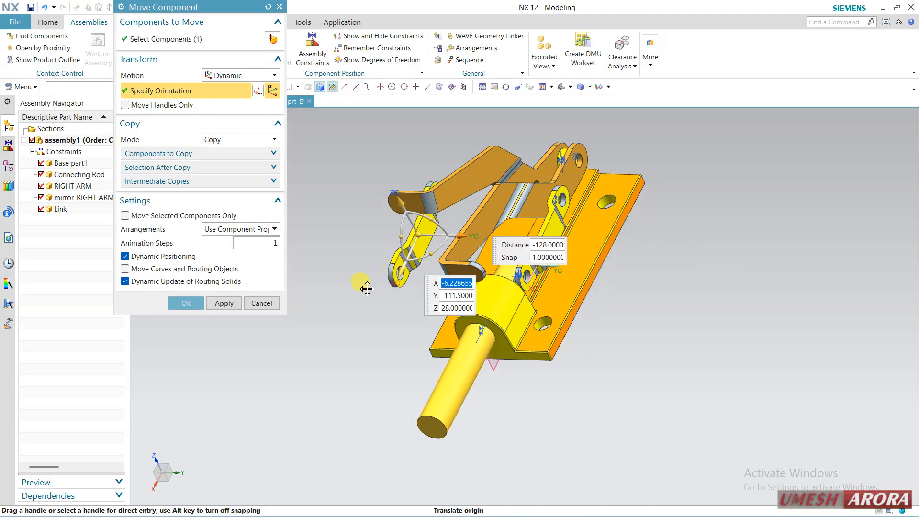
middle_drag(344, 273, 354, 230)
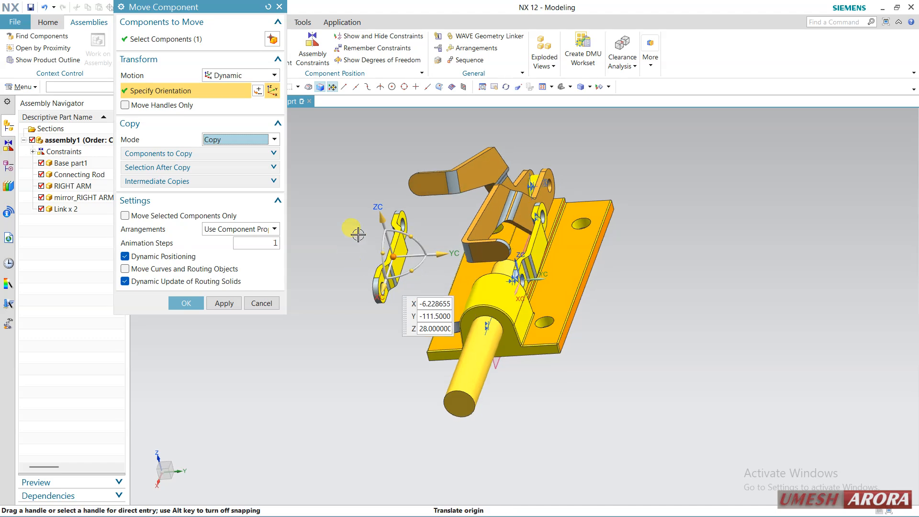
Set the mode to No Copy and rotate the copied link about its XC axis to face the opposite way
click(259, 140)
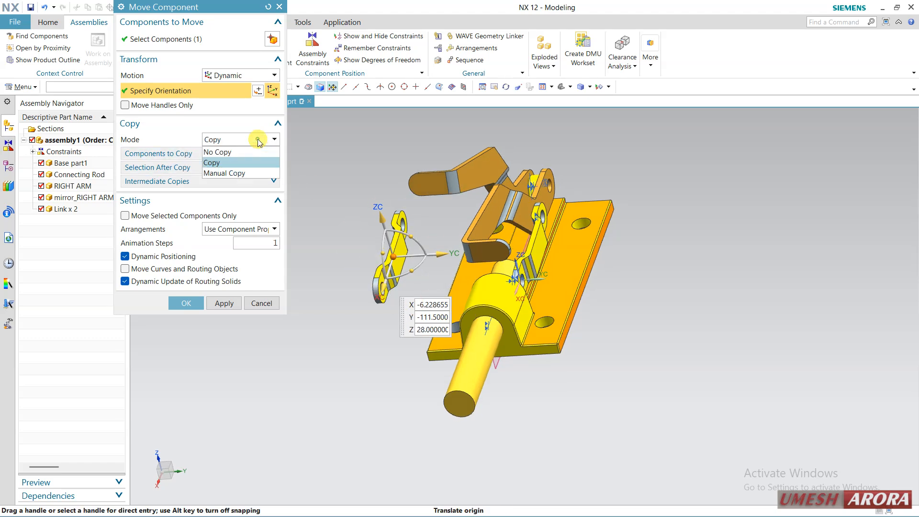
click(236, 152)
drag(412, 237, 347, 290)
click(190, 328)
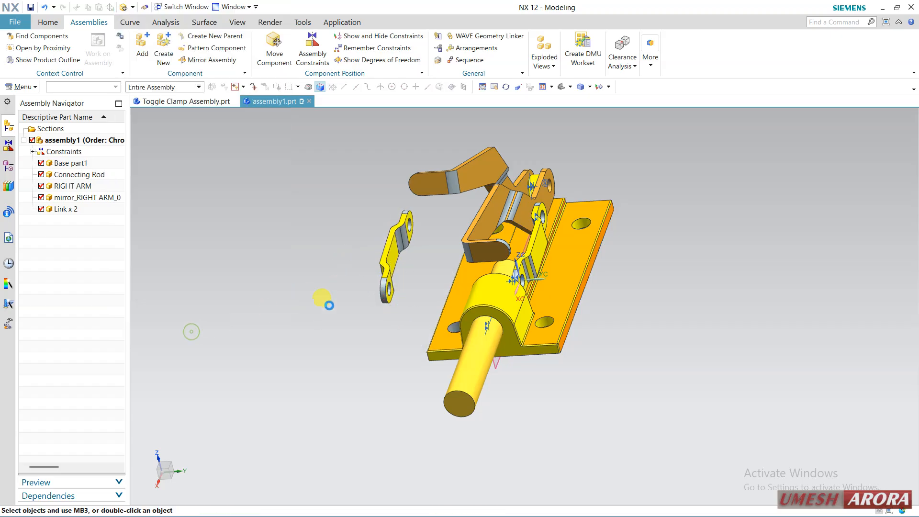
Add an Infer Center/Axis constraint between the middle holes of the mirrored arm and the right arm
middle_drag(419, 273, 474, 263)
scroll(396, 248, up, 2)
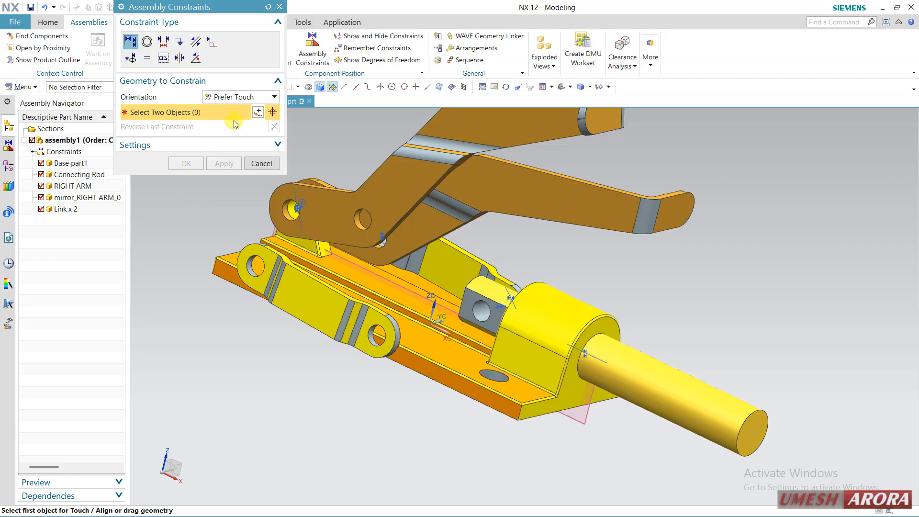
click(238, 97)
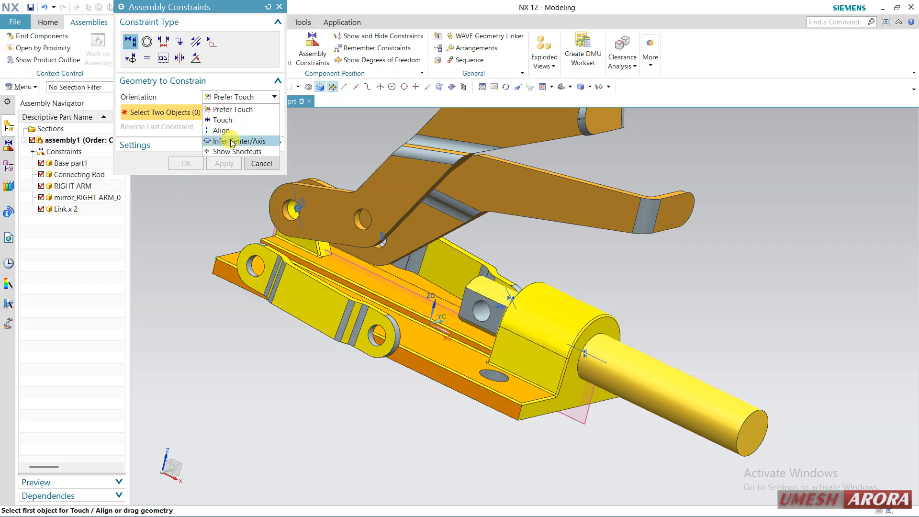
click(228, 142)
scroll(295, 237, up, 3)
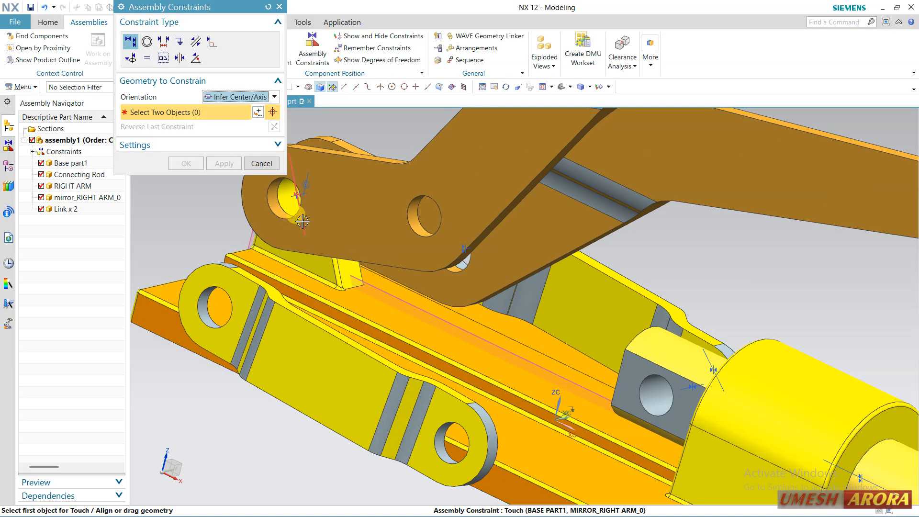
click(423, 231)
scroll(458, 272, up, 3)
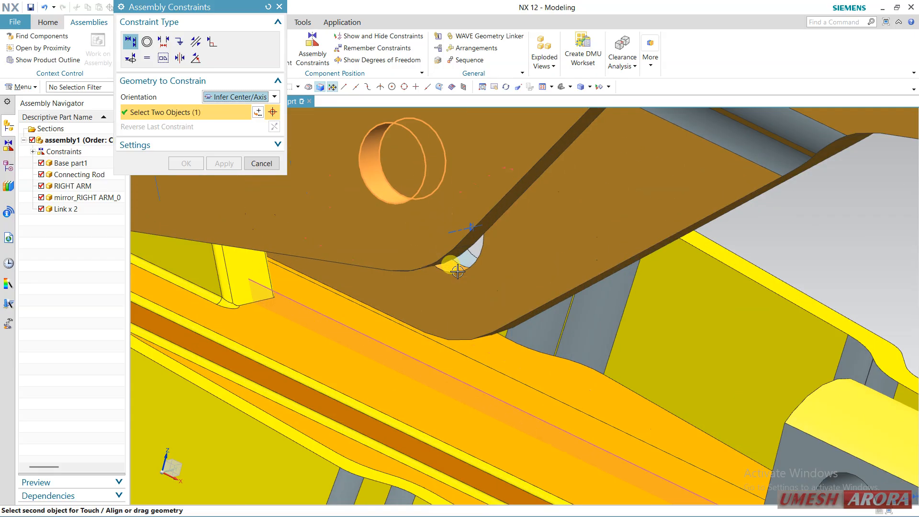
click(456, 269)
scroll(452, 278, down, 4)
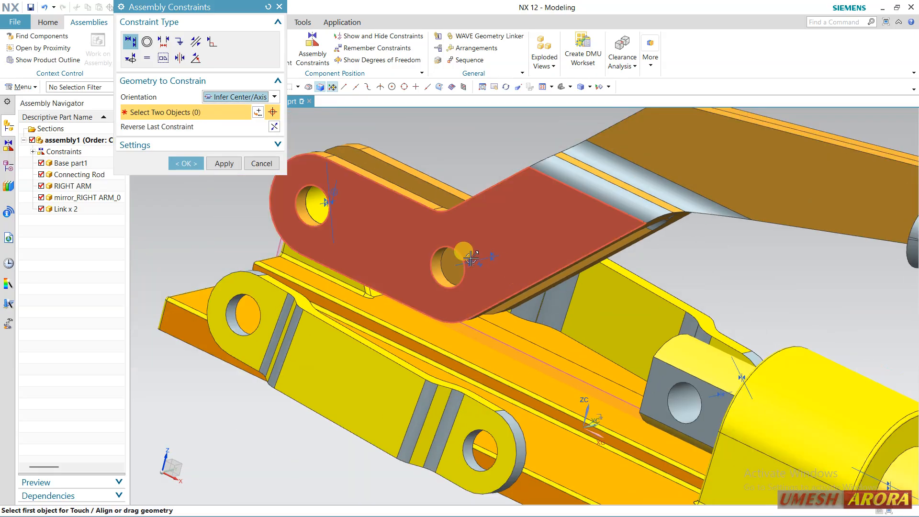
Add Infer Center/Axis constraints from the copied link's end holes to the mirrored arm's middle hole and the connecting rod's cross hole
click(444, 284)
click(233, 318)
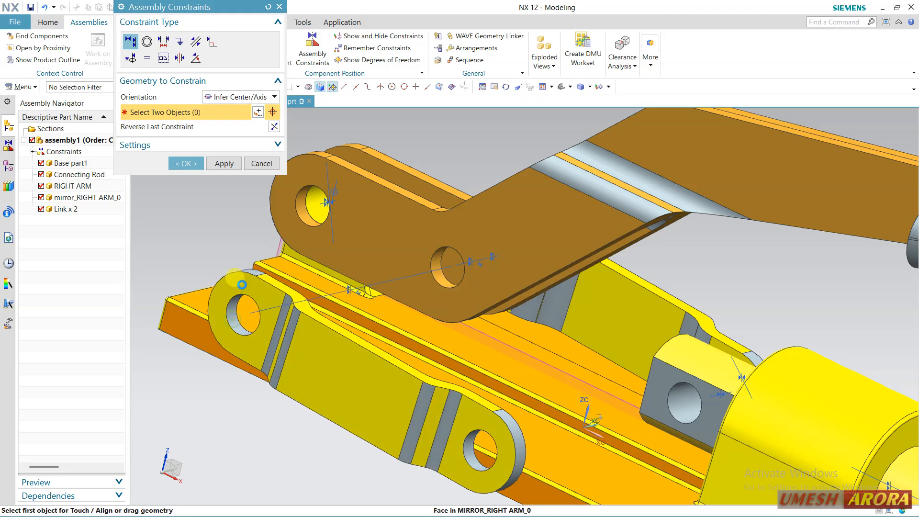
click(696, 412)
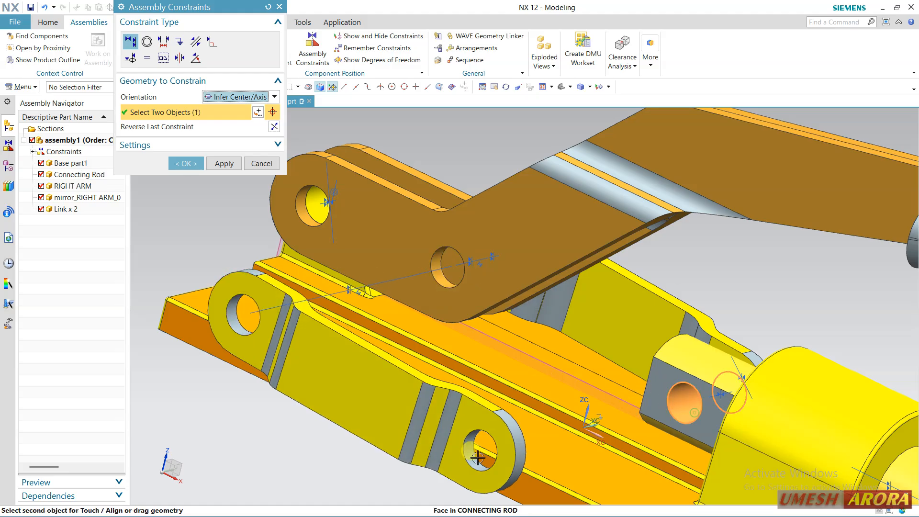
click(474, 463)
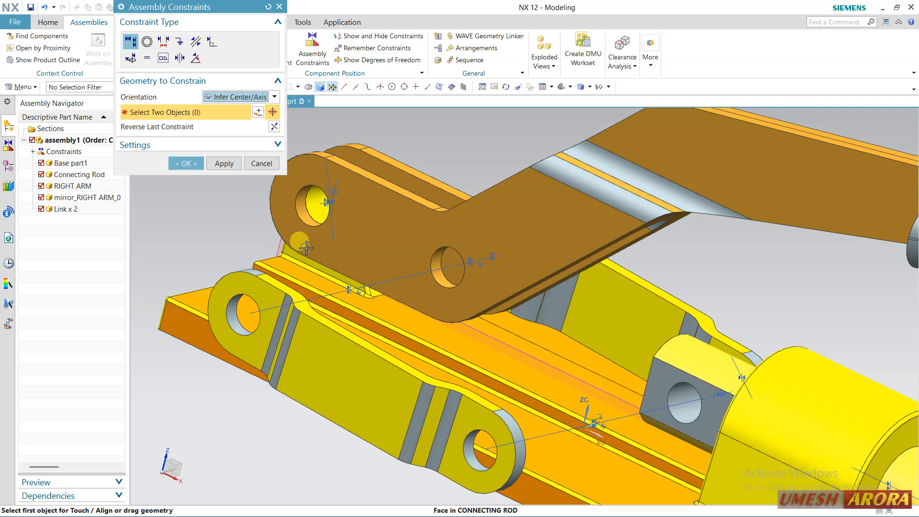
Add a Prefer Touch constraint between the connecting rod's other flat side face and the copied link's inner face, and leave Assembly Constraints
click(246, 98)
click(229, 107)
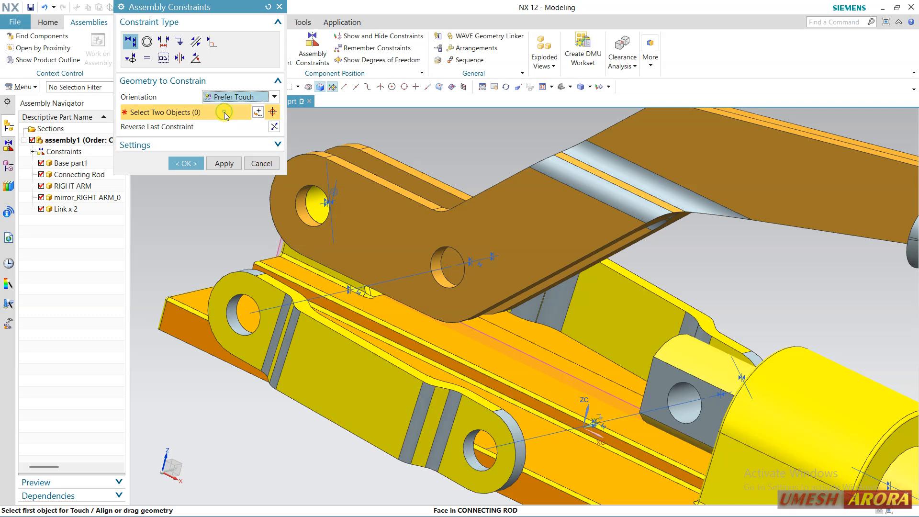
click(652, 393)
middle_drag(652, 393, 579, 352)
click(569, 367)
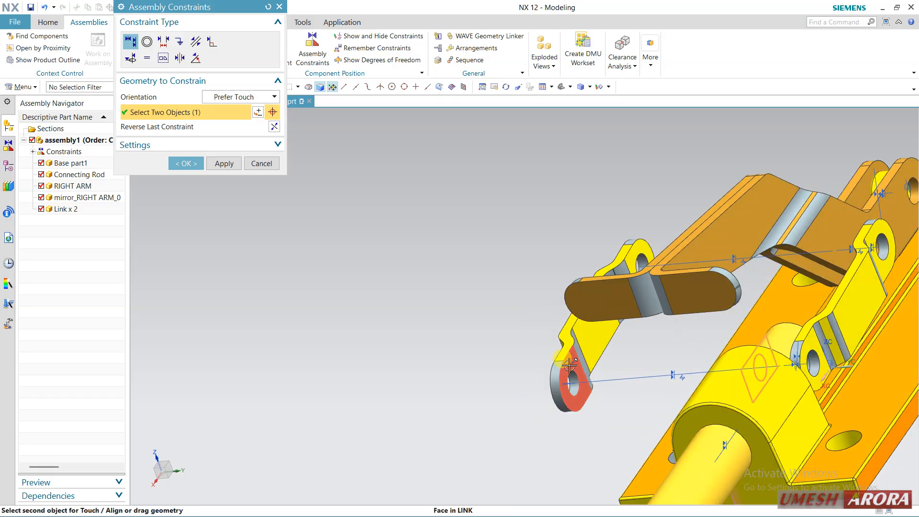
click(186, 164)
scroll(347, 310, down, 3)
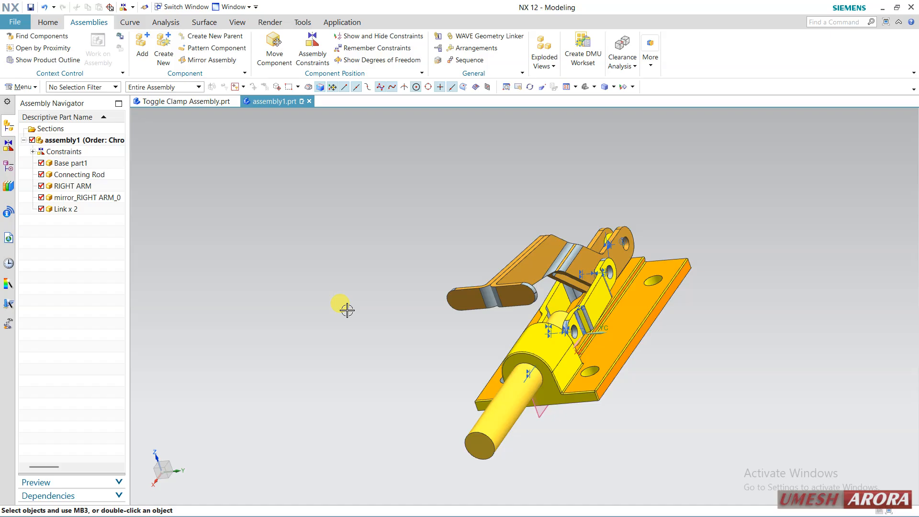
Slide the connecting rod along its axis further into the base guide with Move Component, swinging the arms and links upright
middle_drag(347, 311, 423, 312)
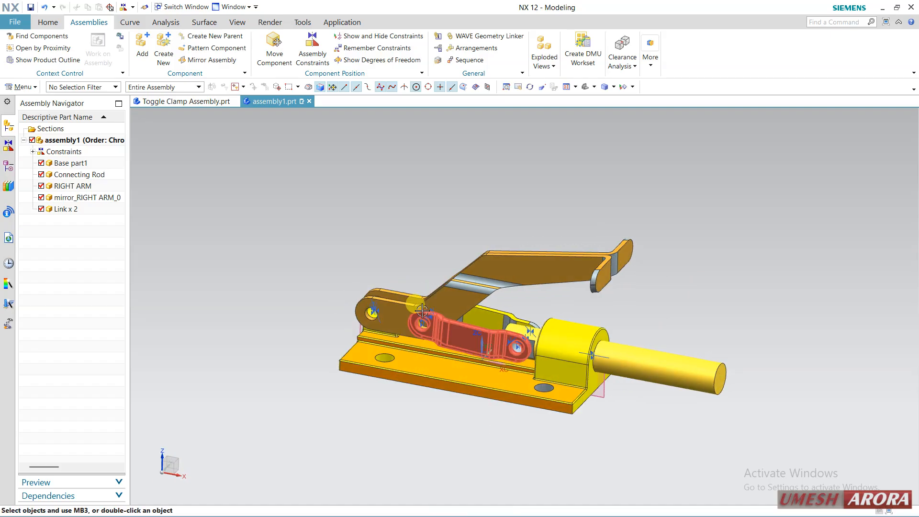
click(692, 372)
click(707, 387)
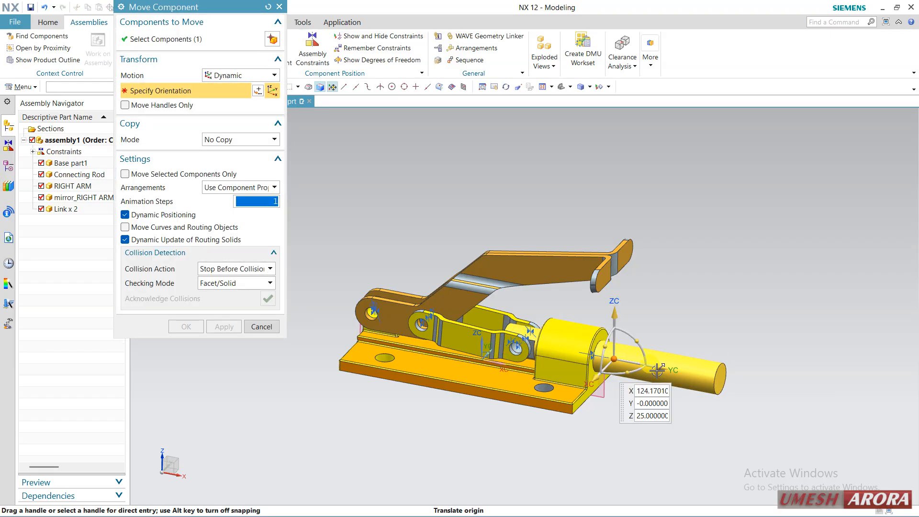
drag(657, 371, 609, 376)
click(186, 327)
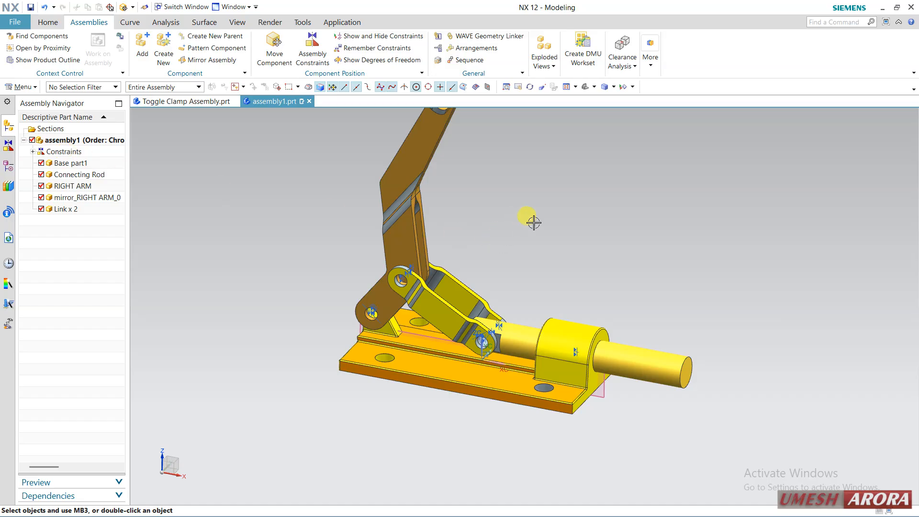
Add Socket.prt as a component and move its origin to X 208, Y 0, Z 102, beyond the connecting rod's free end
shift+middle_drag(534, 223, 518, 274)
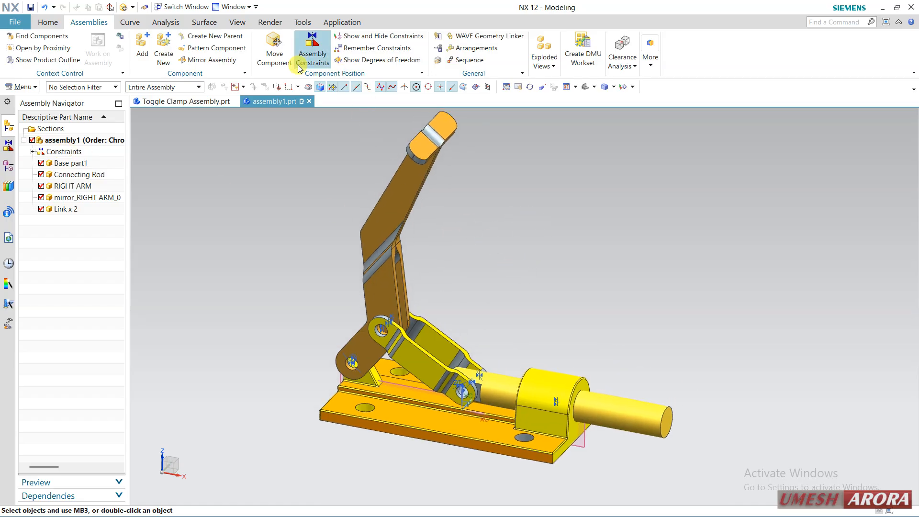
click(142, 47)
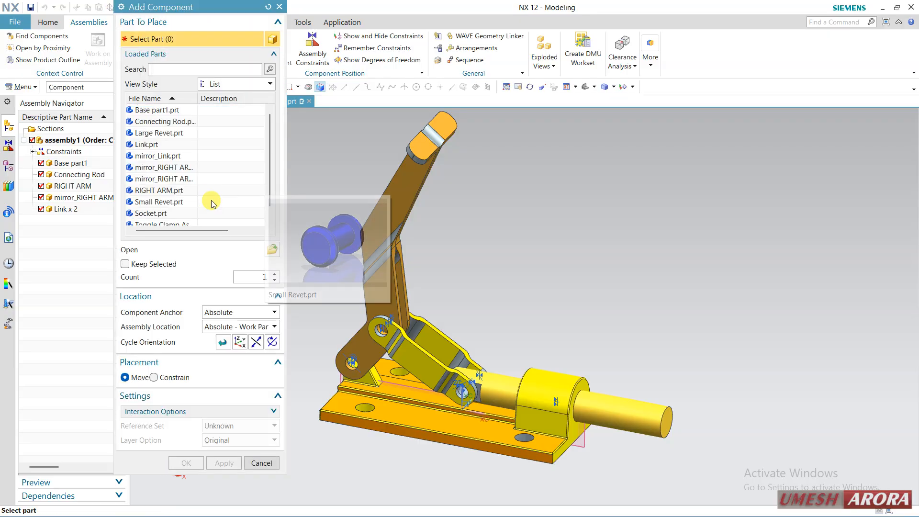
click(156, 214)
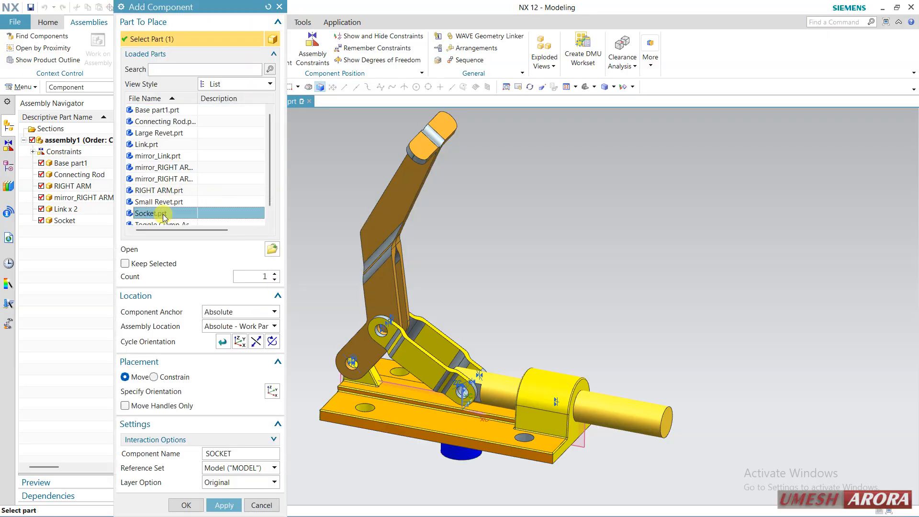
click(206, 391)
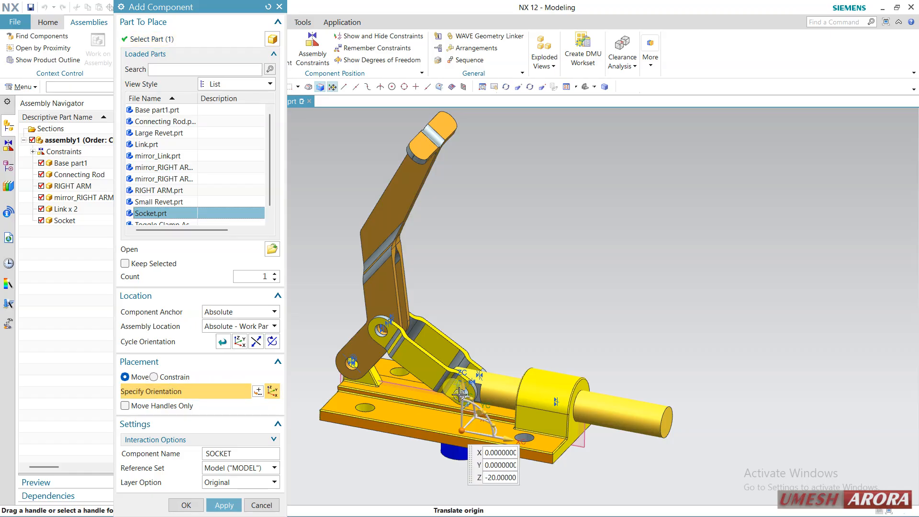
drag(462, 388, 494, 262)
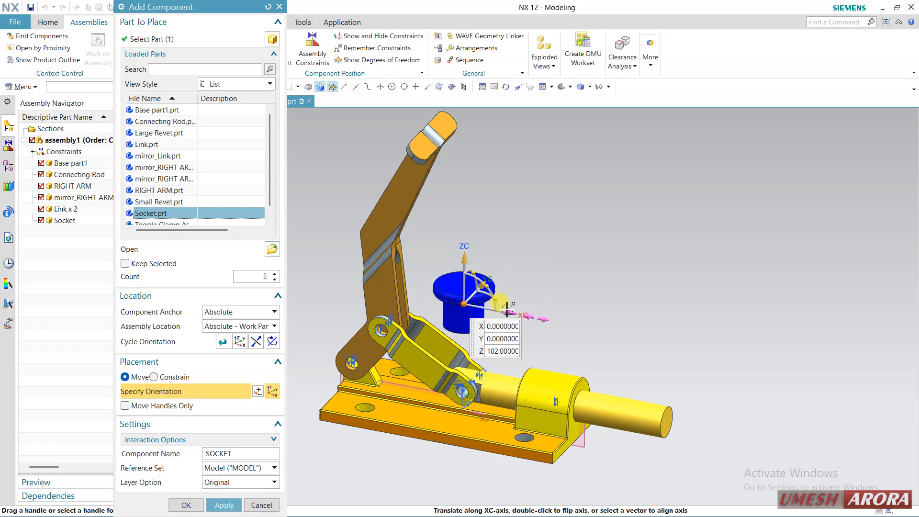
drag(507, 310, 725, 372)
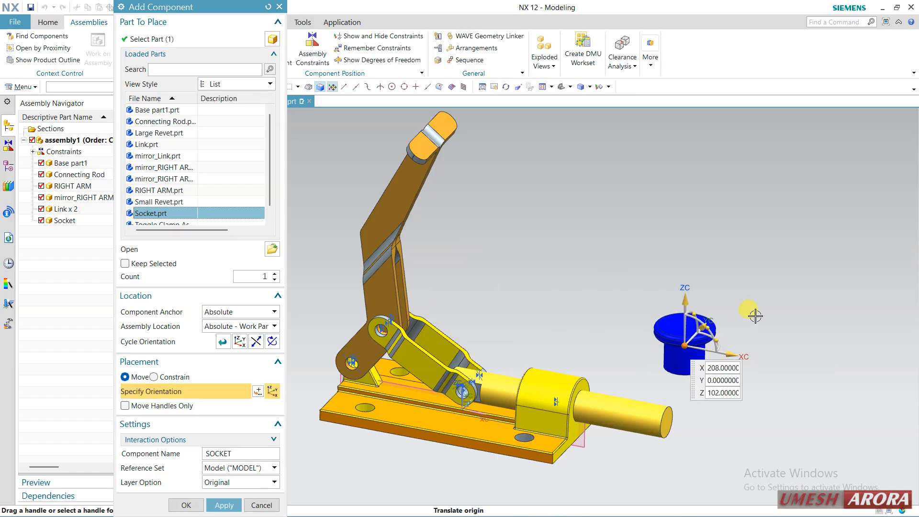
Rotate the socket about YC to point its bore at the rod, shift it to about X 261, Z 107, and place it
middle_drag(756, 316, 775, 313)
drag(721, 327, 741, 391)
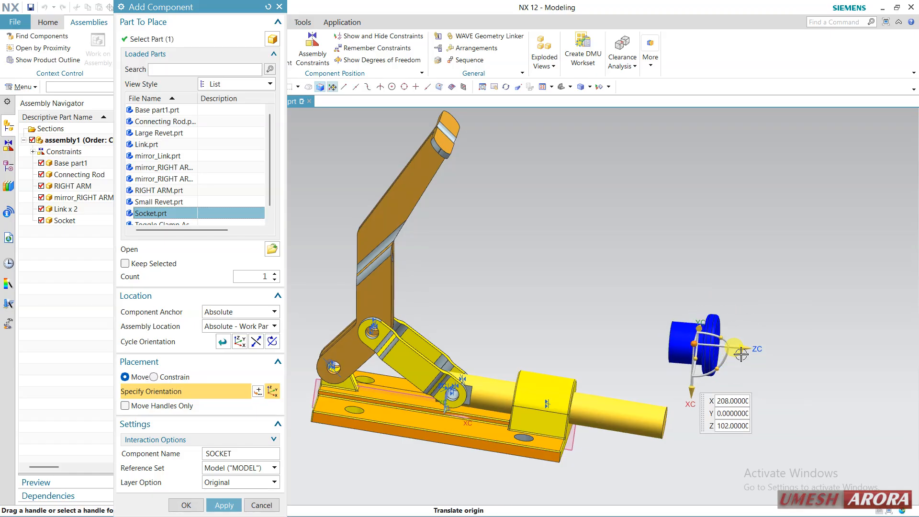
drag(757, 348, 817, 349)
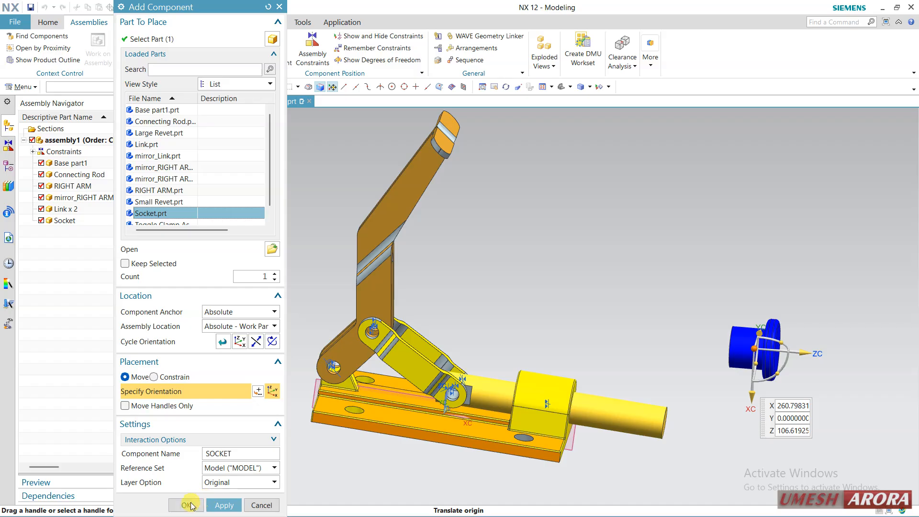
click(186, 505)
Add an Infer Center/Axis constraint between the connecting rod's cylindrical face and the socket's cylindrical face
middle_drag(560, 312, 591, 328)
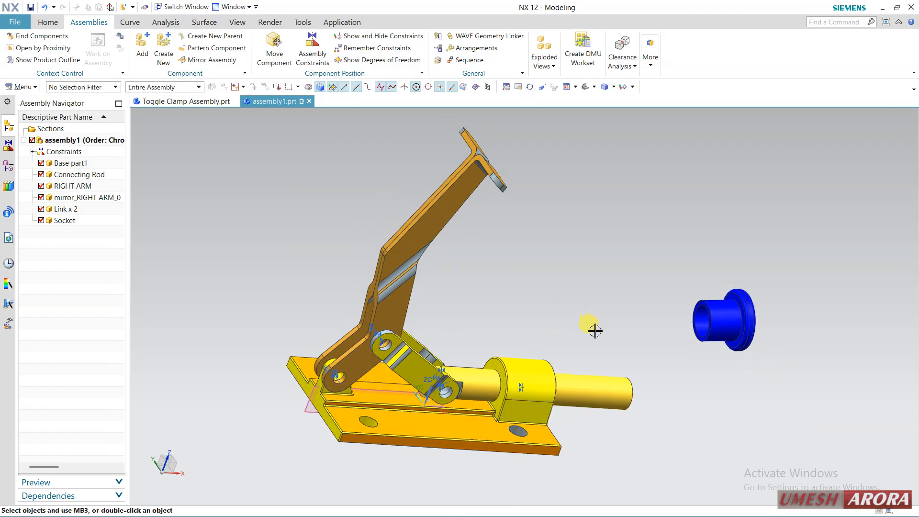
scroll(714, 351, down, 3)
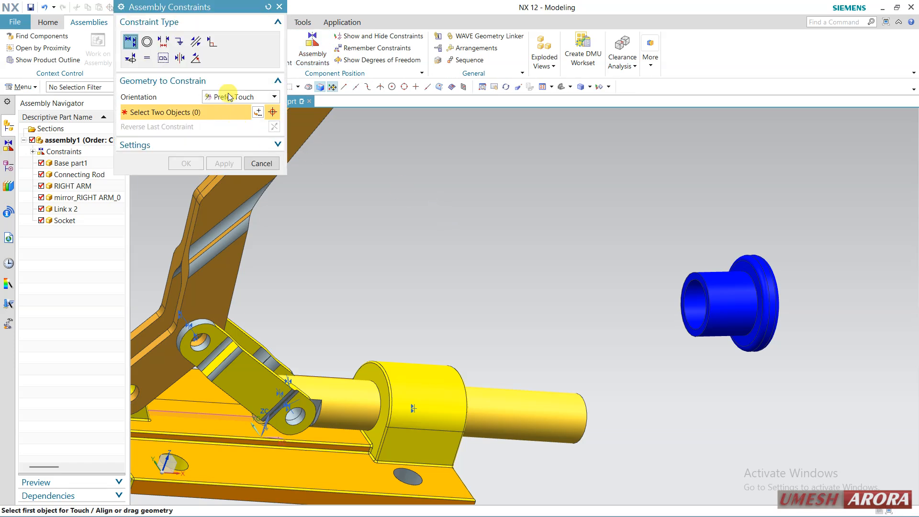
click(230, 97)
click(225, 138)
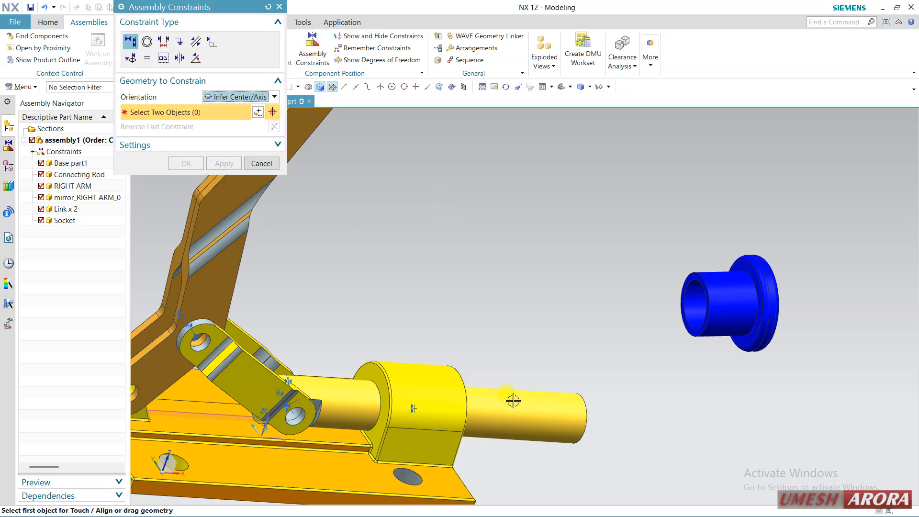
click(513, 401)
click(704, 299)
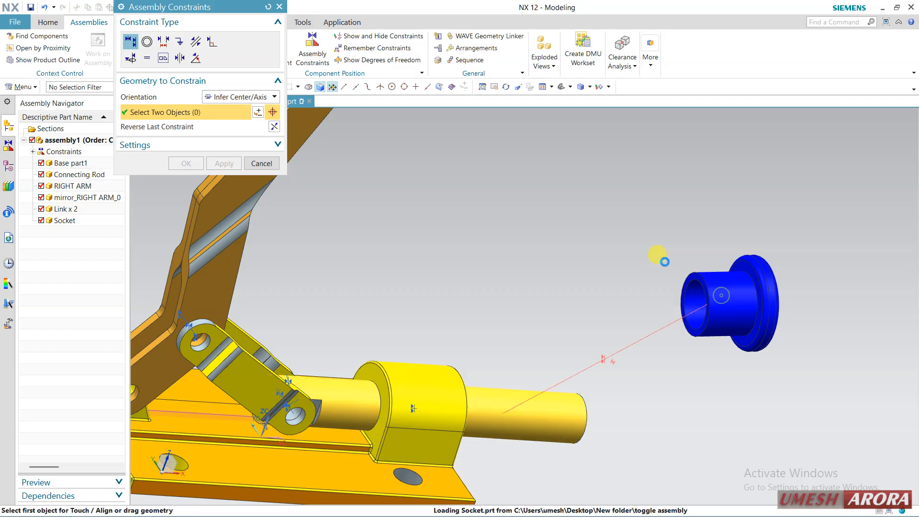
Add a Prefer Touch constraint between the connecting rod's end face and the socket's inner bore face, and accept the constraints
click(217, 97)
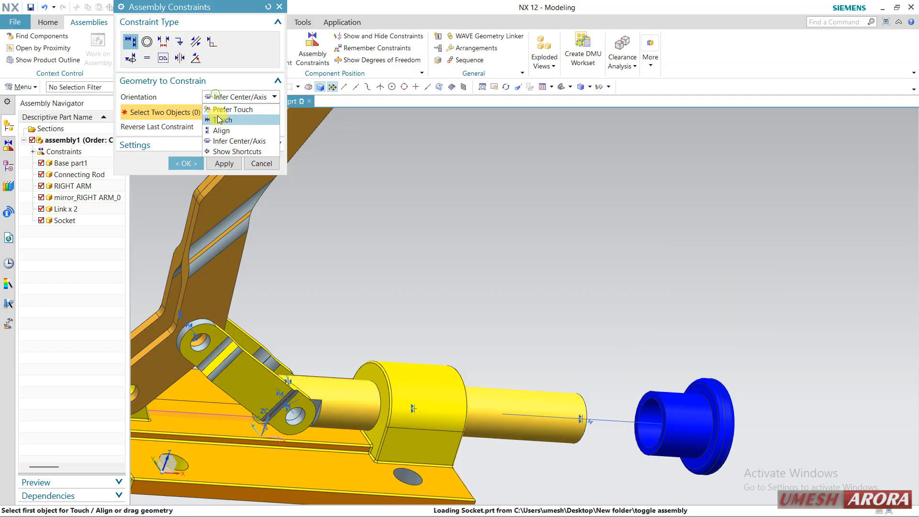
click(221, 112)
middle_drag(499, 306, 479, 326)
click(672, 404)
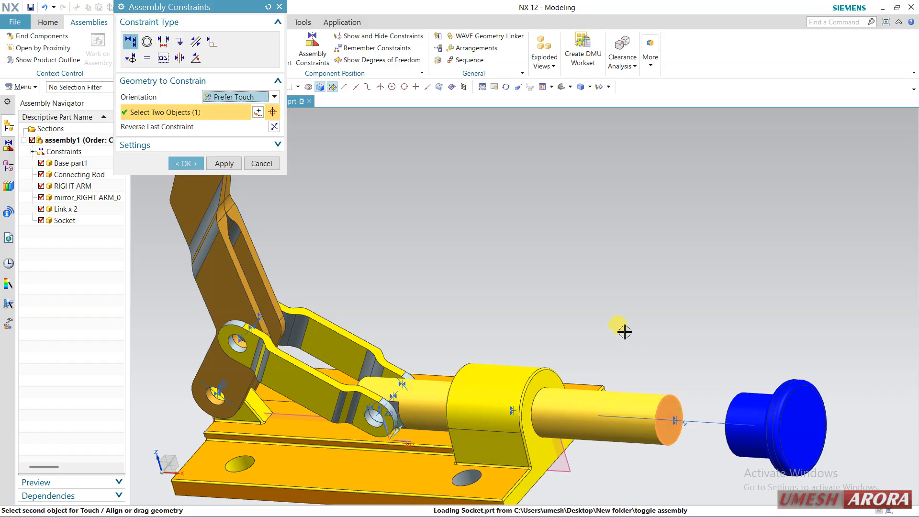
middle_drag(663, 316, 711, 314)
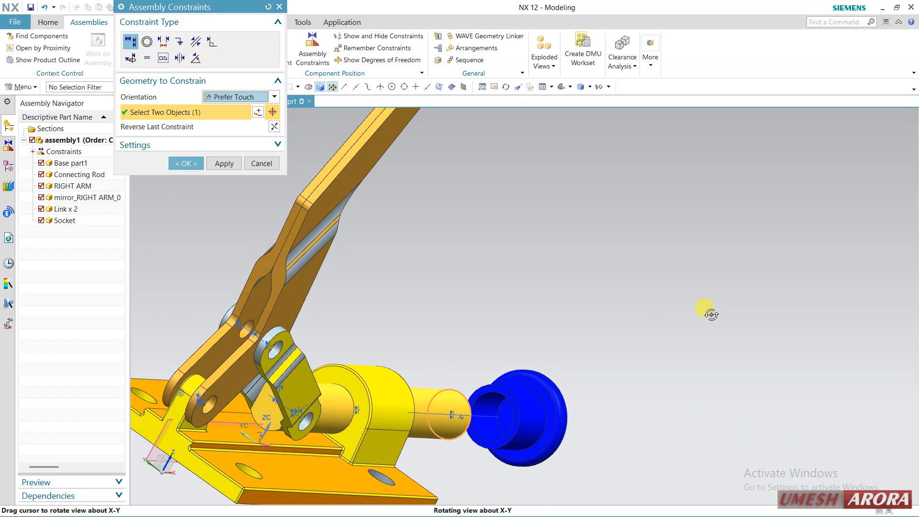
click(505, 414)
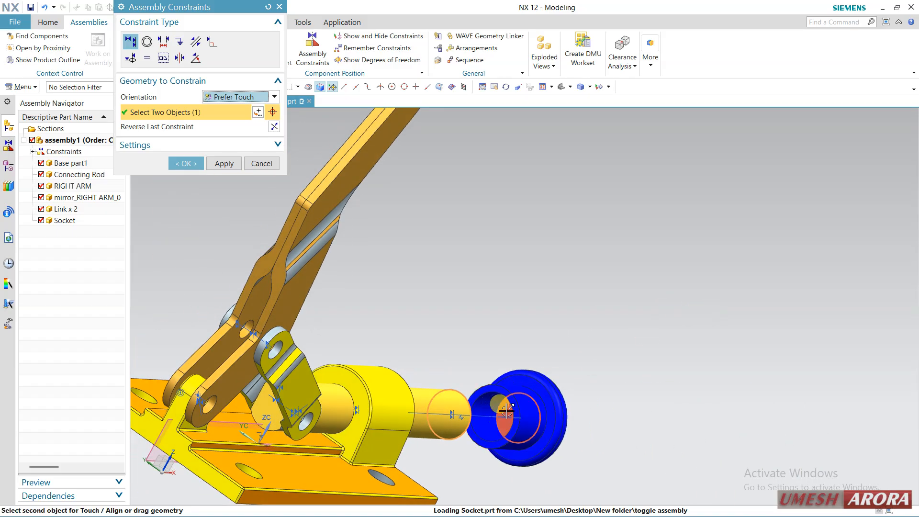
click(186, 163)
Try rotating the socket about its own ZC axis with Move Component and discard the unapplied change
scroll(600, 316, down, 3)
middle_drag(589, 314, 534, 306)
scroll(675, 408, up, 3)
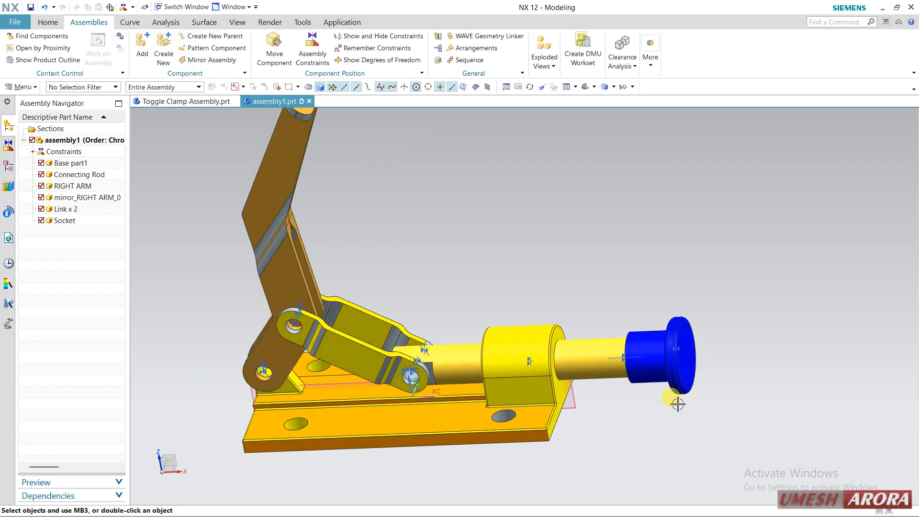
middle_drag(678, 405, 661, 398)
click(276, 61)
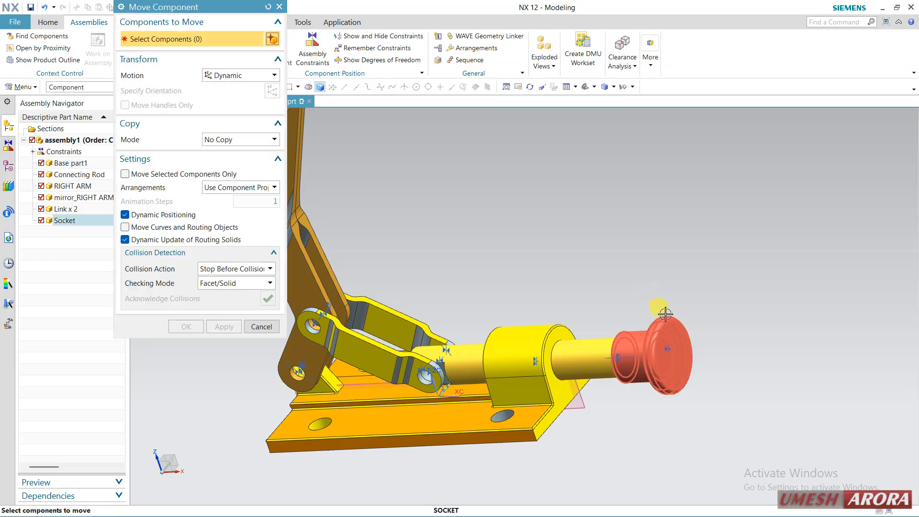
click(670, 342)
click(177, 91)
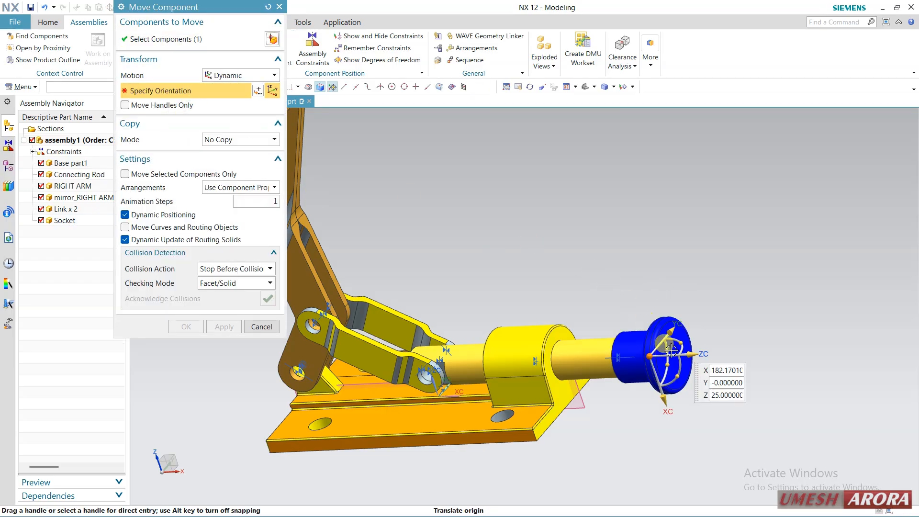
drag(667, 370, 670, 290)
click(266, 327)
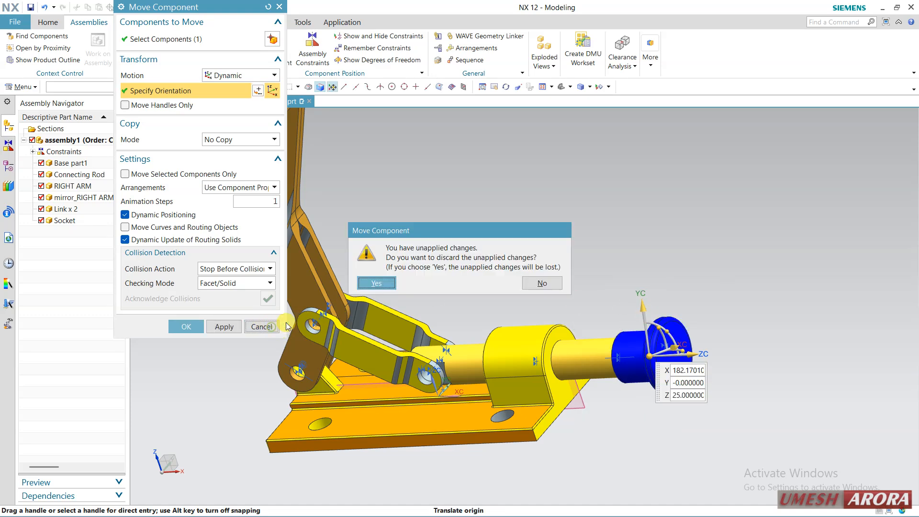
click(377, 283)
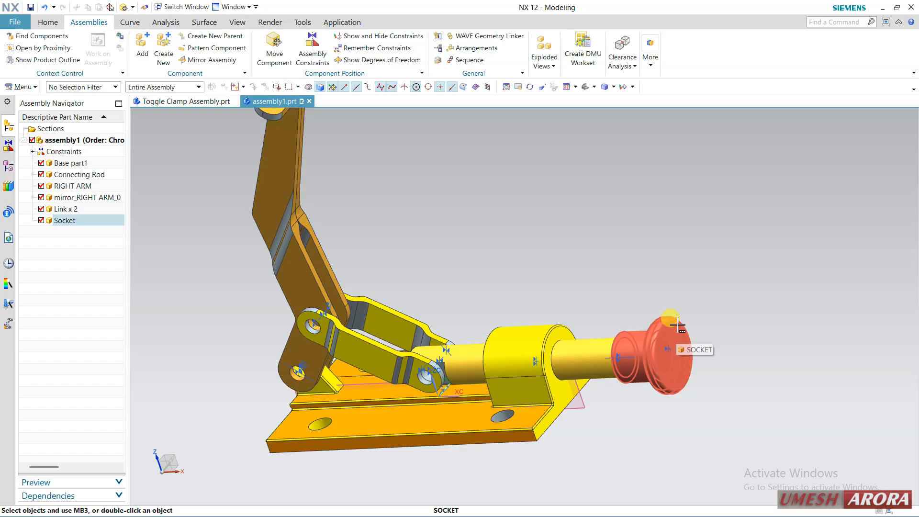
Make Socket the work part within the assembly and show its model history
click(91, 220)
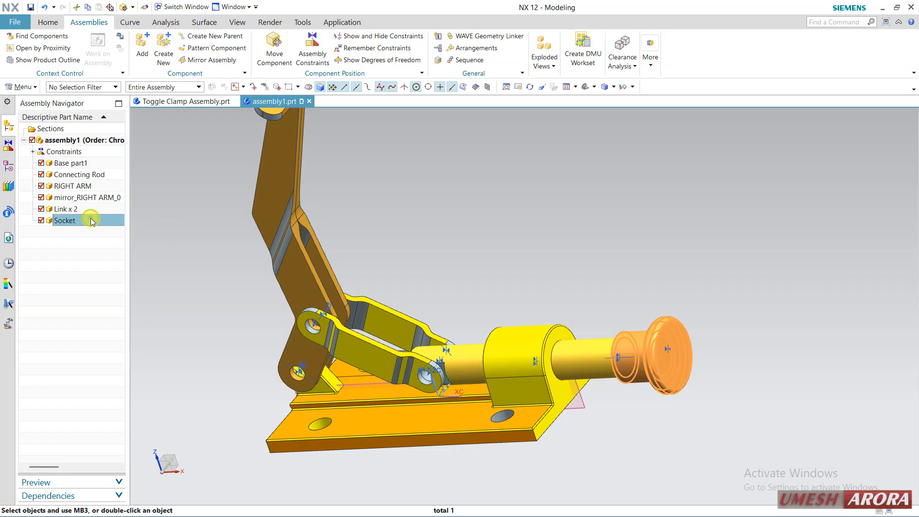
right_click(91, 221)
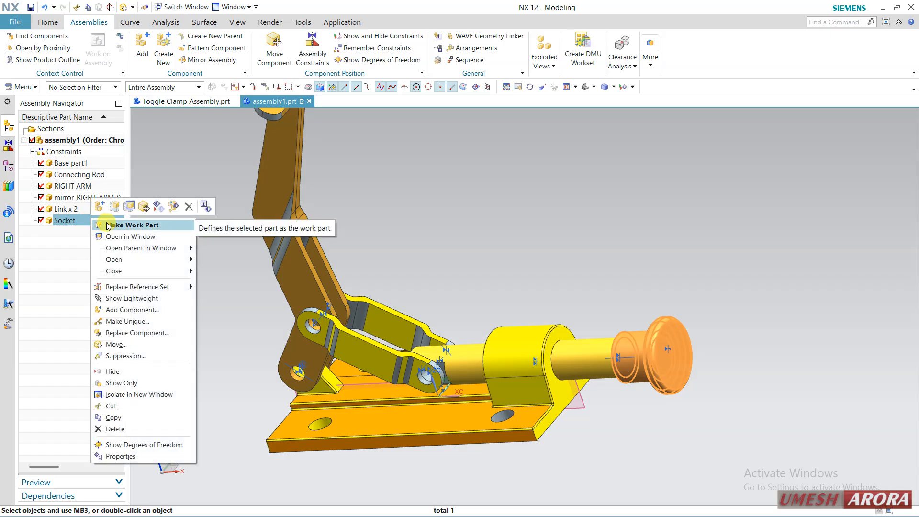
click(144, 224)
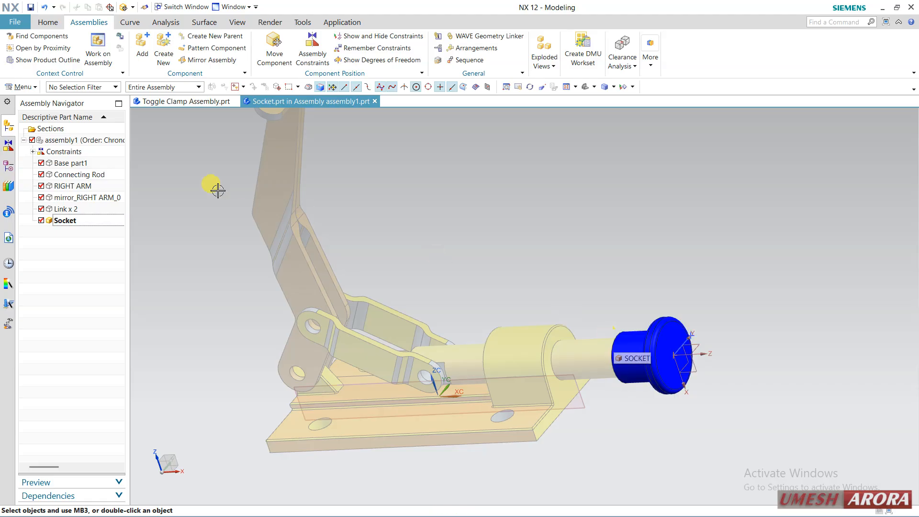
click(9, 166)
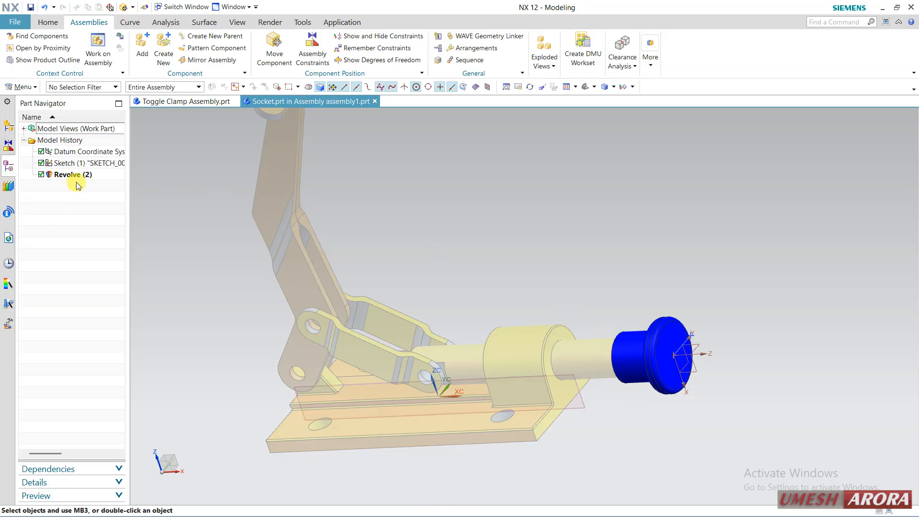
Create a sketch on the XZ plane of the socket's datum coordinate system, using the X-axis as the horizontal reference
click(47, 22)
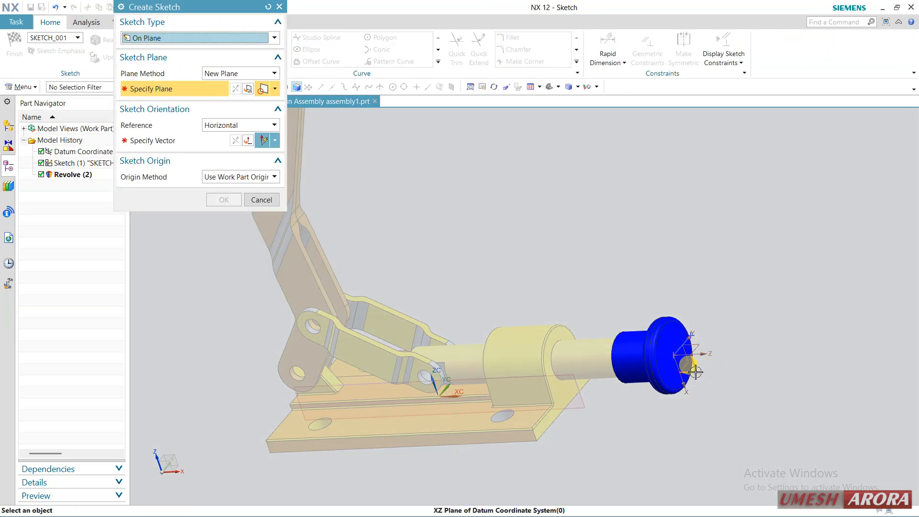
click(699, 373)
click(554, 307)
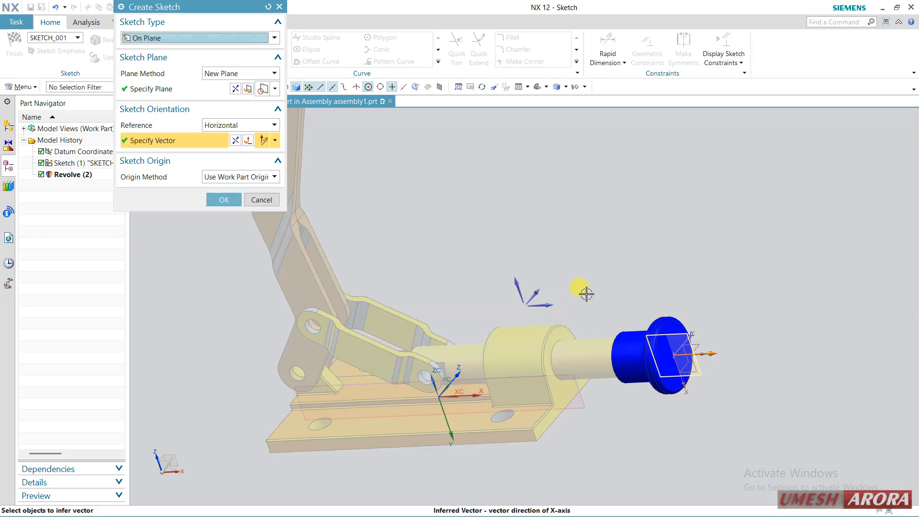
middle_click(585, 287)
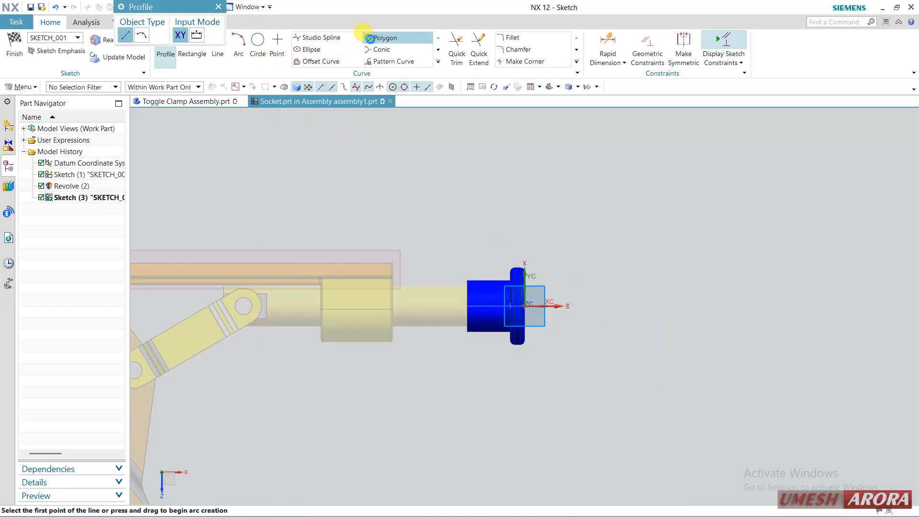
Draw a six-sided polygon with sides of about 3 mm, rotated about 322°, centred on the axis inside the socket's flange, and finish the sketch
click(385, 38)
scroll(527, 317, up, 5)
scroll(530, 292, up, 2)
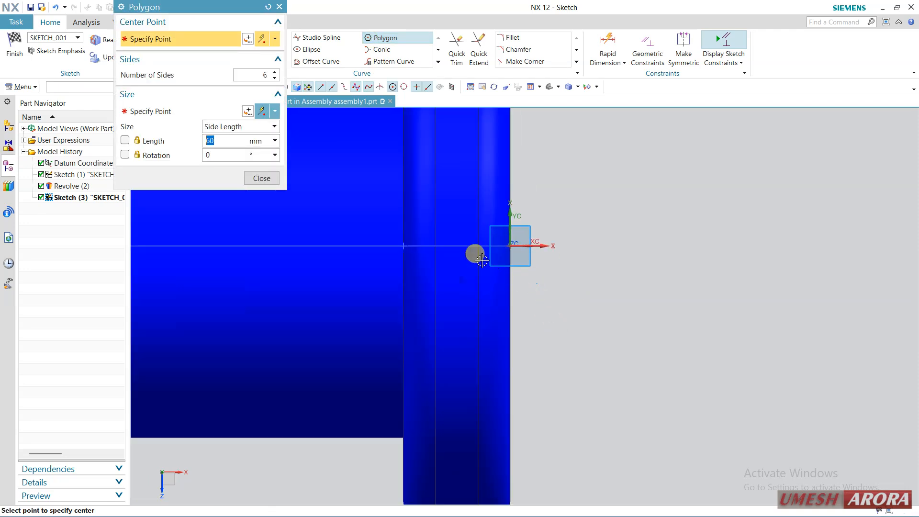
click(457, 246)
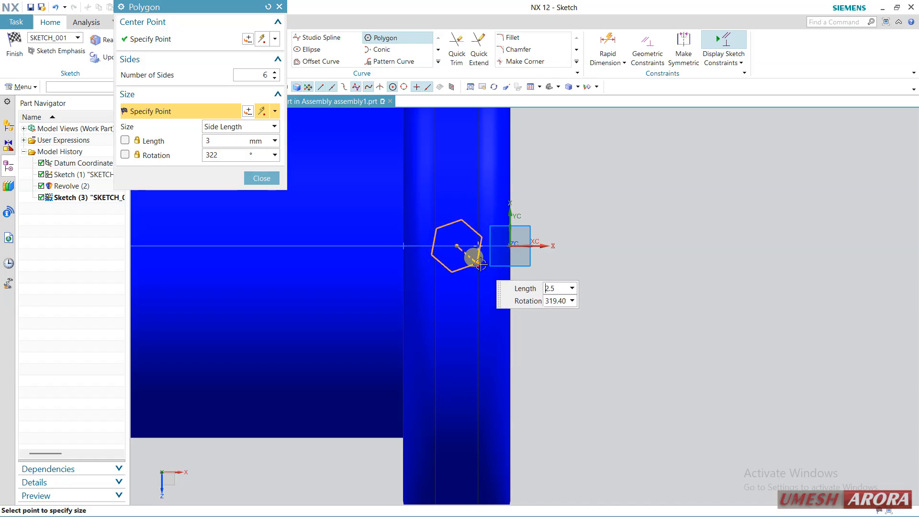
click(481, 264)
click(261, 179)
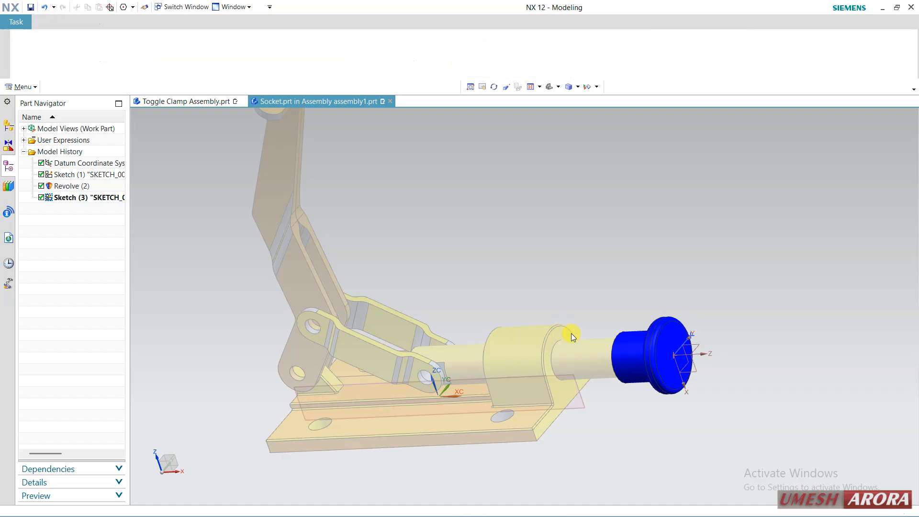
Extrude the hexagon sketch in the socket from 0 to 51 mm with Boolean set to None
click(72, 197)
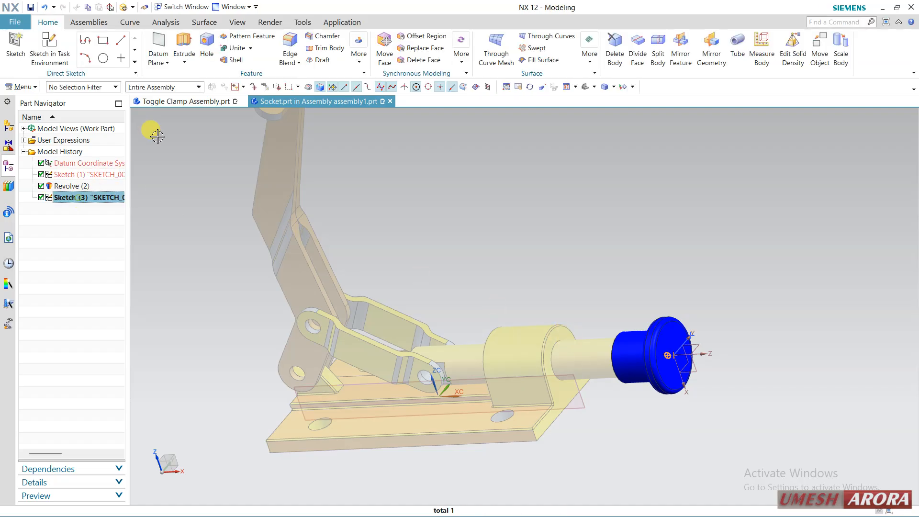
click(184, 47)
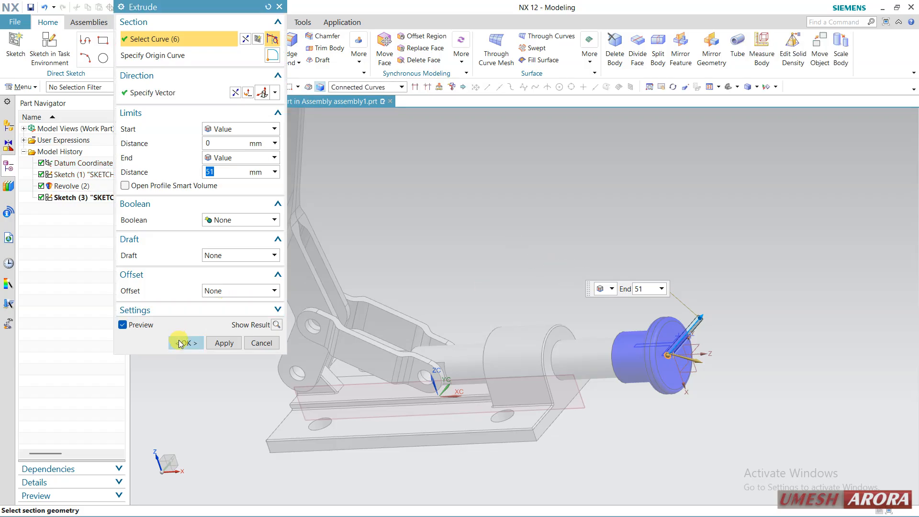
click(242, 220)
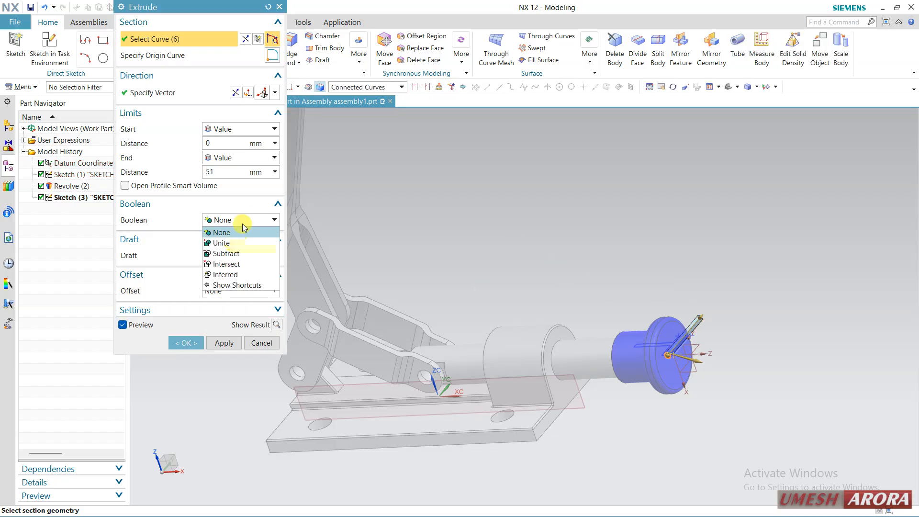
click(239, 233)
click(186, 343)
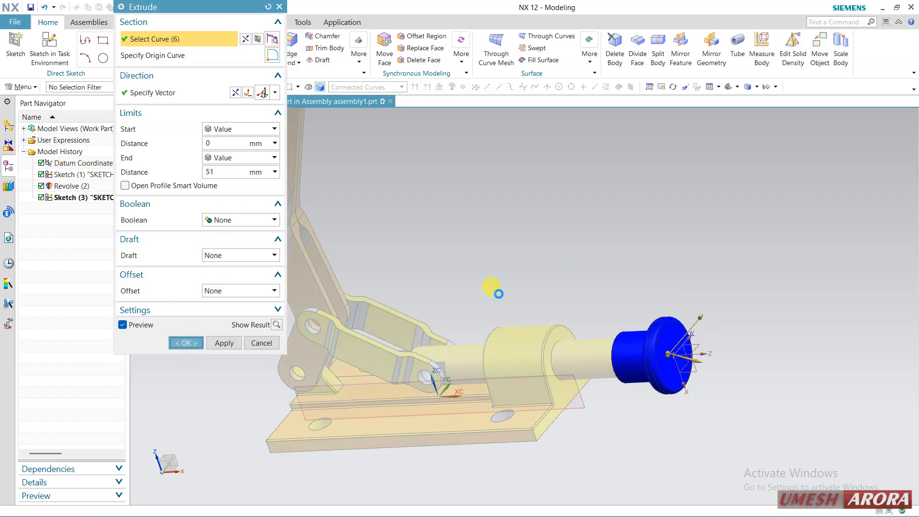
middle_drag(513, 292, 651, 312)
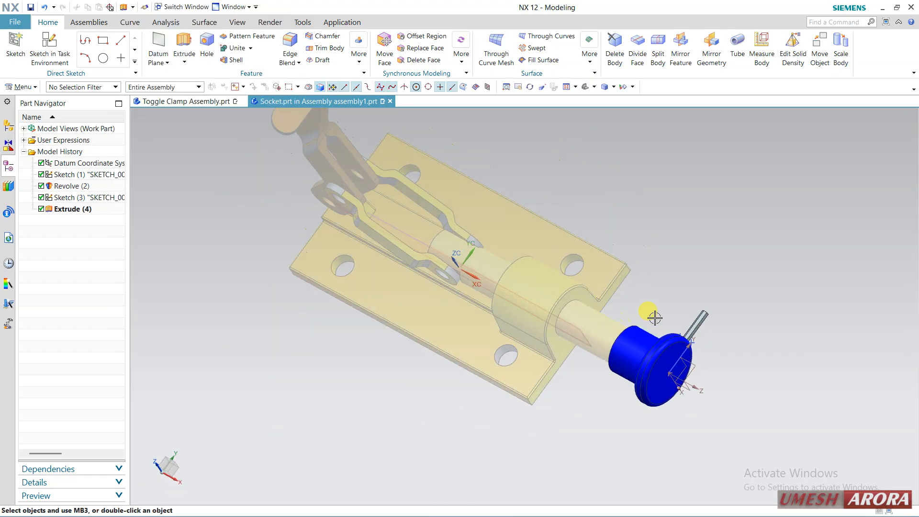
middle_drag(293, 288, 293, 268)
Make the top-level assembly1 the work part again
click(7, 128)
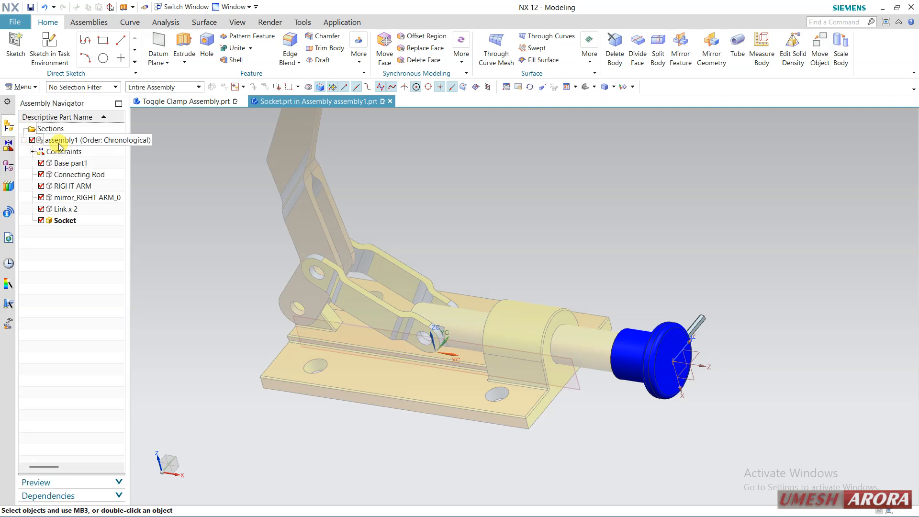
right_click(58, 143)
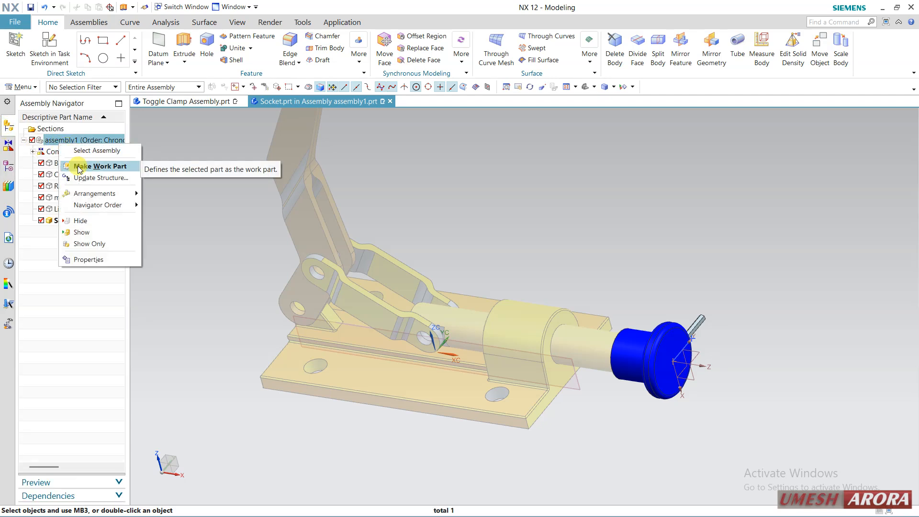
click(91, 166)
middle_drag(486, 267, 554, 294)
middle_drag(616, 306, 638, 363)
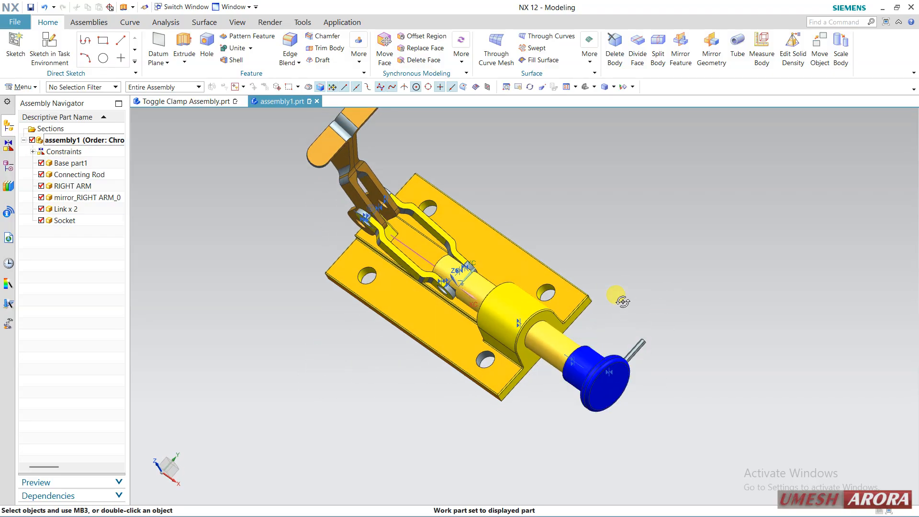
middle_drag(619, 298, 636, 278)
Rotate the socket about its ZC axis with Move Component until the hexagonal bar points upward, and accept the move
click(619, 332)
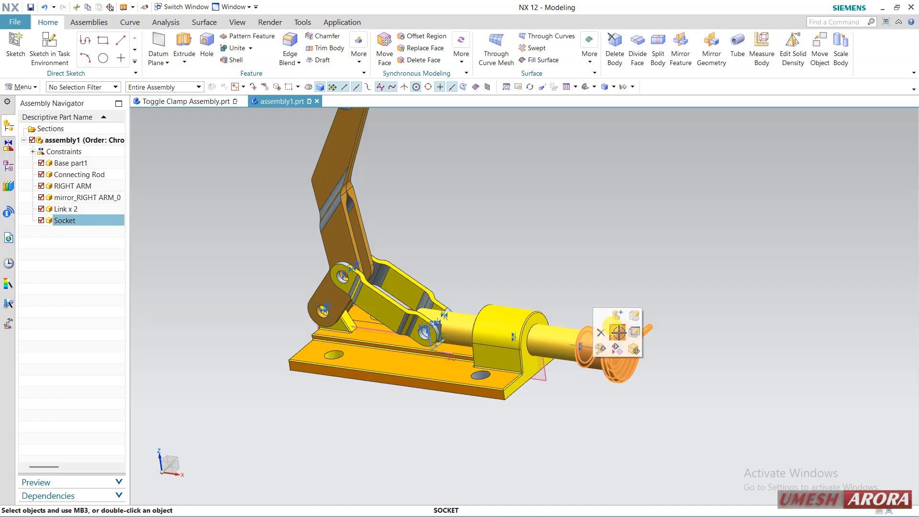
click(670, 269)
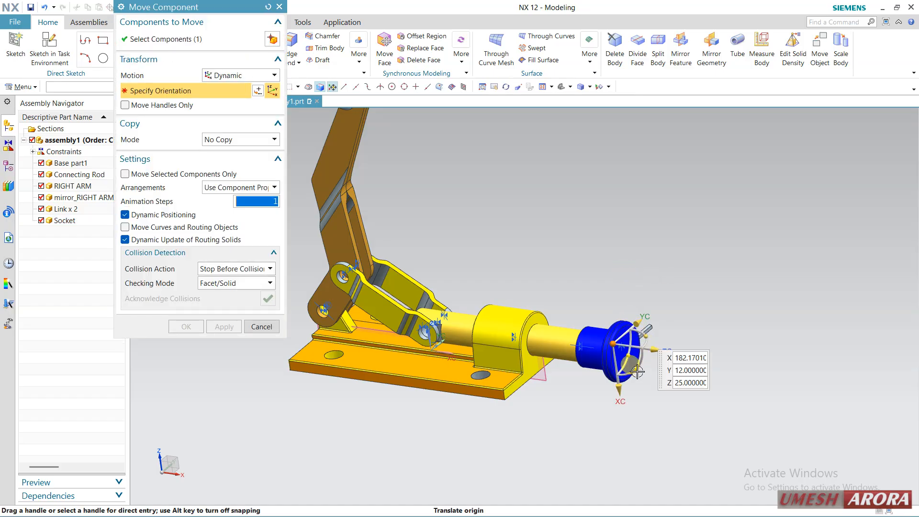
drag(638, 372, 632, 317)
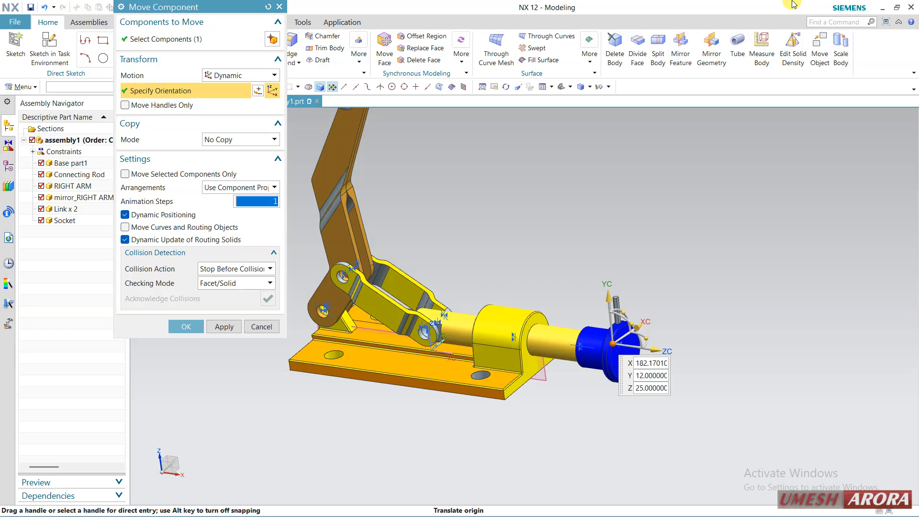
click(179, 332)
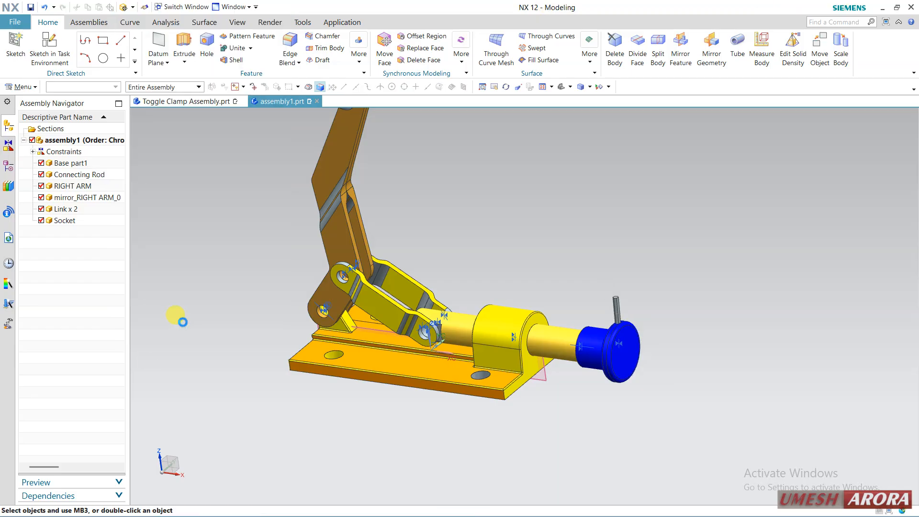
Delete the Touch and Align constraints between the connecting rod and the socket
click(32, 153)
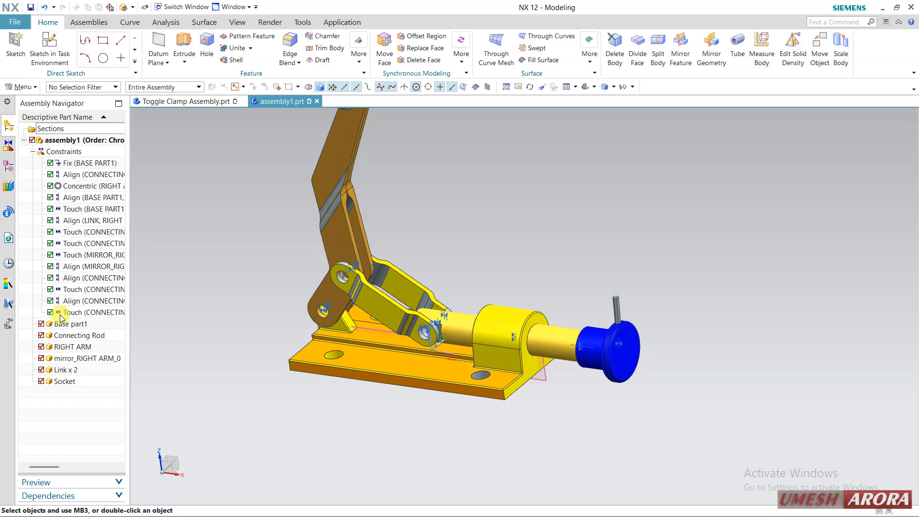
right_click(96, 314)
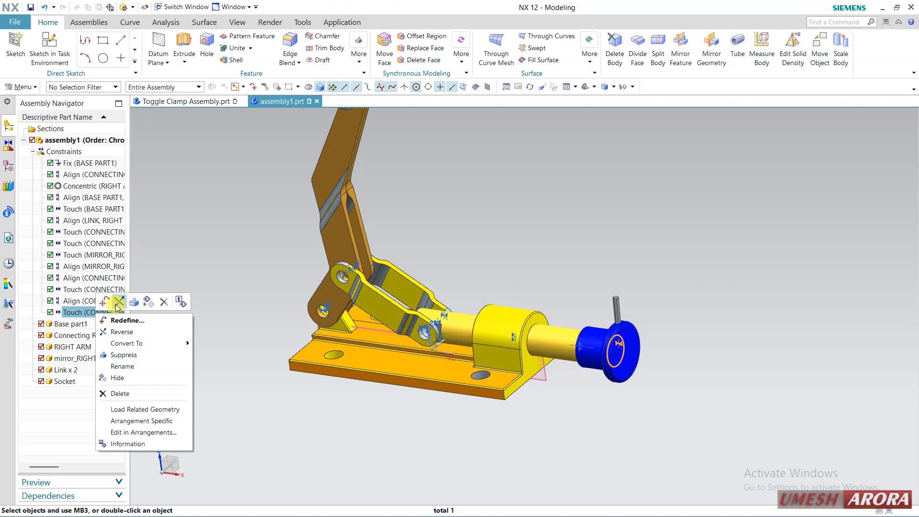
click(163, 302)
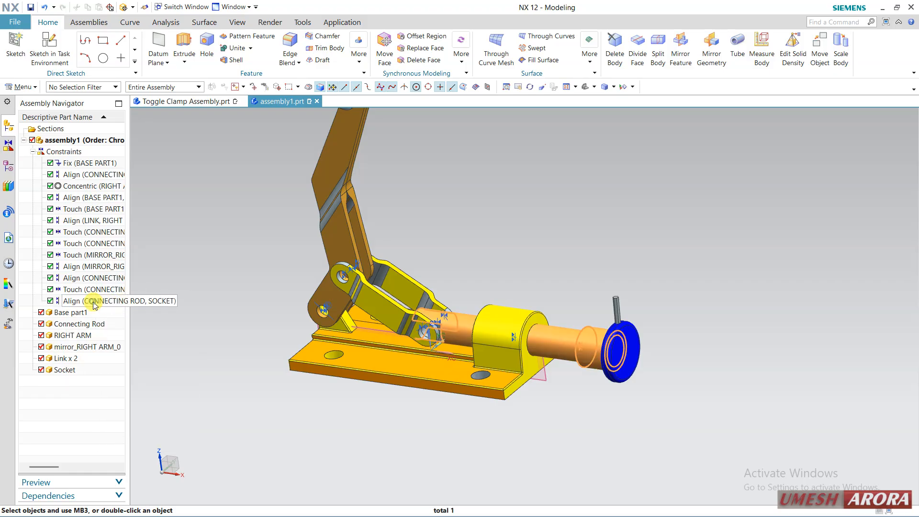
right_click(95, 302)
click(161, 290)
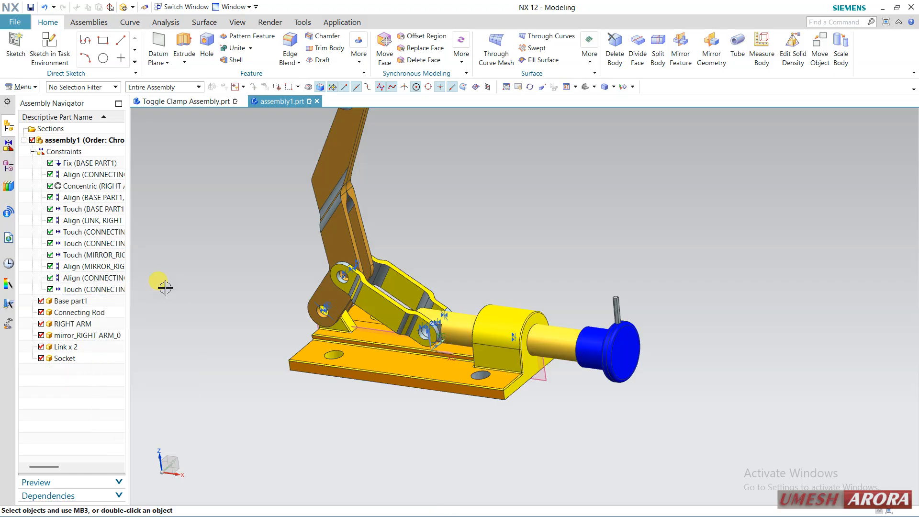
Move the socket along its ZC axis off the end of the connecting rod to about X = 256.17
click(106, 20)
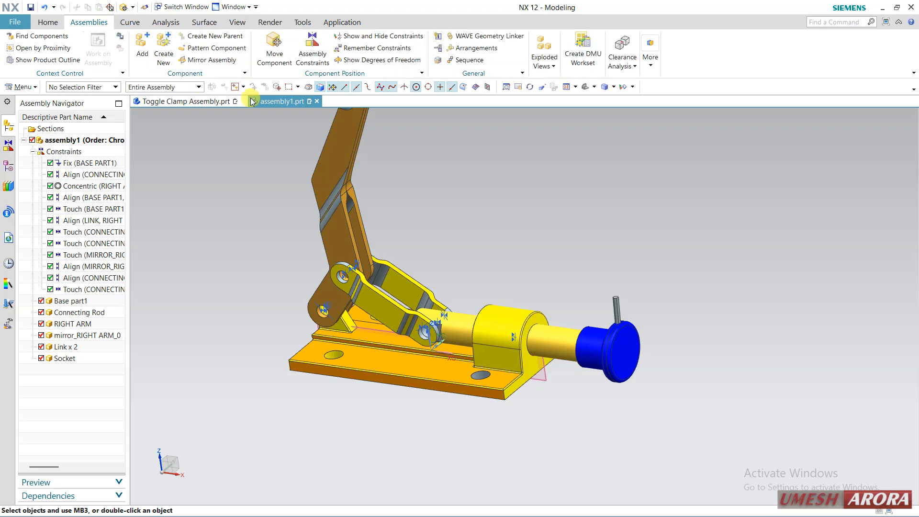
click(276, 44)
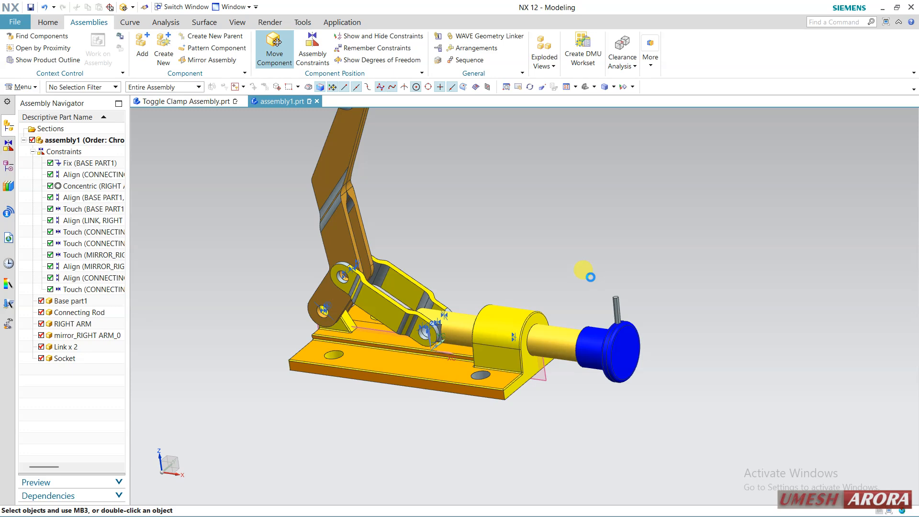
click(617, 324)
click(180, 90)
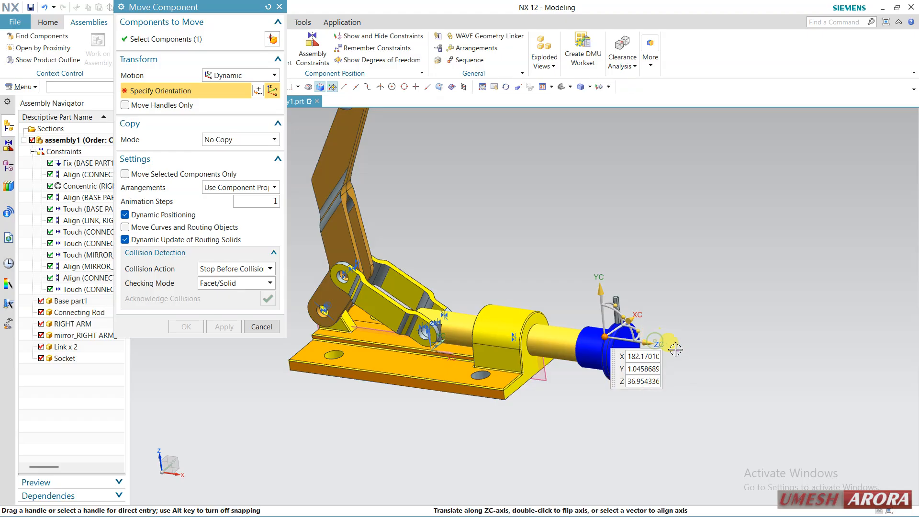
drag(676, 350, 747, 359)
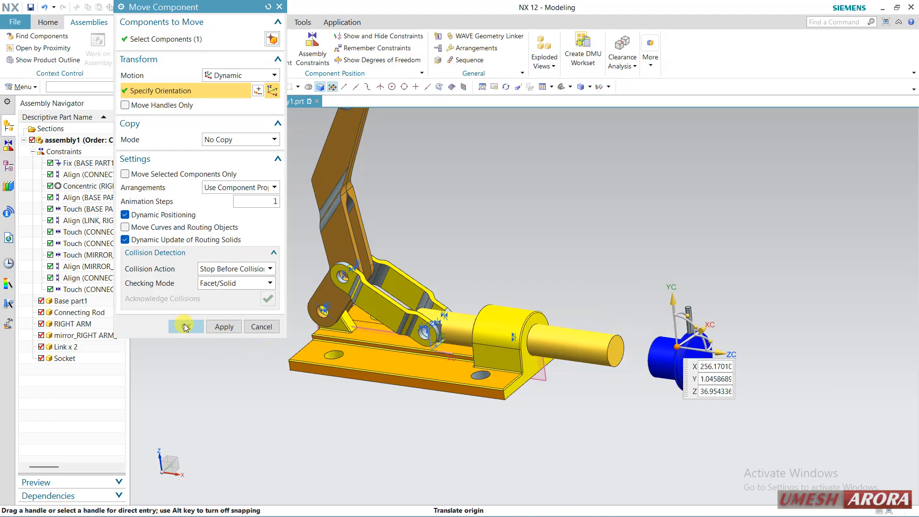
click(186, 327)
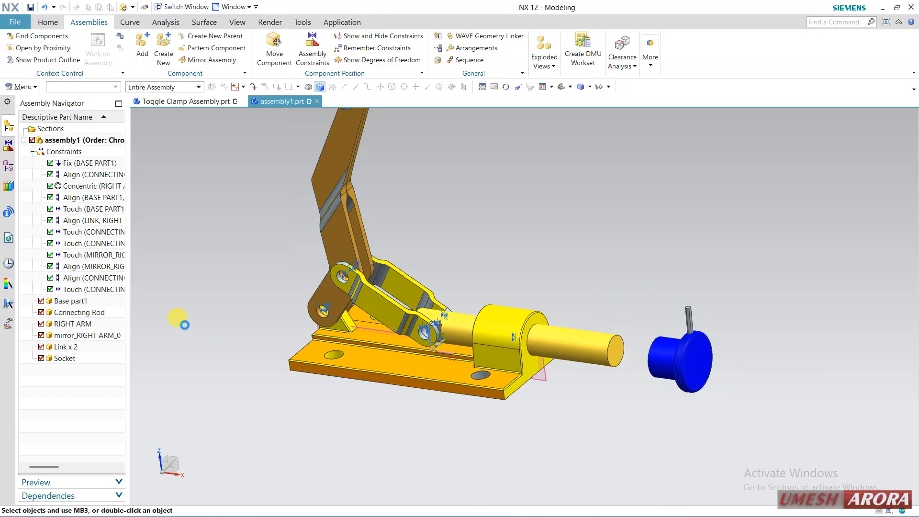
Apply an Align/Lock constraint between the connecting rod's cylindrical face and the socket's bore
click(319, 62)
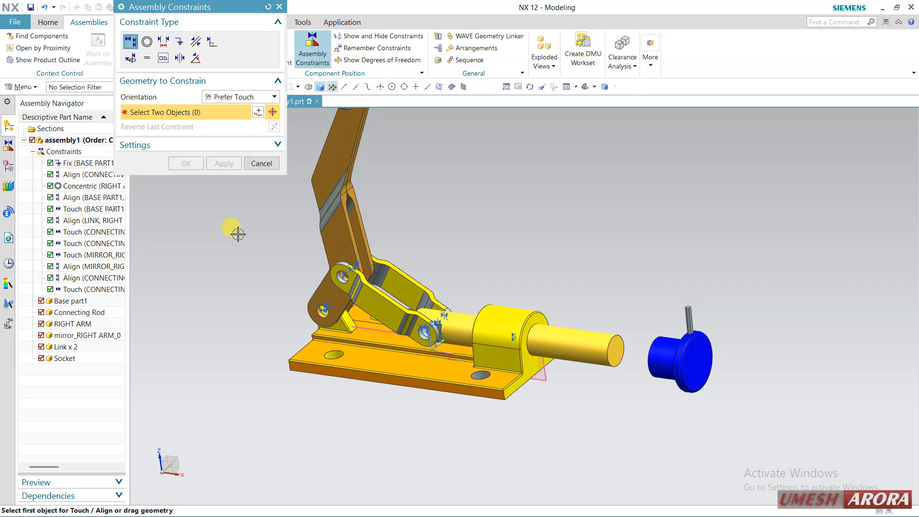
click(133, 59)
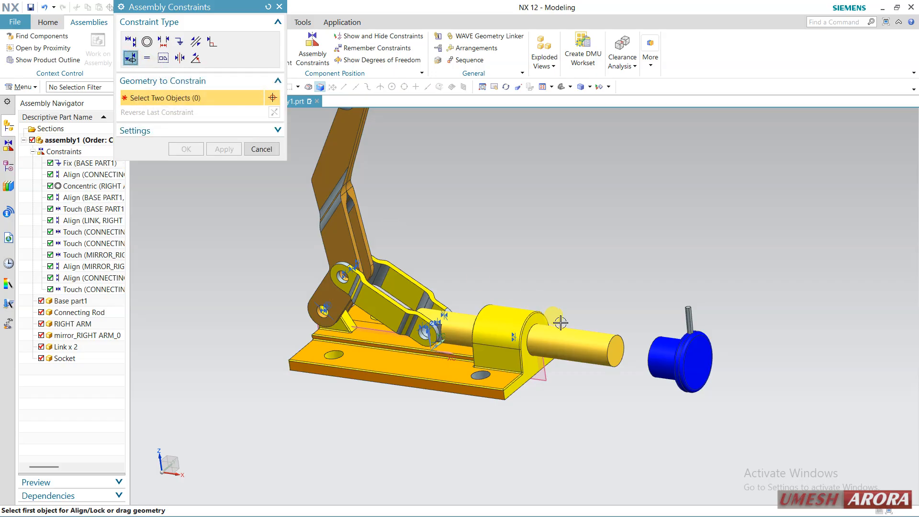
click(585, 338)
middle_drag(610, 291, 640, 322)
scroll(640, 322, up, 3)
click(607, 330)
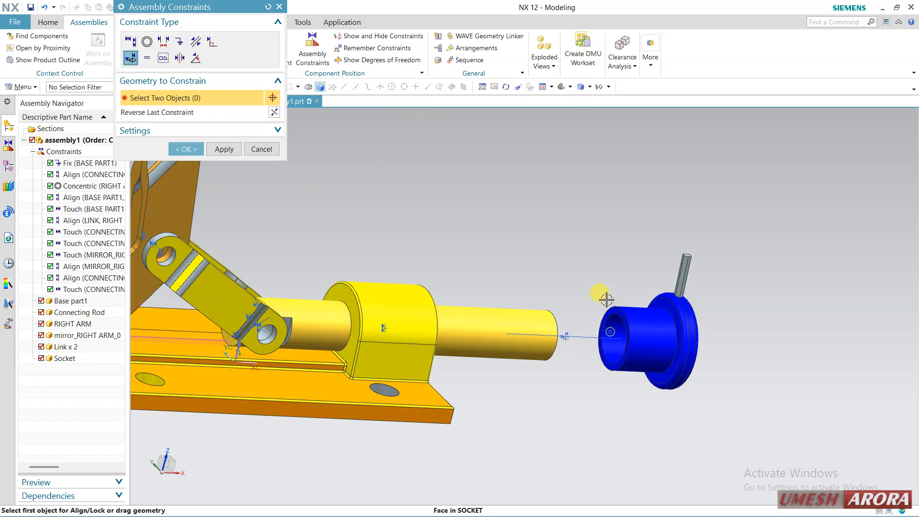
click(223, 148)
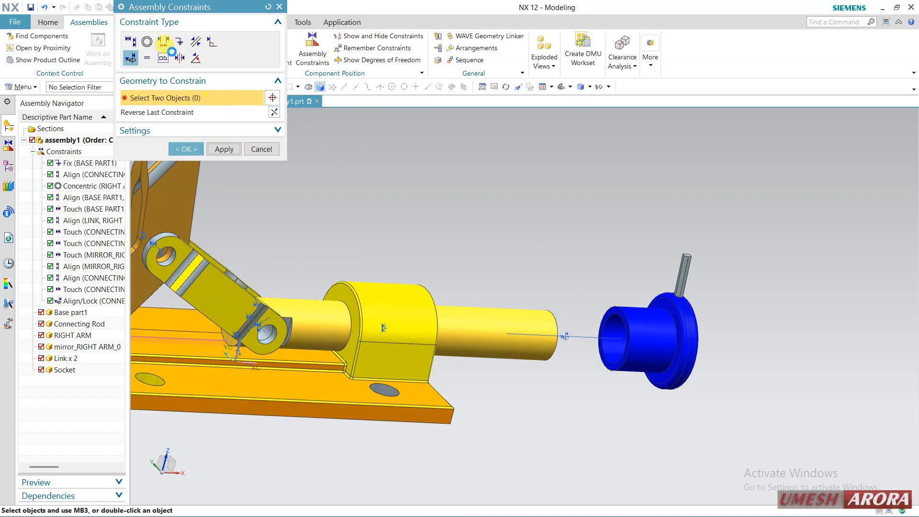
Add a Touch constraint between the socket bore's inner end face and the connecting rod's end face
click(132, 43)
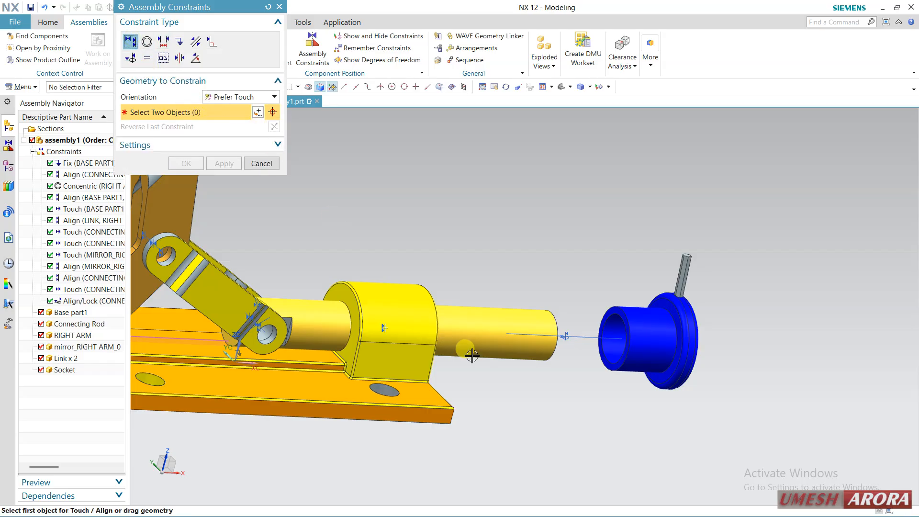
middle_drag(556, 336, 468, 335)
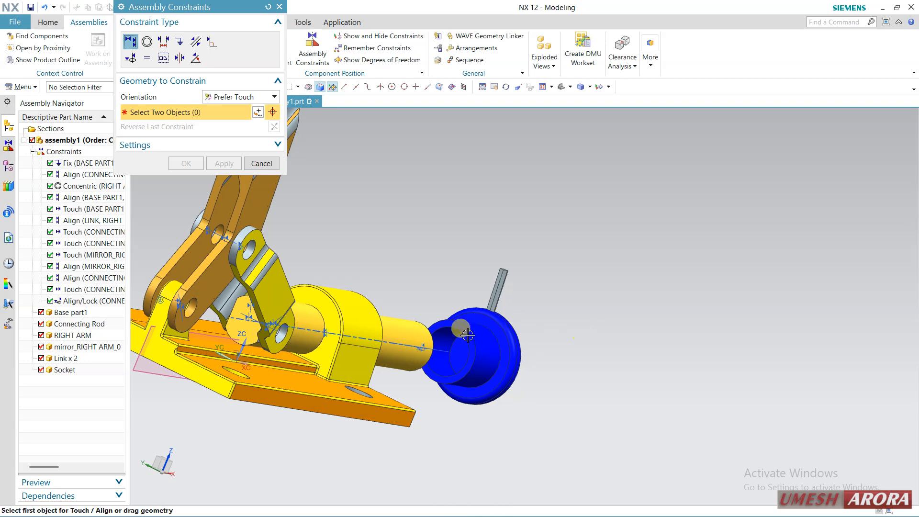
click(468, 335)
middle_drag(612, 312, 550, 319)
click(605, 338)
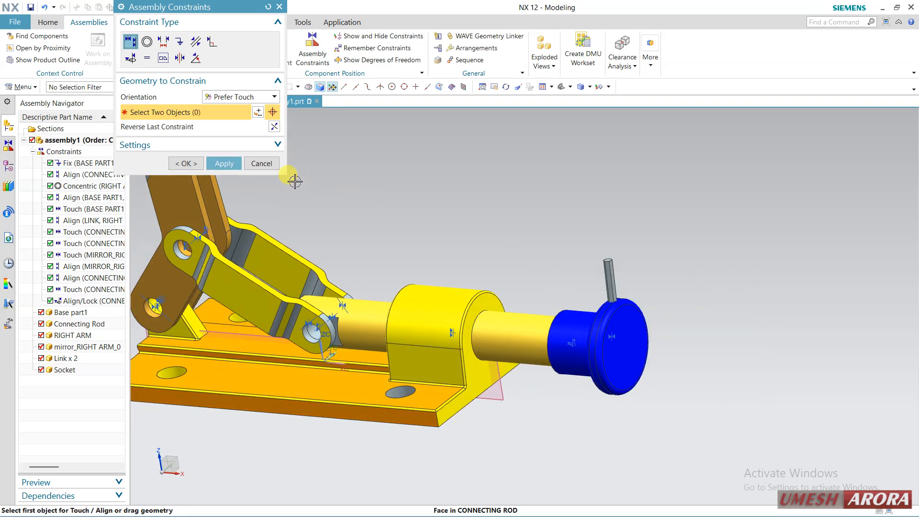
scroll(550, 266, down, 2)
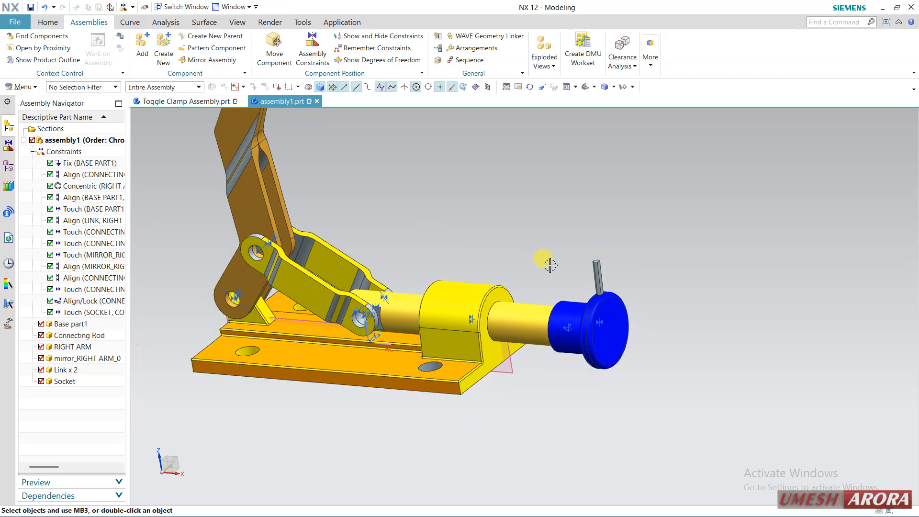
scroll(564, 251, up, 2)
Try rotating the locked socket about its ZC axis with Move Component and discard the unapplied changes
right_click(603, 301)
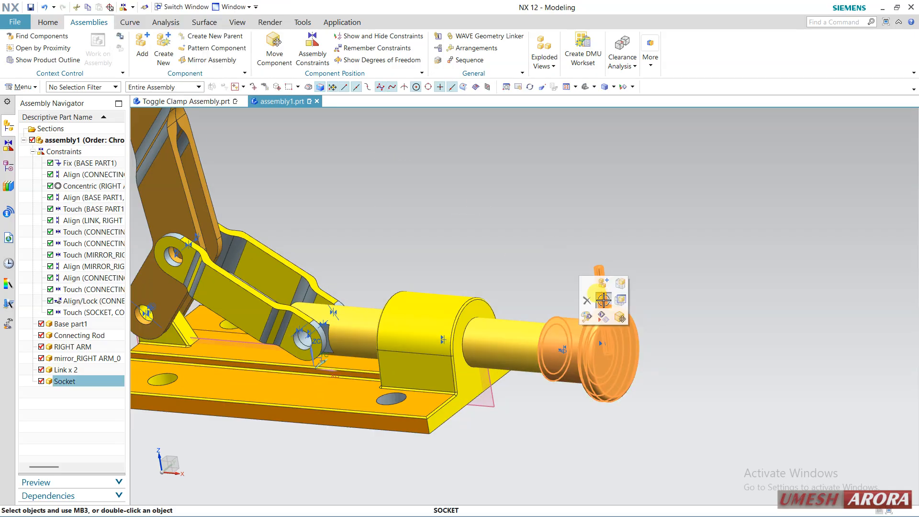
click(635, 301)
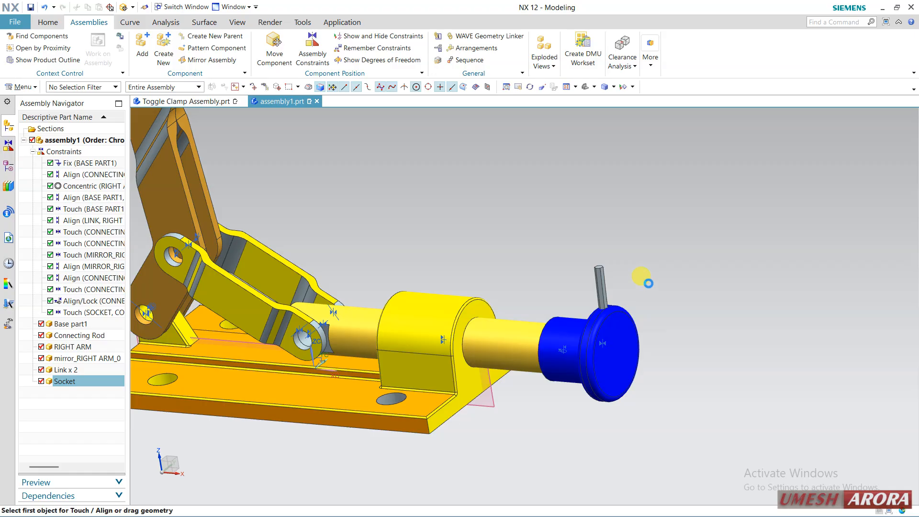
scroll(711, 277, down, 1)
middle_drag(668, 286, 574, 282)
drag(567, 285, 535, 318)
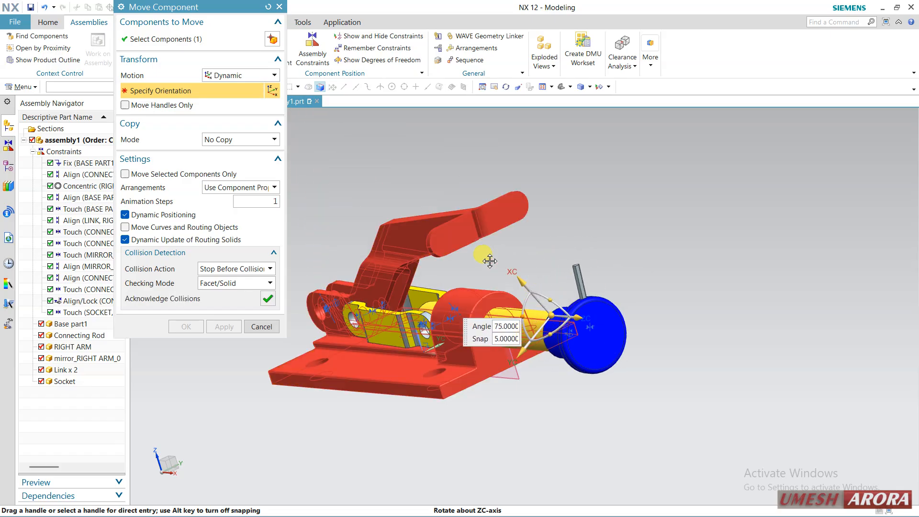
drag(490, 261, 489, 218)
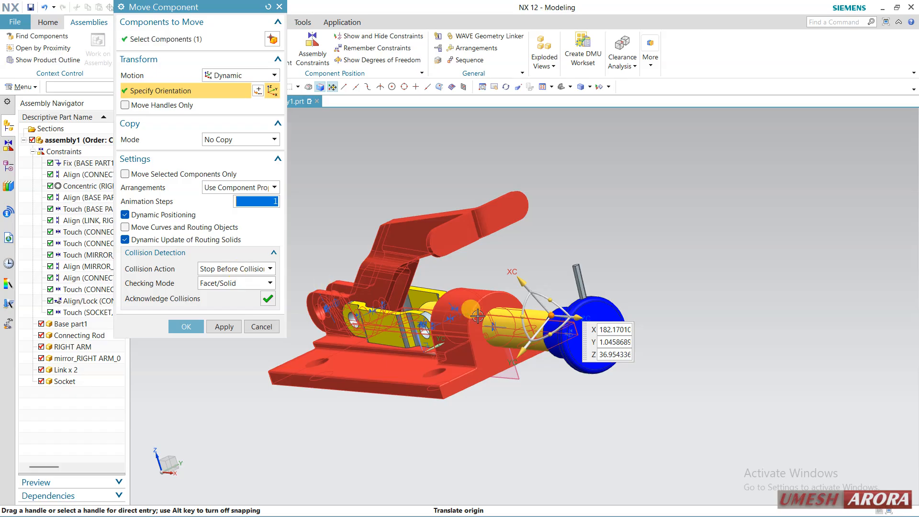
click(531, 286)
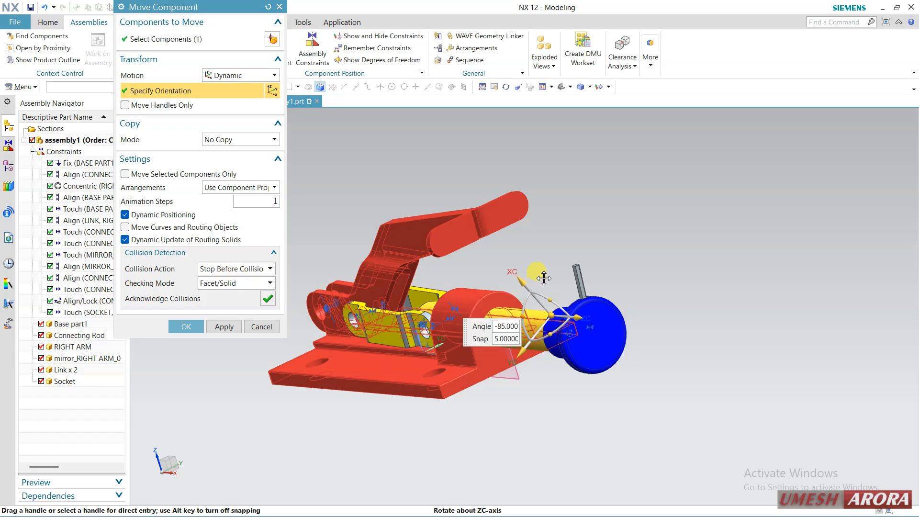
drag(544, 279, 550, 275)
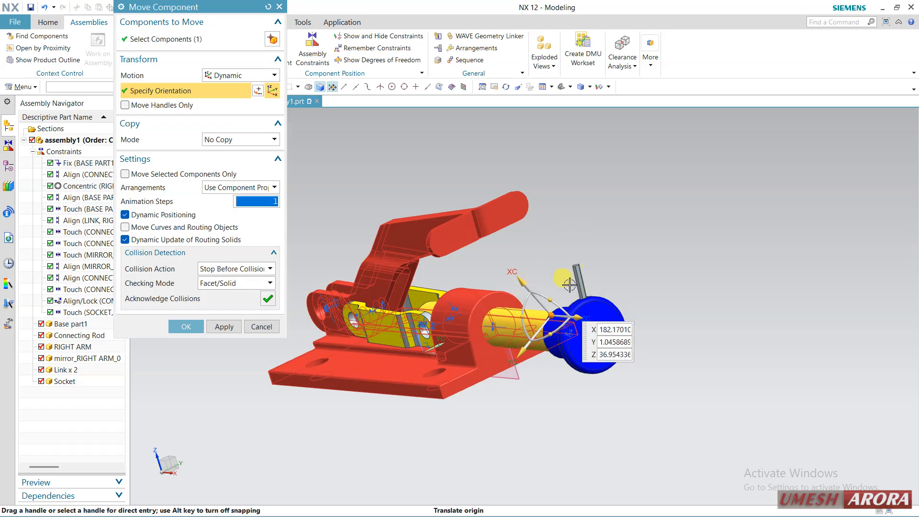
click(262, 327)
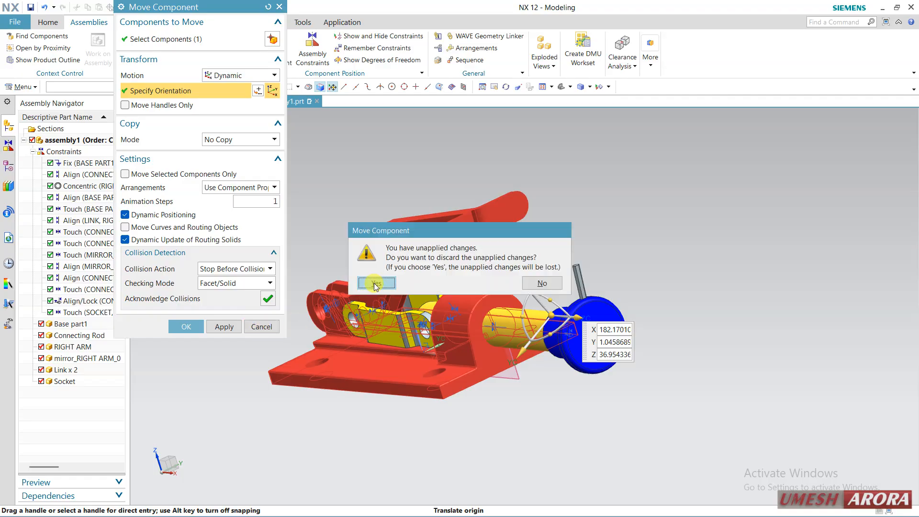
key(Return)
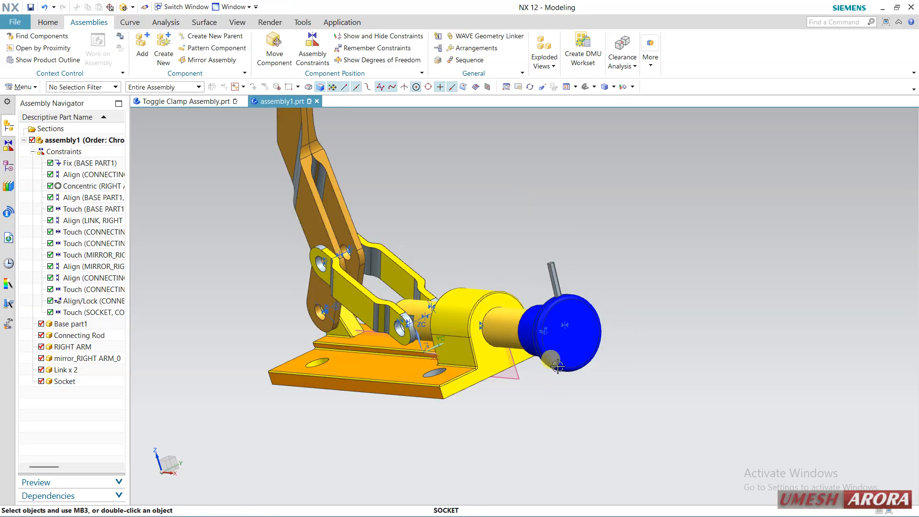
Select the socket component on the rod's end and open its component commands
middle_drag(611, 372, 647, 288)
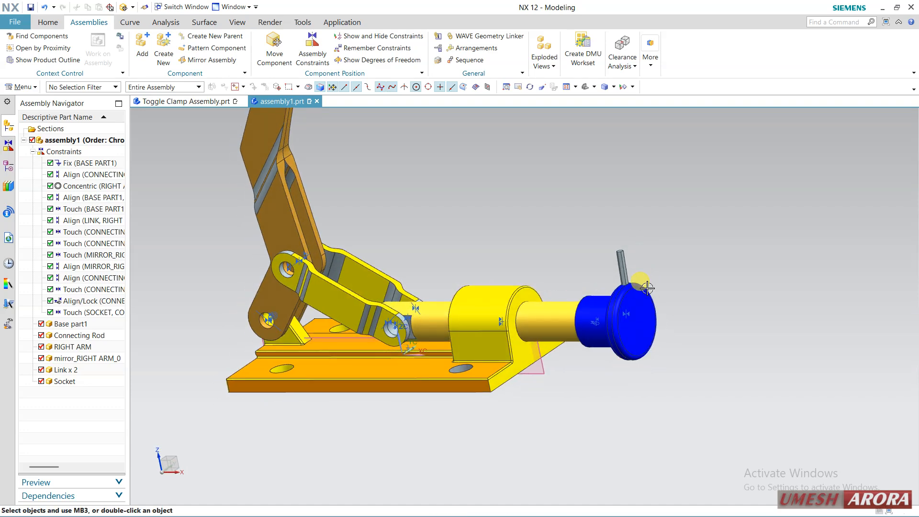
click(628, 266)
click(669, 399)
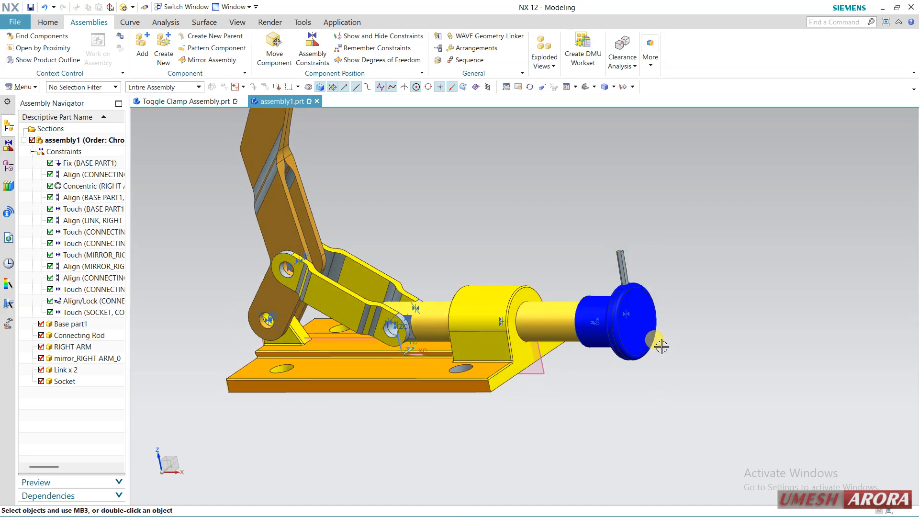
click(636, 290)
right_click(636, 290)
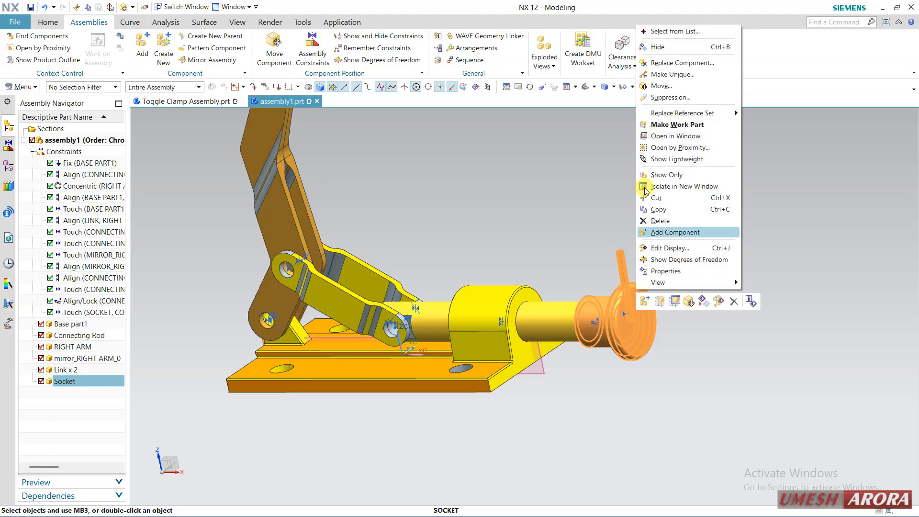
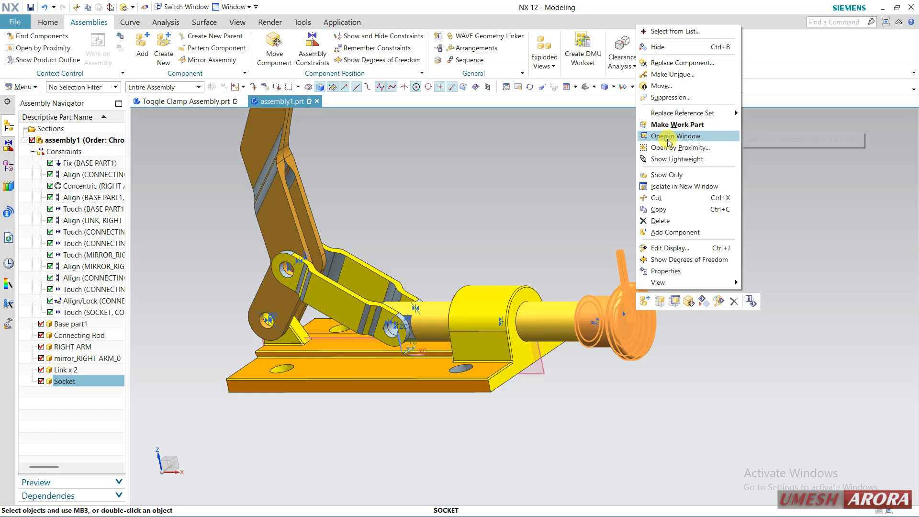
Open the socket component in its own window and view its thin side pin
click(671, 136)
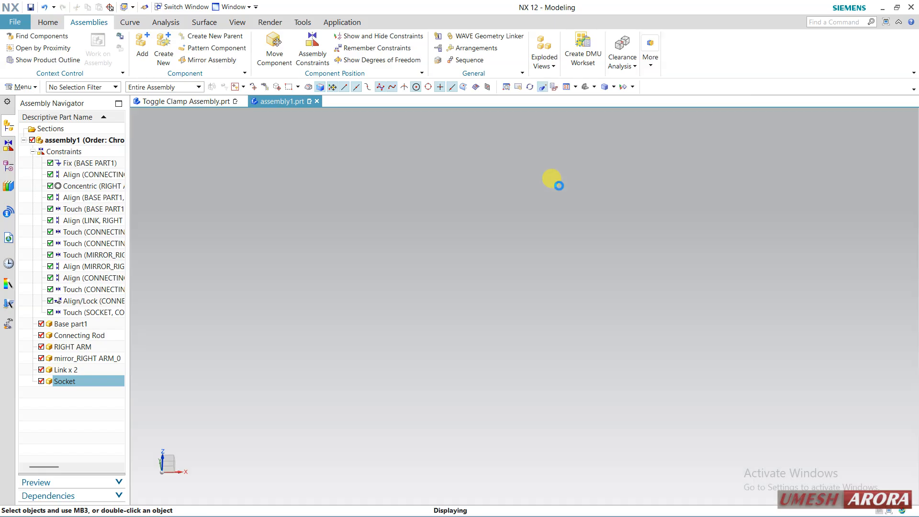
scroll(361, 292, down, 3)
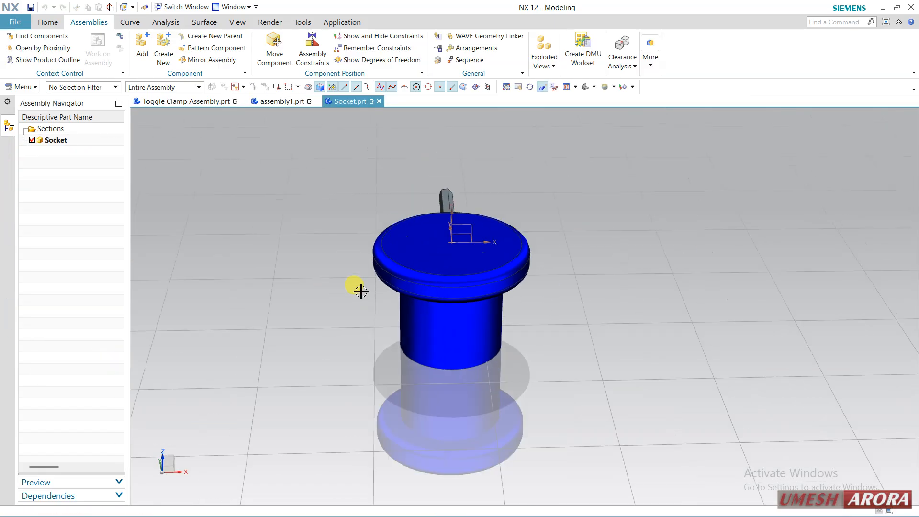
middle_drag(538, 329, 442, 353)
right_drag(567, 309, 571, 288)
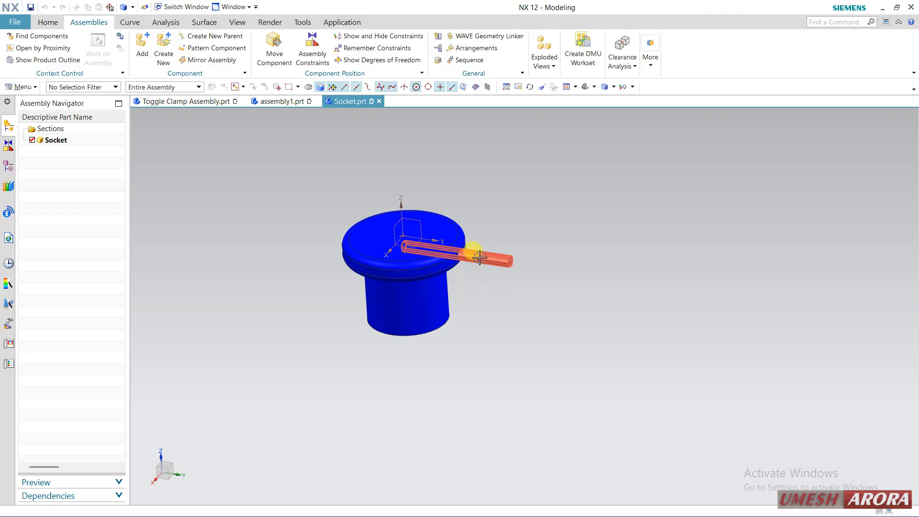
Delete the side pin's Extrude (4) and its Sketch (3) from the socket, and close the Socket part window
click(9, 166)
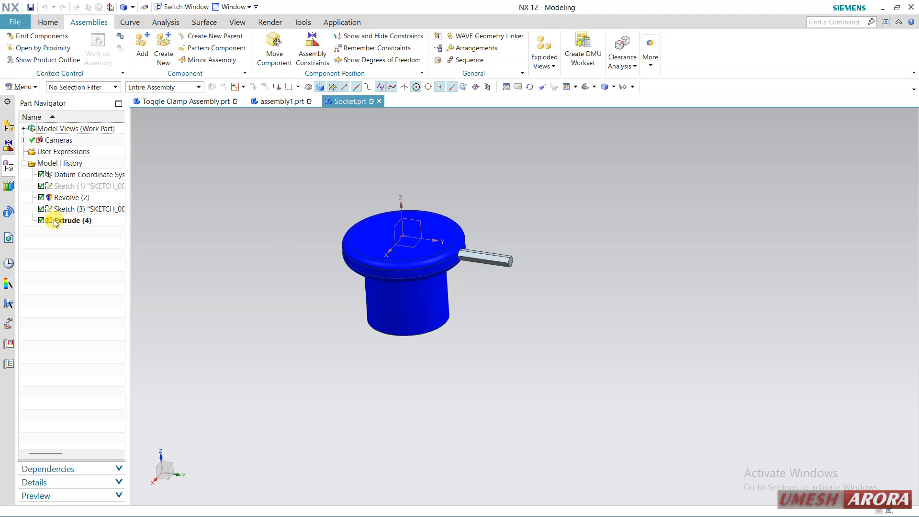
click(41, 221)
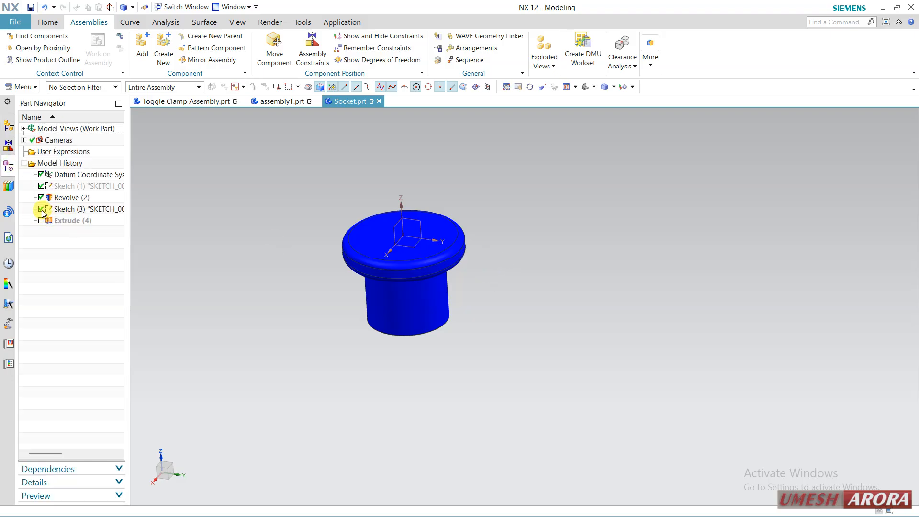
click(41, 209)
right_click(74, 223)
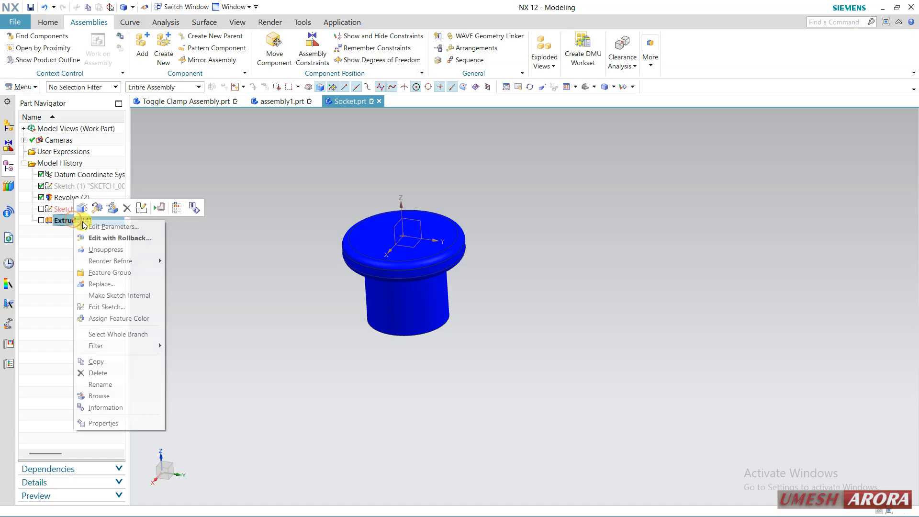
click(136, 209)
right_click(91, 210)
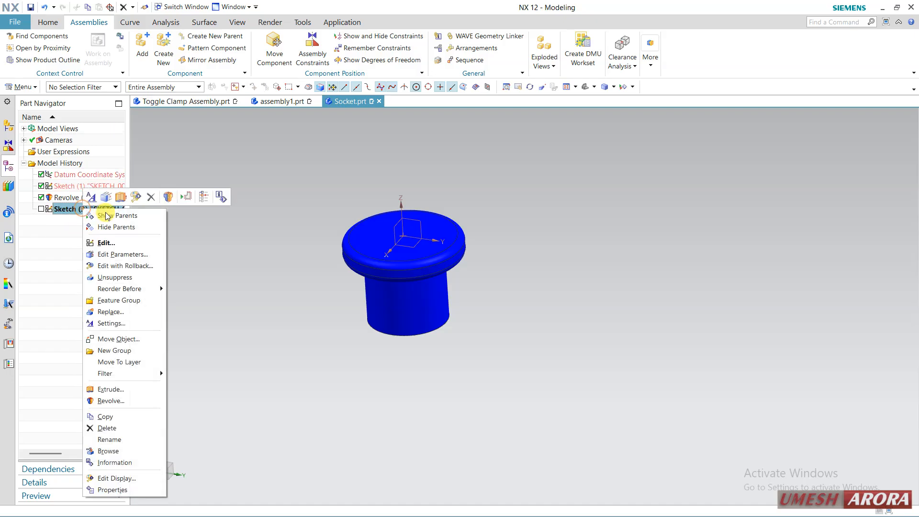
click(152, 198)
scroll(336, 229, up, 2)
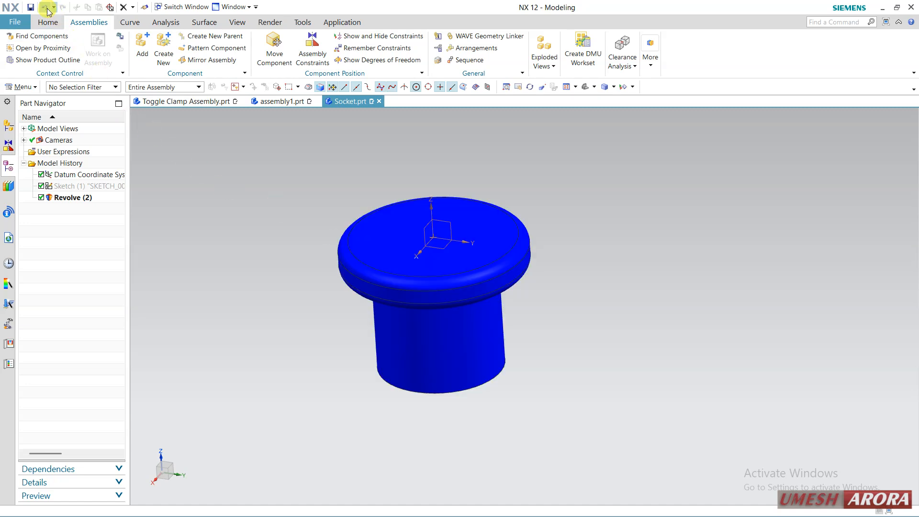
click(379, 101)
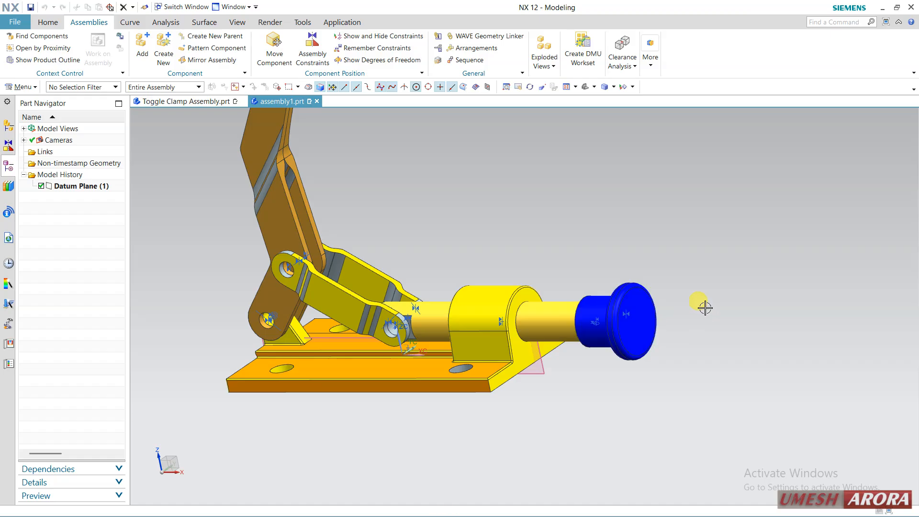
Start adding components to the assembly with Large Revet.prt and Small Revet.prt chosen from the loaded parts
middle_drag(705, 307, 636, 290)
scroll(637, 290, down, 1)
scroll(430, 305, up, 2)
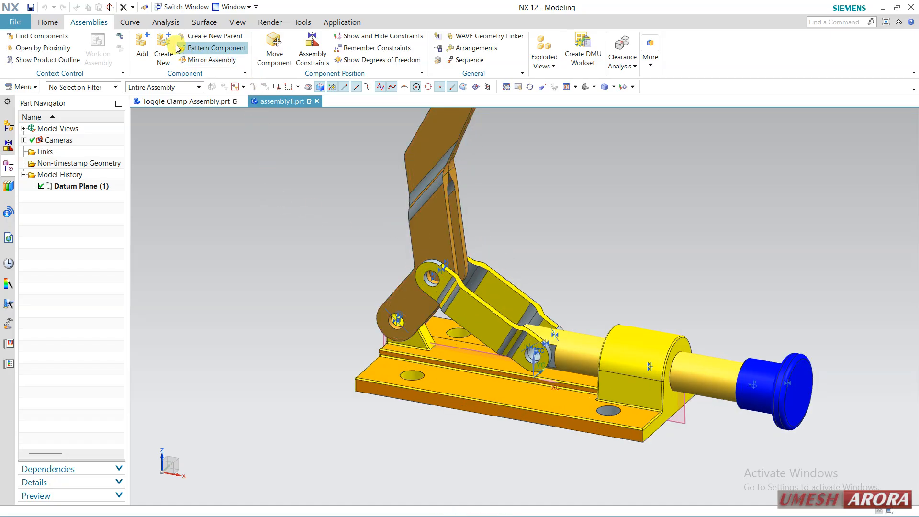
click(141, 42)
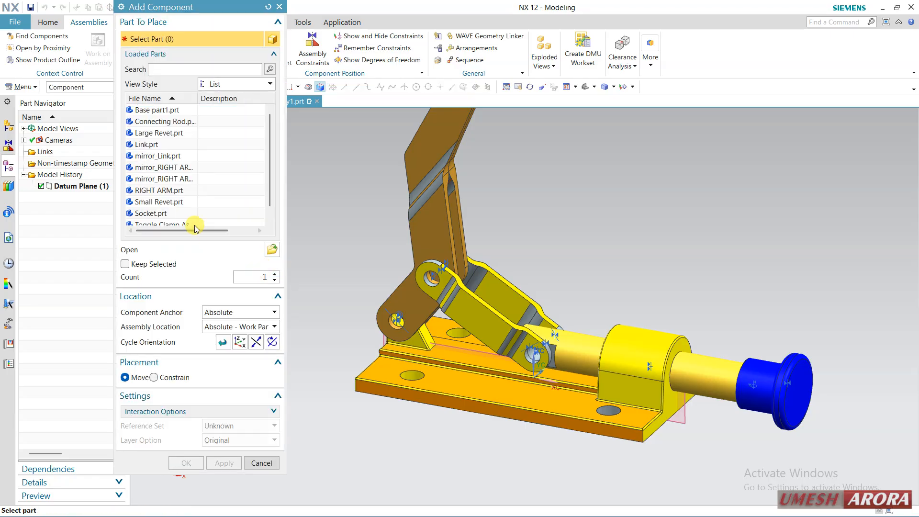
scroll(195, 225, down, 1)
mouse_move(187, 217)
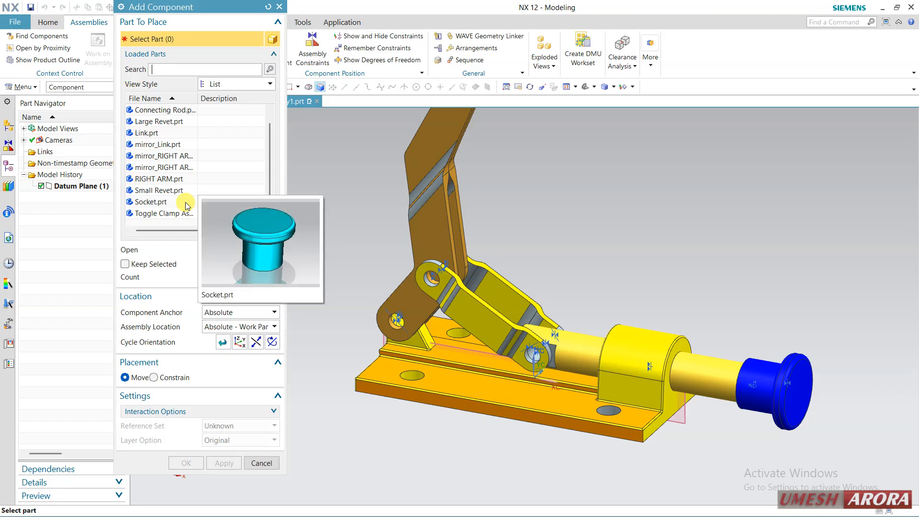
mouse_move(186, 195)
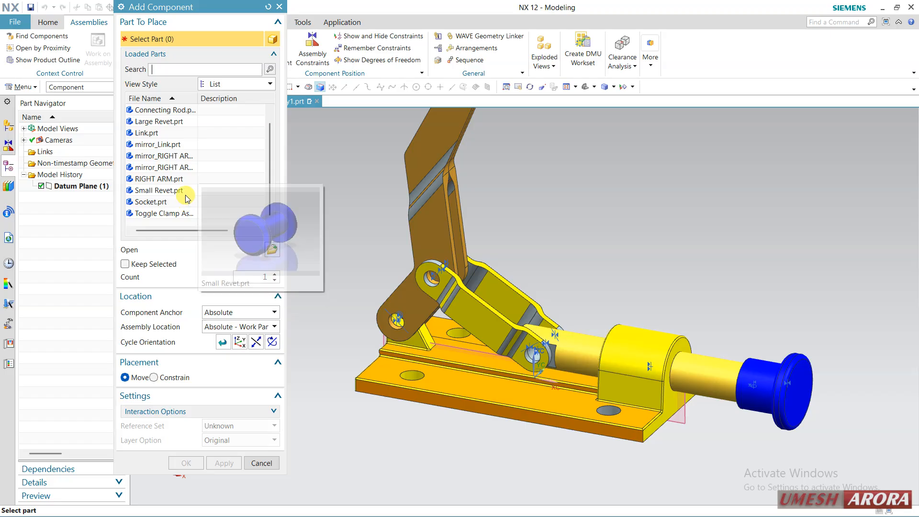
click(175, 121)
mouse_move(184, 166)
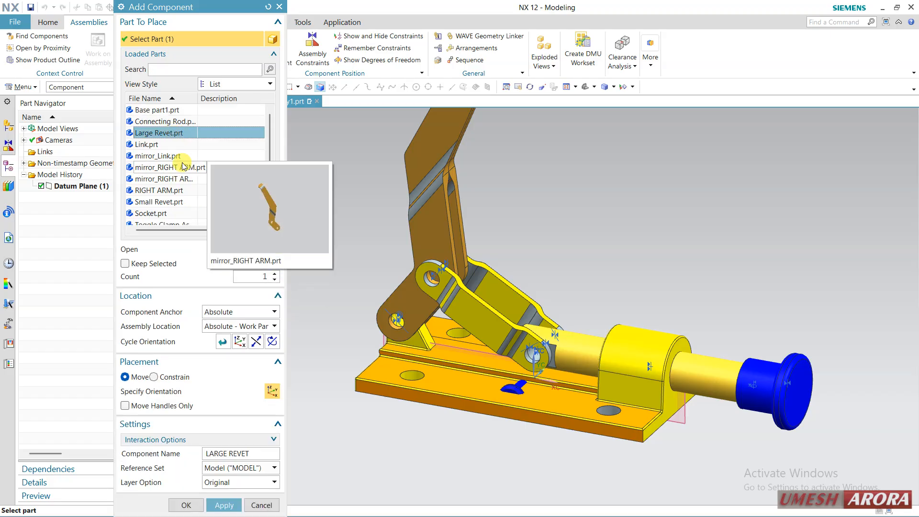
mouse_move(166, 204)
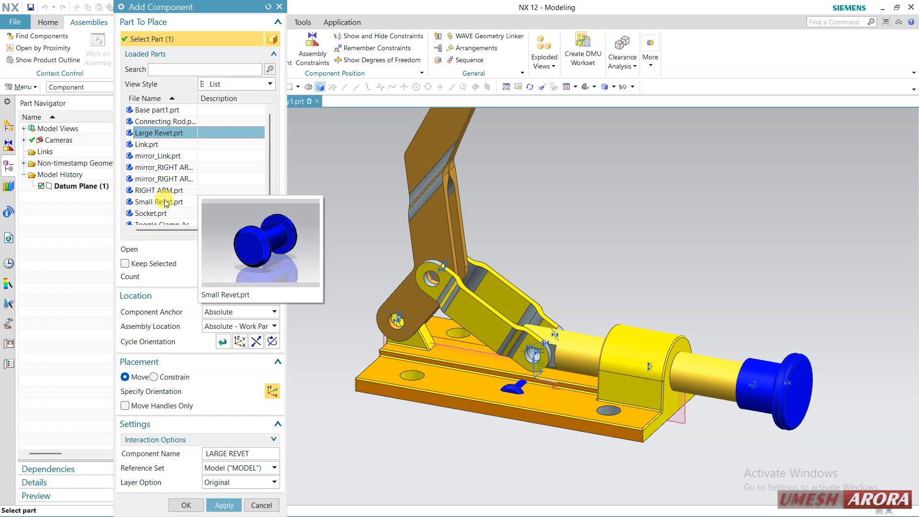
ctrl+click(166, 202)
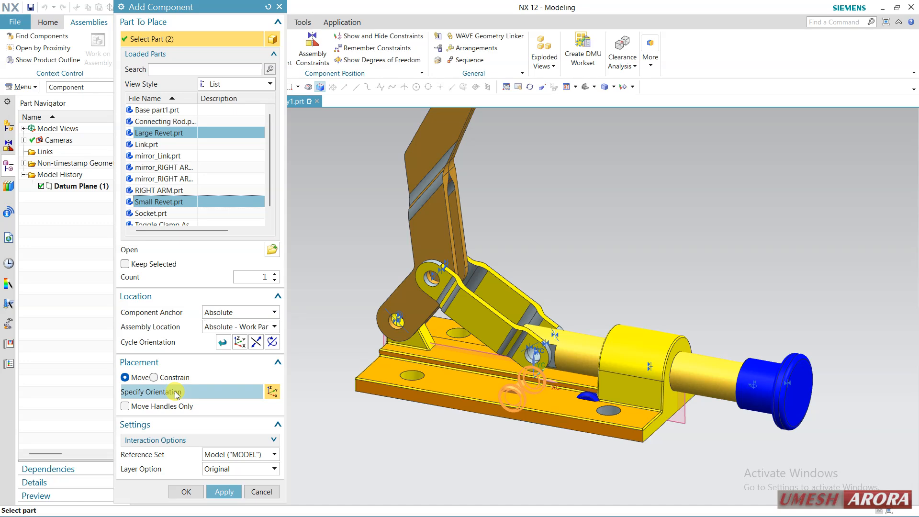
Place the two rivets in the free space above the links and base, and finish adding them
click(160, 394)
drag(559, 339, 559, 197)
click(186, 491)
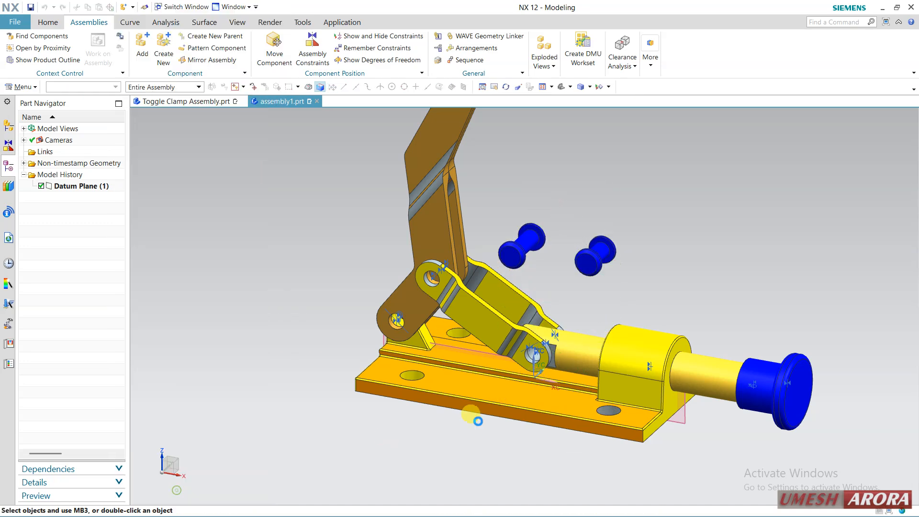
Apply an Align/Lock constraint between the small rivet's shank and the near arm's lower pivot hole
middle_drag(564, 296, 530, 313)
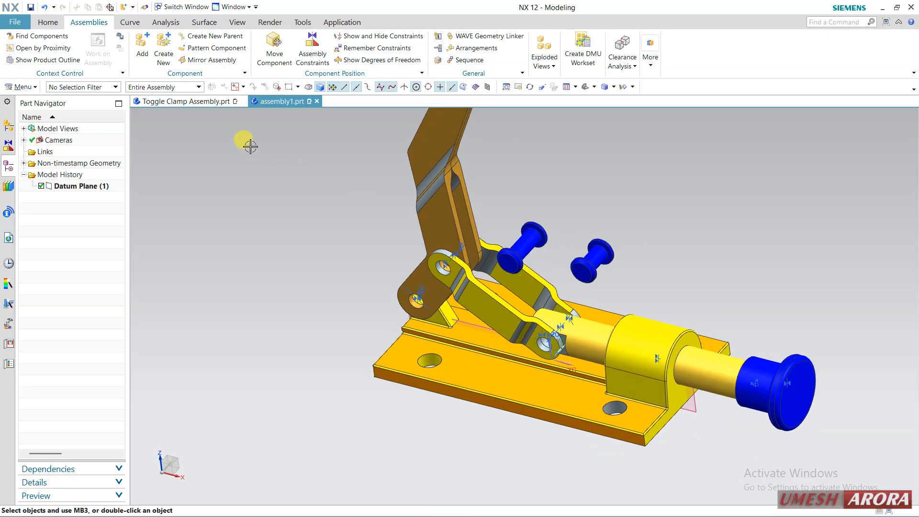
click(312, 51)
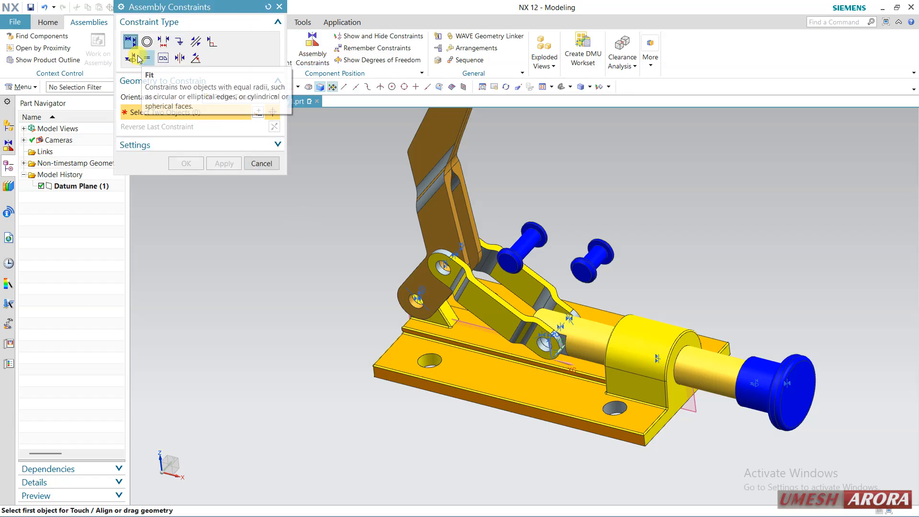
click(133, 58)
scroll(574, 251, up, 5)
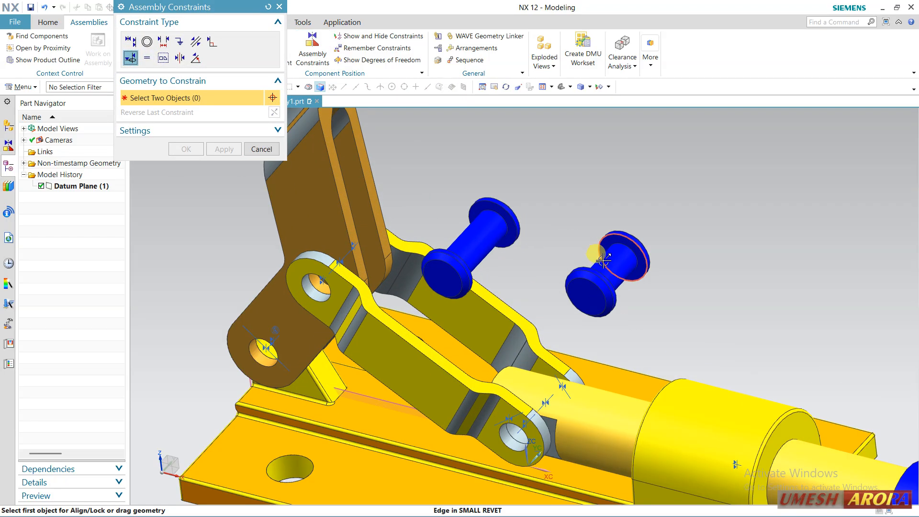
click(603, 260)
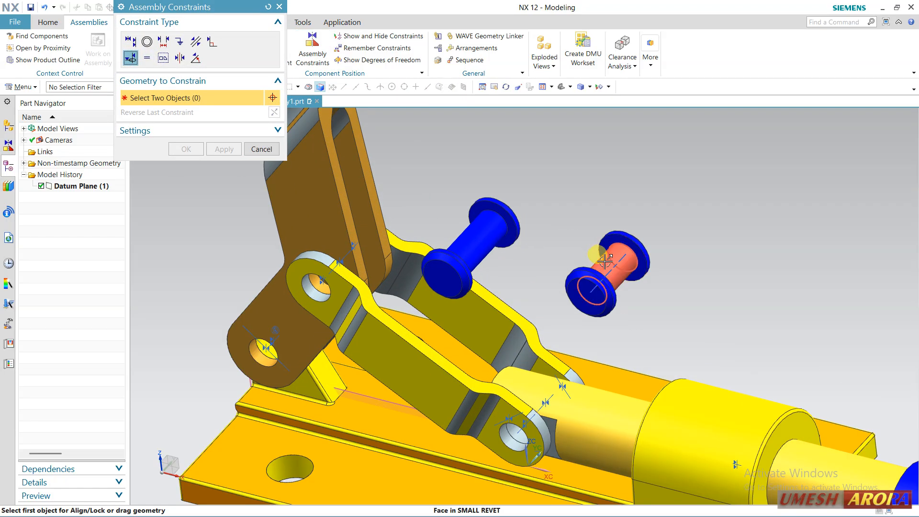
click(258, 357)
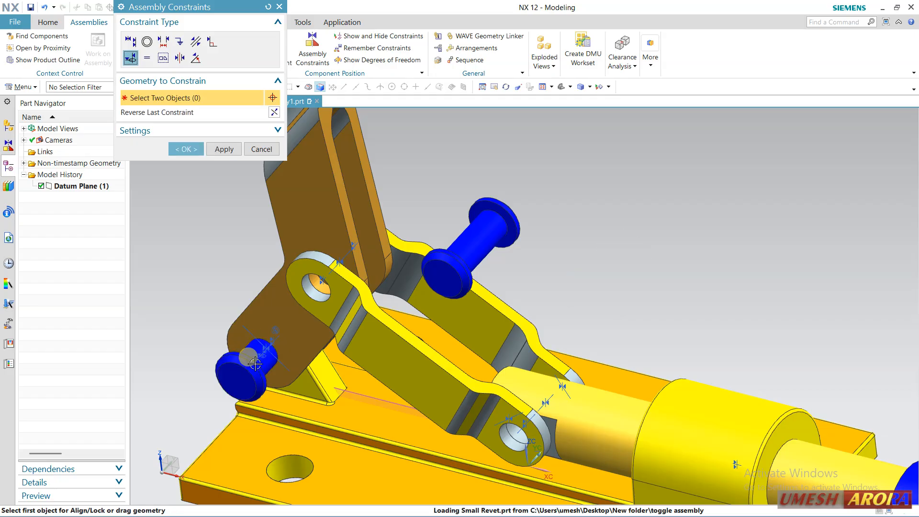
click(225, 149)
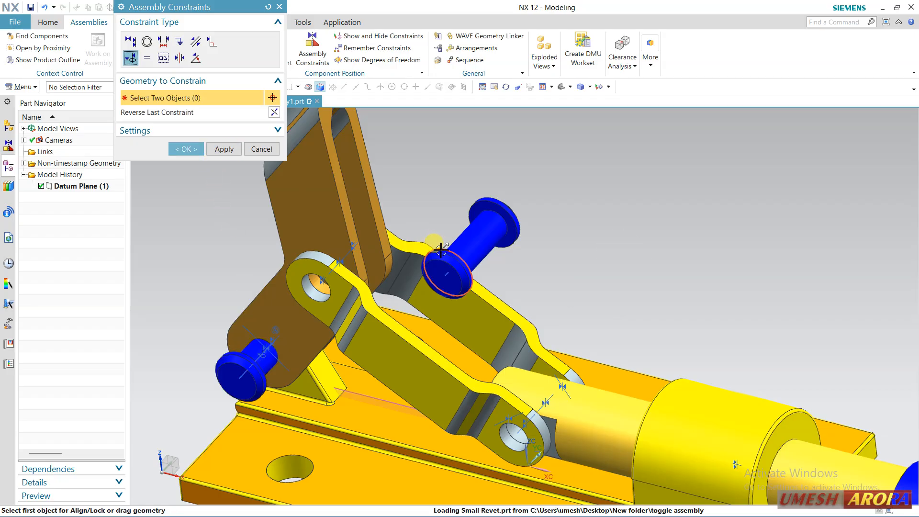
Apply an Align/Lock constraint between the large rivet's shank and the near link's upper hole
click(487, 245)
click(316, 286)
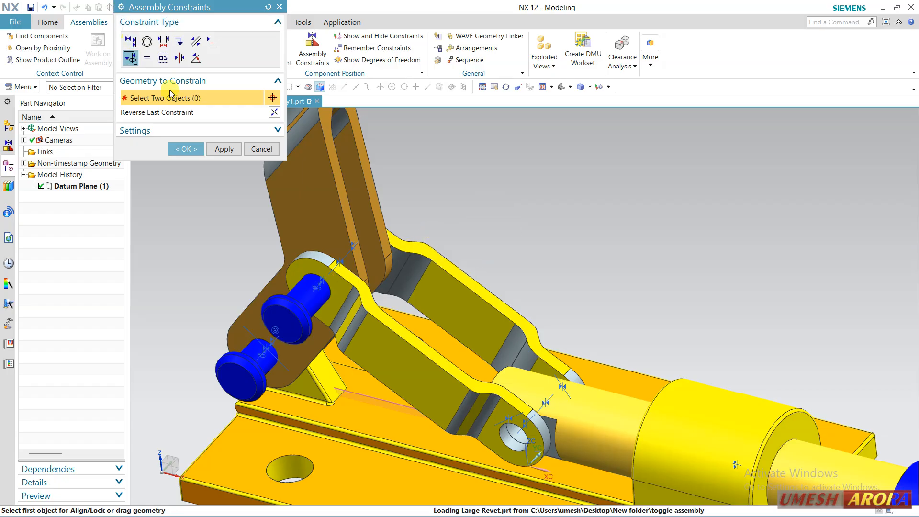
click(216, 149)
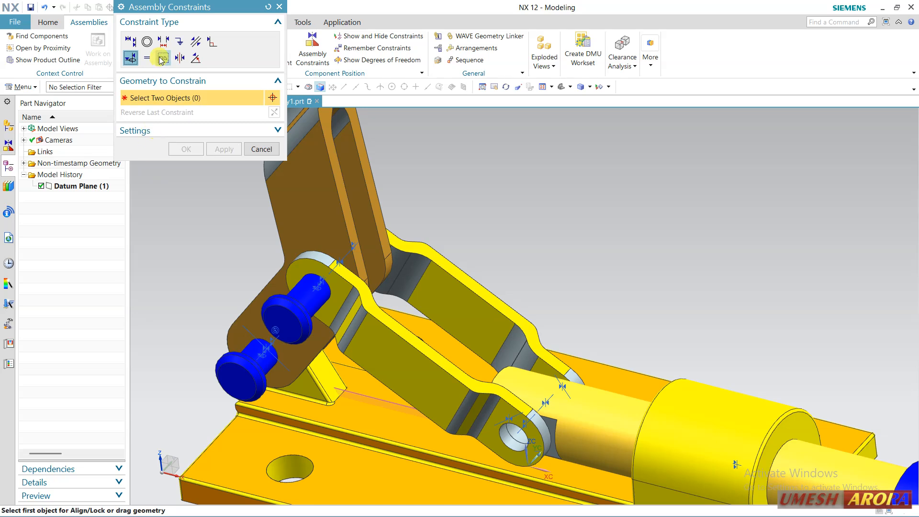
Add a Touch constraint between the near link's outer face and the inner face of the large rivet's head
click(136, 42)
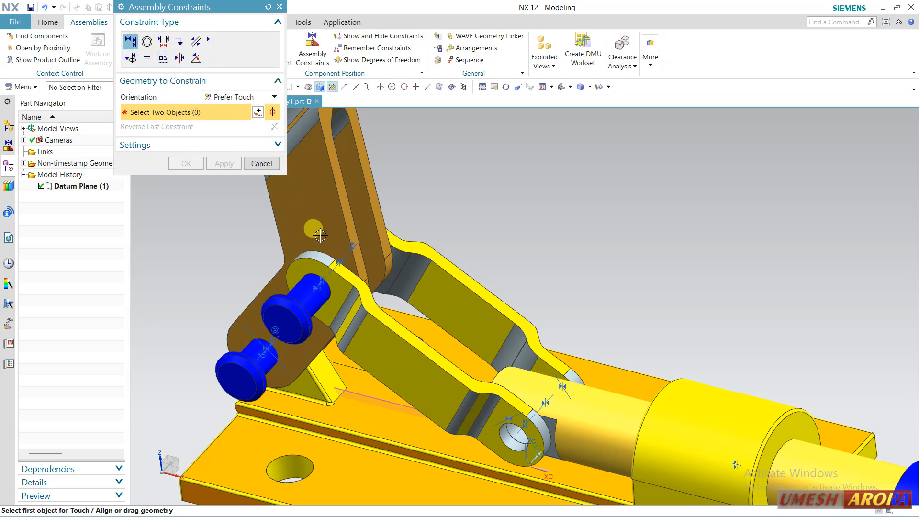
click(329, 279)
middle_drag(450, 201, 396, 226)
scroll(570, 182, up, 2)
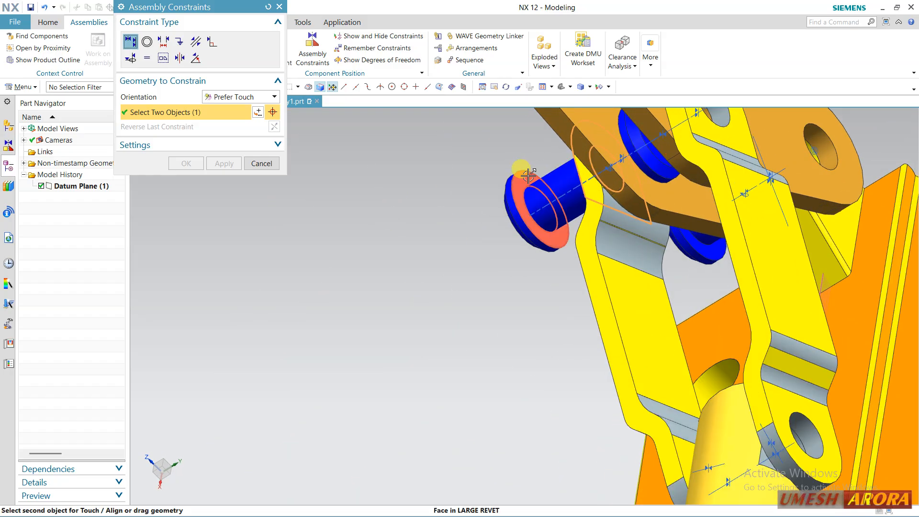
click(529, 176)
scroll(386, 220, down, 2)
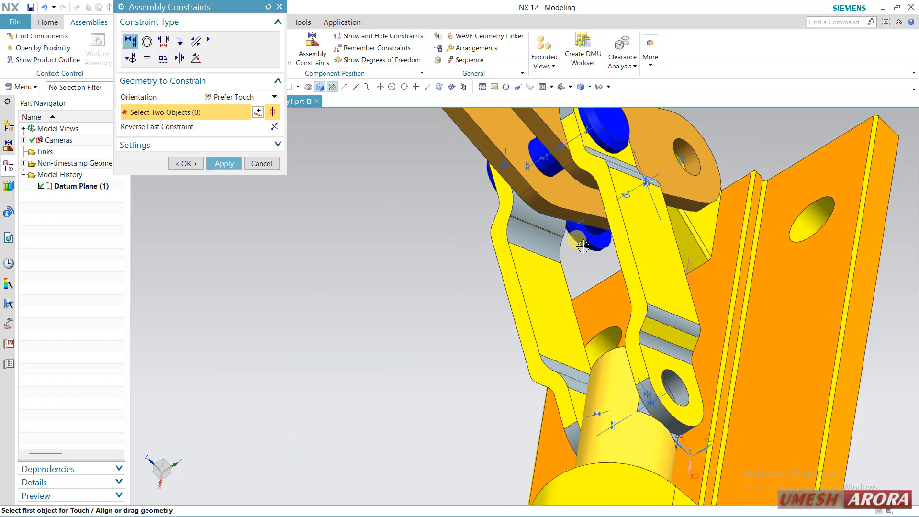
Add a Touch constraint between the small rivet head's inner face and the mirrored right arm's outer face, and finish the constraints
scroll(584, 246, up, 2)
click(604, 238)
middle_drag(404, 273, 441, 240)
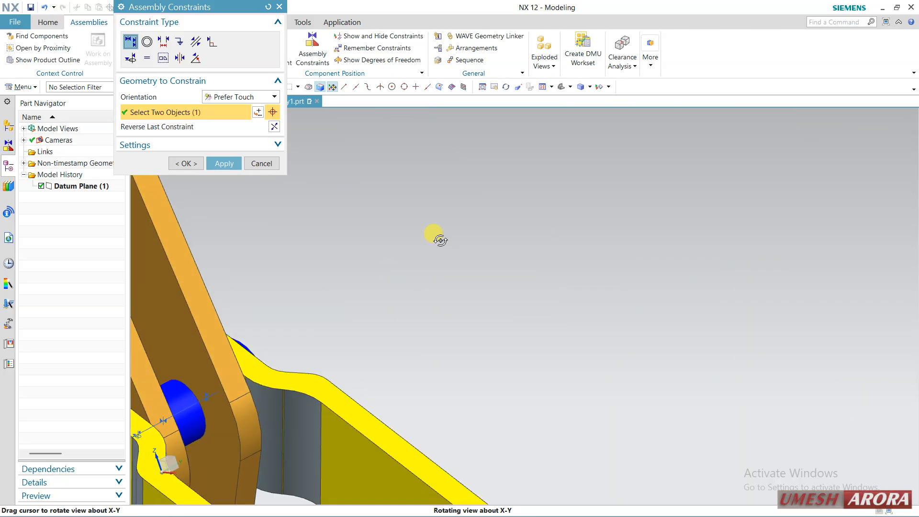
scroll(517, 250, down, 2)
scroll(232, 426, up, 2)
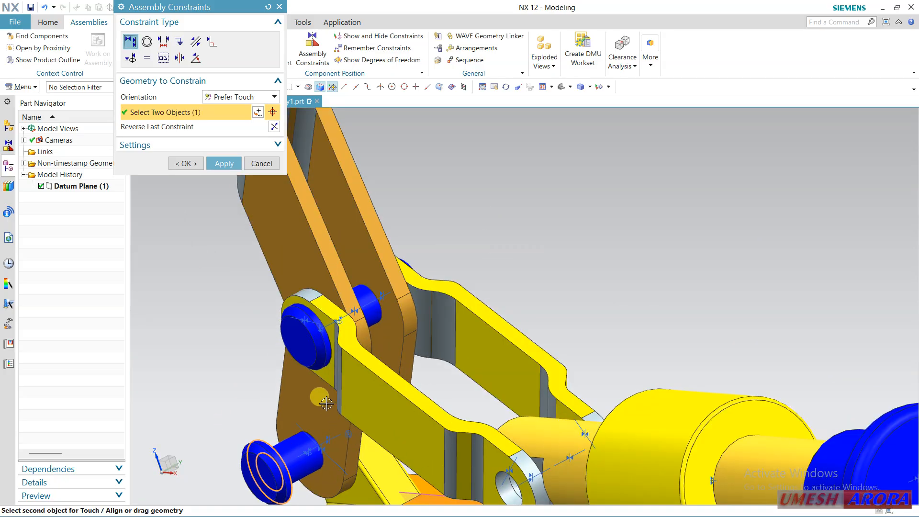
click(291, 403)
mouse_move(431, 273)
middle_down()
mouse_move(380, 277)
mouse_move(367, 293)
mouse_move(386, 277)
mouse_move(421, 275)
middle_up()
click(187, 165)
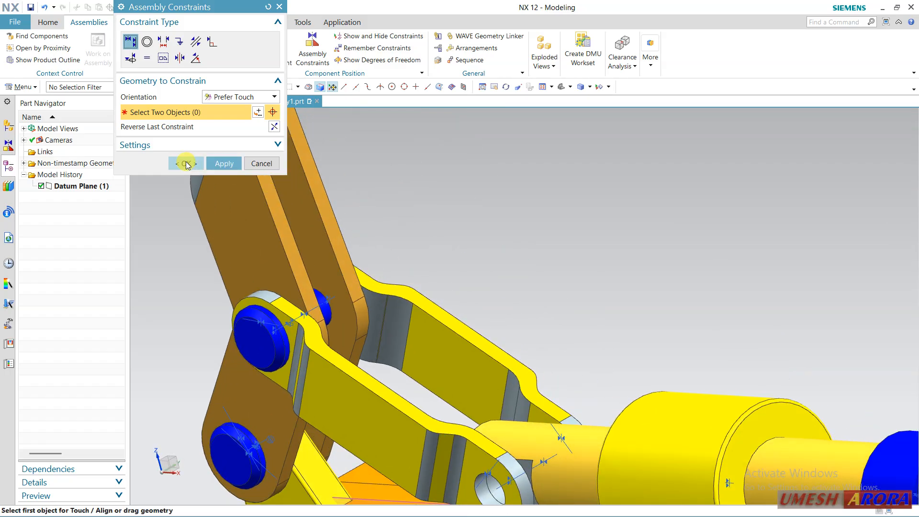
Copy the large rivet with Move Component in Copy mode, placing the duplicate freely above the links
scroll(493, 231, down, 3)
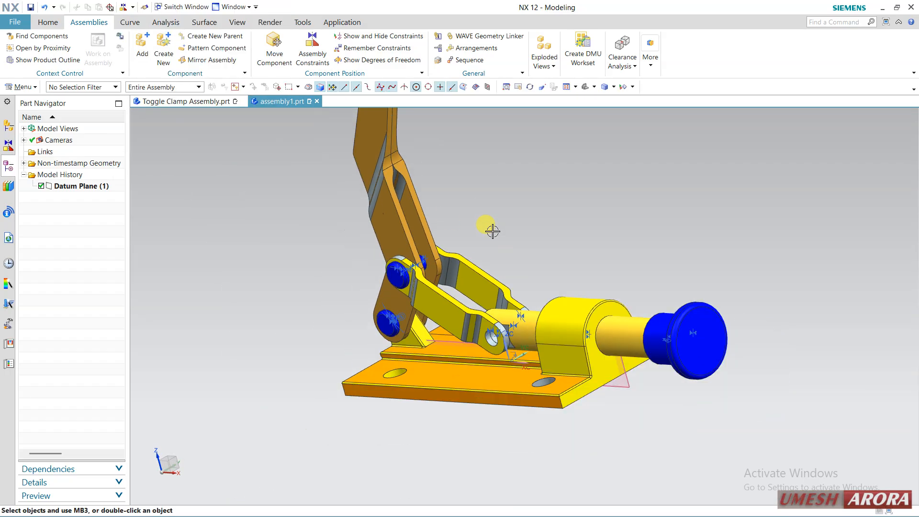
scroll(493, 231, up, 2)
click(412, 263)
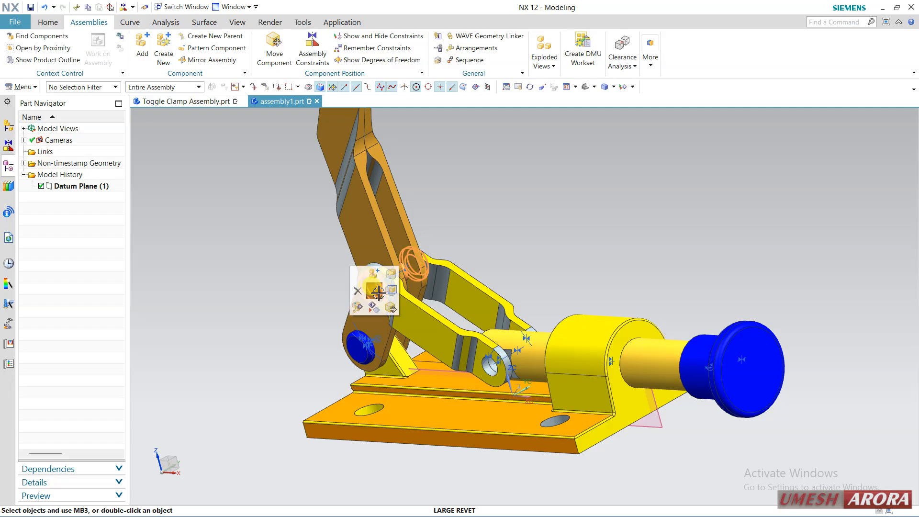
click(378, 292)
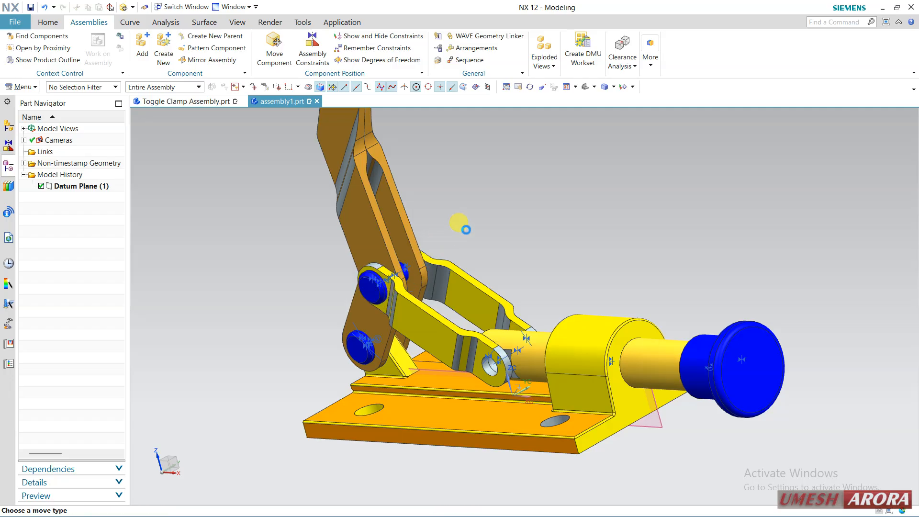
click(275, 48)
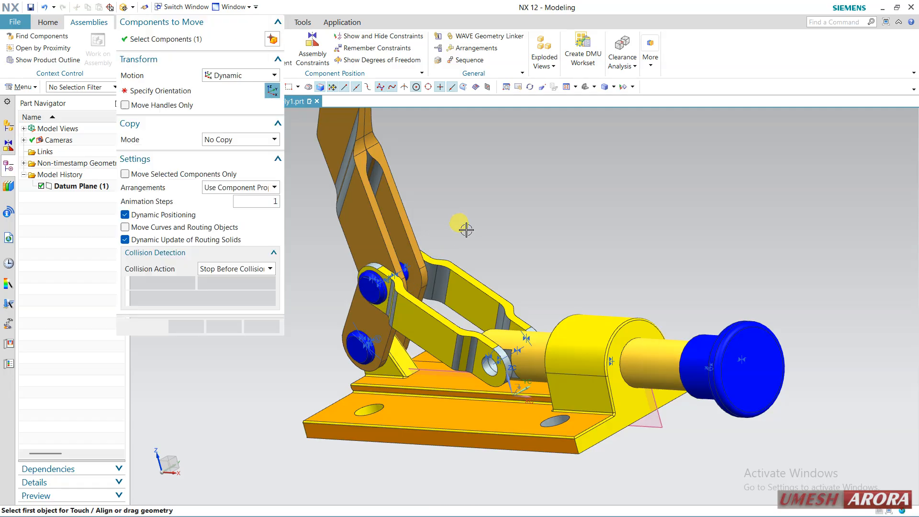
click(235, 140)
click(231, 160)
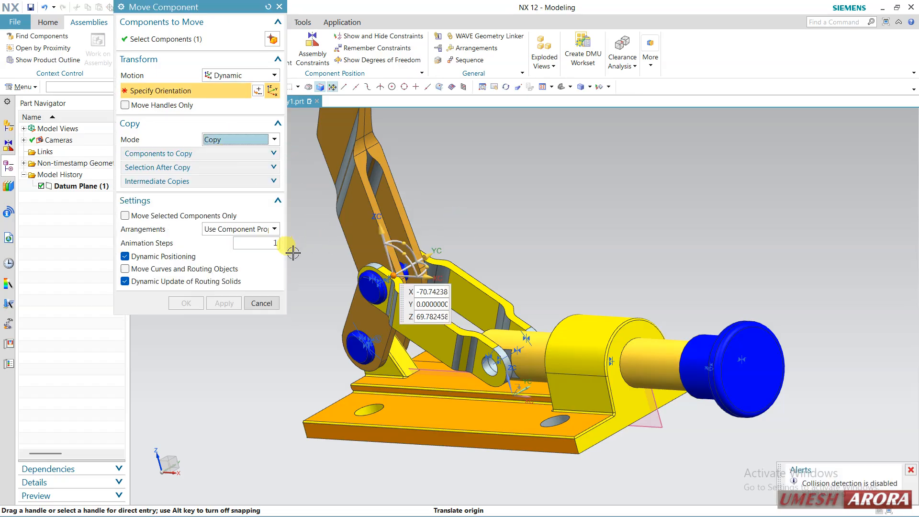
drag(445, 283, 562, 290)
click(194, 305)
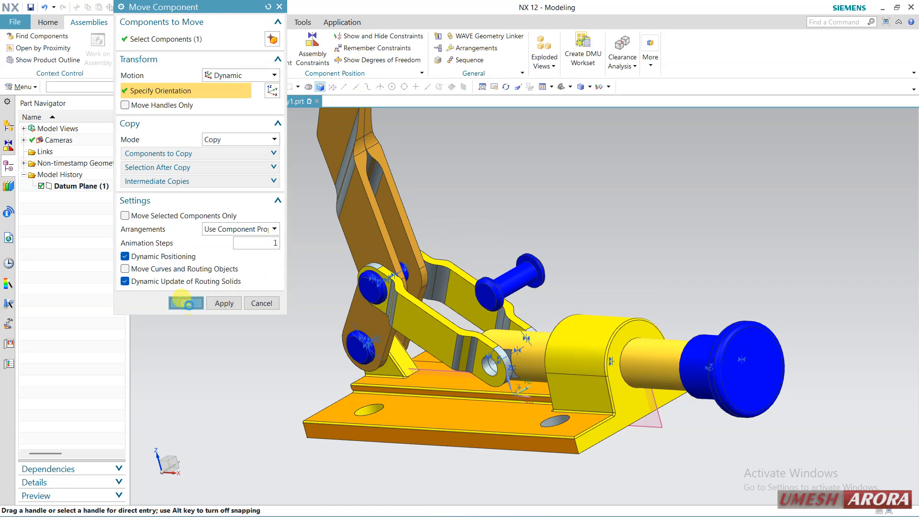
Apply an Align/Lock constraint between the near link's lower hole and the copied large rivet
click(305, 57)
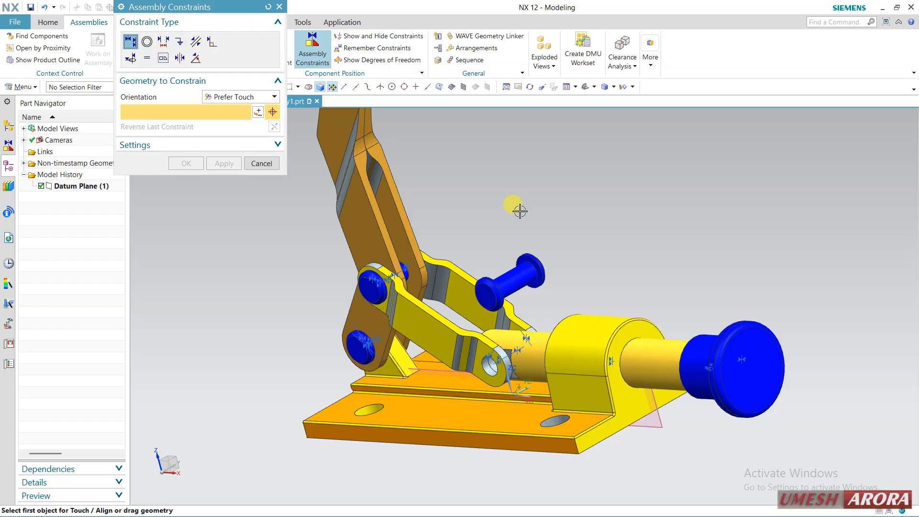
click(132, 58)
scroll(494, 368, up, 3)
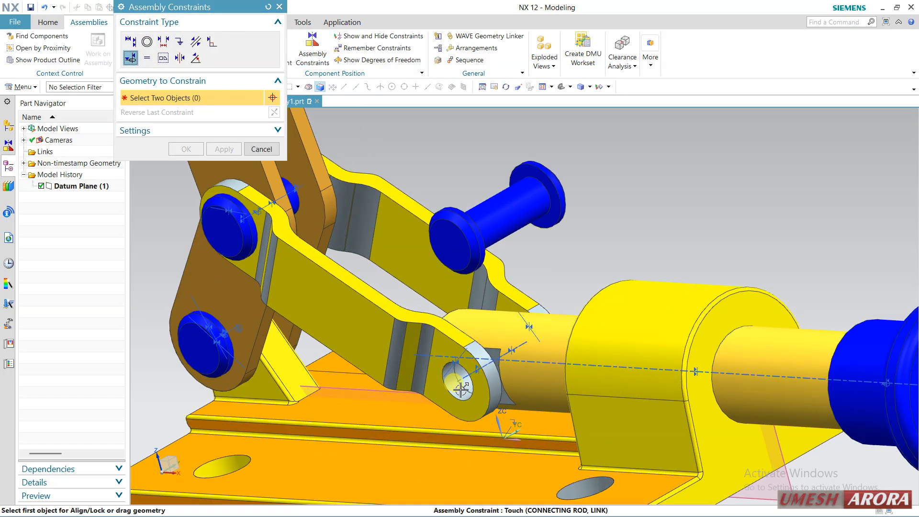
click(461, 390)
click(560, 214)
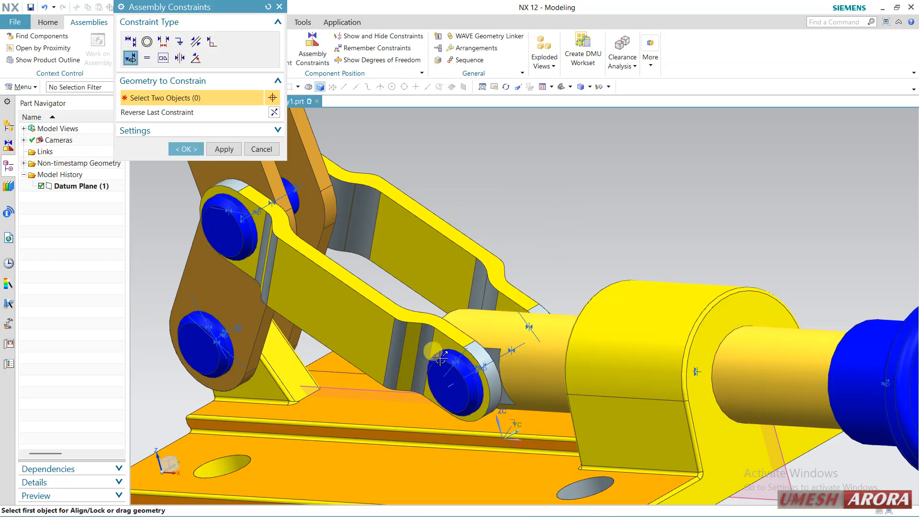
click(201, 156)
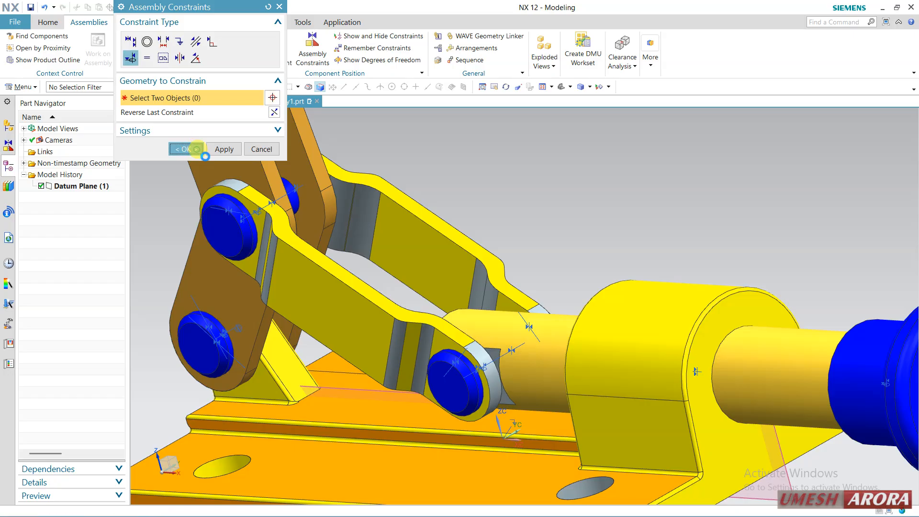
Set the collision action to None and move the copied large rivet about 22 along YC, beyond the far link
click(447, 386)
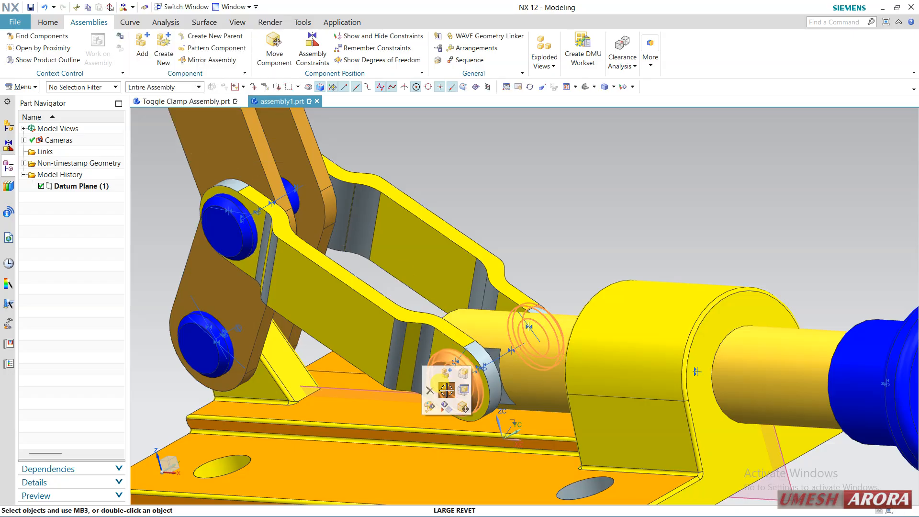
click(462, 406)
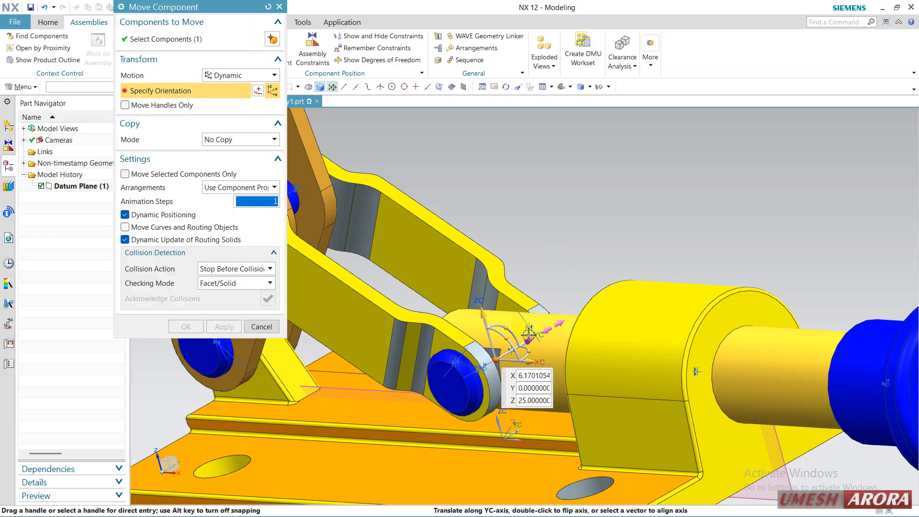
drag(529, 334, 548, 322)
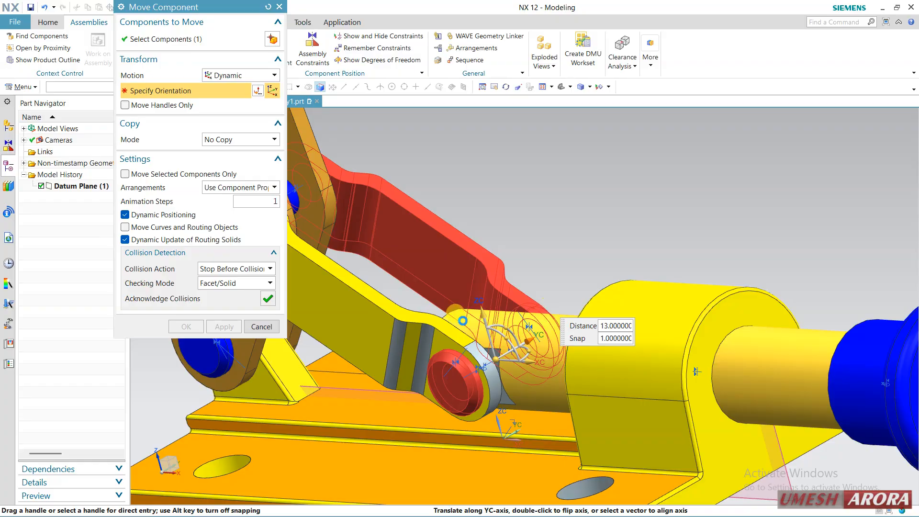
click(207, 269)
click(208, 281)
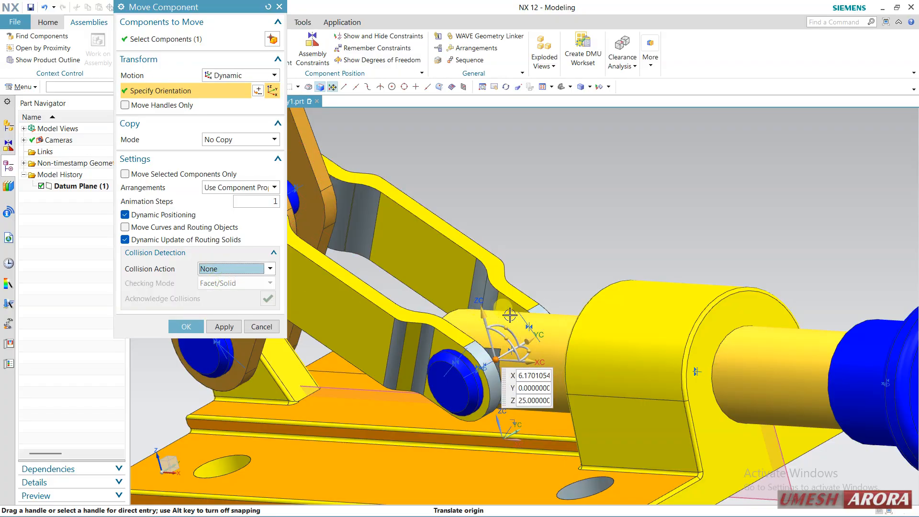
drag(527, 336, 581, 310)
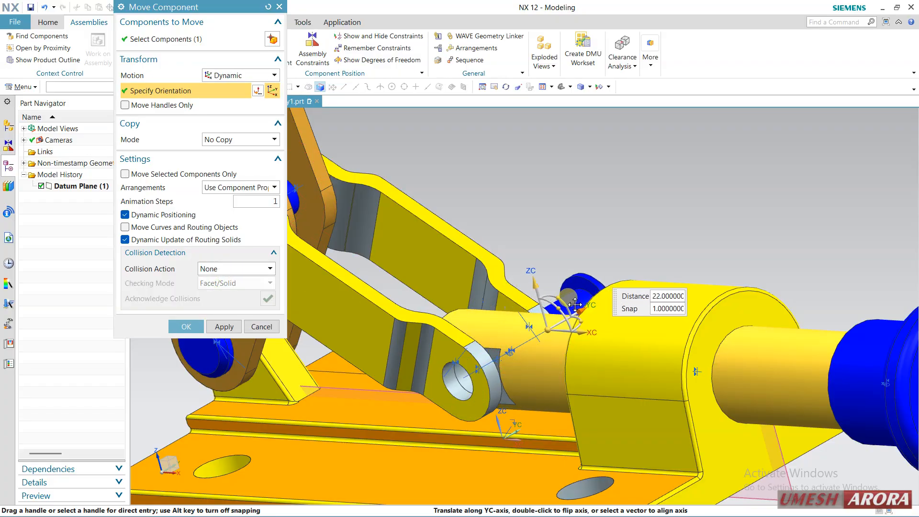
click(179, 330)
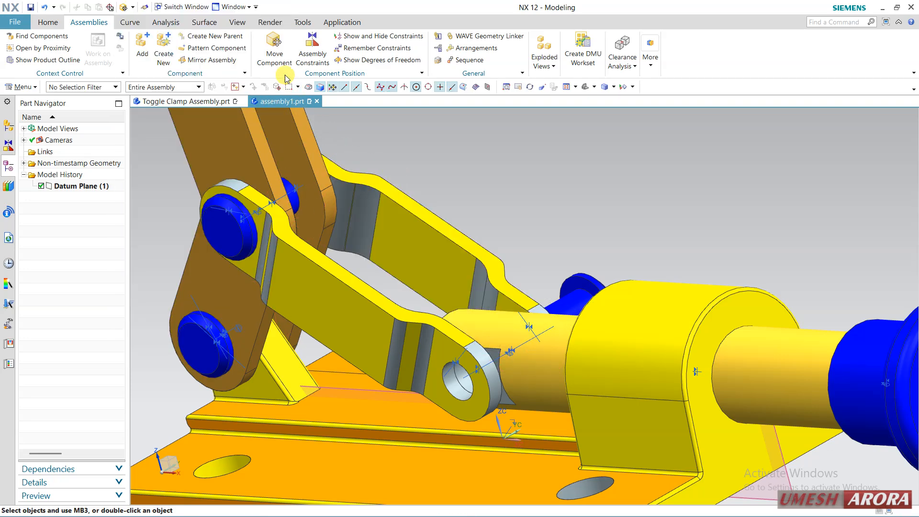
Add a Touch constraint between the copied large rivet head's inner face and the far link's outer face, and finish the constraints
click(312, 49)
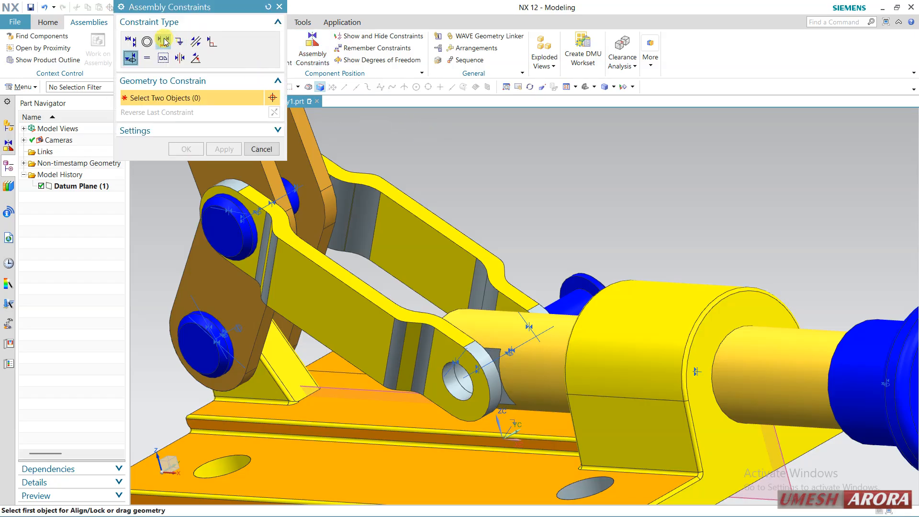
click(130, 42)
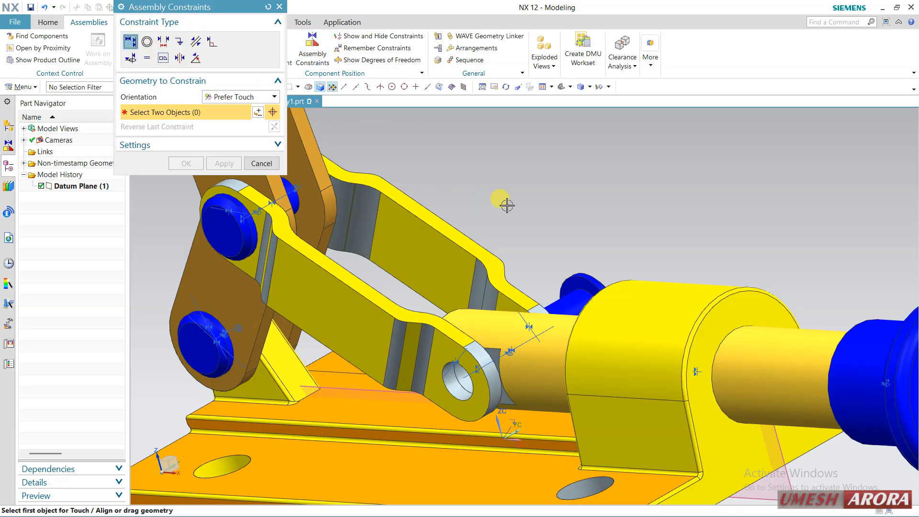
click(575, 292)
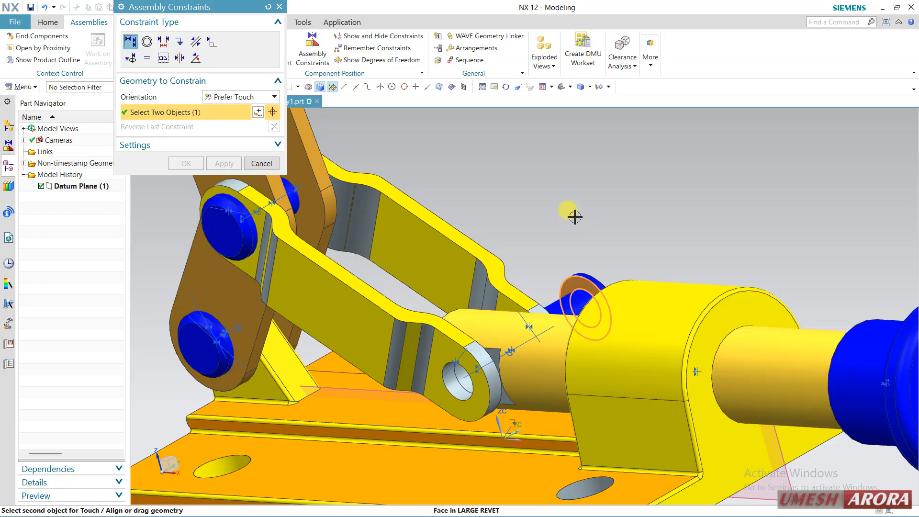
middle_drag(575, 217, 585, 240)
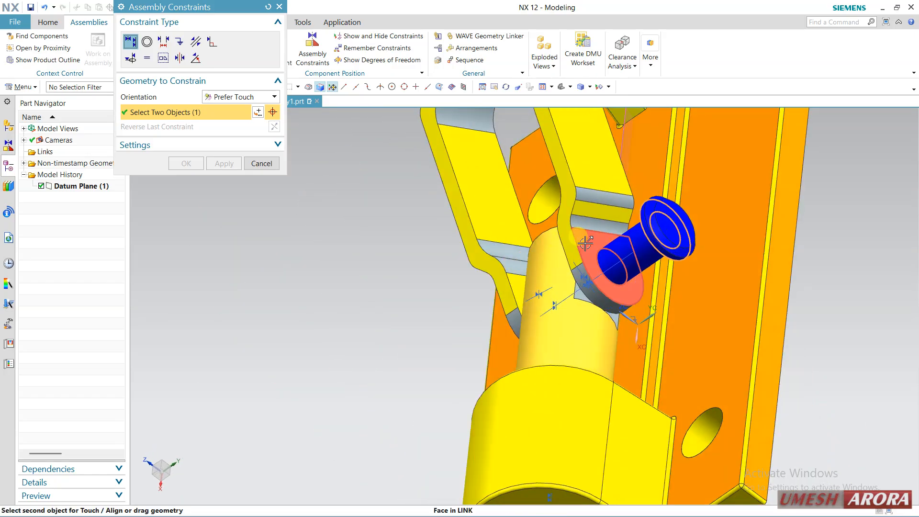
click(585, 243)
click(185, 163)
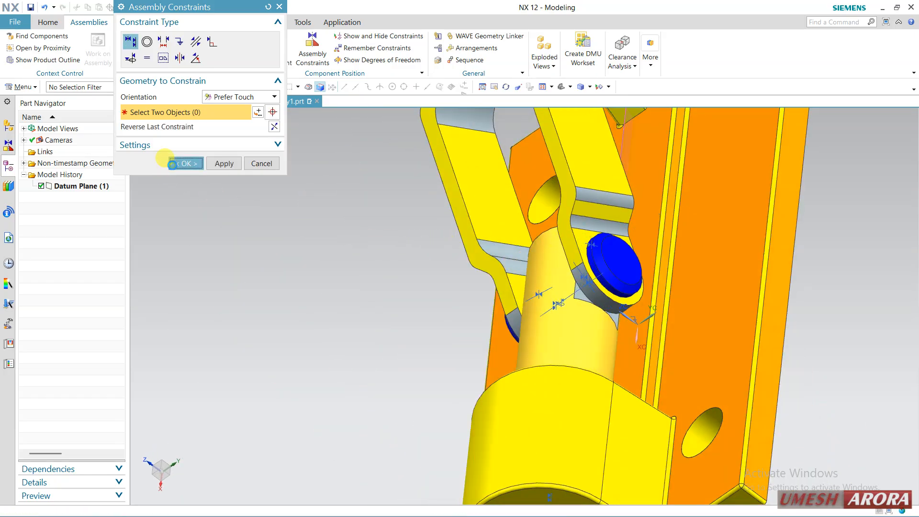
Fit the whole assembly in view and show its component tree with the Constraints group collapsed
key(ctrl+f)
middle_drag(328, 267, 517, 294)
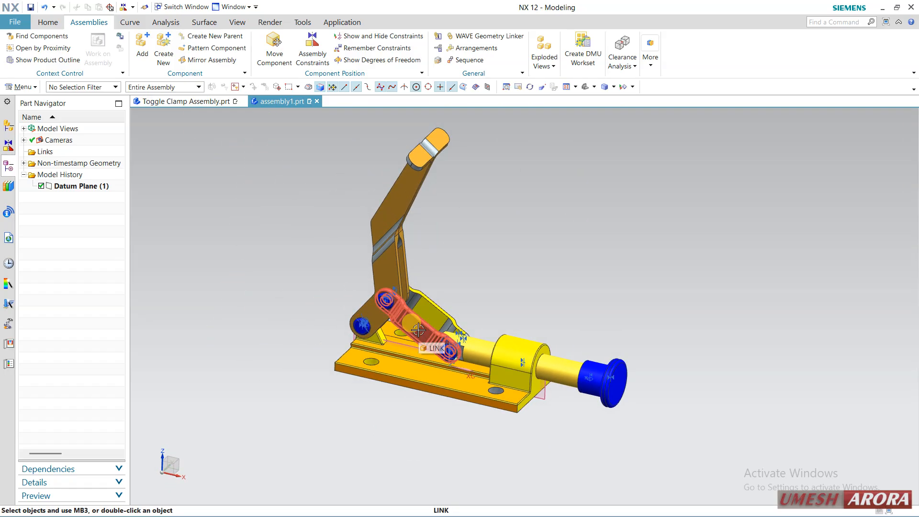
scroll(418, 330, up, 1)
shift+middle_drag(285, 249, 289, 277)
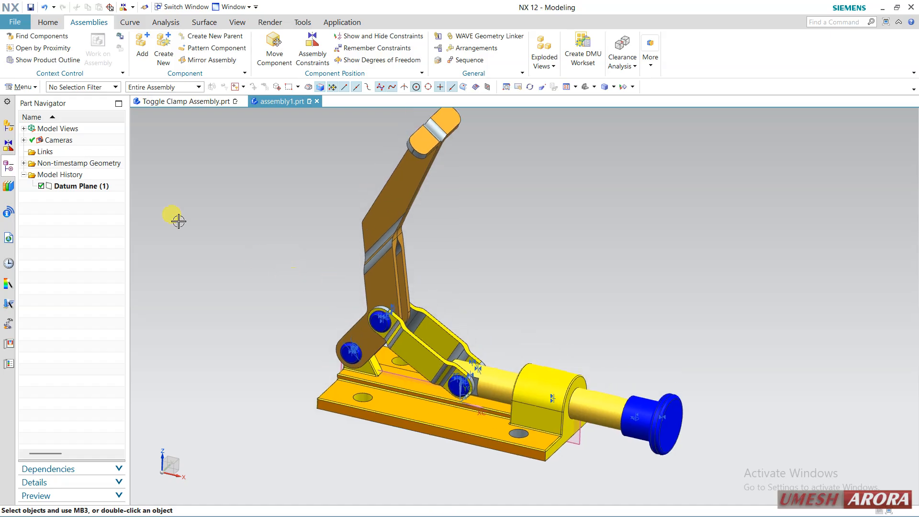
click(13, 128)
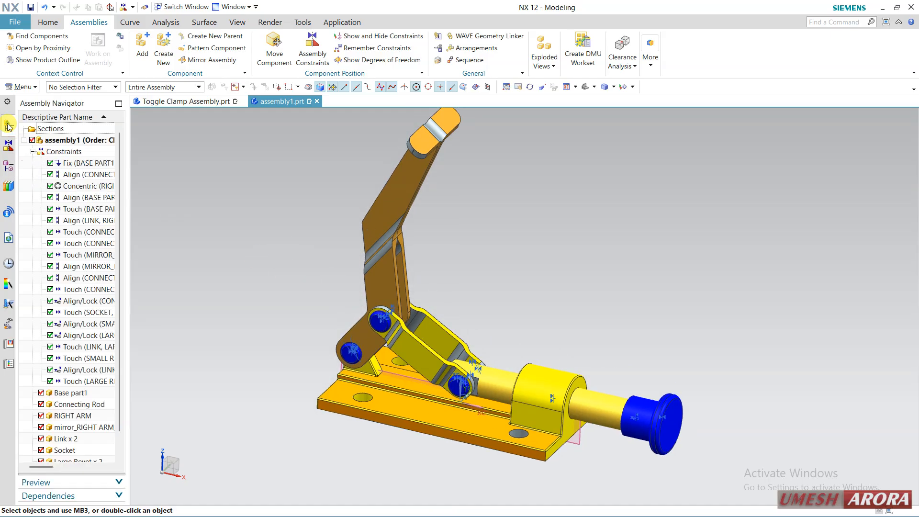
click(33, 152)
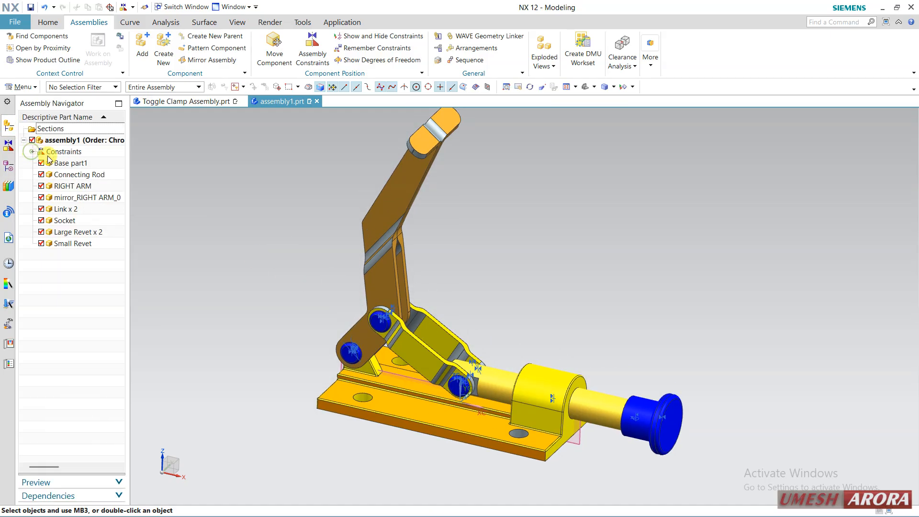
Highlight the Small Revet, Large Revet x 2 and Link x 2 entries in turn to locate them in the model
click(77, 244)
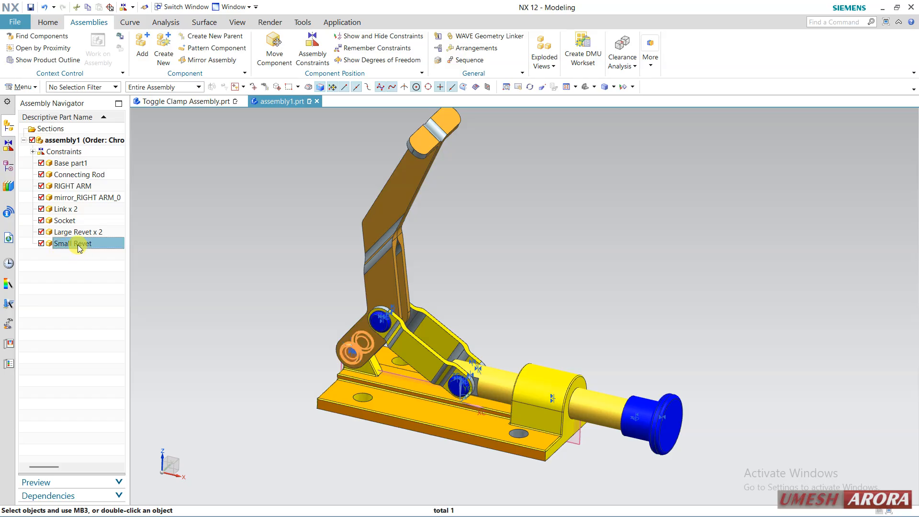
click(74, 256)
click(75, 233)
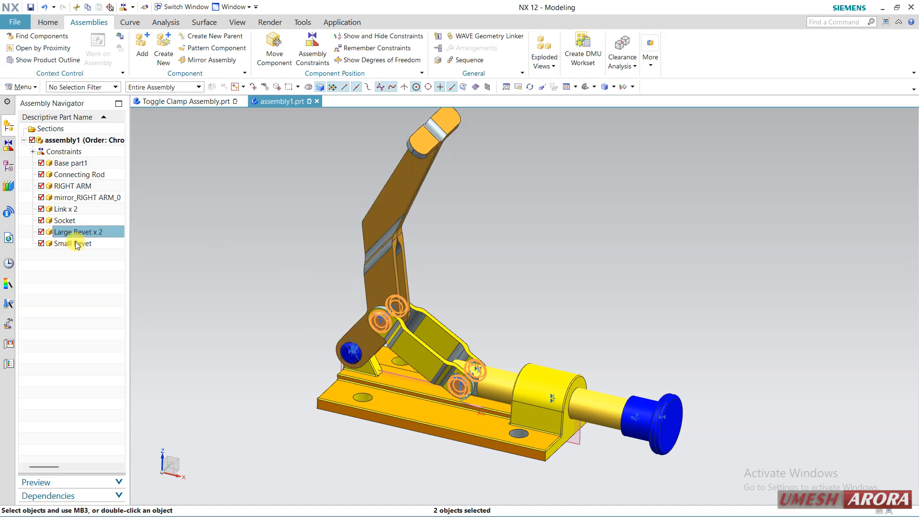
click(70, 211)
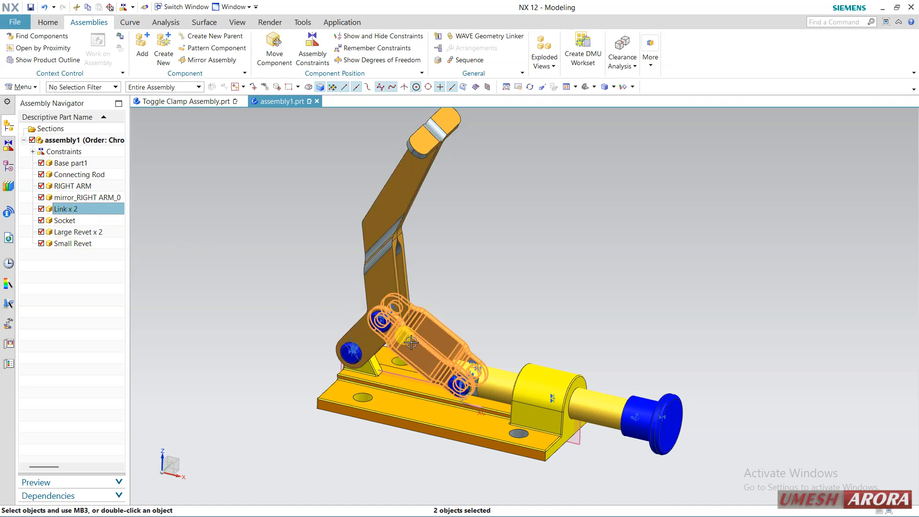
Unpack the Large Revet x 2 entry into separate components in the assembly tree
click(77, 232)
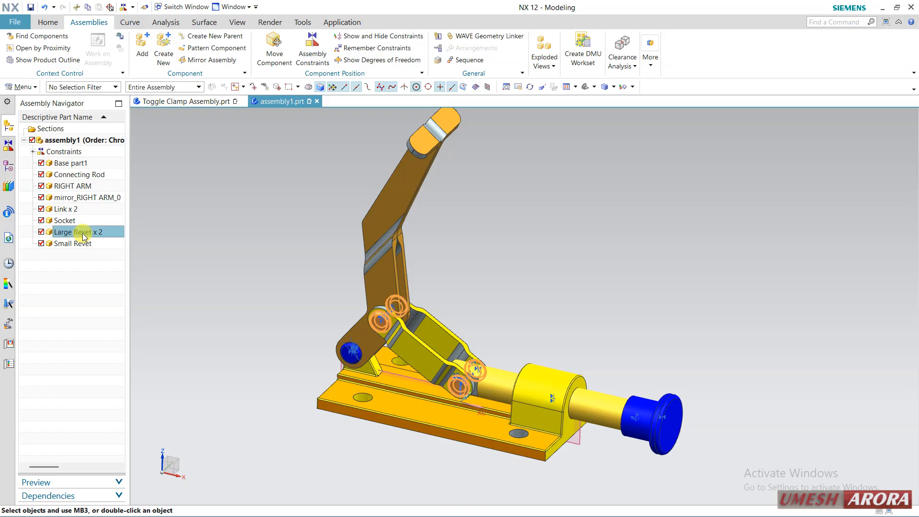
right_click(84, 234)
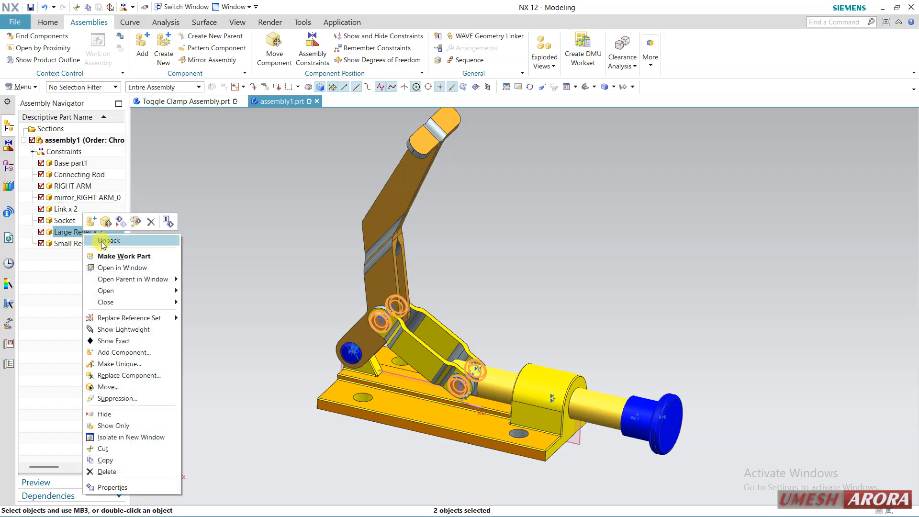
click(102, 241)
Highlight each separate Large Revet entry in turn to identify which rivet in the model it represents
click(73, 255)
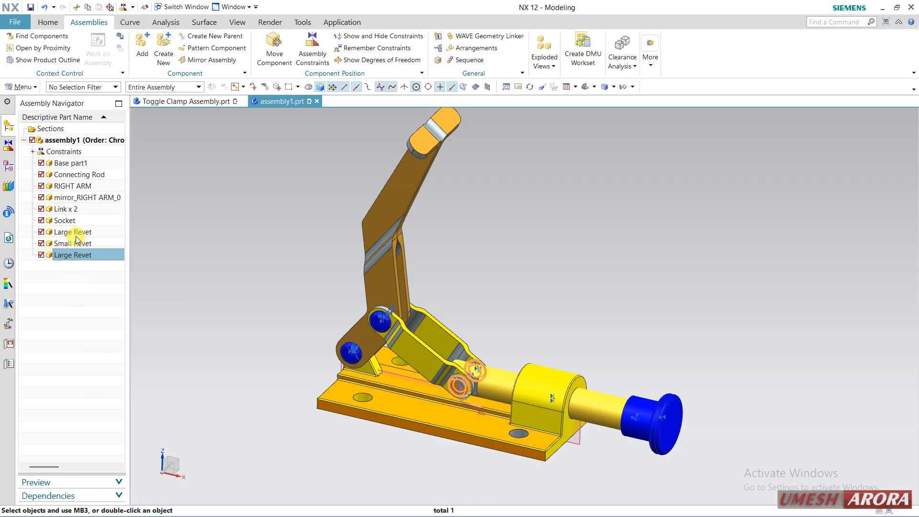
click(76, 232)
click(76, 256)
click(81, 235)
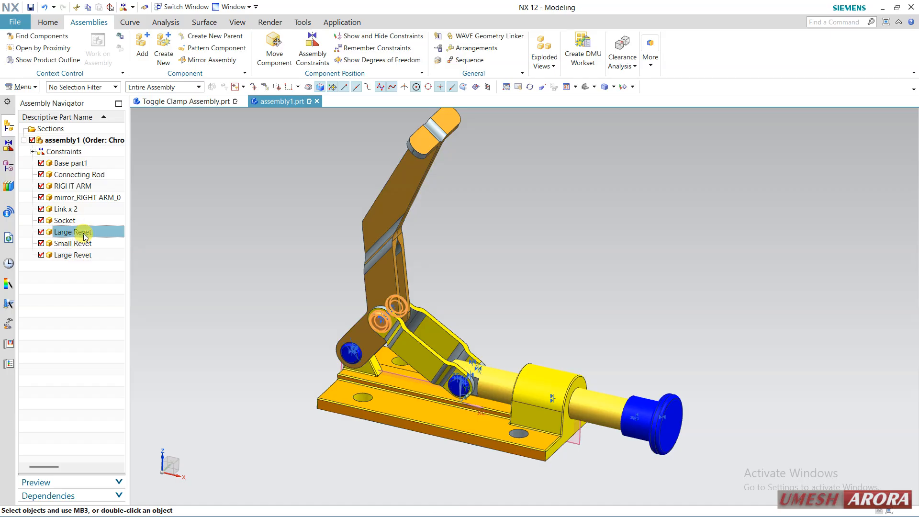
click(82, 256)
click(61, 287)
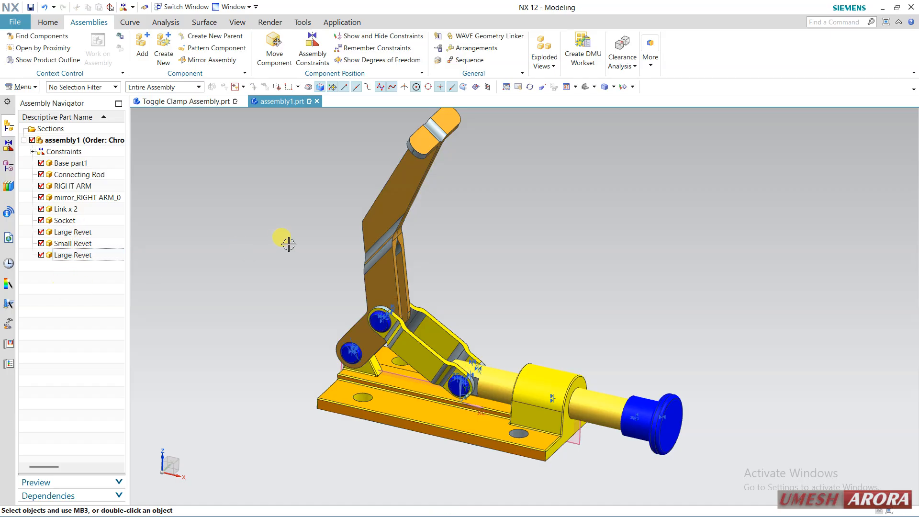
shift+middle_drag(287, 243, 311, 254)
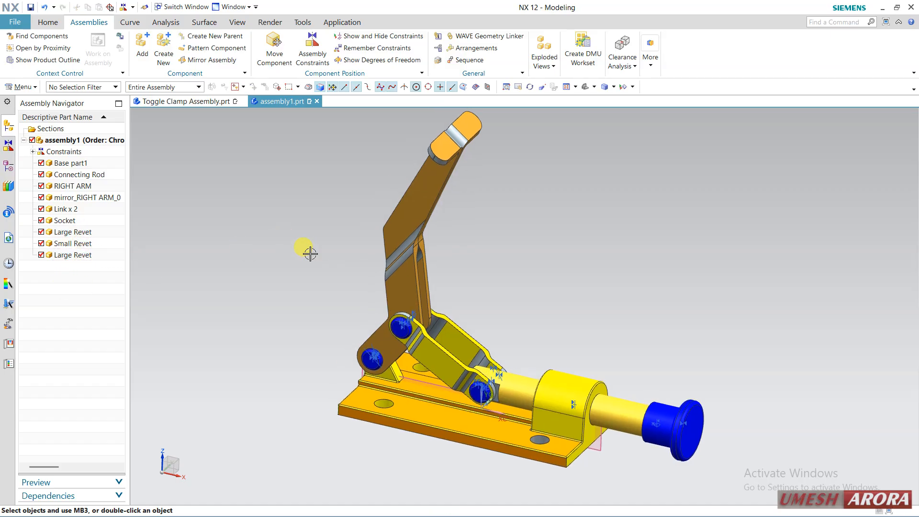
click(75, 256)
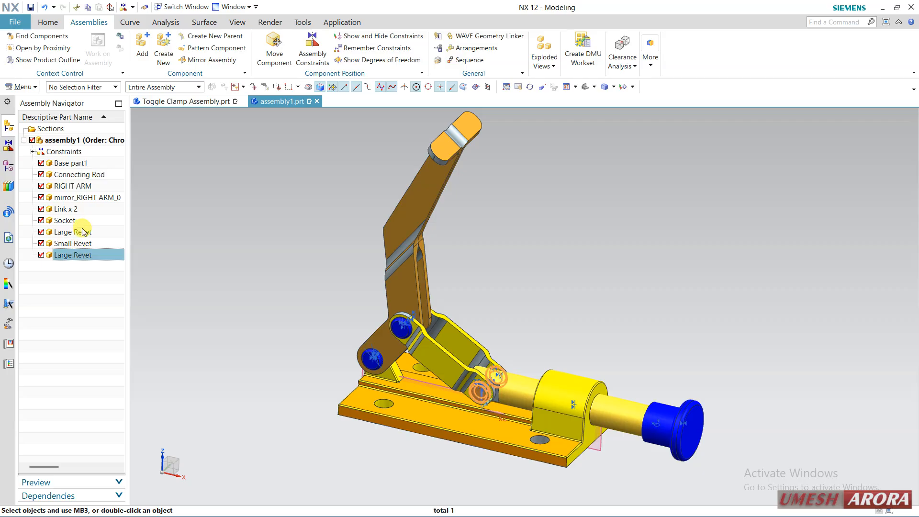
Select the Large Revet joining the links to the connecting rod and move it along ZC to about Z 41
click(83, 233)
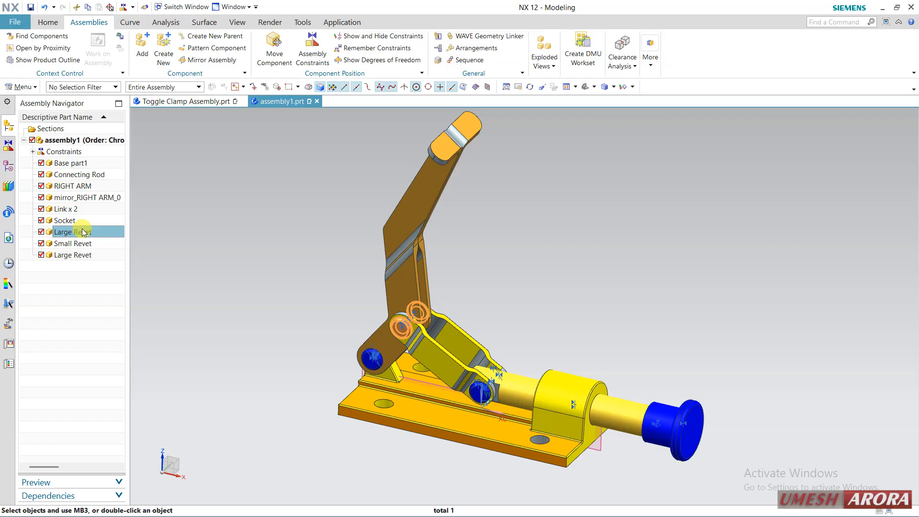
click(87, 255)
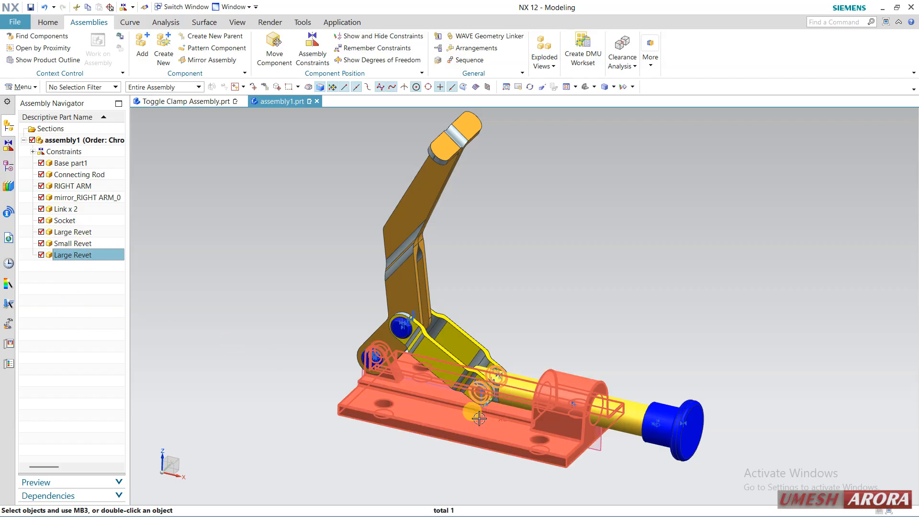
scroll(478, 389, up, 2)
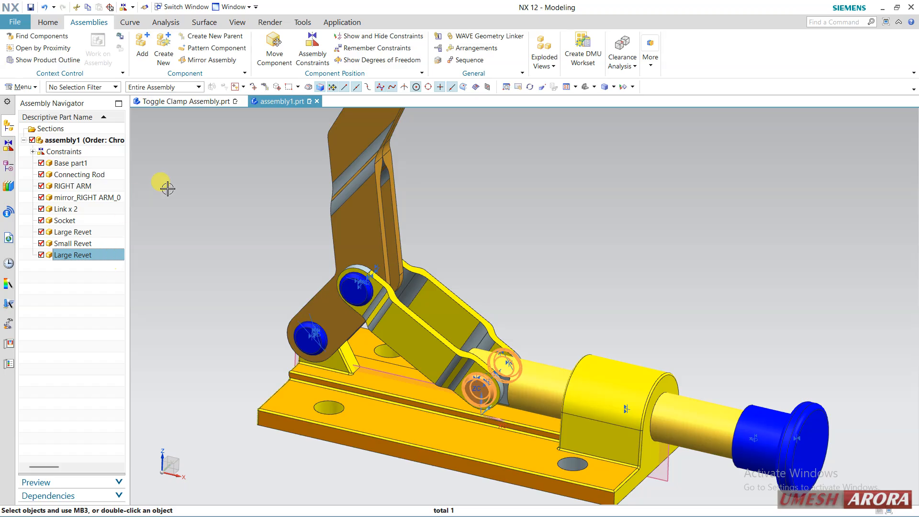
click(274, 47)
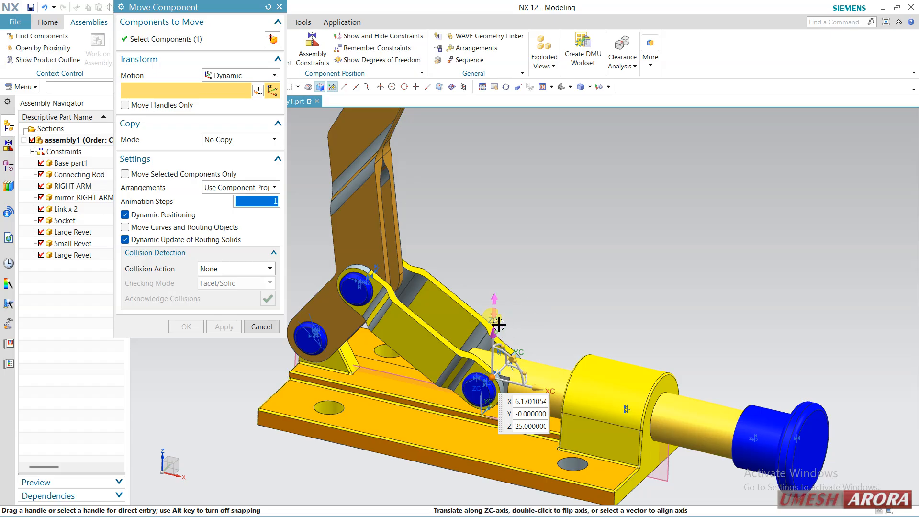
drag(498, 325, 556, 310)
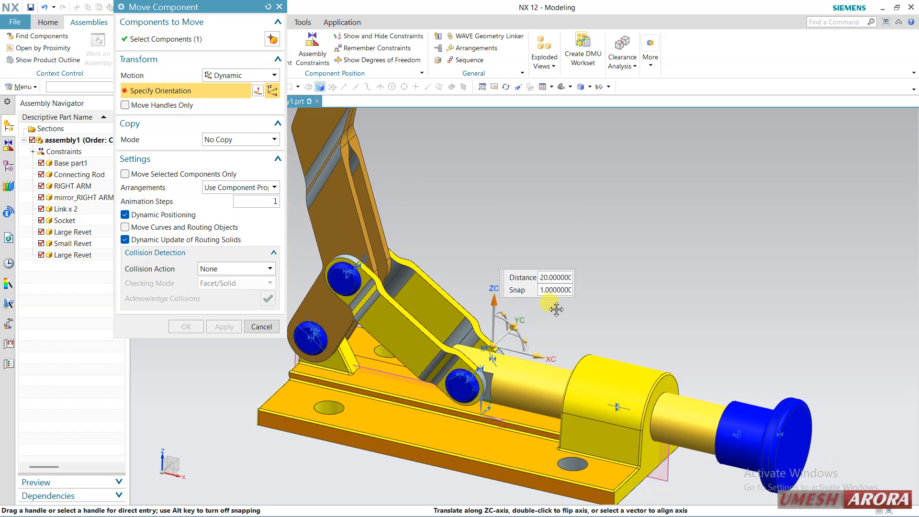
Create a copy of the selected Large Revet and place it above the assembly at about Z 104
click(246, 140)
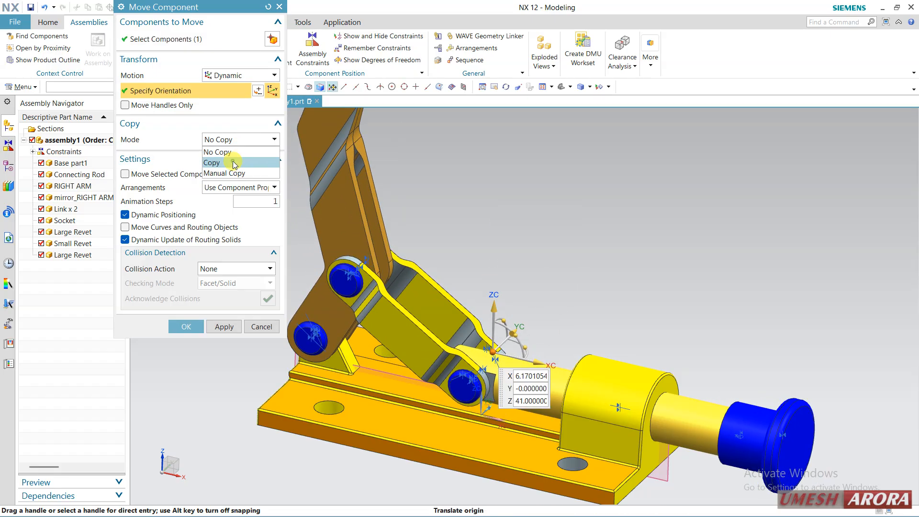
click(234, 163)
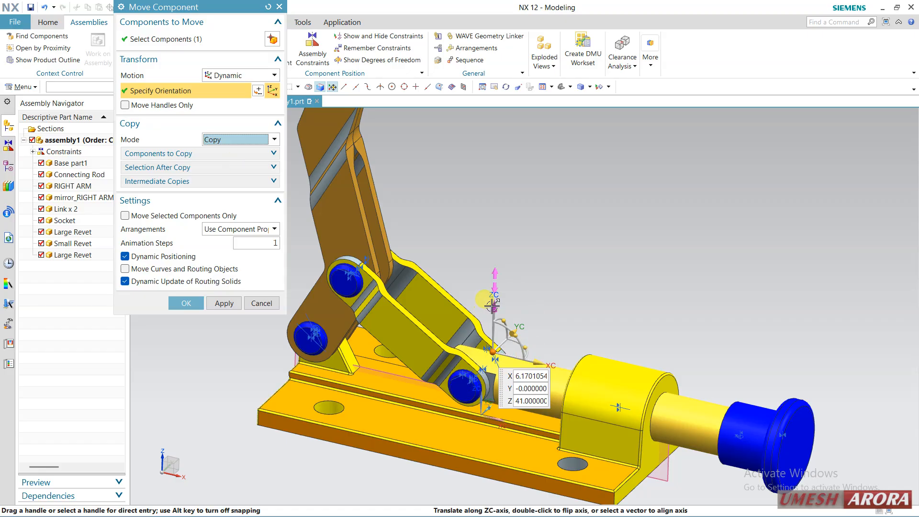
drag(493, 314, 497, 203)
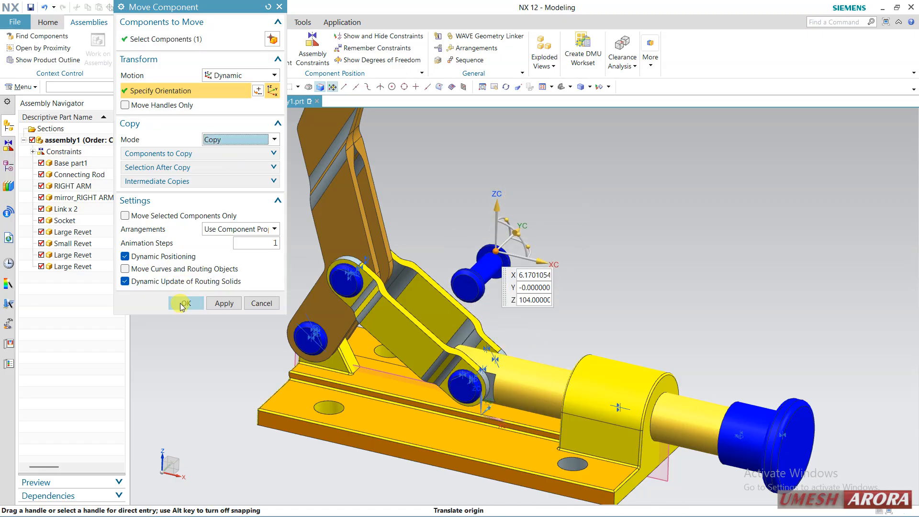
click(182, 302)
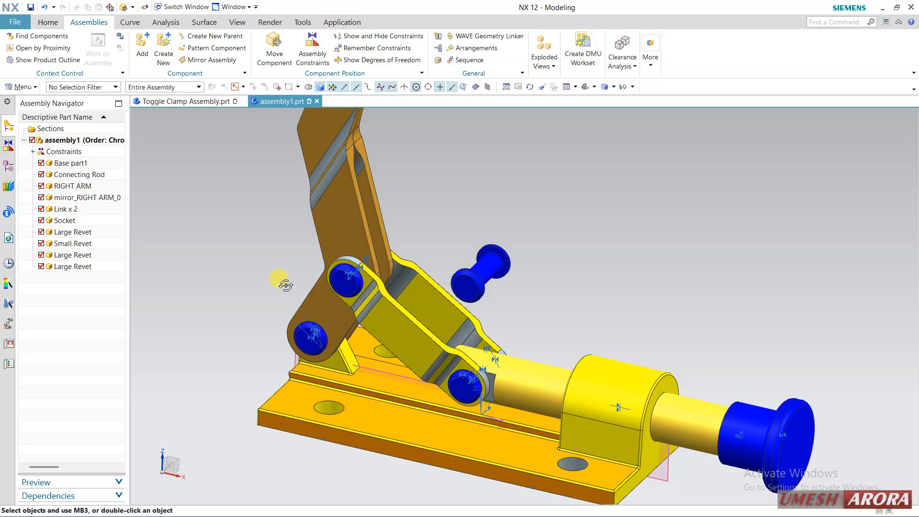
Open the copied Large Revet above the assembly as a part in its own window
middle_drag(283, 281, 285, 286)
click(475, 283)
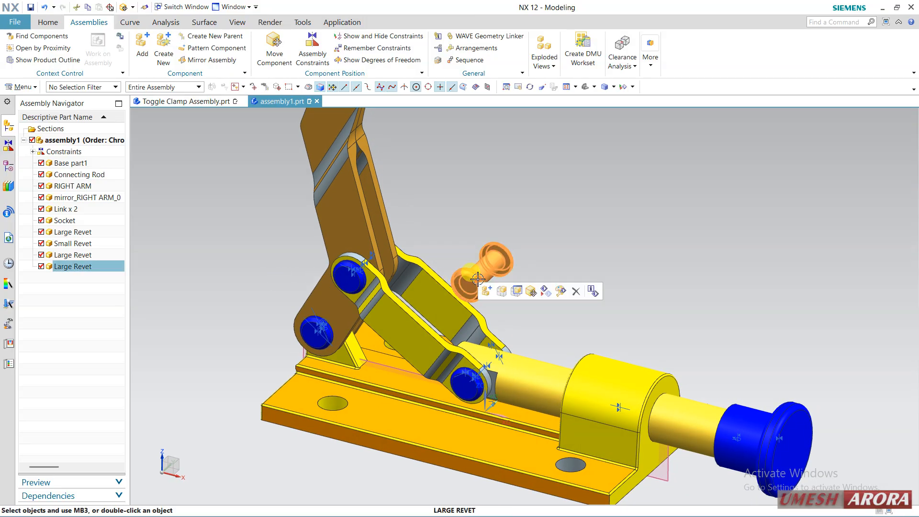
right_click(489, 283)
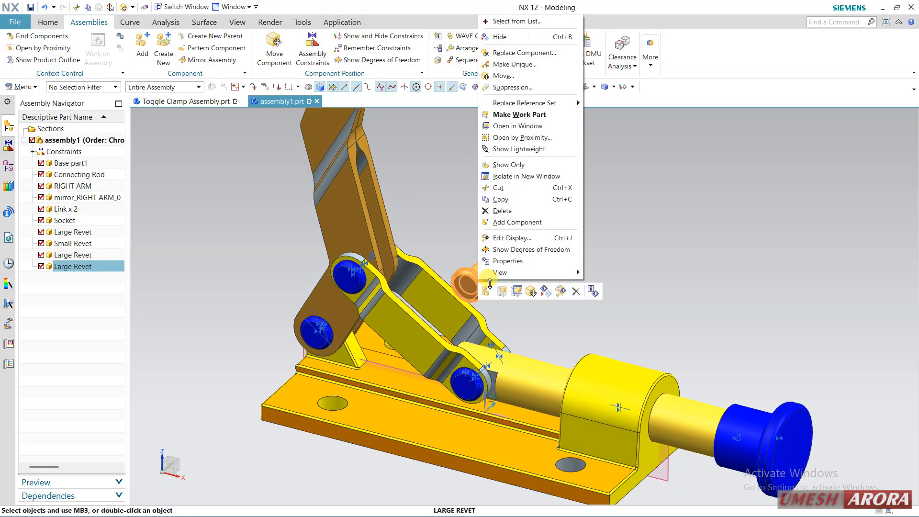
click(518, 291)
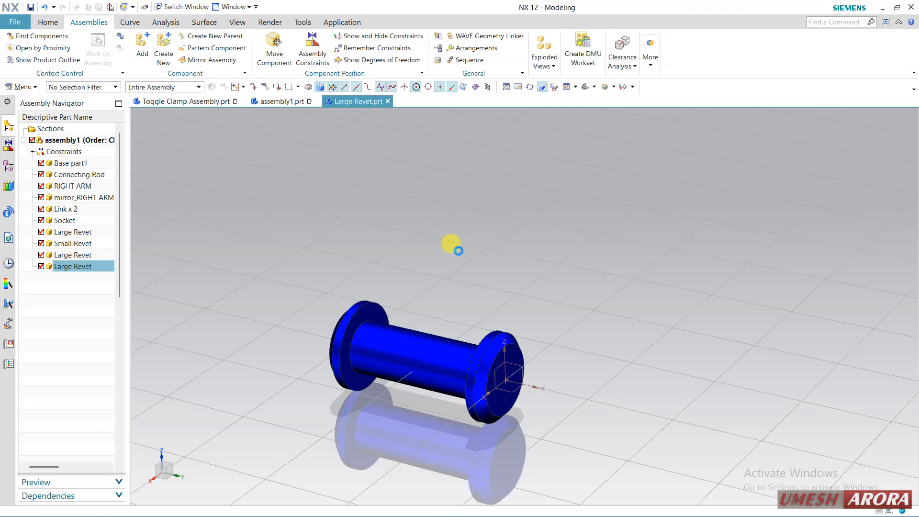
Change the Large Revet's display color to light blue from the Vibrant palette, keeping its automatically colored faces selected
click(434, 365)
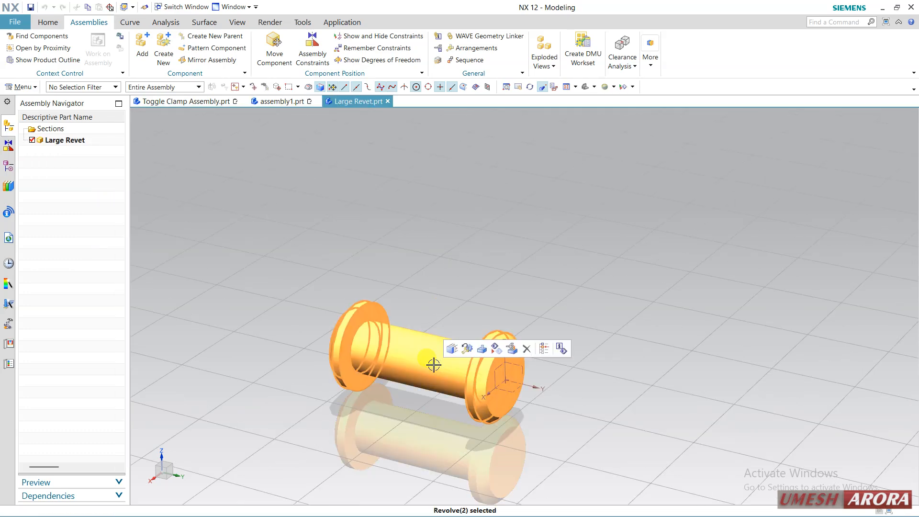
key(ctrl+j)
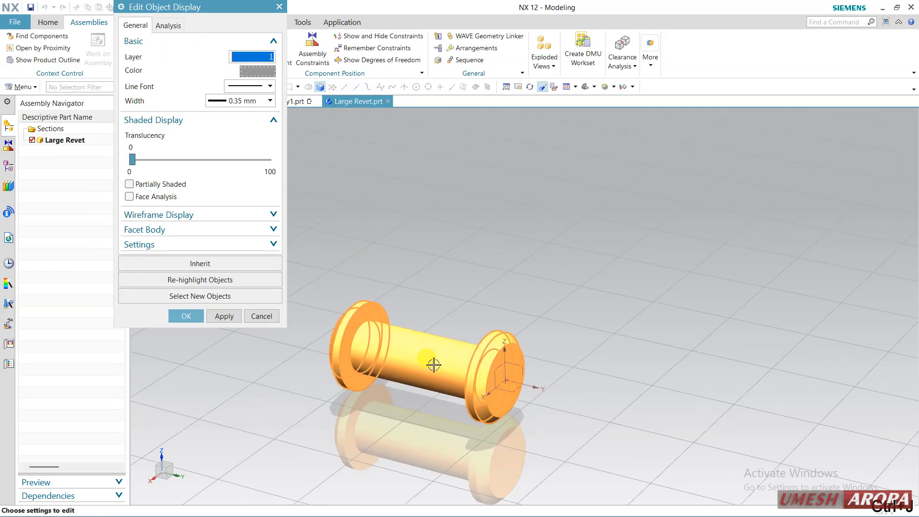
click(259, 74)
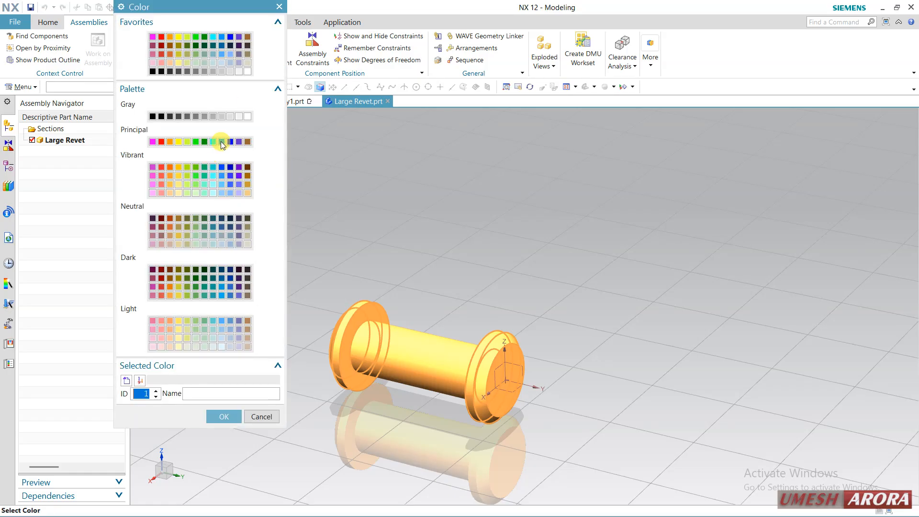
click(221, 193)
click(223, 418)
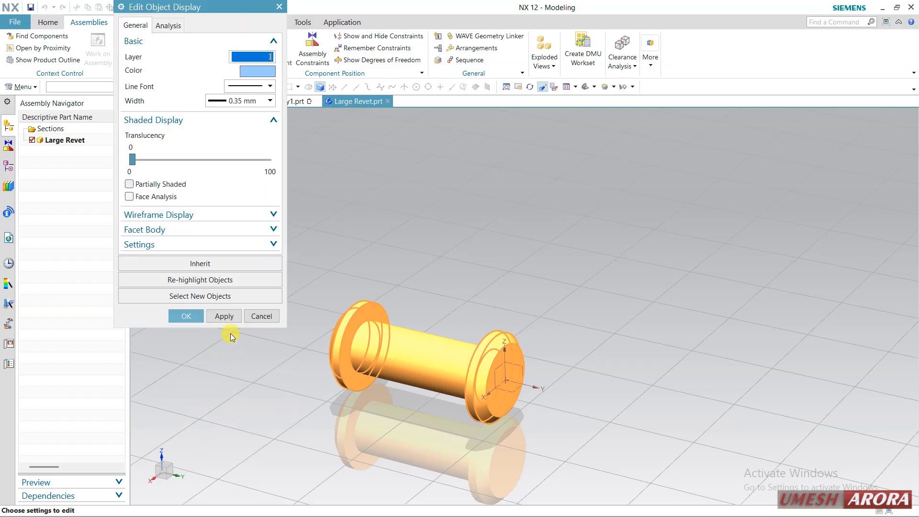
click(229, 317)
click(389, 299)
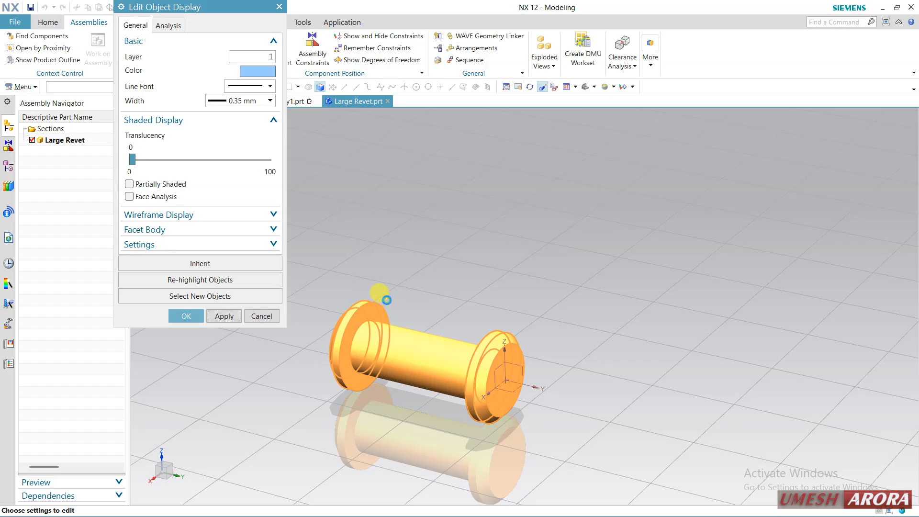
click(224, 318)
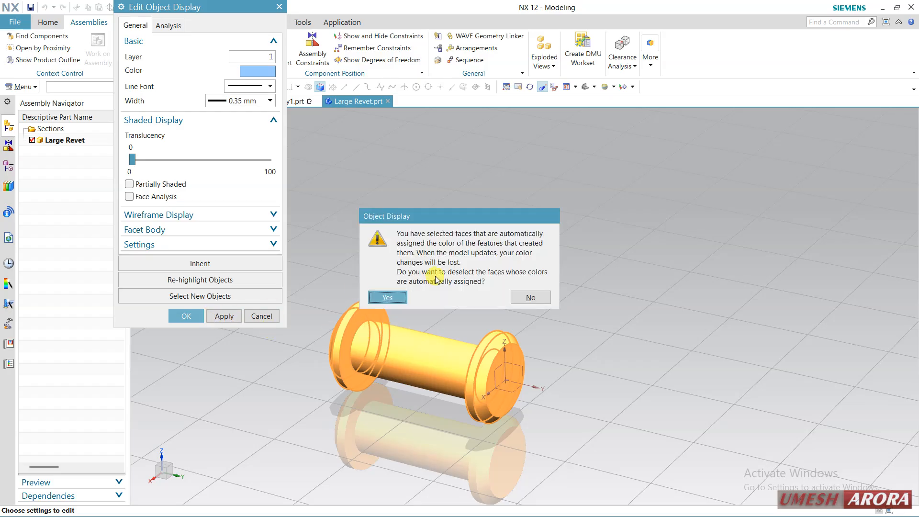
click(522, 298)
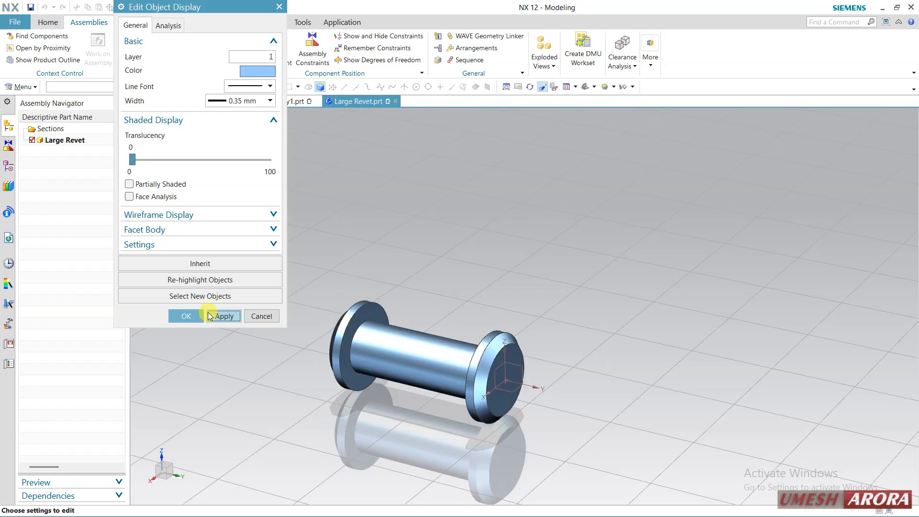
click(183, 317)
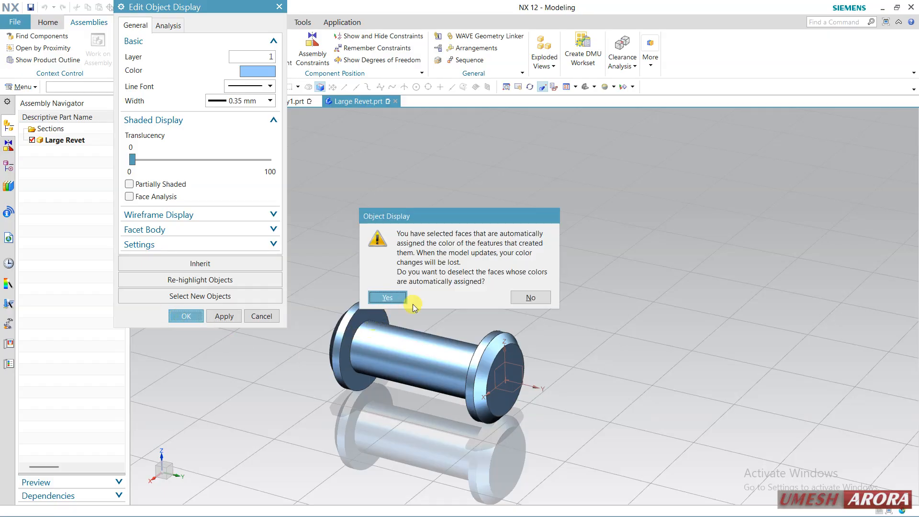
click(529, 299)
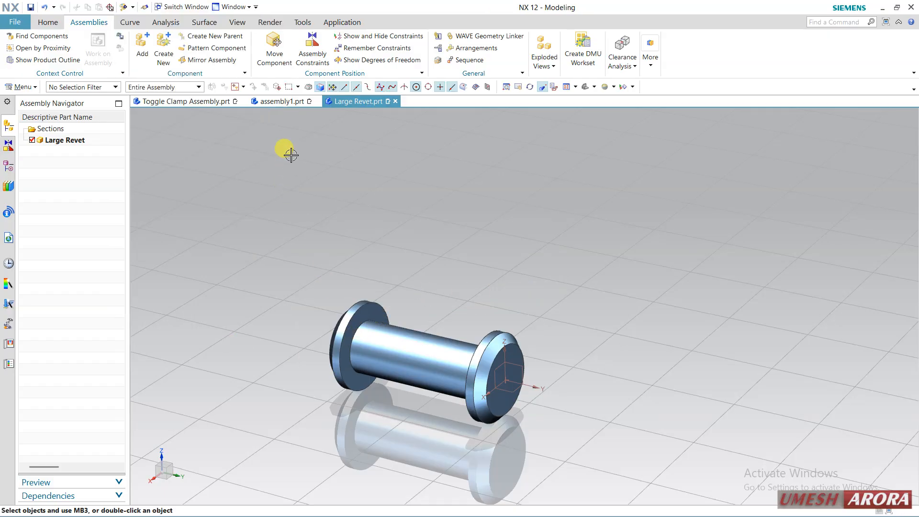
Check the rivet color in assembly1 and return to the Large Revet part's model history
click(288, 106)
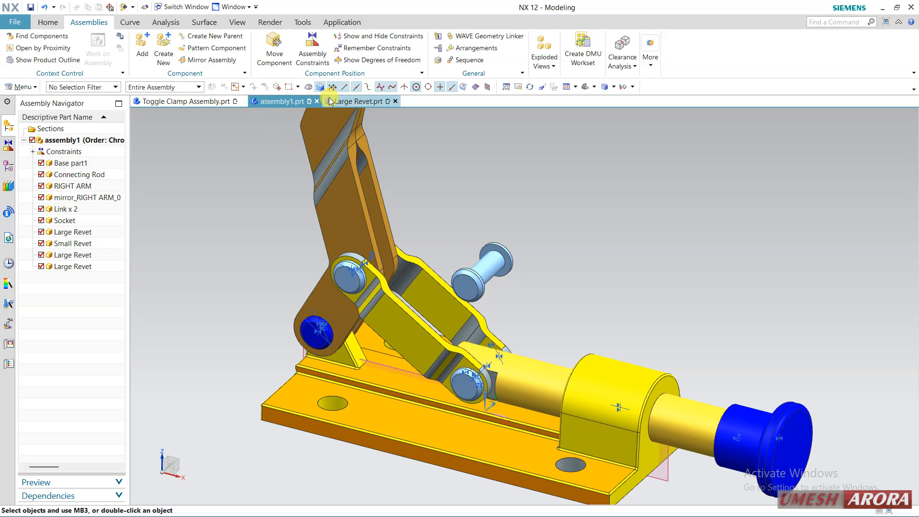
click(358, 102)
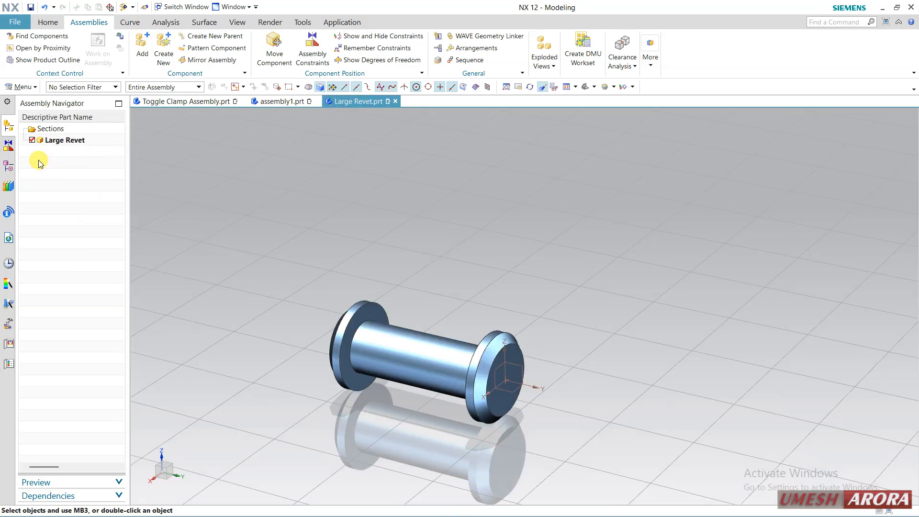
click(8, 165)
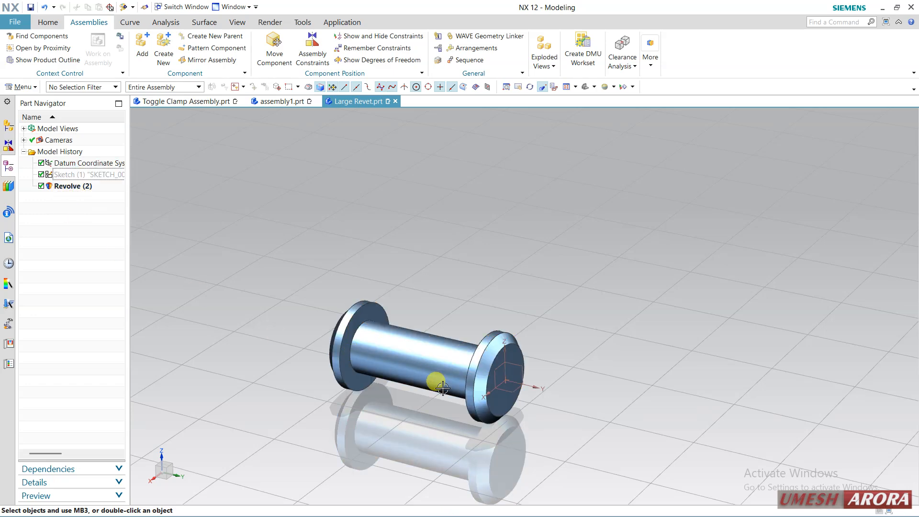
Delete the chamfered outer faces on both heads of the Large Revet with Delete Face
scroll(443, 388, up, 1)
click(57, 23)
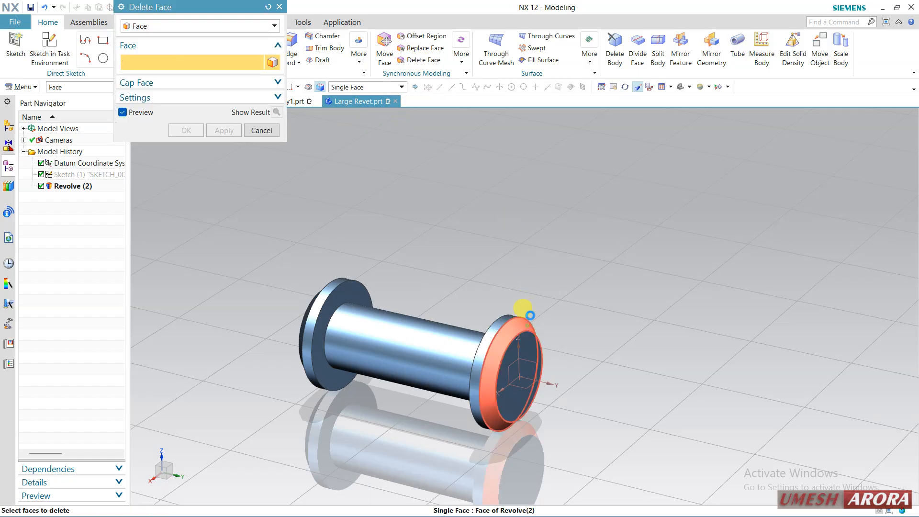
click(530, 316)
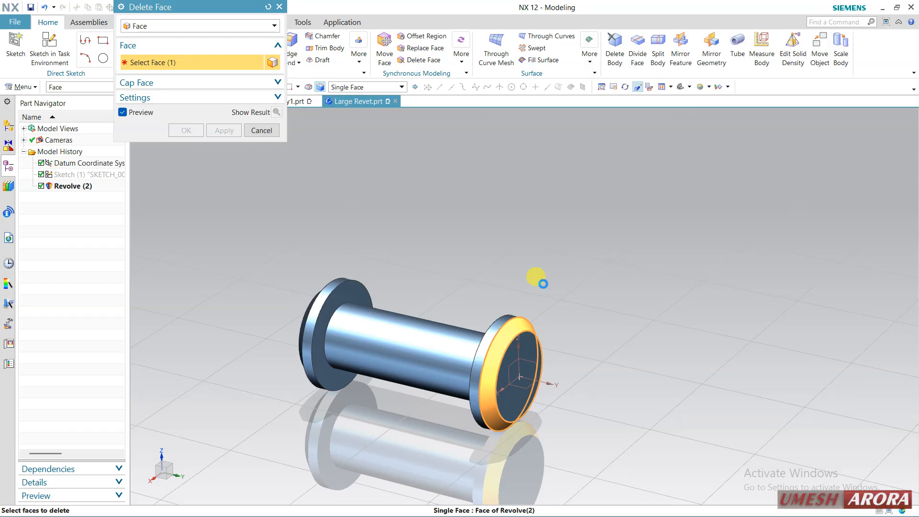
middle_drag(419, 269, 400, 277)
click(315, 281)
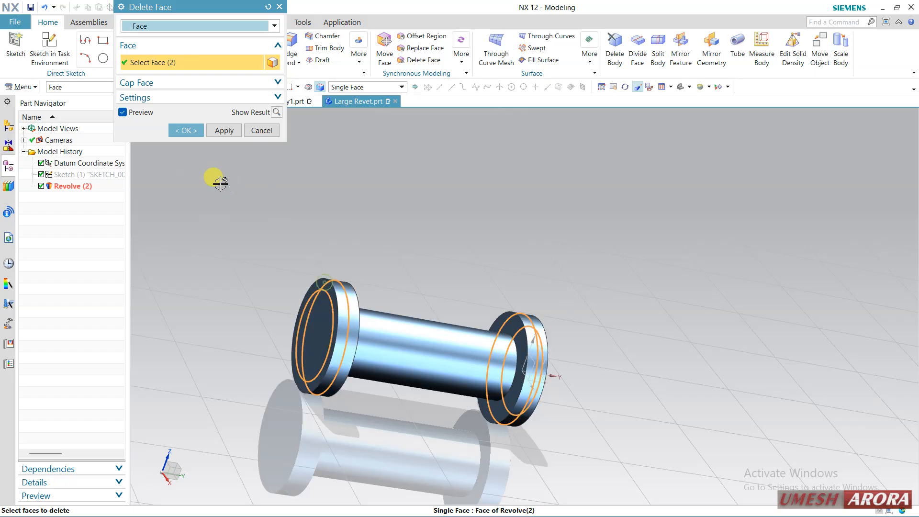
click(187, 131)
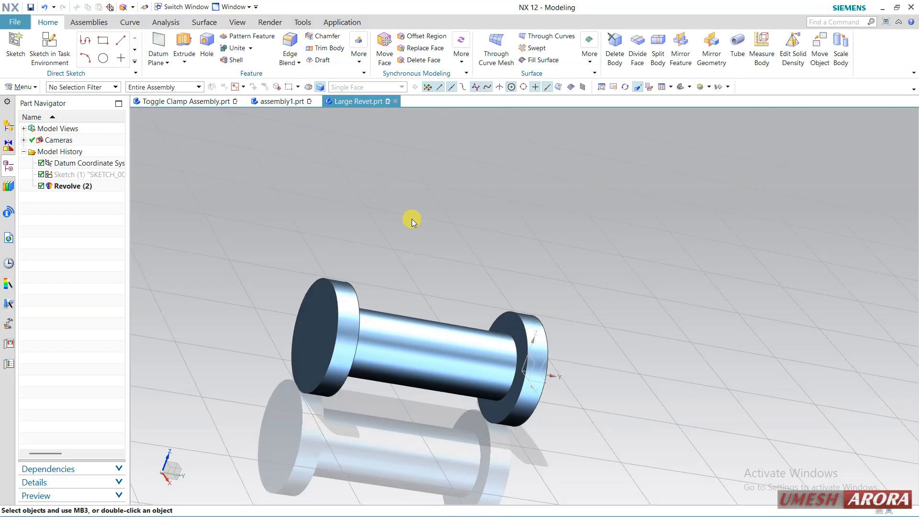
Inspect the edited rivet heads in the part and on the rivets in assembly1
middle_drag(411, 217, 384, 249)
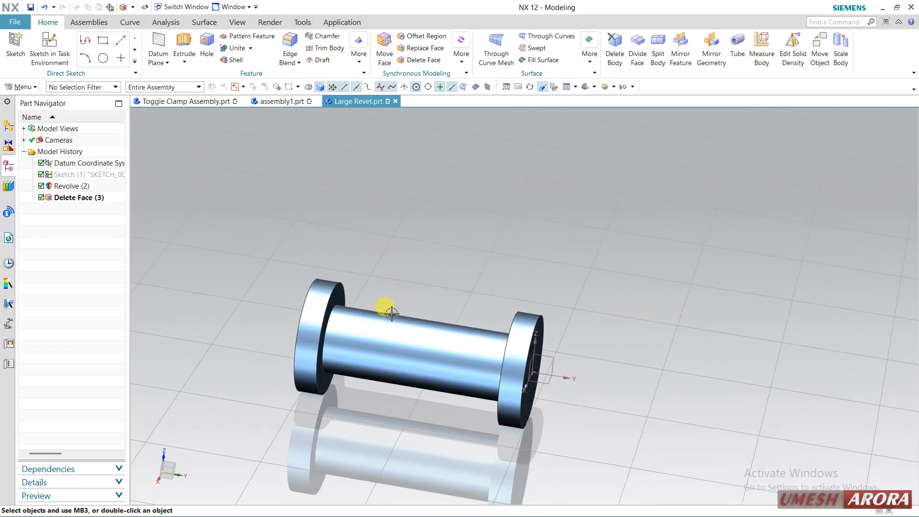
click(270, 101)
scroll(467, 386, up, 3)
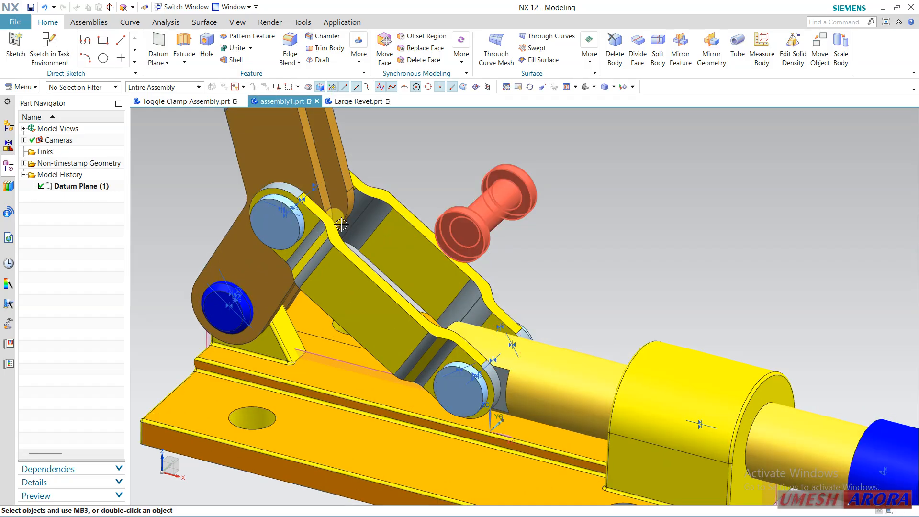
Remove the Delete Face feature from the Large Revet part's model history
click(347, 101)
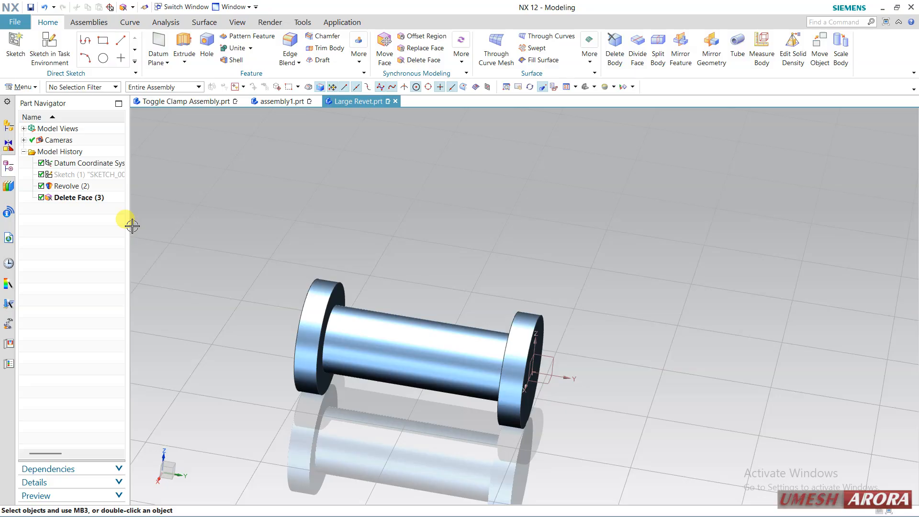
right_click(60, 198)
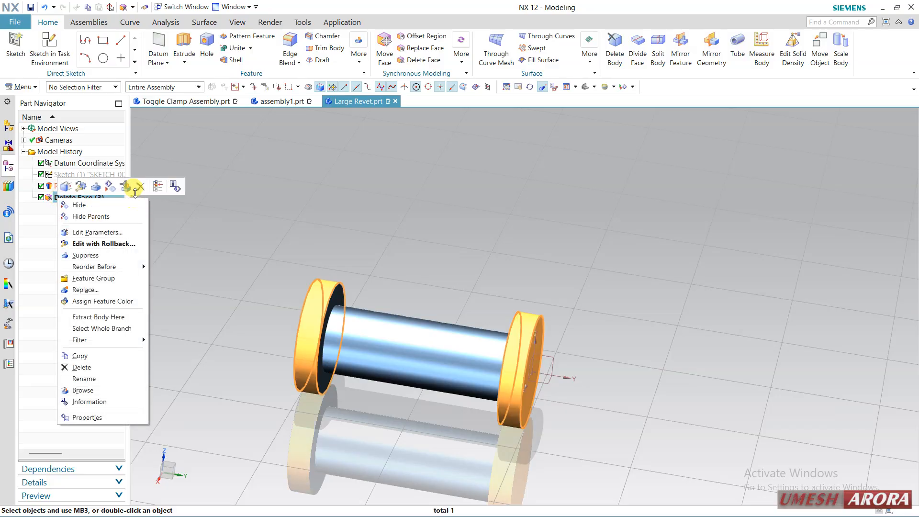
click(139, 187)
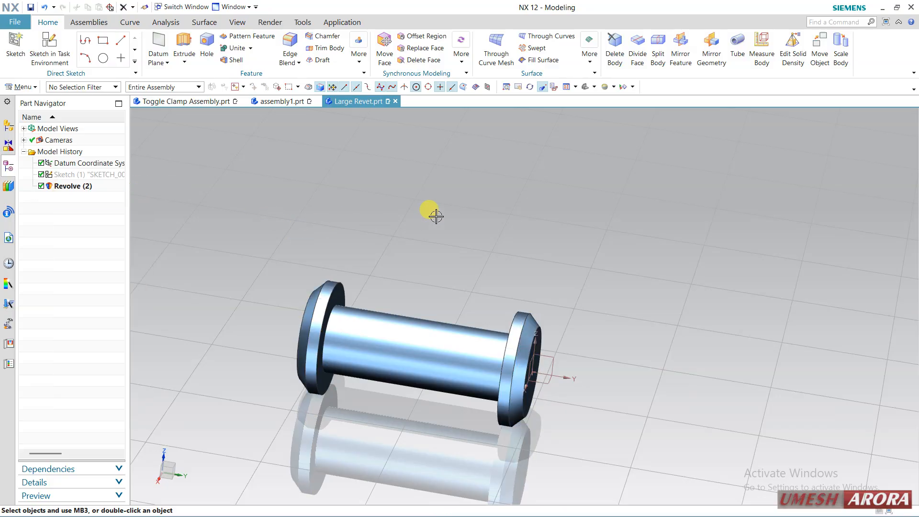
Close the Large Revet part window and return to assembly1
click(396, 101)
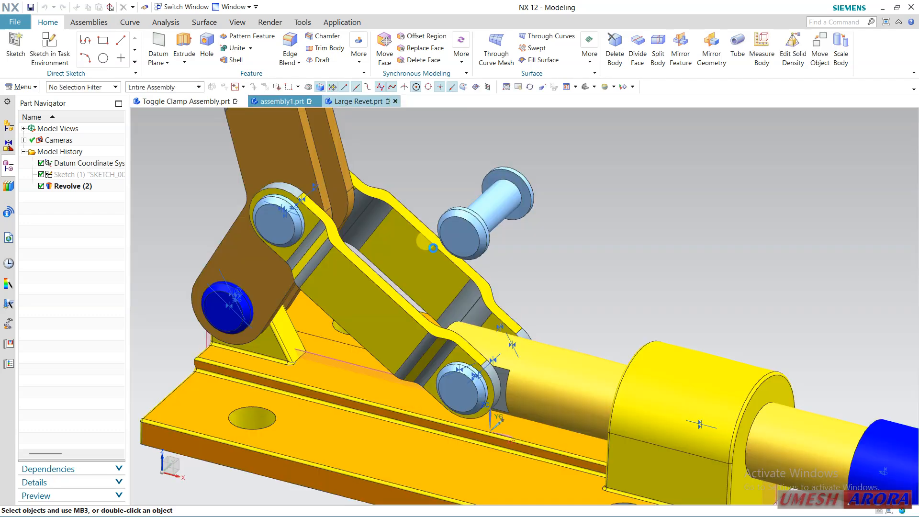
click(474, 224)
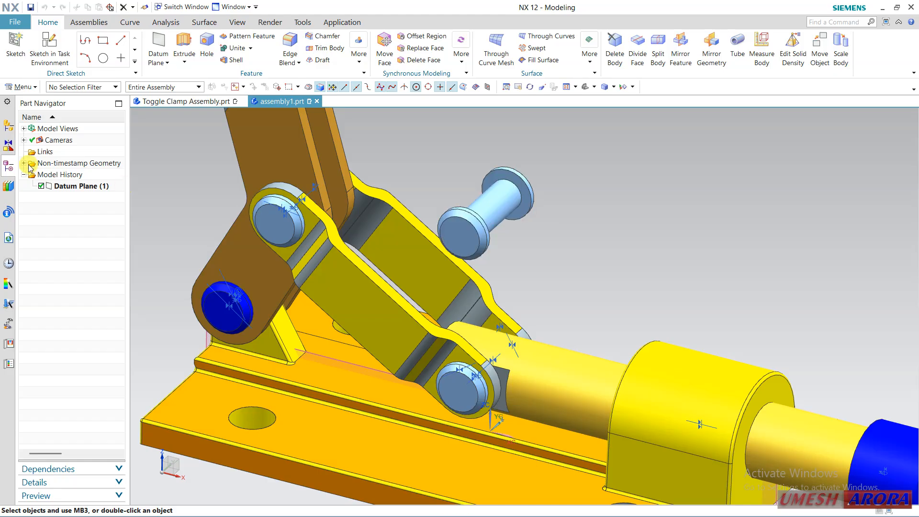
Make the last Large Revet component unique as Large Revet1.prt in the same folder, saving the modified original part
click(8, 131)
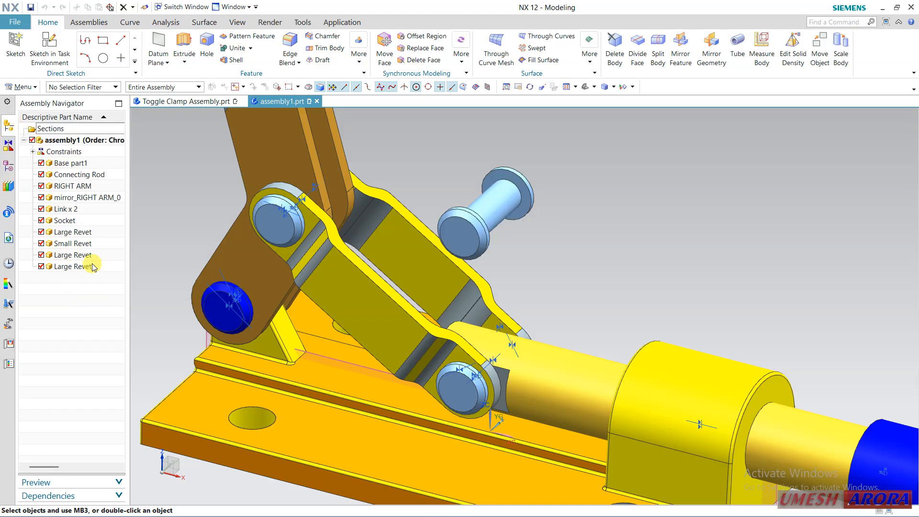
click(72, 266)
right_click(94, 268)
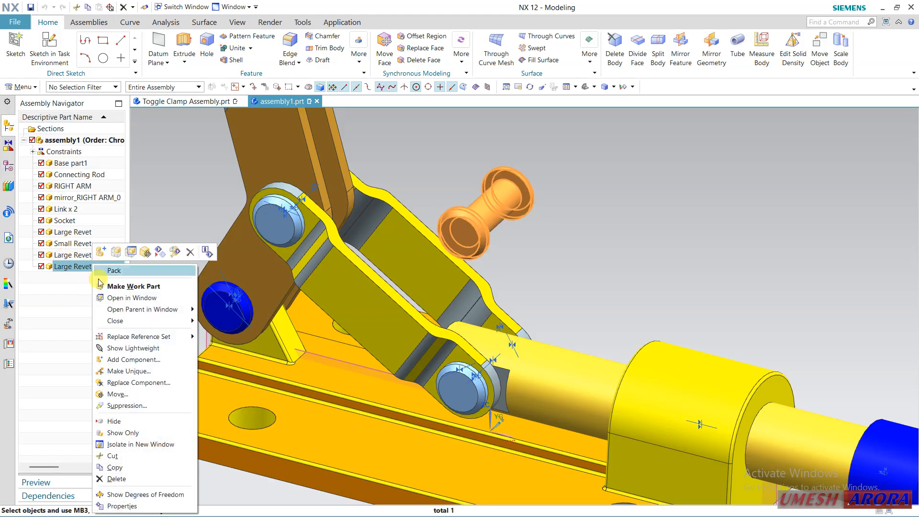
click(130, 372)
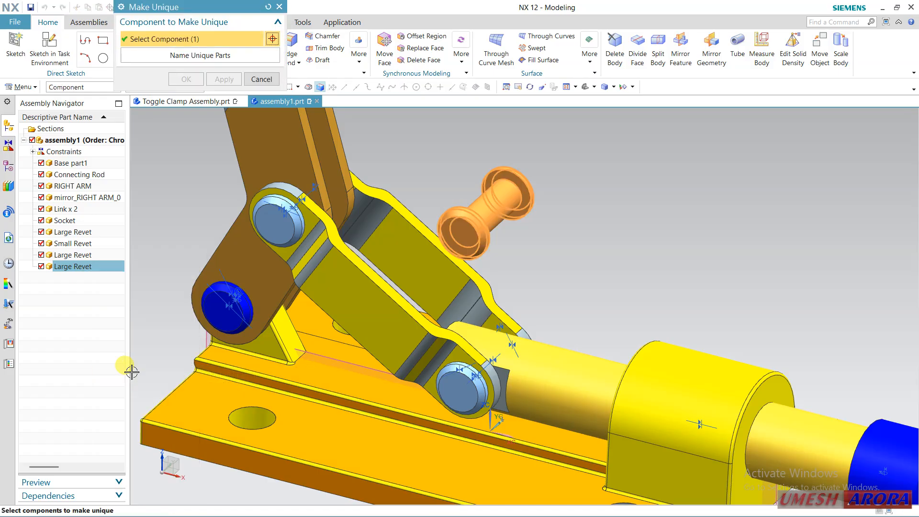
click(221, 57)
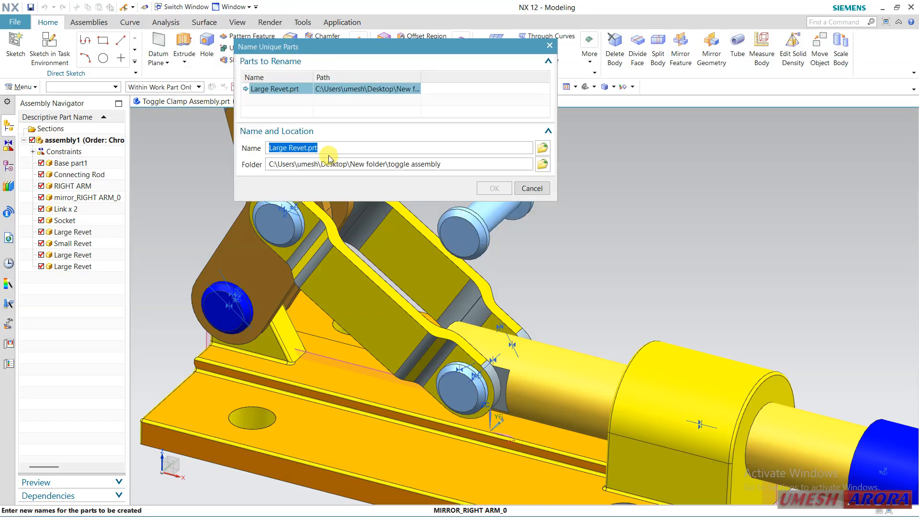
click(307, 149)
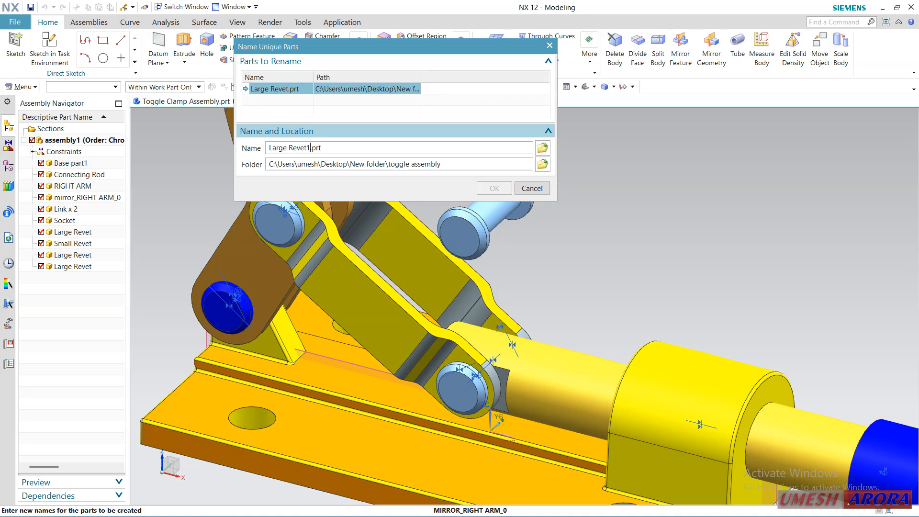
key(Return)
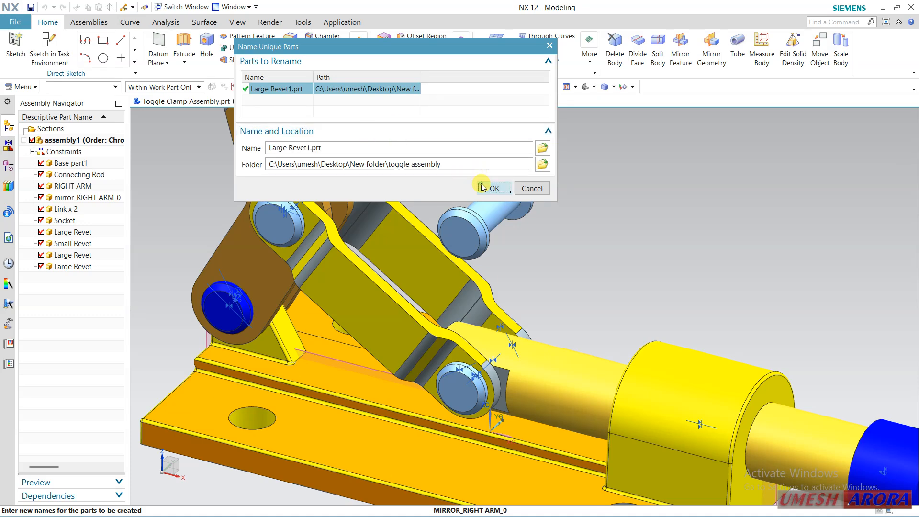
click(483, 188)
click(185, 79)
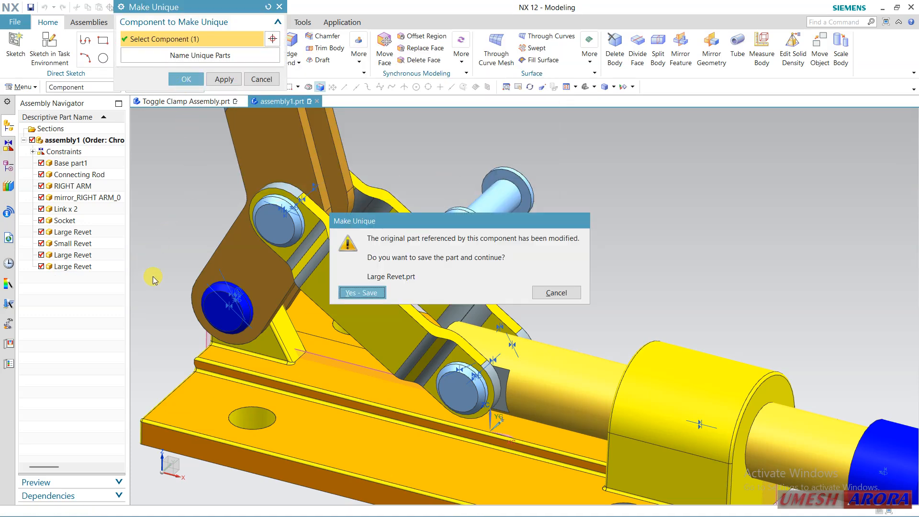
click(348, 294)
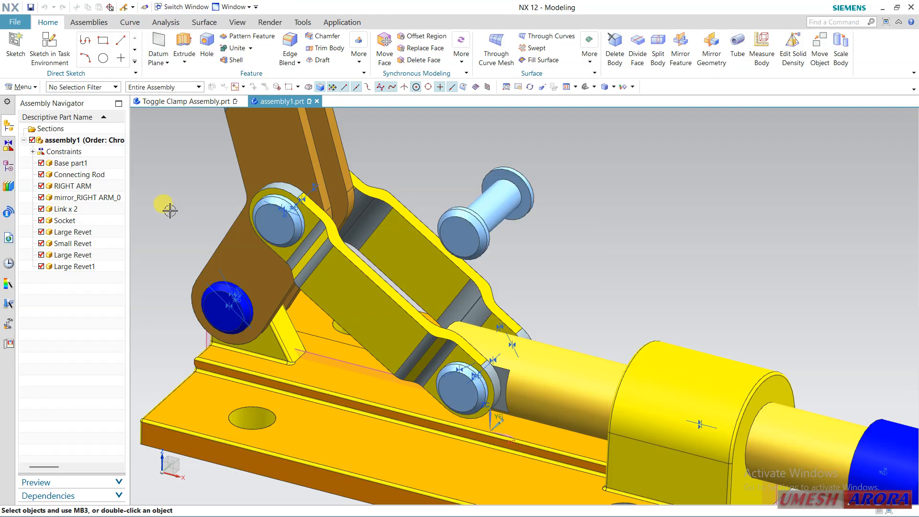
Open the Large Revet1 component in its own window
click(93, 267)
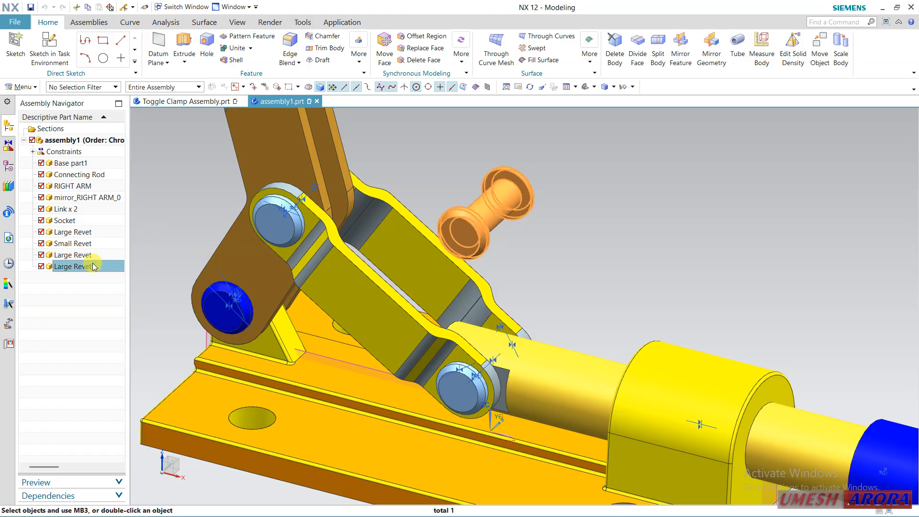
click(77, 288)
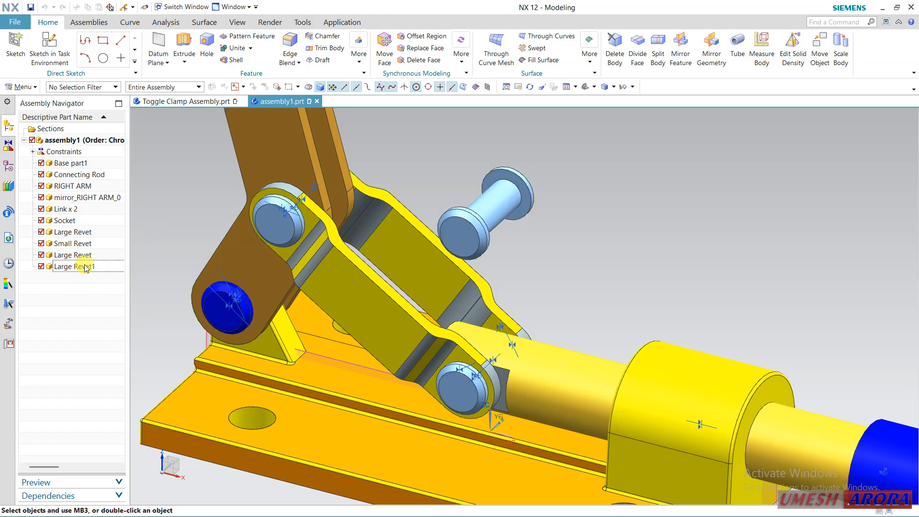
click(85, 267)
right_click(86, 269)
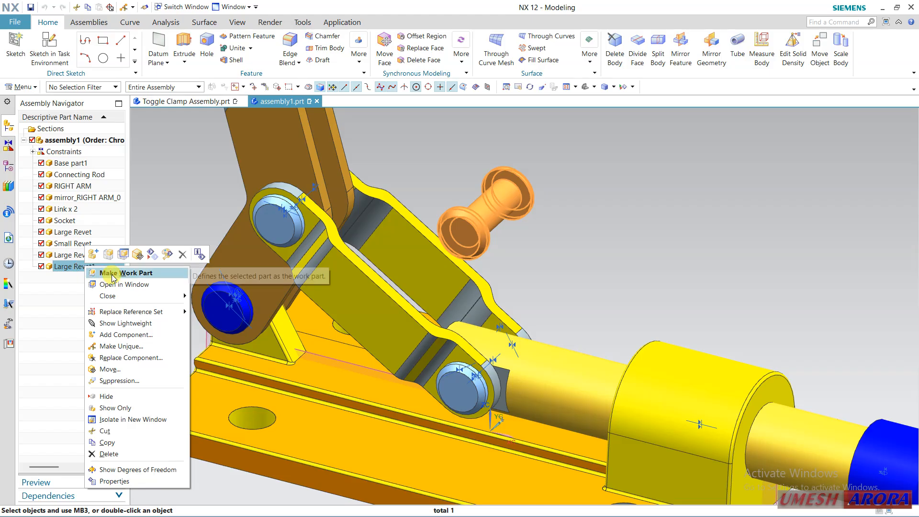
click(116, 286)
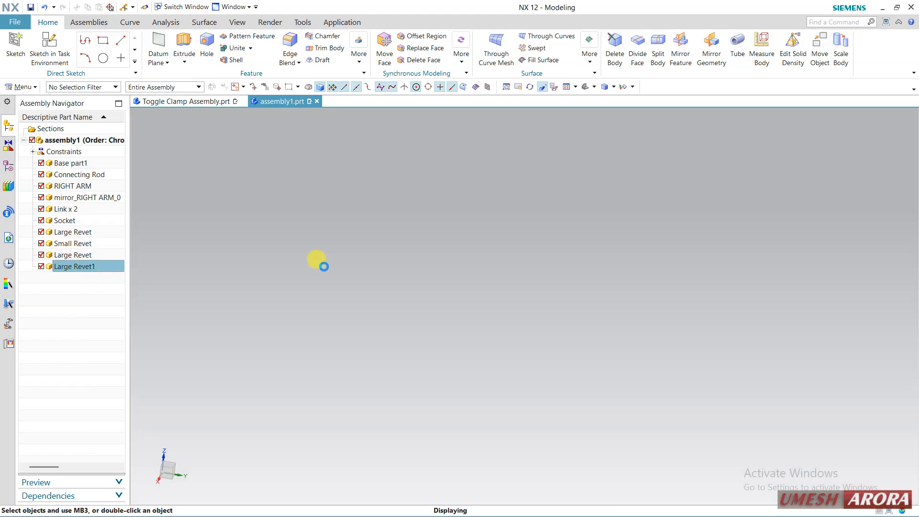
Set the shank length p10 in the revolve sketch to 36 mm, finish the sketch and check the rivet in assembly1
click(7, 166)
double_click(64, 175)
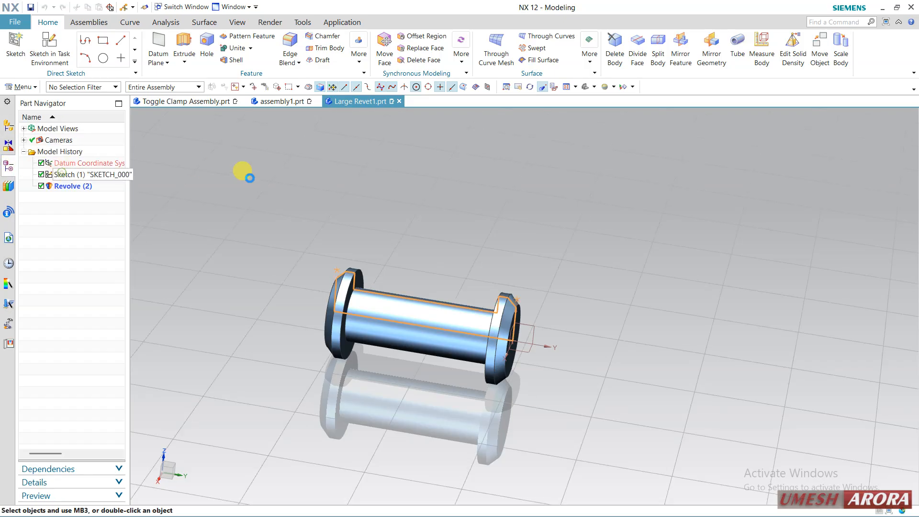
scroll(374, 231, down, 2)
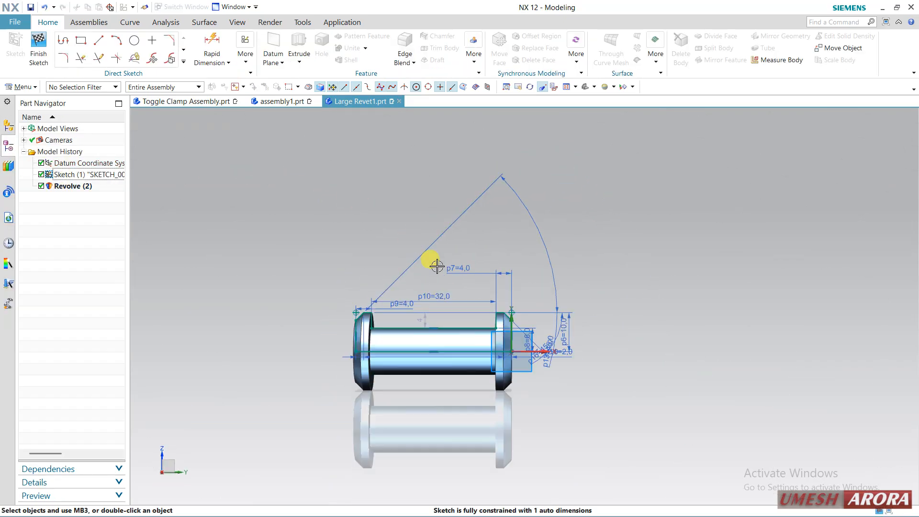
double_click(444, 293)
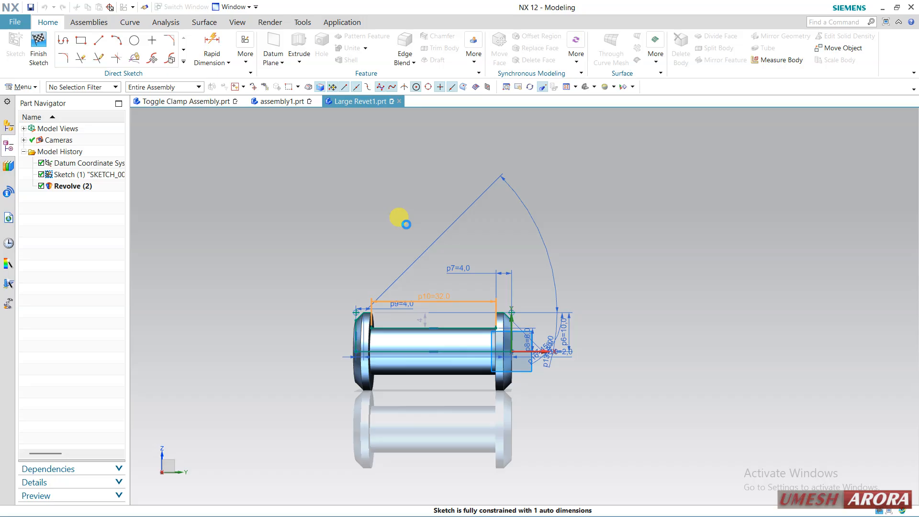
text(36)
key(Return)
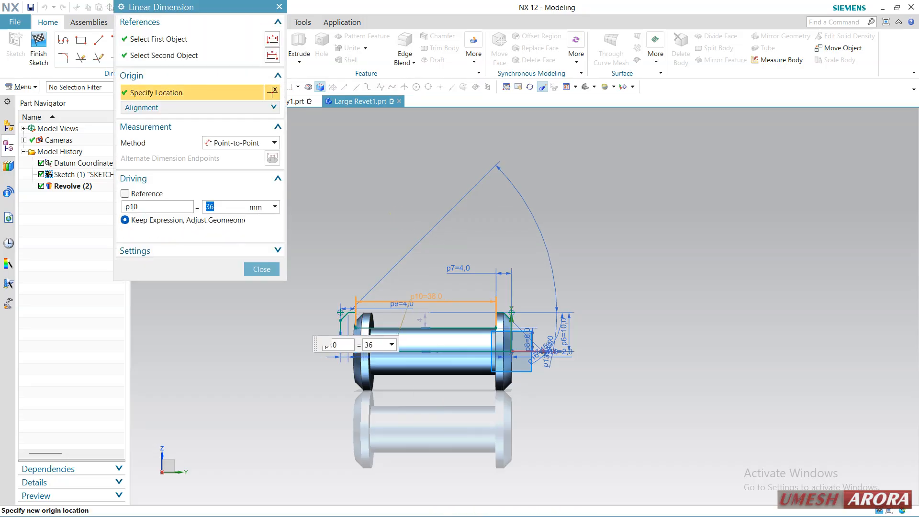
click(244, 264)
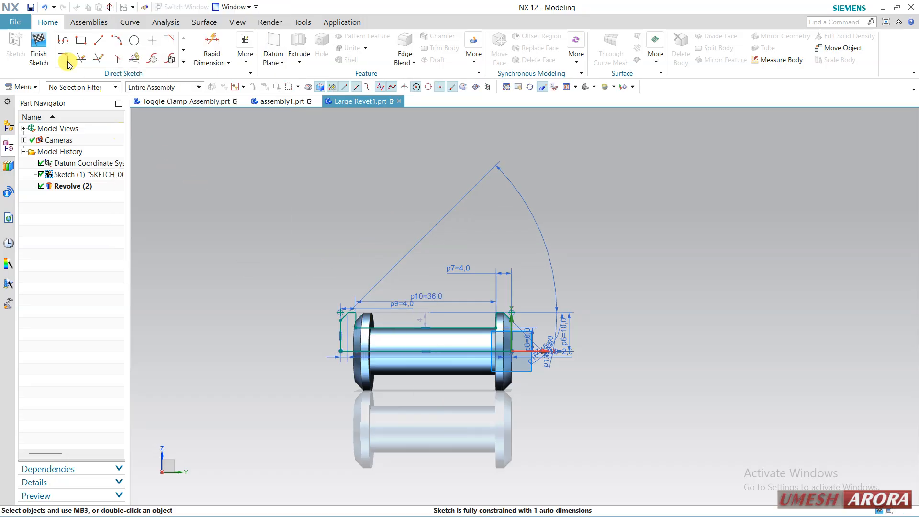
click(38, 48)
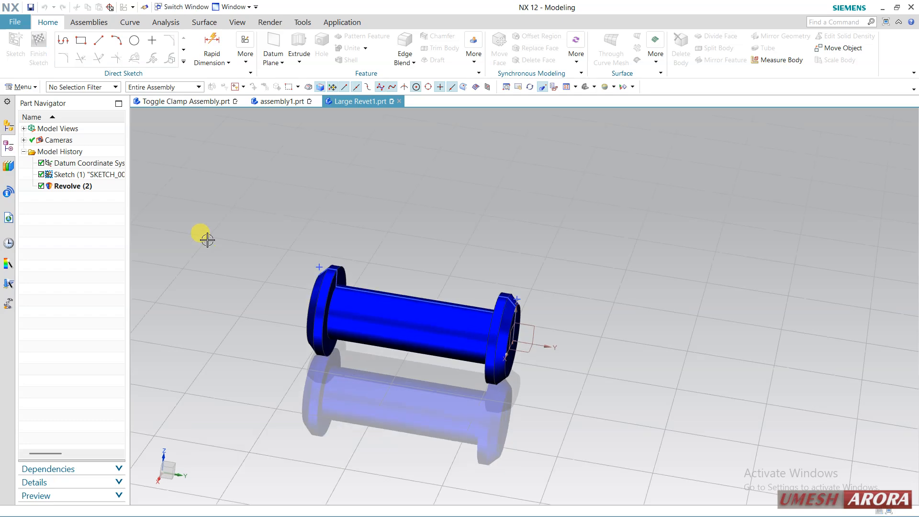
click(280, 101)
mouse_move(537, 263)
middle_down()
mouse_move(512, 275)
mouse_move(518, 311)
mouse_move(521, 262)
middle_up()
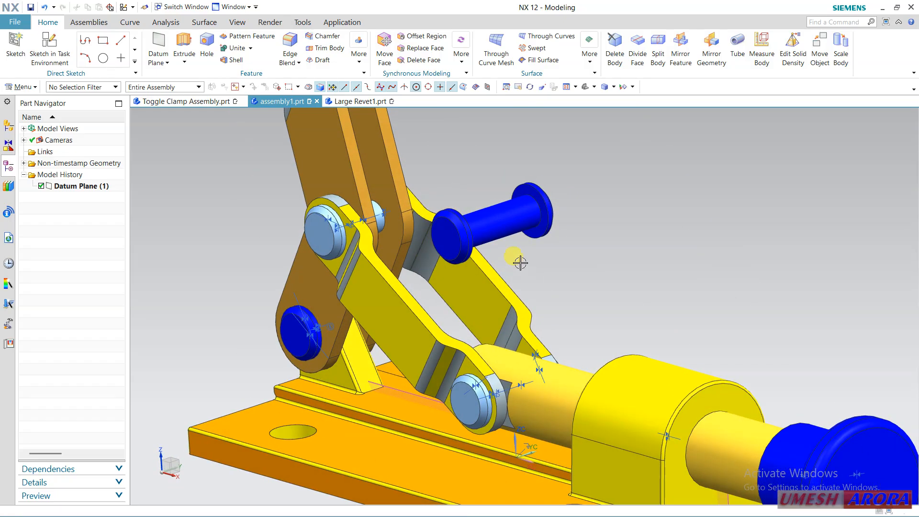
Return to the Large Revet1 part and remove the chamfered outer faces of both heads with Delete Face
click(360, 101)
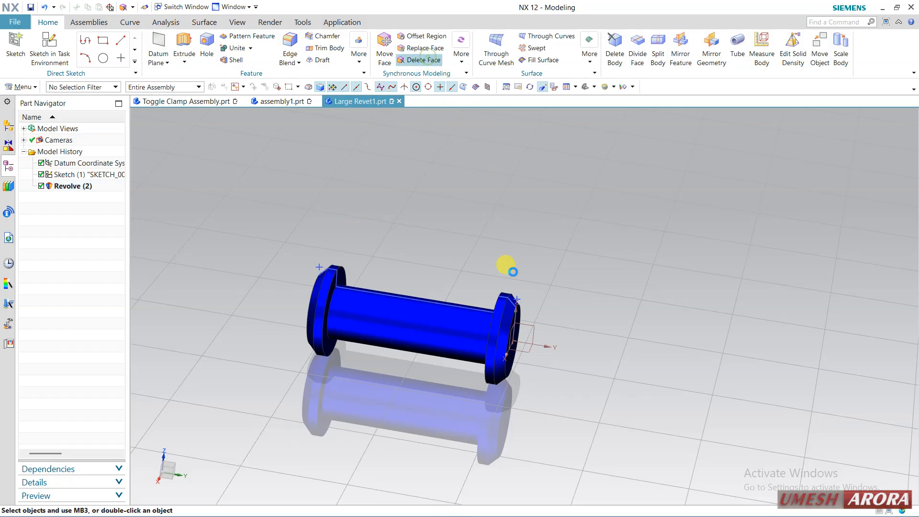
click(512, 309)
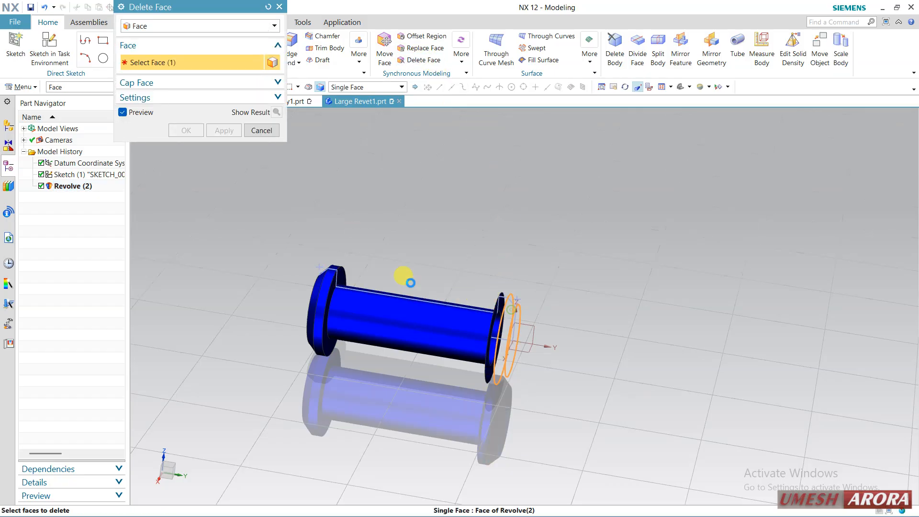
click(313, 277)
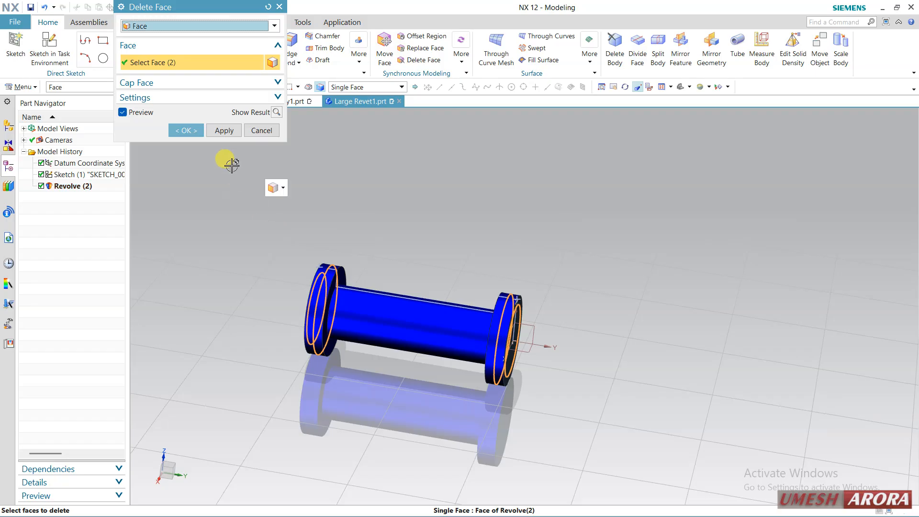
click(180, 131)
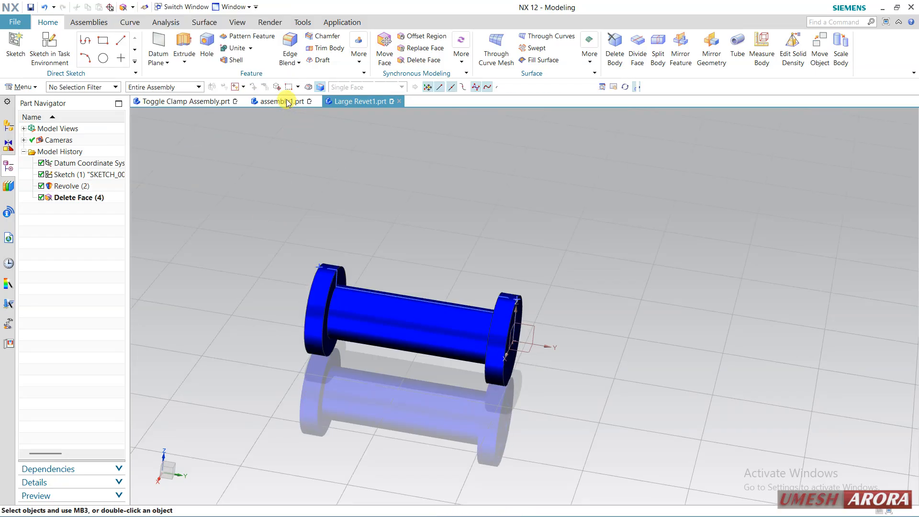
Compare the modified rivet with the other rivets in assembly1, then close the Large Revet1 part window
click(287, 102)
middle_drag(566, 247, 577, 273)
scroll(569, 253, down, 3)
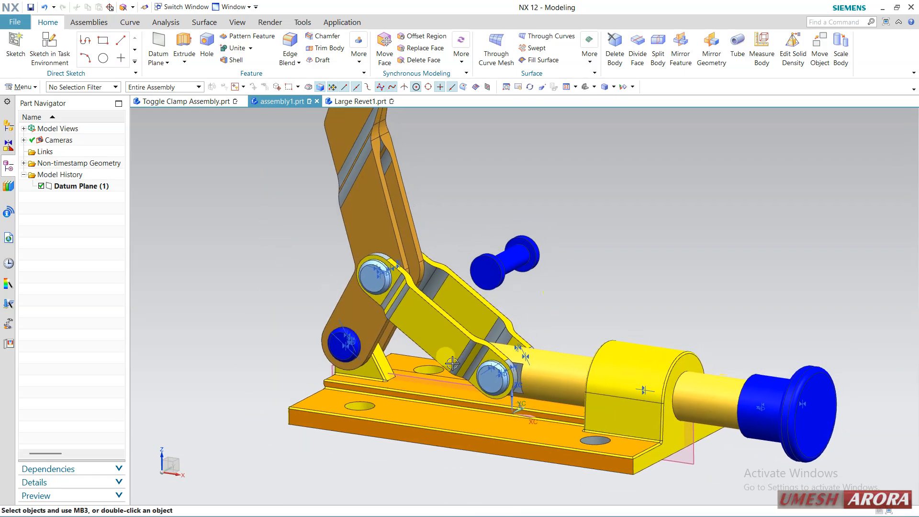
click(358, 102)
click(399, 101)
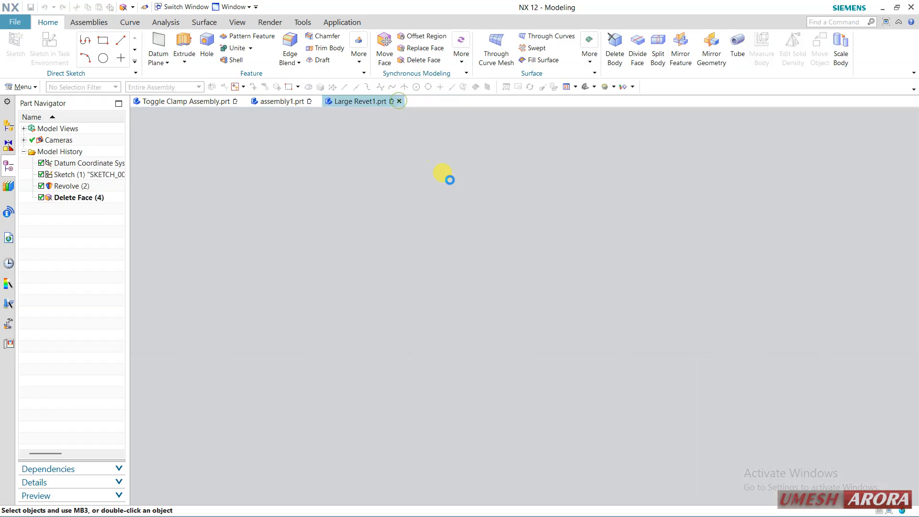
Try to replace the Large Revet1 component with model1.prt from the toggle assembly folder using Replace Component
click(9, 127)
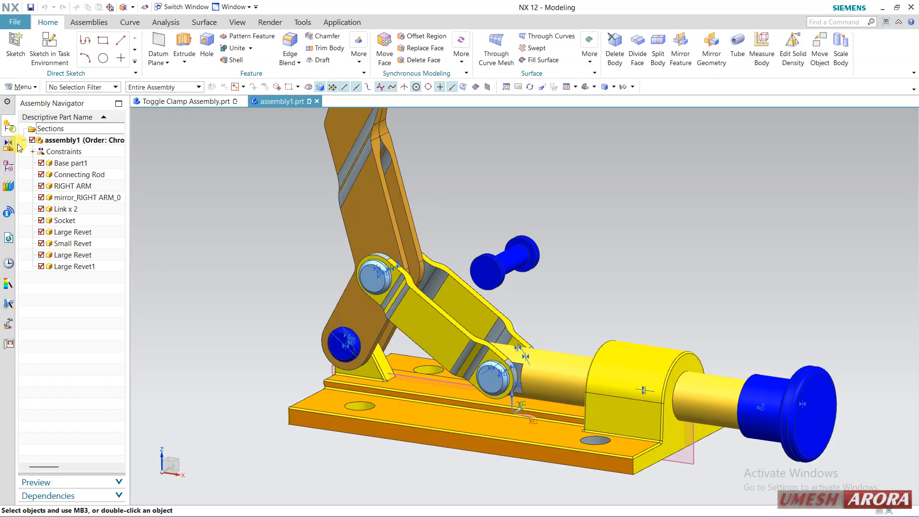
click(79, 270)
right_click(80, 270)
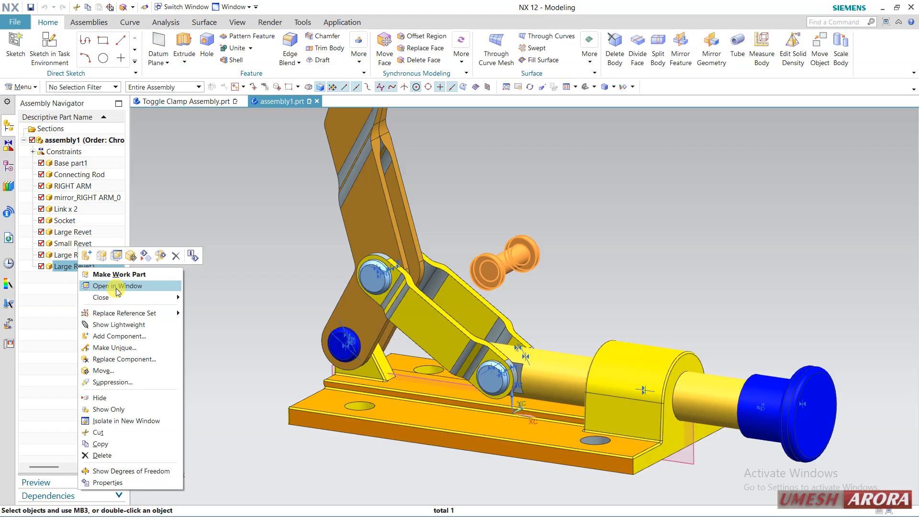
mouse_move(129, 305)
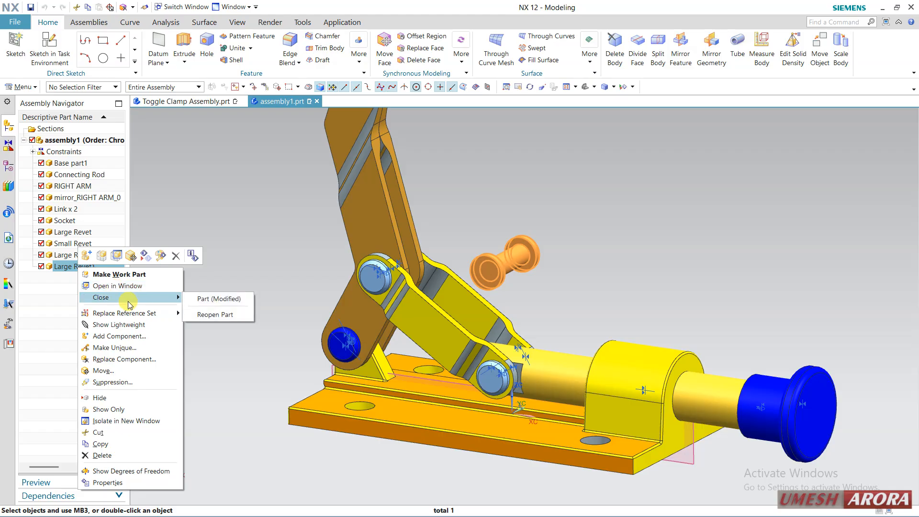
click(119, 359)
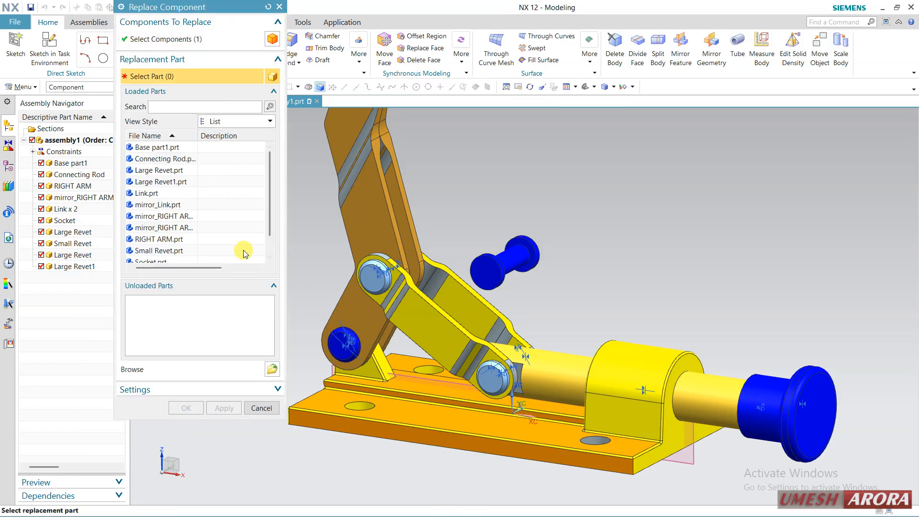
click(272, 369)
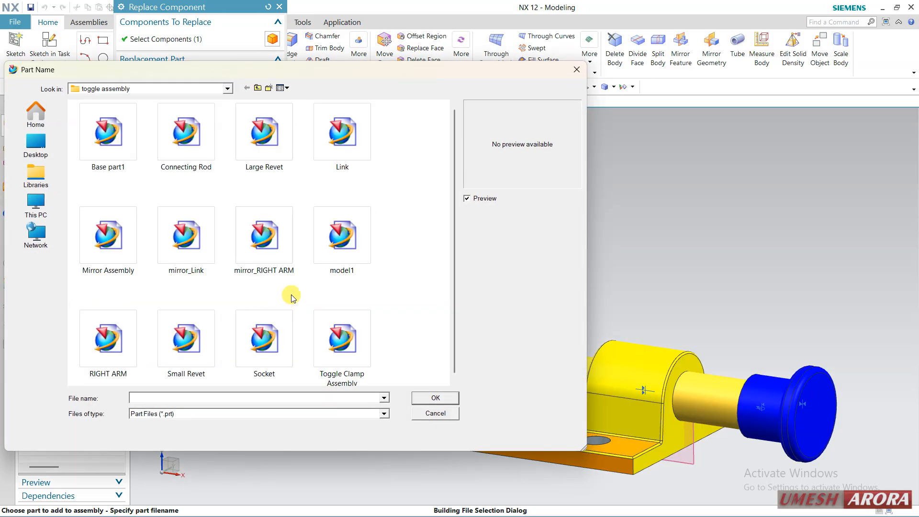
click(334, 259)
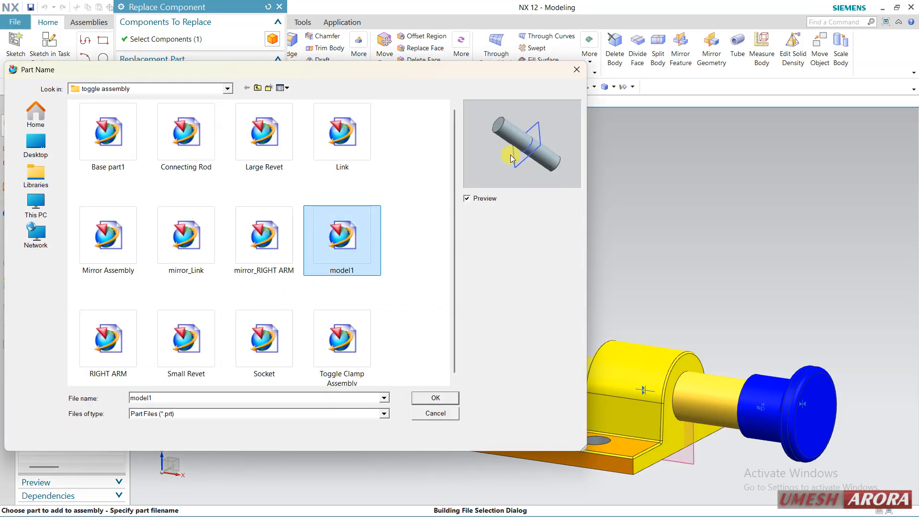
click(435, 398)
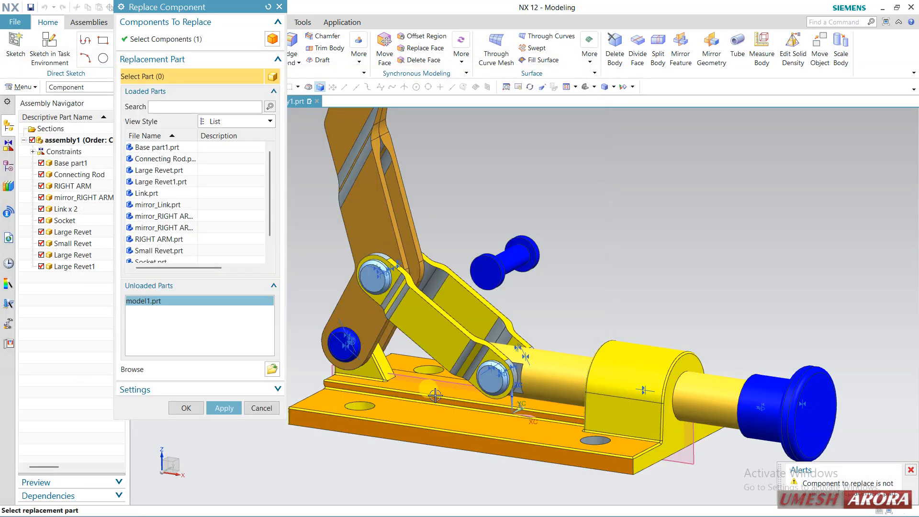
click(194, 408)
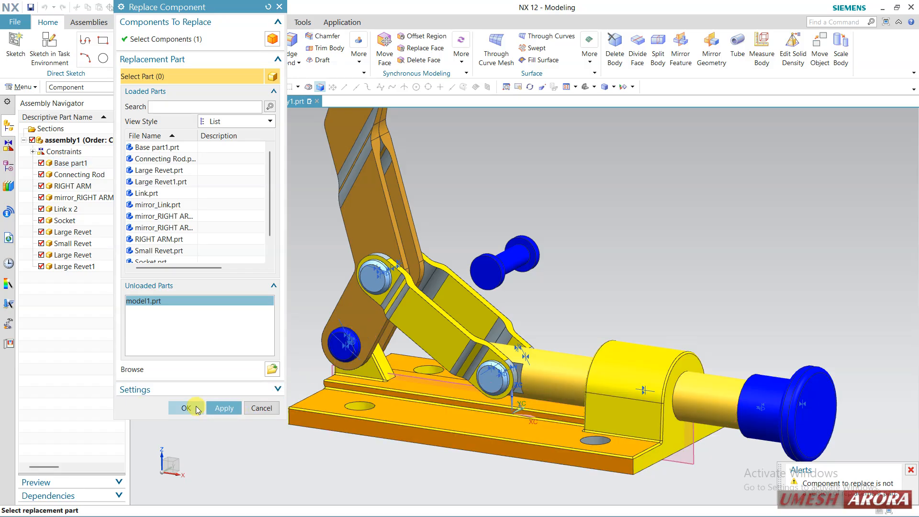
click(348, 292)
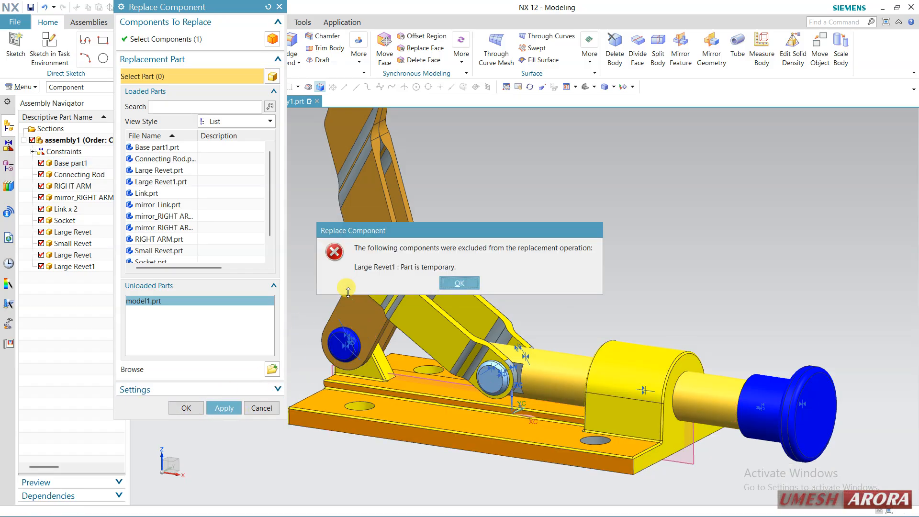
click(471, 283)
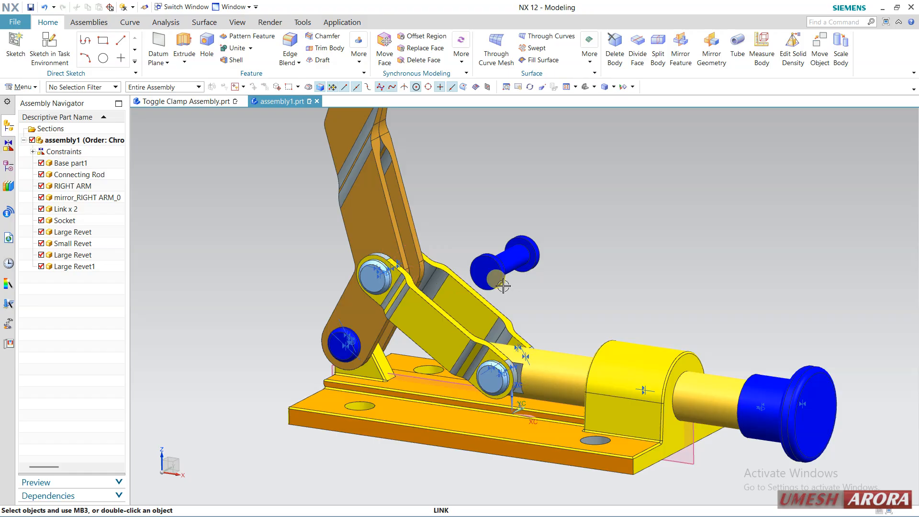
Start replacing the Large Revet1 component and preview candidate parts in the toggle assembly folder, including Socket and Toggle Clamp Assembly
middle_drag(511, 292, 507, 295)
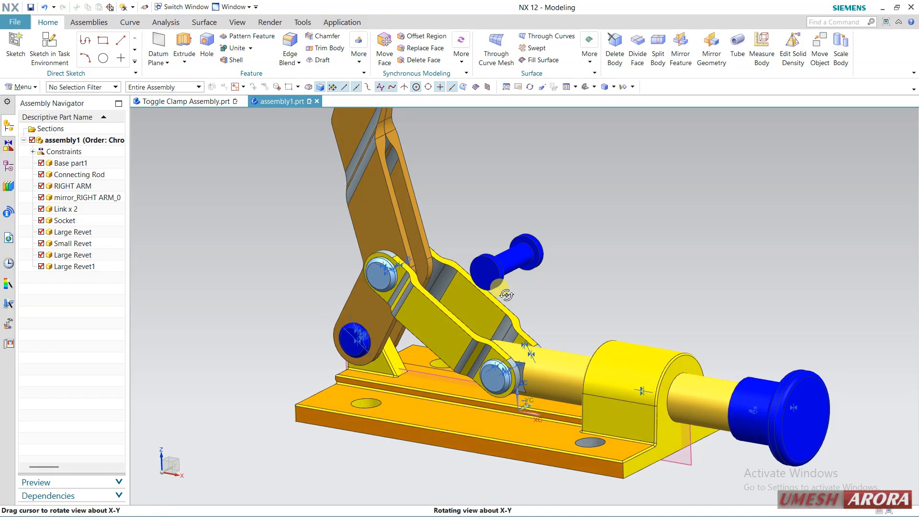
right_click(98, 267)
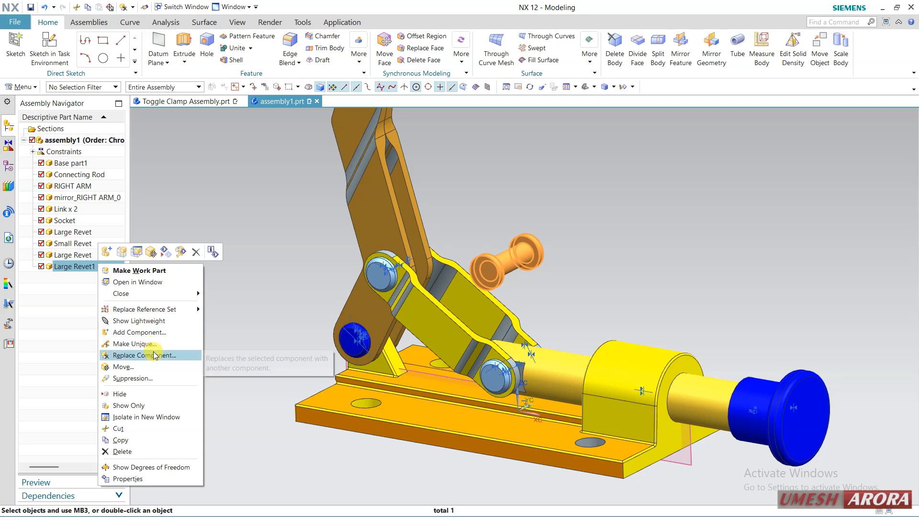
click(155, 355)
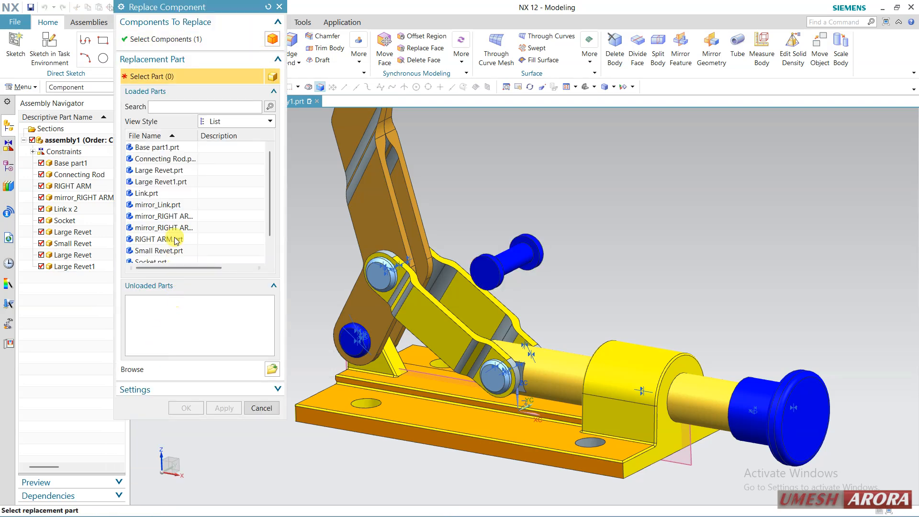
scroll(176, 240, down, 1)
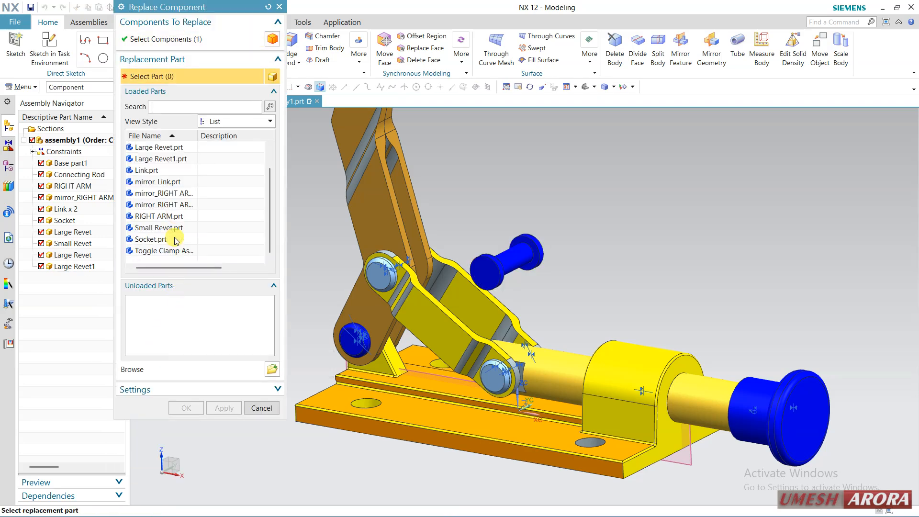
click(272, 370)
click(337, 245)
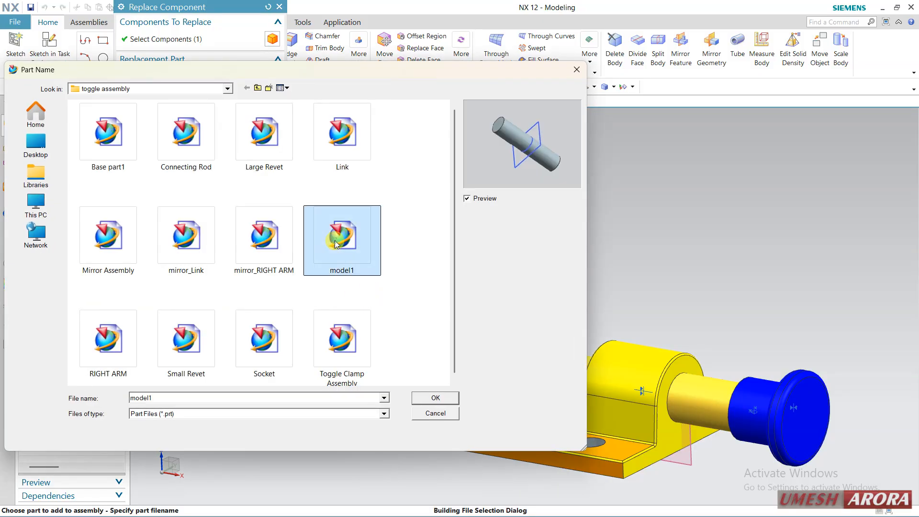
click(138, 335)
click(186, 336)
click(261, 334)
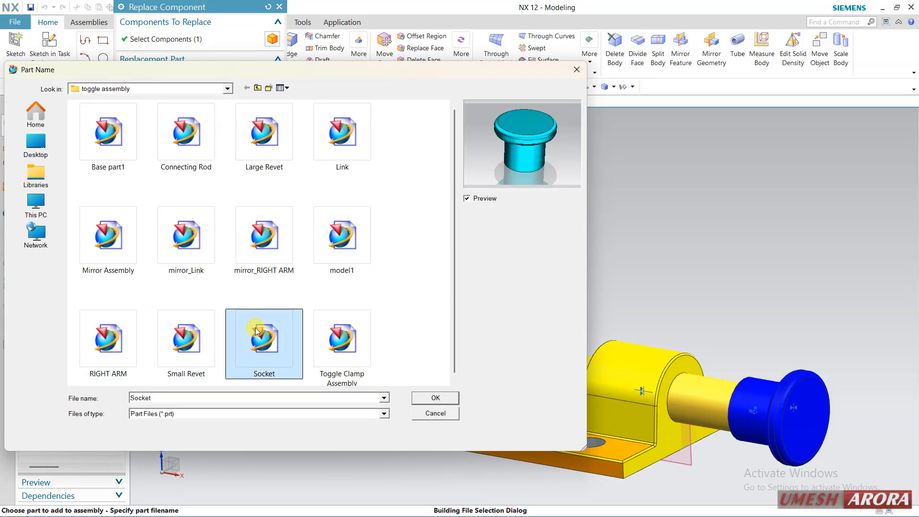
click(338, 330)
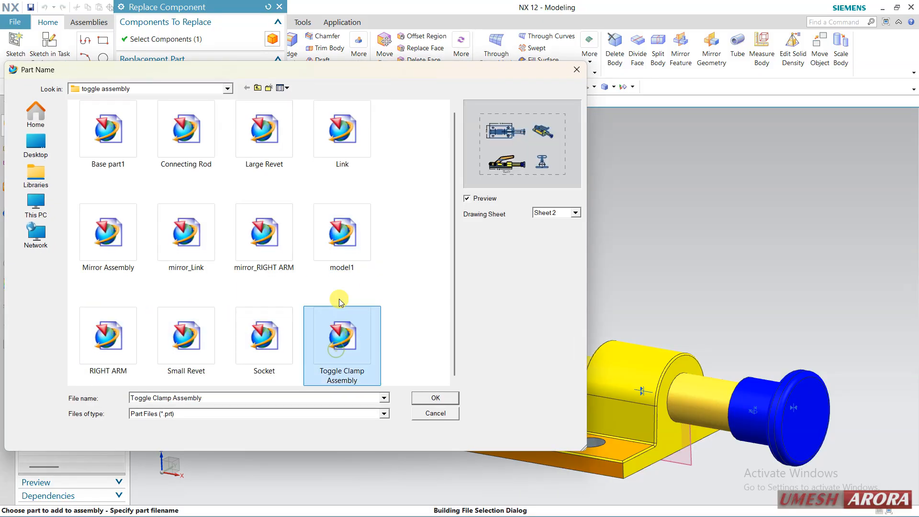
Try model1.prt as the replacement part for the Large Revet1 component, then cancel the replacement
click(342, 235)
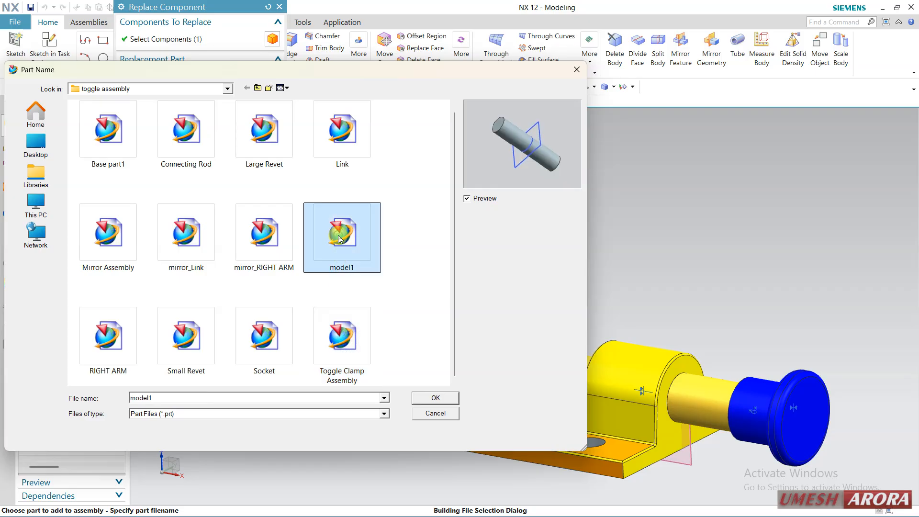
click(426, 400)
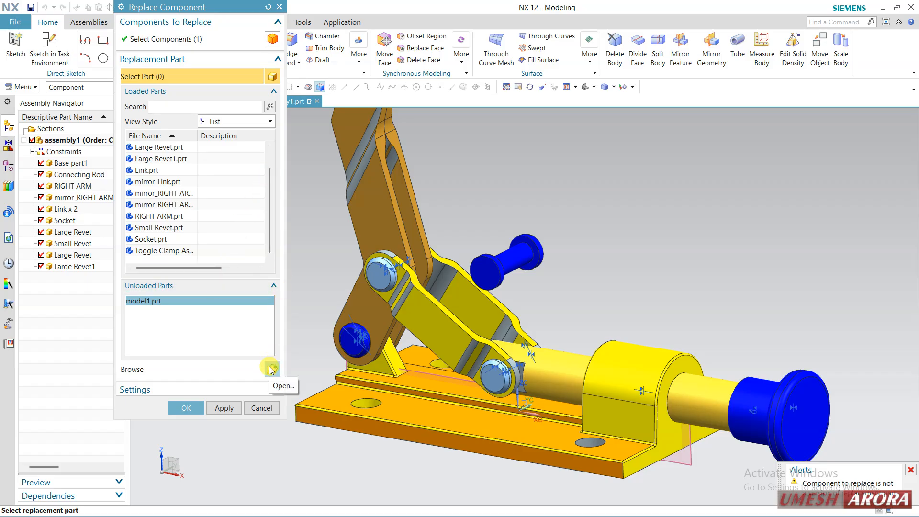
click(262, 408)
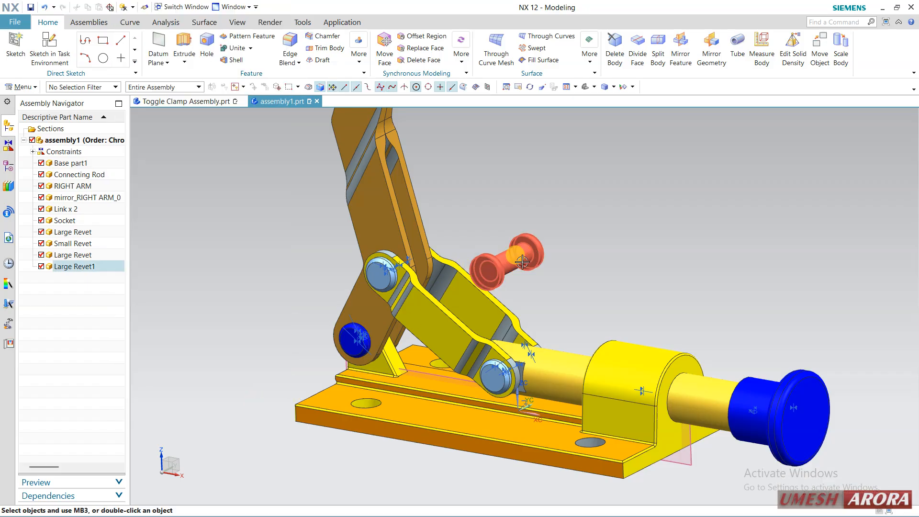
click(588, 216)
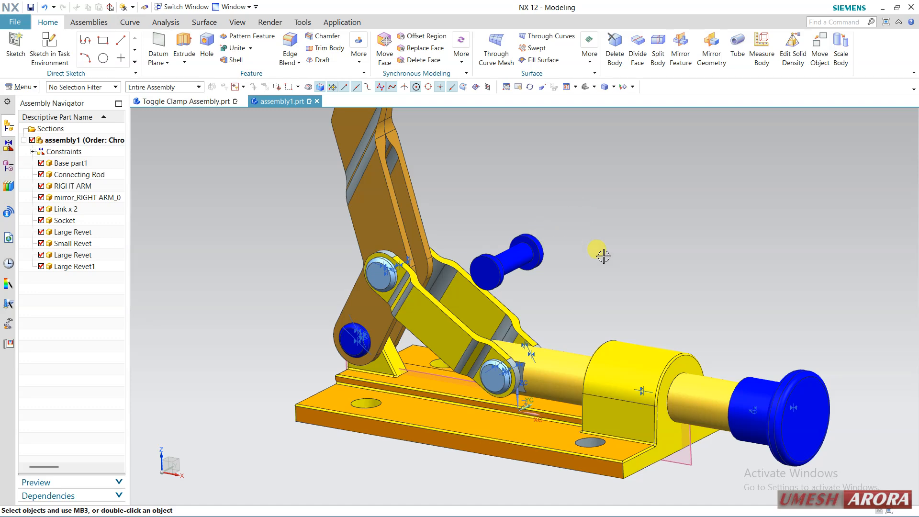
Create a new empty component file model2.prt in assembly1 from the Model template in millimetres
click(84, 22)
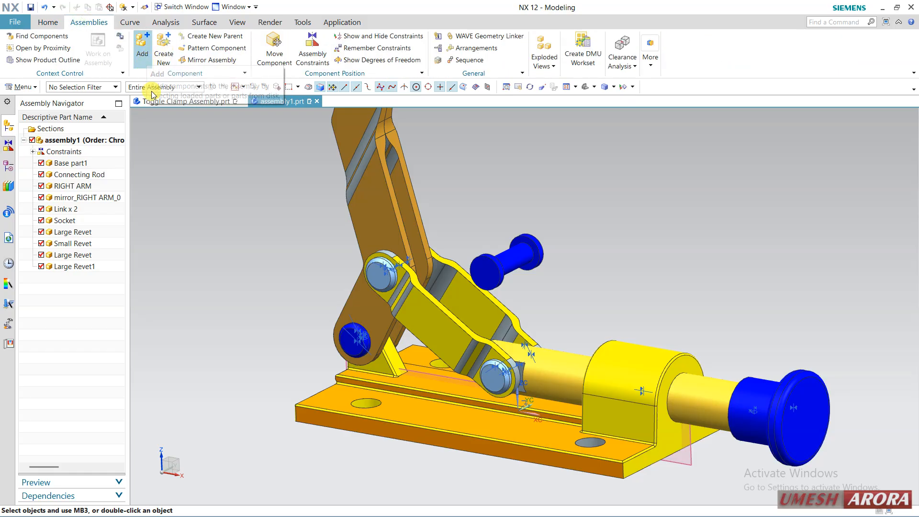
click(161, 66)
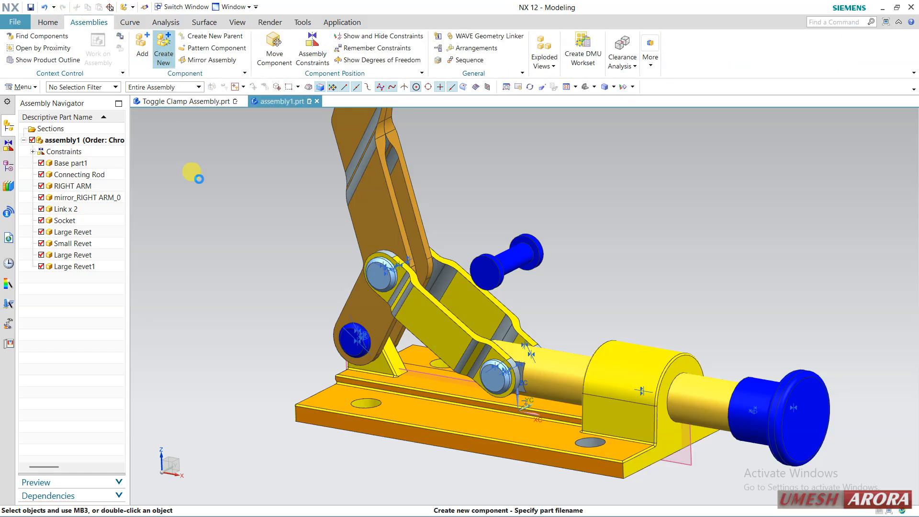
click(281, 143)
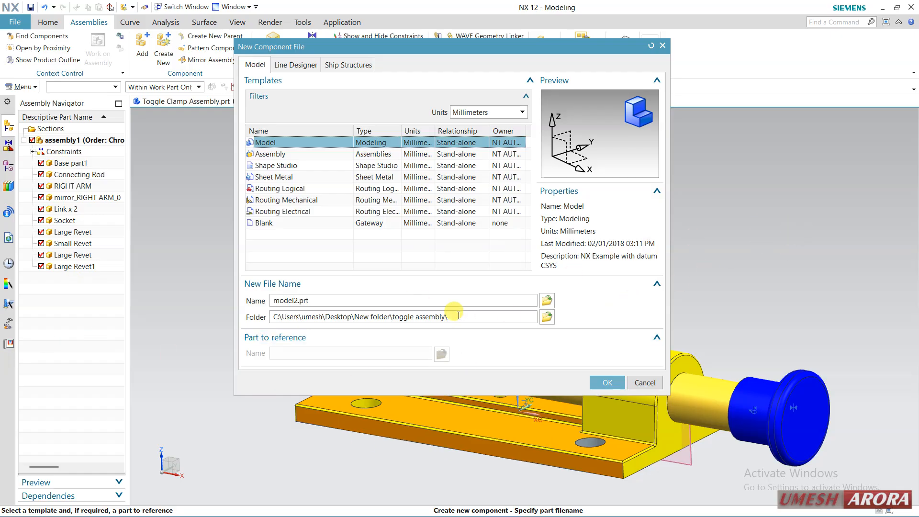
click(608, 382)
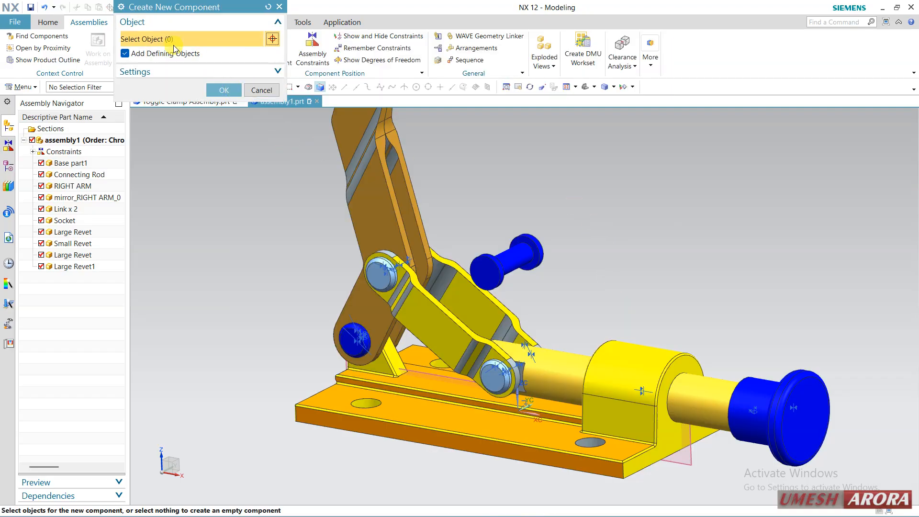
click(225, 91)
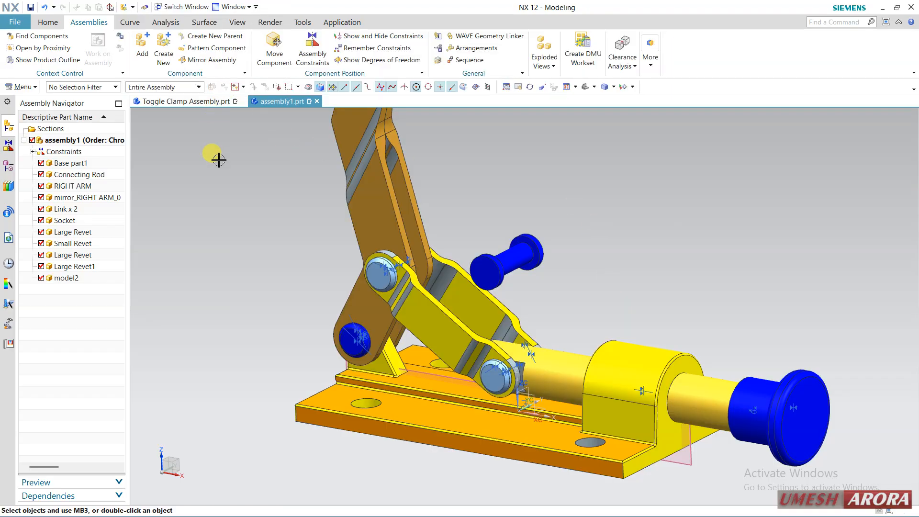
Make the new model2 component the work part within assembly1
click(74, 278)
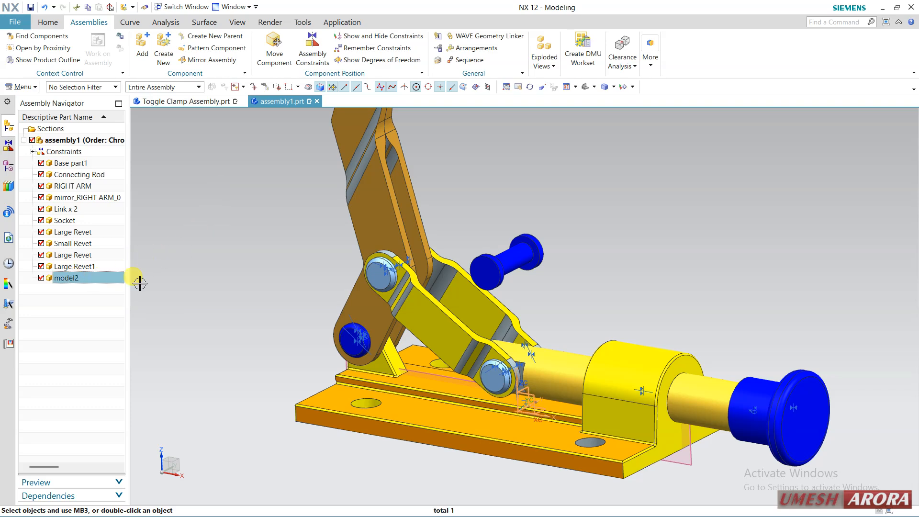
middle_drag(182, 275, 178, 278)
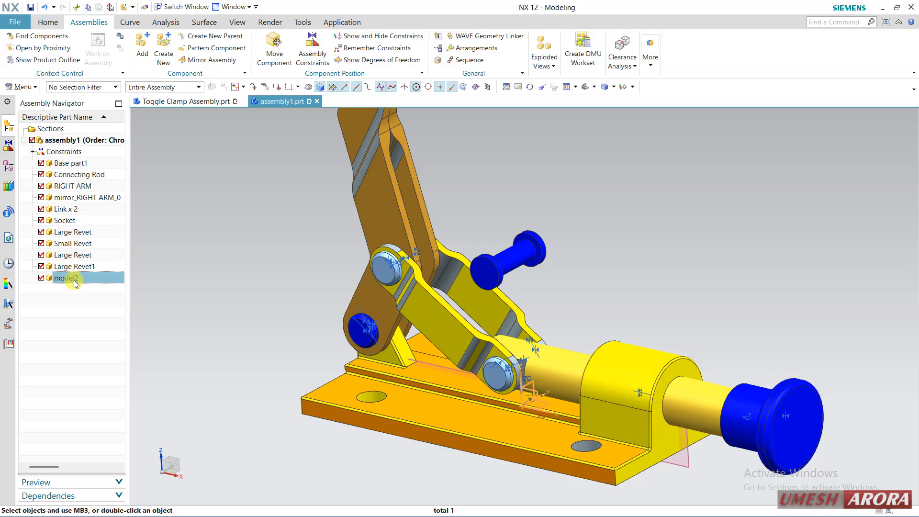
double_click(75, 278)
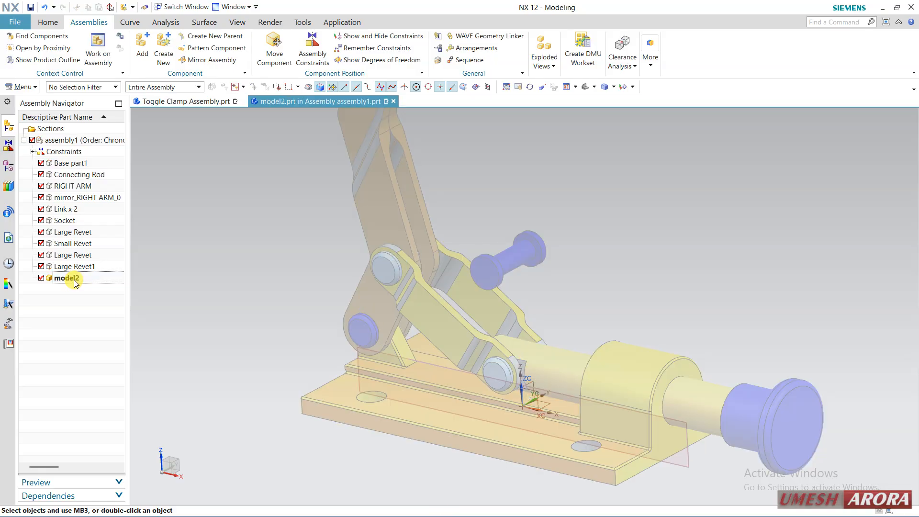
right_click(75, 279)
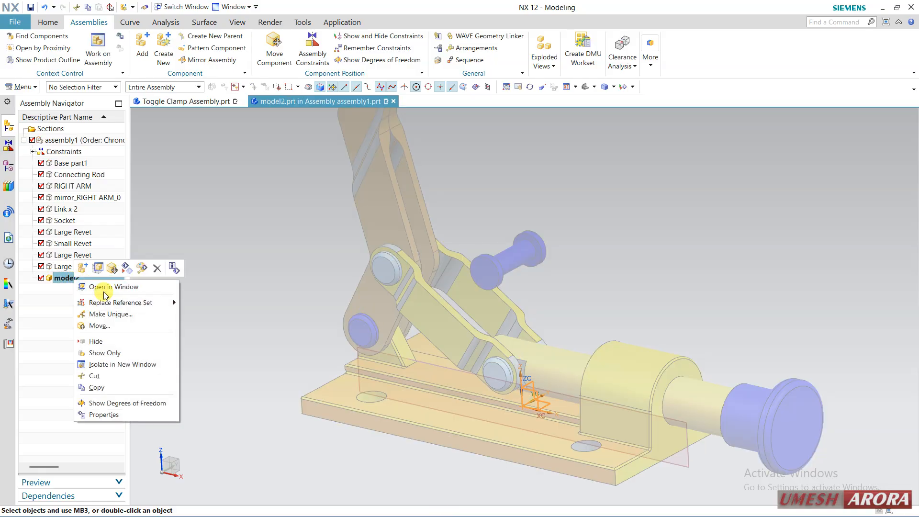
click(256, 290)
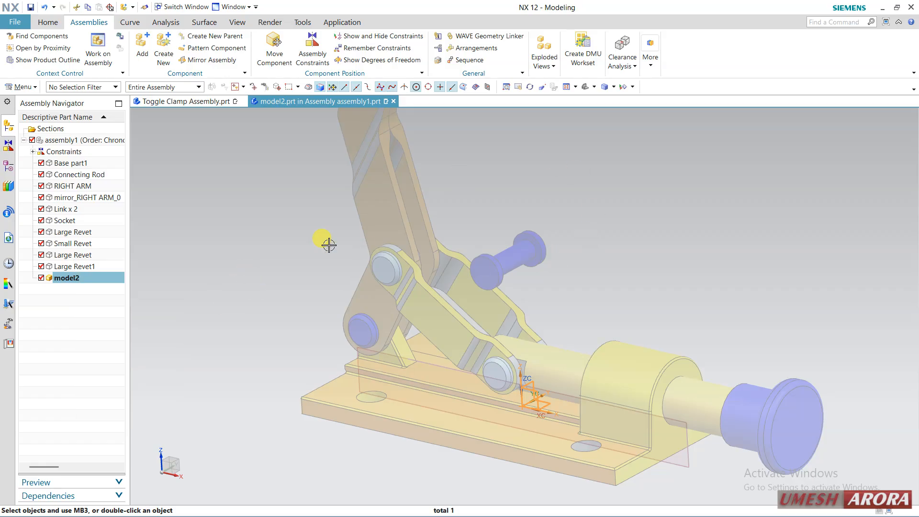
Create a task-environment sketch in model2 on the XY plane of its datum coordinate system, with a horizontal reference vector
click(7, 164)
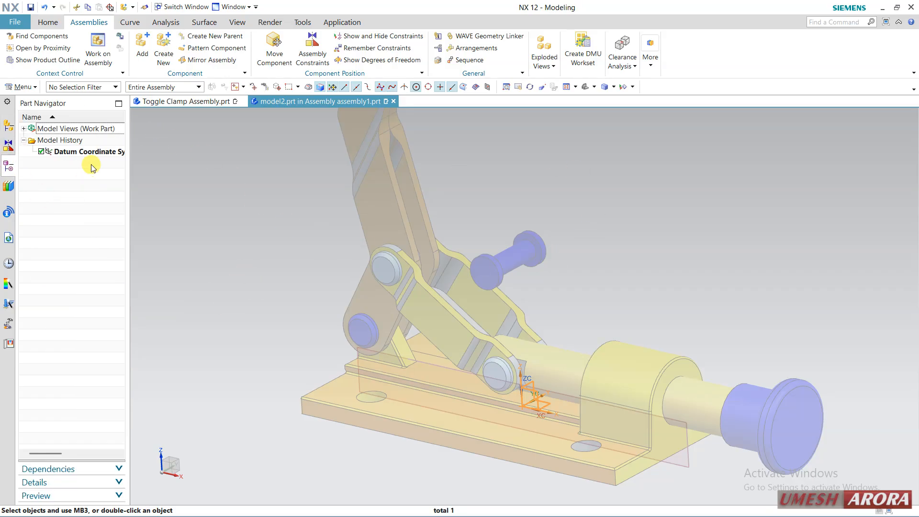
click(48, 22)
click(61, 56)
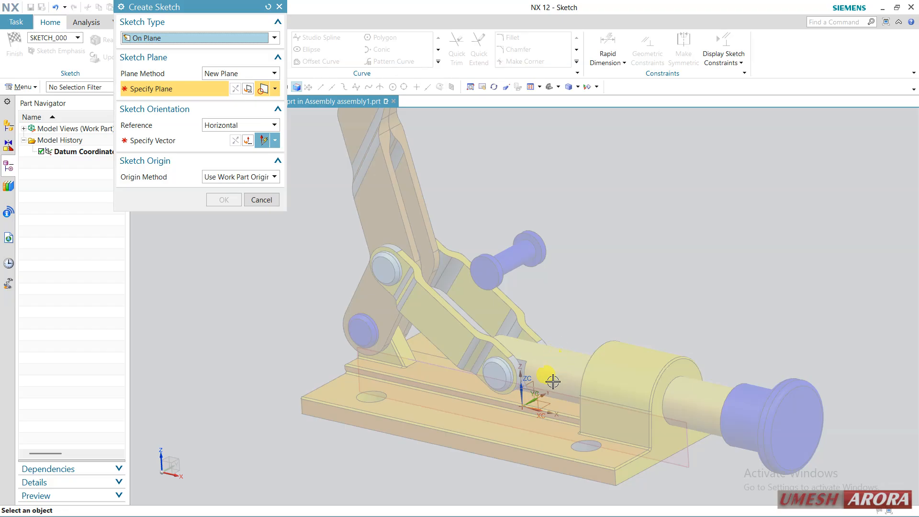
click(541, 406)
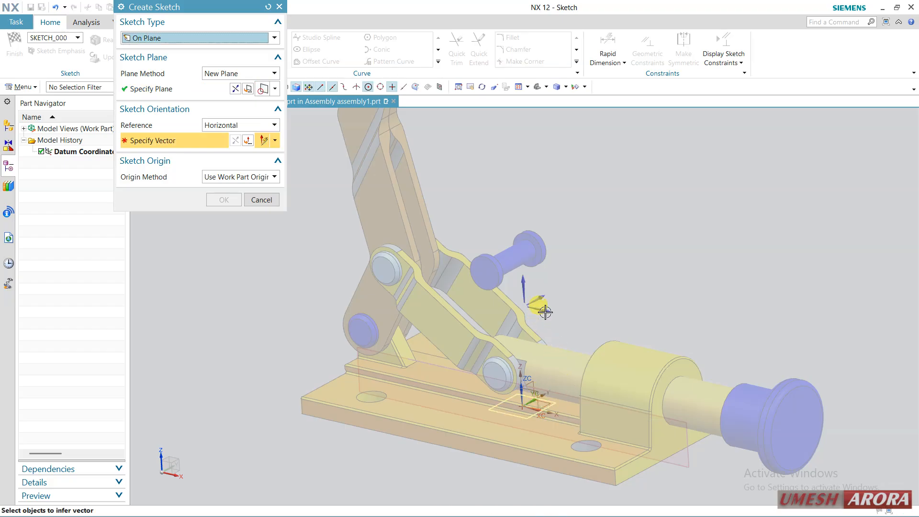
click(544, 312)
middle_click(605, 293)
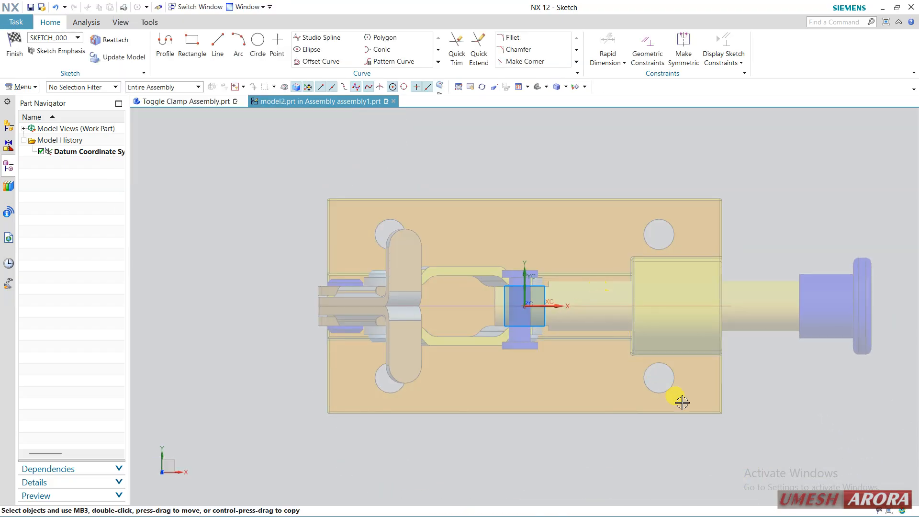
Sketch a 16 mm diameter circle at the base plate's upper mounting hole beside the rod housing
scroll(671, 236, up, 2)
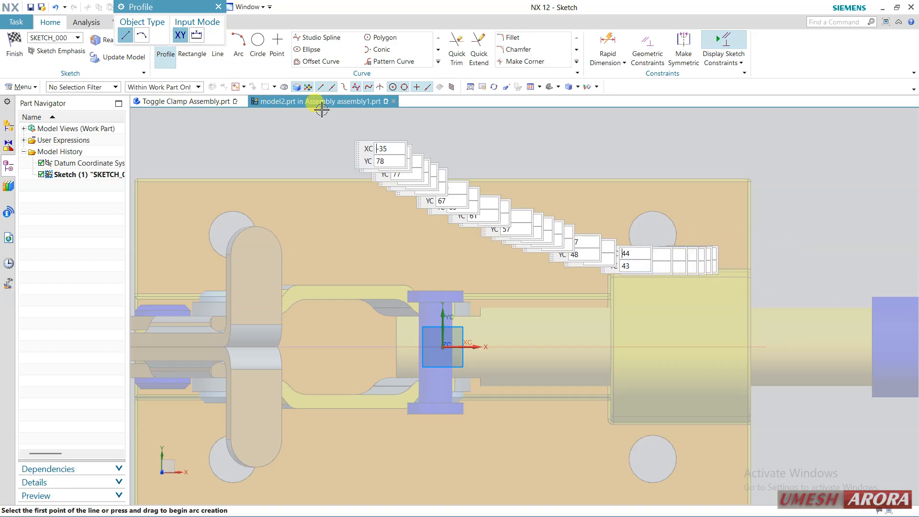
click(258, 46)
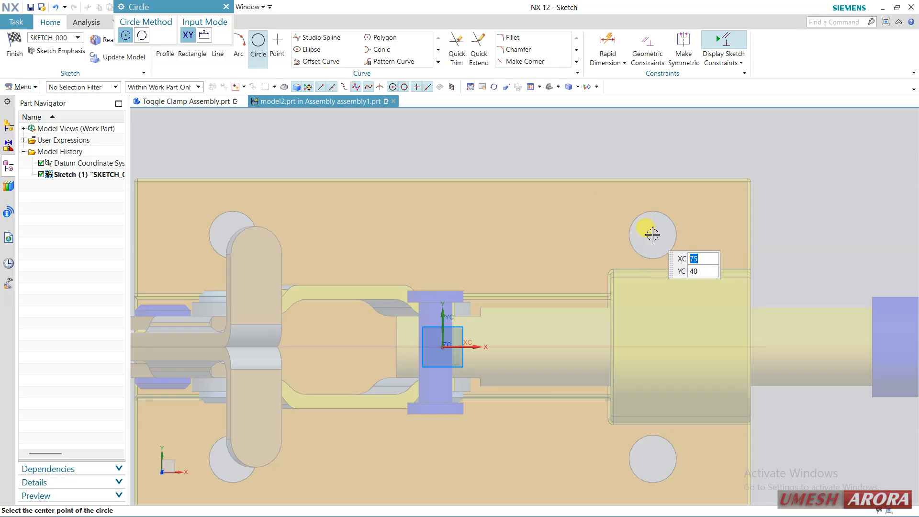
click(652, 234)
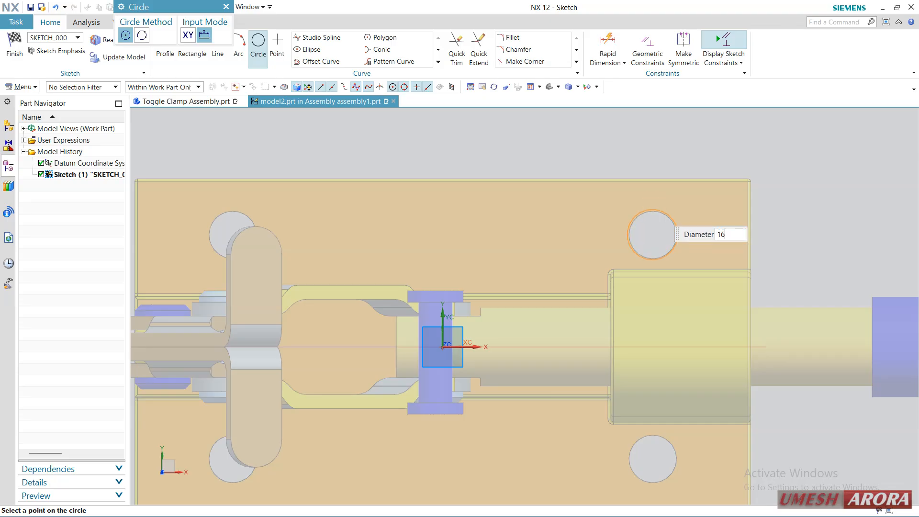
key(Return)
key(Escape)
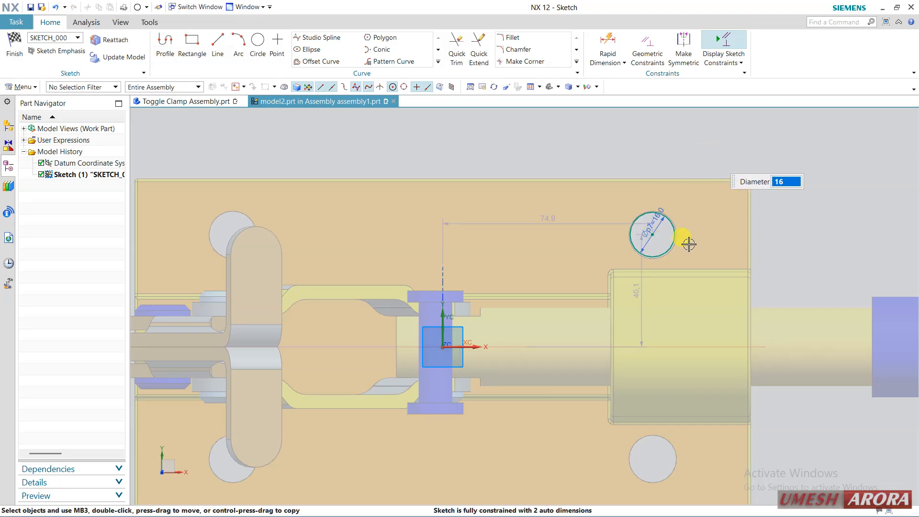
Move the circle's centre onto the arc centre of the base plate hole and finish the sketch
mouse_move(653, 236)
mouse_down()
mouse_move(719, 213)
mouse_move(659, 236)
mouse_move(694, 226)
mouse_move(660, 215)
mouse_move(654, 234)
mouse_up()
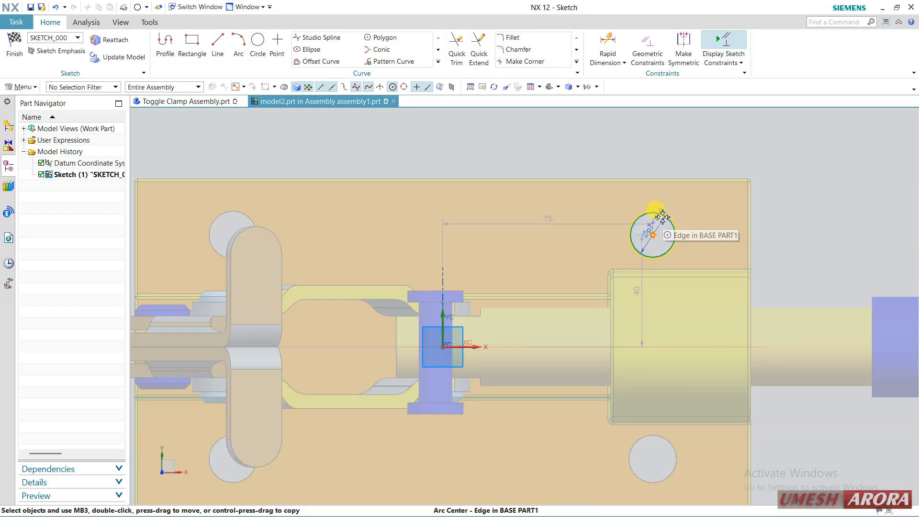
scroll(660, 236, up, 3)
scroll(659, 237, up, 2)
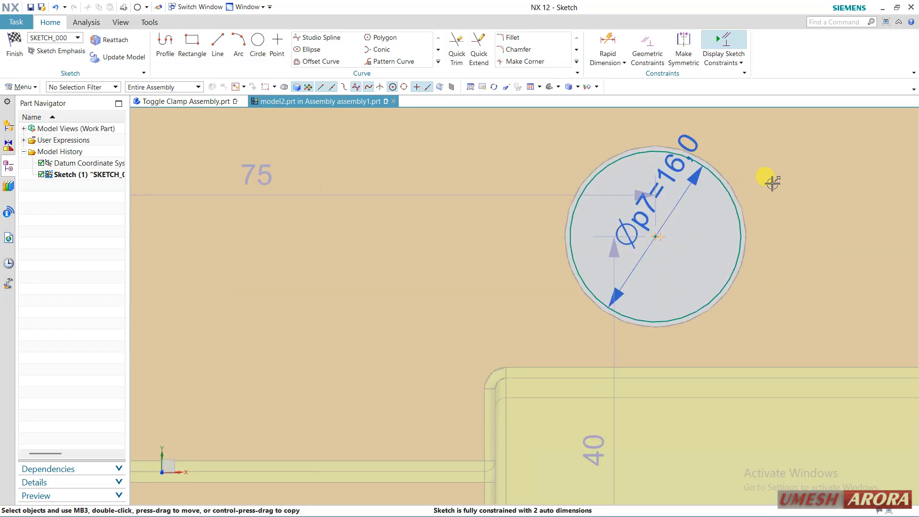
scroll(705, 273, down, 5)
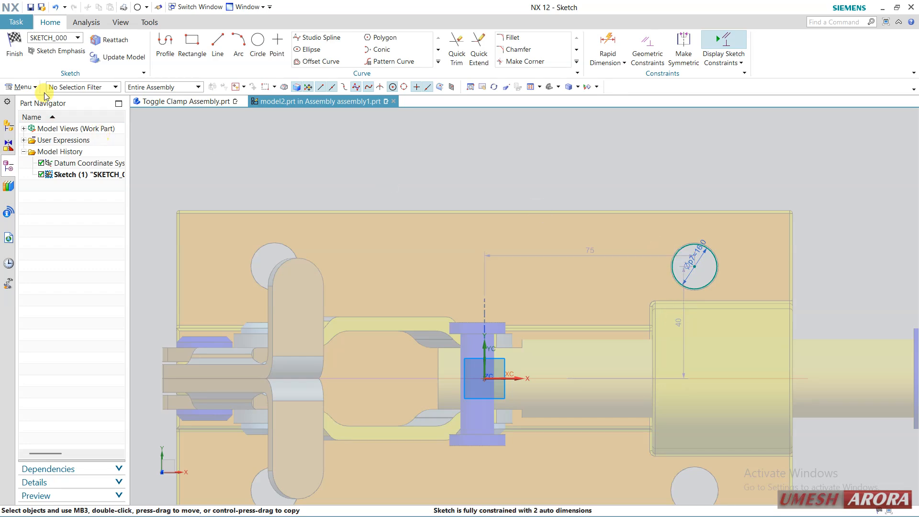
click(14, 47)
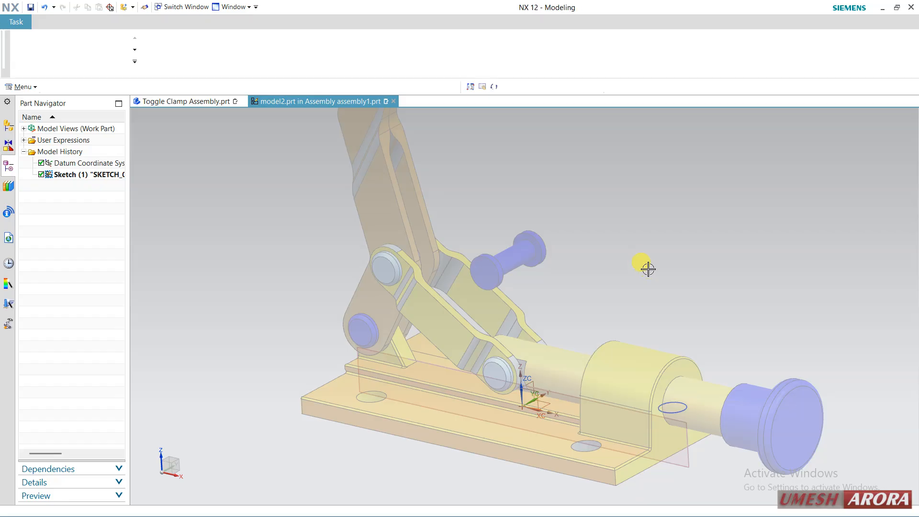
Extrude the sketched circle at the base plate hole from -22 mm to 28 mm as a cylindrical pin
mouse_move(645, 267)
middle_down()
mouse_move(594, 296)
mouse_move(598, 316)
mouse_move(566, 205)
middle_up()
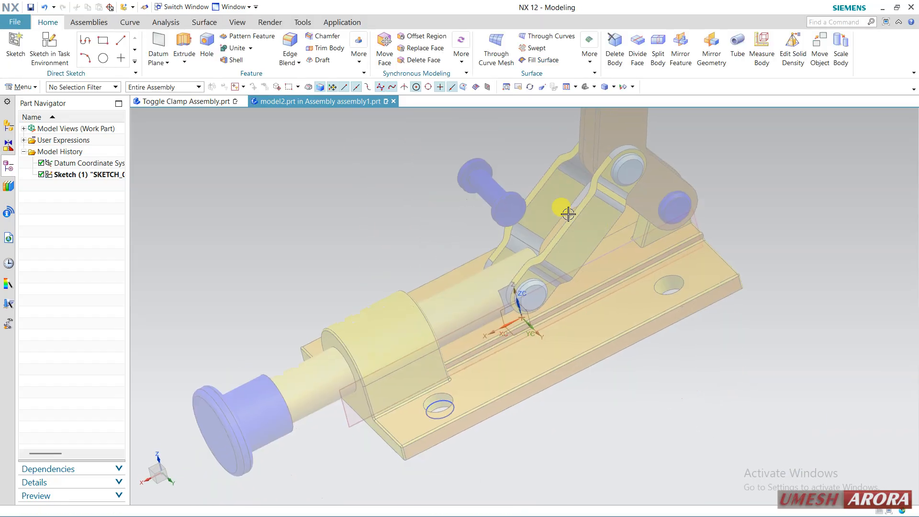
click(184, 43)
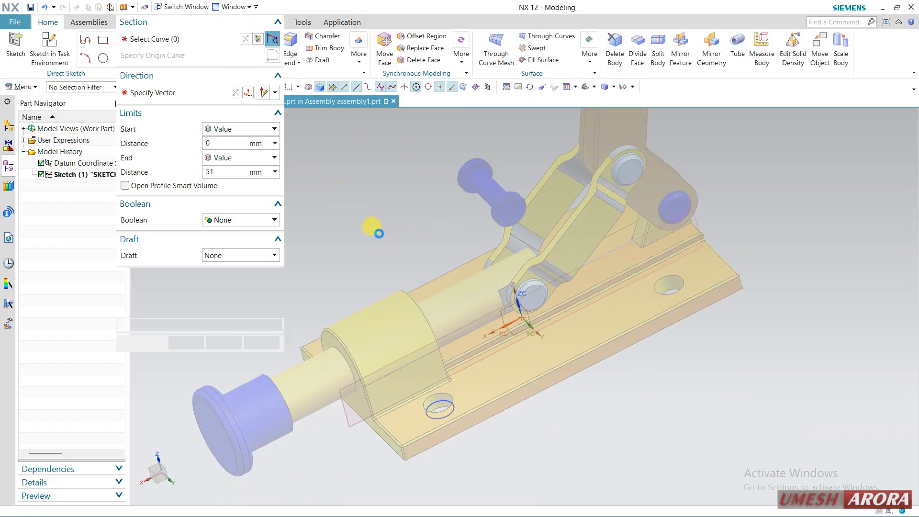
click(440, 401)
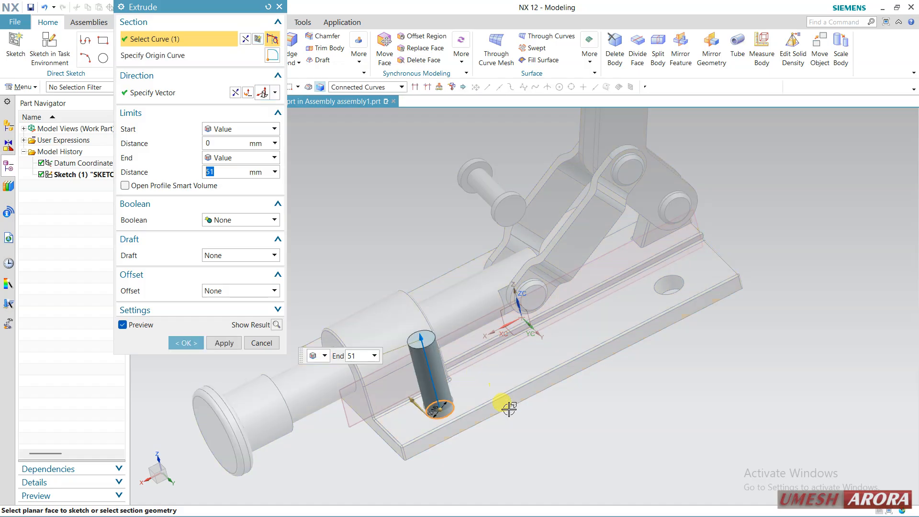
drag(449, 436, 453, 440)
drag(424, 352, 431, 383)
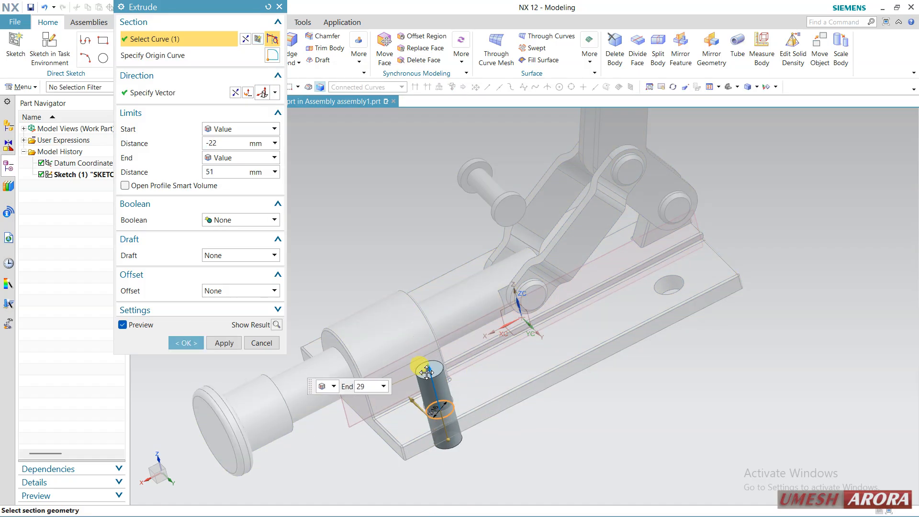
click(225, 343)
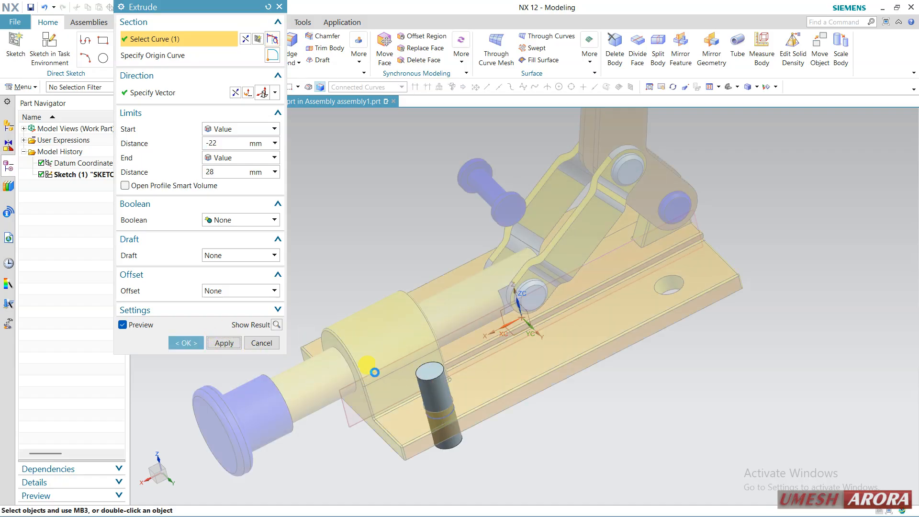
Set up an extrusion of the pin's top circular edge from 0 to 8 mm with a 5 mm single-sided offset
scroll(410, 379, up, 4)
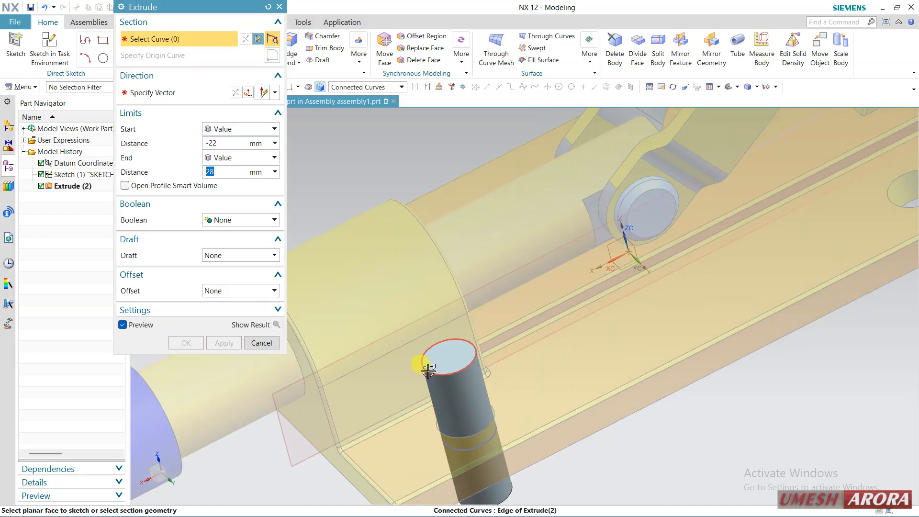
click(429, 370)
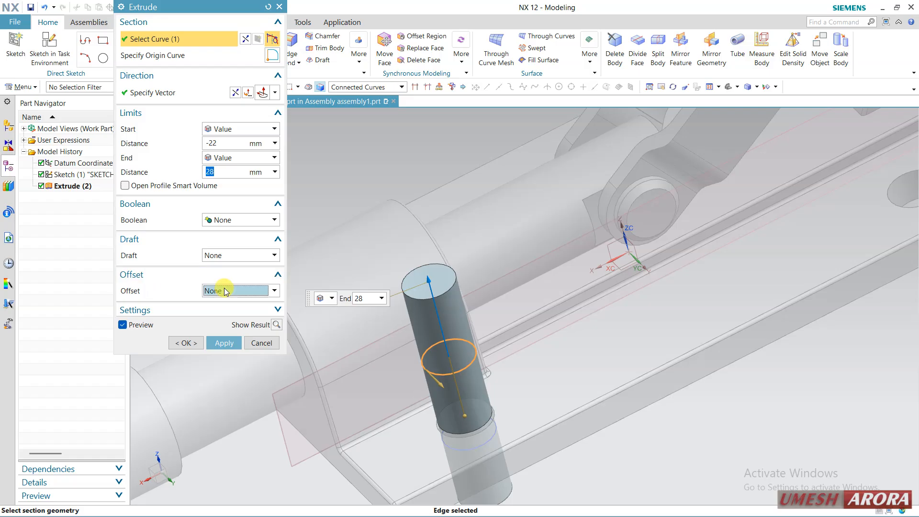
click(225, 291)
click(228, 309)
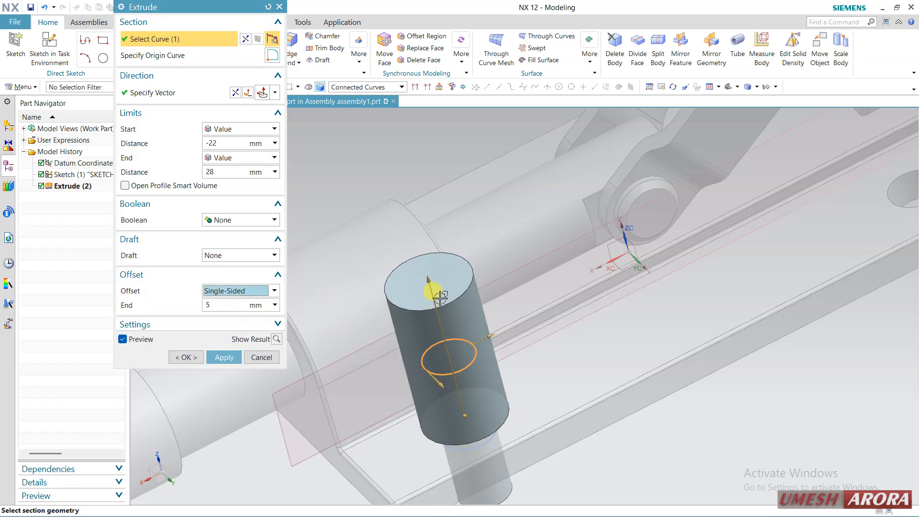
drag(440, 298, 440, 336)
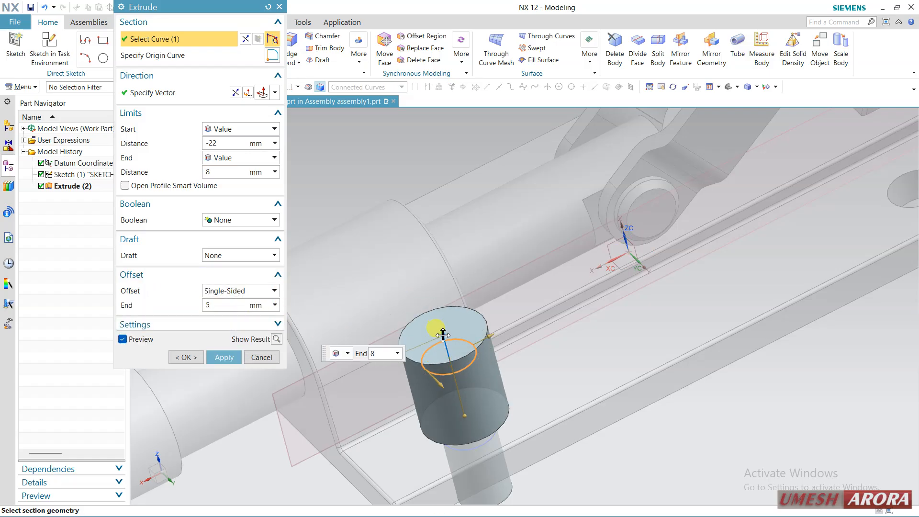
click(466, 418)
text(0)
key(Return)
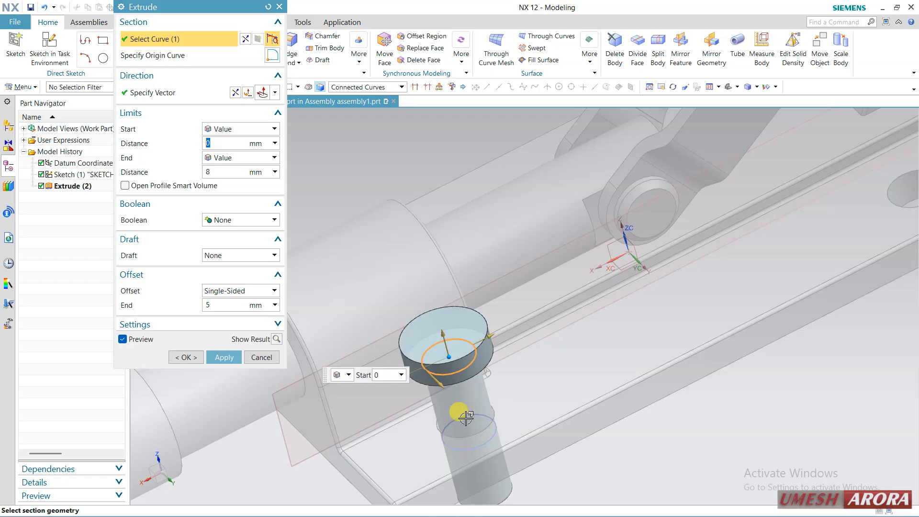
Unite the head extrusion with the pin body and create it
scroll(498, 344, up, 1)
scroll(498, 343, up, 1)
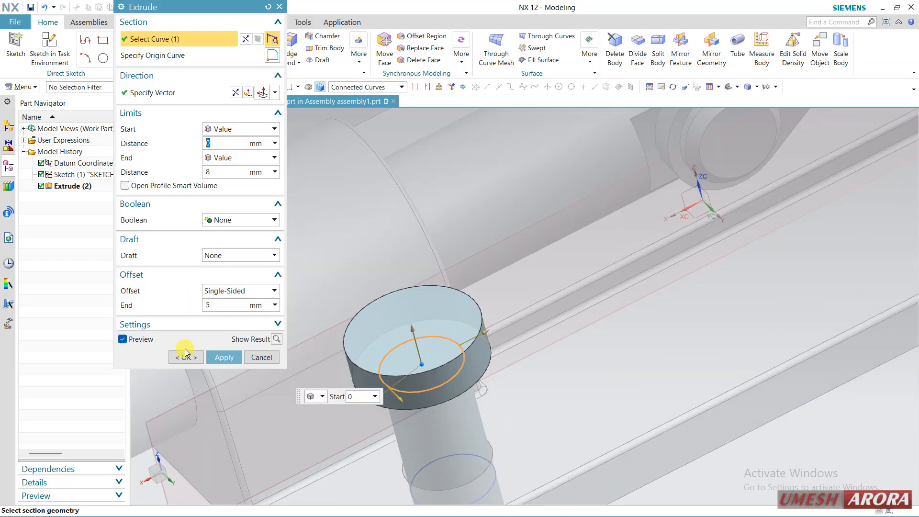
click(223, 221)
click(220, 239)
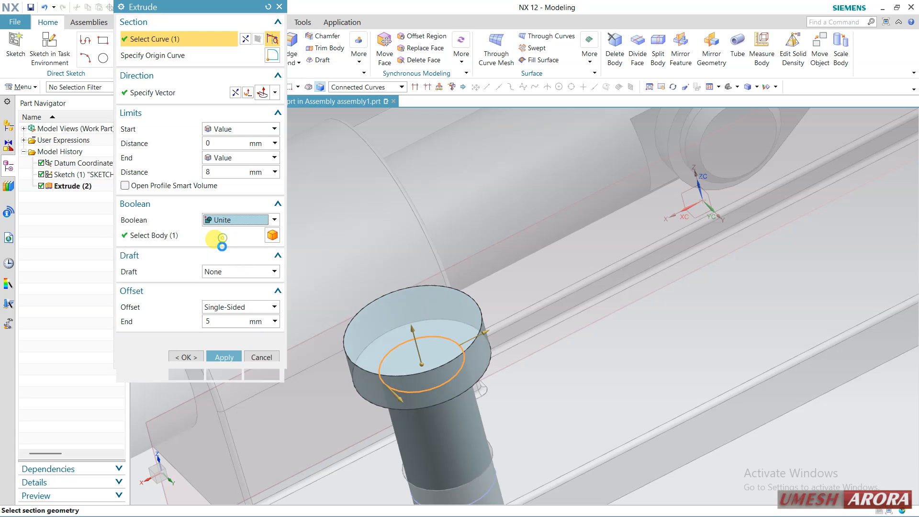
click(186, 374)
Chamfer the pin's bottom edge with a symmetric 2.5 mm cross section
middle_drag(382, 345, 407, 361)
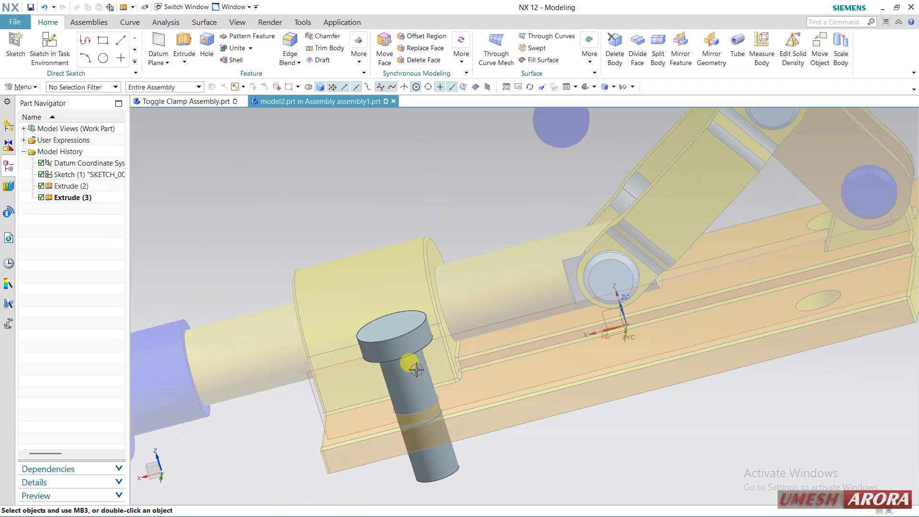
click(435, 473)
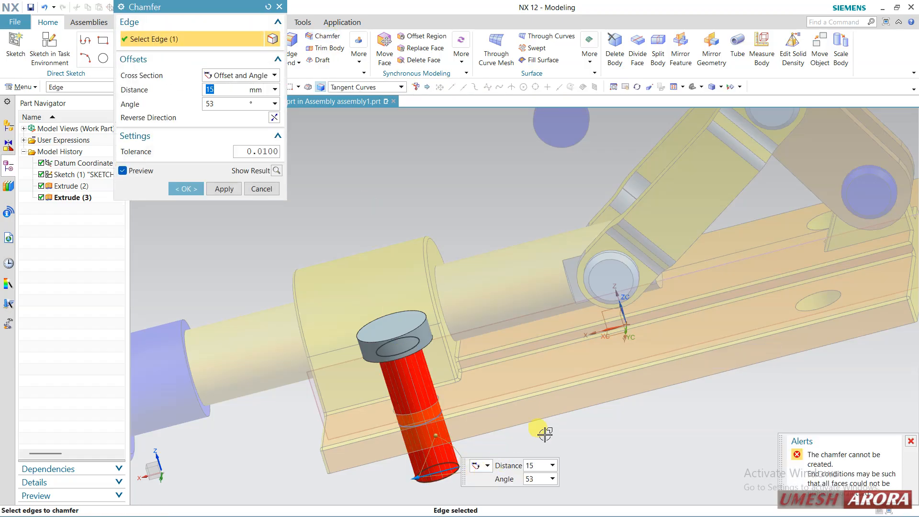
click(249, 76)
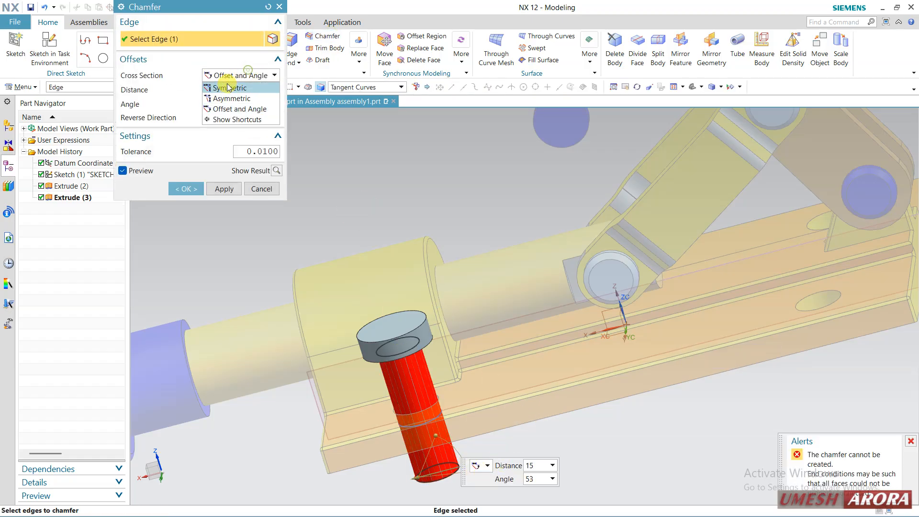
click(225, 86)
scroll(418, 479, up, 3)
drag(418, 479, 486, 465)
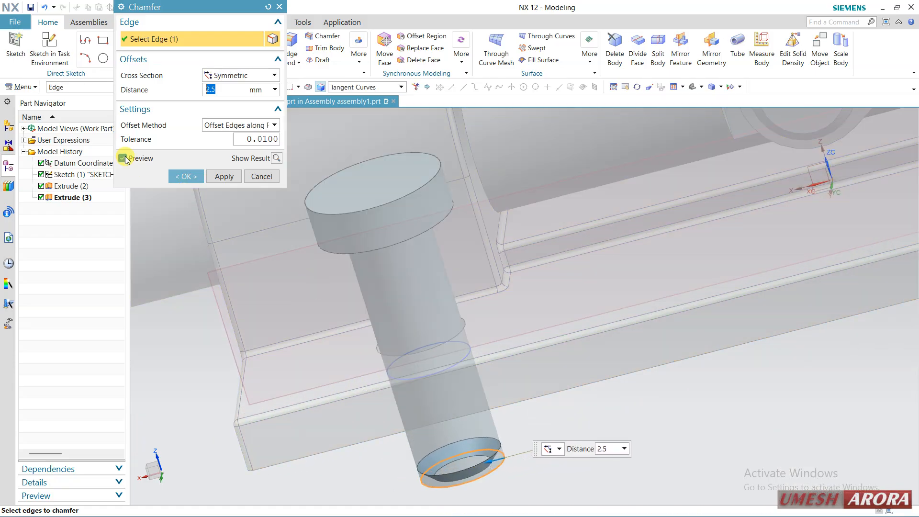
click(176, 176)
Make the top-level assembly1 the work part again
scroll(413, 314, down, 3)
middle_drag(412, 314, 434, 347)
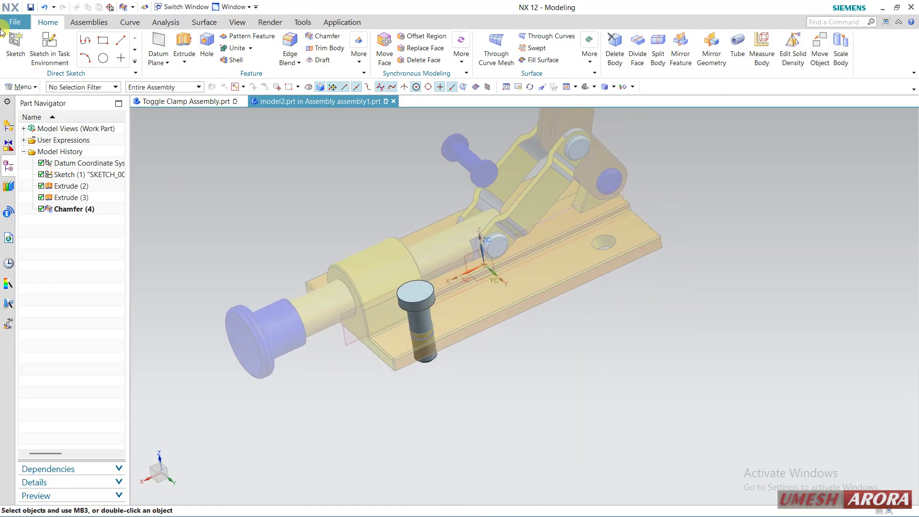
click(79, 26)
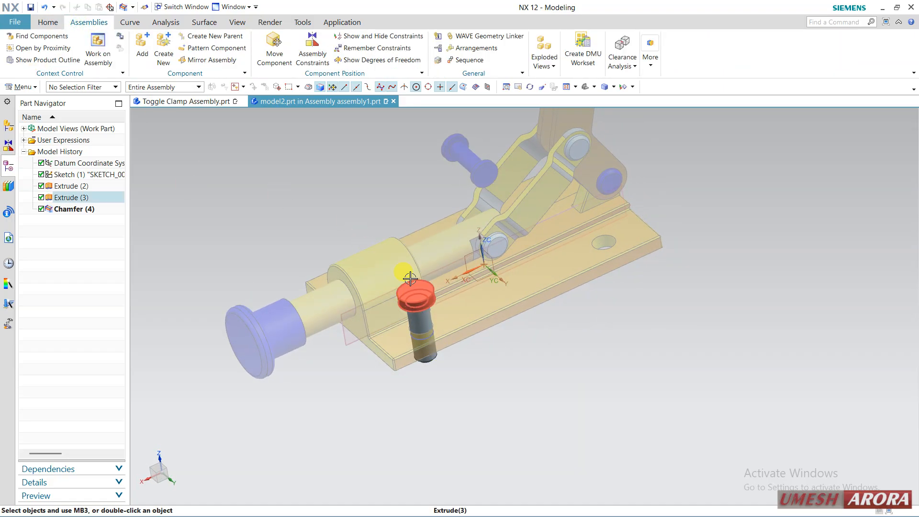
click(9, 127)
right_click(56, 144)
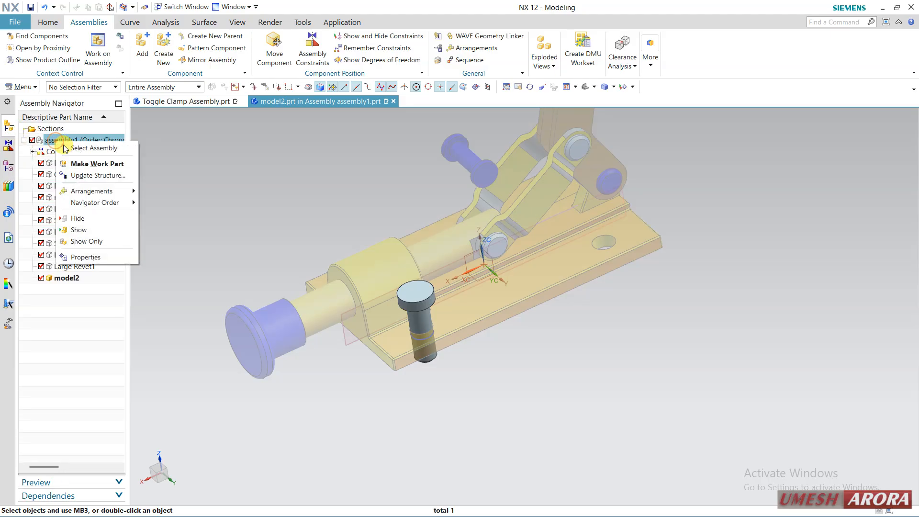
click(85, 163)
Move the model2 component dynamically along Y out of its hole, to Y 91 mm beside the base plate
middle_drag(233, 193, 308, 365)
scroll(309, 363, up, 2)
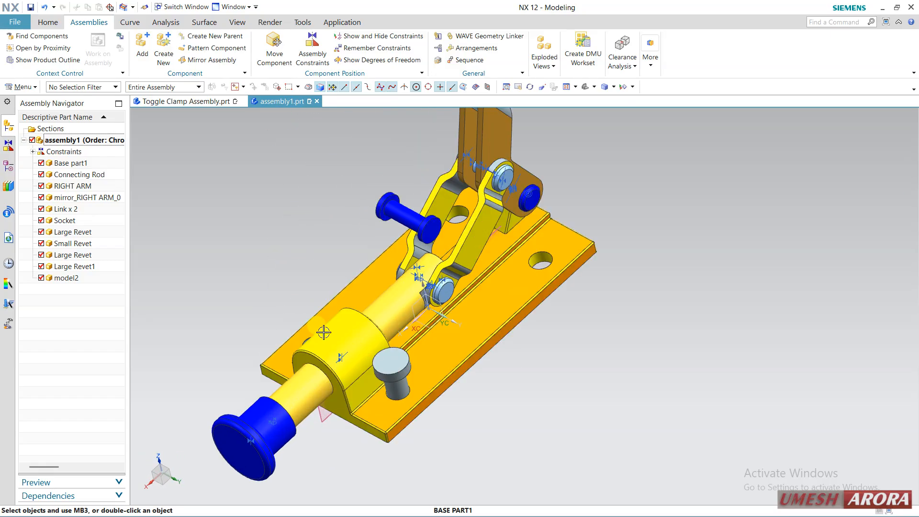
middle_drag(320, 329, 288, 279)
shift+middle_drag(288, 279, 309, 351)
click(512, 300)
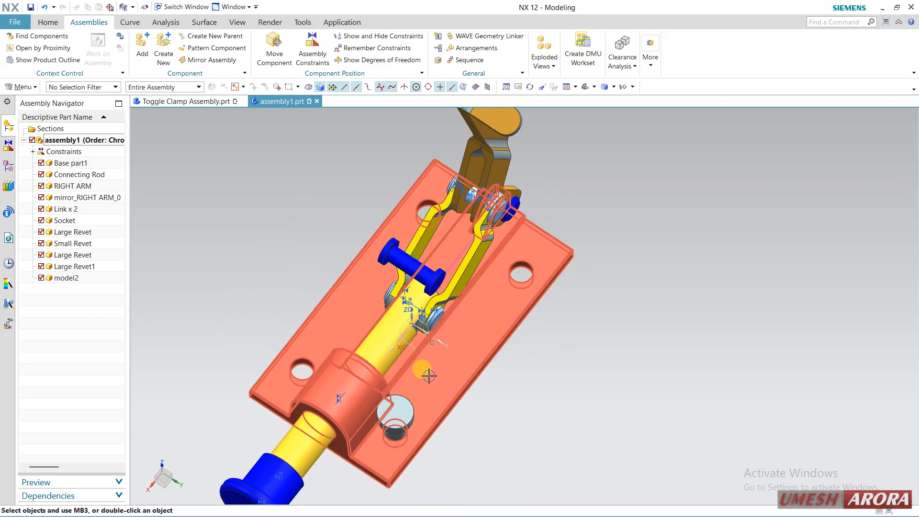
middle_drag(361, 363, 353, 282)
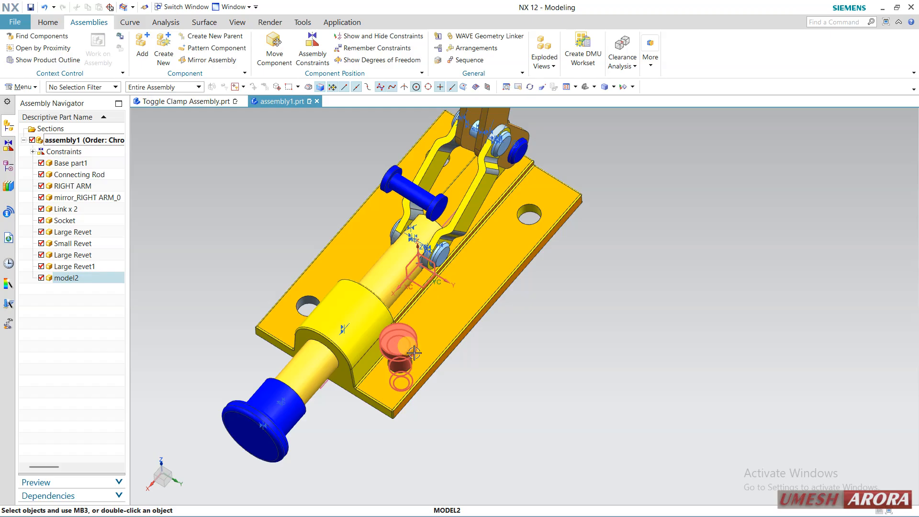
click(493, 386)
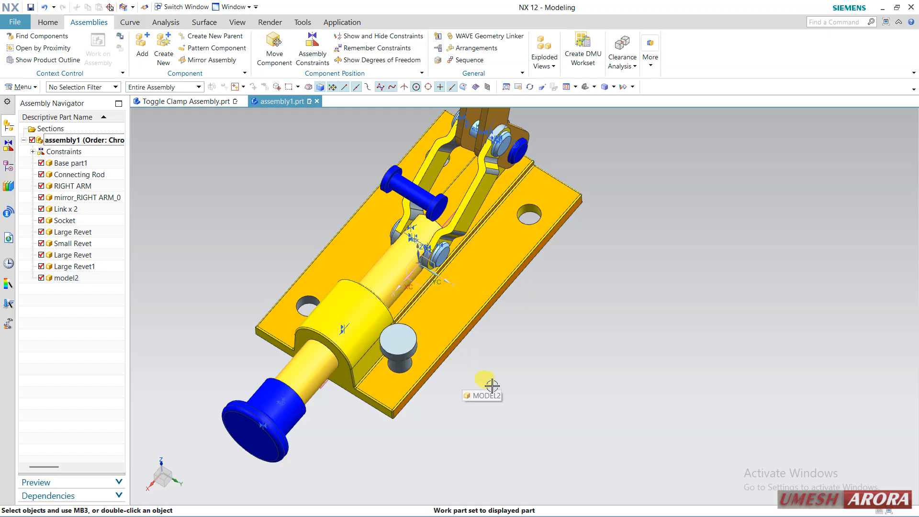
right_click(406, 348)
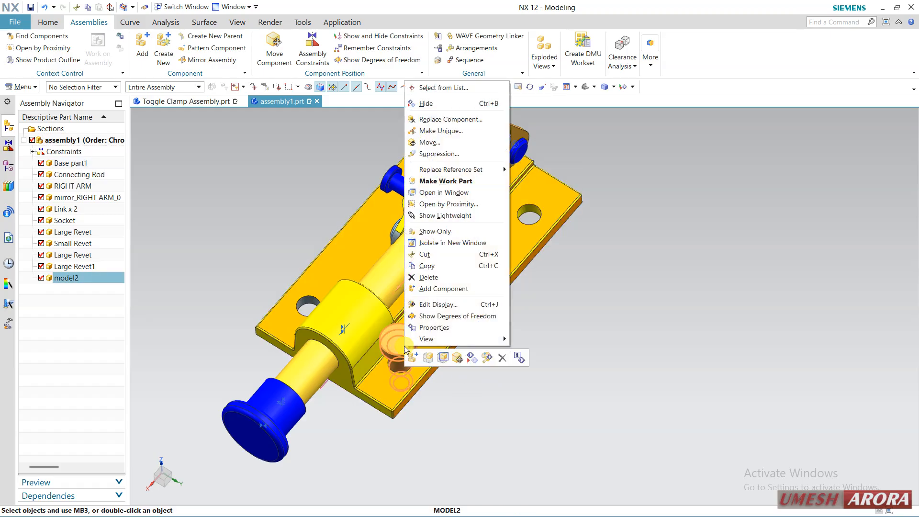
click(457, 363)
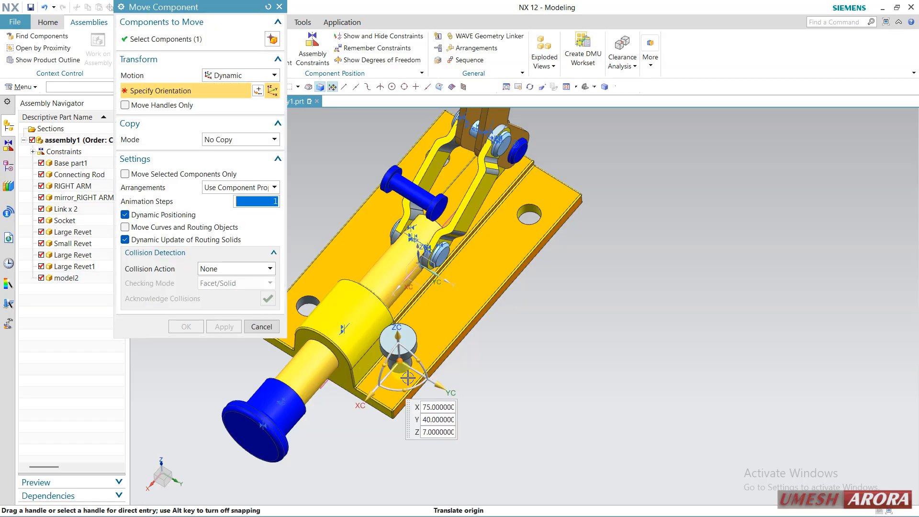
drag(443, 386, 508, 421)
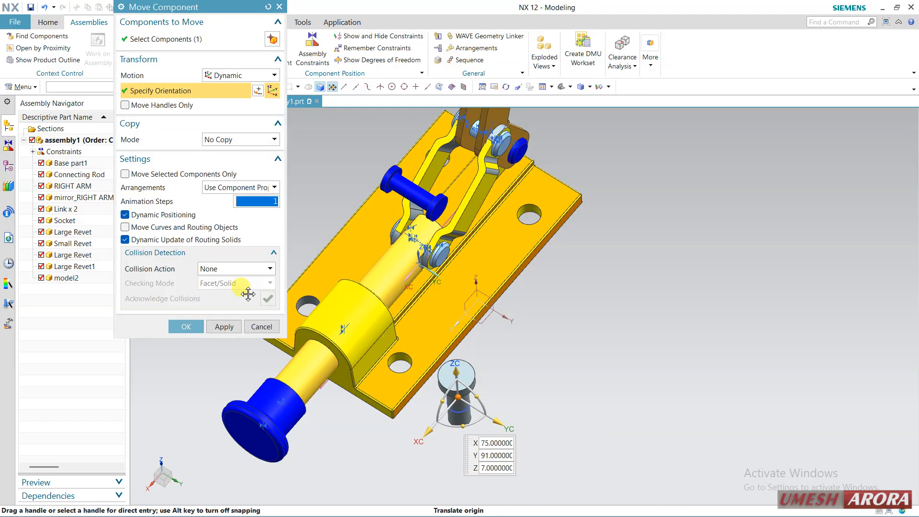
click(185, 326)
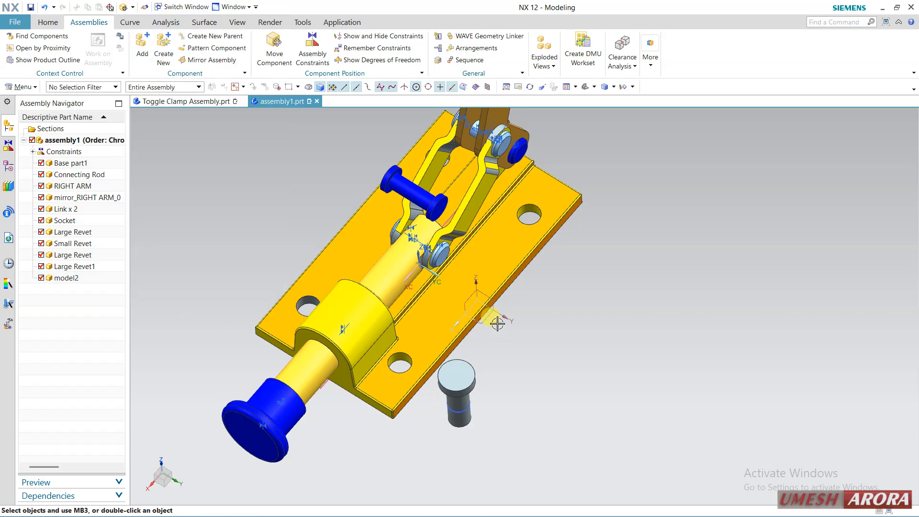
Replace the reference set of the model2 component with MODEL
middle_drag(533, 388, 437, 376)
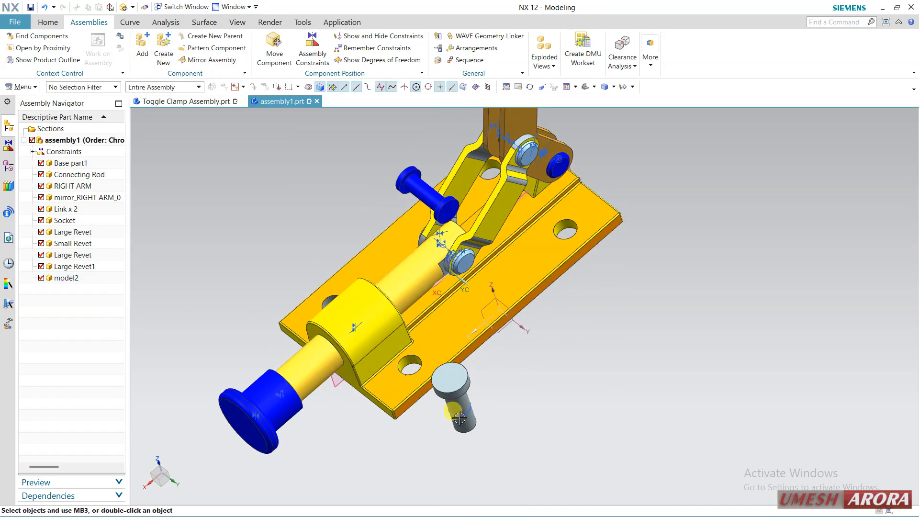
scroll(464, 410, up, 3)
middle_drag(539, 400, 459, 385)
click(458, 385)
right_click(459, 385)
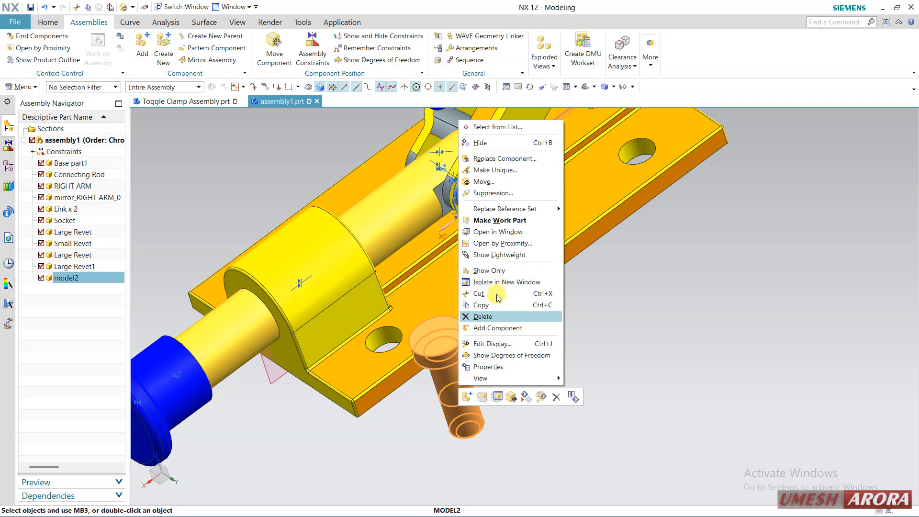
mouse_move(517, 212)
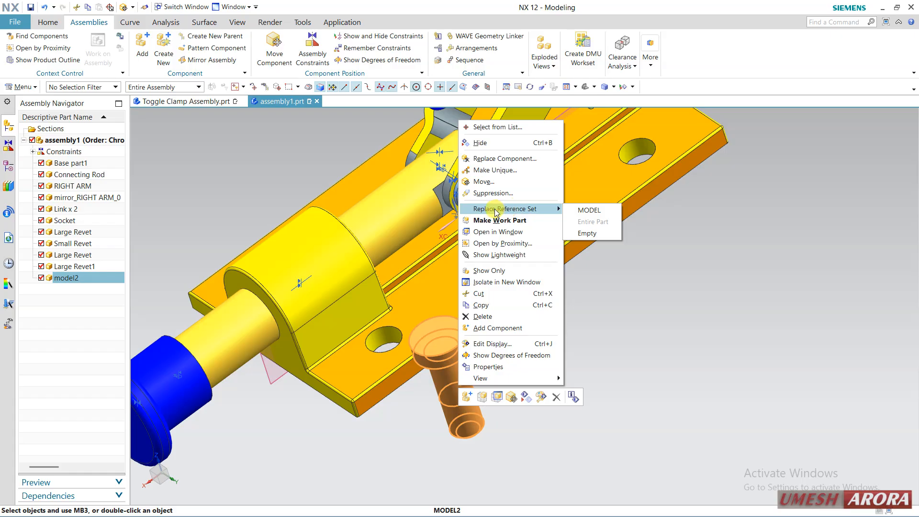
click(584, 211)
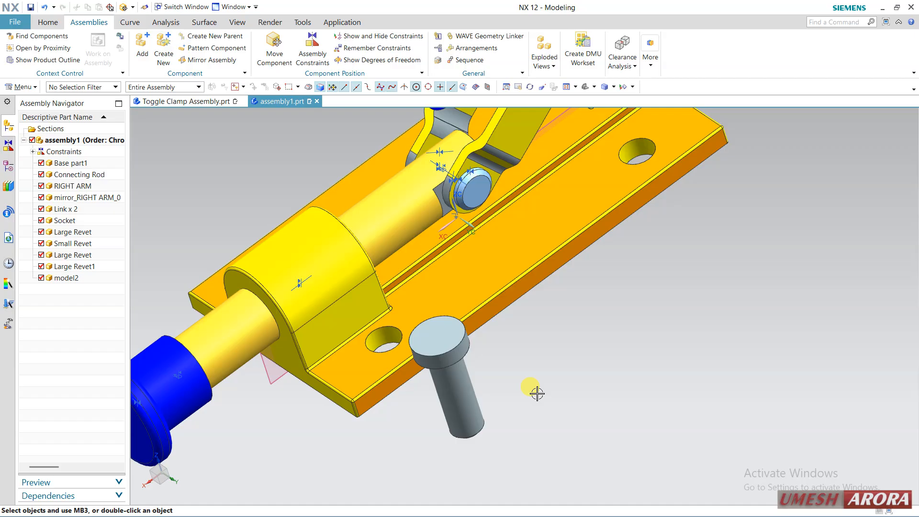
Replace the reference set of the Base part1 component with Entire Part
scroll(383, 345, down, 1)
right_click(350, 331)
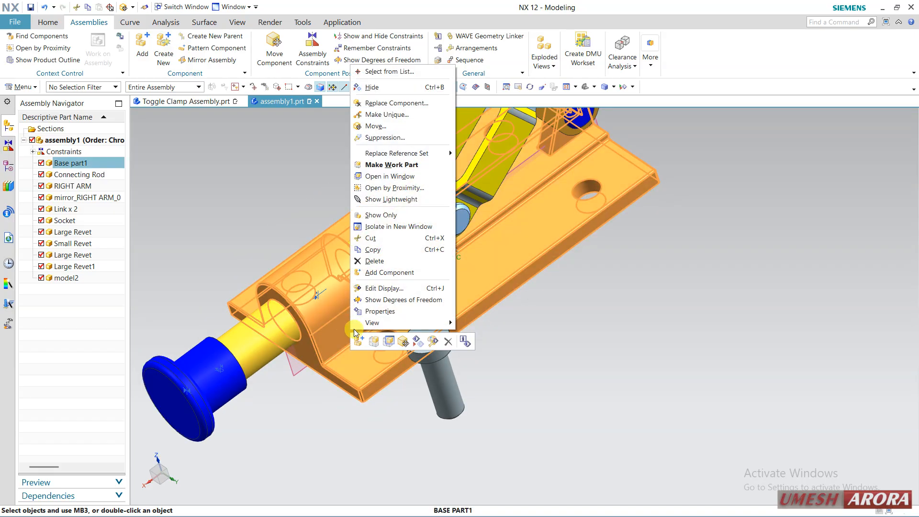
click(436, 154)
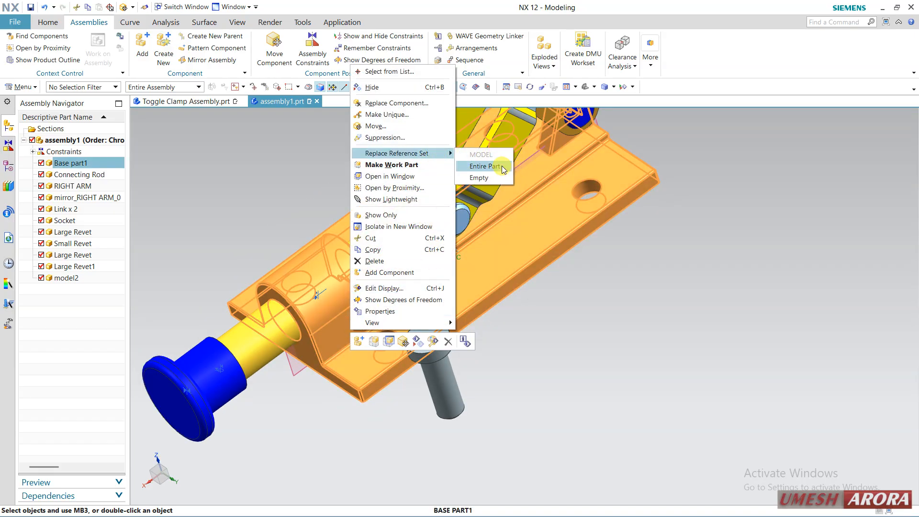
click(485, 166)
click(482, 265)
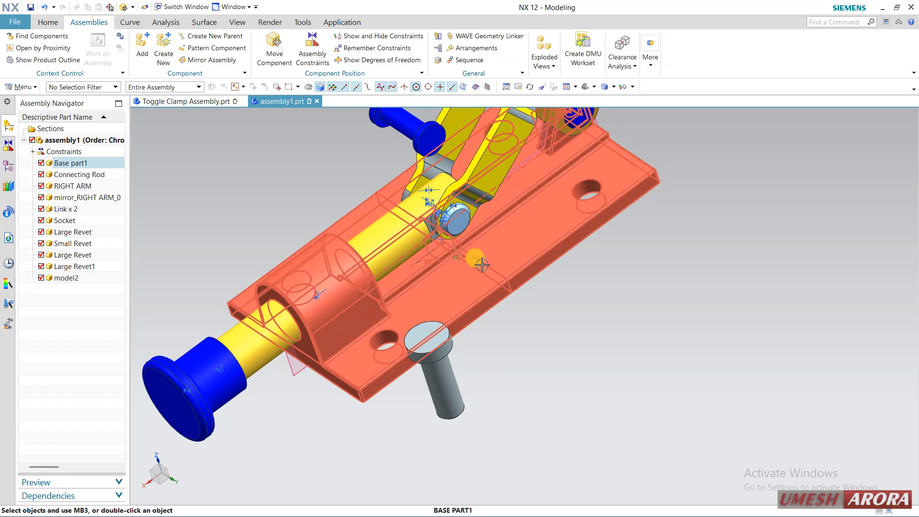
middle_drag(322, 342, 279, 419)
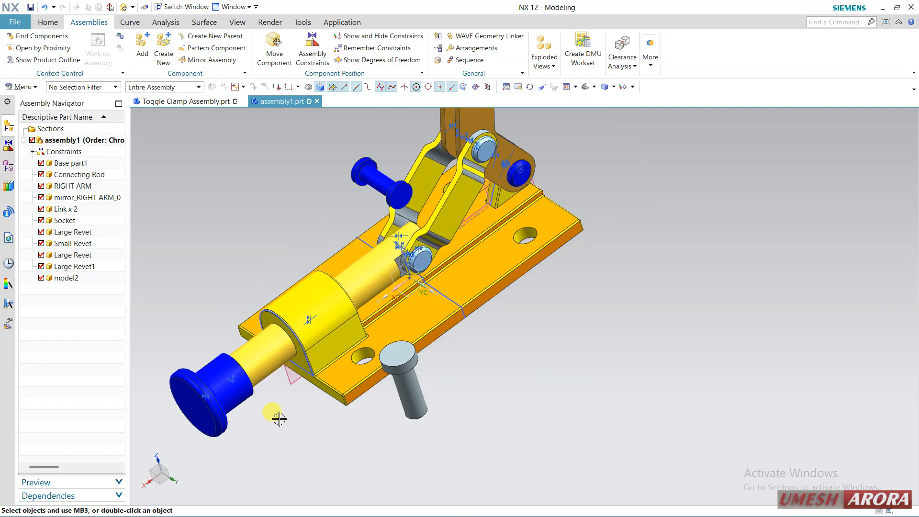
Replace the reference set of the Base part1 component with MODEL
click(315, 331)
mouse_move(550, 357)
middle_down()
mouse_move(526, 350)
mouse_move(493, 363)
mouse_move(479, 338)
mouse_move(521, 363)
mouse_move(550, 357)
mouse_move(557, 365)
middle_up()
click(437, 335)
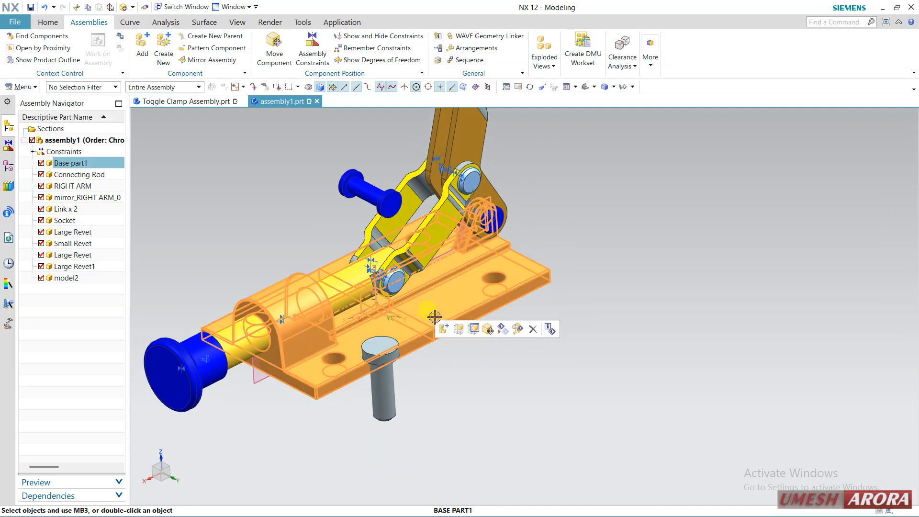
right_click(438, 333)
mouse_move(523, 140)
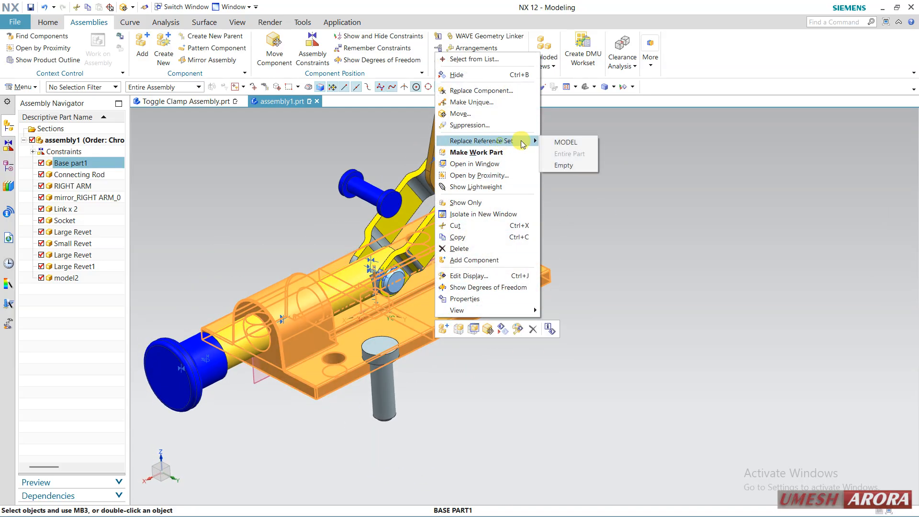
click(564, 142)
middle_drag(528, 370, 571, 392)
scroll(563, 414, up, 2)
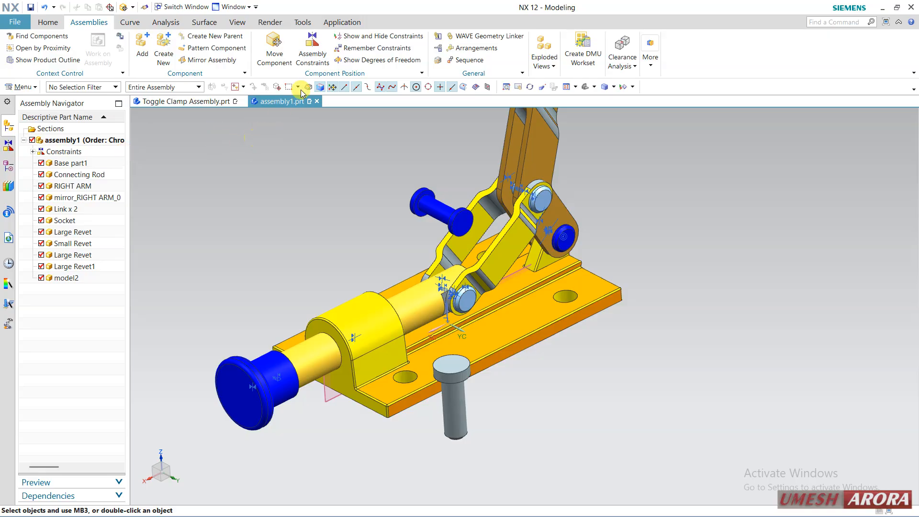
Align the model2 pin's axis with the base plate hole beside the rod housing using an Infer Center/Axis Touch Align constraint
click(311, 51)
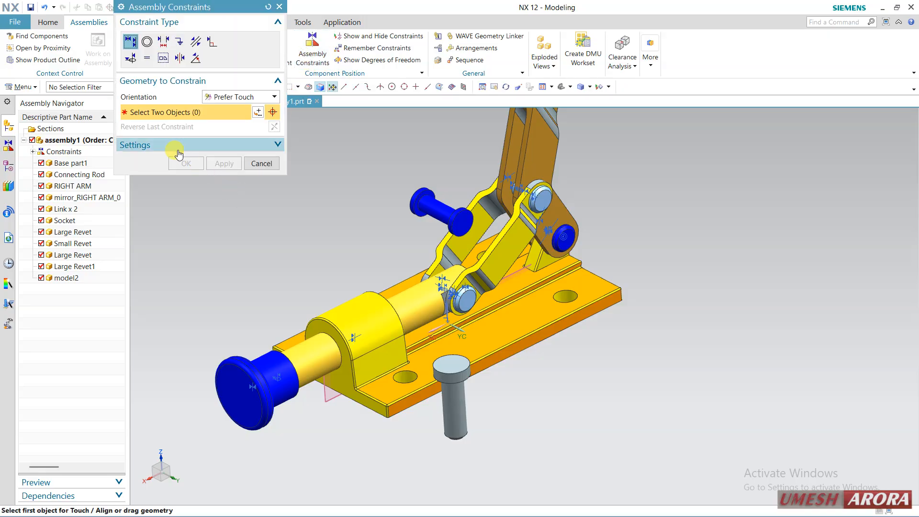
click(244, 102)
click(221, 141)
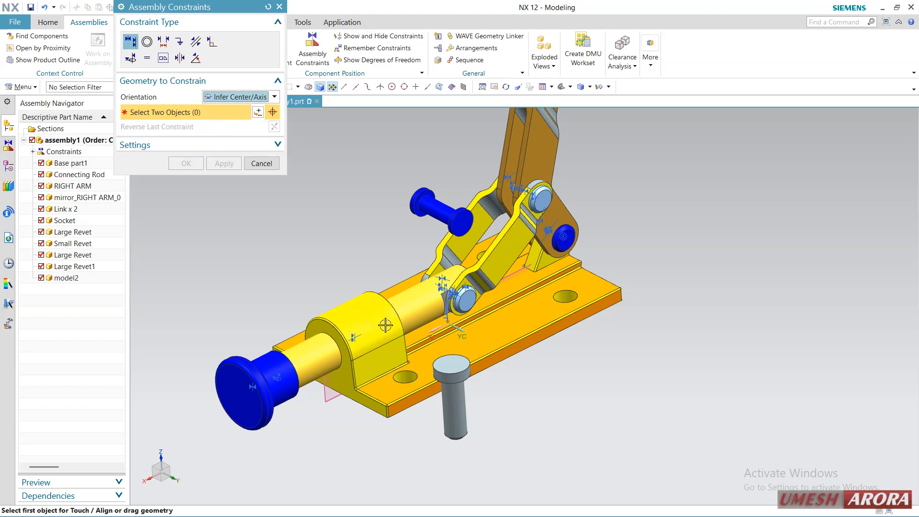
scroll(452, 413, up, 3)
click(452, 412)
click(385, 375)
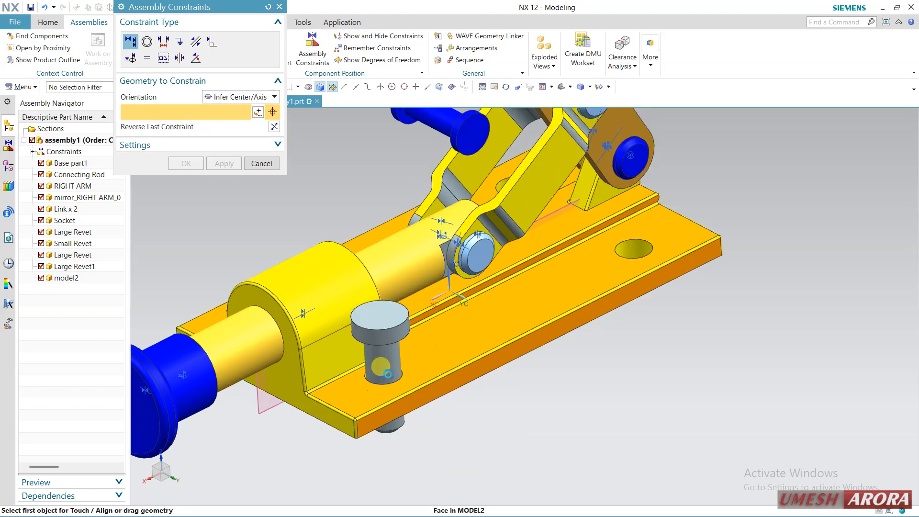
Constrain the underside of the model2 pin head to the base plate's top face with Prefer Touch orientation
click(225, 102)
click(226, 106)
click(400, 346)
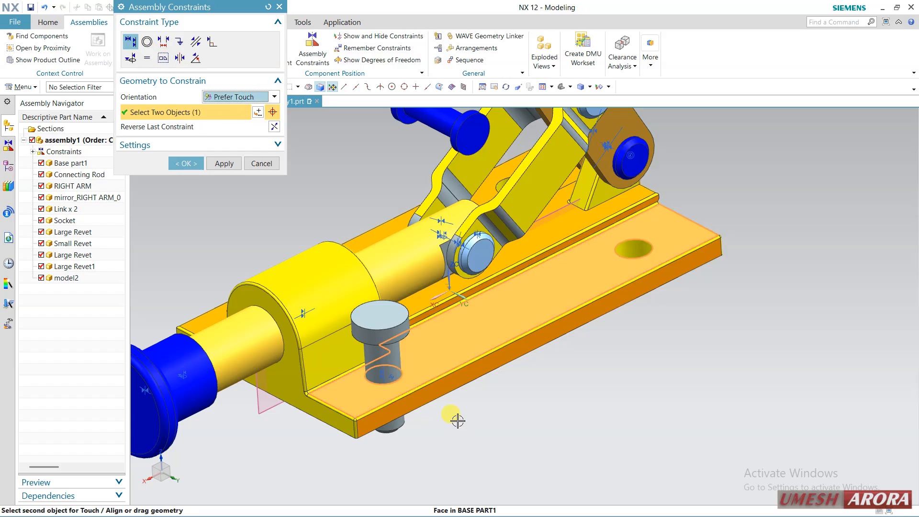
middle_drag(458, 421, 438, 371)
middle_drag(393, 207, 387, 163)
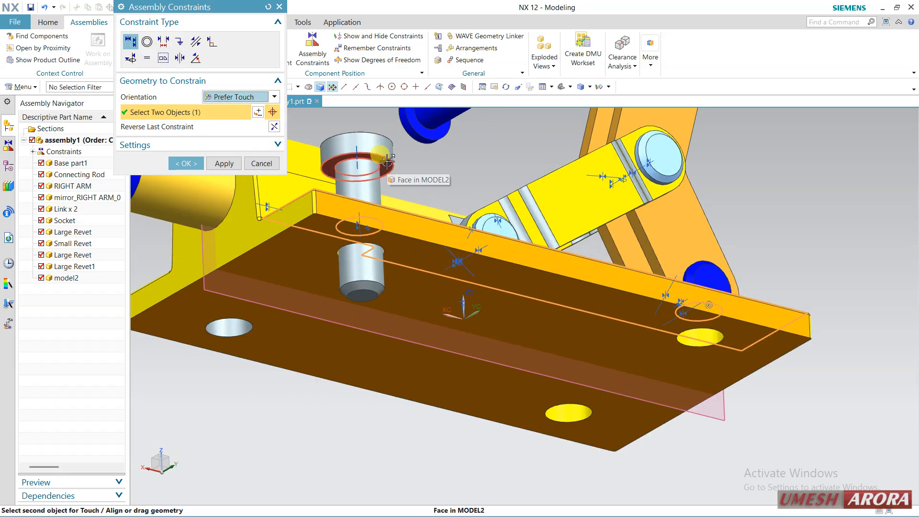
click(387, 160)
click(186, 163)
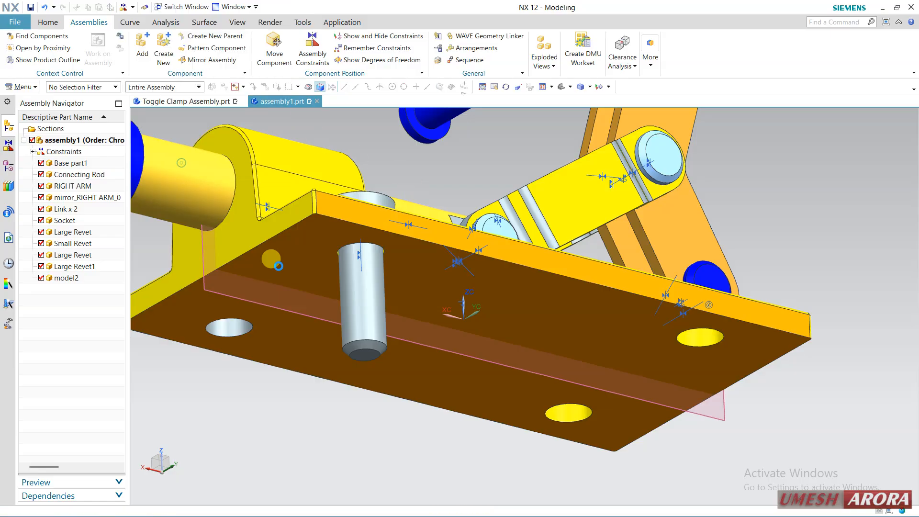
Set up a linear component pattern of the model2 pin along the reversed Y axis, toward the opposite side of the base plate
scroll(421, 277, down, 3)
middle_drag(422, 277, 426, 398)
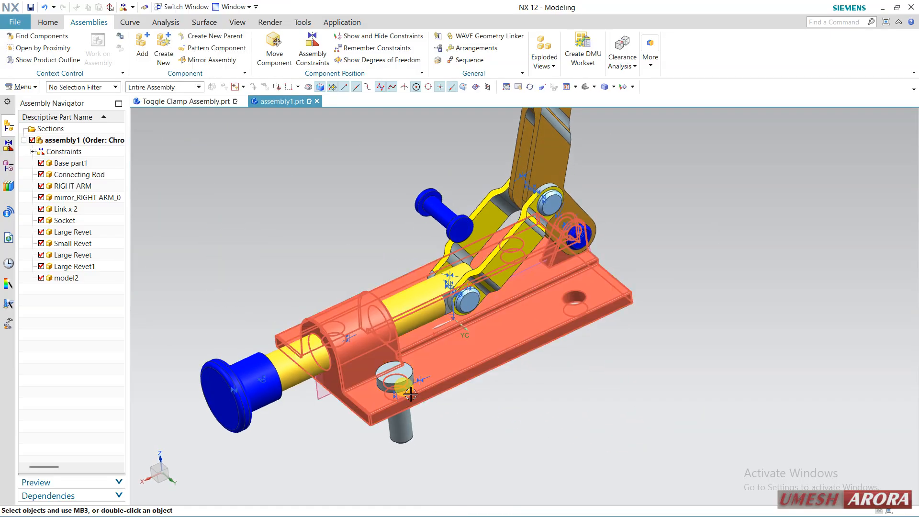
scroll(427, 398, up, 2)
scroll(503, 409, down, 2)
middle_drag(503, 409, 541, 166)
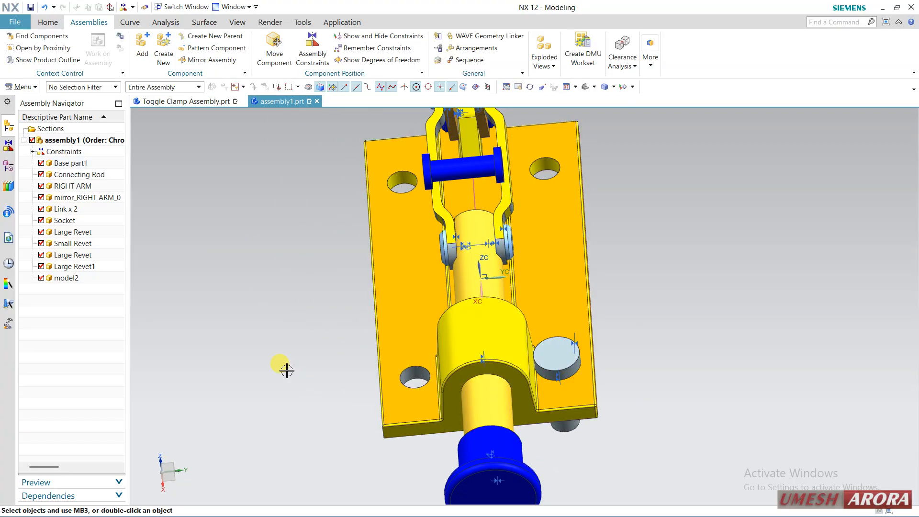
mouse_move(254, 338)
middle_down()
mouse_move(236, 324)
mouse_move(254, 341)
middle_up()
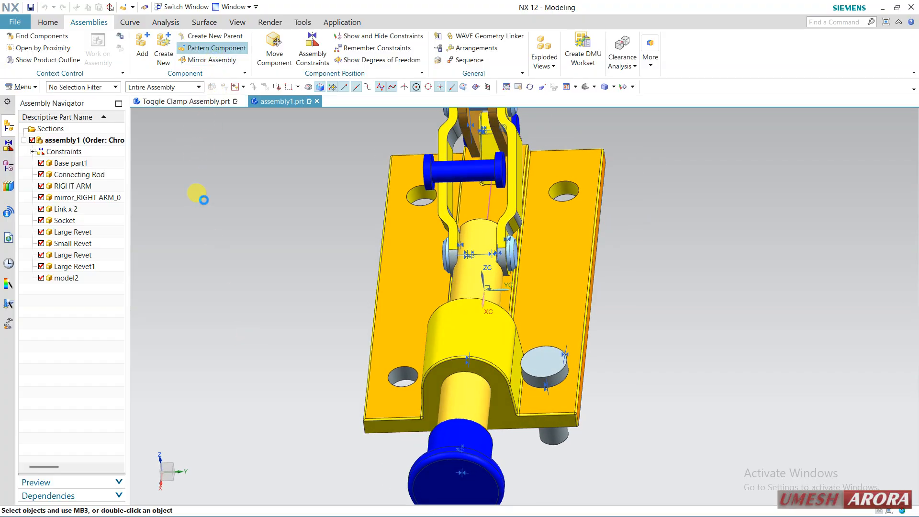
middle_drag(522, 265, 636, 370)
shift+middle_drag(507, 258, 590, 410)
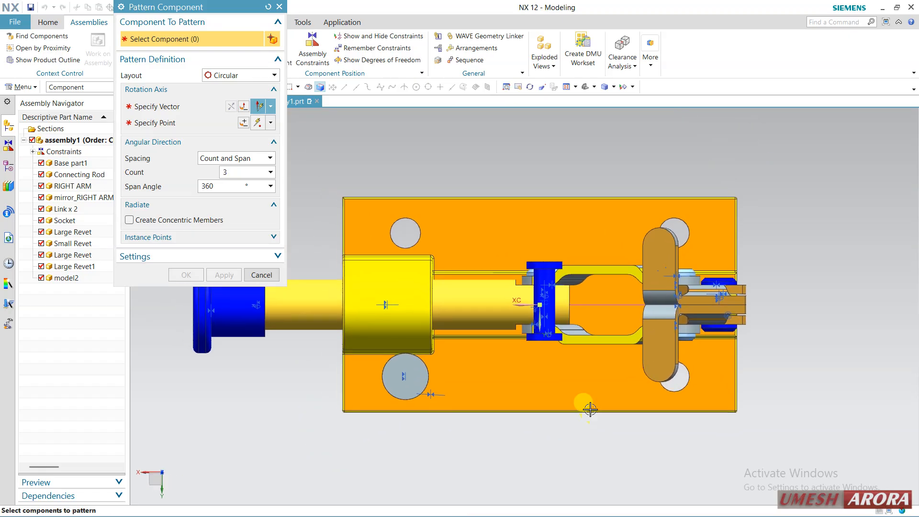
click(236, 76)
click(223, 88)
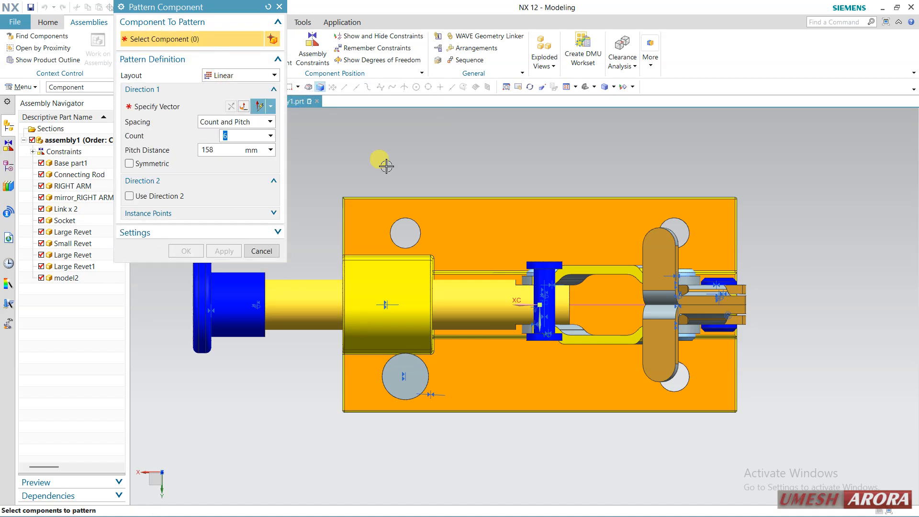
click(411, 367)
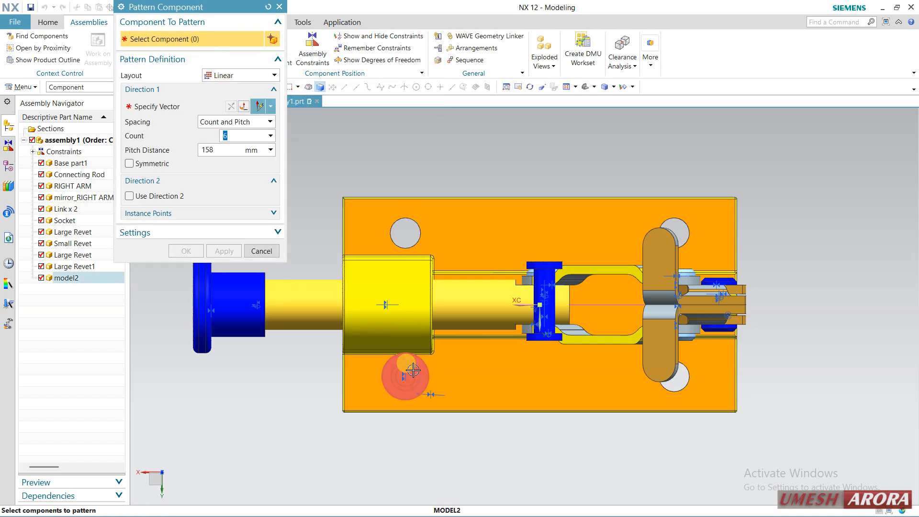
click(186, 106)
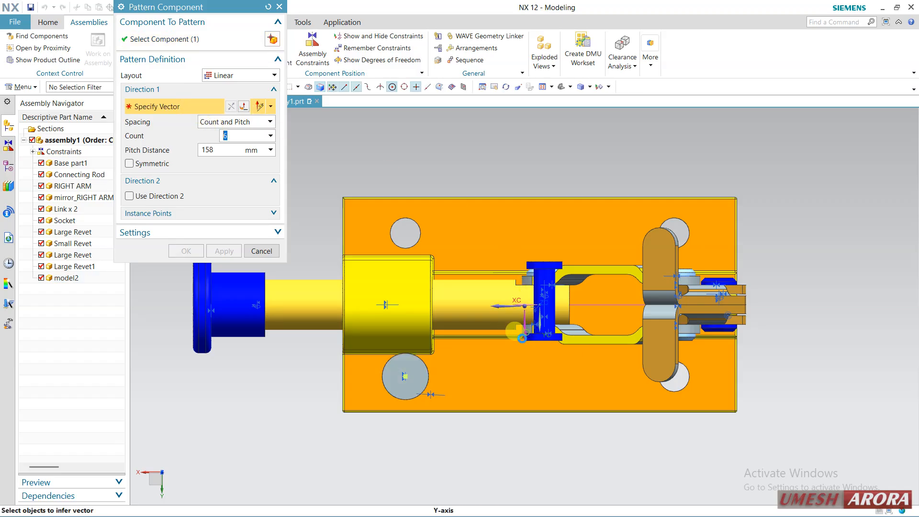
click(527, 332)
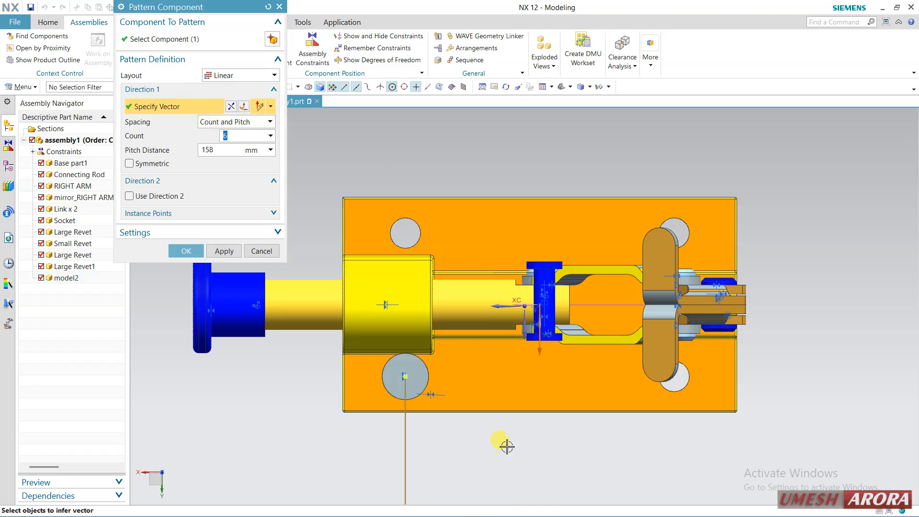
click(231, 106)
Set the pattern's first direction to a pitch distance of 82 mm and a count of 2
scroll(465, 174, down, 3)
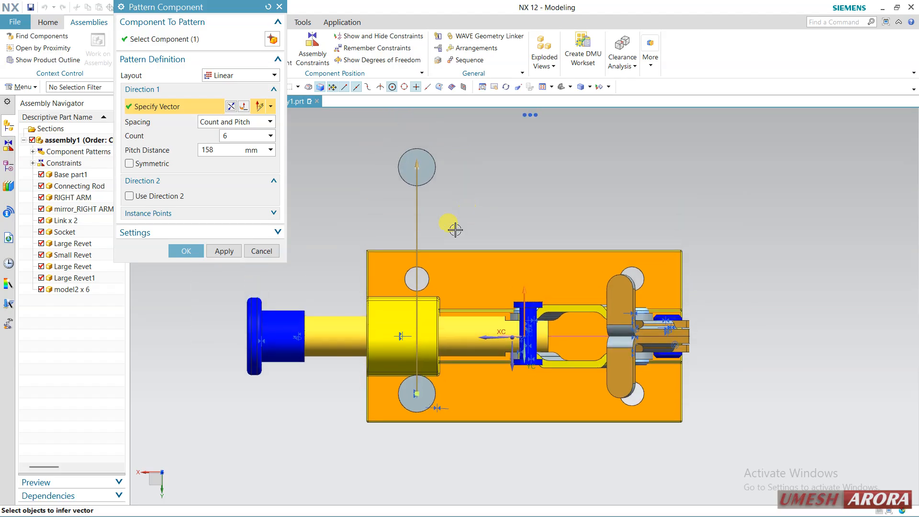
drag(418, 183, 429, 270)
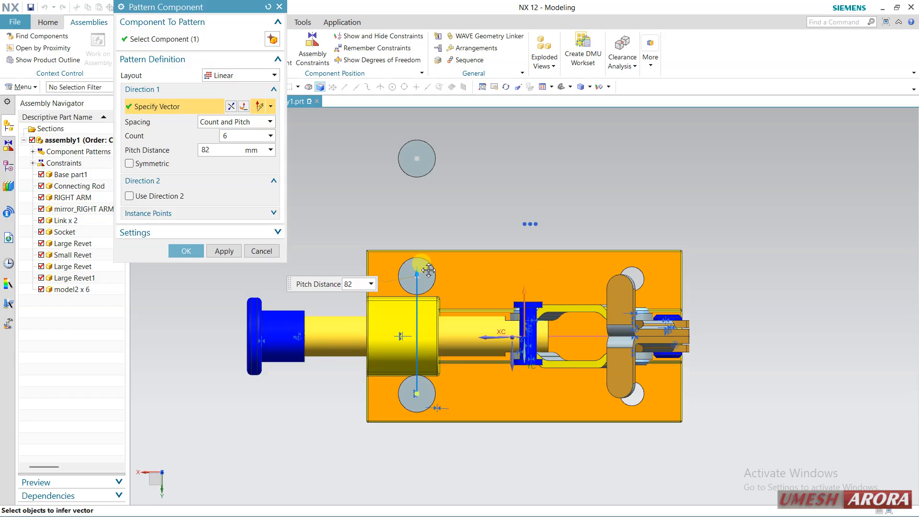
double_click(227, 136)
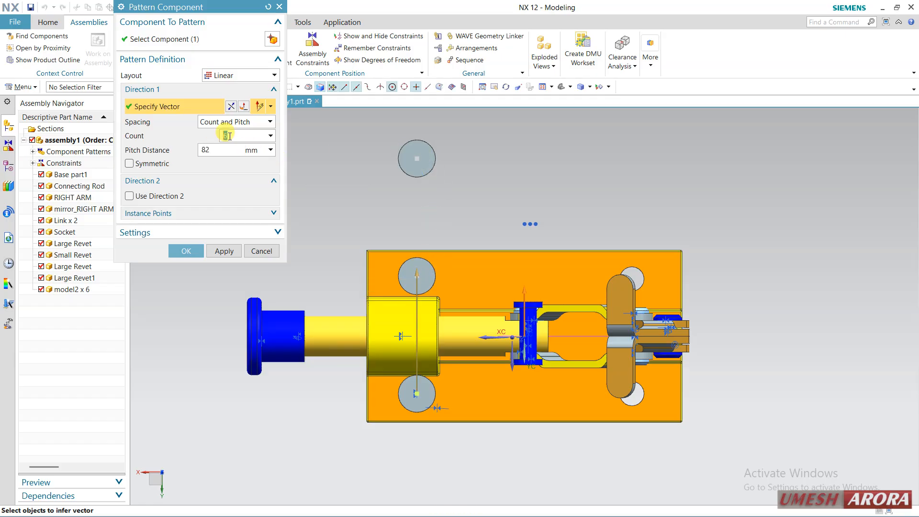
double_click(228, 136)
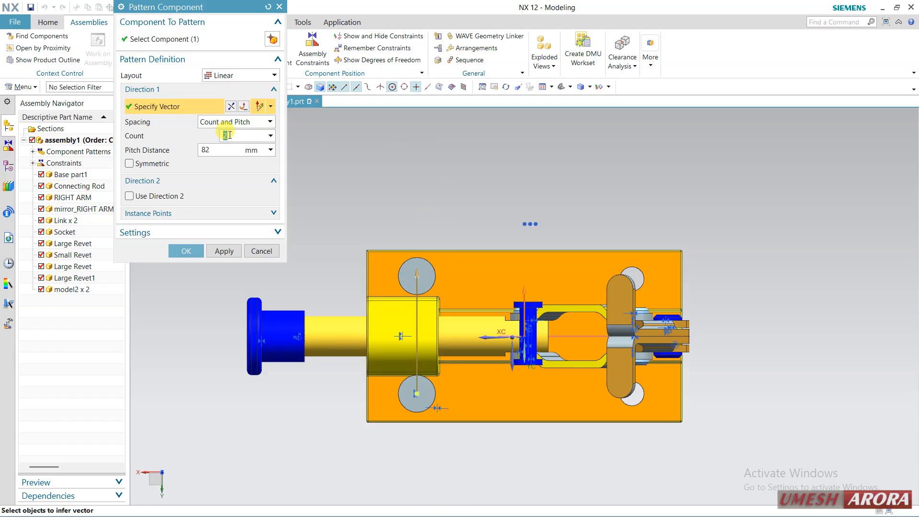
Enable the pattern's second direction, reverse its vector, set a 149 mm pitch with a count of 2, and create the pattern
click(158, 200)
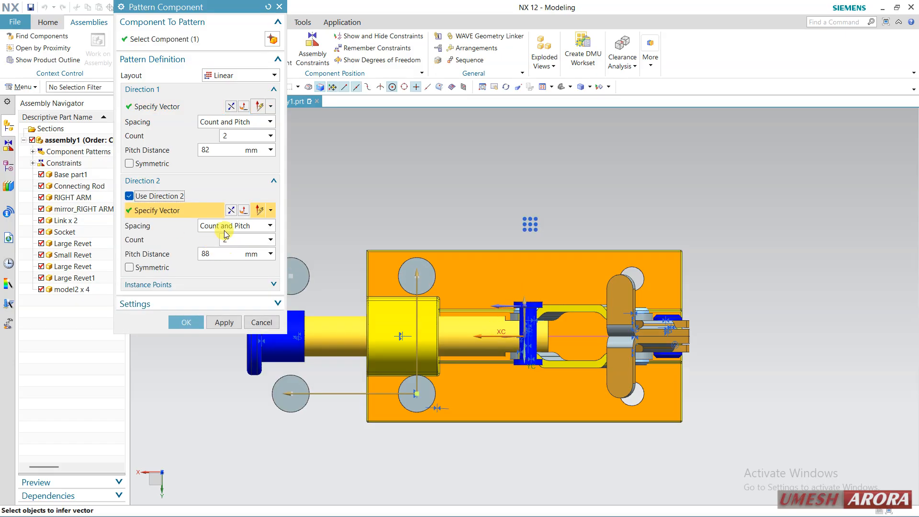
click(232, 211)
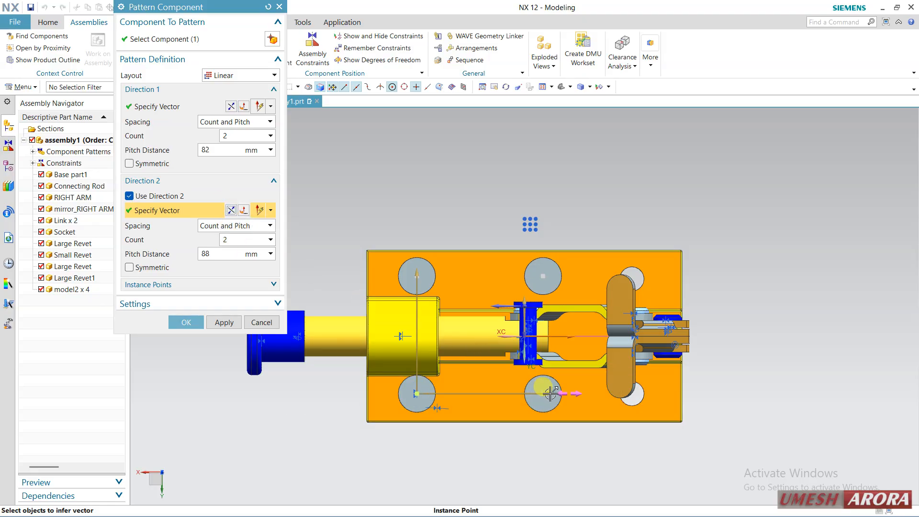
drag(551, 394, 637, 405)
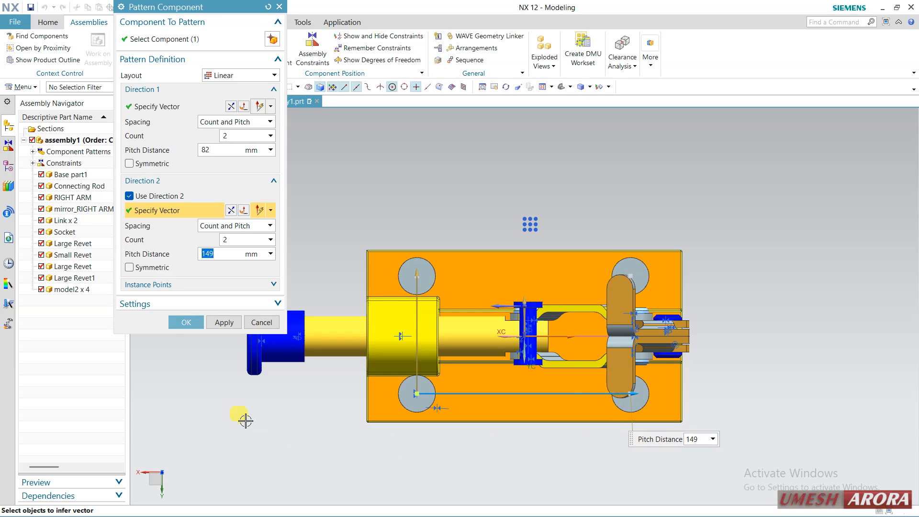
click(187, 323)
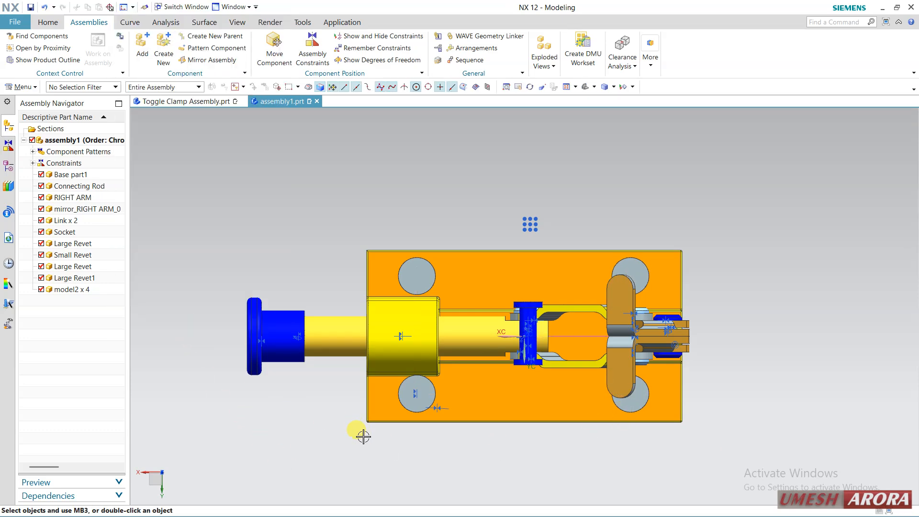
Try to move a patterned model2 pin at the lever end of the base plate dynamically along X
middle_drag(361, 433, 379, 334)
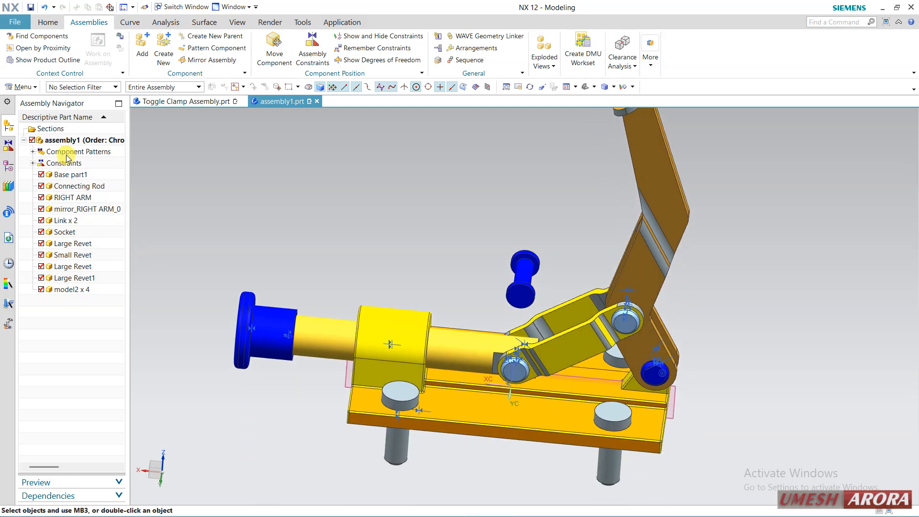
click(219, 205)
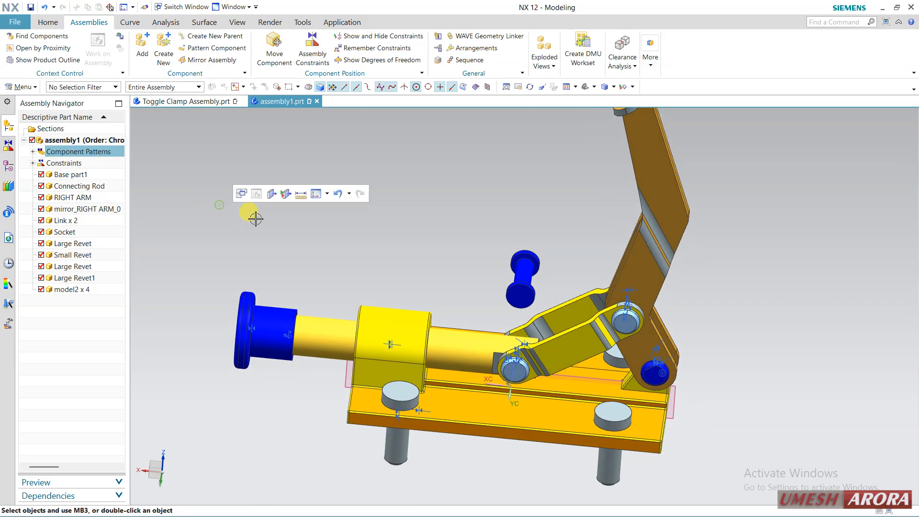
middle_drag(257, 215, 316, 244)
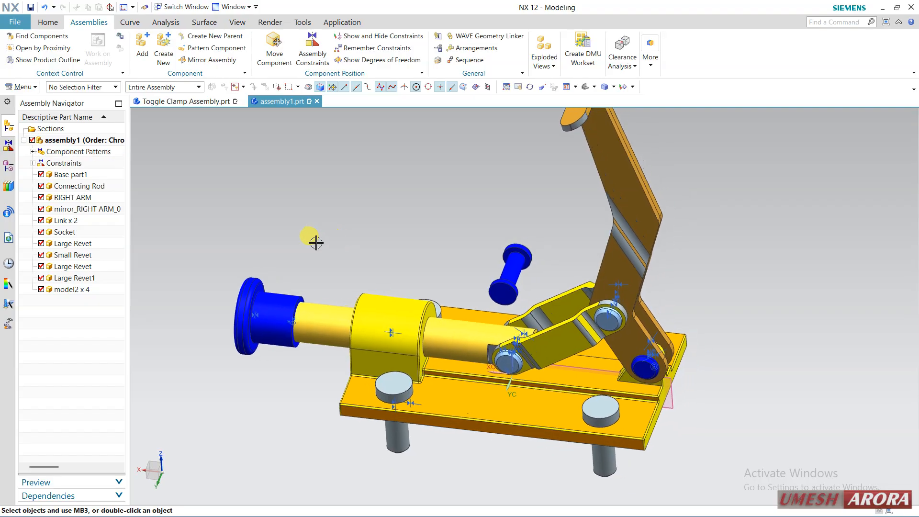
click(283, 61)
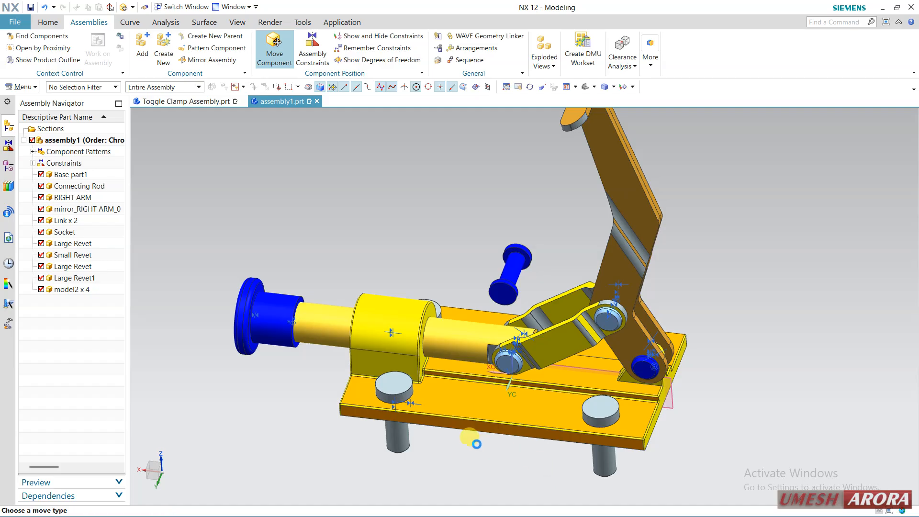
middle_drag(493, 451, 499, 392)
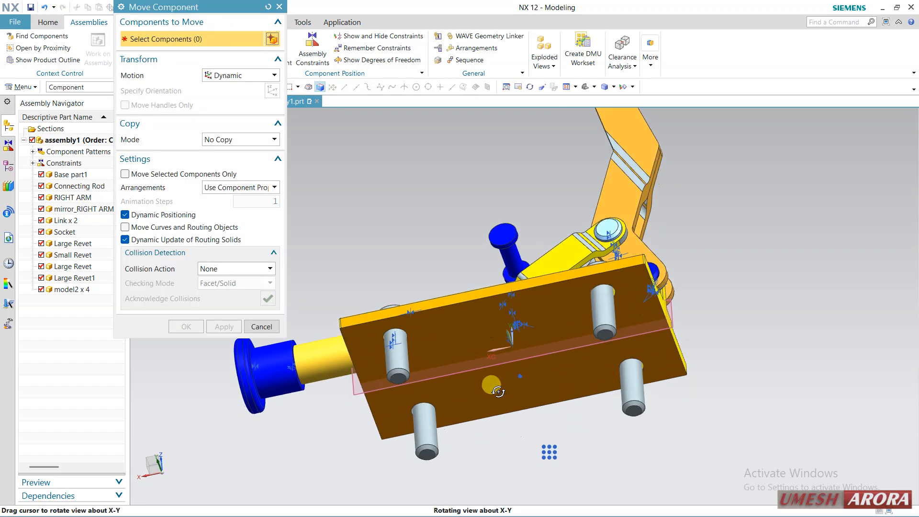
scroll(601, 297, up, 5)
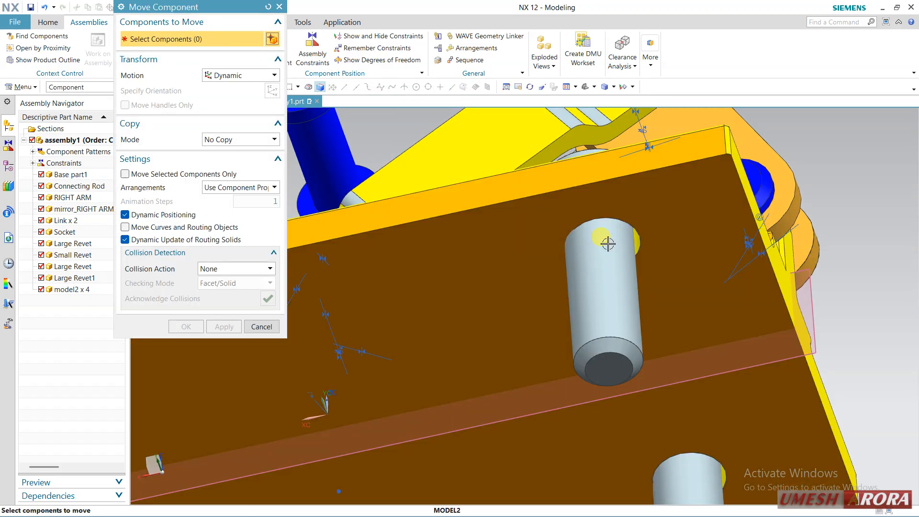
scroll(604, 316, down, 5)
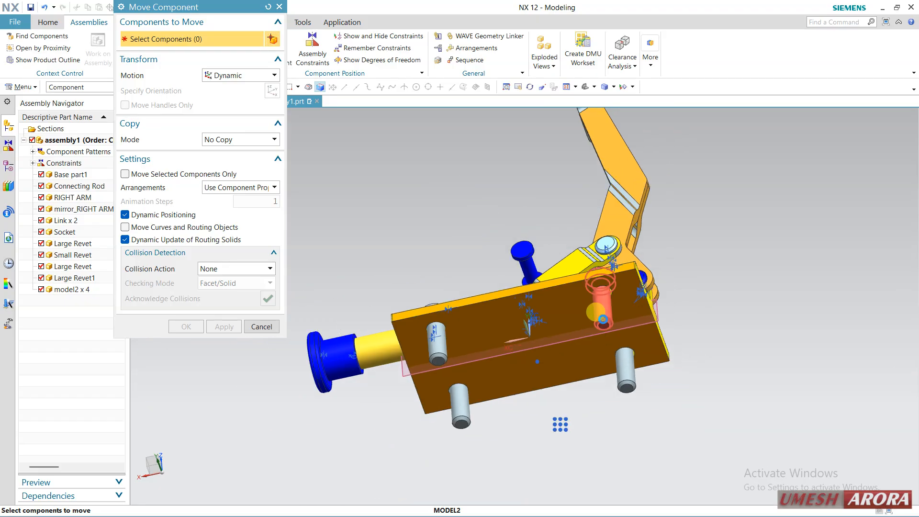
click(603, 317)
click(179, 90)
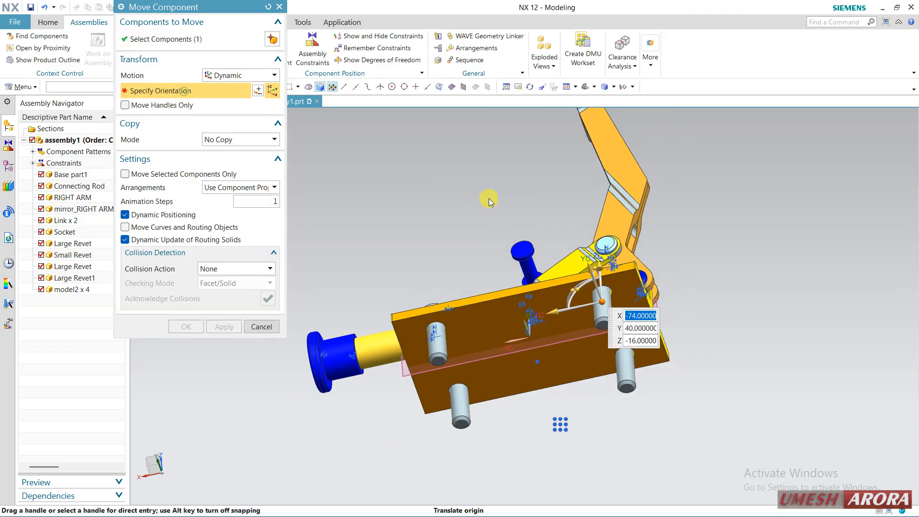
drag(571, 311, 647, 296)
click(269, 328)
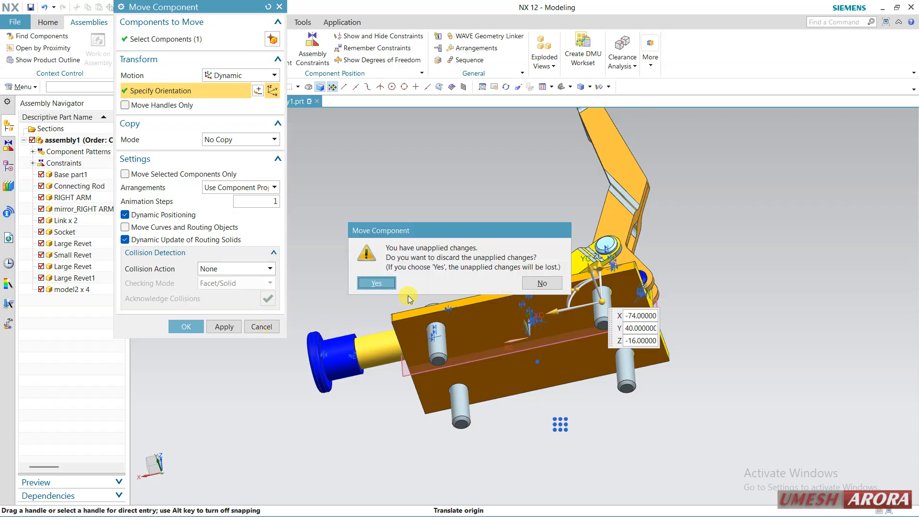
click(376, 284)
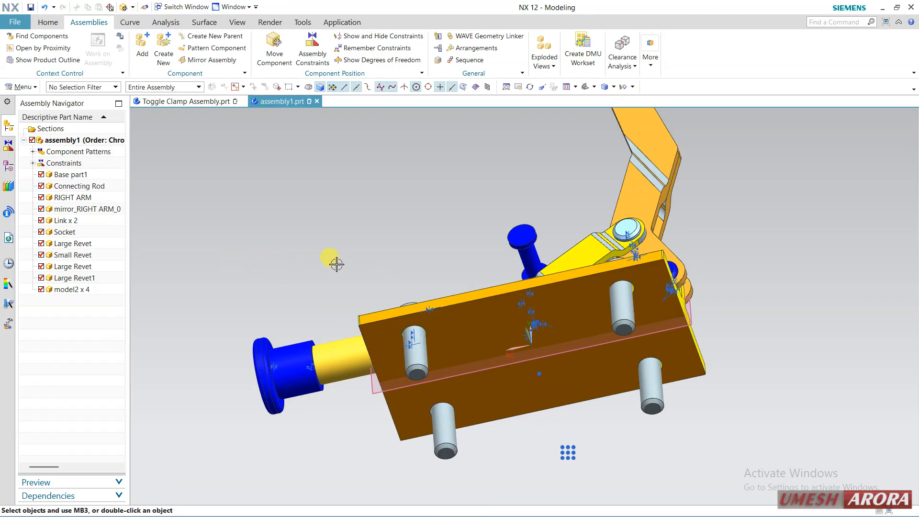
Examine the four patterned model2 pins in the base plate from above and from both long sides of the assembly
scroll(459, 248, down, 3)
middle_drag(448, 237, 455, 299)
scroll(453, 298, up, 4)
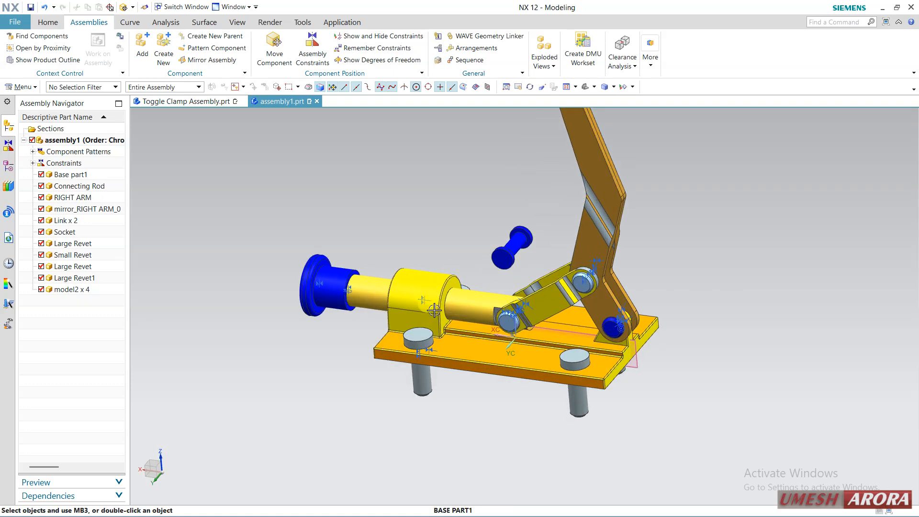
mouse_move(643, 378)
middle_down()
mouse_move(698, 390)
mouse_move(697, 410)
mouse_move(698, 392)
mouse_move(647, 395)
middle_up()
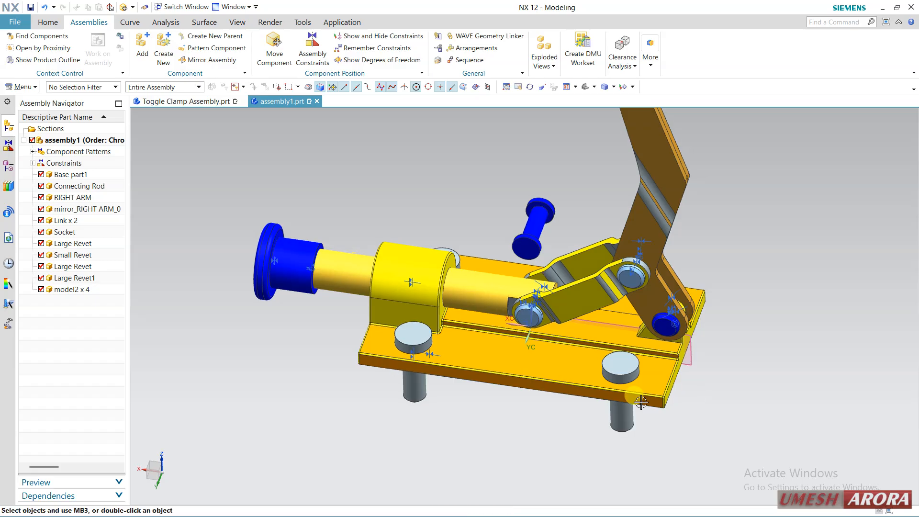
middle_drag(364, 437, 476, 402)
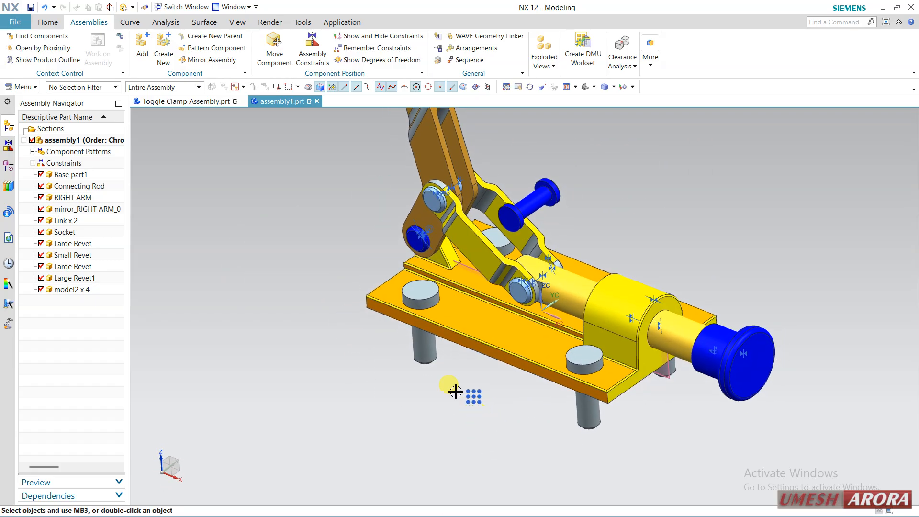
click(83, 290)
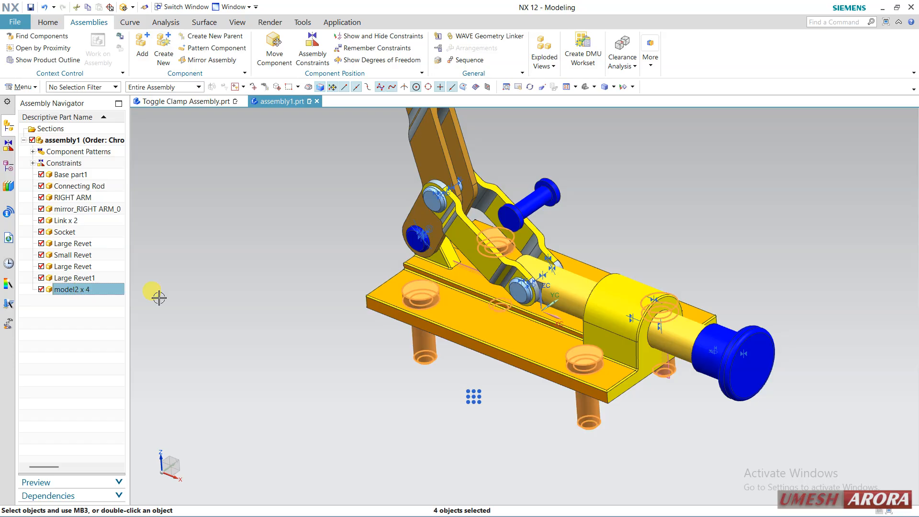
key(Escape)
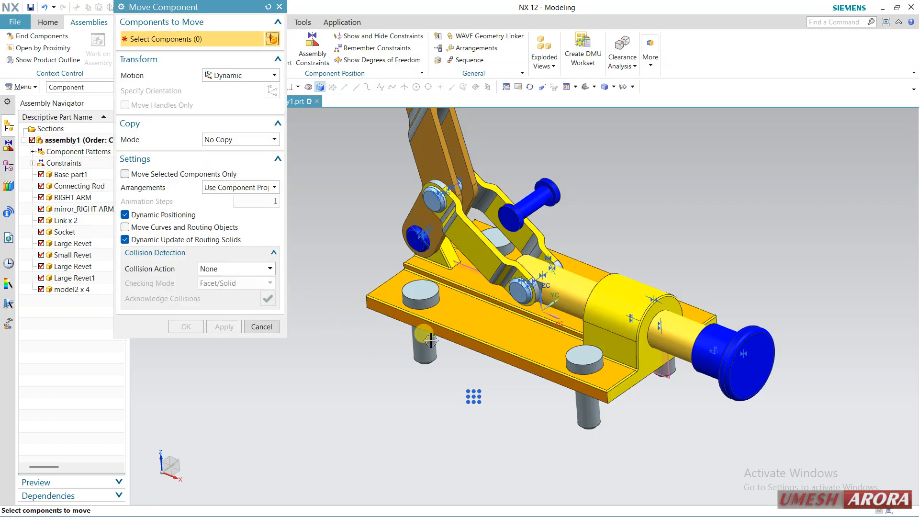
Try to rotate the model2 pin at the lever end of the base plate dynamically about ZC, and cancel the move
click(431, 340)
click(180, 91)
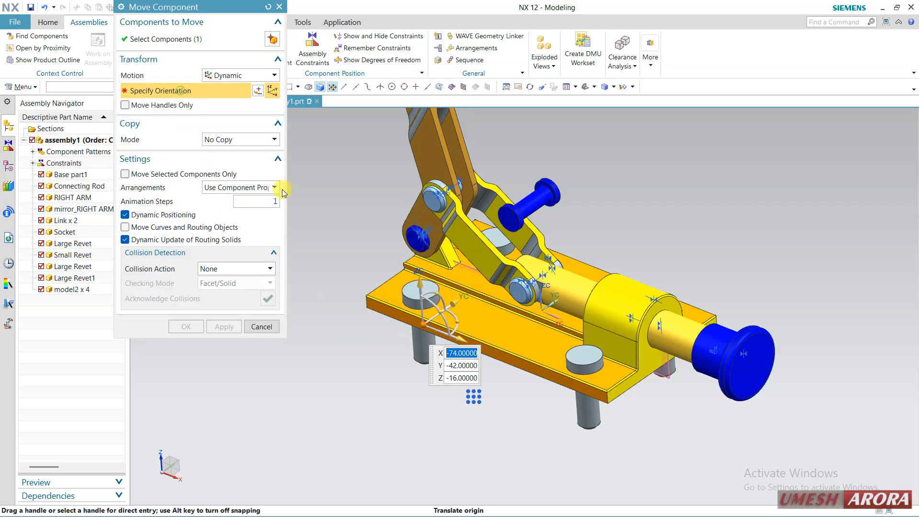
scroll(451, 315, up, 2)
click(430, 352)
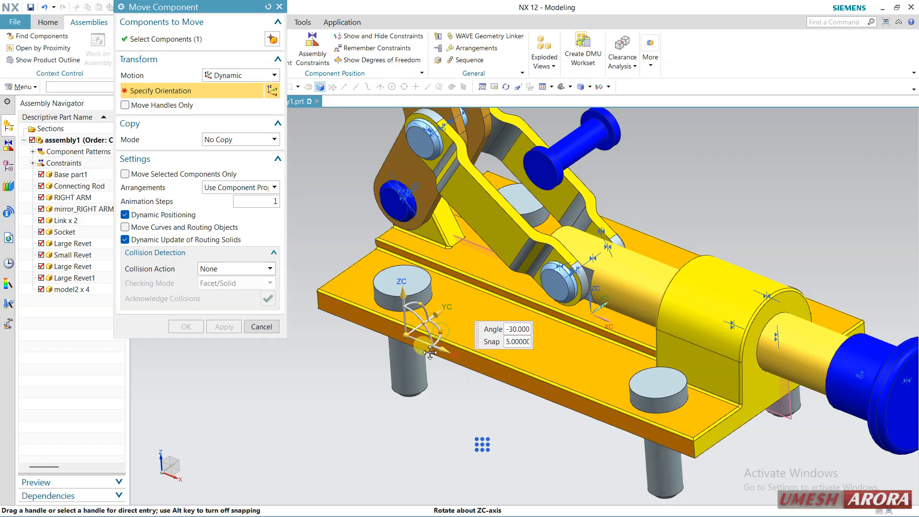
drag(430, 352, 413, 258)
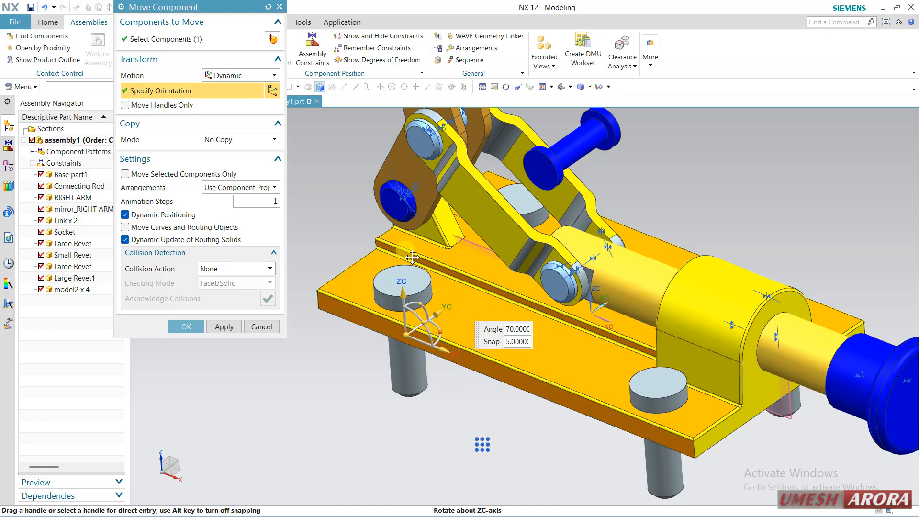
click(406, 335)
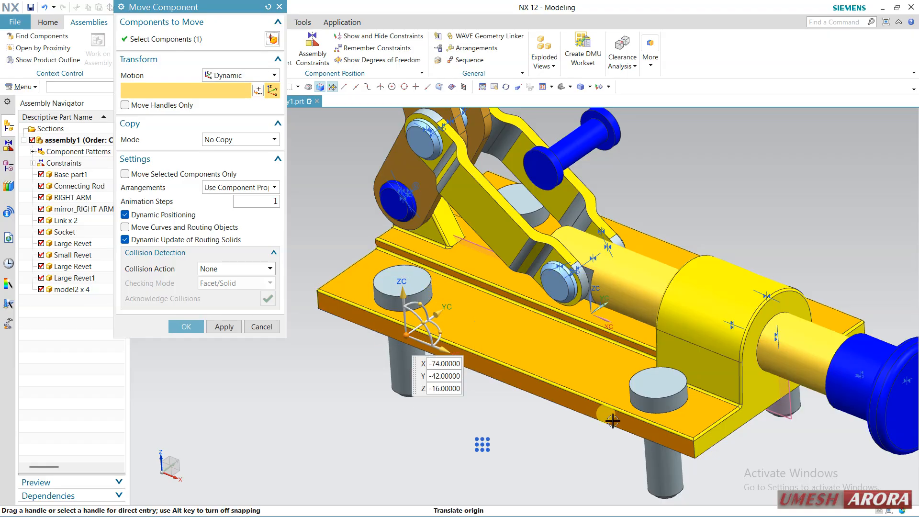
click(260, 327)
click(372, 282)
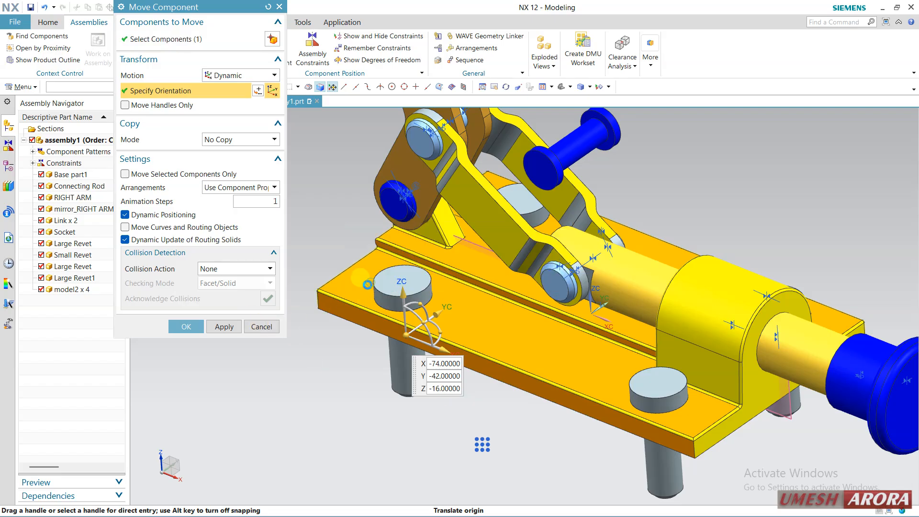
click(334, 325)
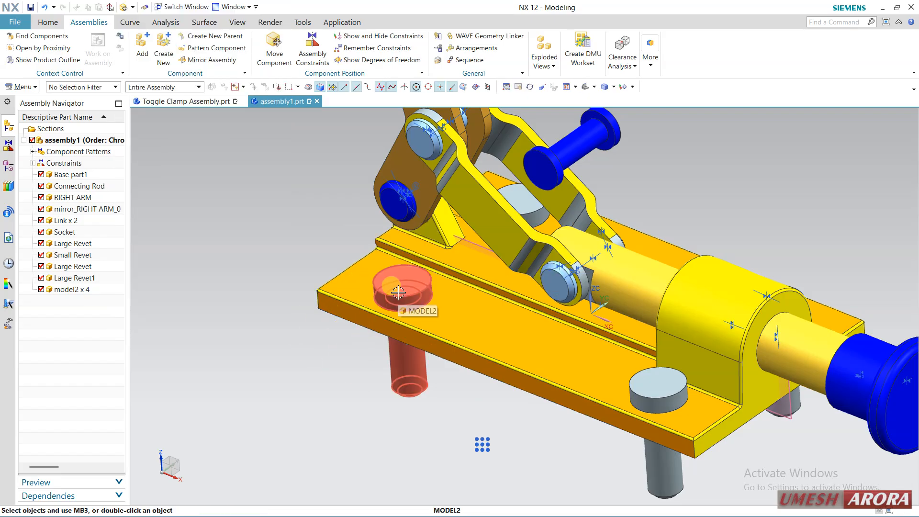
Open the model2 pin in its own window, save it as model2.prt in the toggle assembly folder, and return to assembly1
scroll(398, 292, down, 2)
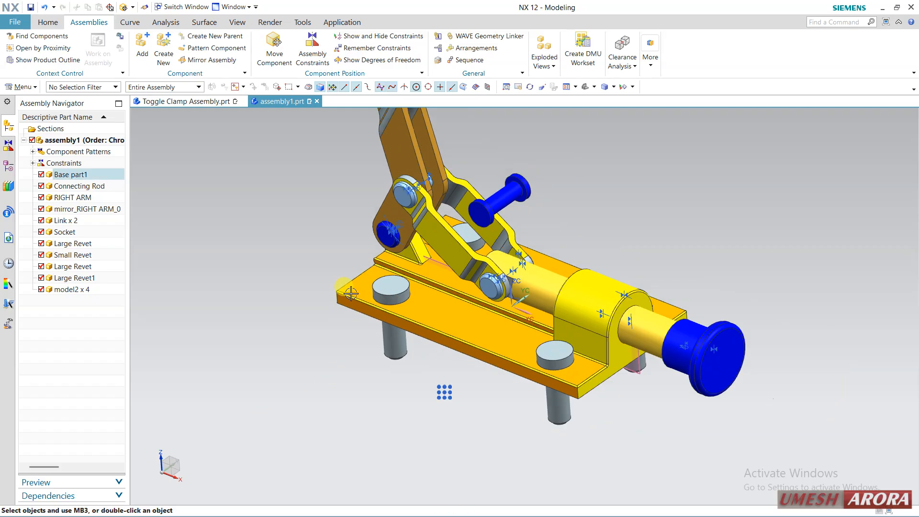
middle_drag(335, 293, 301, 310)
middle_drag(305, 367, 509, 261)
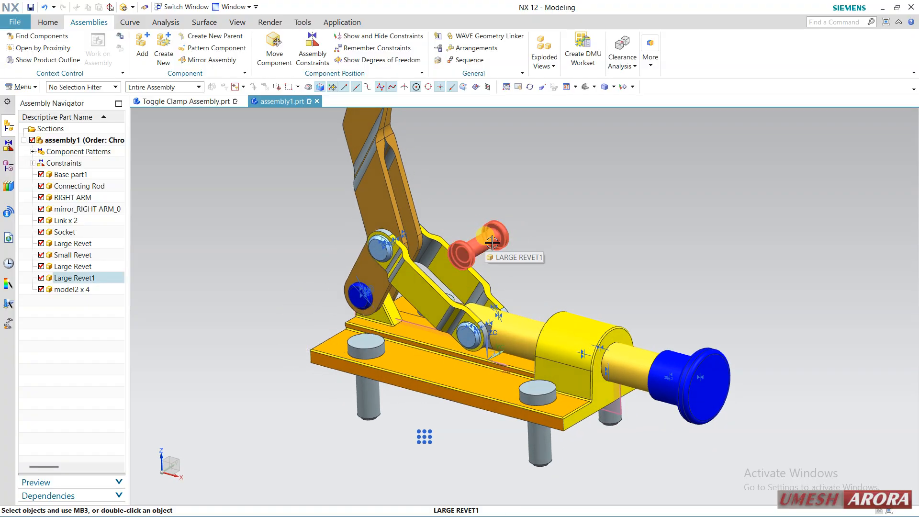
click(85, 289)
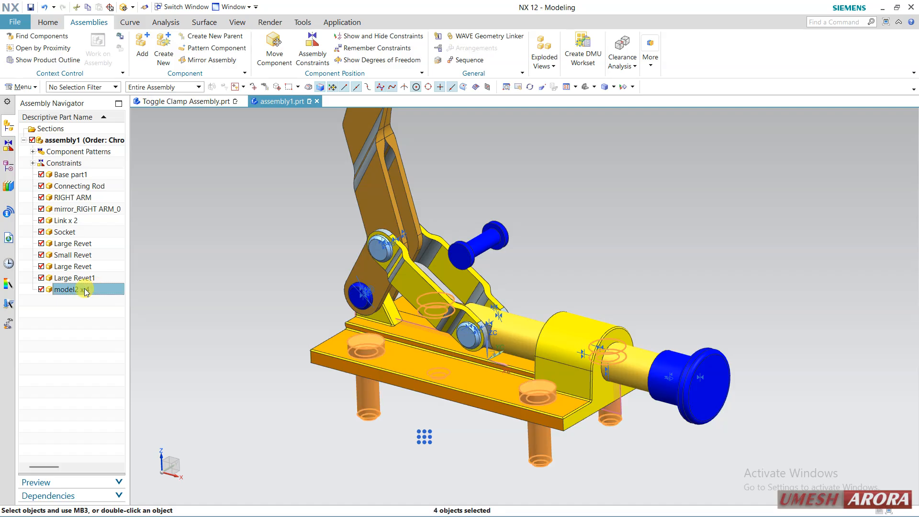
right_click(85, 290)
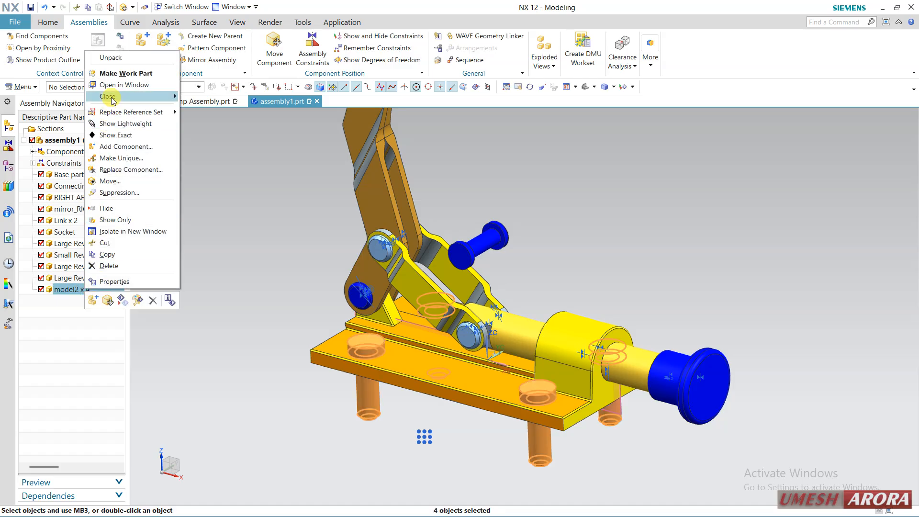
click(120, 85)
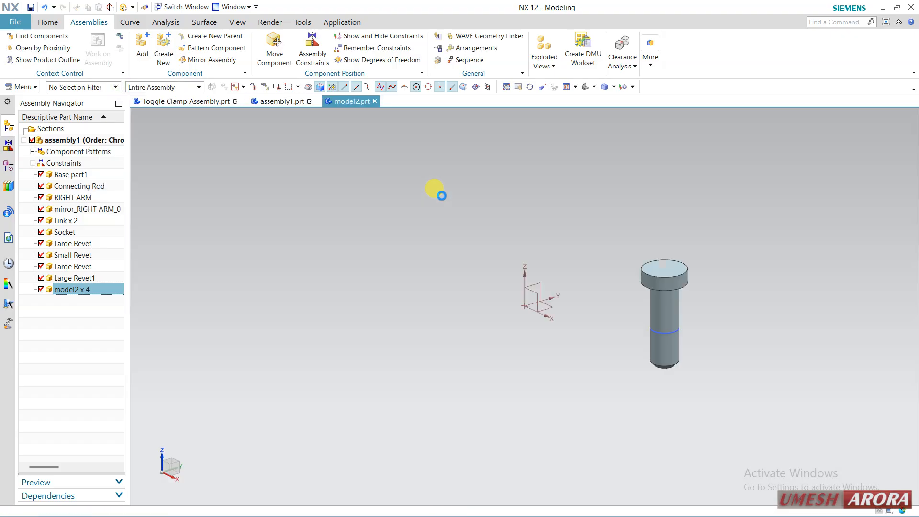
click(30, 8)
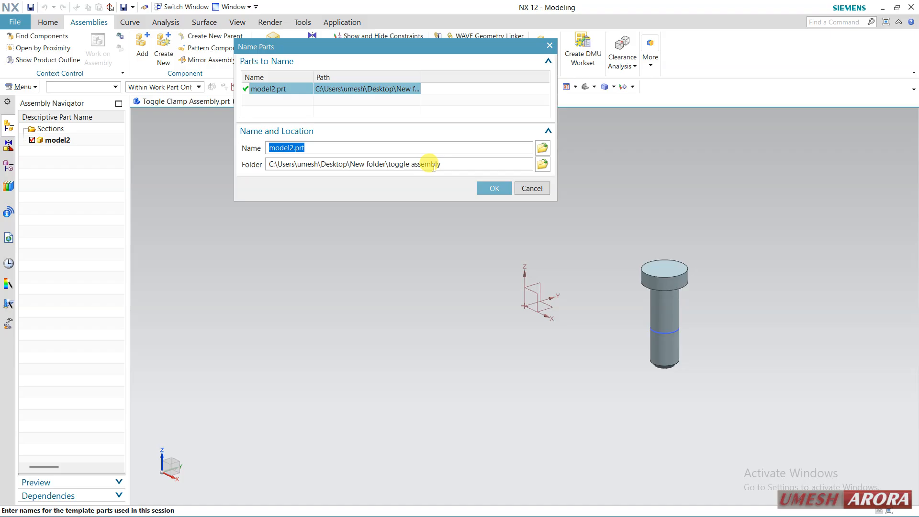
click(491, 188)
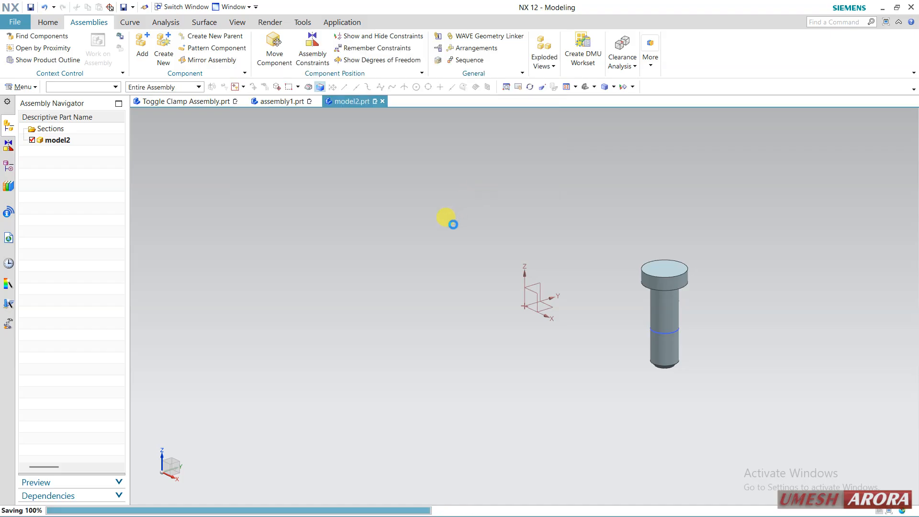
click(269, 102)
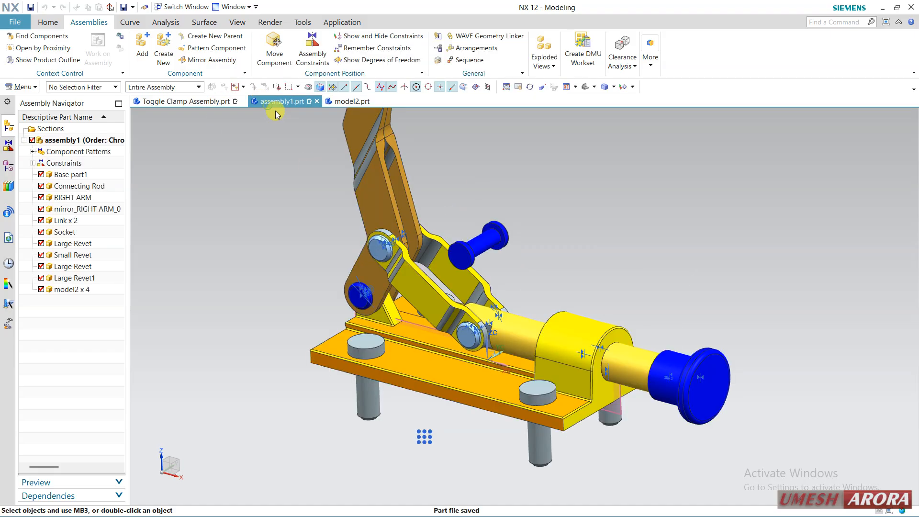
Try to replace the loose Large Revet1 component with model2.prt from the toggle assembly folder
right_click(499, 234)
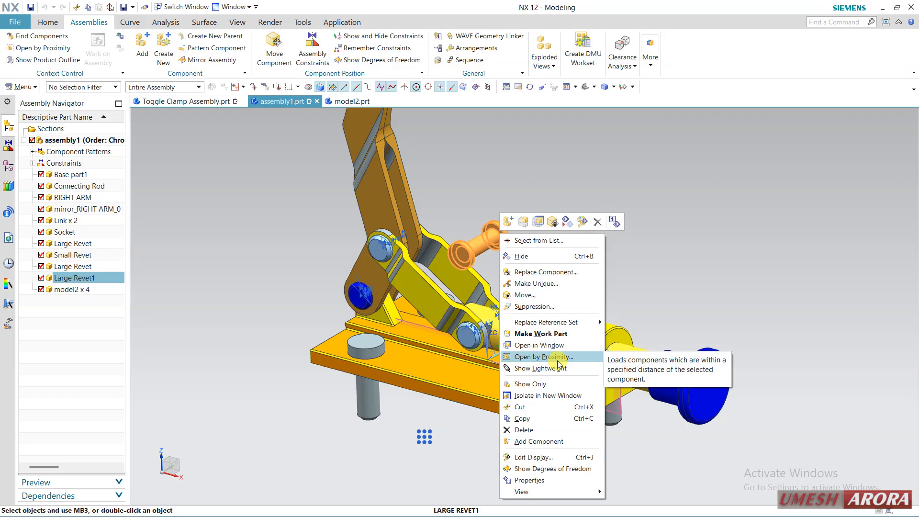
click(554, 270)
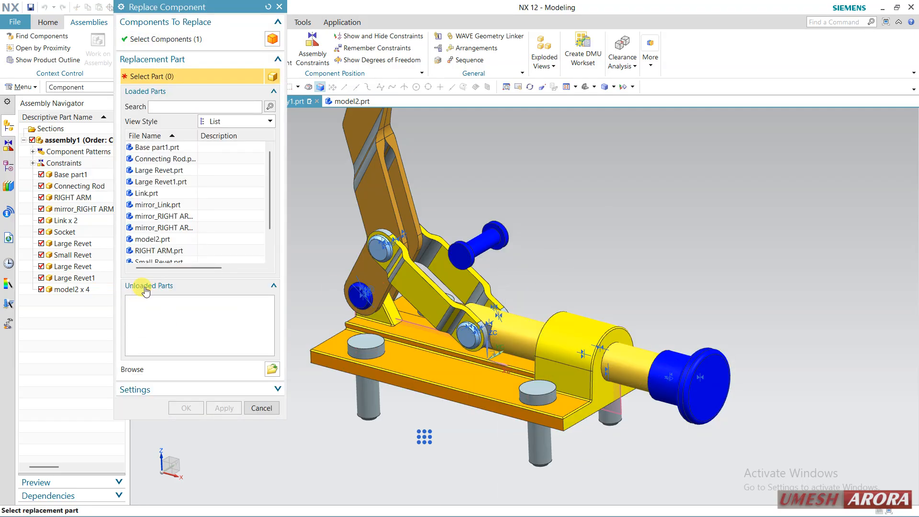
scroll(190, 251, down, 1)
scroll(222, 205, up, 1)
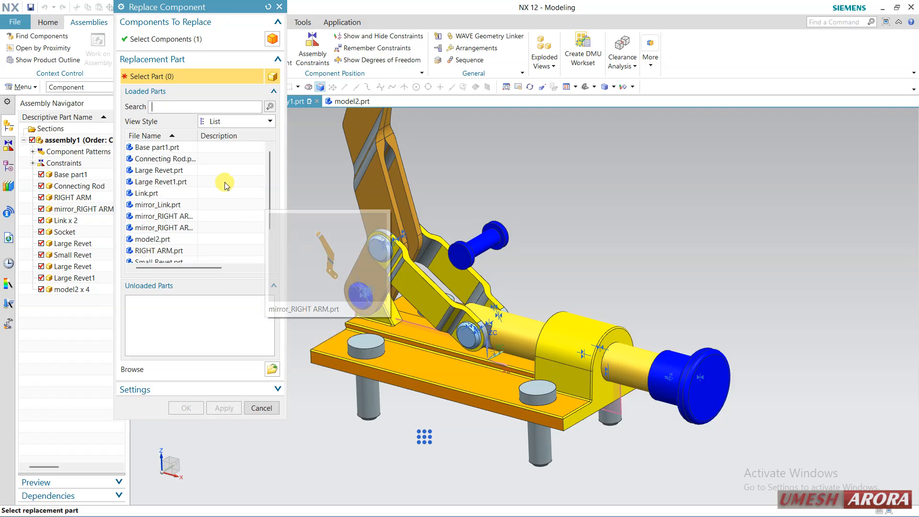
click(272, 369)
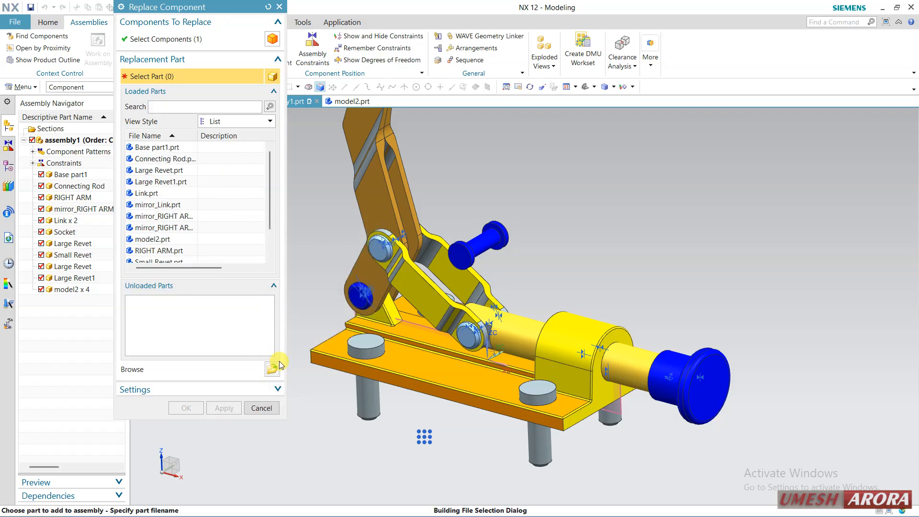
click(118, 341)
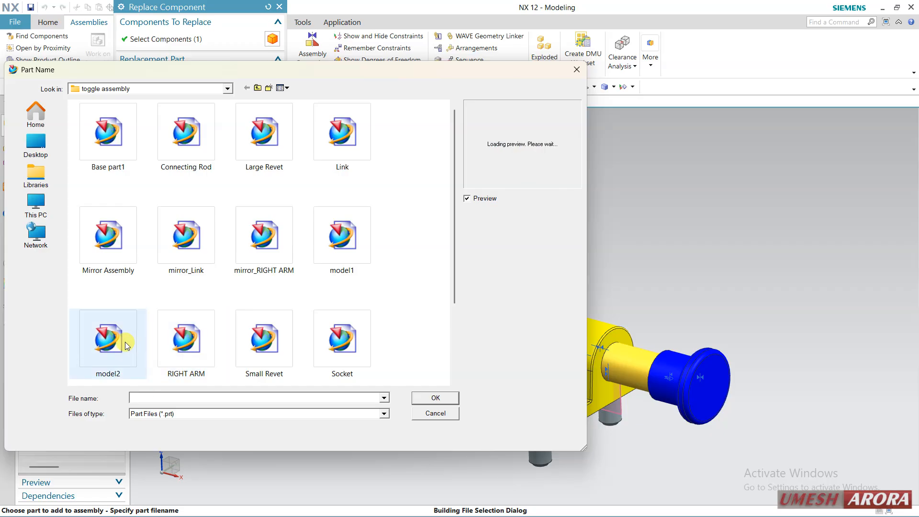
click(417, 397)
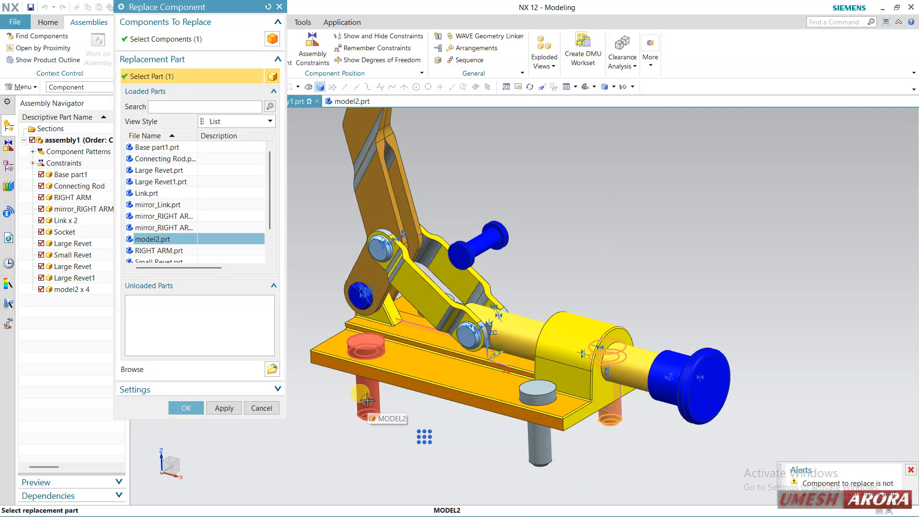
Try Connecting Rod as the replacement part for Large Revet1, and cancel the replacement
click(271, 368)
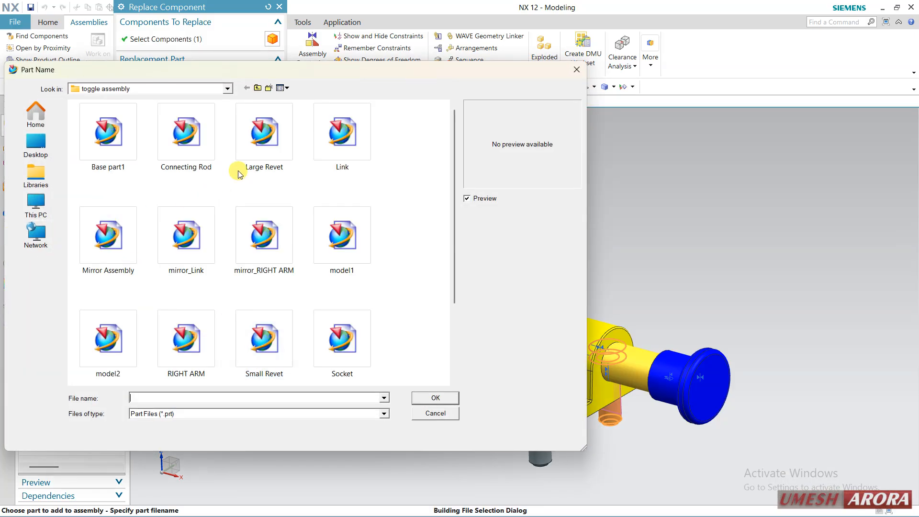
click(182, 162)
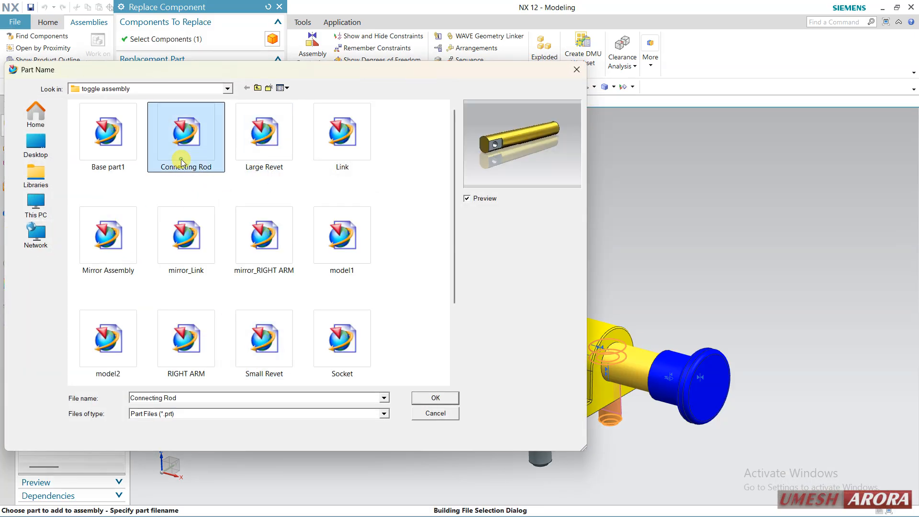
click(434, 397)
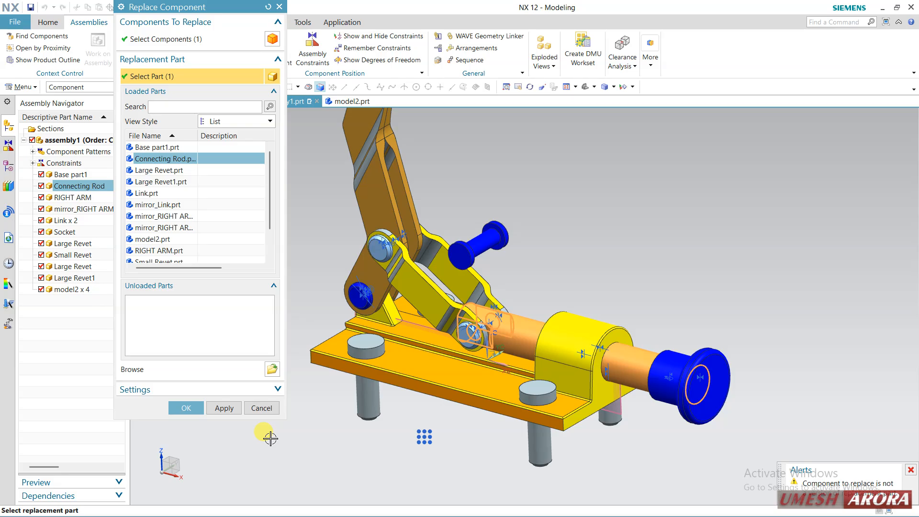
click(266, 412)
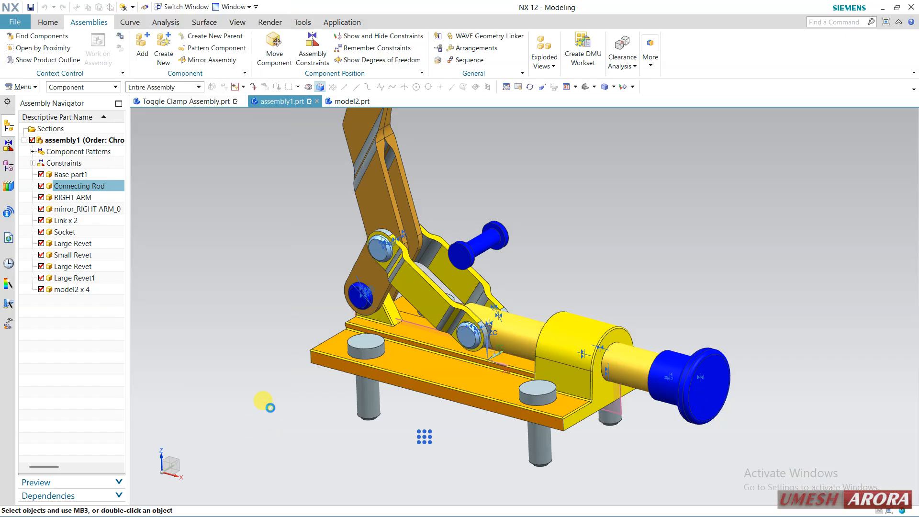
Replace the four model2 pins in the base plate with model1.prt from the toggle assembly folder
middle_drag(358, 351, 353, 347)
click(66, 290)
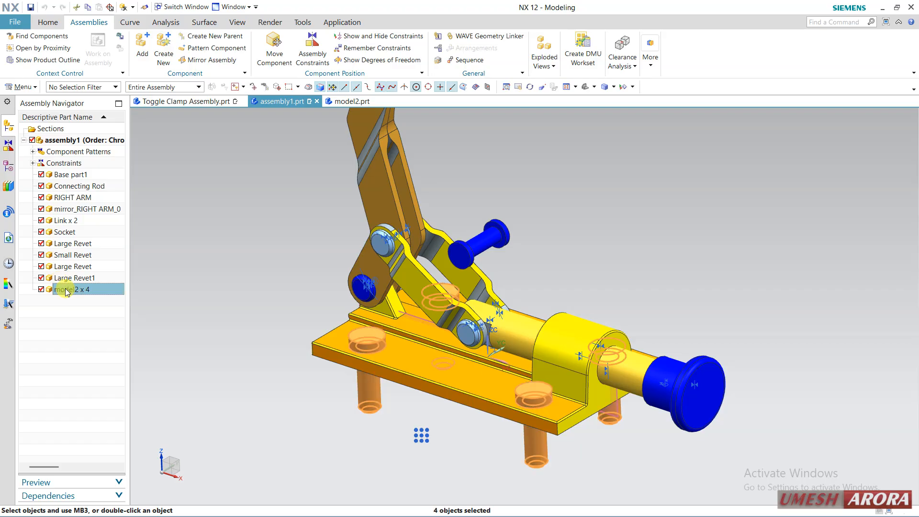
right_click(94, 291)
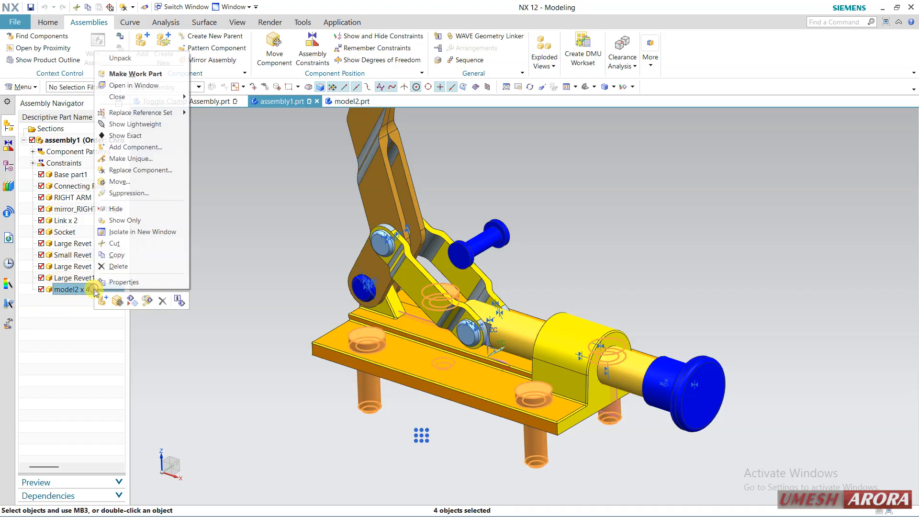
click(155, 171)
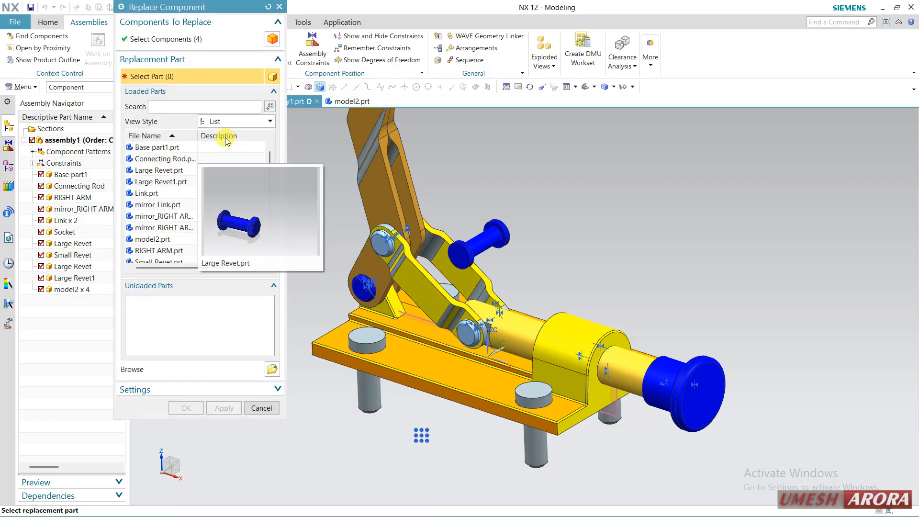
click(272, 369)
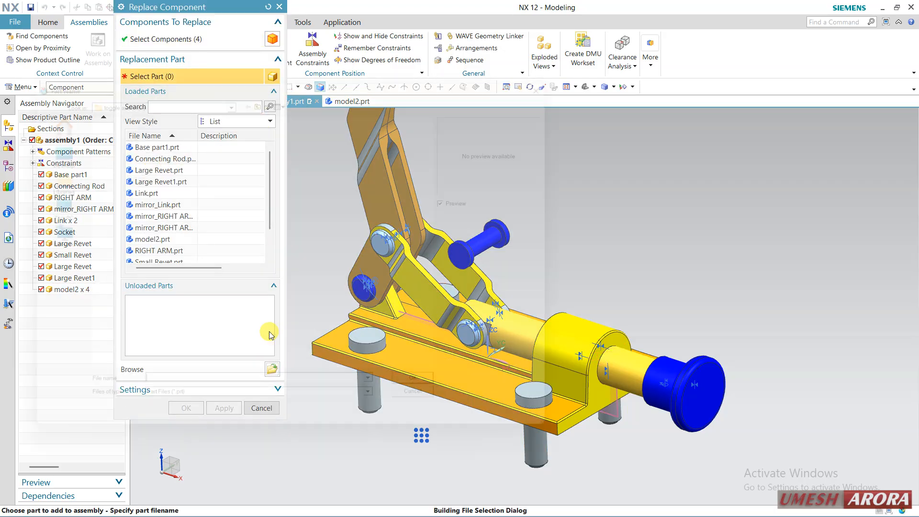
click(328, 232)
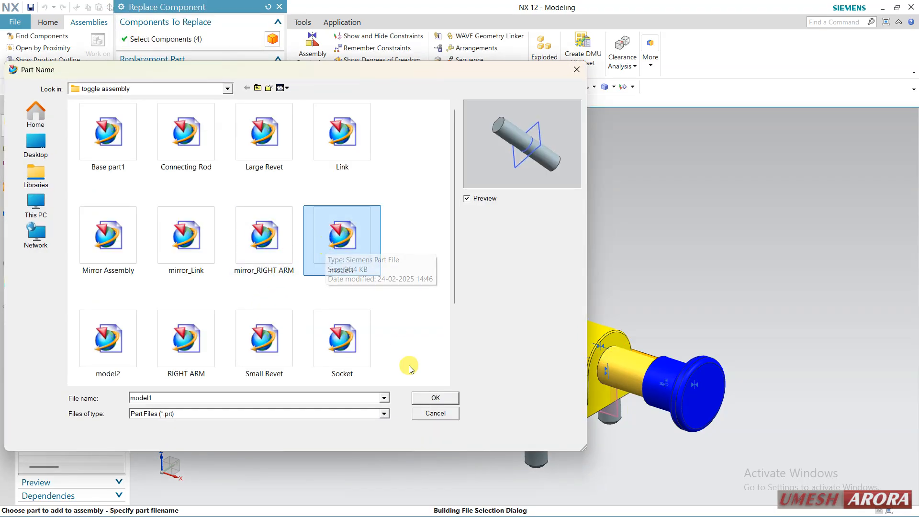
click(418, 397)
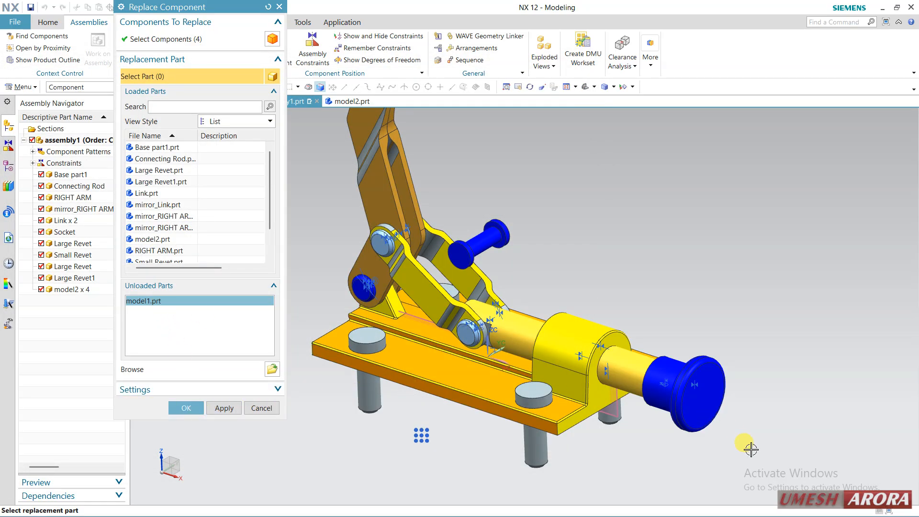
click(188, 407)
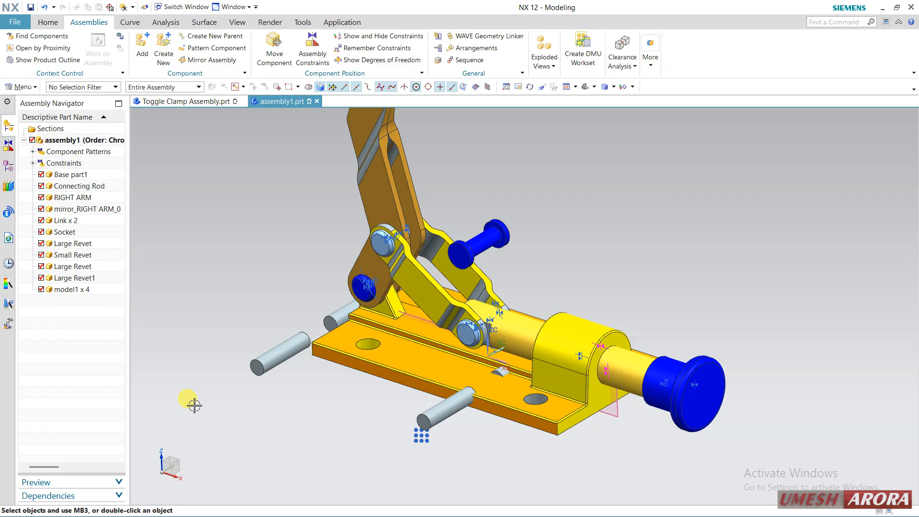
mouse_move(491, 400)
middle_down()
mouse_move(507, 393)
mouse_move(522, 407)
mouse_move(503, 413)
middle_up()
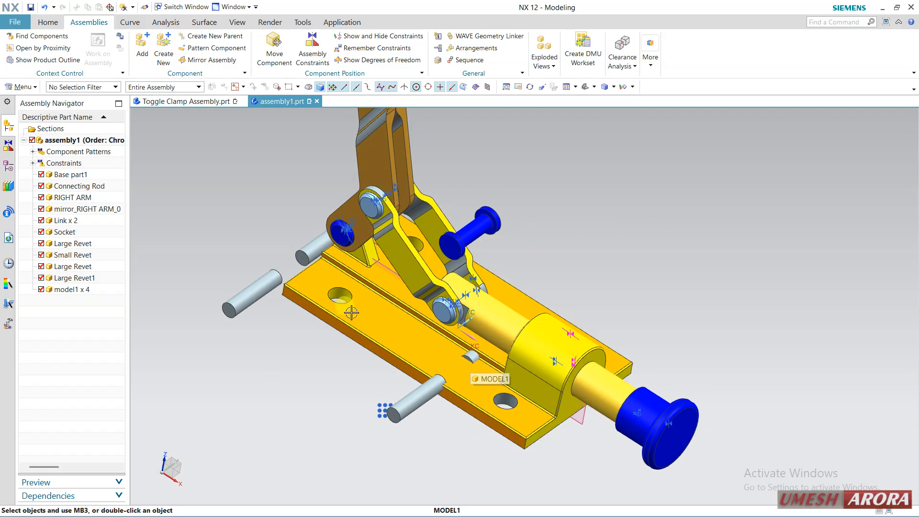
middle_drag(211, 360, 206, 358)
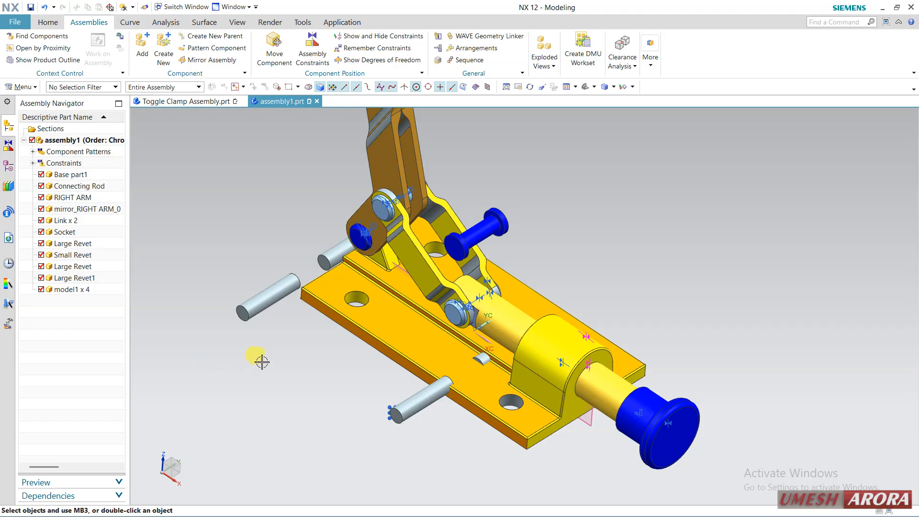
middle_drag(262, 362, 264, 352)
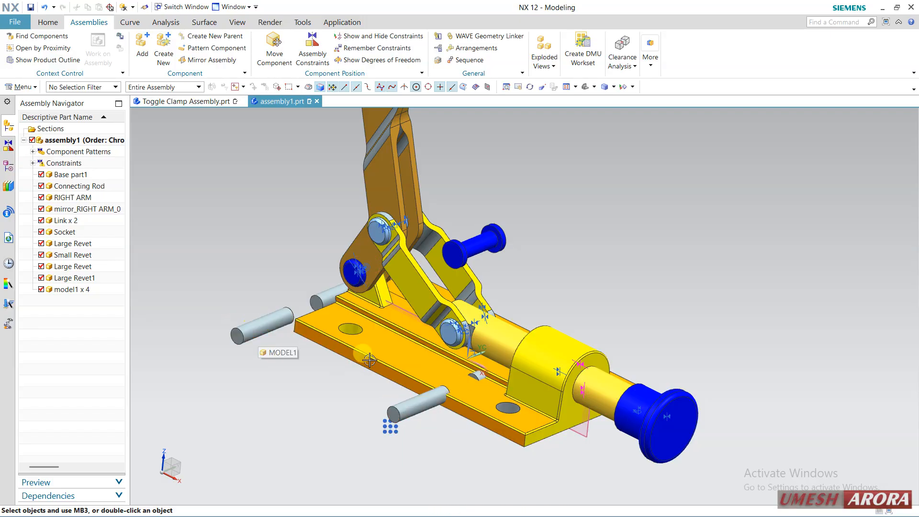
Replace the Connecting Rod with Handle 4.prt from the PipeVice folder, previewing the parts there to choose it
right_click(504, 332)
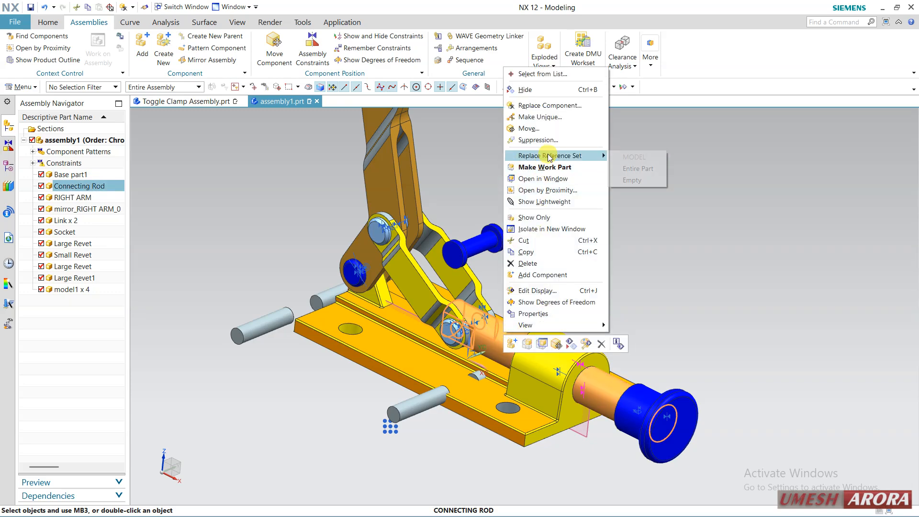
click(562, 109)
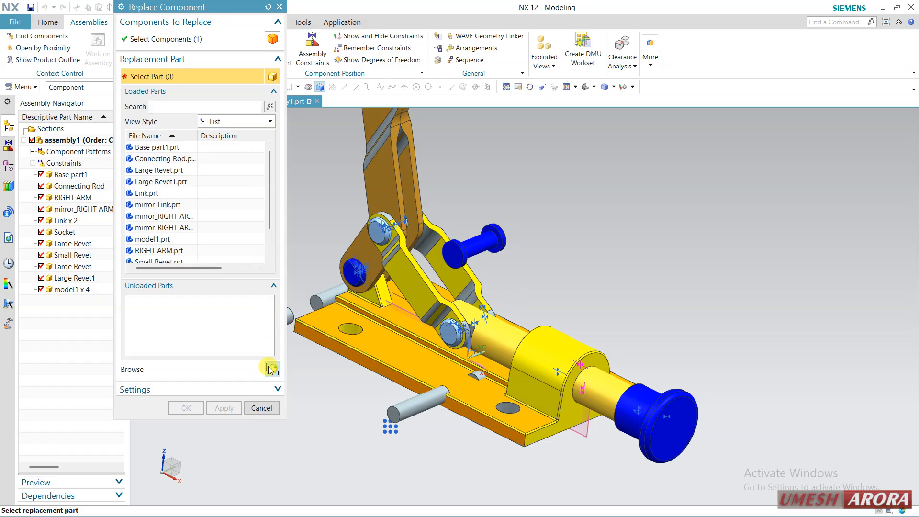
click(272, 370)
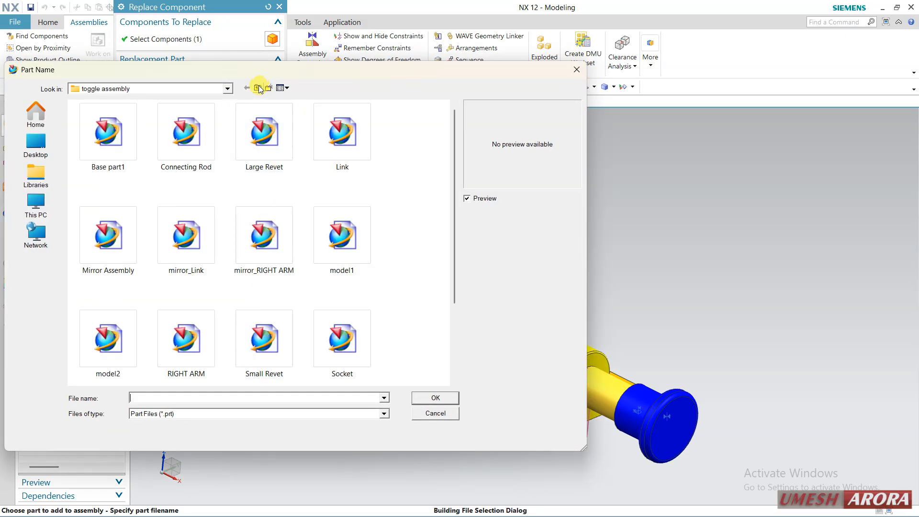
click(258, 88)
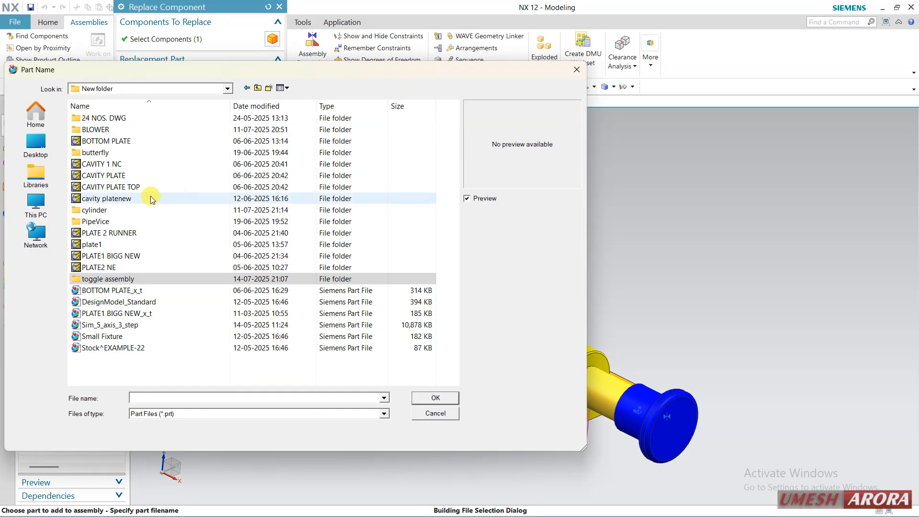
double_click(119, 221)
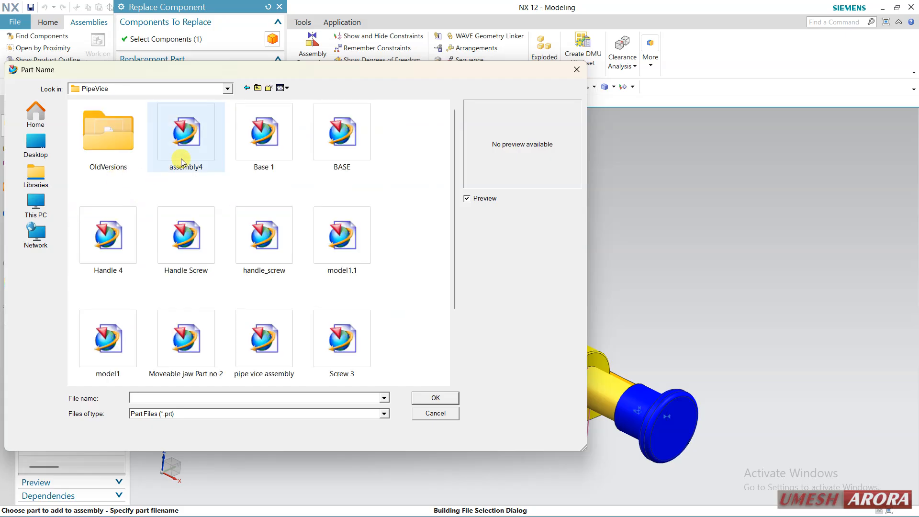
click(264, 132)
click(342, 137)
click(338, 235)
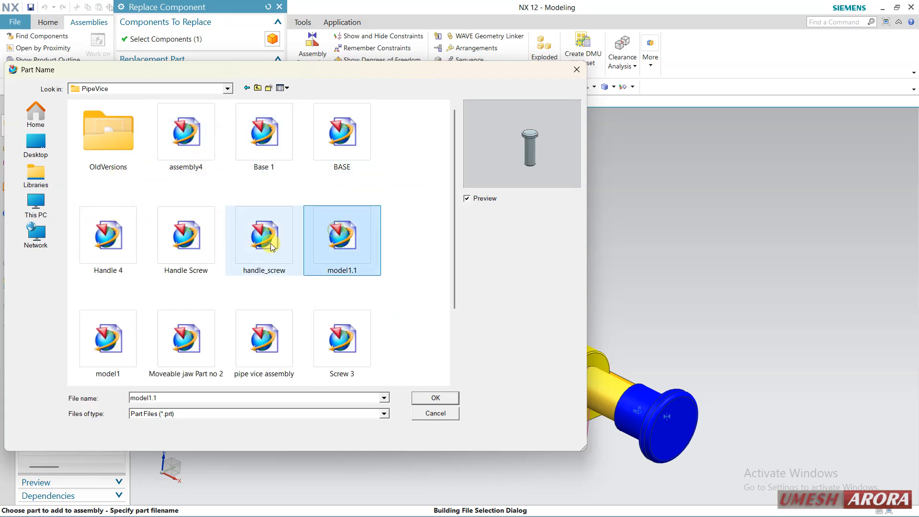
click(264, 237)
click(212, 242)
click(109, 245)
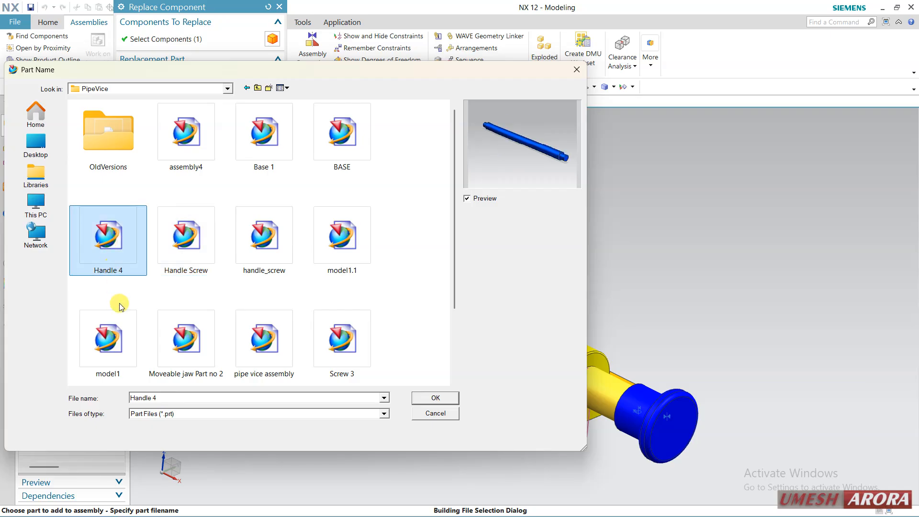
click(422, 399)
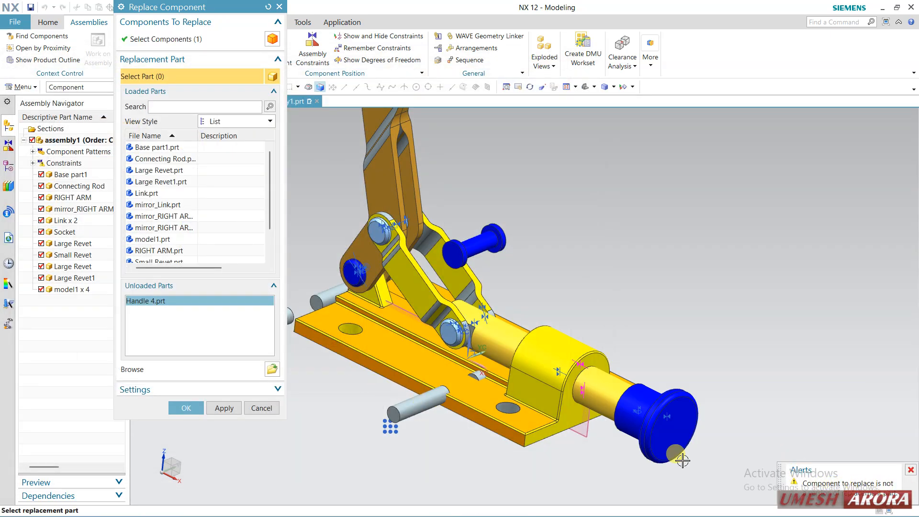
click(186, 408)
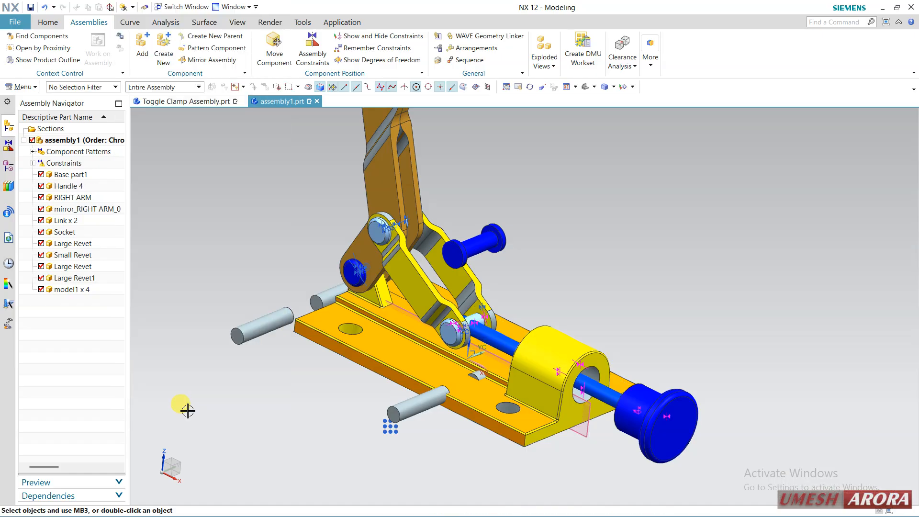
Expand the constraints of assembly1 to examine those attached to the replaced components
mouse_move(642, 324)
middle_down()
mouse_move(637, 331)
mouse_move(646, 318)
mouse_move(647, 341)
mouse_move(652, 331)
middle_up()
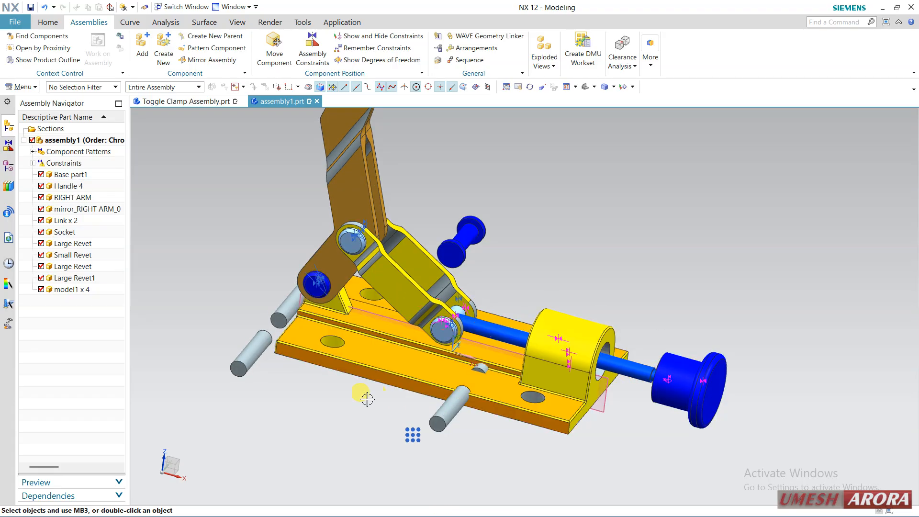
click(33, 164)
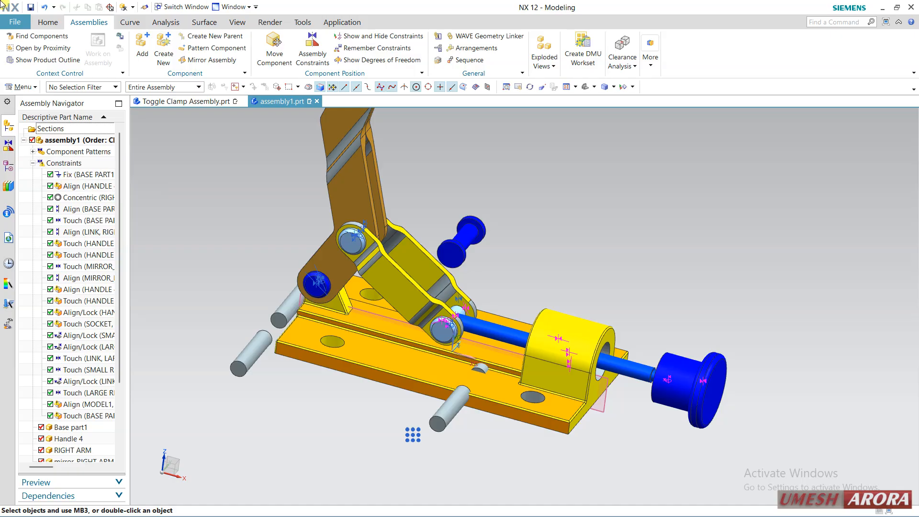
Undo the Handle 4 replacement of the Connecting Rod and the model1 replacement of the four base pins
click(45, 9)
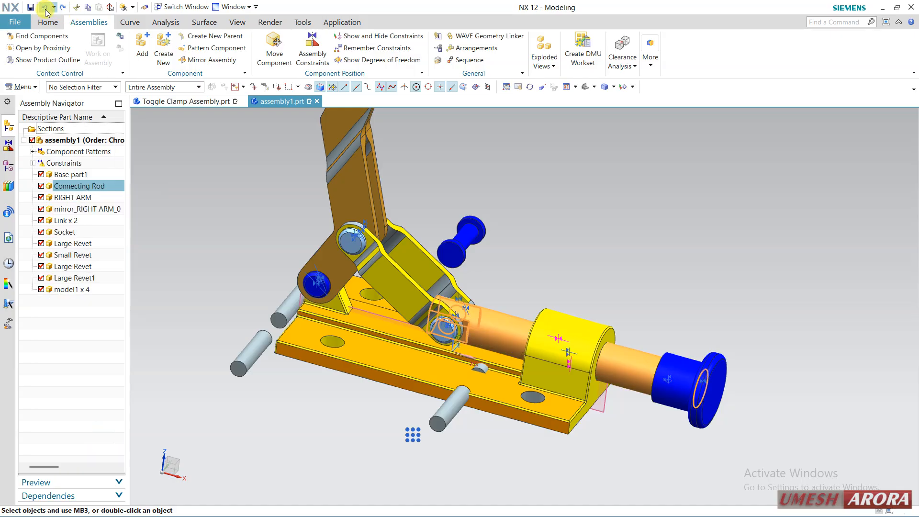
click(45, 9)
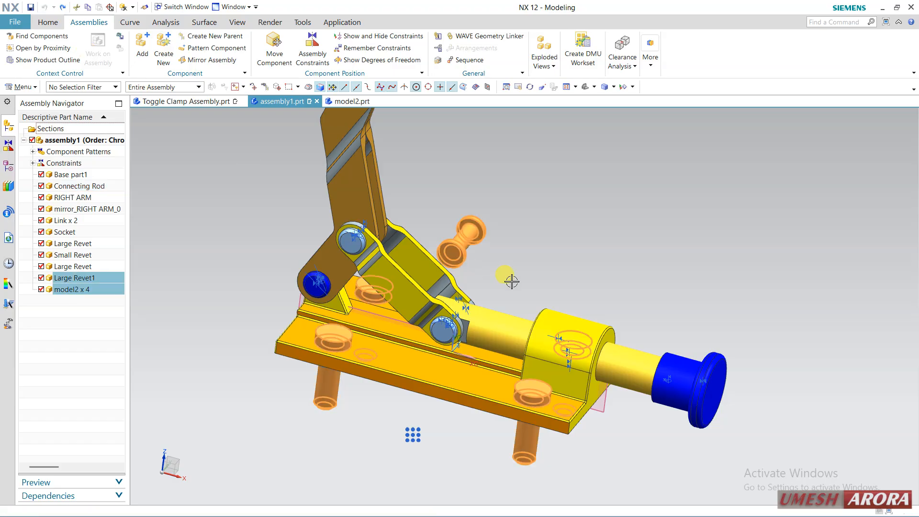
middle_drag(604, 267, 555, 252)
key(Escape)
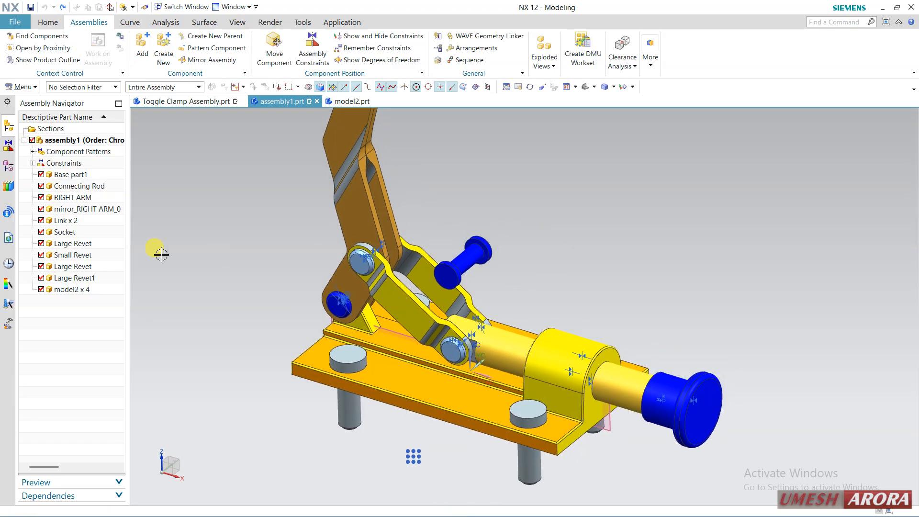
Hide the loose Large Revet1 component above the clamp and delete it from assembly1
right_click(461, 254)
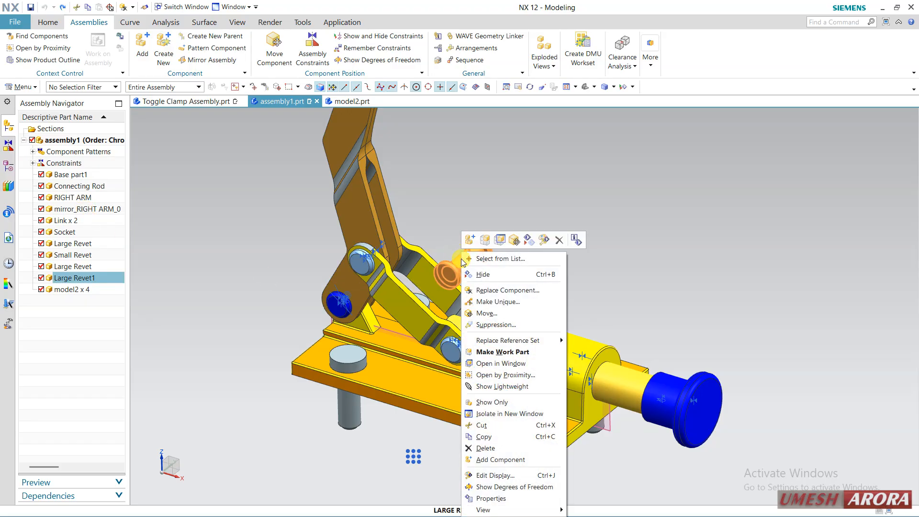
click(483, 274)
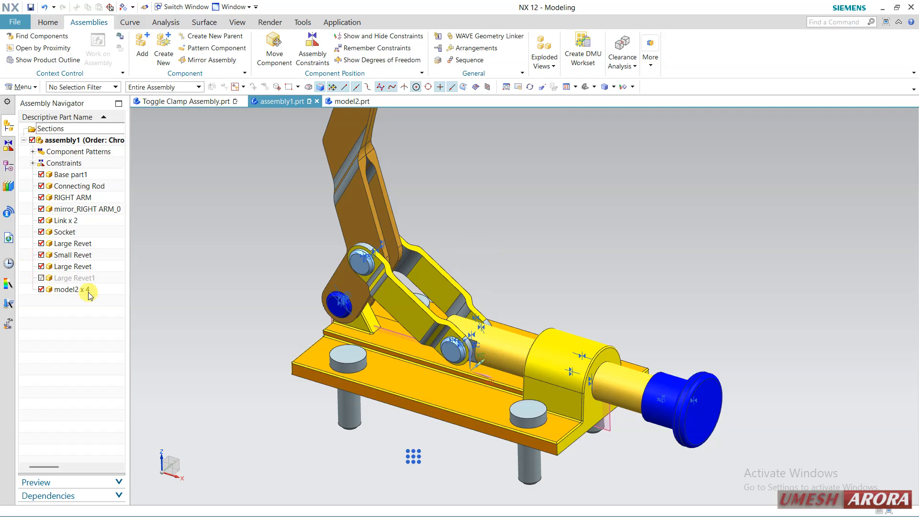
scroll(361, 317, down, 2)
right_click(75, 280)
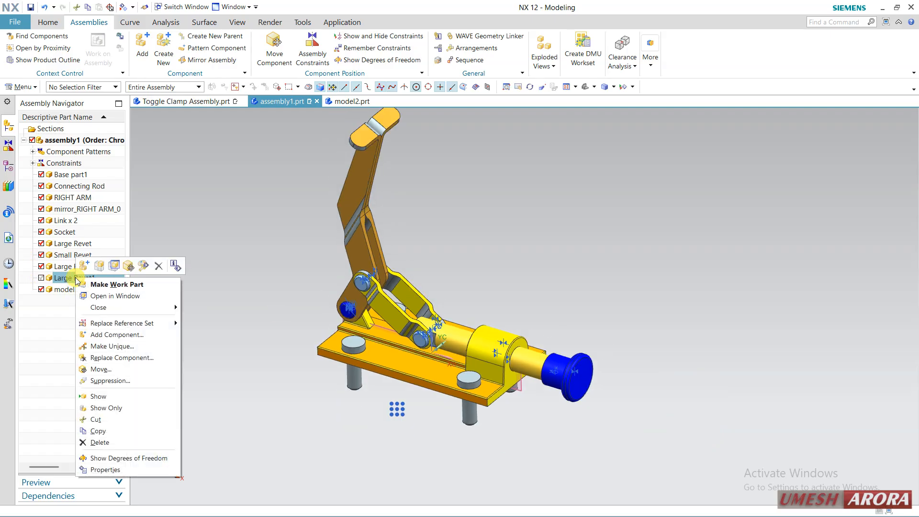
click(120, 442)
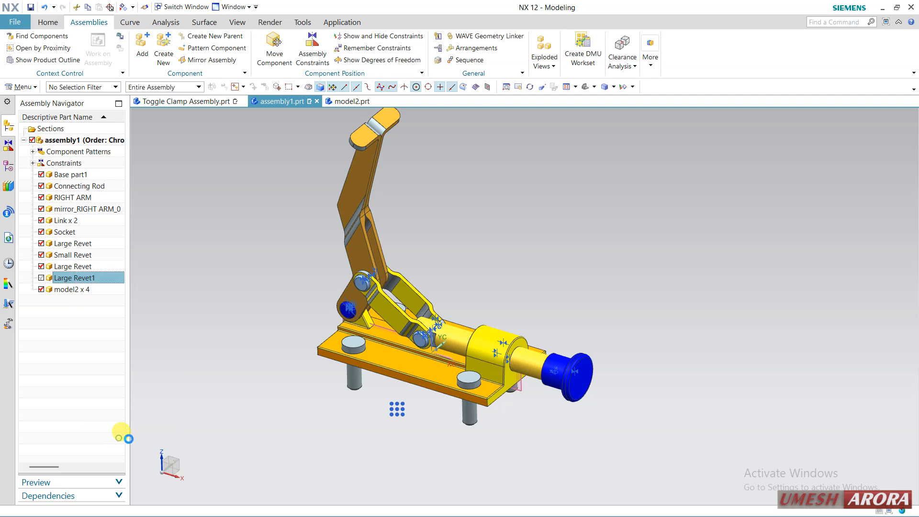
click(335, 292)
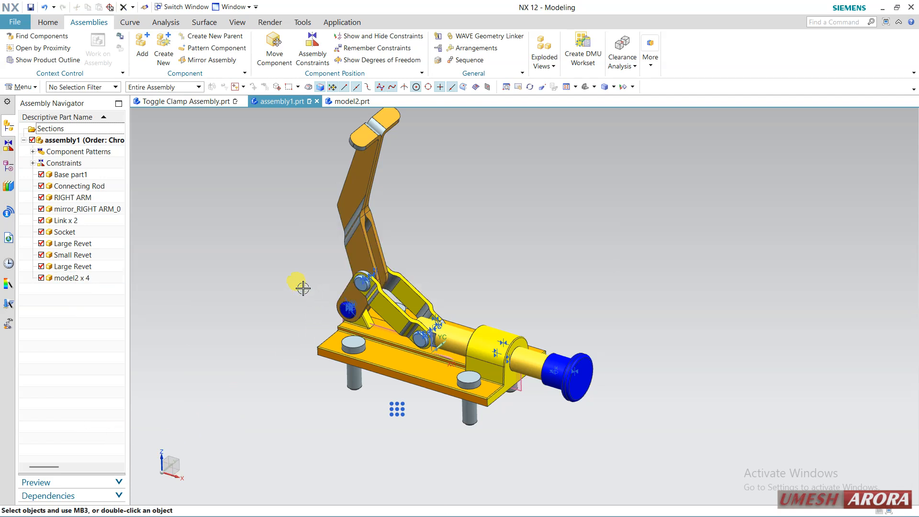
Hide the four model2 pins in the base plate and show them again
shift+middle_drag(303, 289, 301, 332)
click(67, 279)
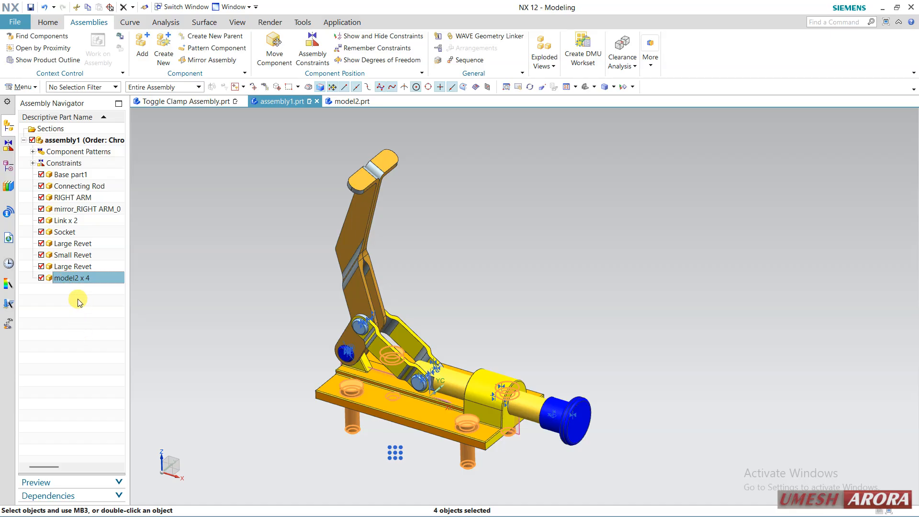
click(42, 277)
mouse_move(489, 320)
middle_down()
mouse_move(476, 302)
mouse_move(482, 308)
middle_up()
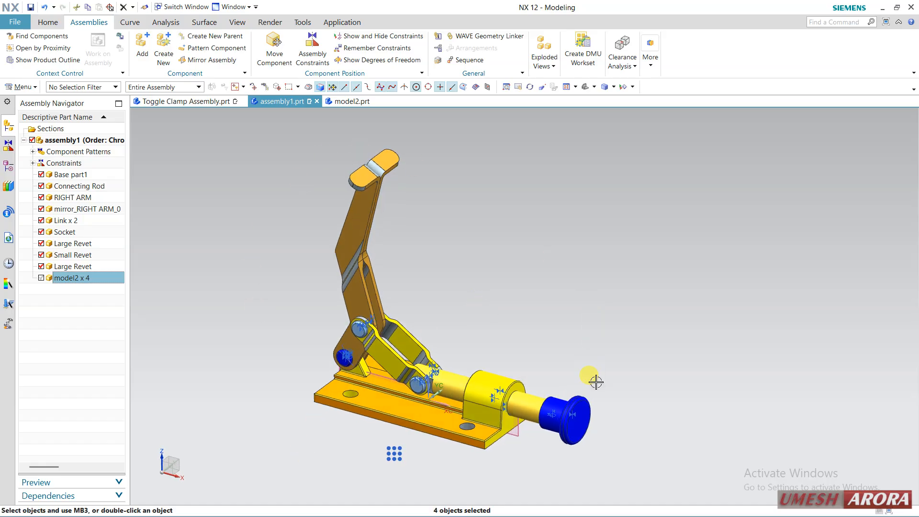
click(40, 278)
key(Escape)
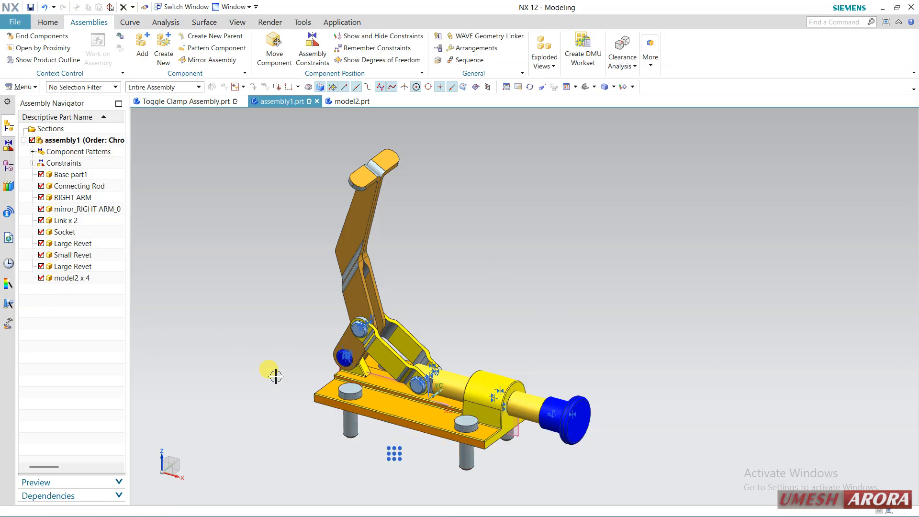
Set the suppression state of the four model2 pins to Always Suppressed
click(92, 280)
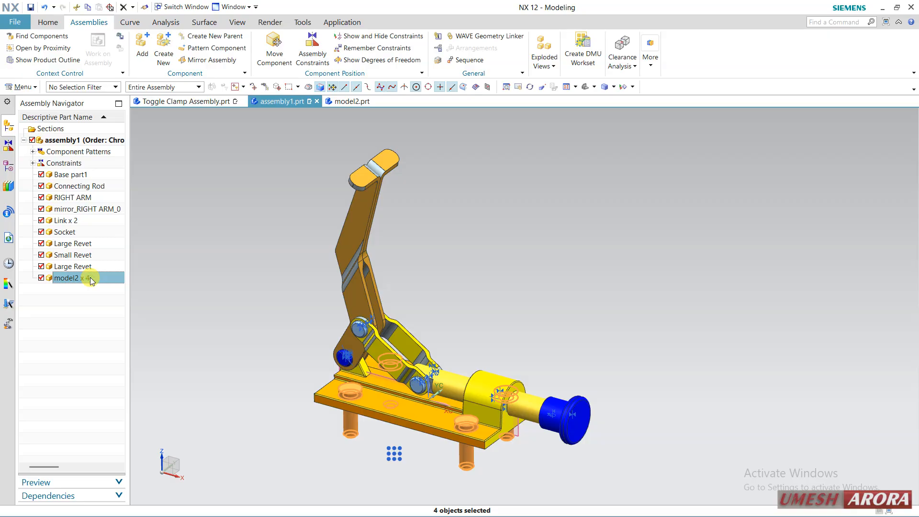
right_click(61, 281)
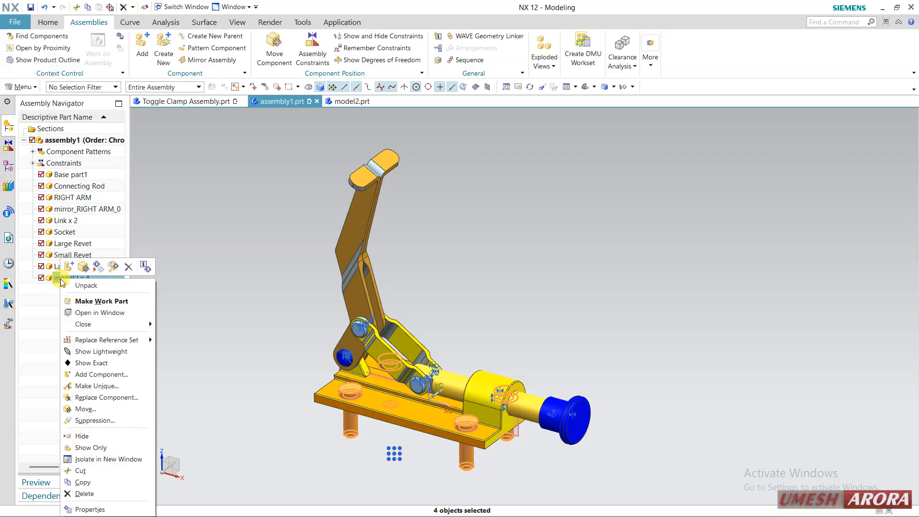
click(96, 421)
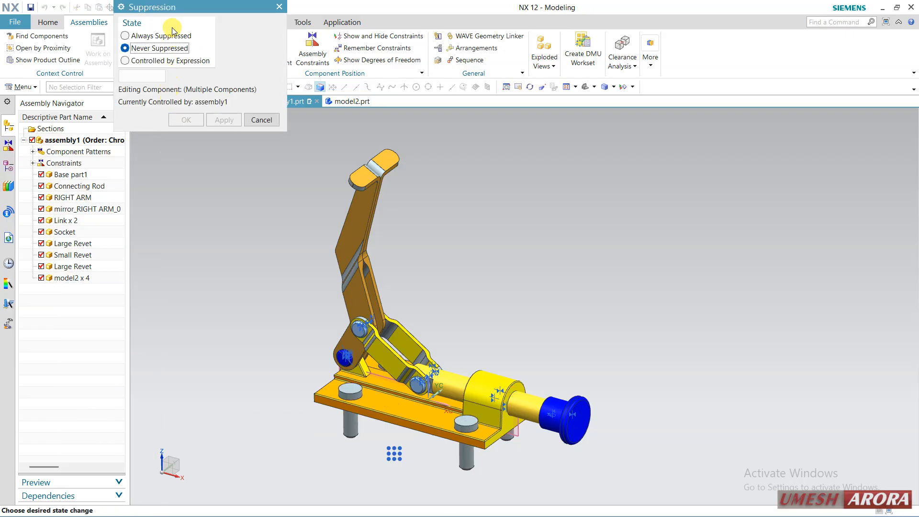
click(160, 36)
click(187, 119)
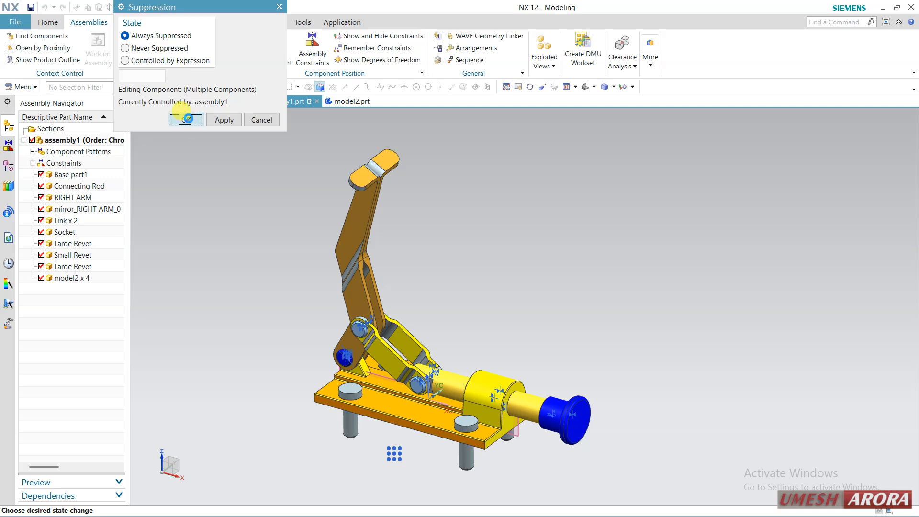
Unsuppress the four model2 pins by setting their suppression state to Never Suppressed
click(72, 278)
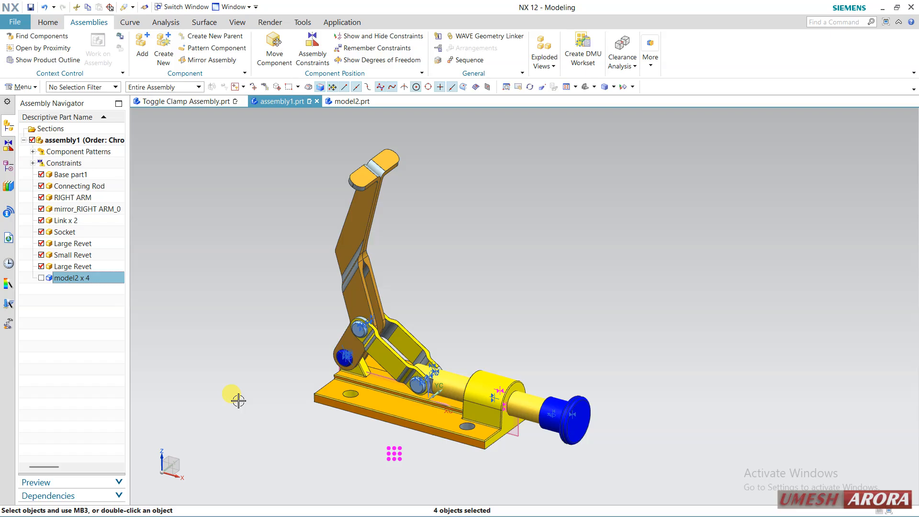
click(48, 293)
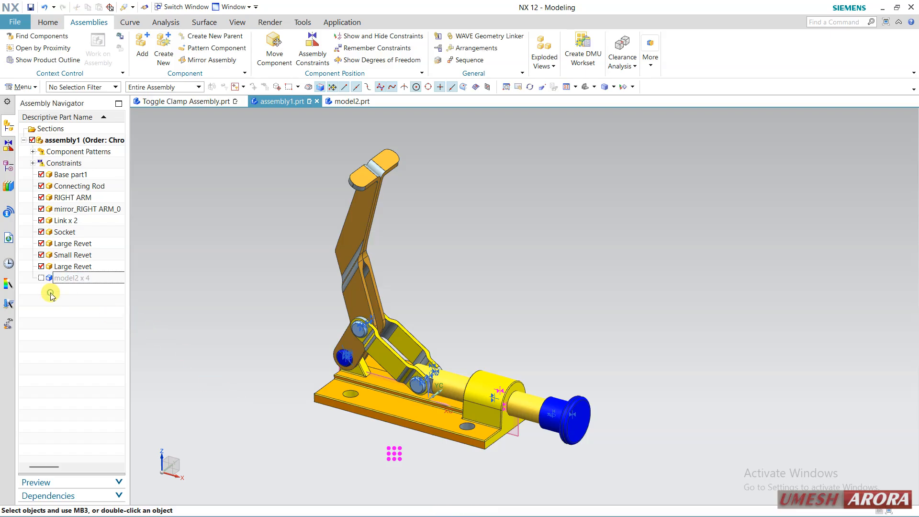
click(67, 283)
right_click(68, 282)
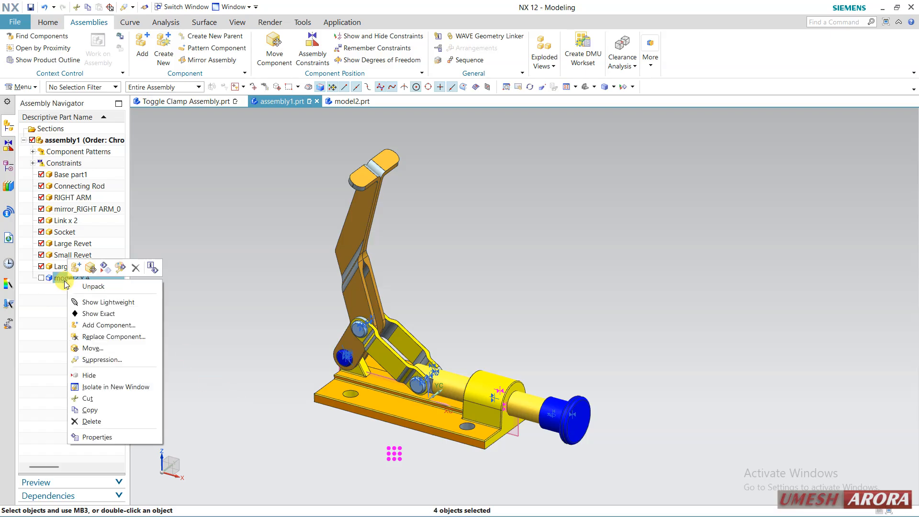
click(96, 360)
click(175, 50)
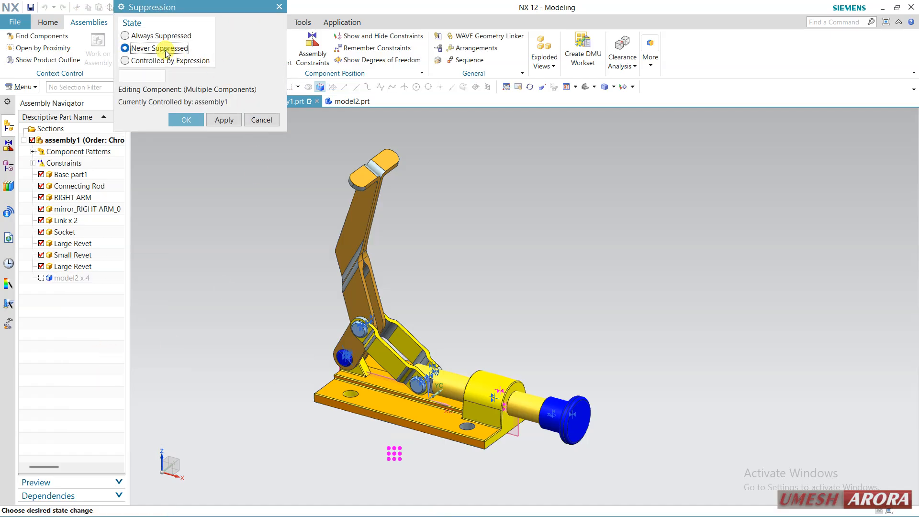
click(187, 120)
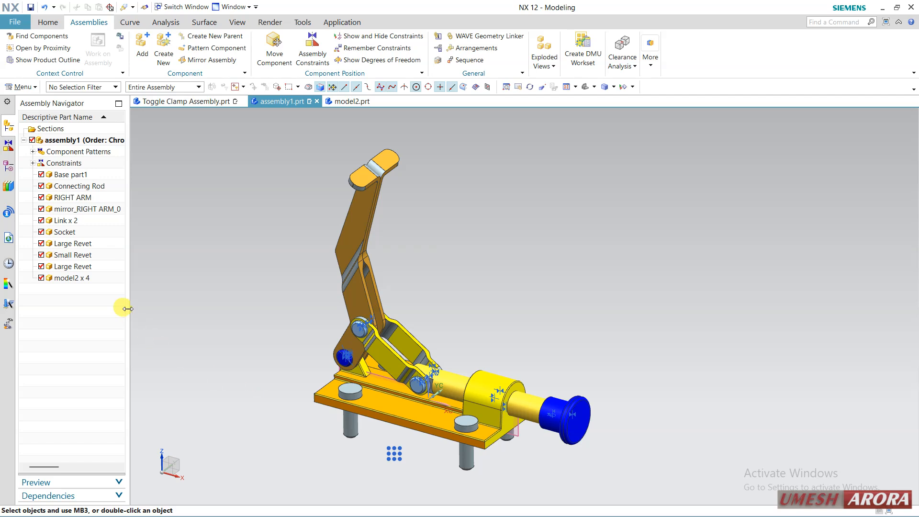
Apply Show Lightweight to the four model2 pins and review their other component commands
right_click(96, 278)
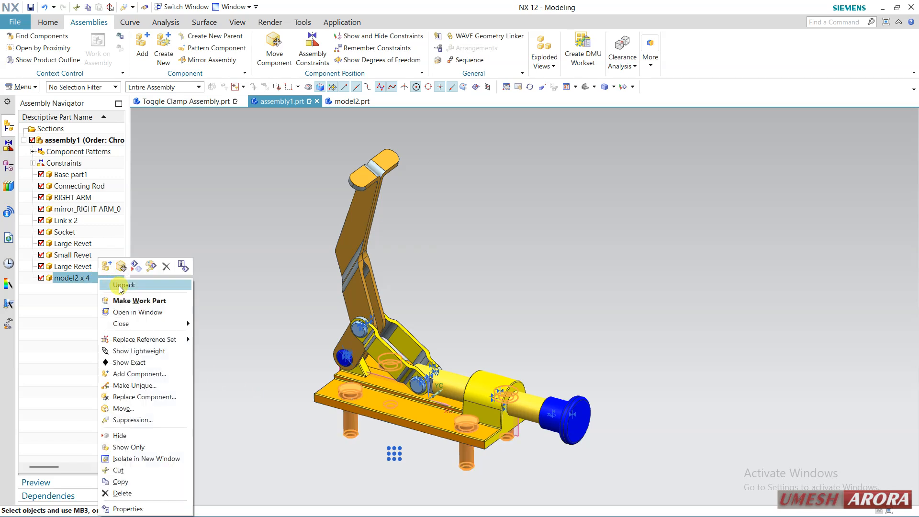
click(133, 352)
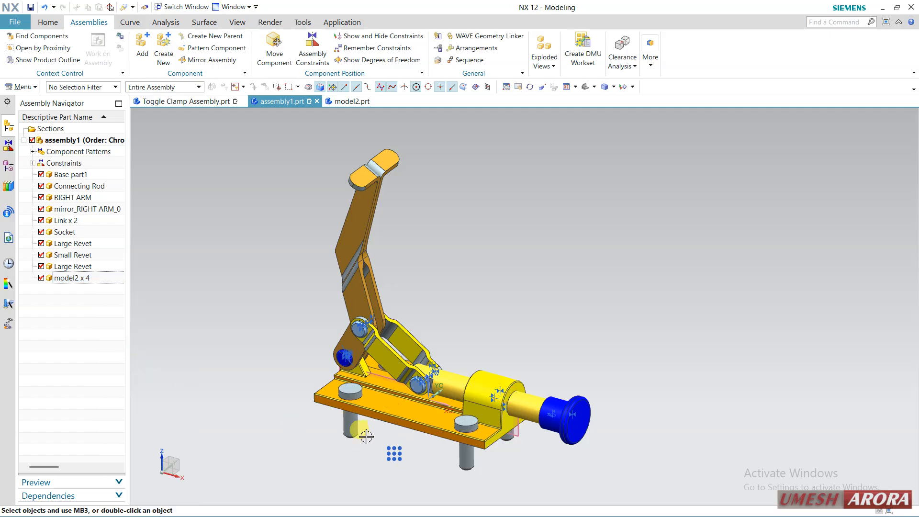
scroll(366, 436, up, 2)
click(86, 281)
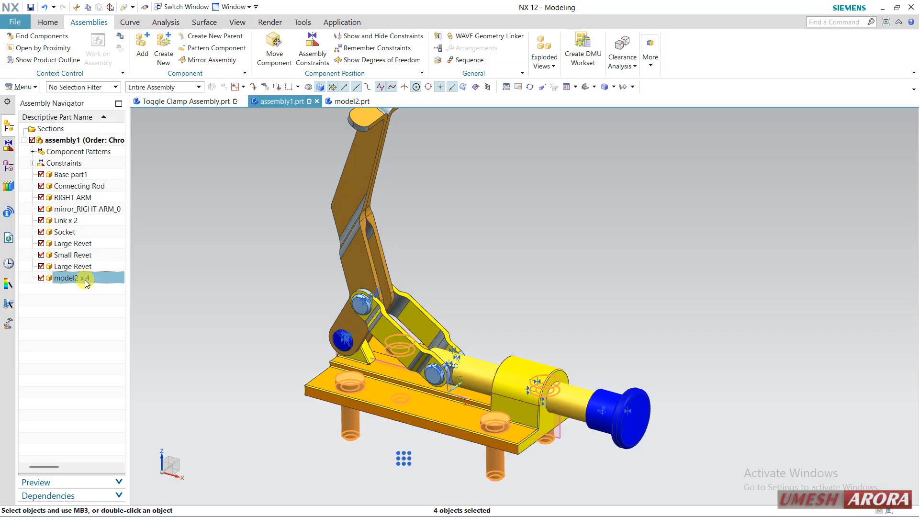
right_click(86, 282)
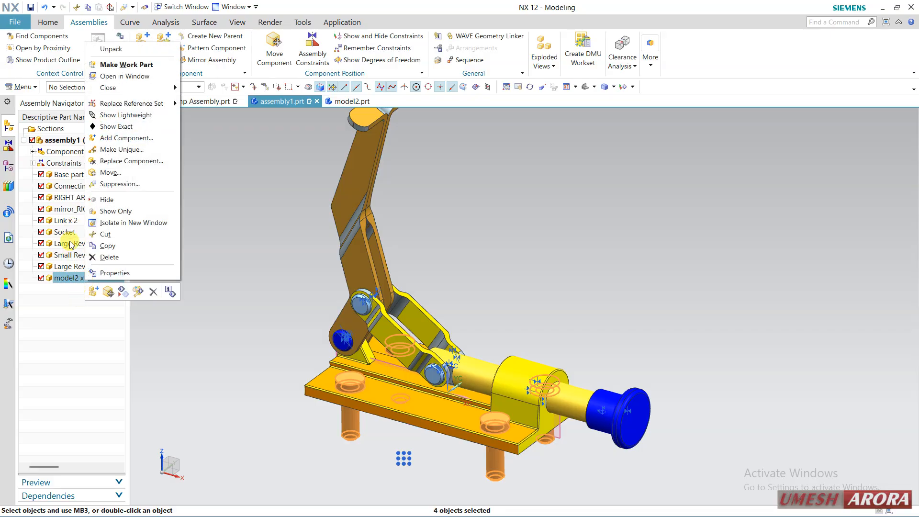
click(60, 341)
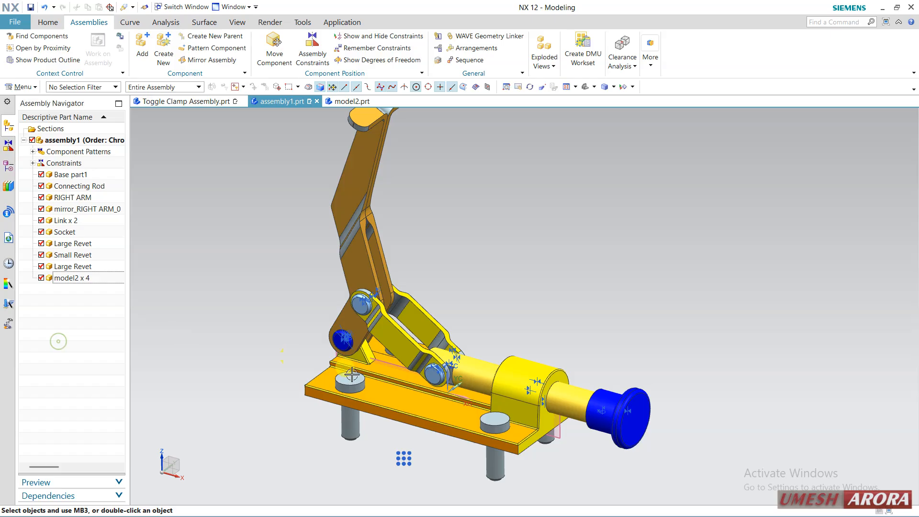
Apply Show Lightweight to Base part1 and inspect the base plate in the assembly
click(324, 383)
right_click(109, 178)
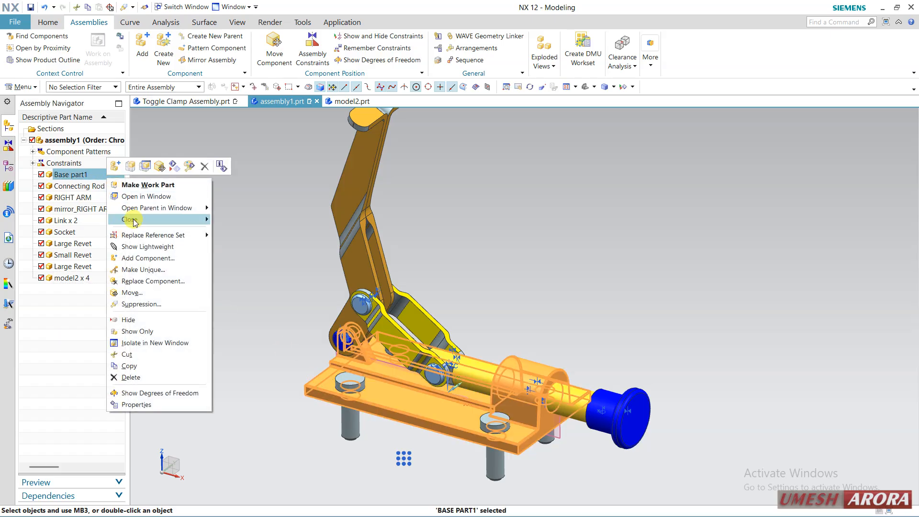
click(153, 247)
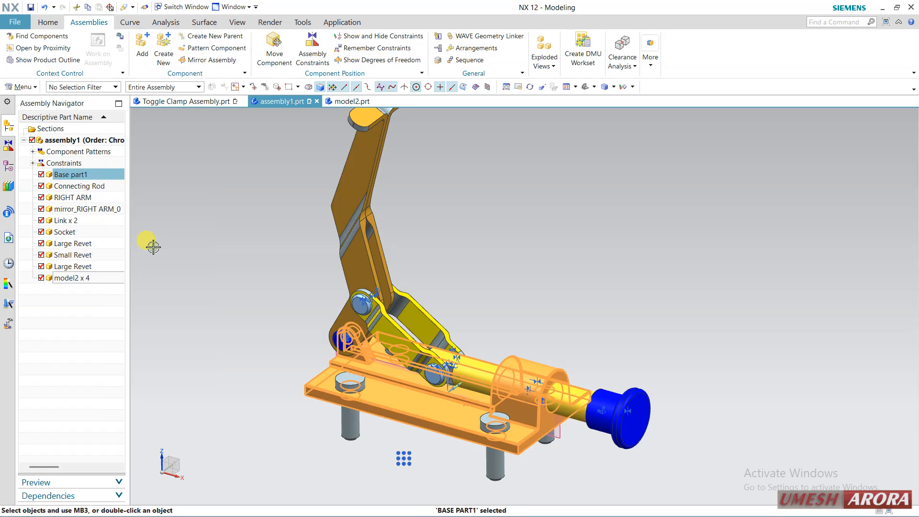
scroll(369, 364, up, 4)
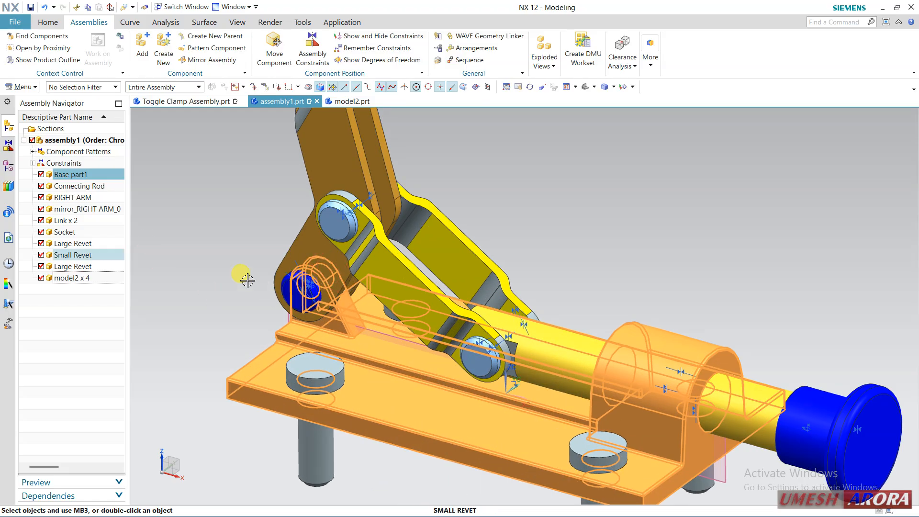
key(Escape)
scroll(425, 358, down, 2)
mouse_move(672, 270)
middle_down()
mouse_move(623, 267)
mouse_move(663, 258)
mouse_move(669, 271)
middle_up()
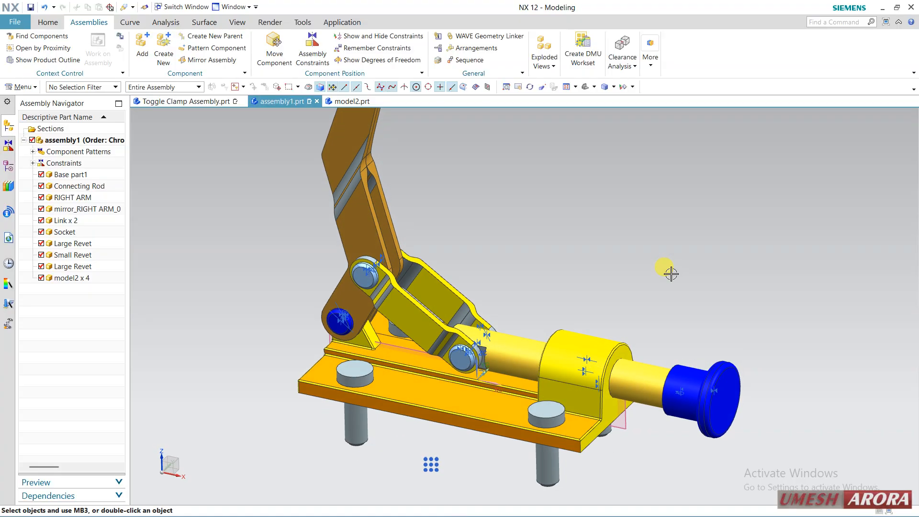
shift+middle_drag(413, 244, 372, 248)
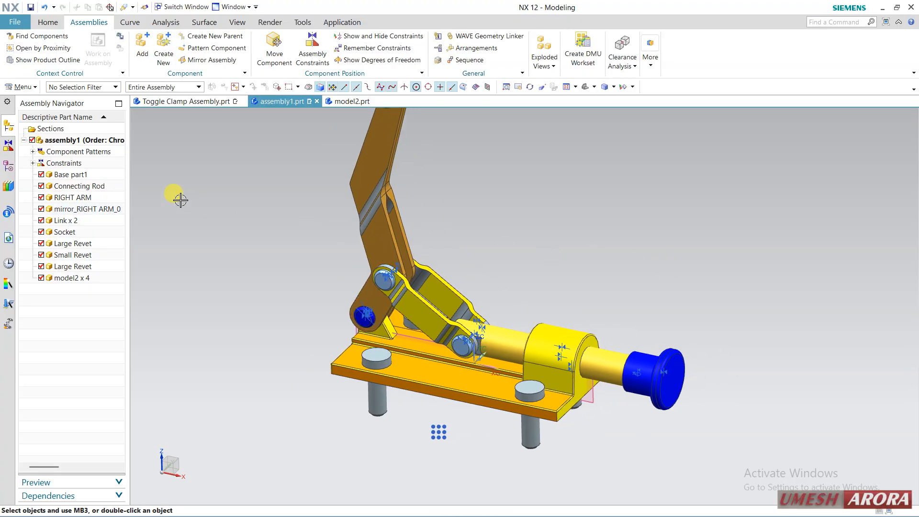
Start adding another instance of Base part1 with Add Component, and cancel the placement
click(67, 176)
right_click(67, 176)
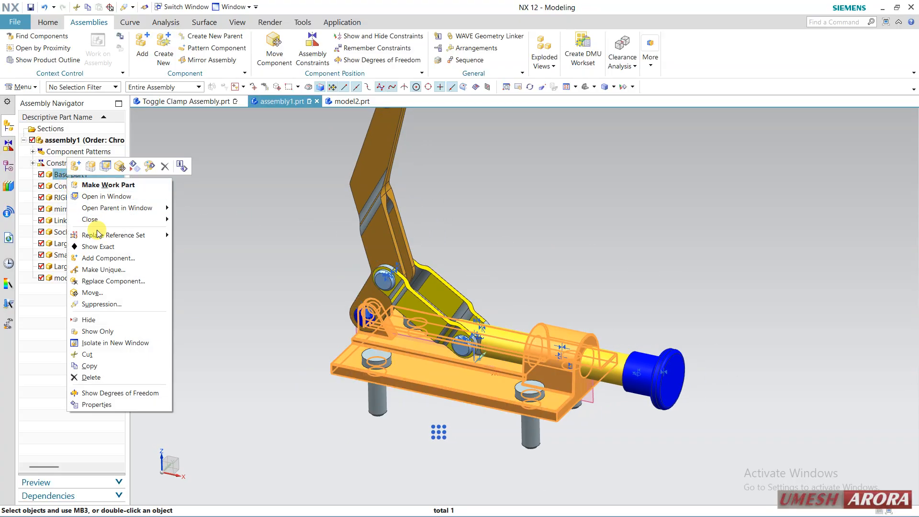
click(115, 258)
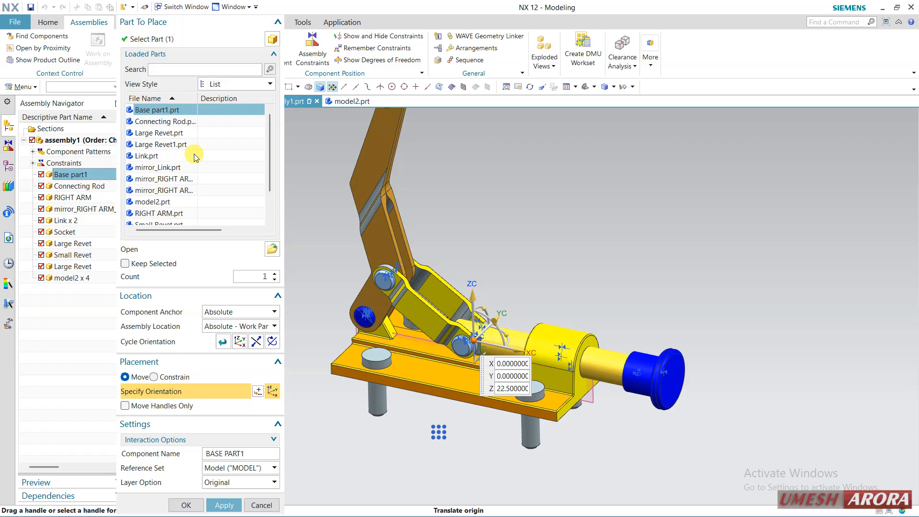
click(261, 505)
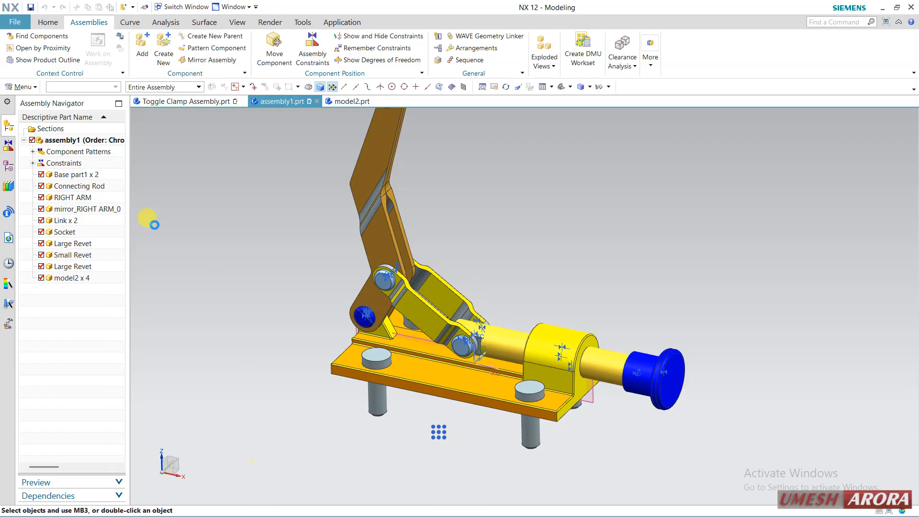
Hide Base part1 in assembly1
right_click(87, 179)
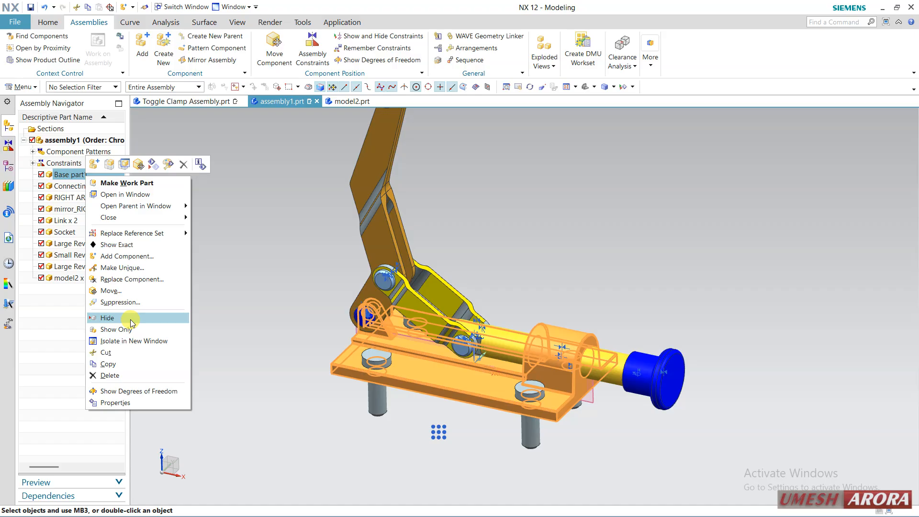
click(42, 175)
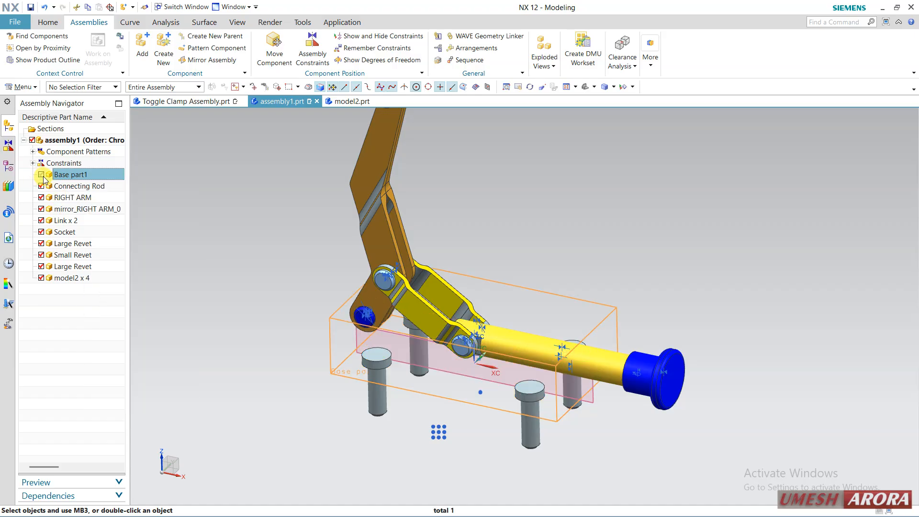
Redisplay Base part1, apply Hide to it once more, and turn its display back on
click(42, 175)
right_click(50, 177)
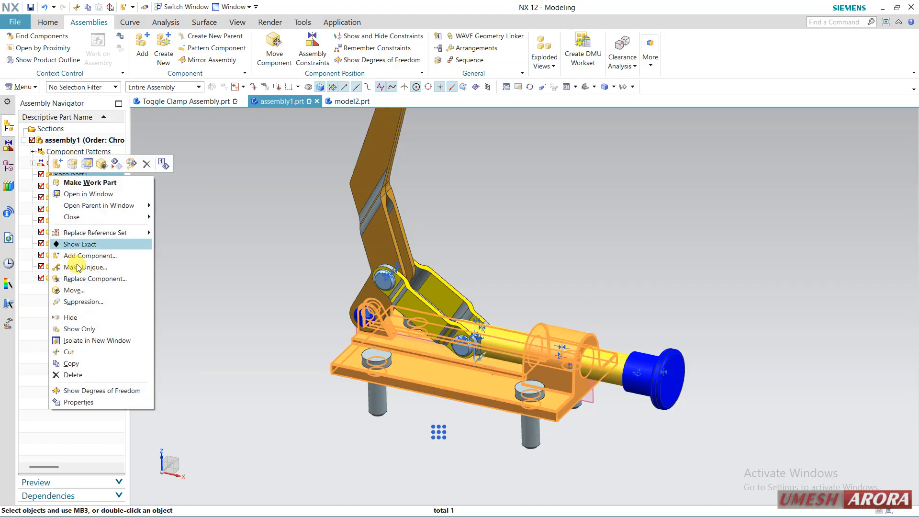
click(95, 319)
click(42, 176)
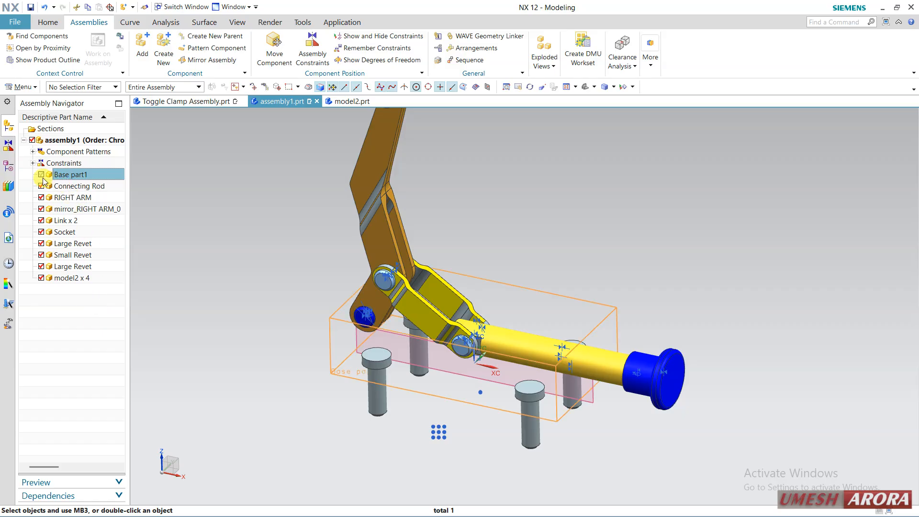
Apply Show Only to Base part1 so every other component of assembly1 is hidden
right_click(64, 178)
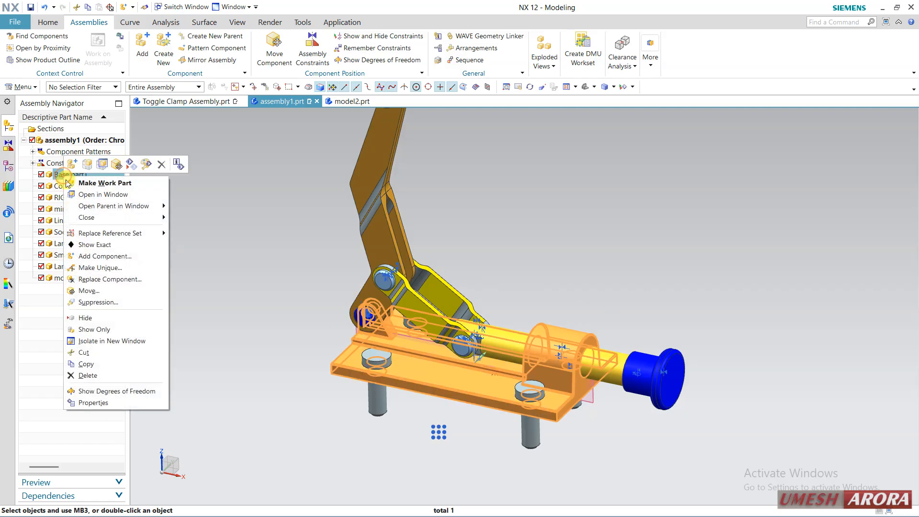
click(109, 330)
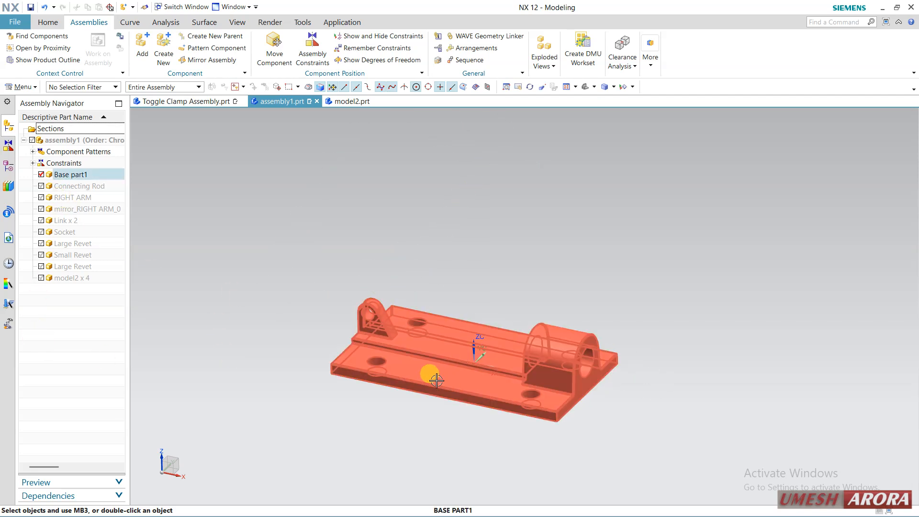
scroll(439, 378, up, 2)
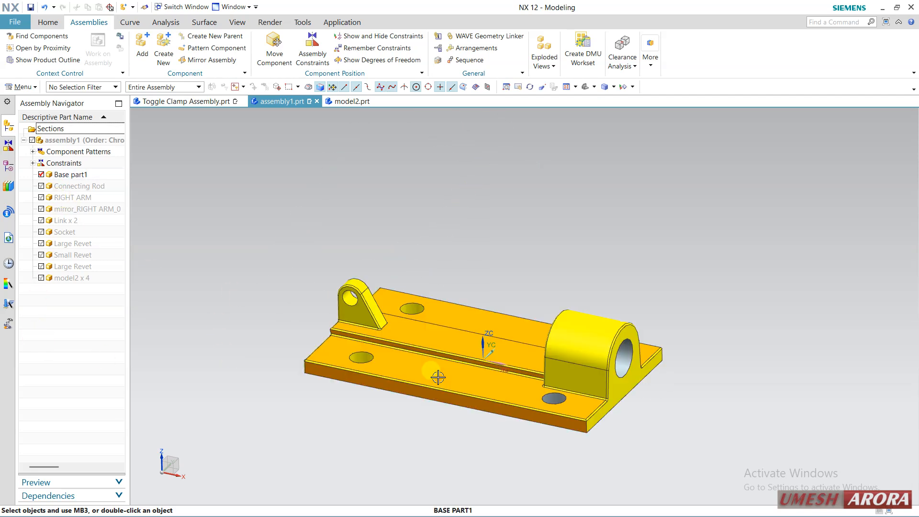
Isolate Base part1 in a new window, check its model history, and close the isolated view
right_click(56, 174)
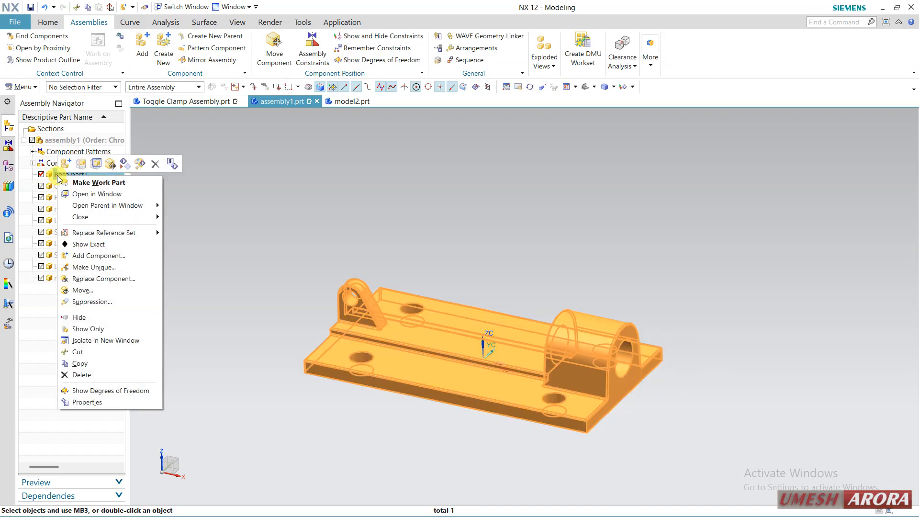
click(106, 342)
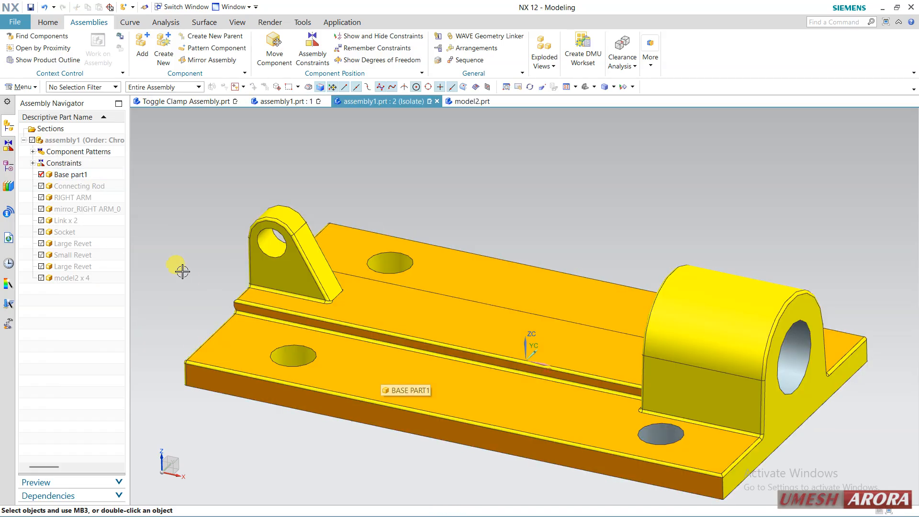
click(9, 164)
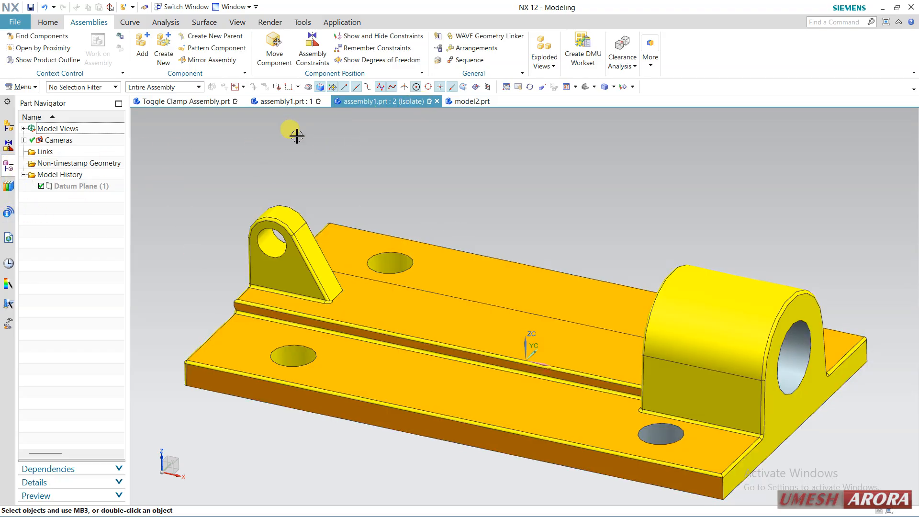
click(9, 126)
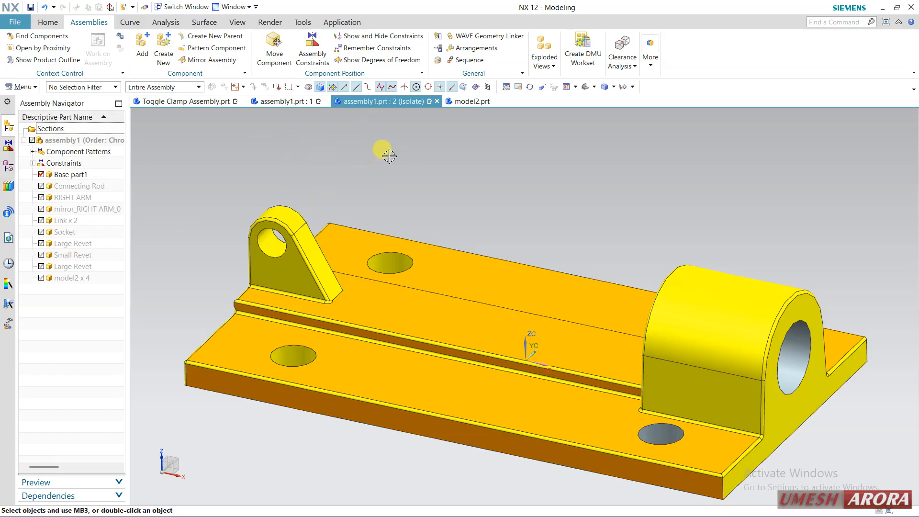
click(438, 102)
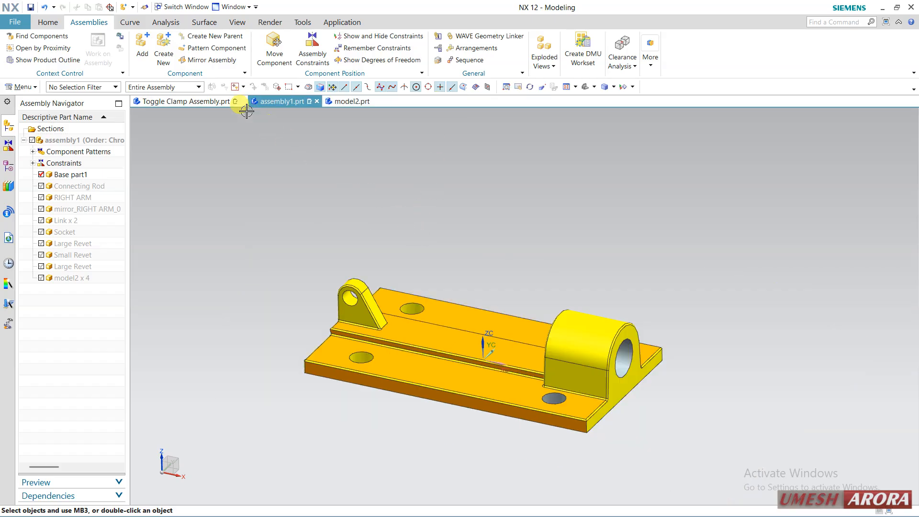
Redisplay all hidden components of assembly1, from Connecting Rod through the model2 pins
click(42, 186)
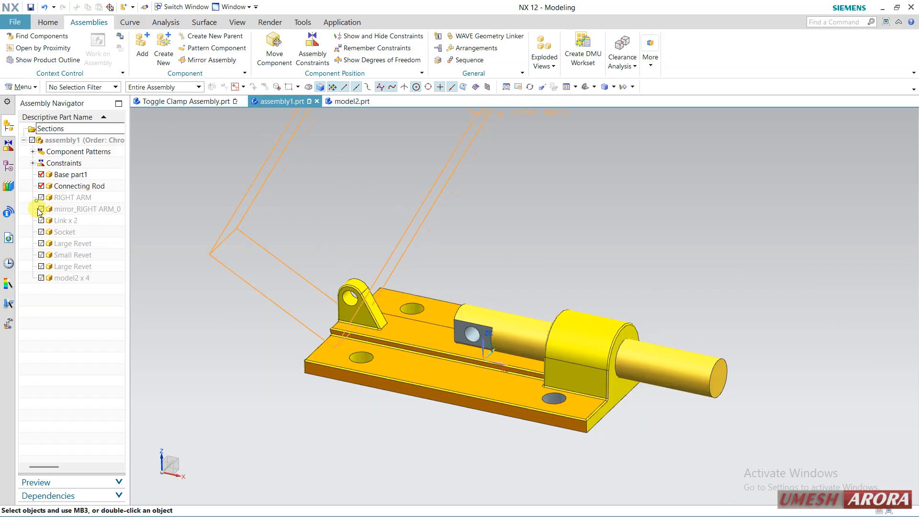
click(41, 197)
click(41, 209)
click(41, 220)
click(41, 232)
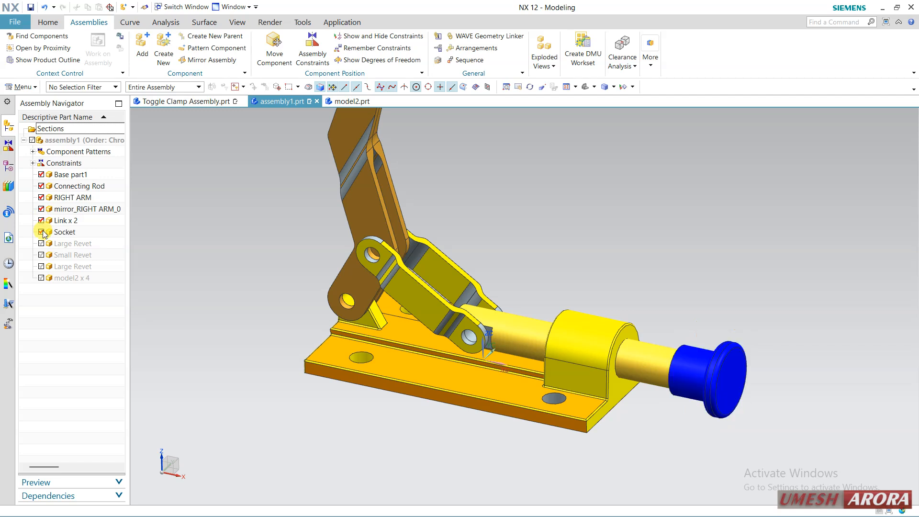
click(42, 244)
click(41, 266)
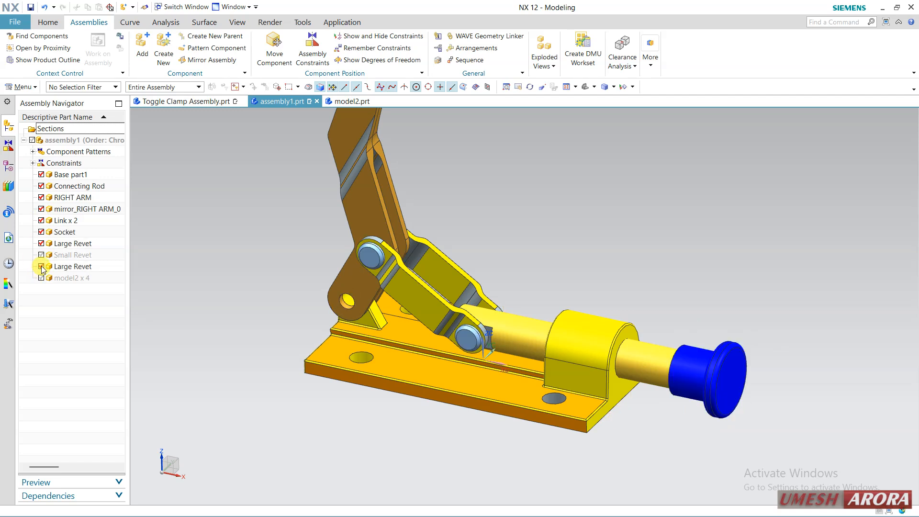
click(41, 255)
click(41, 278)
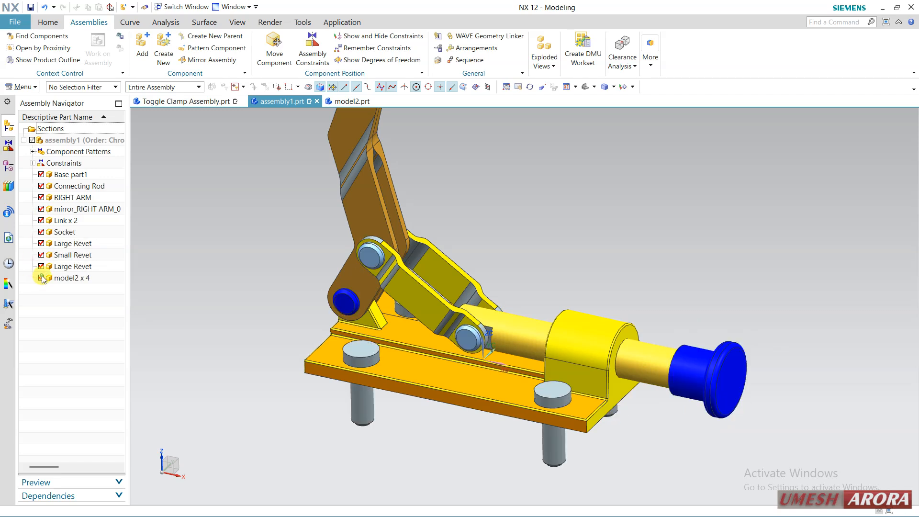
Open Base part1 in its own window, examine its feature history, and close it to return to the assembly1 component tree
right_click(71, 175)
click(121, 198)
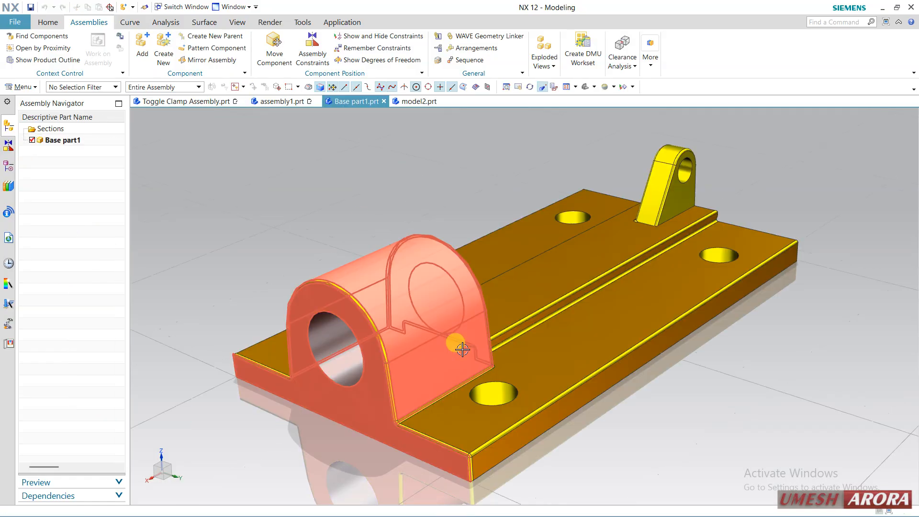
click(7, 163)
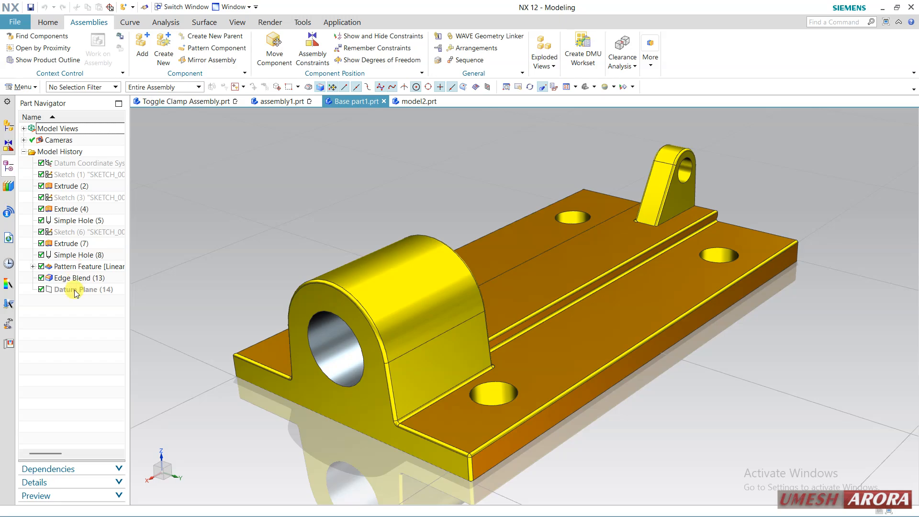
click(385, 102)
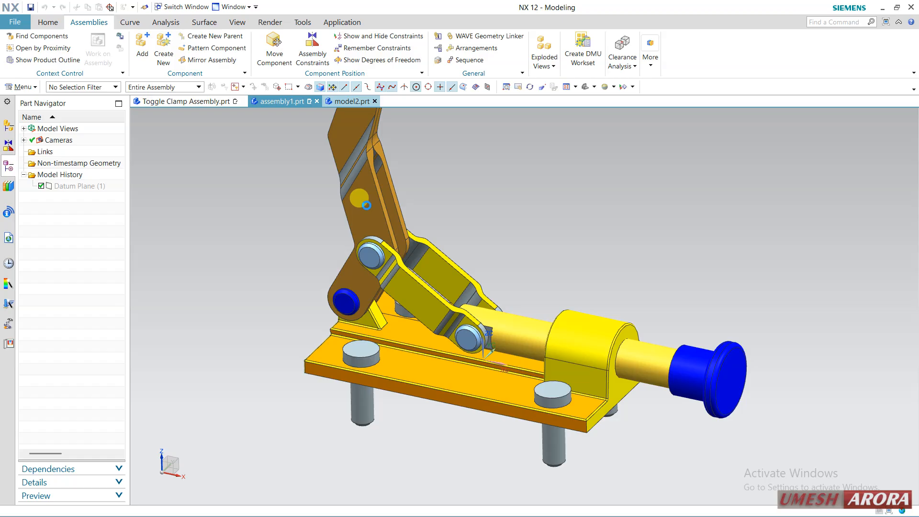
click(8, 125)
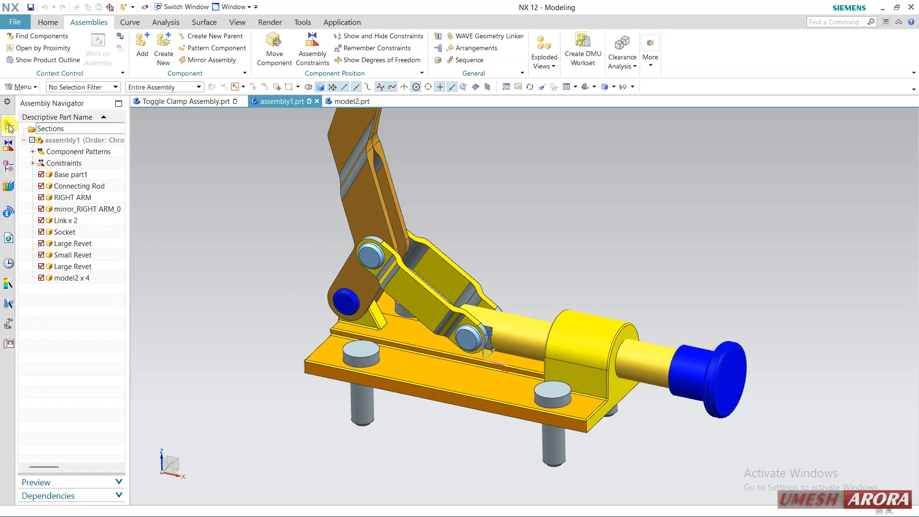
click(82, 175)
right_click(82, 175)
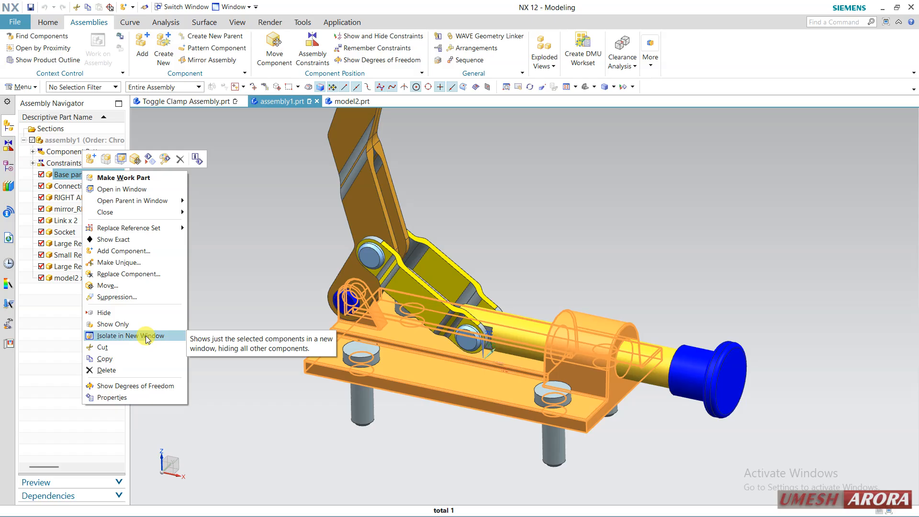
click(229, 238)
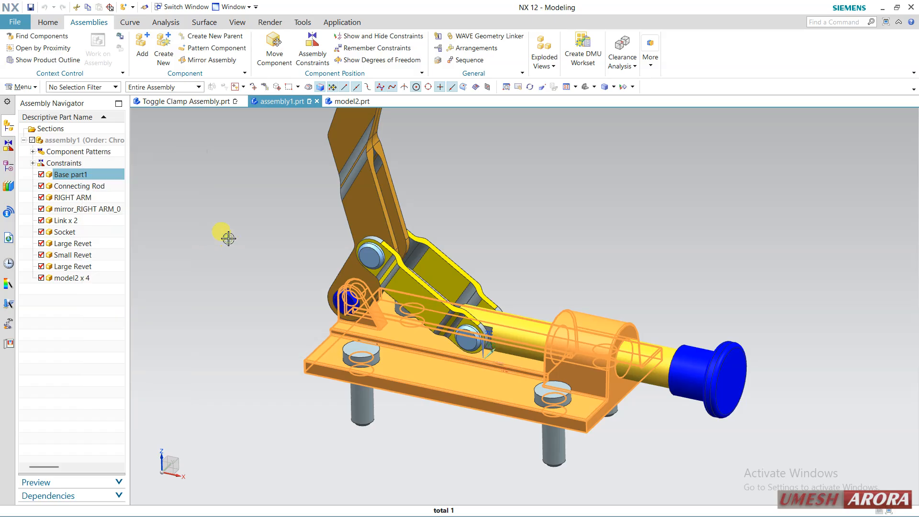
key(Escape)
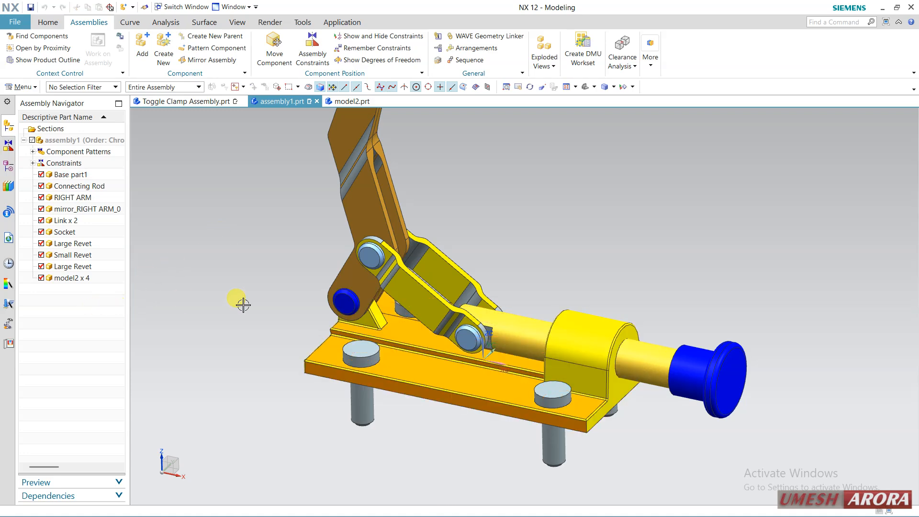
middle_drag(281, 279, 279, 287)
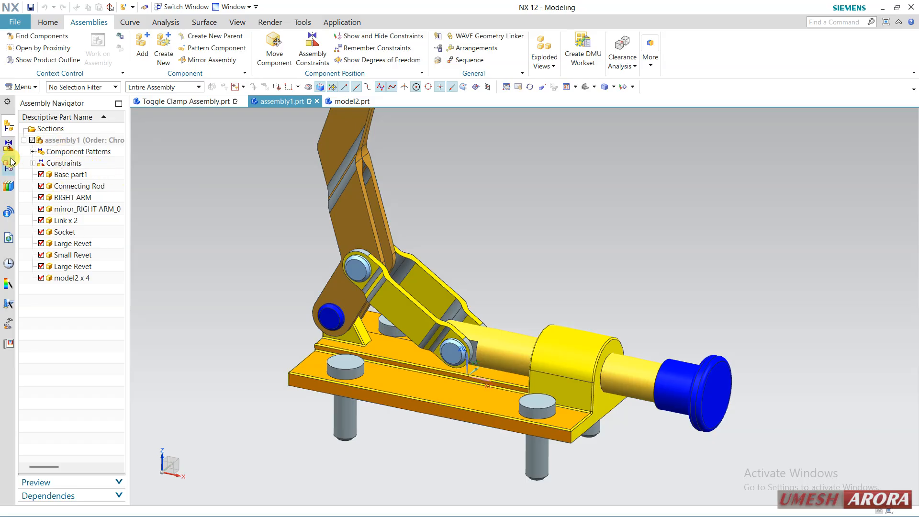
click(23, 140)
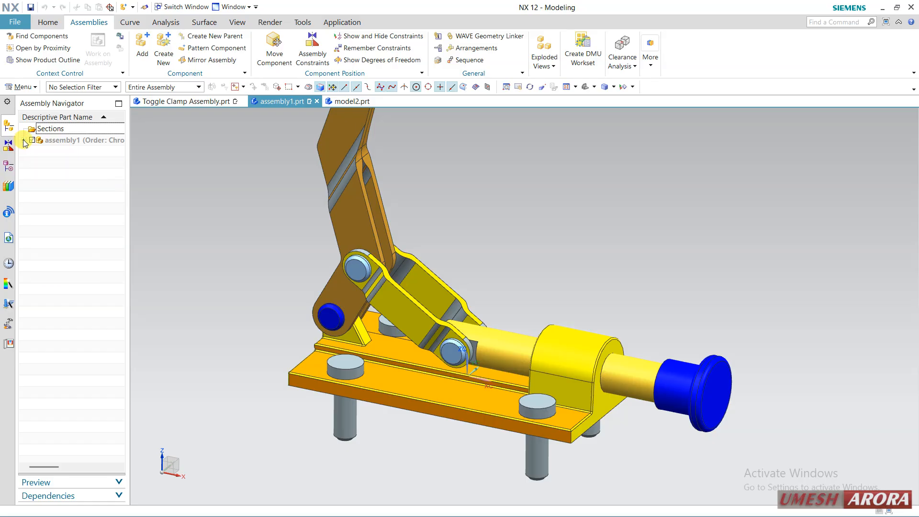
click(23, 140)
click(24, 140)
click(23, 141)
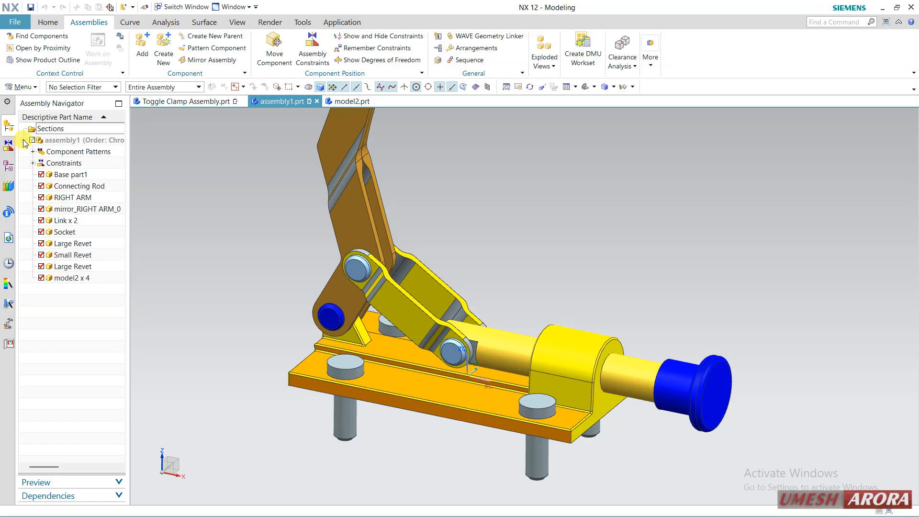
Create a new parent assembly named assembly2.prt from the Assembly template in millimetres, stored in the toggle assembly folder
click(206, 41)
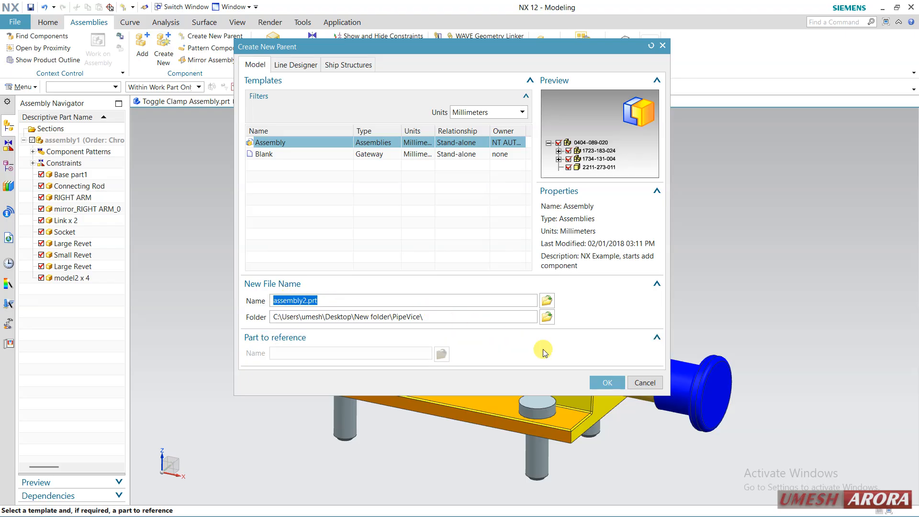
click(546, 317)
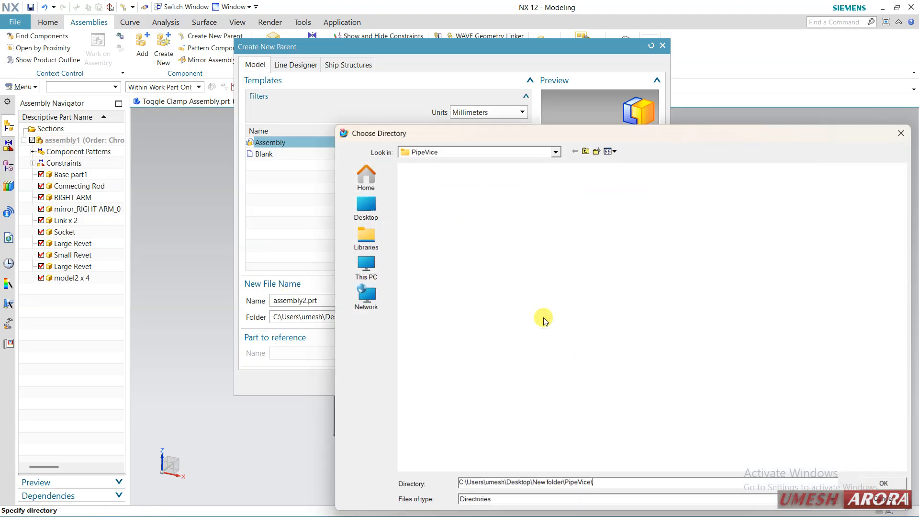
click(585, 150)
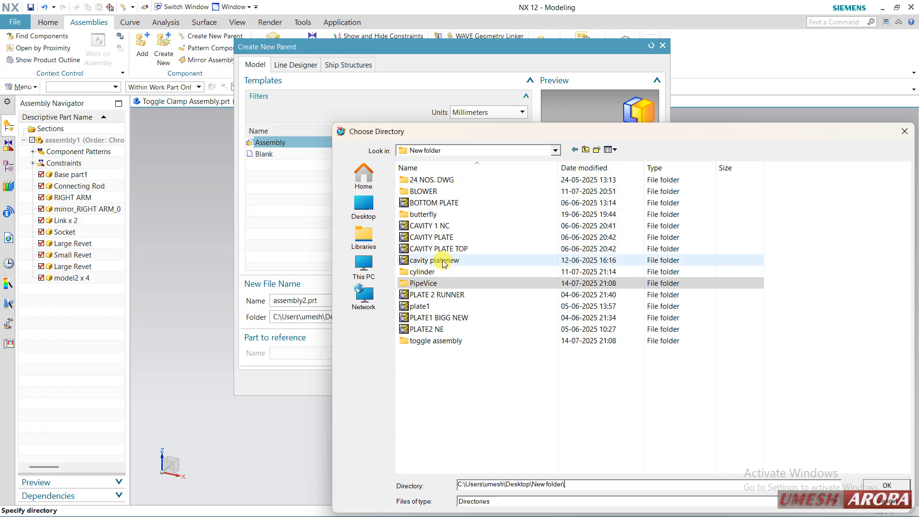
click(438, 340)
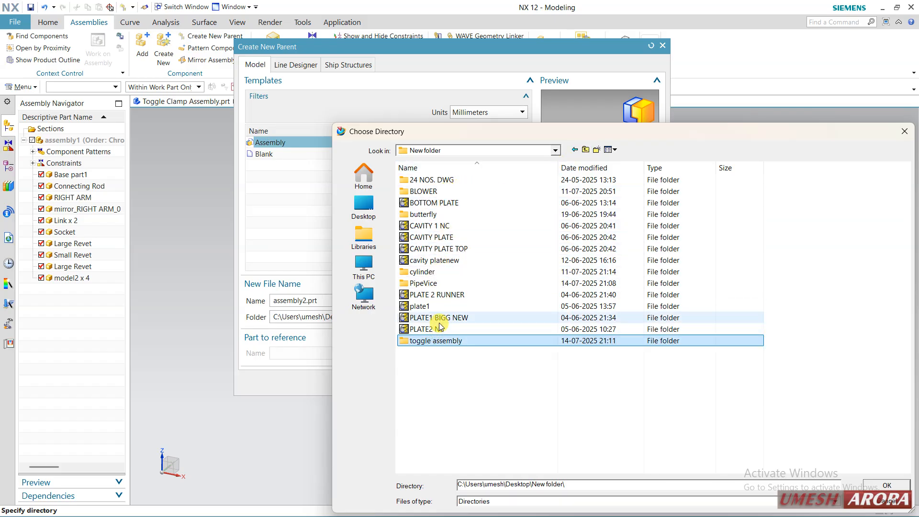
double_click(448, 341)
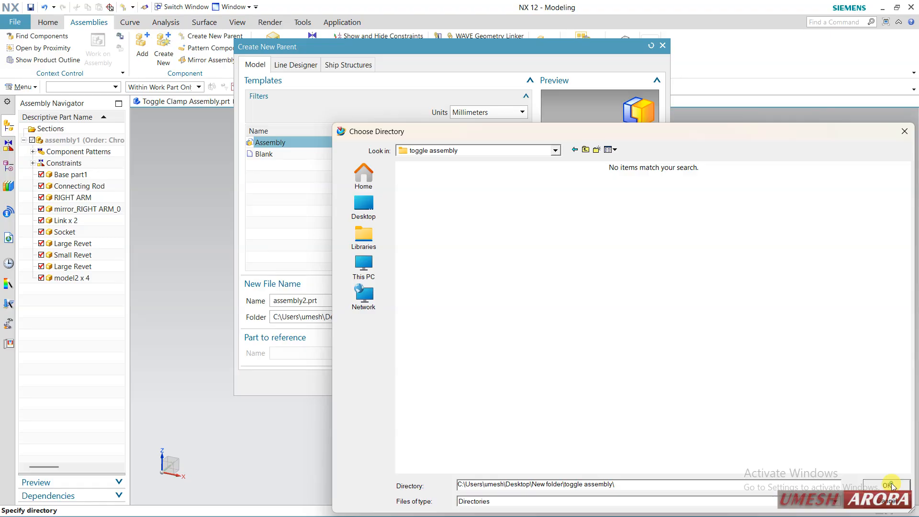
click(890, 485)
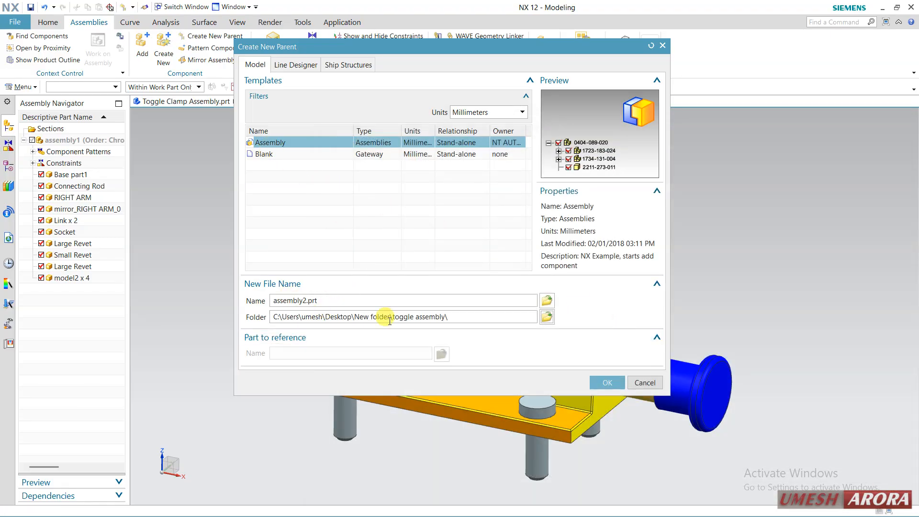
click(608, 383)
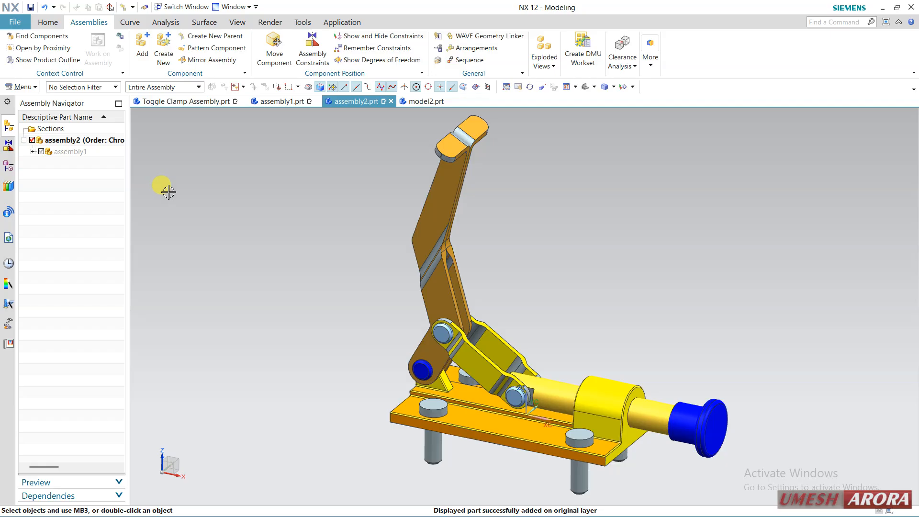
Review the components of assembly1 under assembly2, and toggle the display of assembly1 off and on again
click(32, 152)
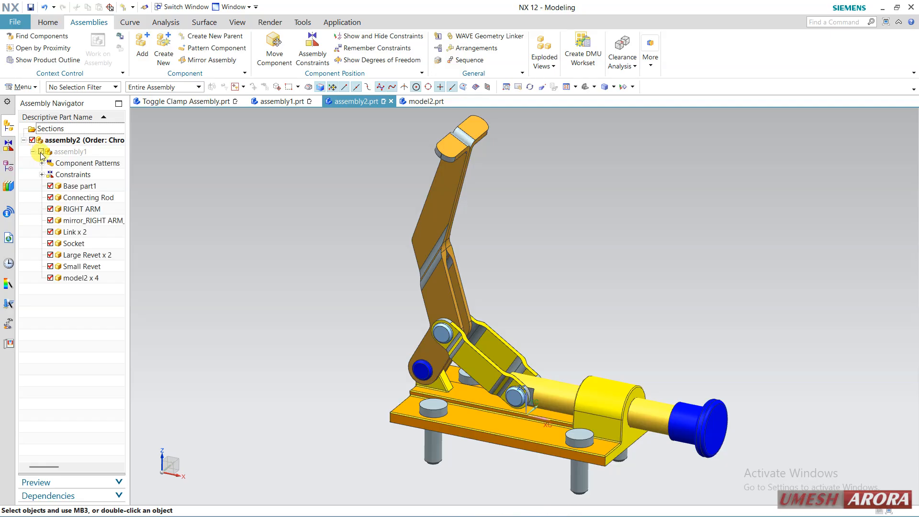
click(42, 152)
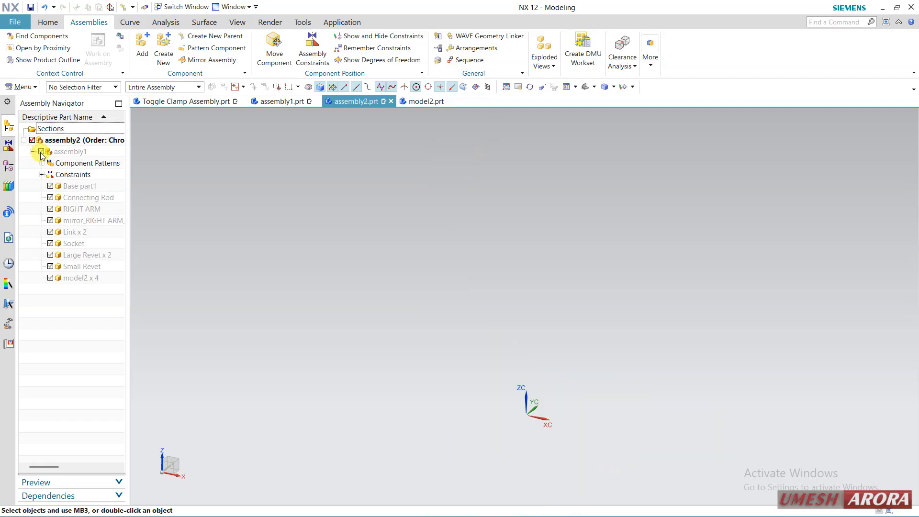
click(41, 152)
click(33, 152)
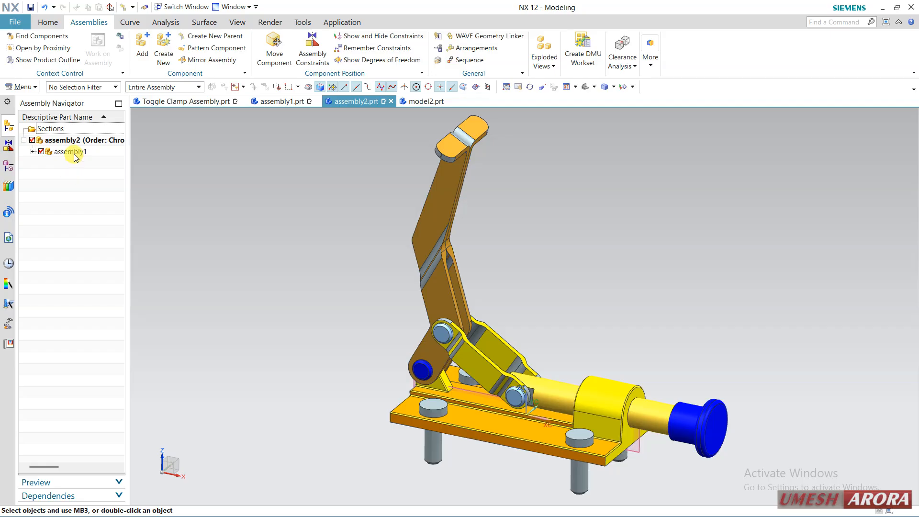
click(72, 152)
click(71, 140)
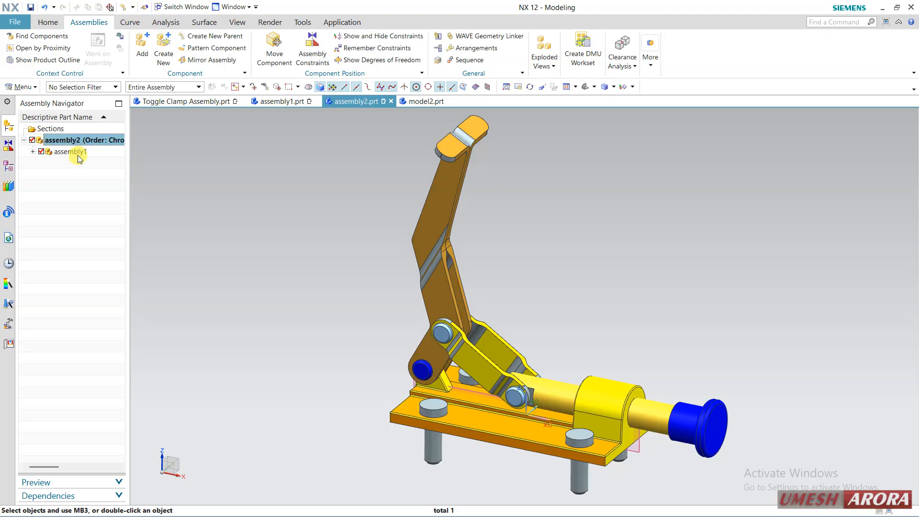
Try to add the assembly1 part from the cylinder folder to assembly2 as a component
click(80, 152)
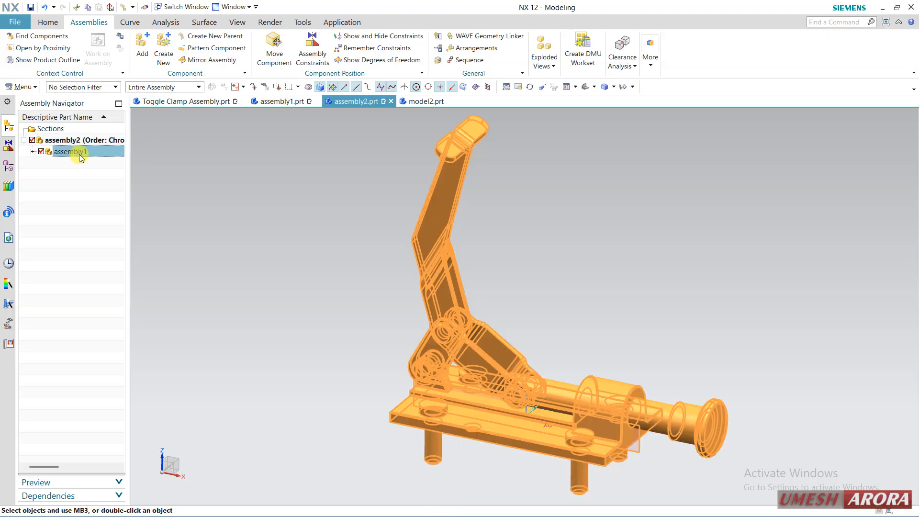
click(148, 55)
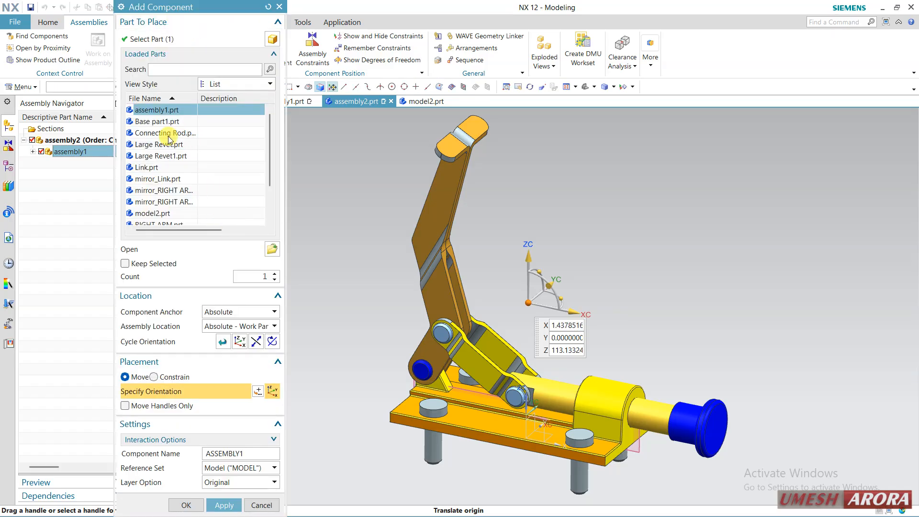
click(276, 253)
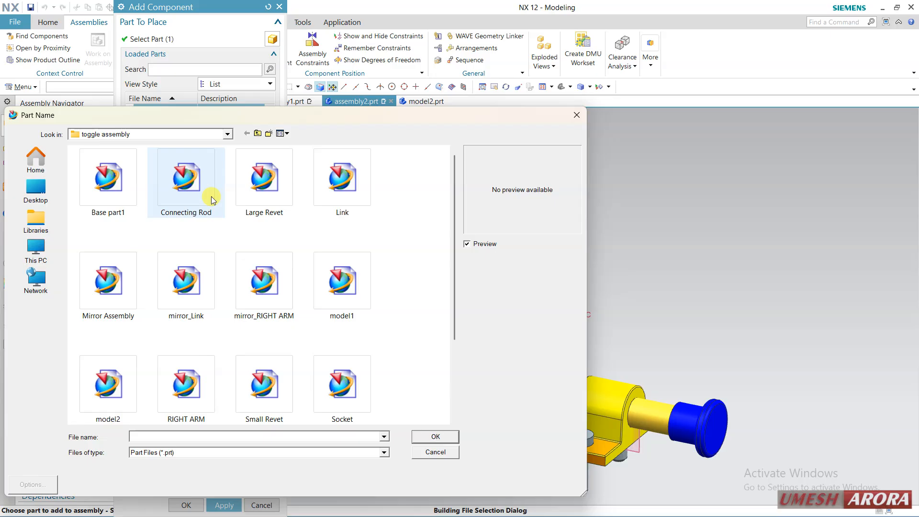
click(258, 135)
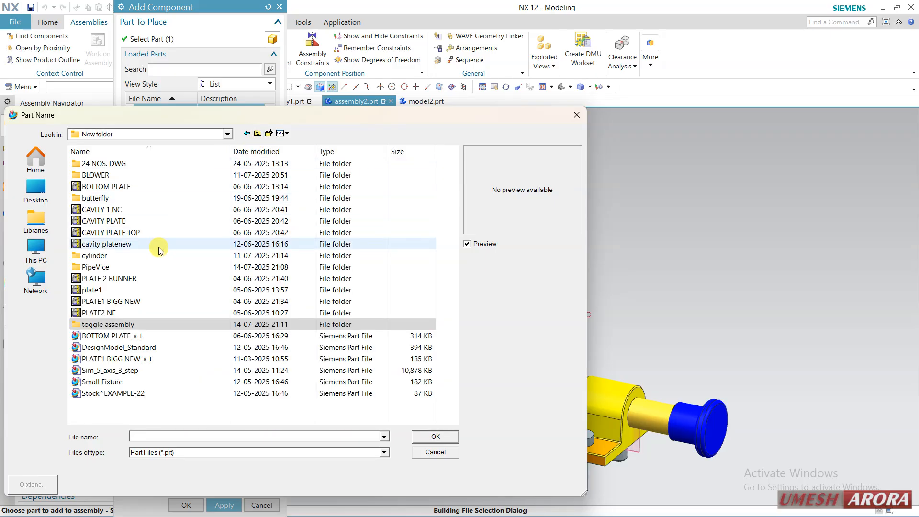
double_click(120, 257)
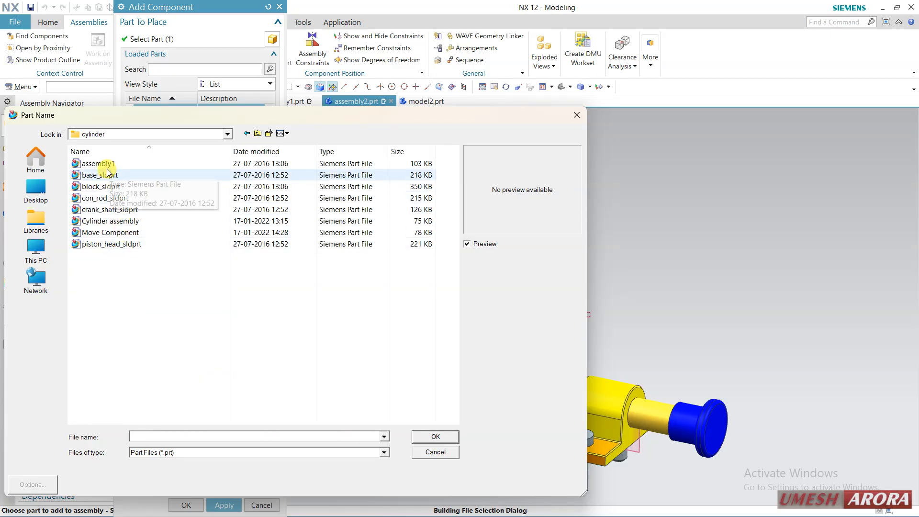
click(99, 163)
click(416, 434)
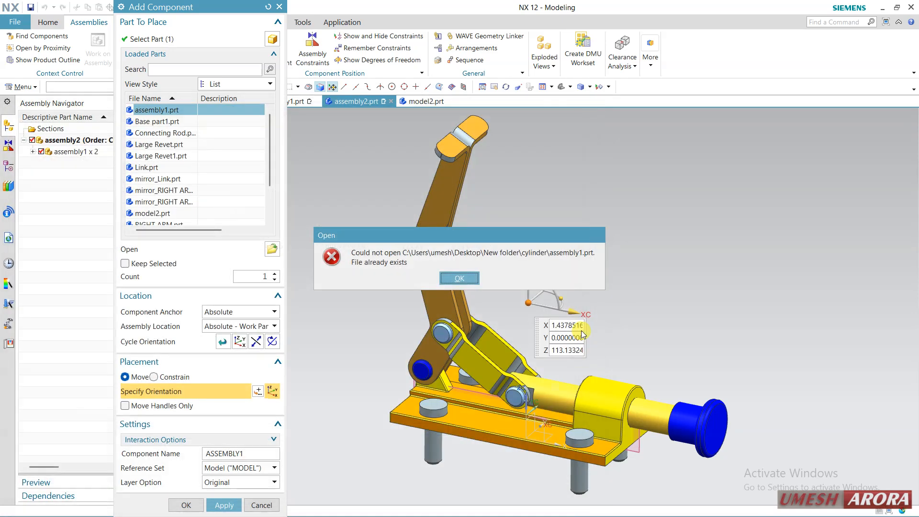
click(459, 279)
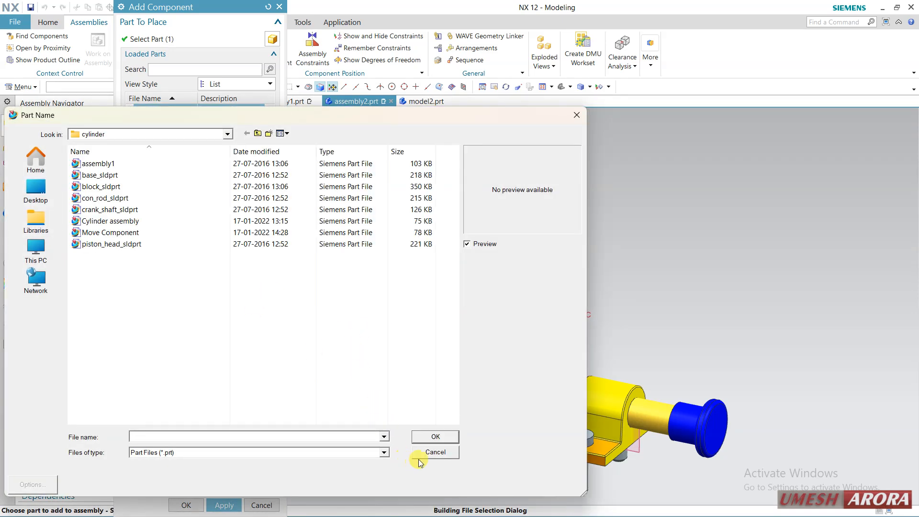
click(433, 453)
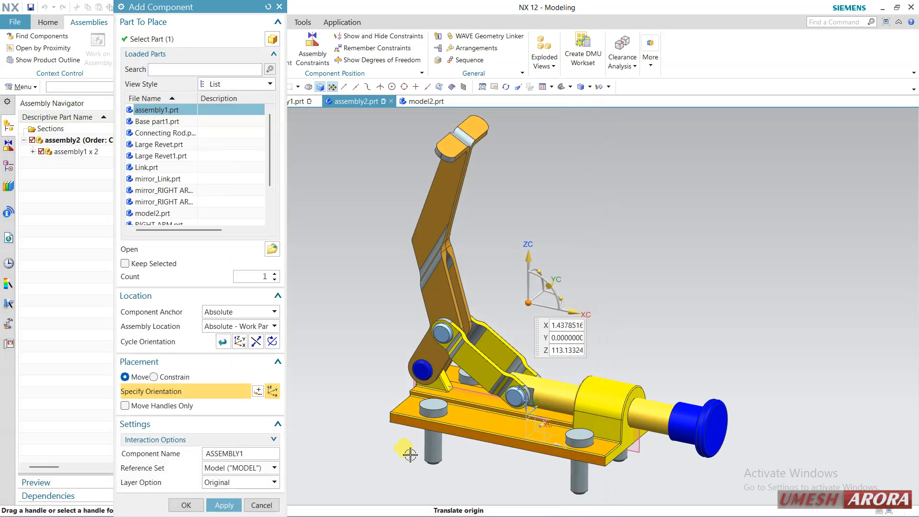
click(261, 505)
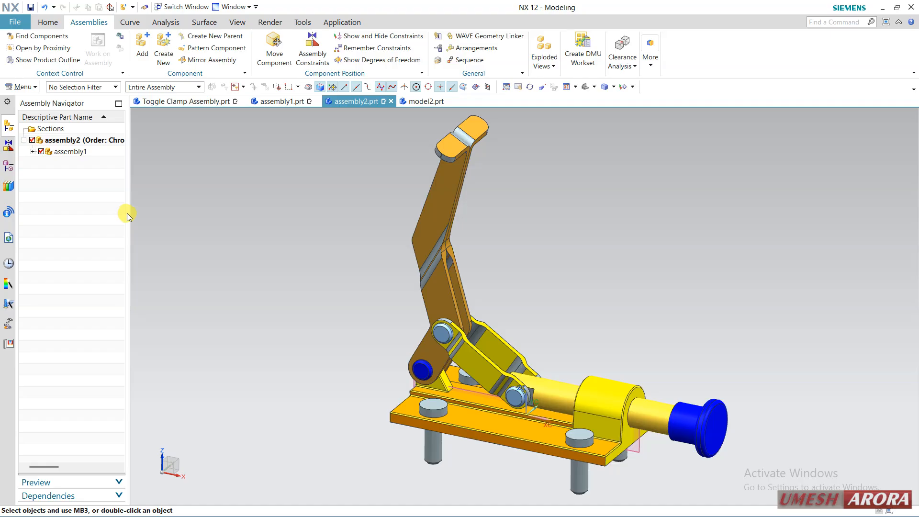
Widen the component tree and review the components of assembly1 under assembly2, including Socket
drag(127, 213, 143, 222)
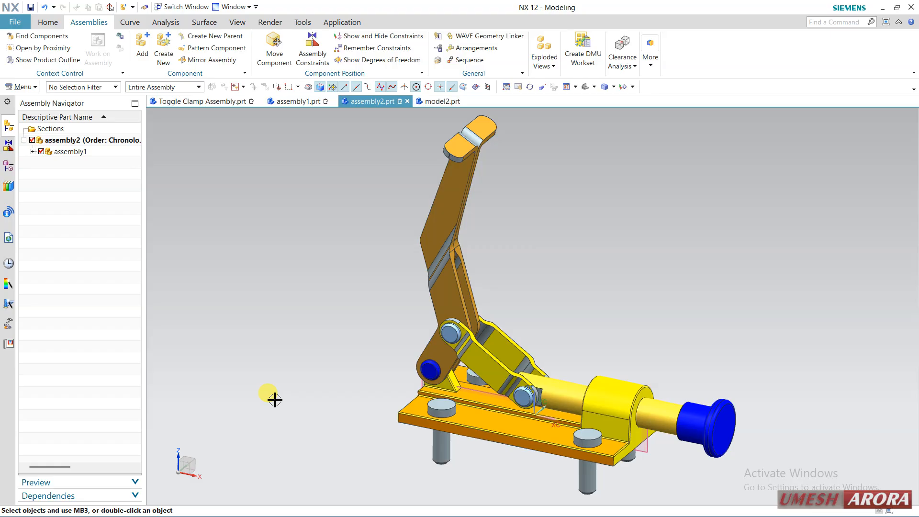
click(32, 151)
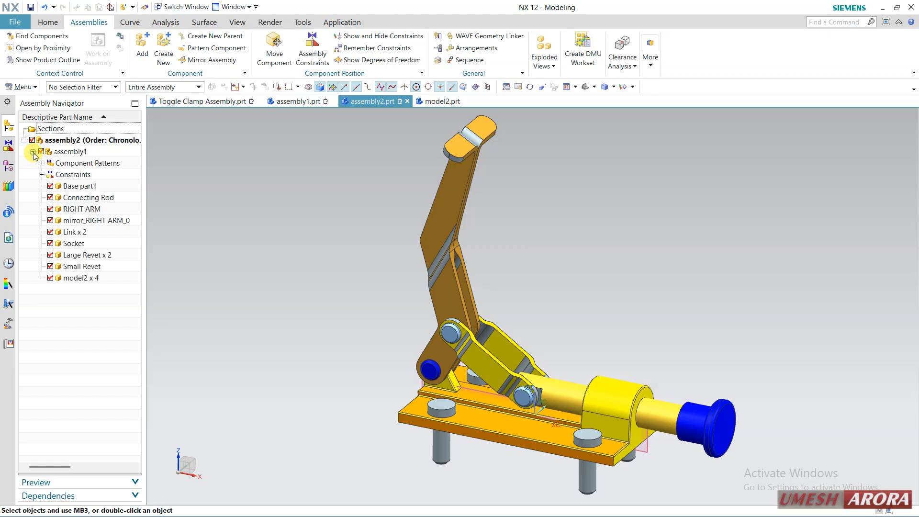
click(77, 244)
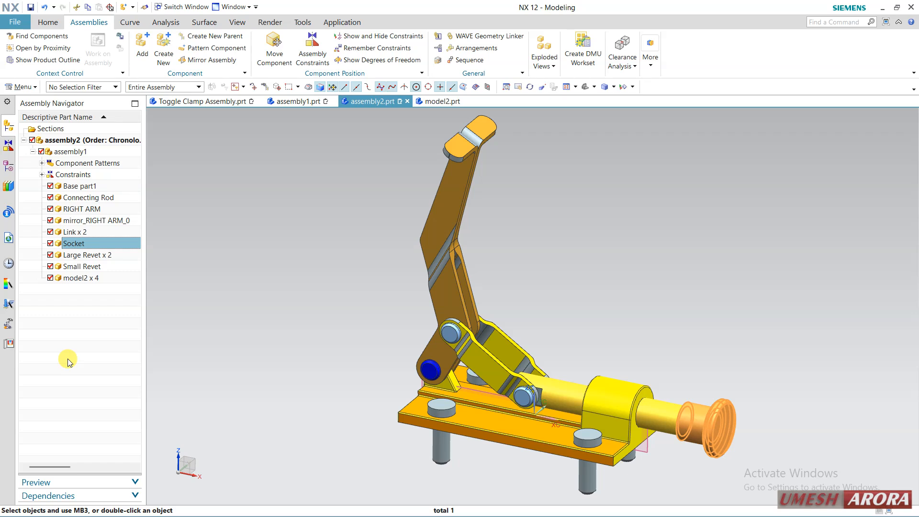
click(32, 151)
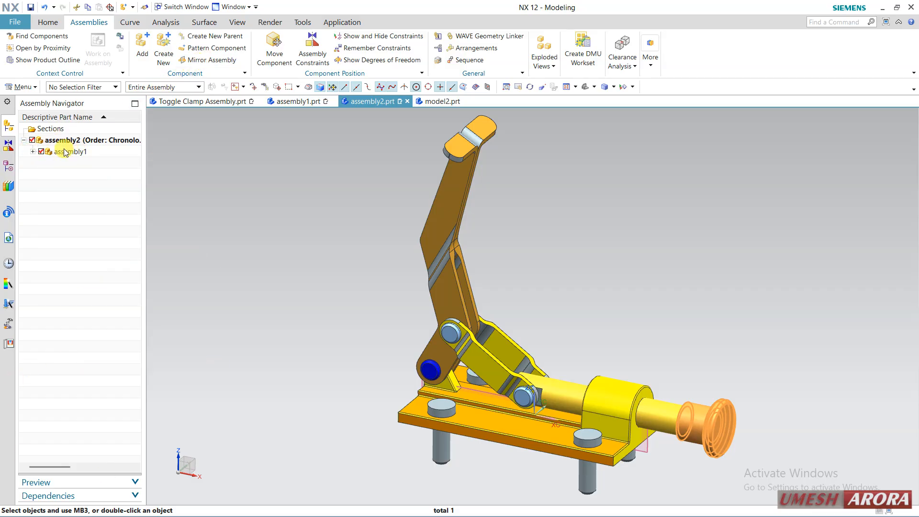
Switch to assembly1.prt, review its list of assembly constraints, and return to the component tree
click(294, 103)
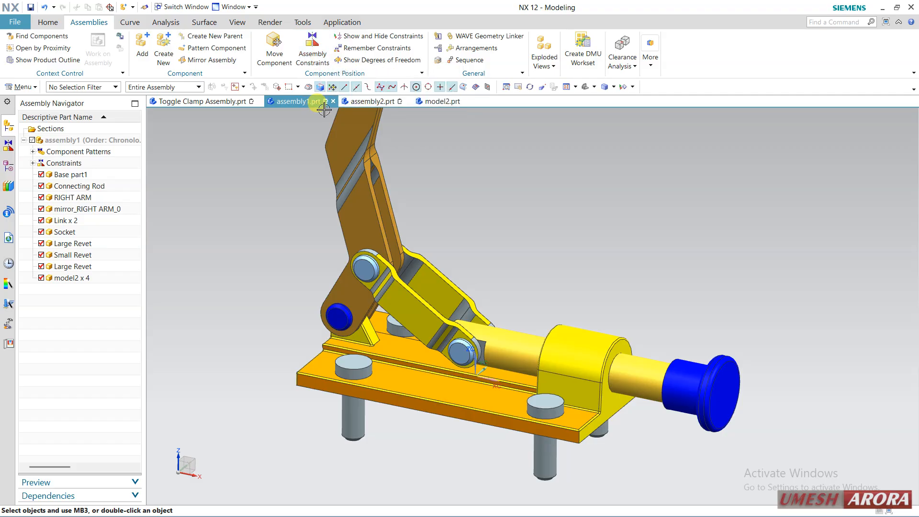
click(378, 37)
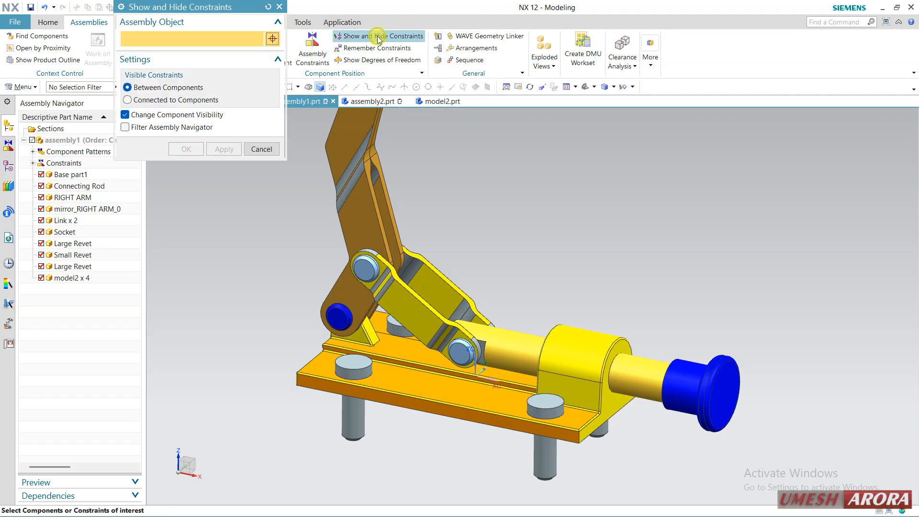
click(262, 149)
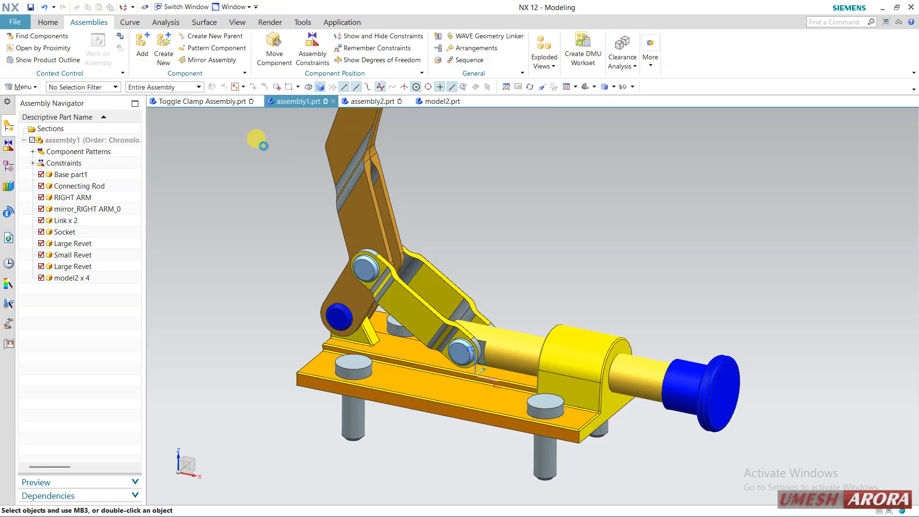
click(33, 152)
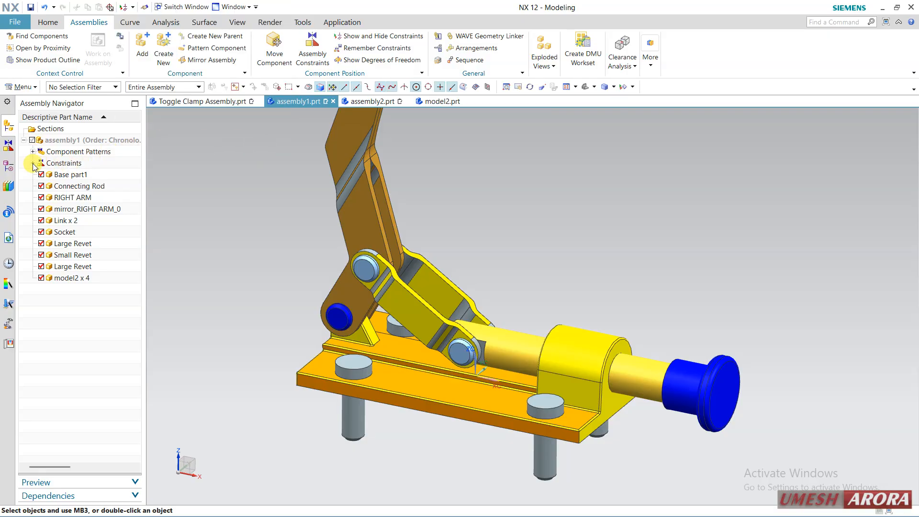
click(33, 164)
click(34, 164)
click(13, 149)
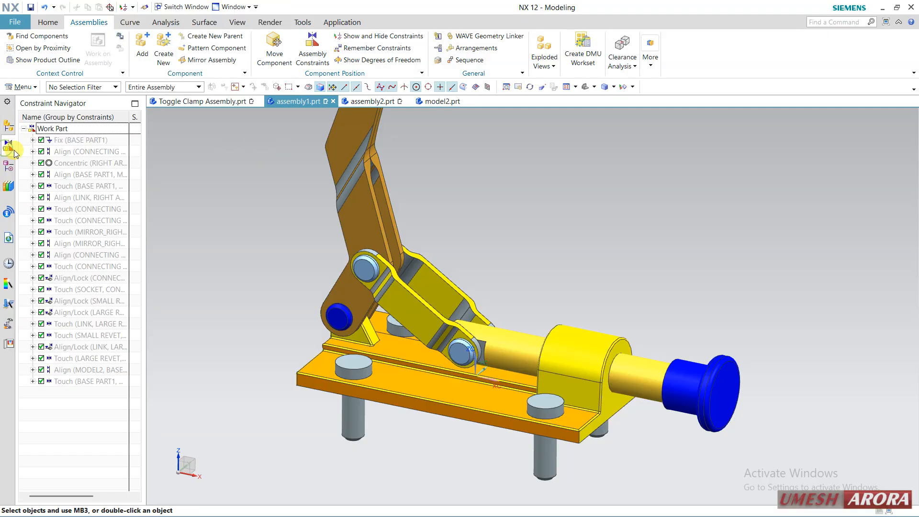
click(9, 127)
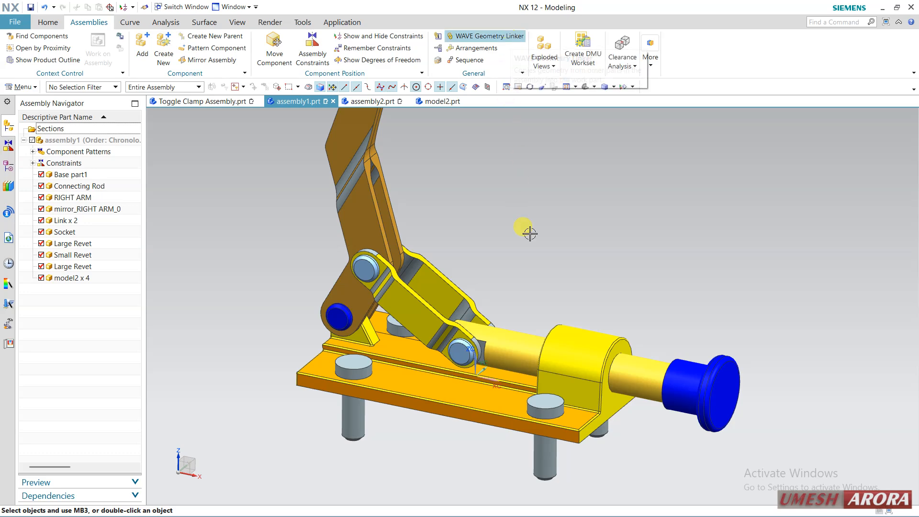
middle_drag(529, 231, 553, 260)
middle_drag(536, 266, 513, 293)
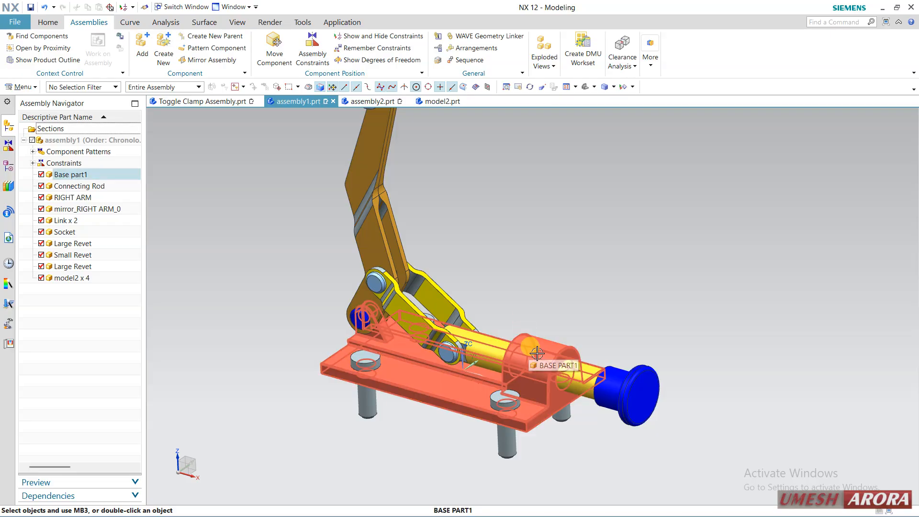
middle_drag(533, 307, 526, 336)
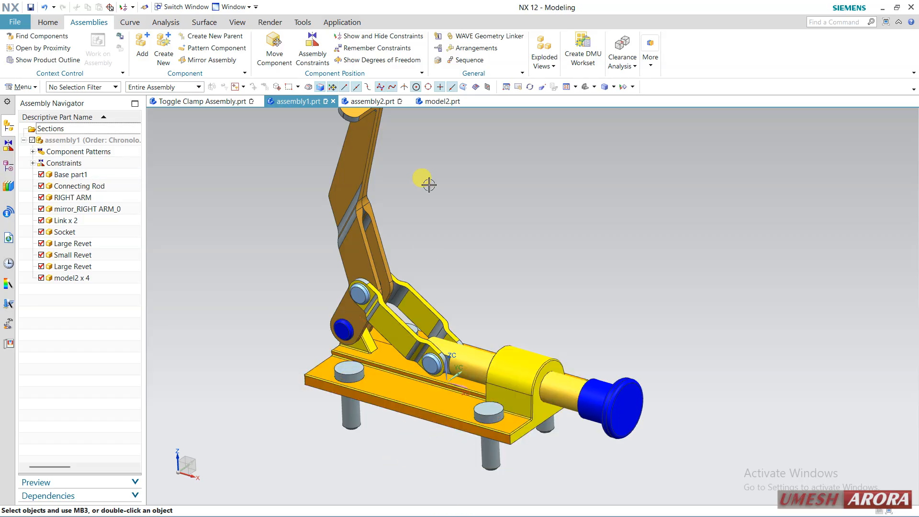
click(388, 102)
click(407, 102)
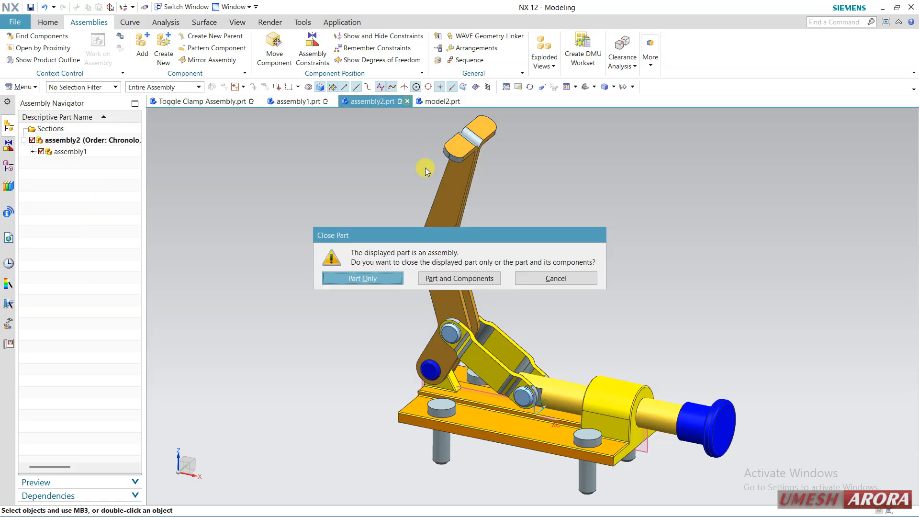
click(369, 279)
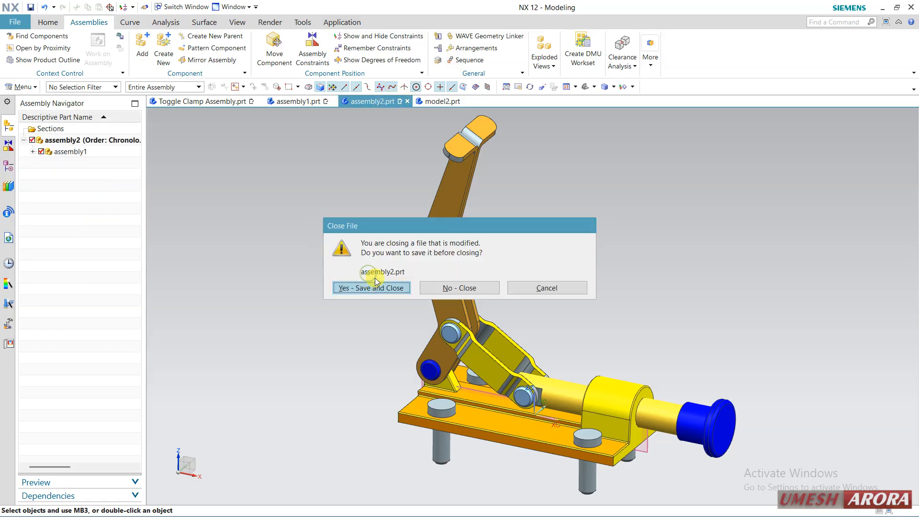
click(547, 289)
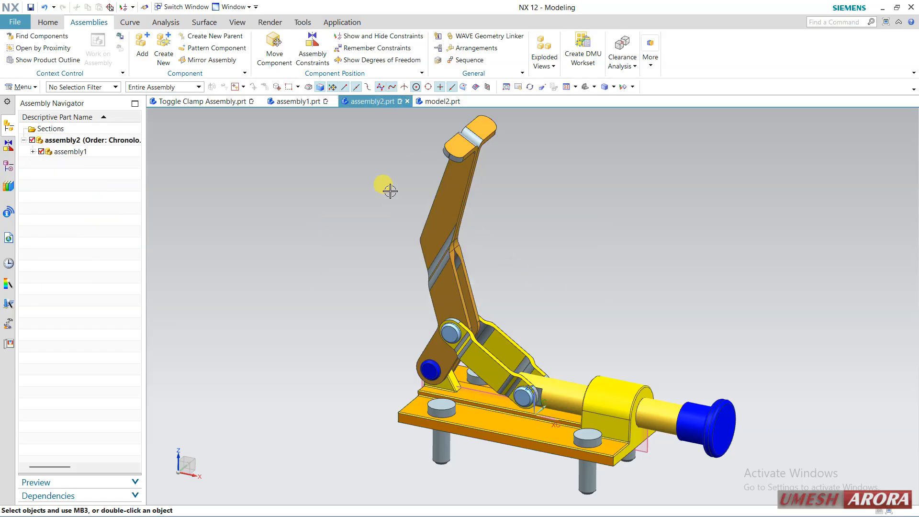
Save and close assembly2.prt as part only, then close model2.prt to leave assembly1 displayed
click(408, 101)
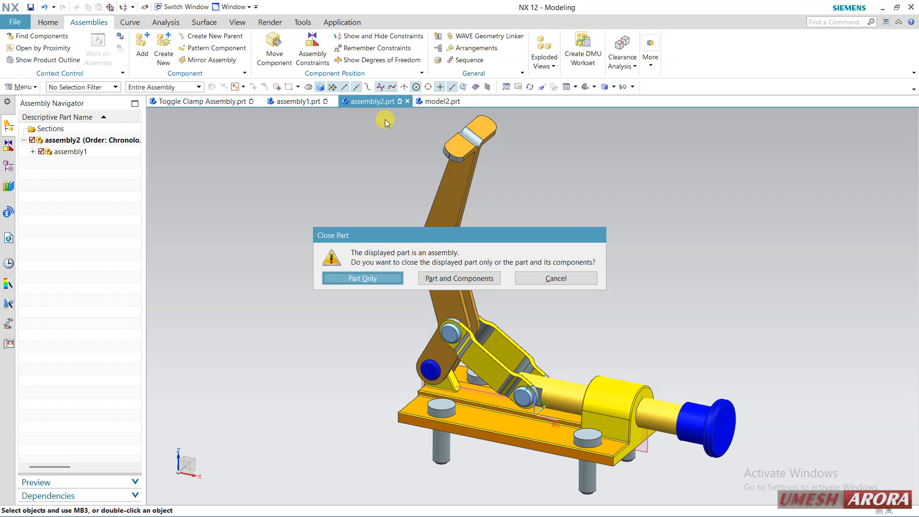
click(352, 280)
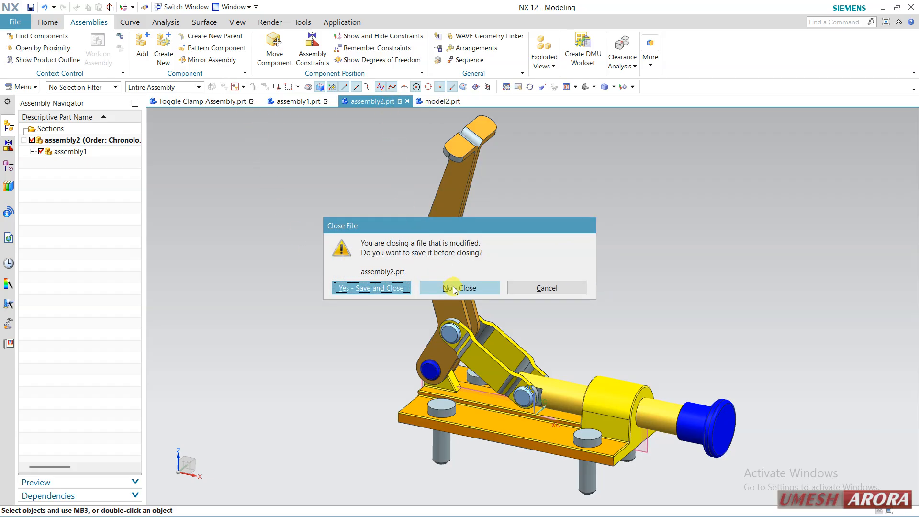
click(377, 288)
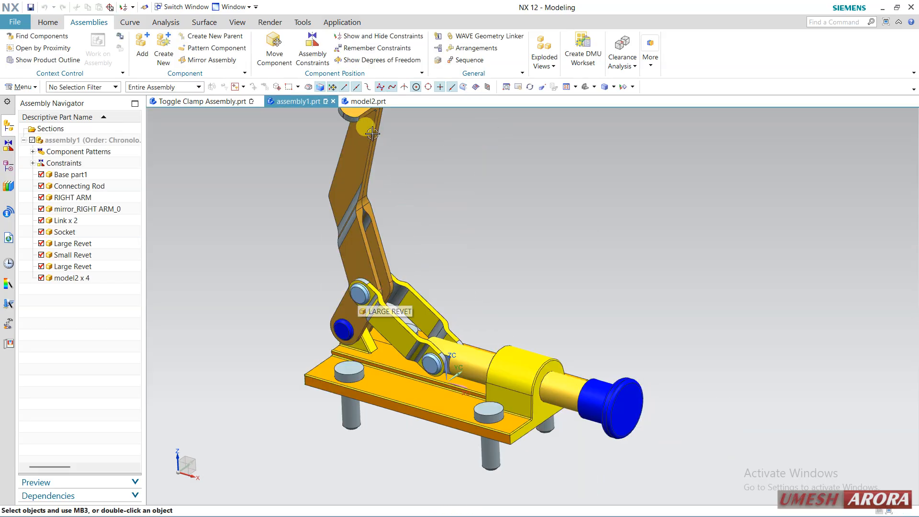
click(366, 102)
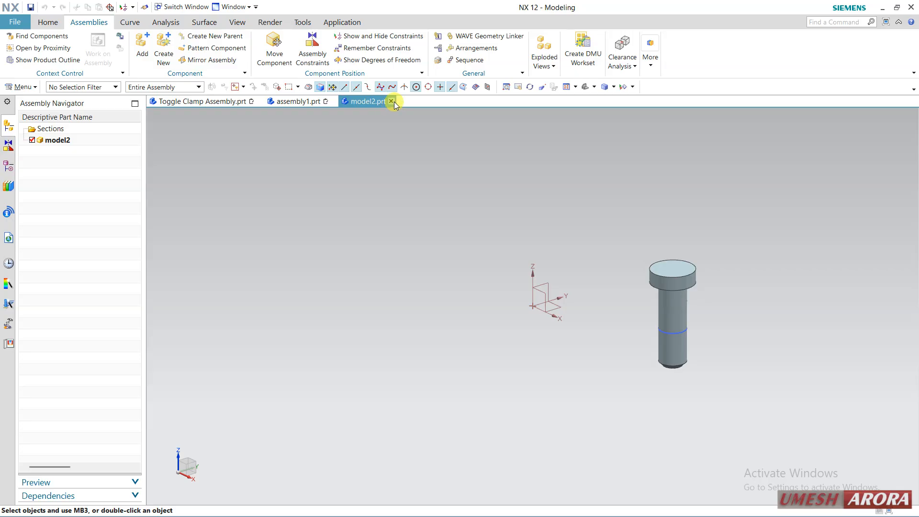
click(392, 101)
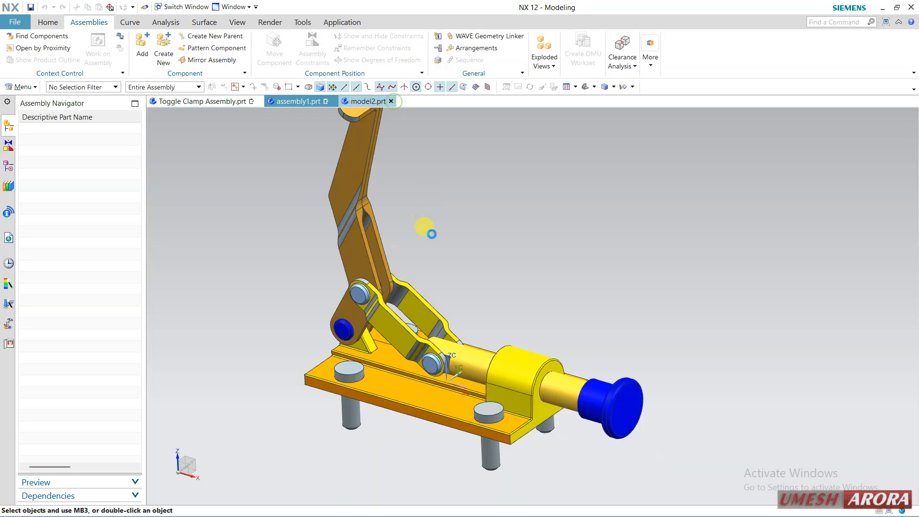
Open Base part1 from assembly1 in its own window, and return to assembly1.prt
right_click(509, 366)
click(549, 377)
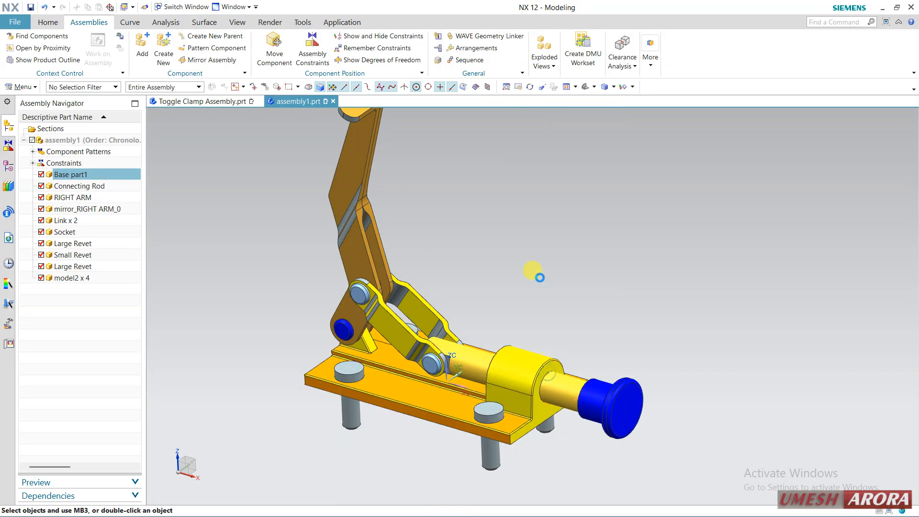
scroll(516, 297, down, 2)
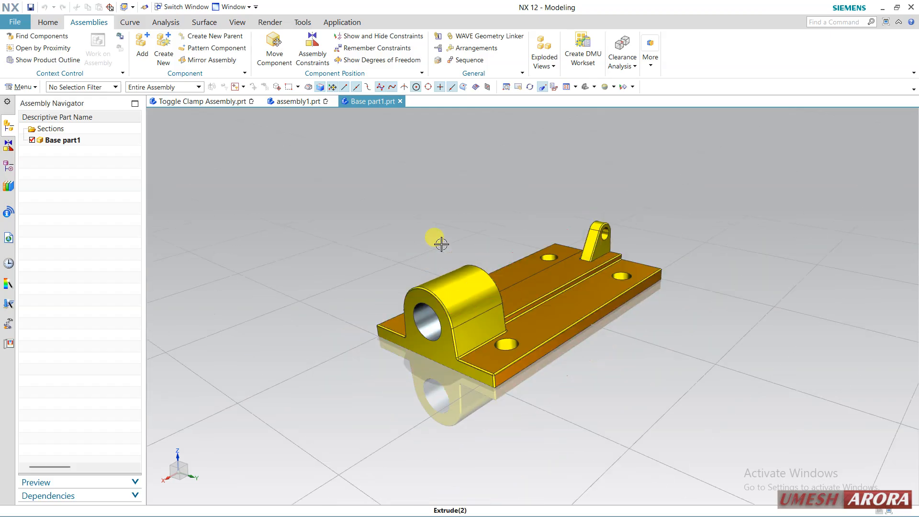
click(287, 101)
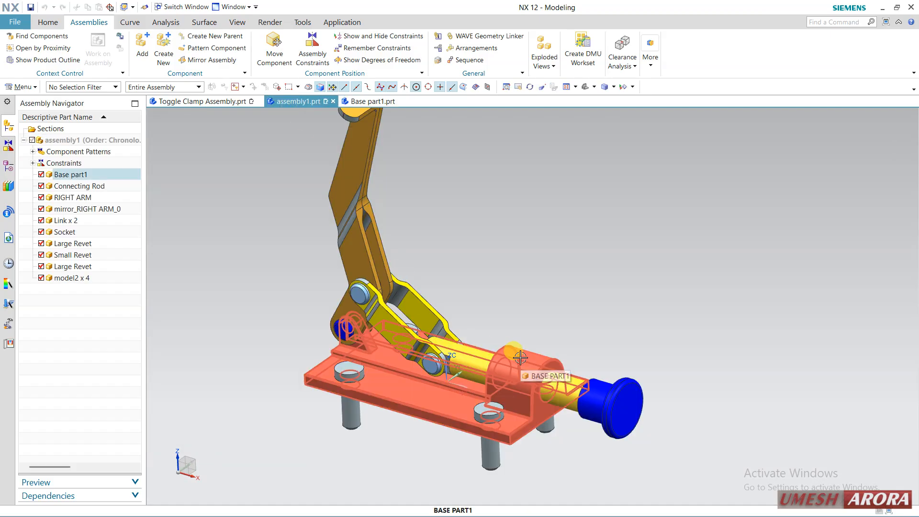
Make Base part1 the work part and WAVE-link the solid body of the front model2 pin beside the bearing housing into it
click(92, 175)
right_click(93, 175)
click(109, 180)
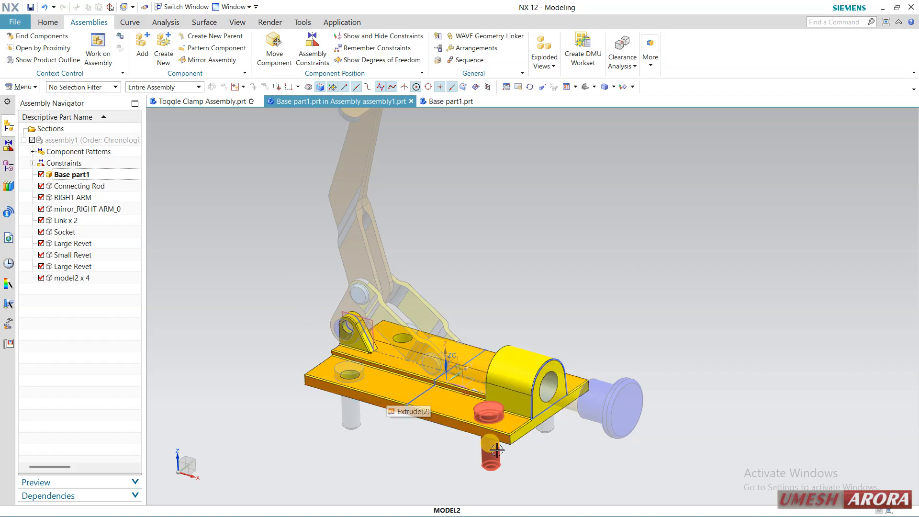
click(484, 36)
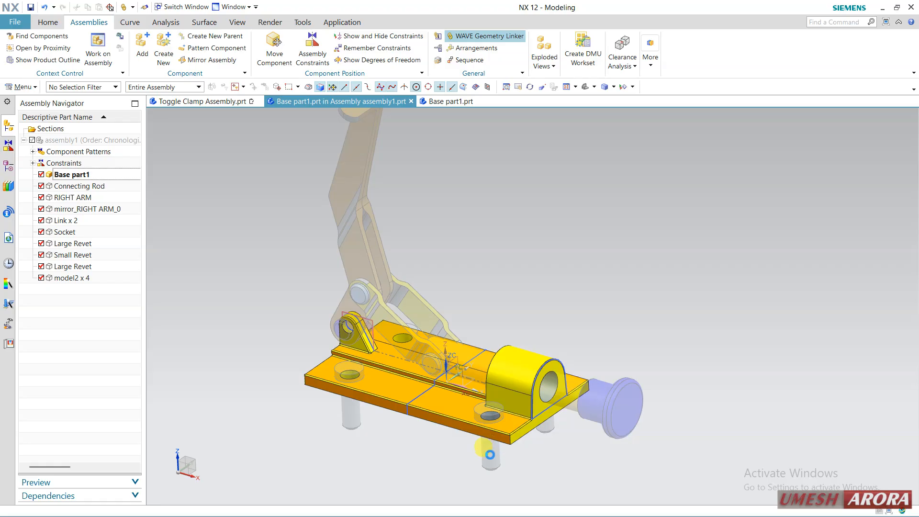
click(486, 453)
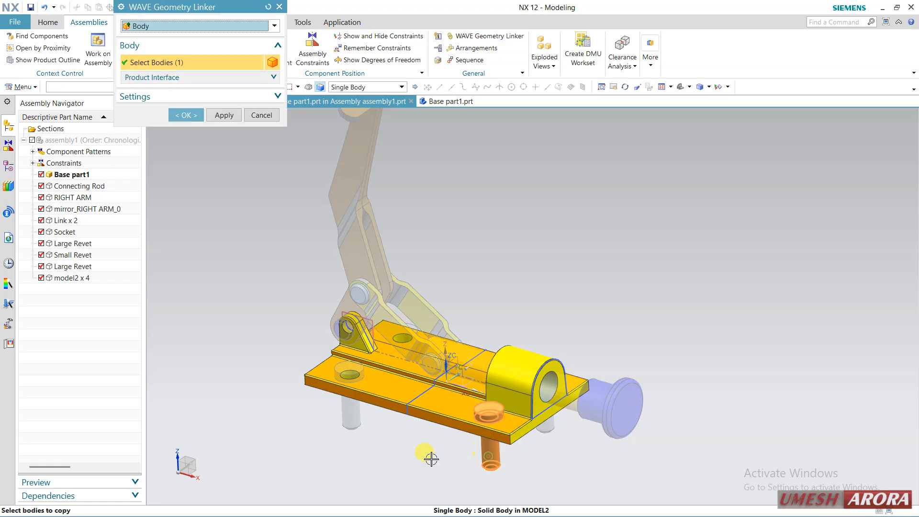
click(188, 115)
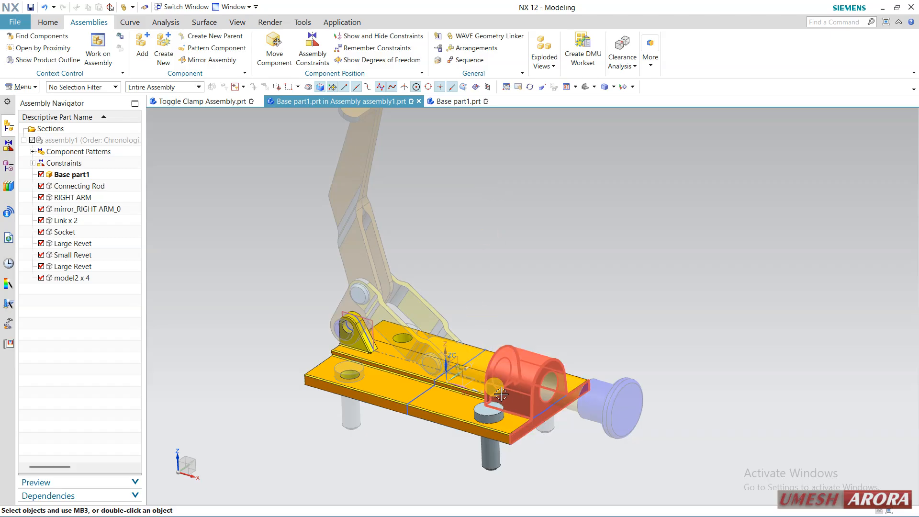
Switch to Base part1.prt and move the linked pin body by -74 along the XC axis with Move Object
click(468, 101)
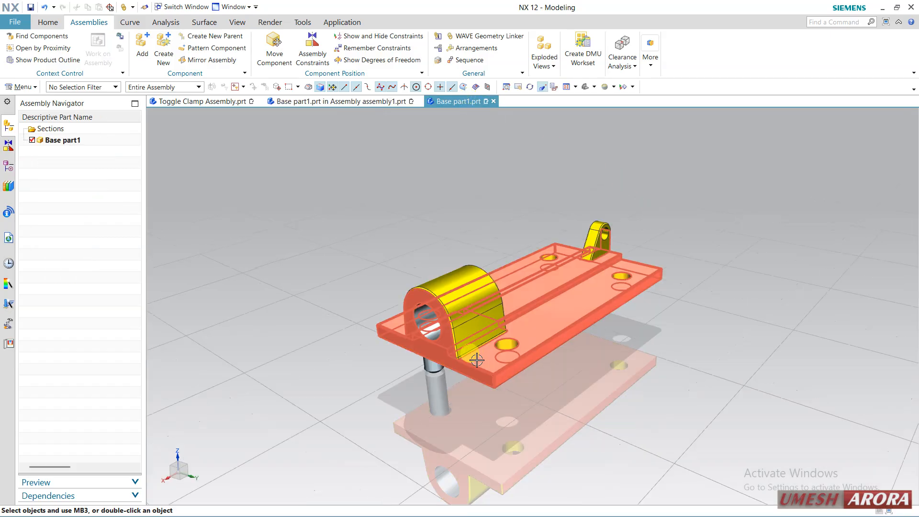
middle_drag(476, 359, 525, 237)
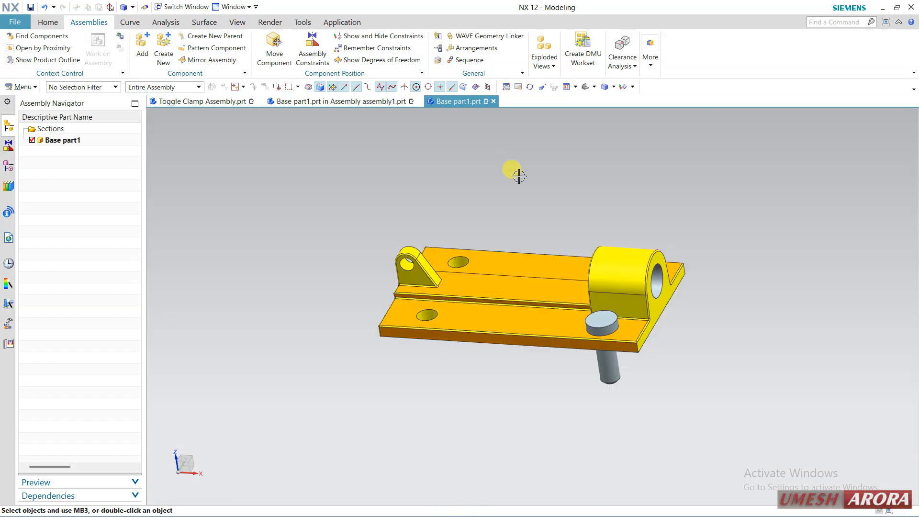
scroll(558, 240, up, 4)
scroll(574, 239, down, 1)
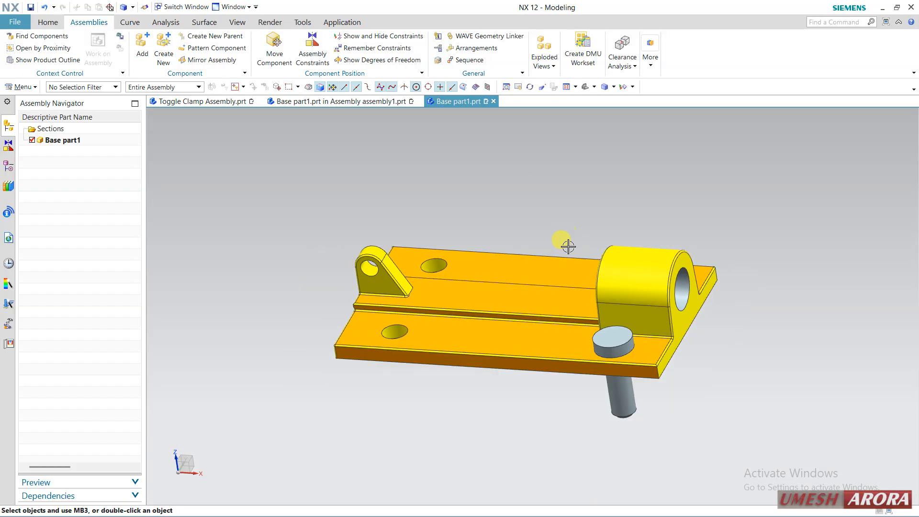
click(624, 390)
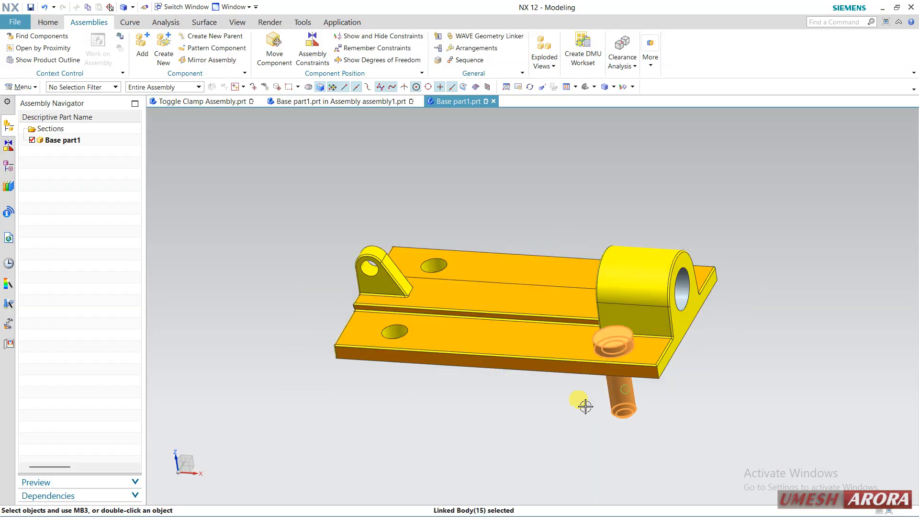
key(ctrl+t)
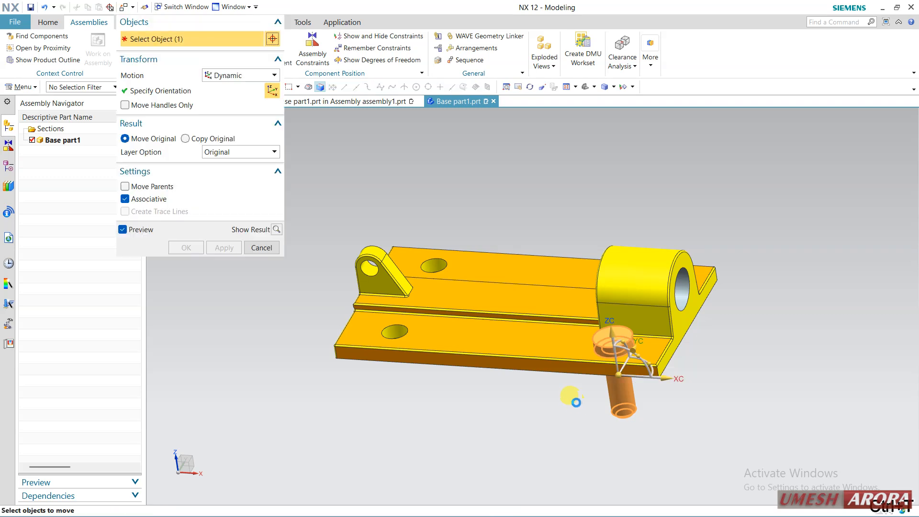
drag(667, 383, 553, 372)
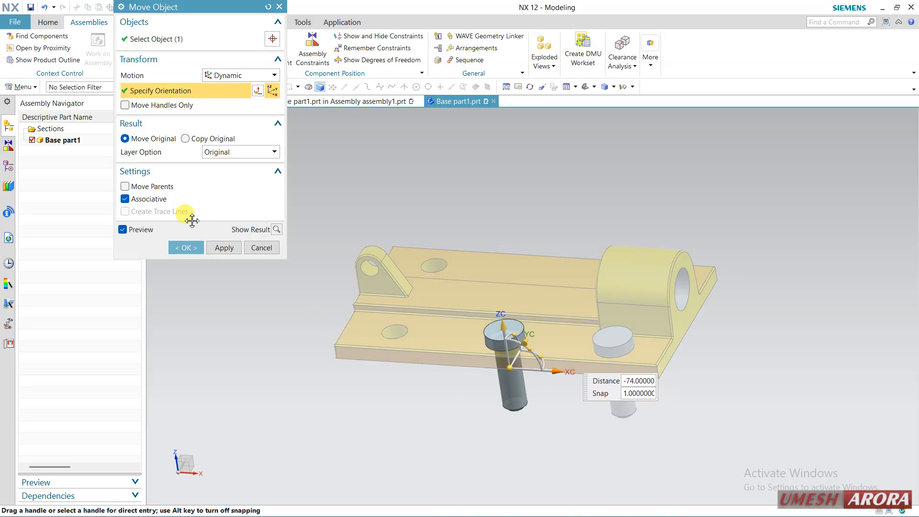
click(173, 248)
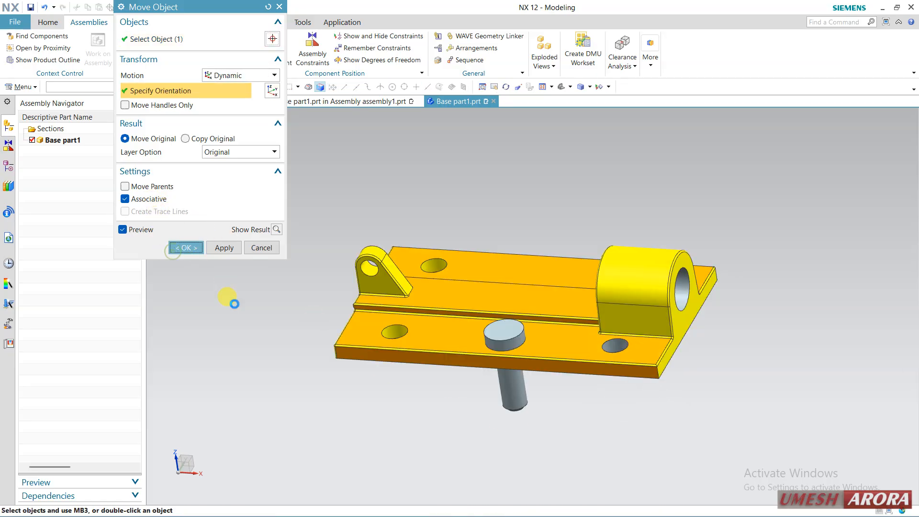
middle_drag(558, 437, 536, 431)
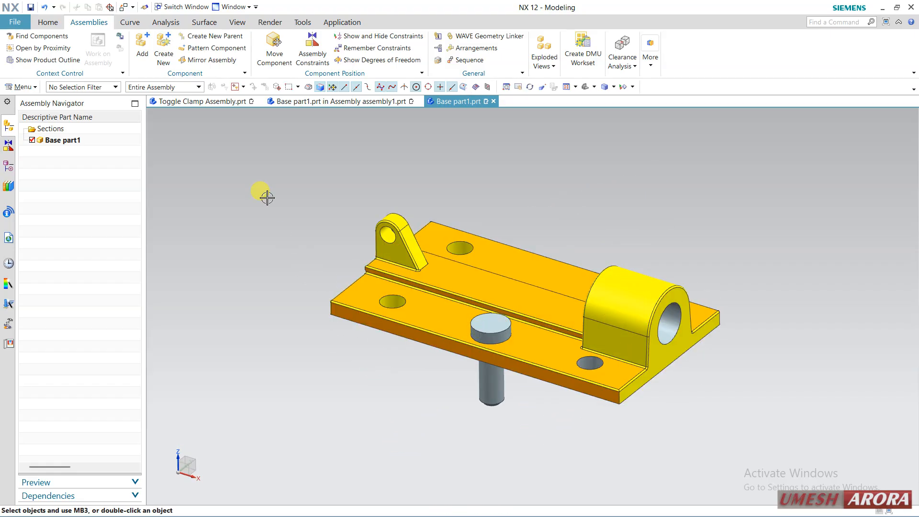
Subtract the moved linked pin body from the base body in Base part1 with Keep Tool turned off
click(48, 22)
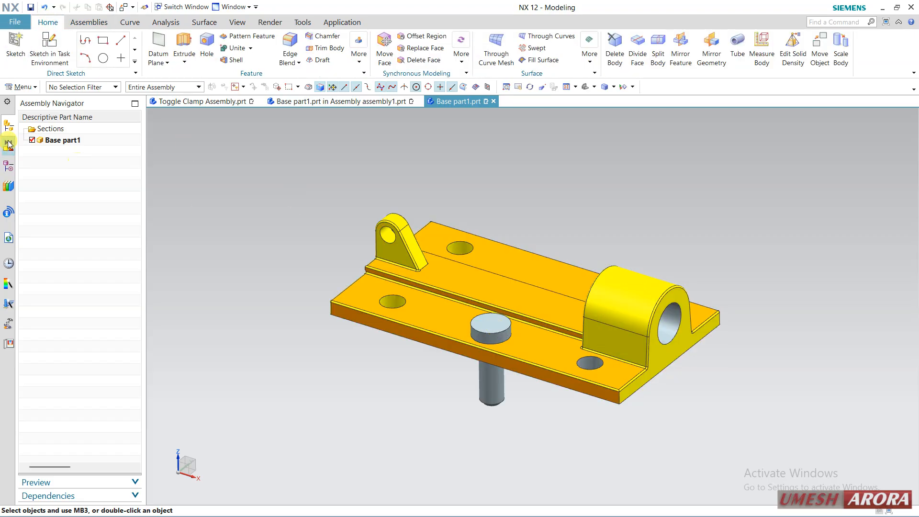
click(6, 167)
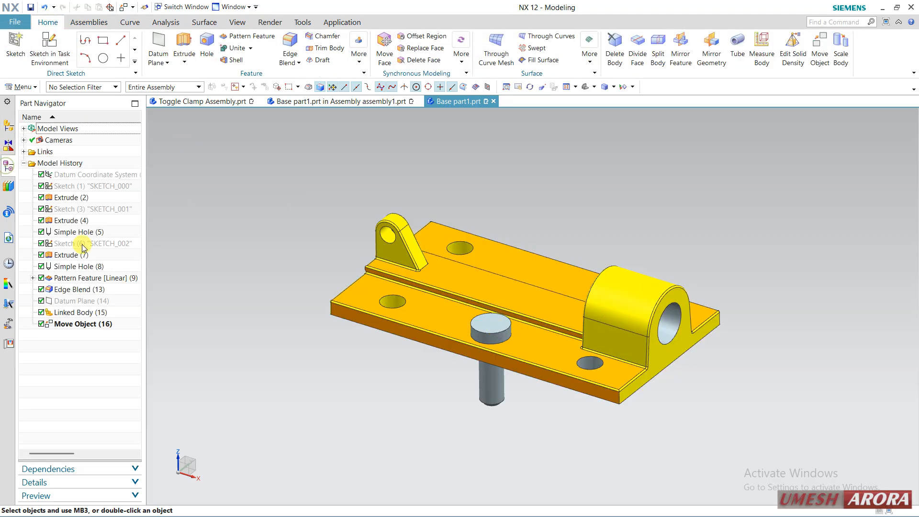
click(74, 313)
click(70, 340)
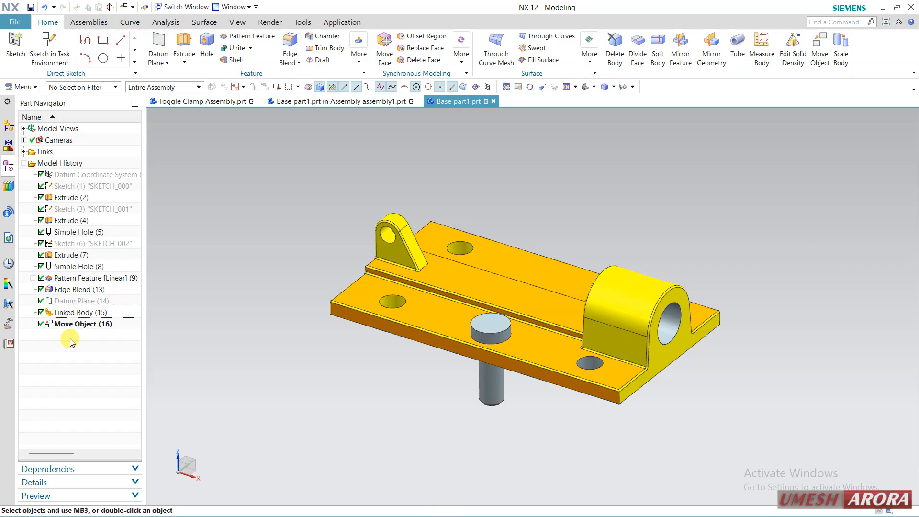
click(252, 52)
click(246, 69)
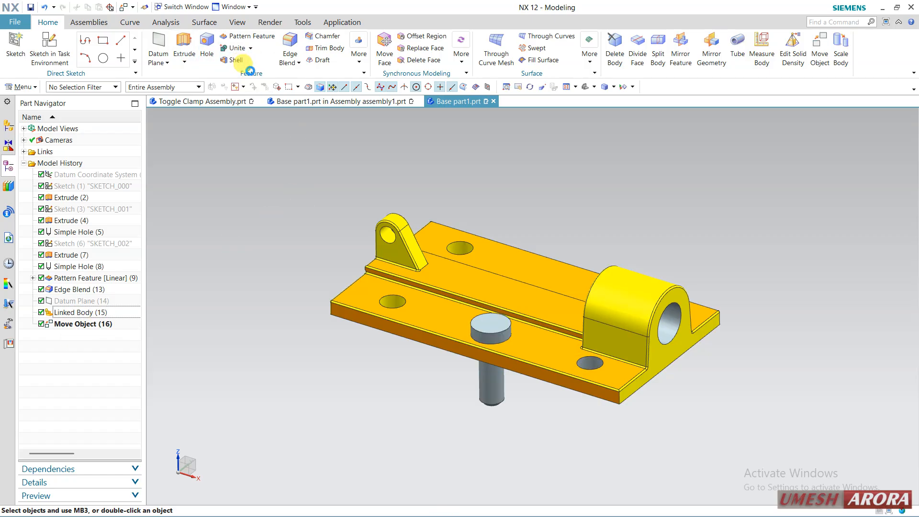
click(402, 234)
click(490, 331)
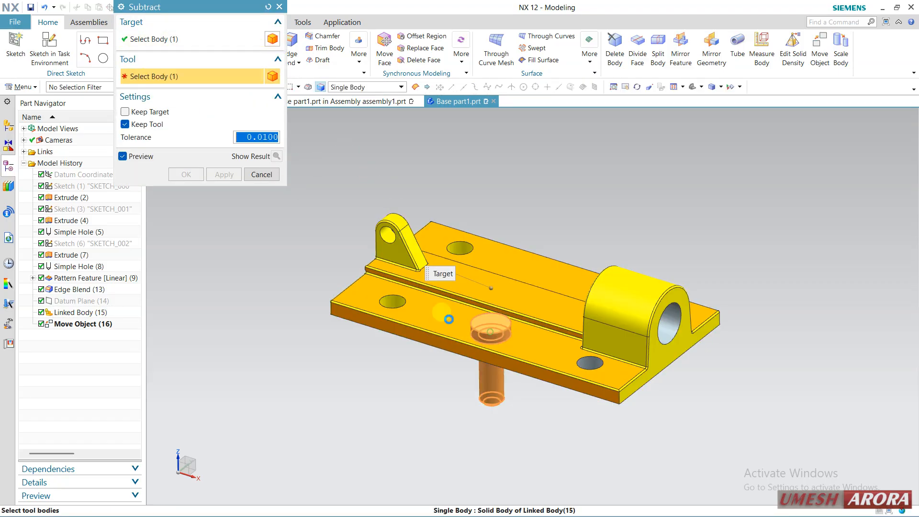
click(144, 125)
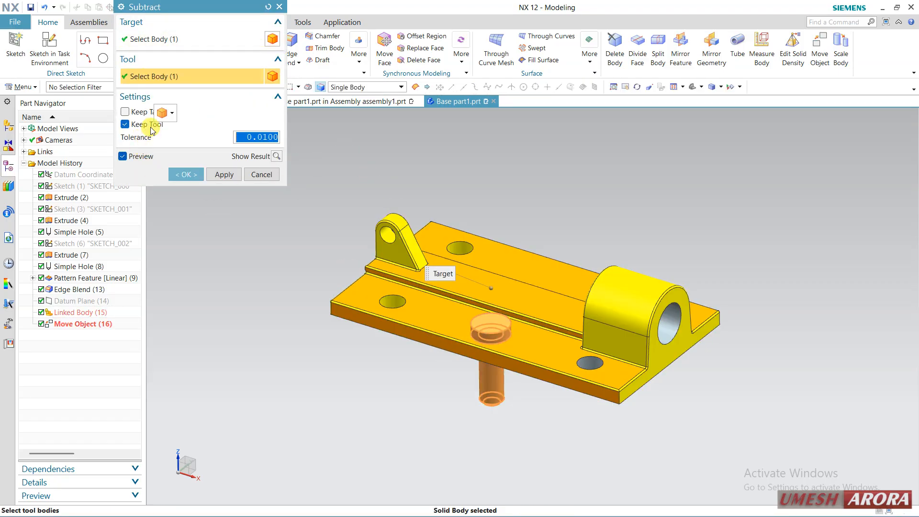
click(184, 175)
middle_drag(467, 353, 441, 334)
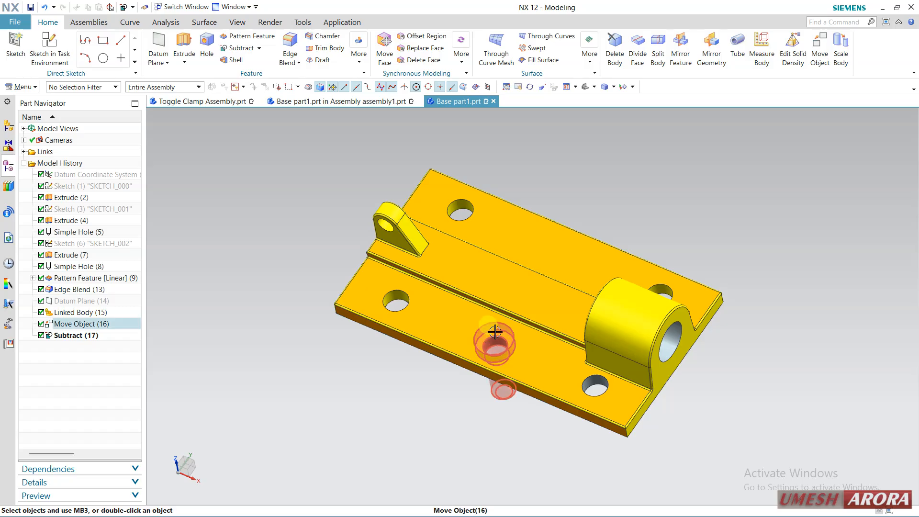
mouse_move(389, 389)
middle_down()
mouse_move(386, 374)
mouse_move(396, 375)
middle_up()
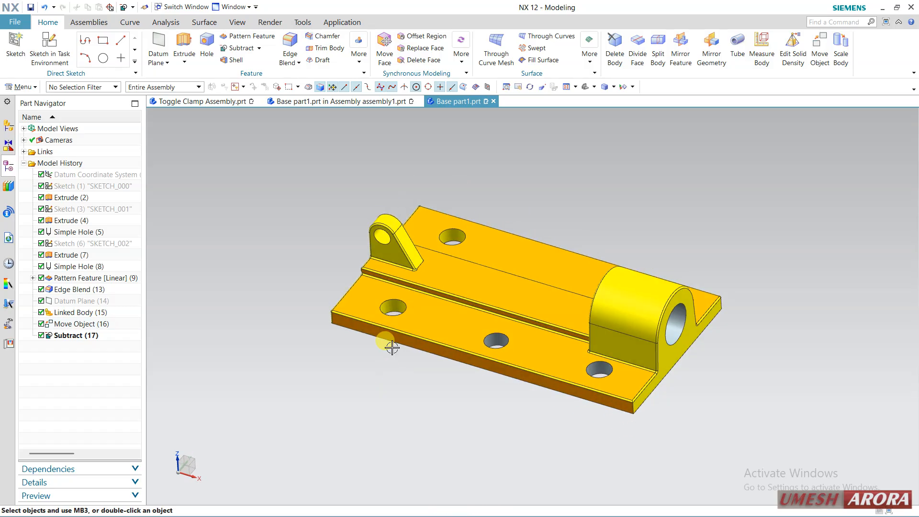
Highlight Linked Body (15) in Base part1, and return to the assembly window with assembly1 as the work part
click(80, 312)
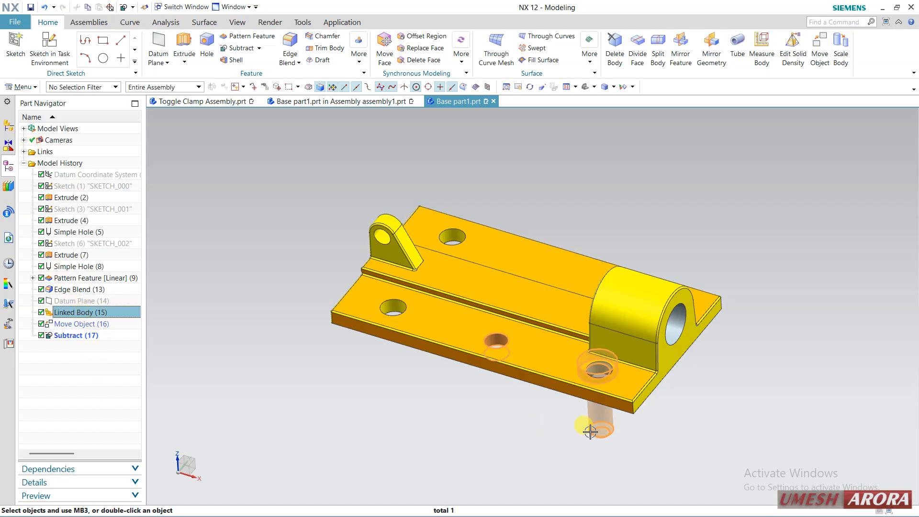
click(338, 101)
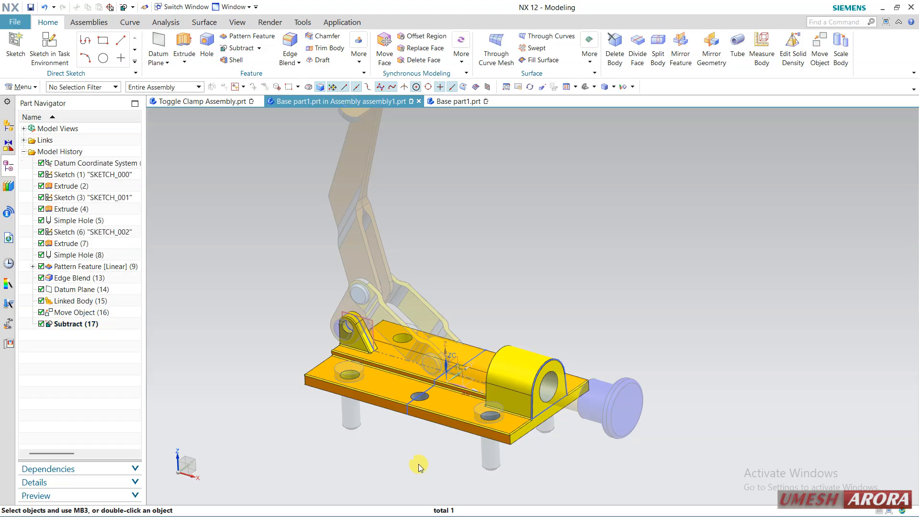
click(8, 126)
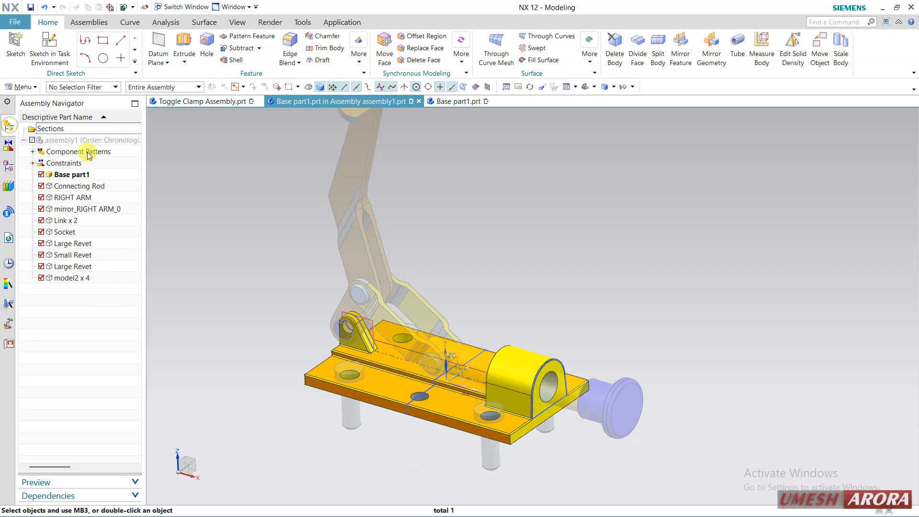
double_click(91, 140)
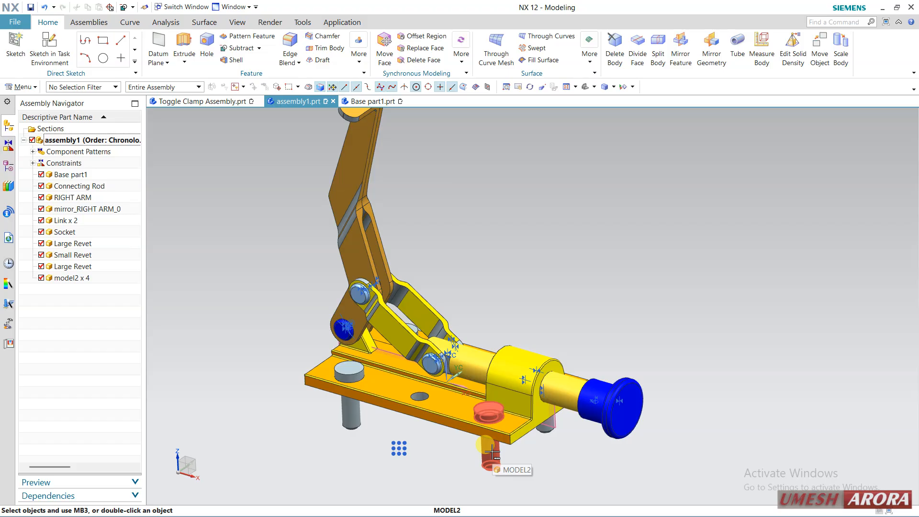
Compare the base plate and its feature history in Base part1.prt with the pins in assembly1.prt
click(379, 102)
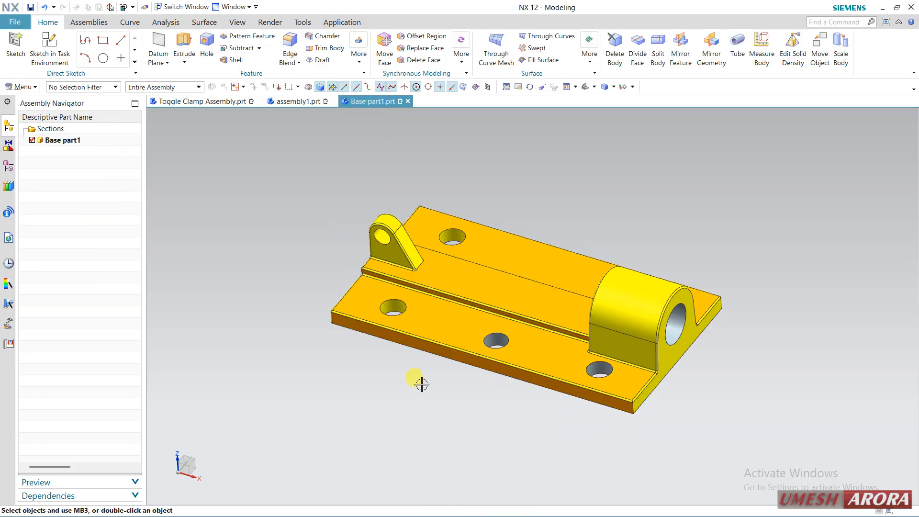
click(293, 101)
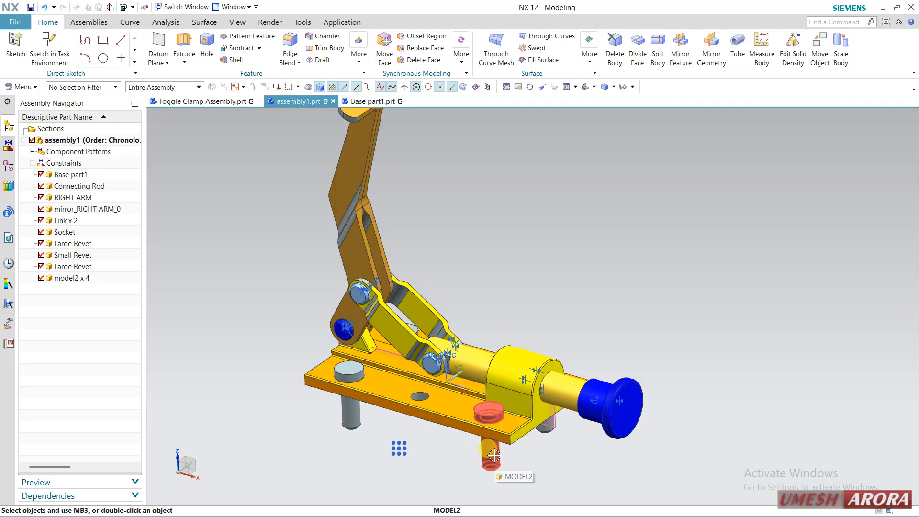
click(368, 102)
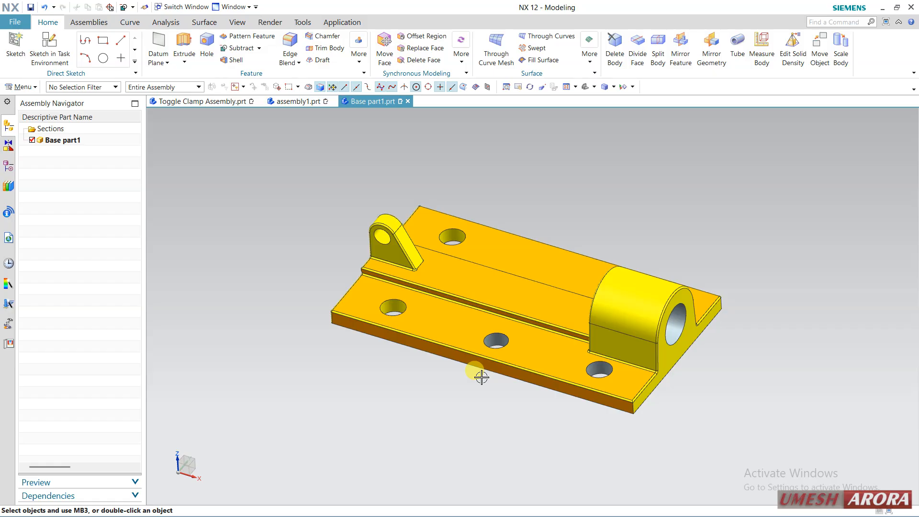
click(9, 165)
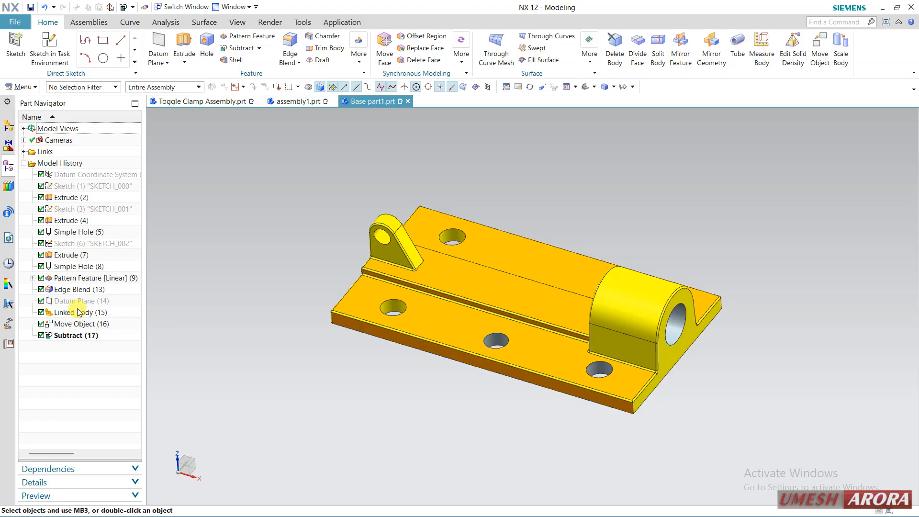
click(303, 102)
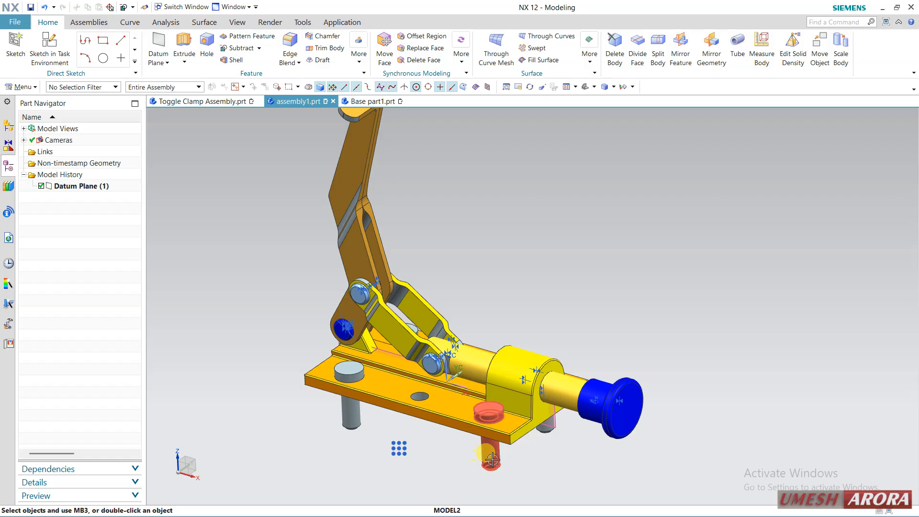
Suppress Subtract (17) and Move Object (16) in the model history of Base part1.prt
click(371, 102)
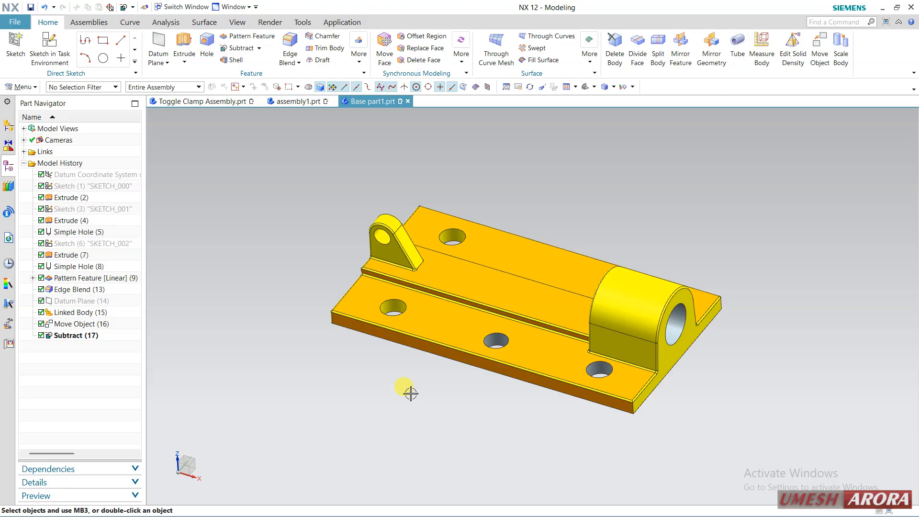
click(41, 335)
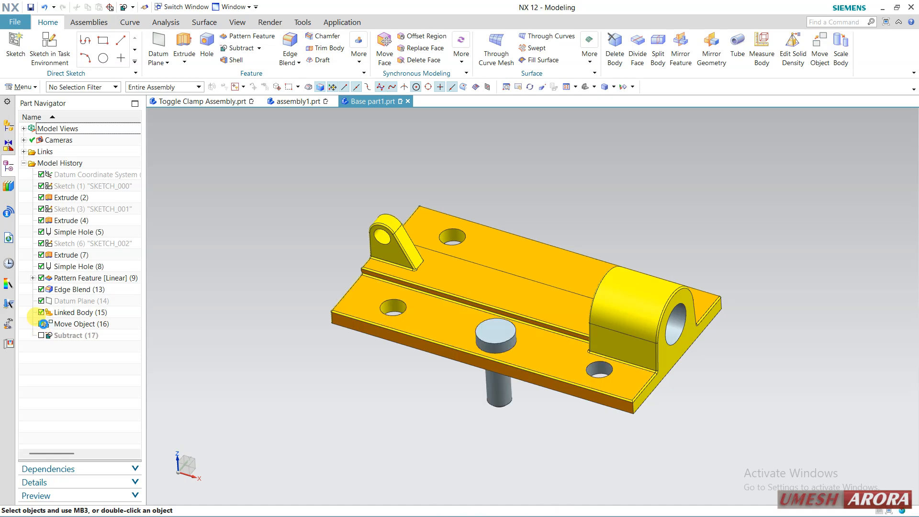
click(42, 324)
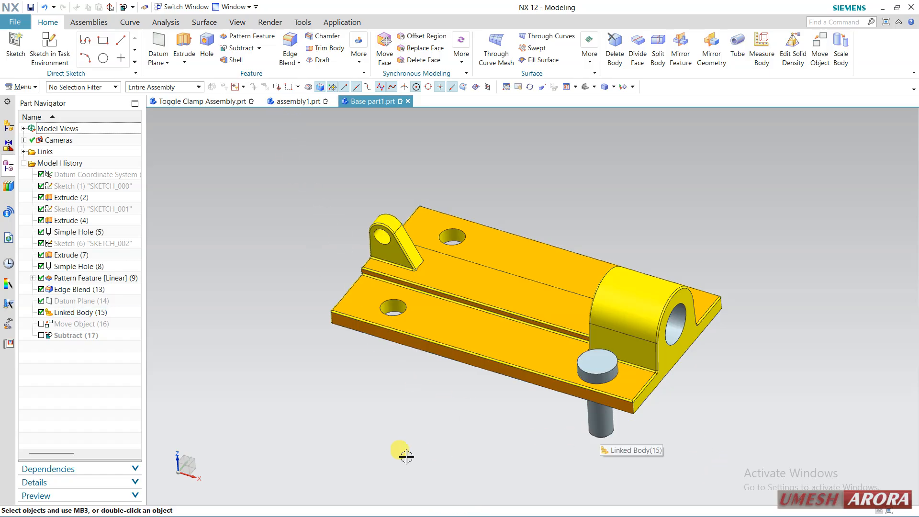
Make the model2 pin the work part within assembly1.prt and suppress its head feature, Extrude (3)
click(294, 106)
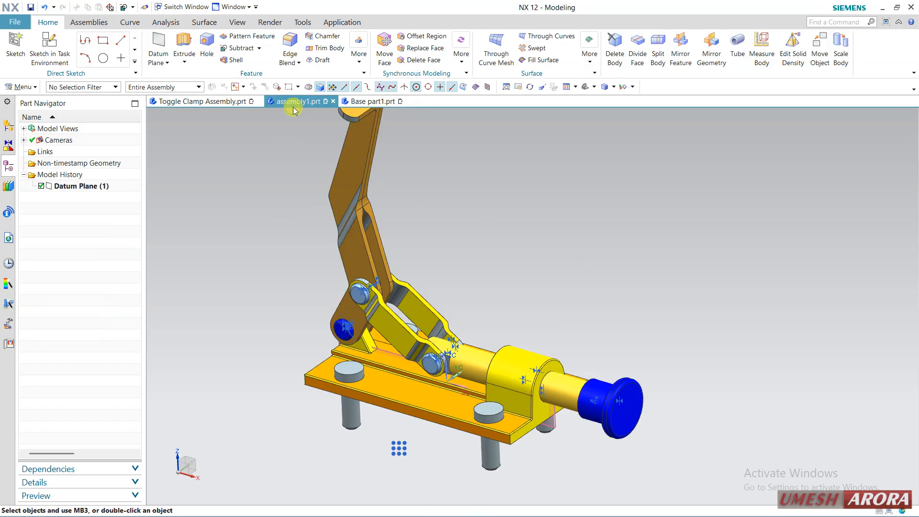
right_click(502, 462)
click(469, 461)
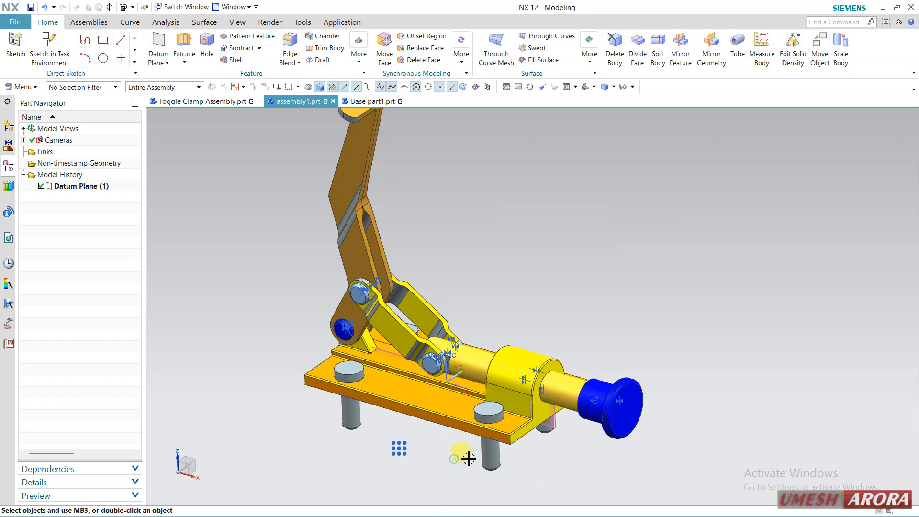
click(489, 455)
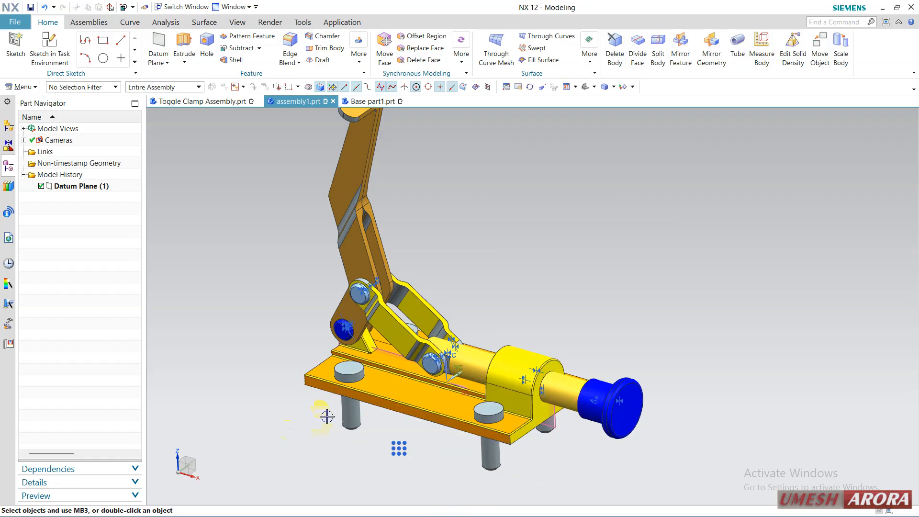
double_click(349, 407)
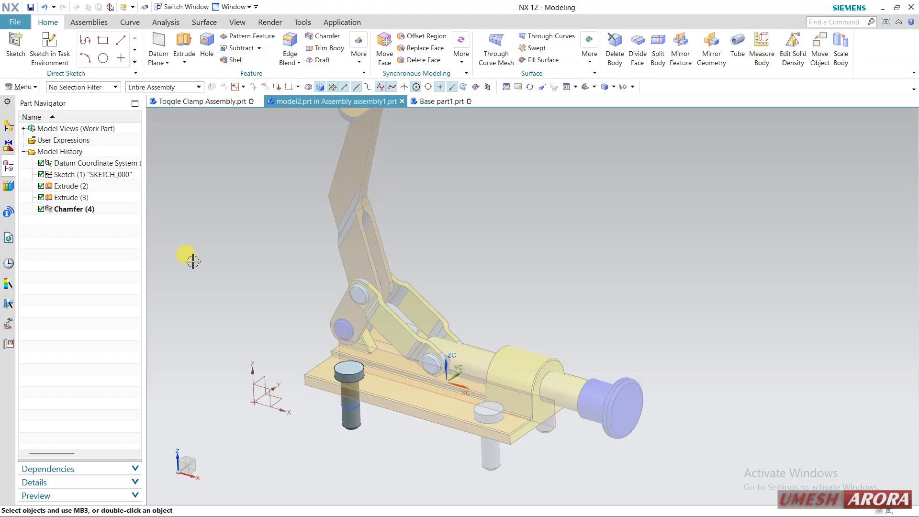
click(41, 210)
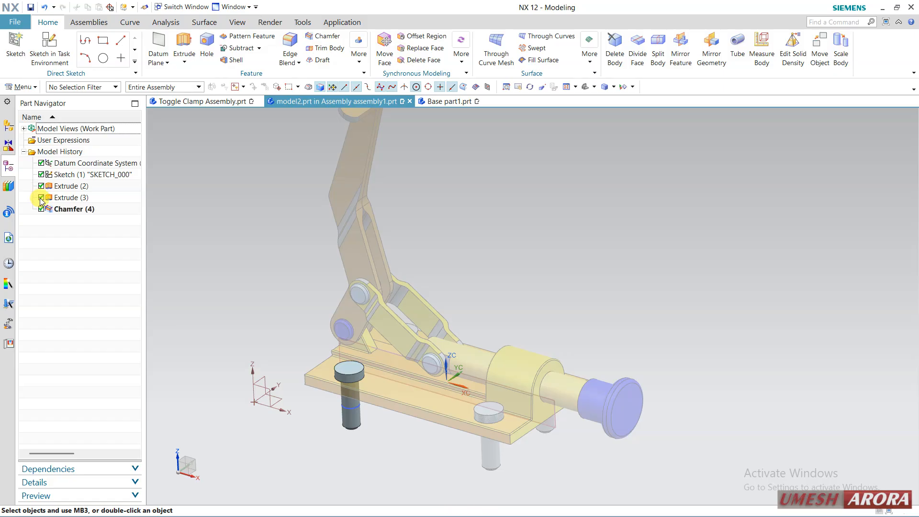
click(42, 198)
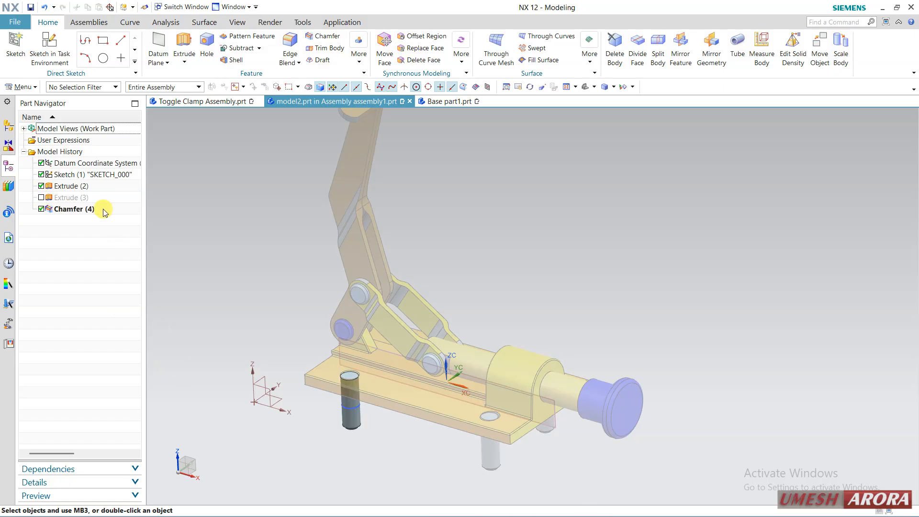
Make assembly1 the work part again and display Base part1.prt to check the linked pin body
click(8, 127)
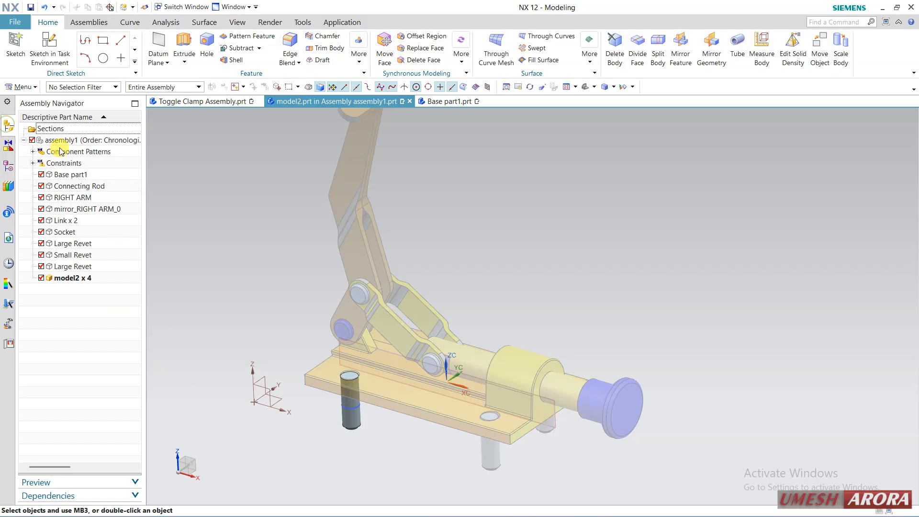
double_click(62, 140)
click(375, 102)
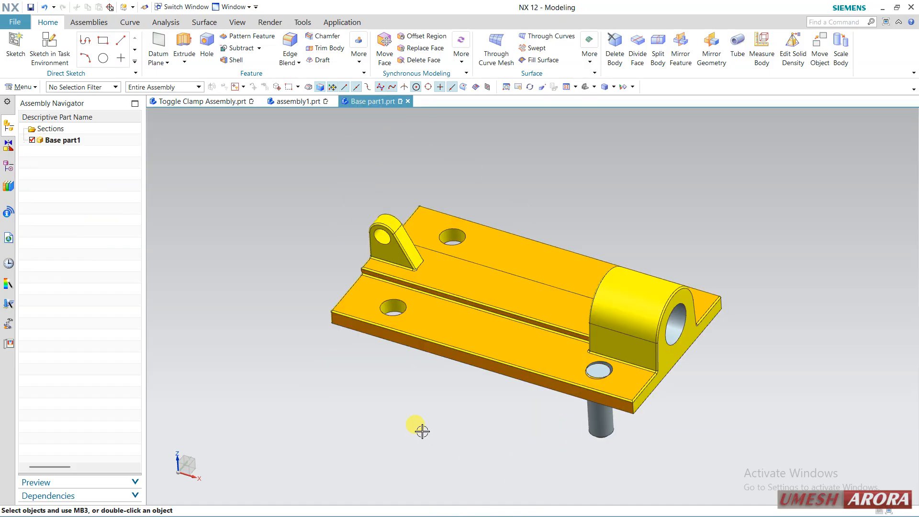
Delete the suppressed Subtract (17) and Move Object (16) features from the model history of Base part1.prt
click(8, 166)
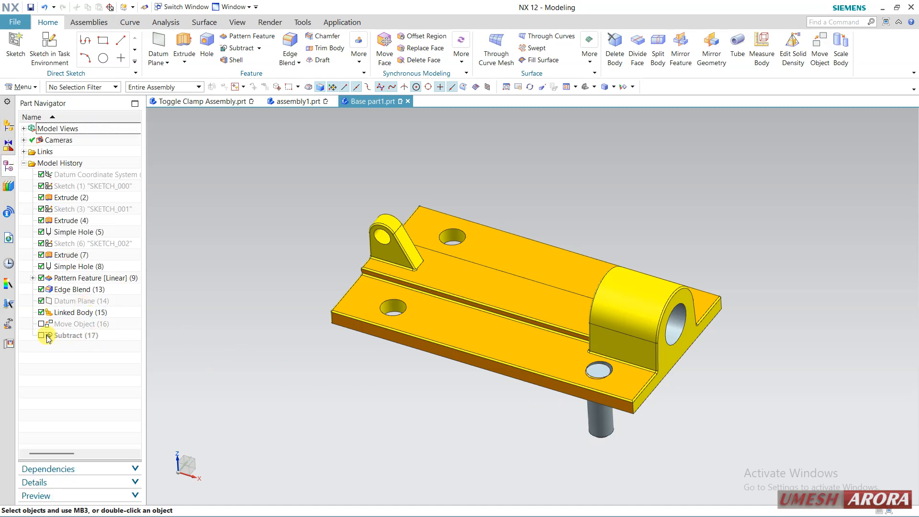
right_click(63, 335)
click(117, 345)
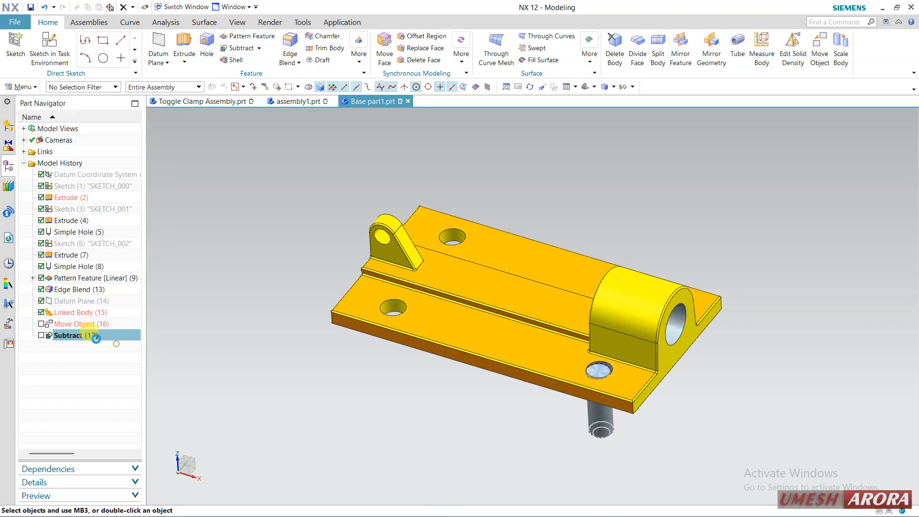
right_click(80, 325)
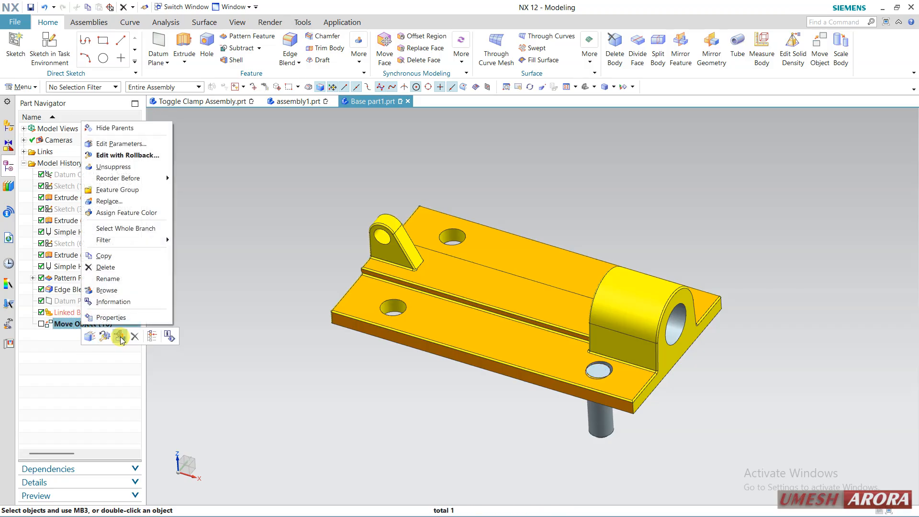
click(132, 337)
Make one non-associative copy of Linked Body (15) in place using Move Object with Copy Original
click(96, 315)
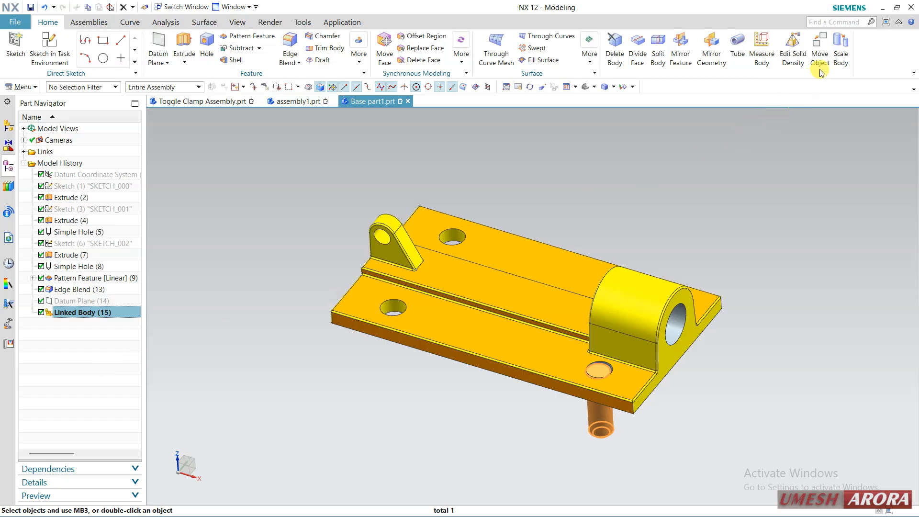
click(820, 53)
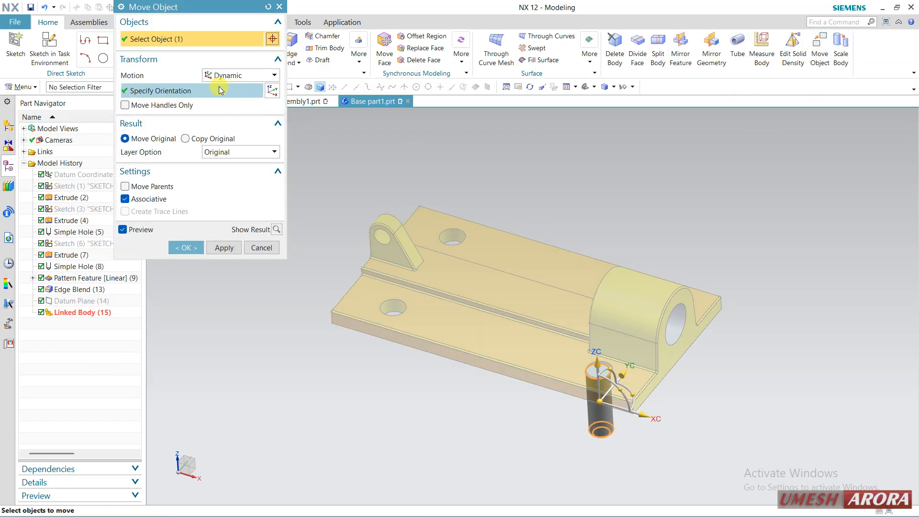
click(186, 138)
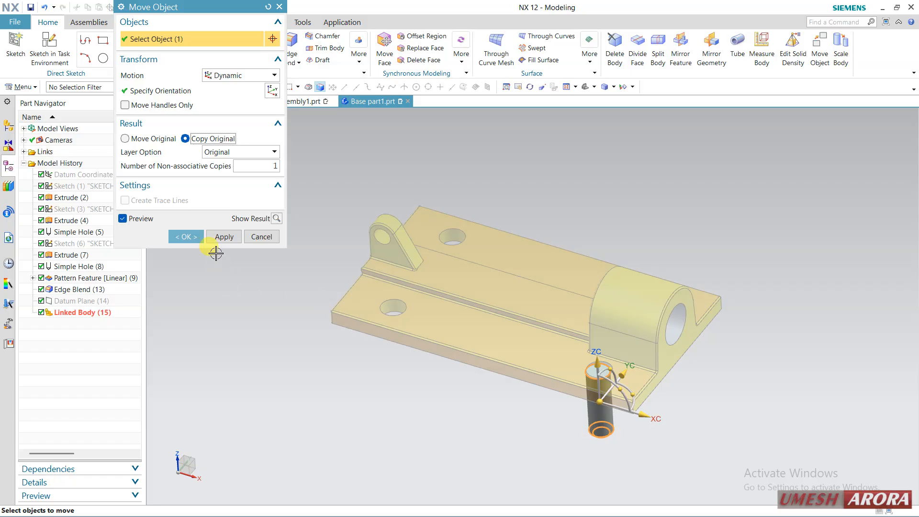
click(195, 238)
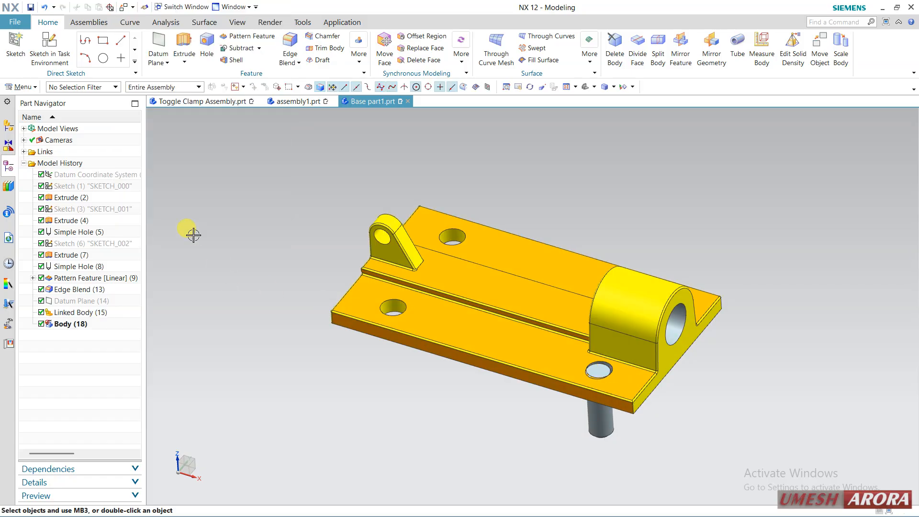
Delete Linked Body (15) from the model history, keeping only the non-associative pin copy
click(84, 313)
right_click(84, 313)
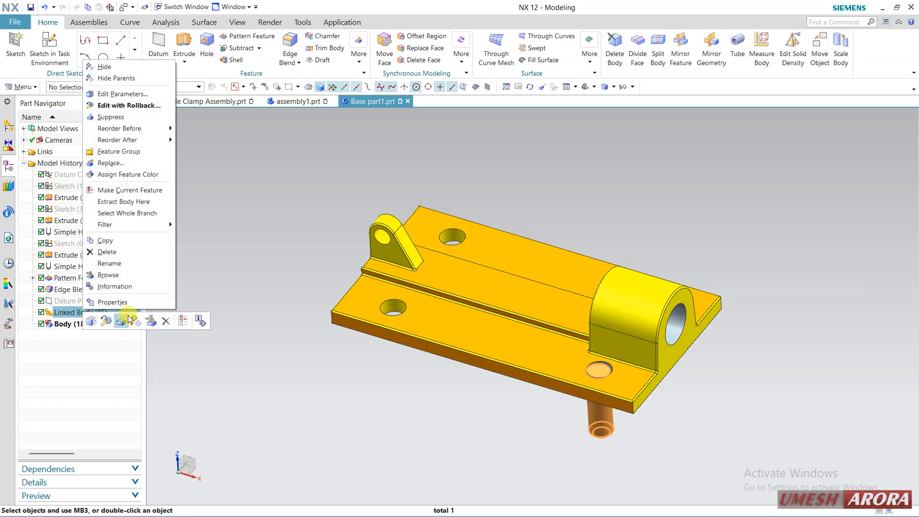
click(164, 326)
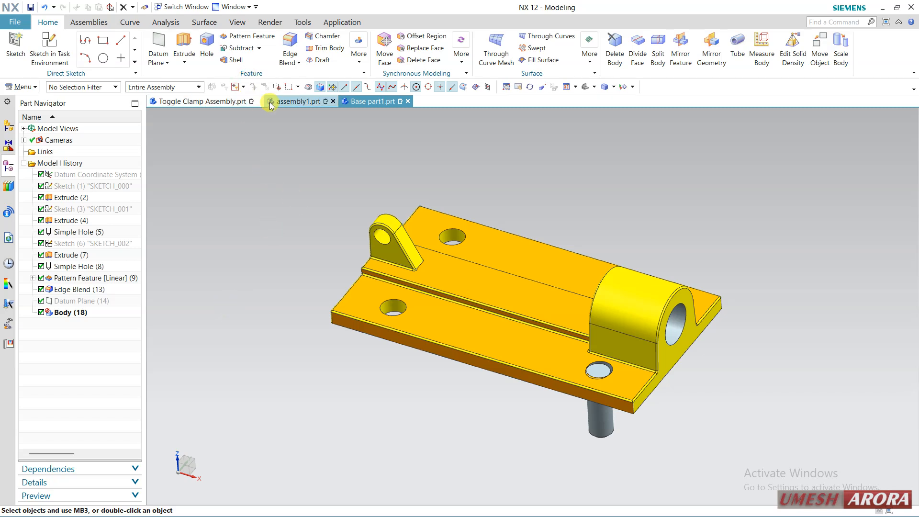
Make the model2 pin the work part within assembly1.prt and unsuppress its head feature, Extrude (3)
click(297, 101)
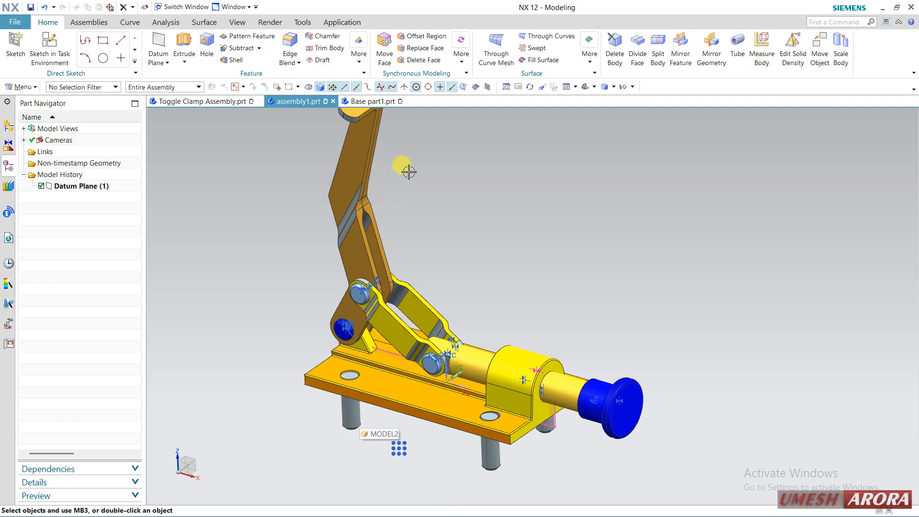
click(371, 101)
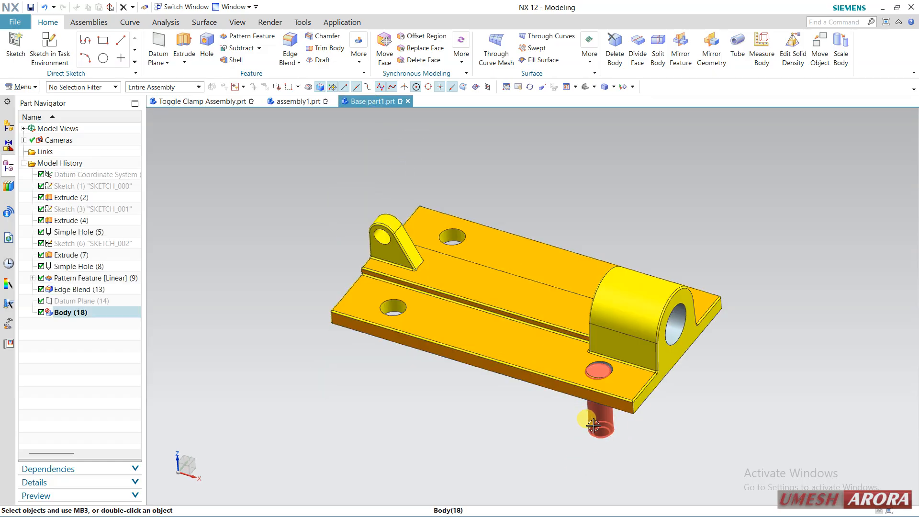
click(297, 101)
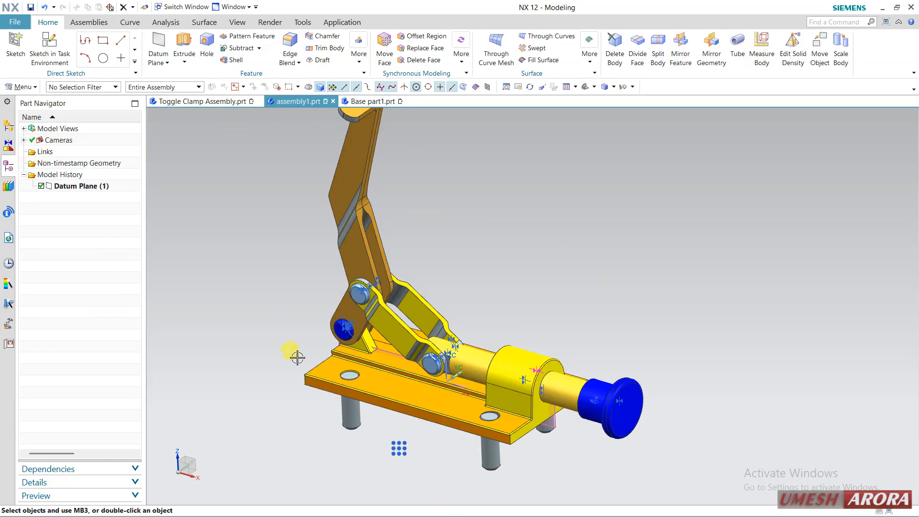
double_click(359, 416)
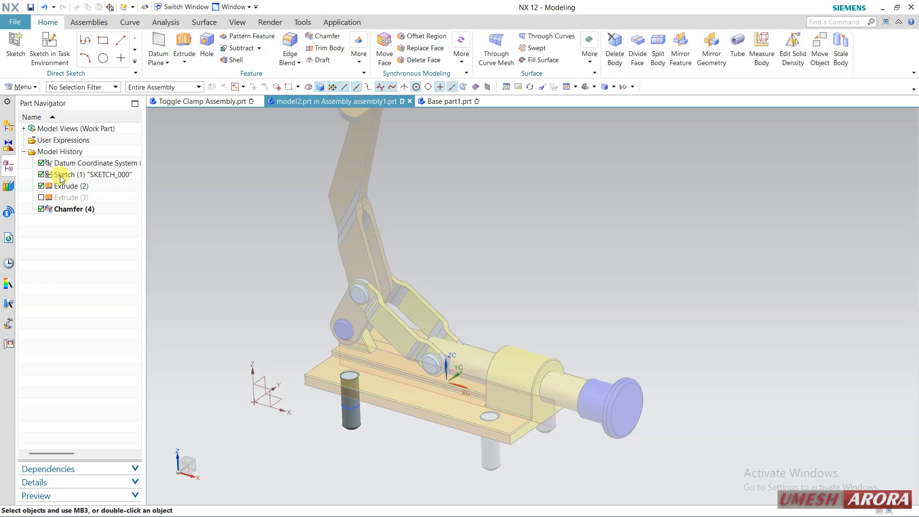
click(41, 197)
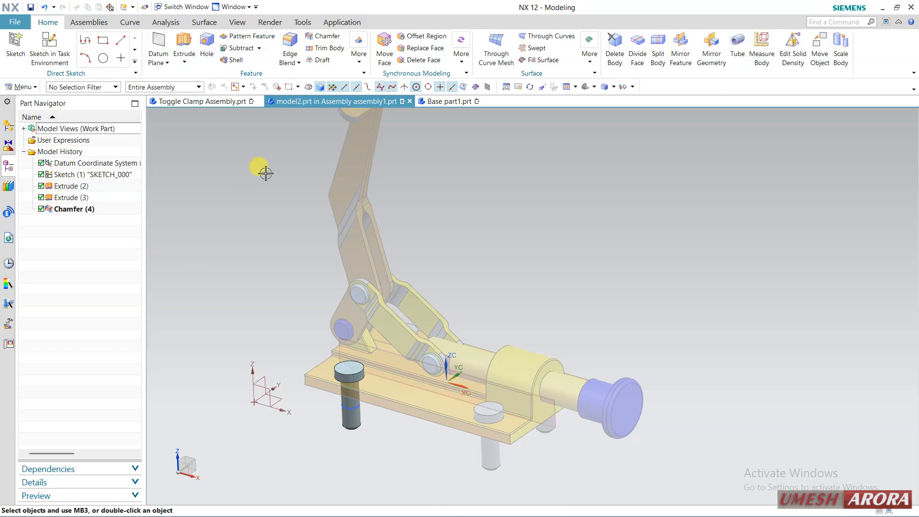
Return the work part to assembly1 and display Base part1.prt with its feature history to check the copied pin body
click(8, 125)
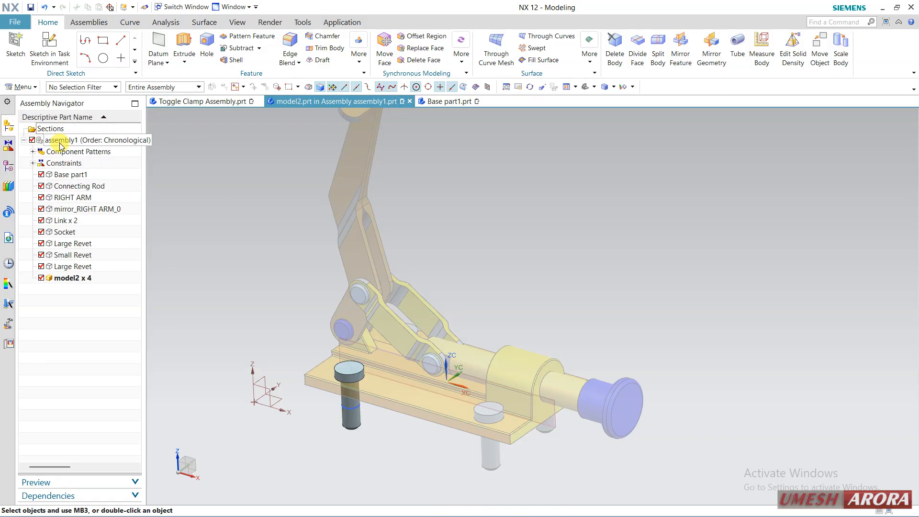
double_click(50, 140)
click(373, 101)
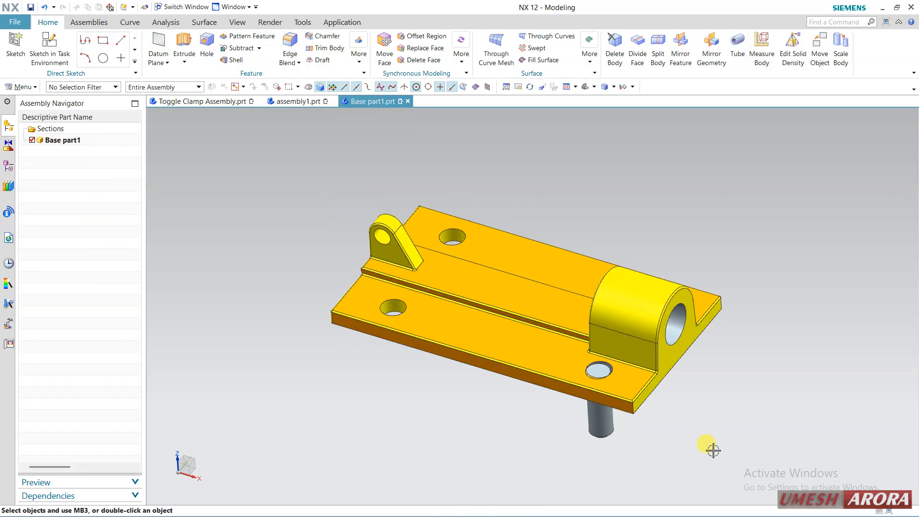
click(9, 167)
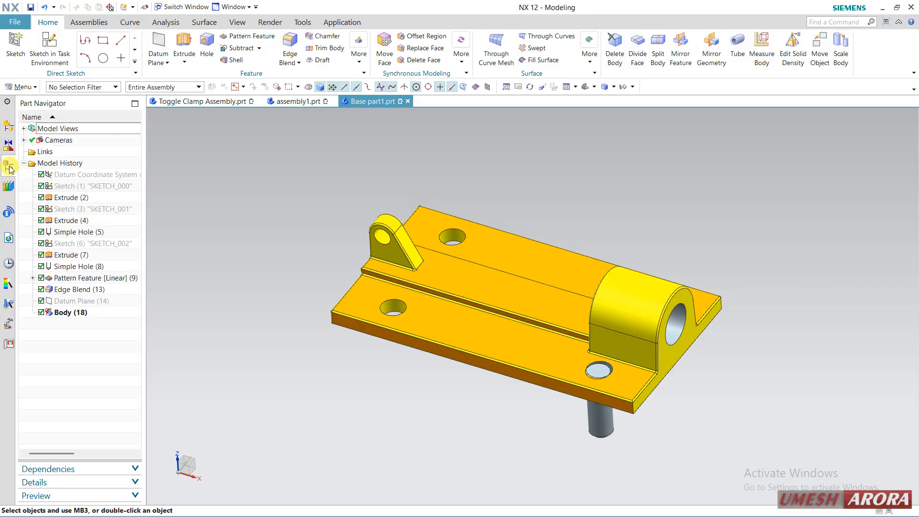
Move Body (18) by -96 along the X axis using Move Object with Move Original
click(71, 313)
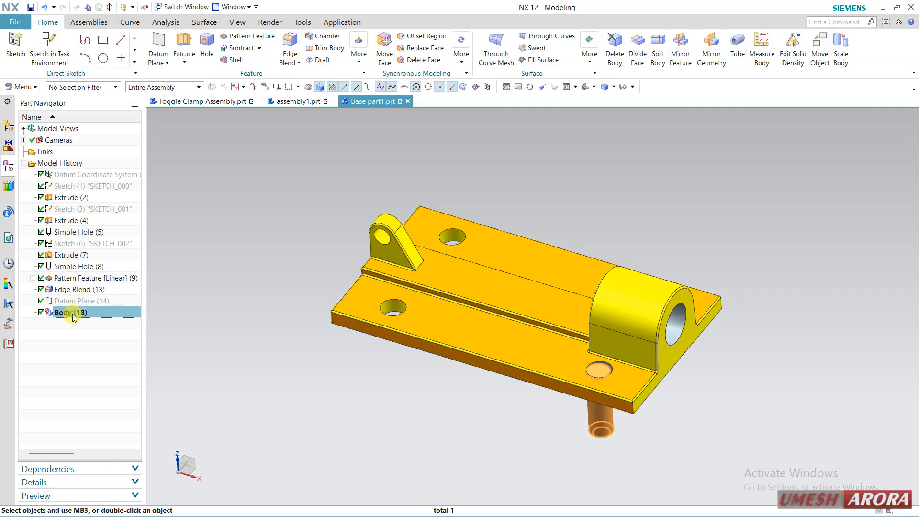
click(821, 58)
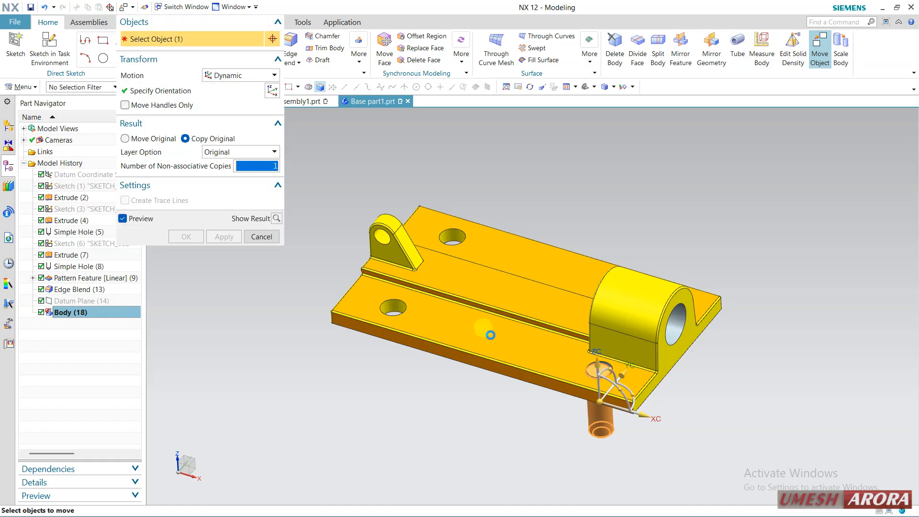
drag(644, 413, 508, 376)
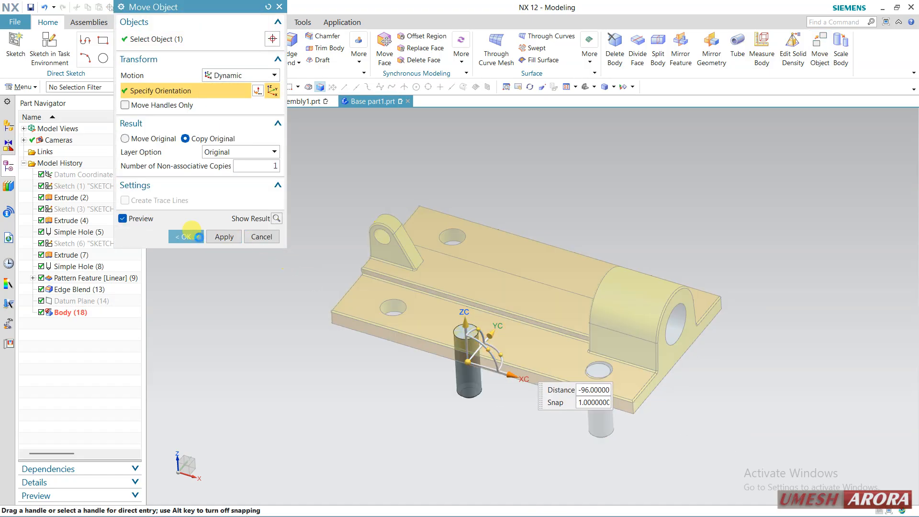
click(152, 139)
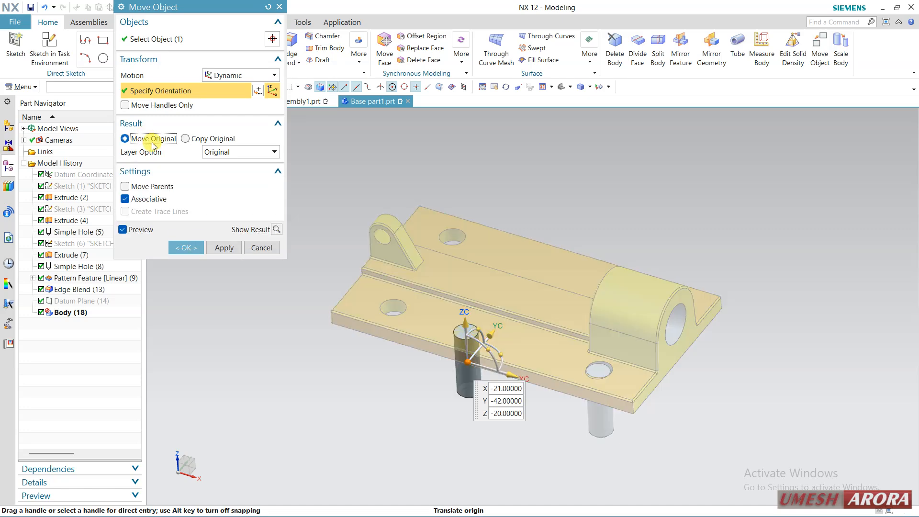
click(185, 248)
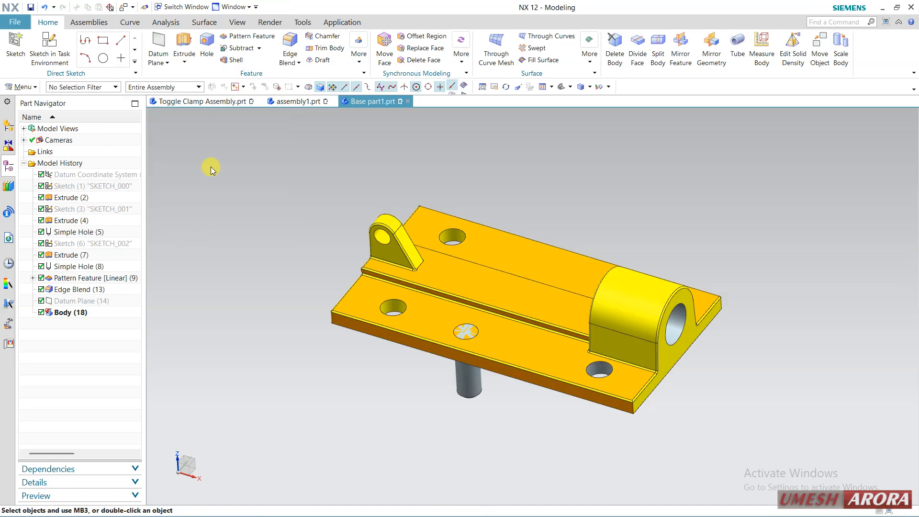
Subtract the moved pin body from the base plate to cut a hole between the two front holes
click(236, 49)
click(490, 286)
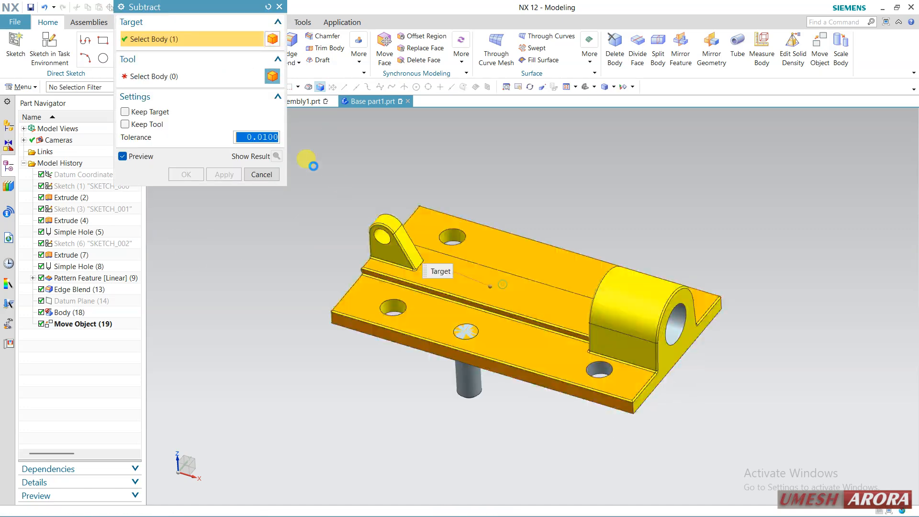
click(469, 383)
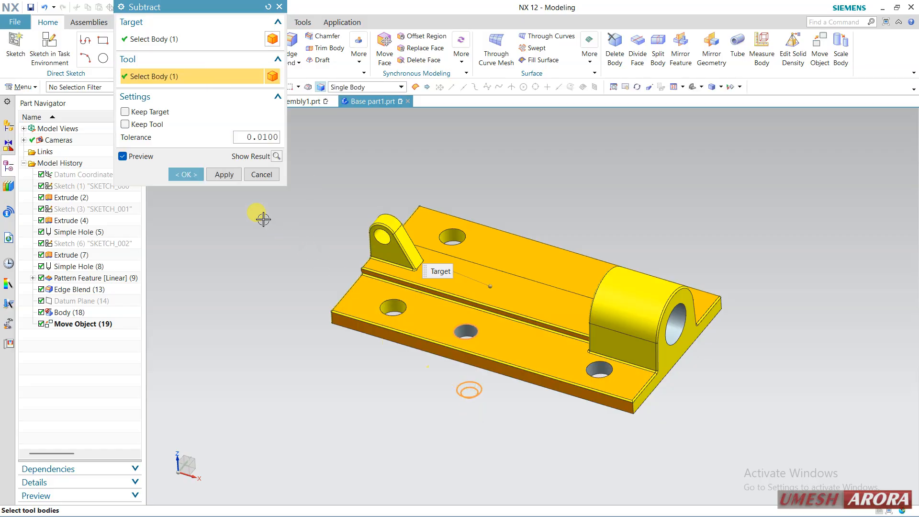
click(193, 175)
mouse_move(298, 343)
middle_down()
mouse_move(302, 363)
mouse_move(303, 355)
middle_up()
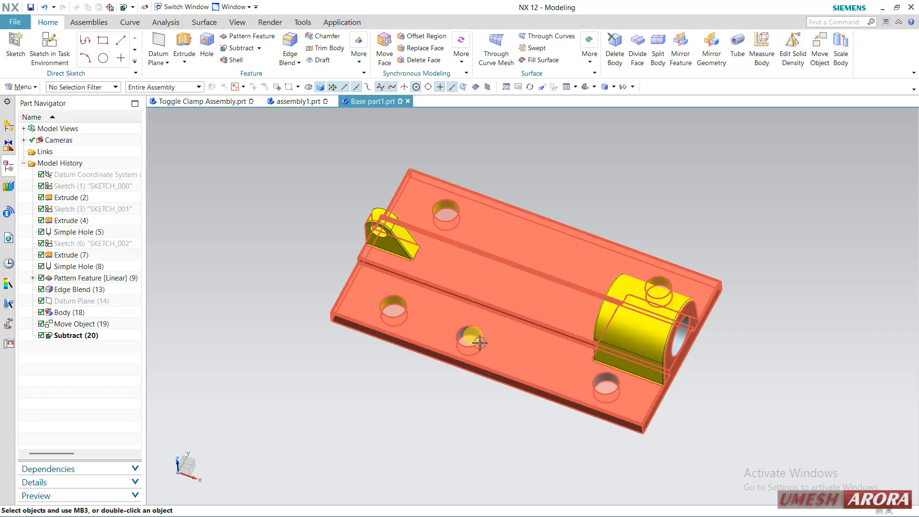
Examine the base plate and pins in assembly1.prt, together with the assembly commands and constraints
click(300, 101)
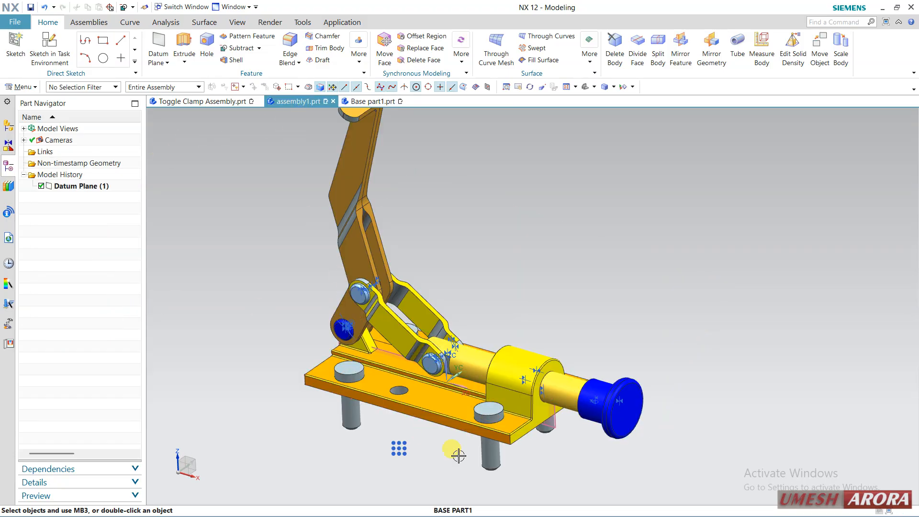
mouse_move(310, 418)
middle_down()
mouse_move(330, 422)
mouse_move(318, 416)
middle_up()
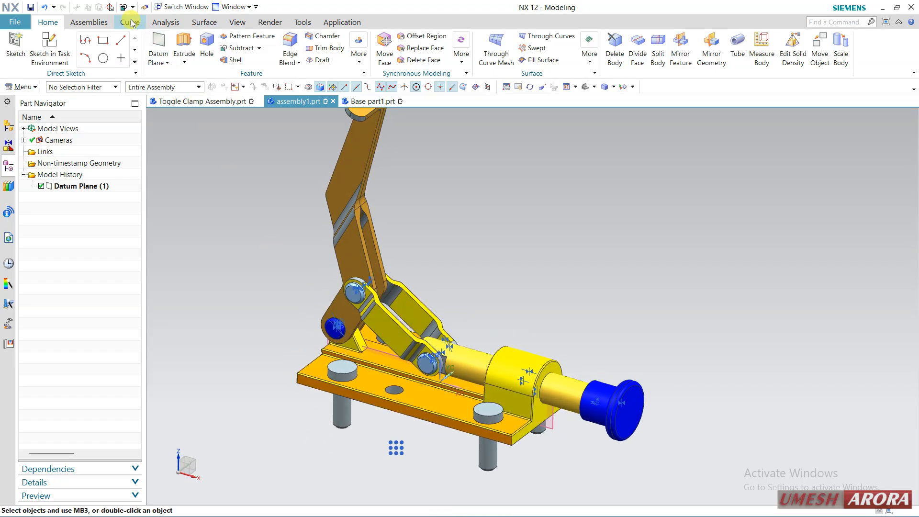
click(111, 23)
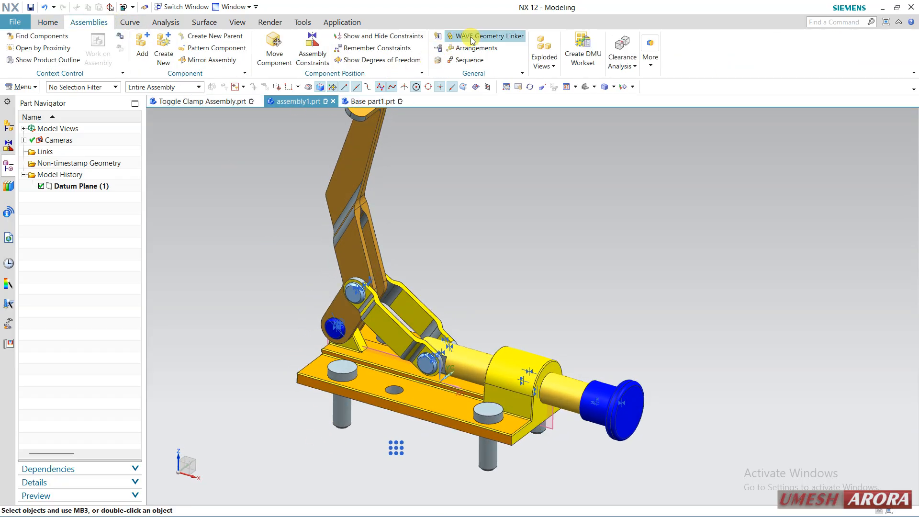
scroll(483, 243, down, 1)
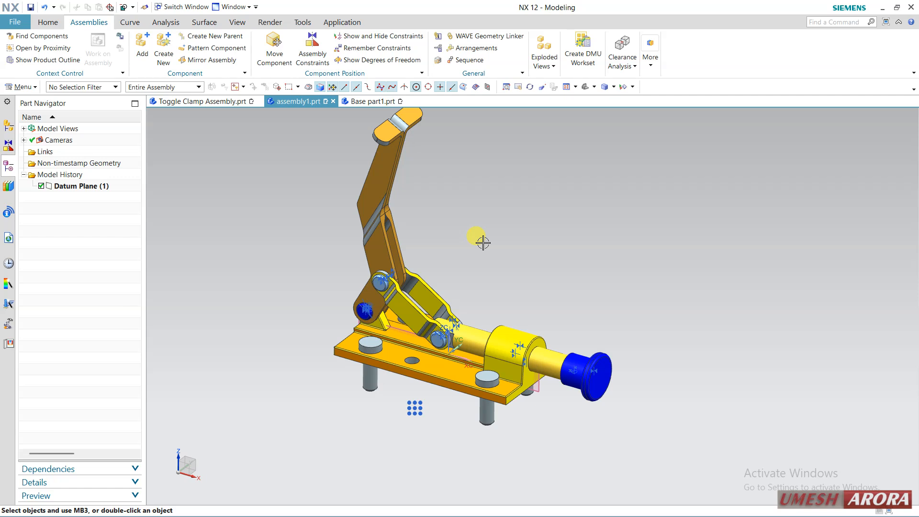
shift+middle_drag(534, 246, 493, 292)
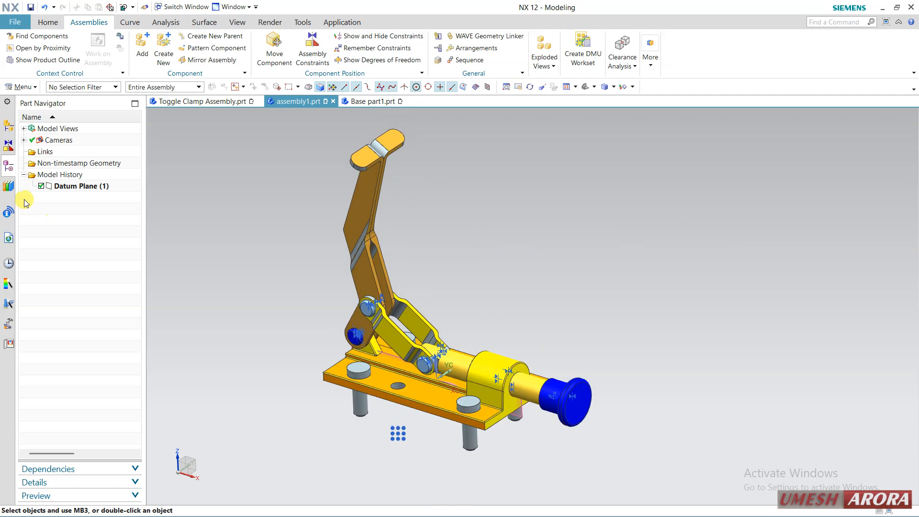
click(8, 143)
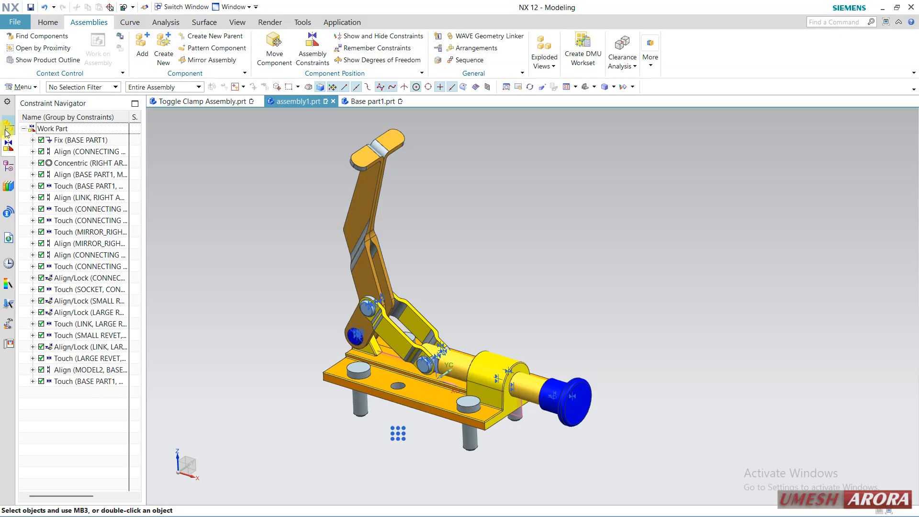
click(8, 126)
Suppress Subtract (20), Move Object (19) and Body (18) in the model history of Base part1.prt
click(373, 101)
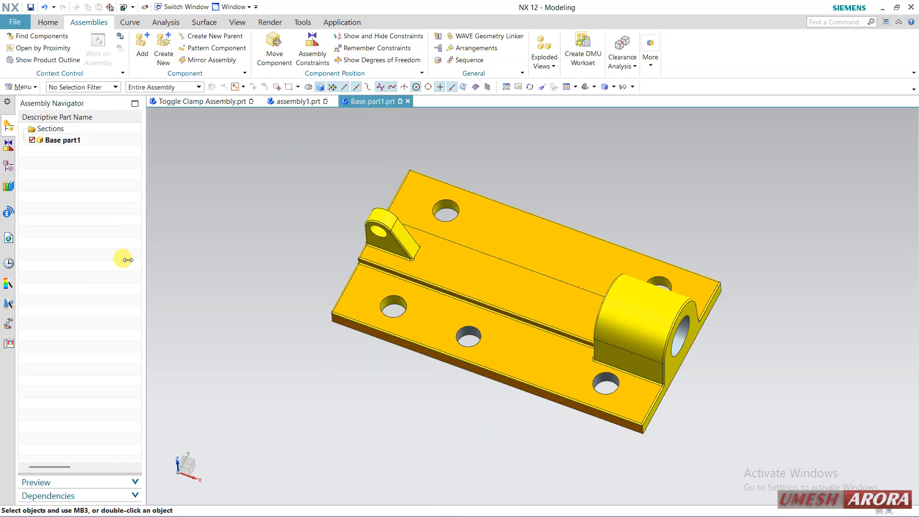
click(8, 171)
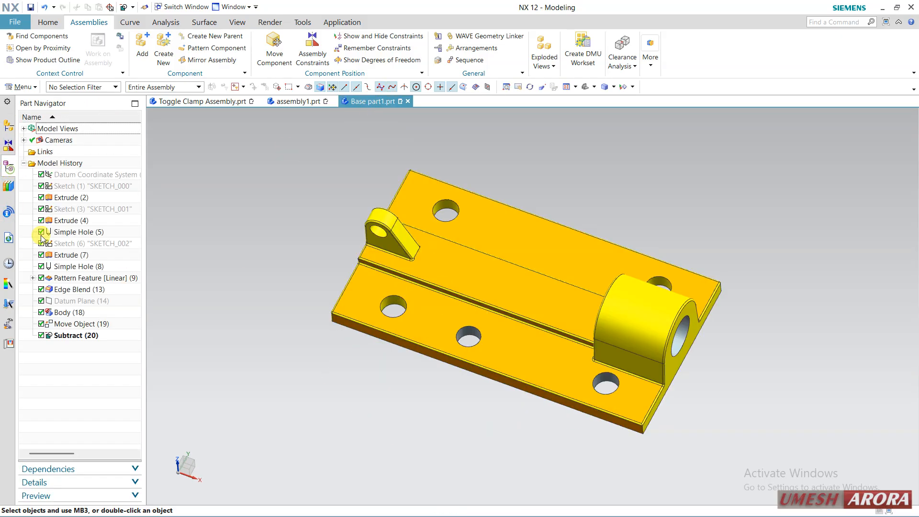
click(42, 335)
click(42, 324)
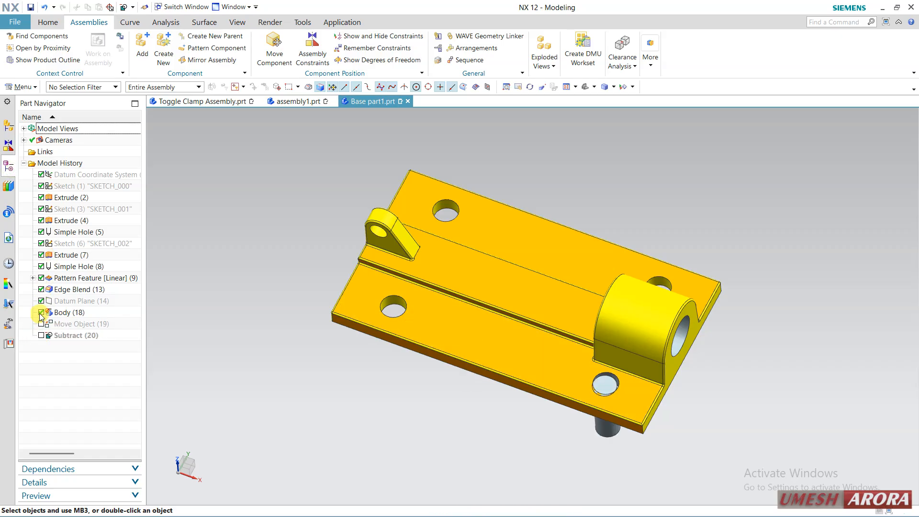
middle_drag(200, 354, 232, 342)
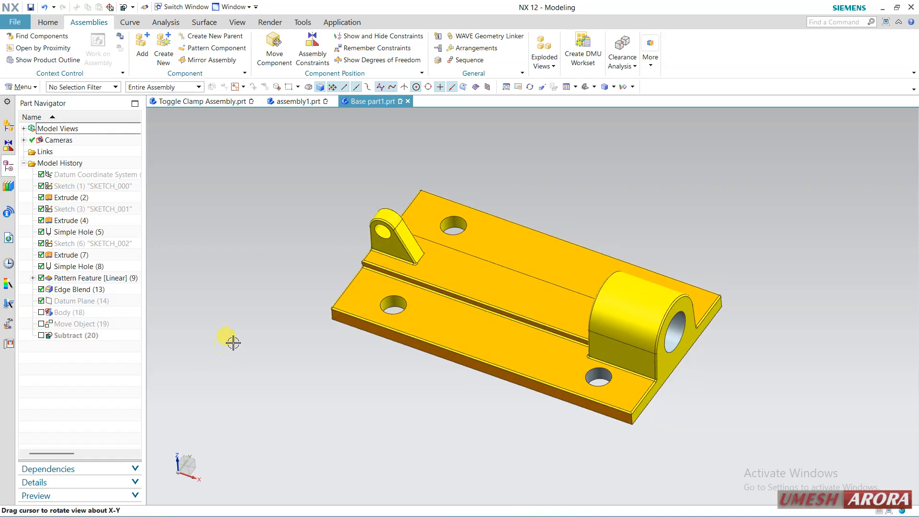
Delete the suppressed Subtract (20), Move Object (19) and Body (18) features from the model history of Base part1.prt
click(292, 102)
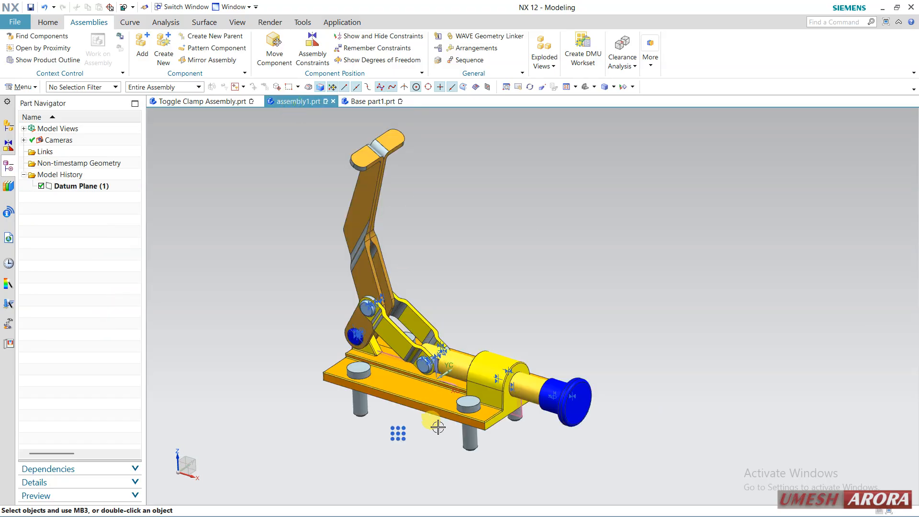
click(364, 101)
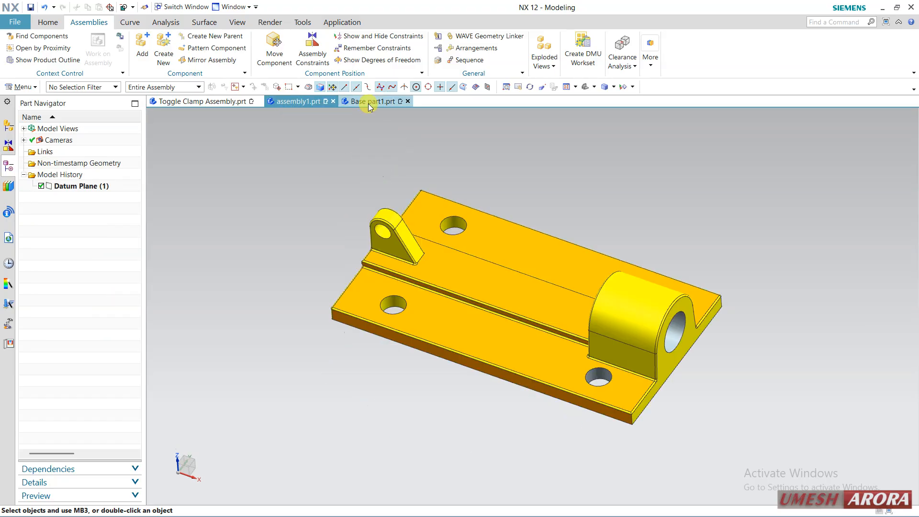
click(83, 336)
right_click(82, 335)
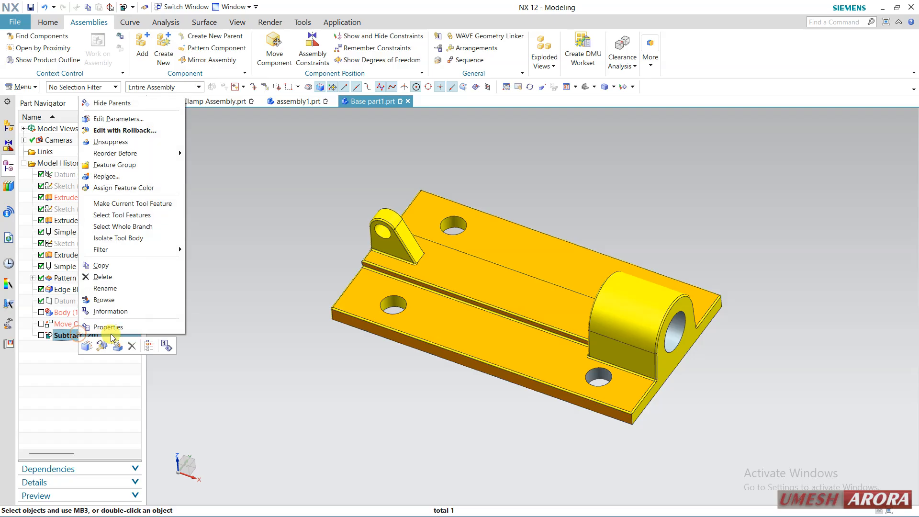
click(137, 346)
click(87, 328)
right_click(87, 328)
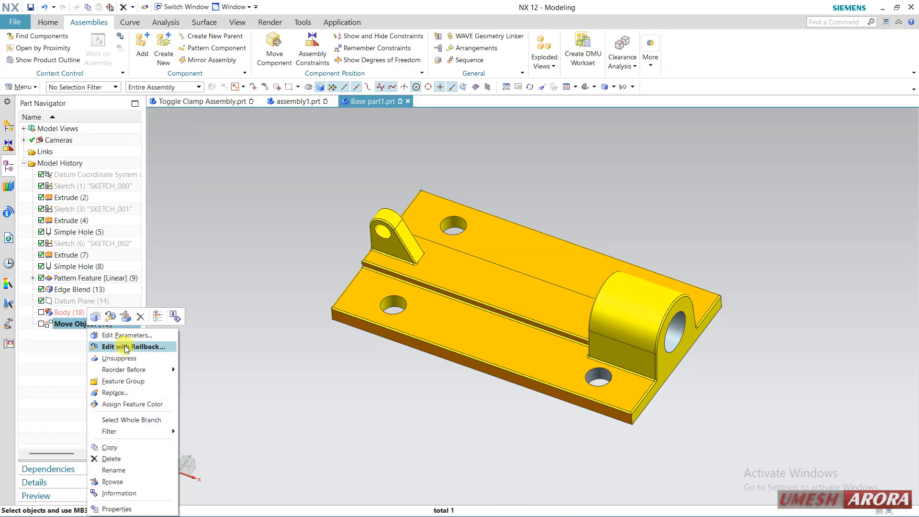
click(137, 316)
click(72, 302)
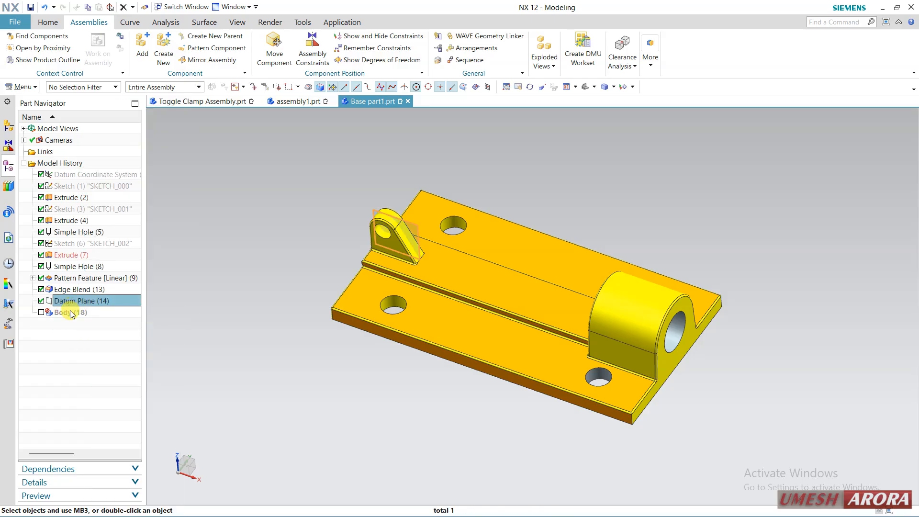
right_click(71, 314)
click(91, 301)
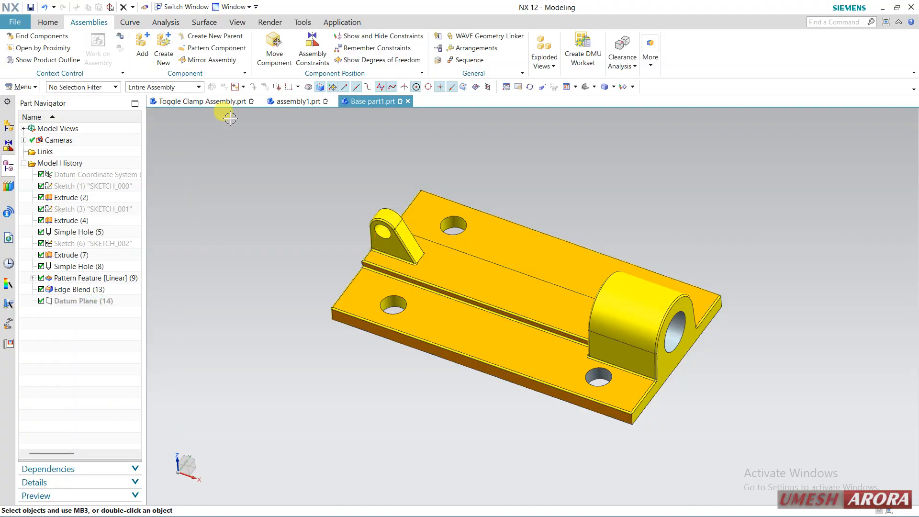
Switch to assembly1.prt and create a new assembly arrangement, Arrangement 2
click(283, 106)
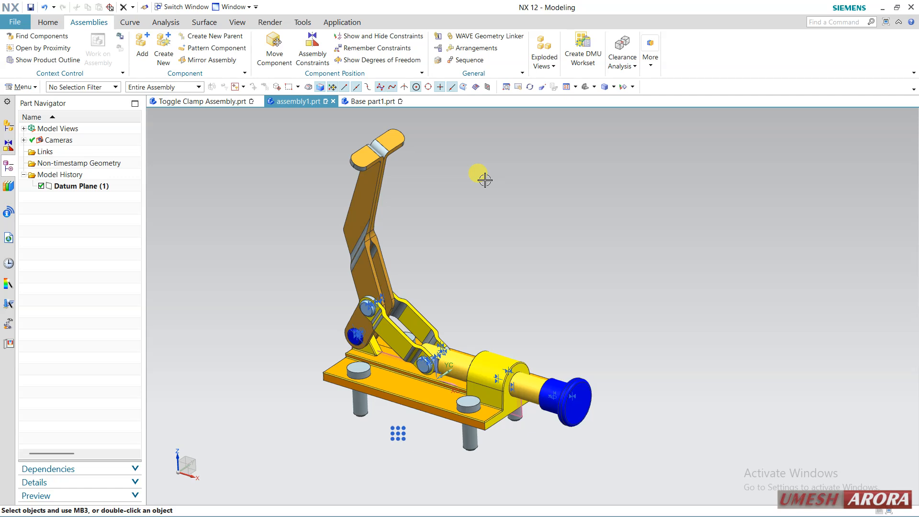
key(F7)
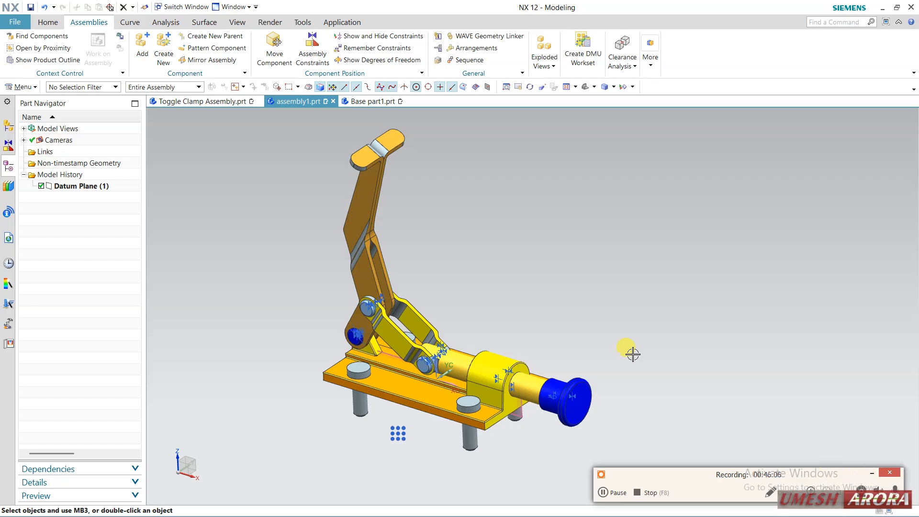
click(474, 49)
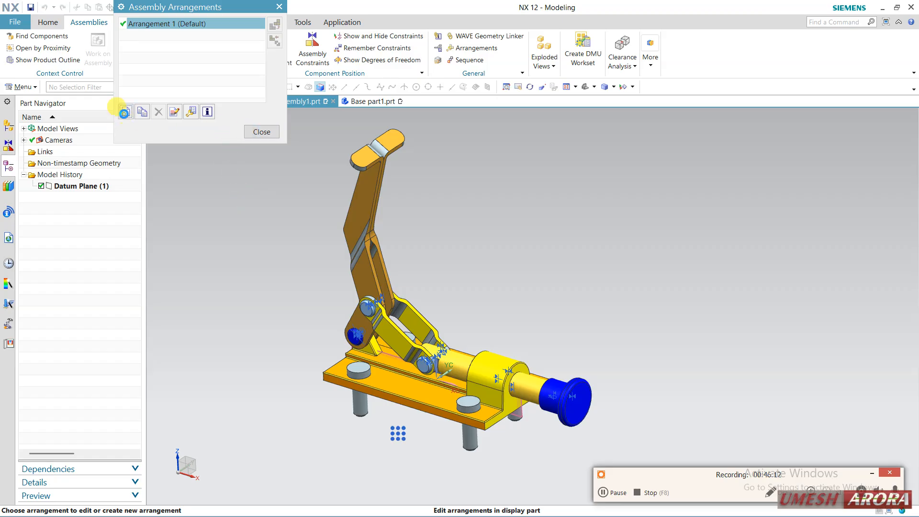
click(124, 112)
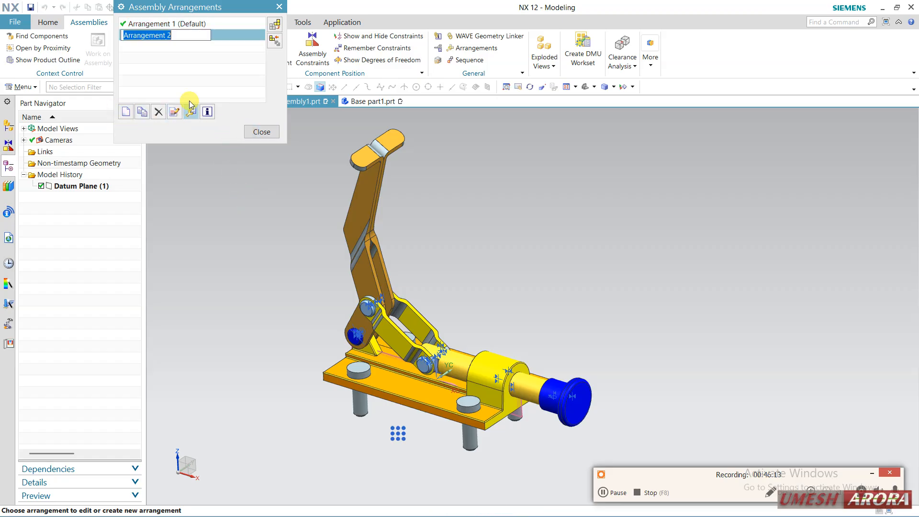
click(259, 132)
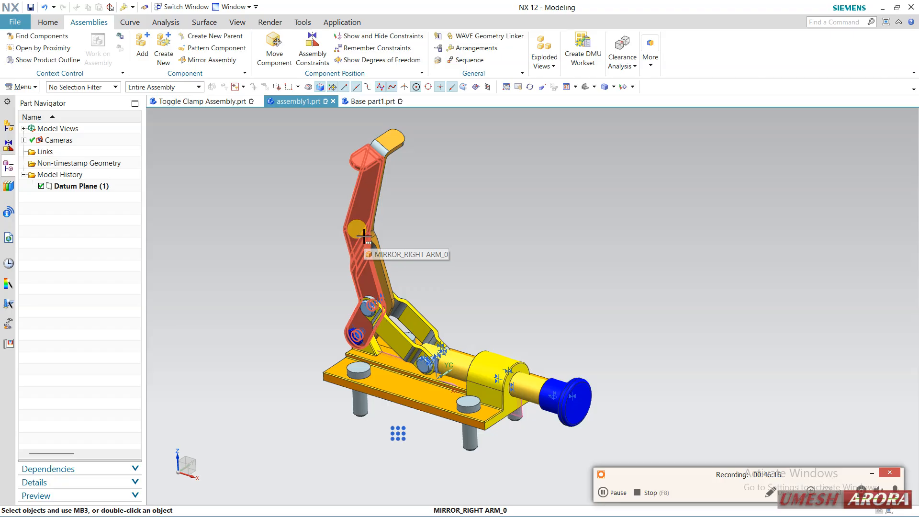
Move the mirrored right arm dynamically so the handle swings down over the base and the plunger extends
right_drag(365, 237, 381, 250)
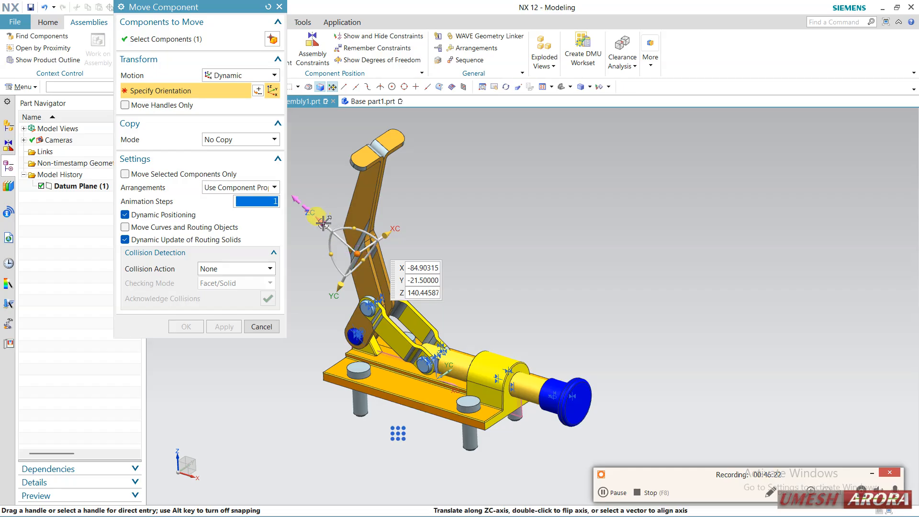
drag(338, 232, 351, 248)
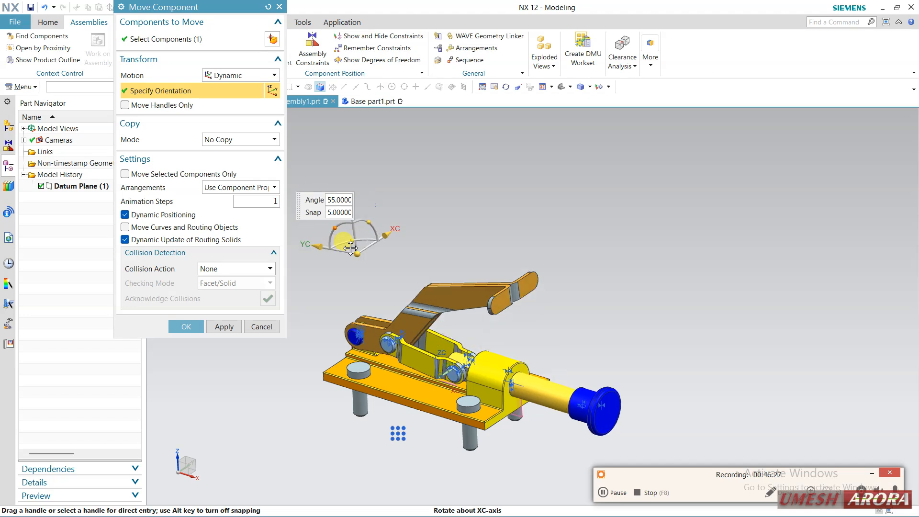
click(186, 326)
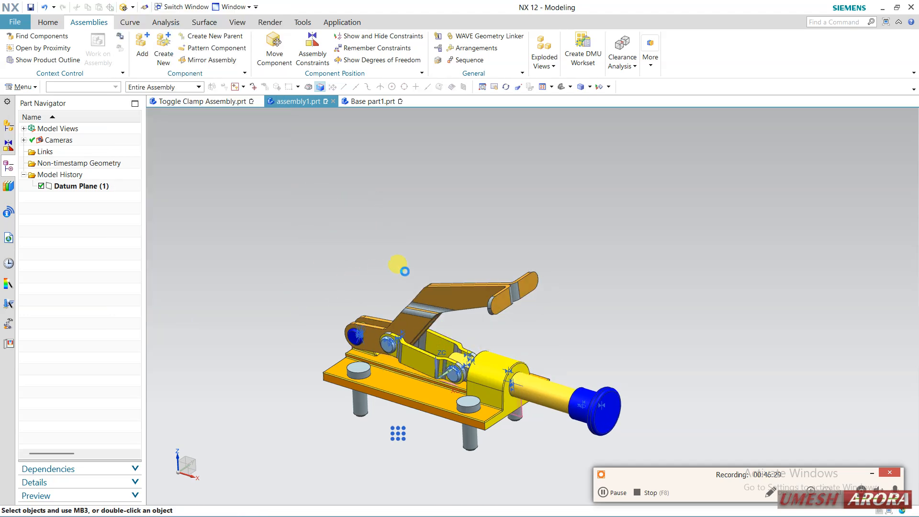
Make Arrangement 2 the arrangement in use for the assembly
click(475, 48)
click(165, 38)
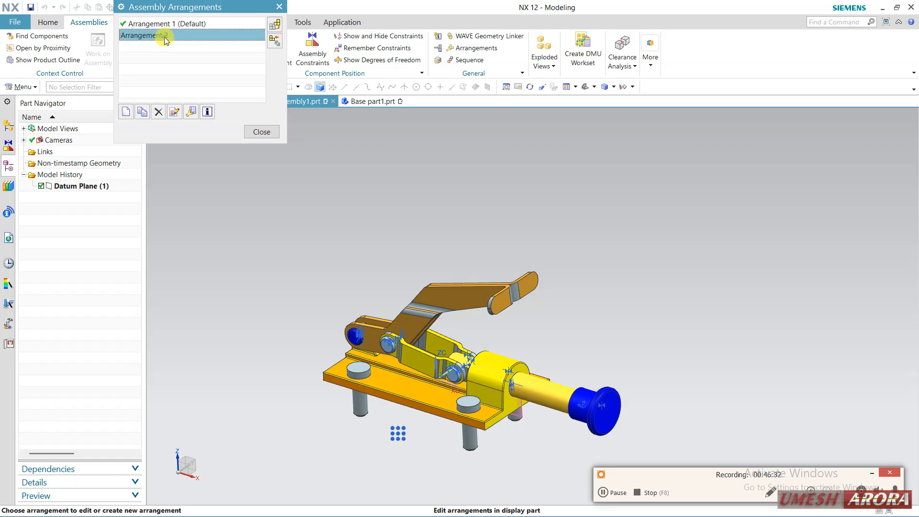
click(276, 25)
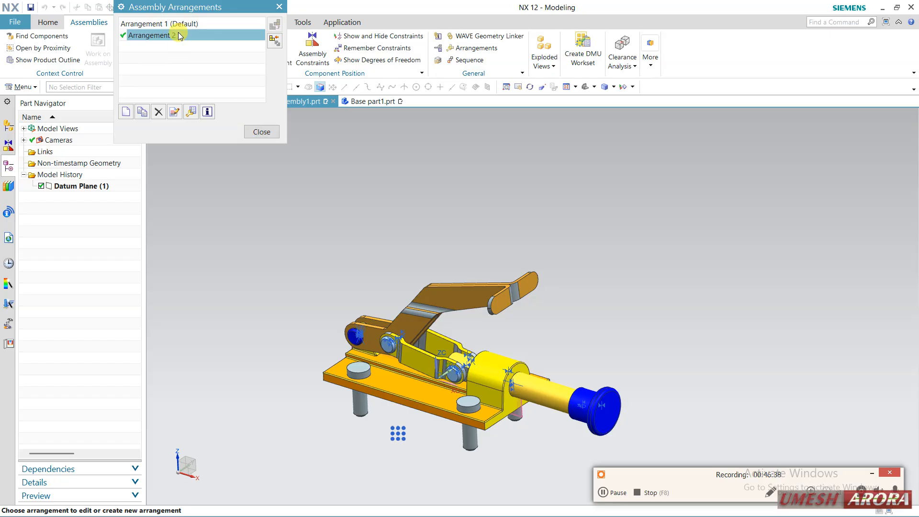
click(261, 131)
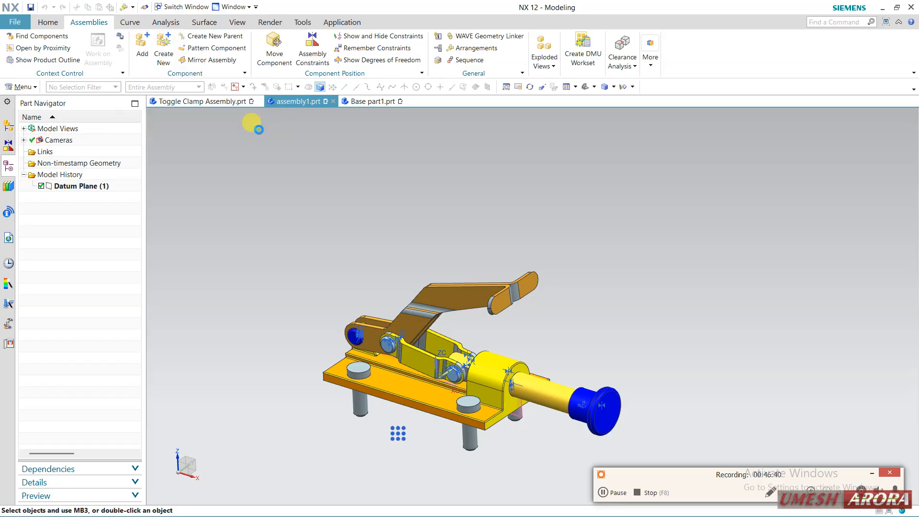
Examine the lowered toggle clamp and review the assembly's constraint list
mouse_move(344, 259)
middle_down()
mouse_move(352, 270)
mouse_move(362, 255)
middle_up()
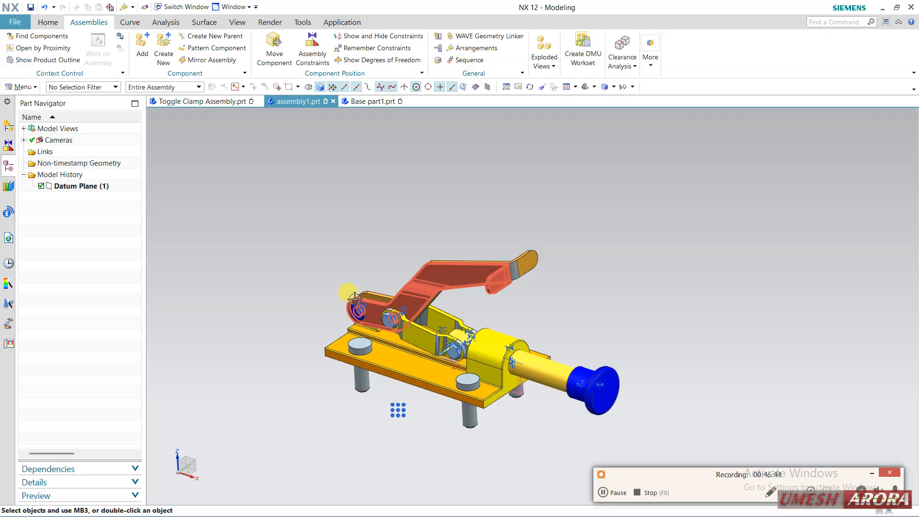
scroll(378, 307, up, 2)
shift+middle_drag(418, 227, 404, 196)
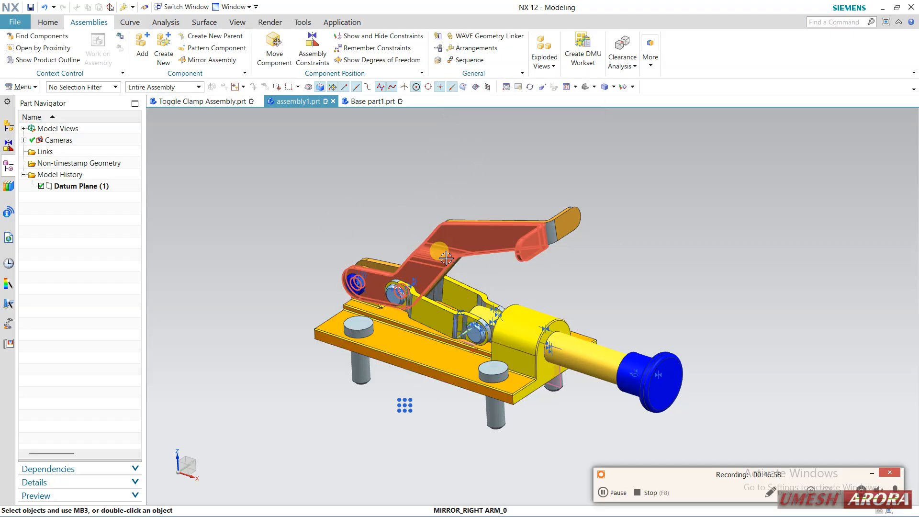
click(14, 145)
click(33, 163)
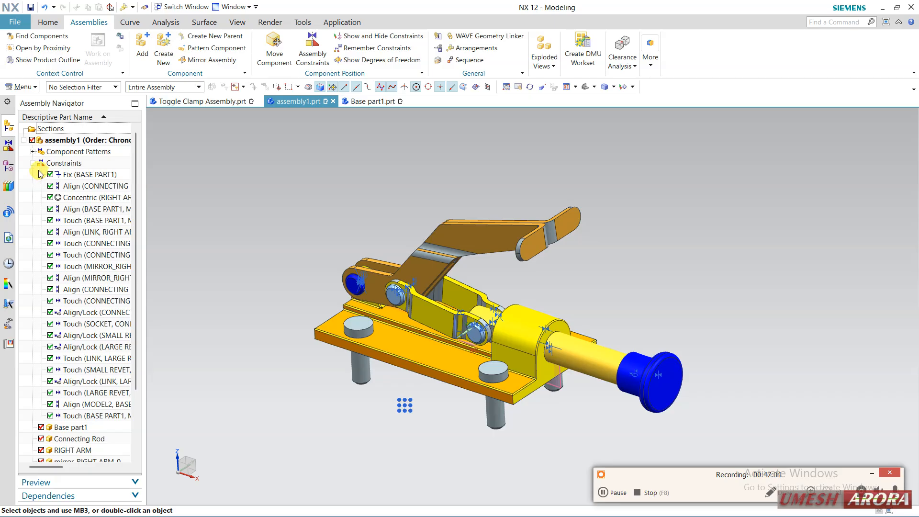
click(33, 163)
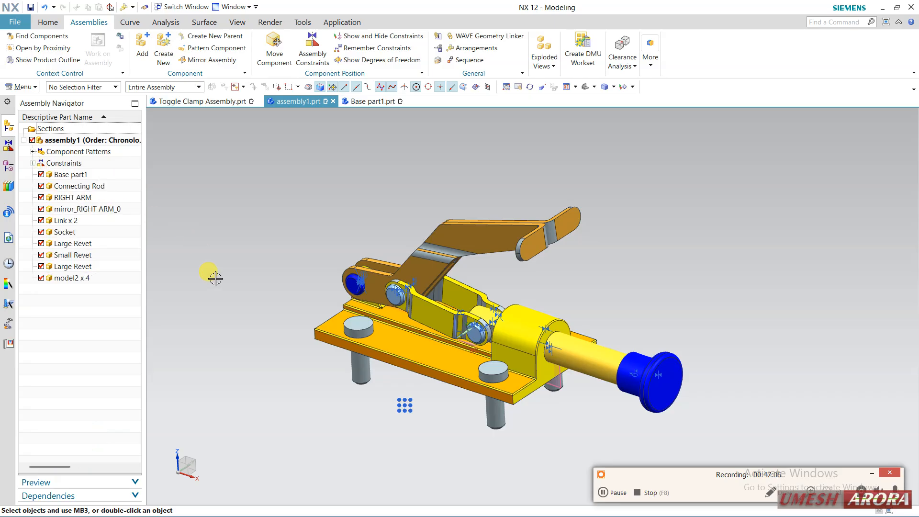
Create a new assembly sequence for assembly1.prt
click(467, 60)
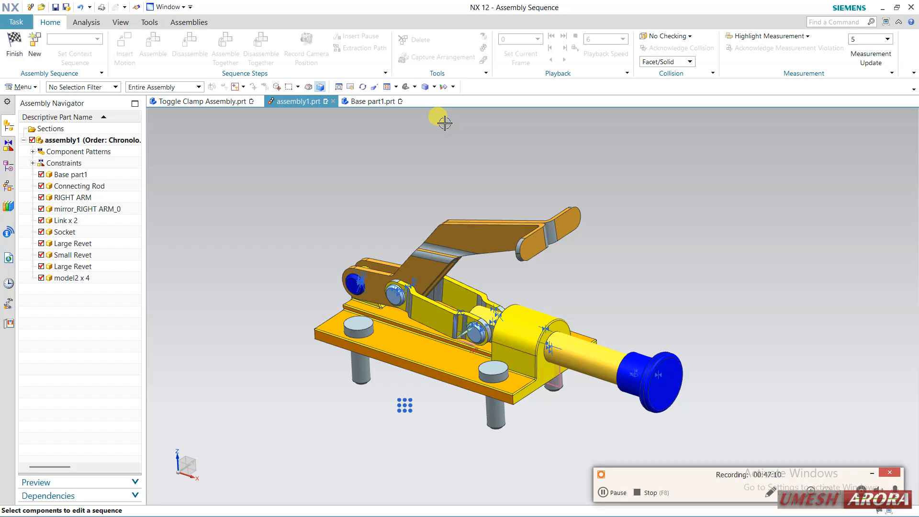
click(34, 41)
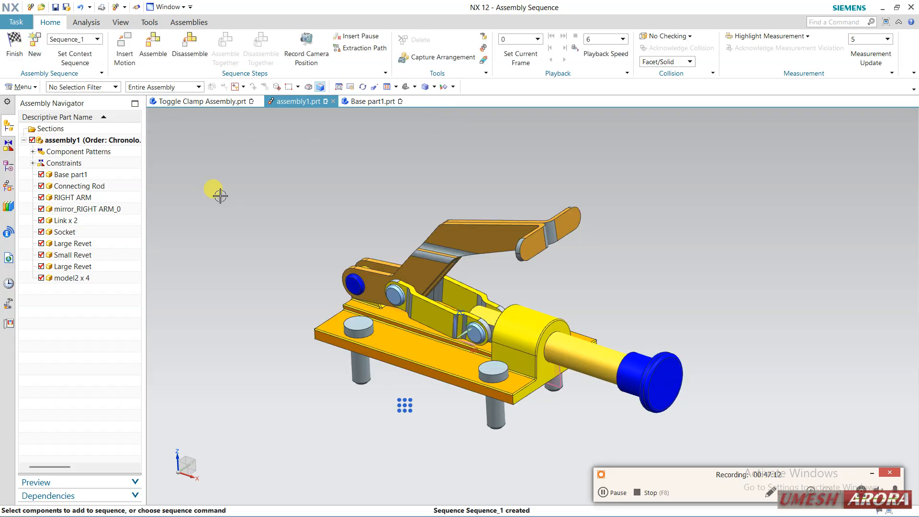
Record a motion that slides the Socket inward along its Z axis toward the base housing, and add a camera step
click(124, 48)
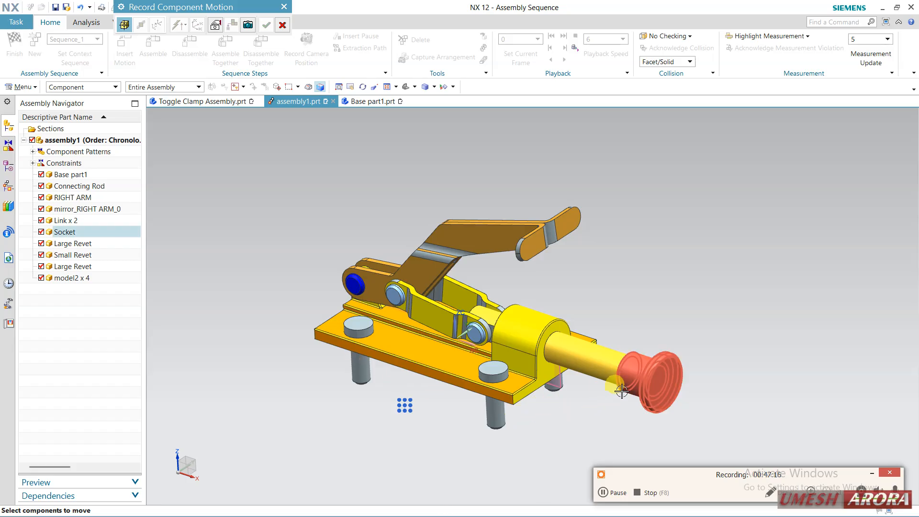
click(654, 392)
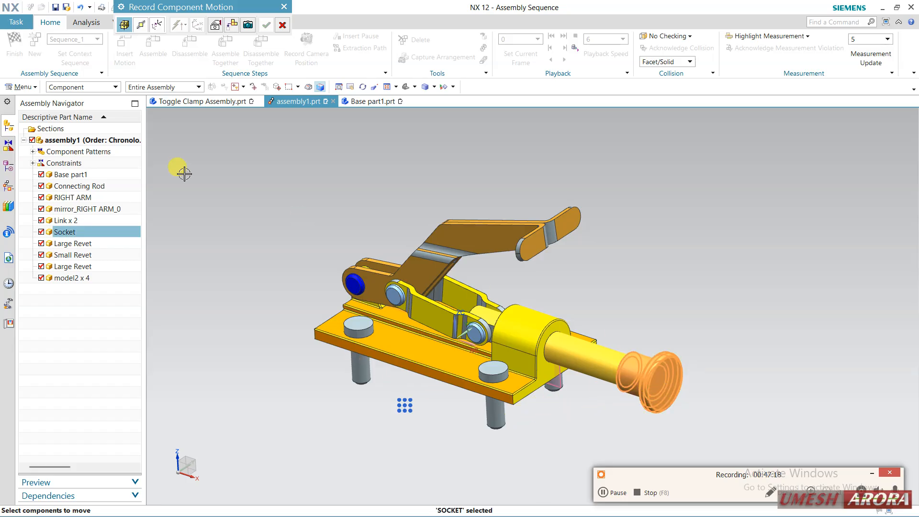
click(139, 24)
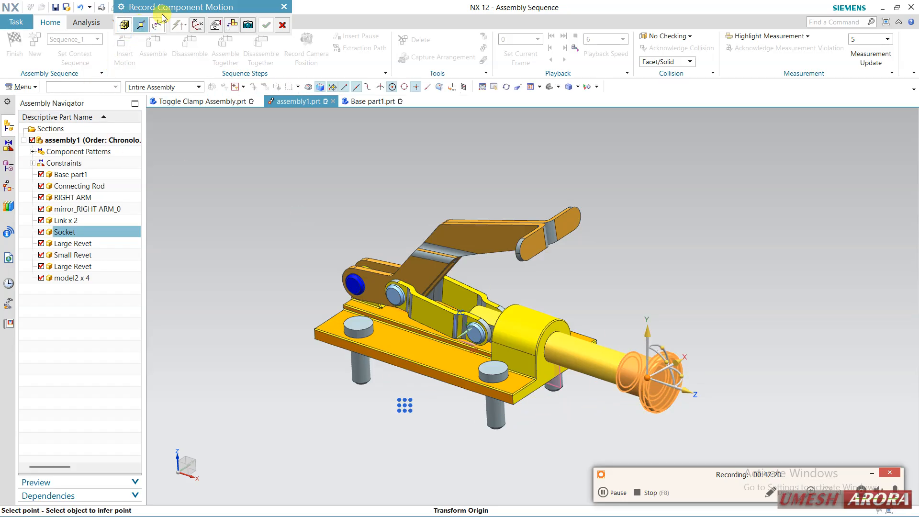
drag(160, 13, 179, 152)
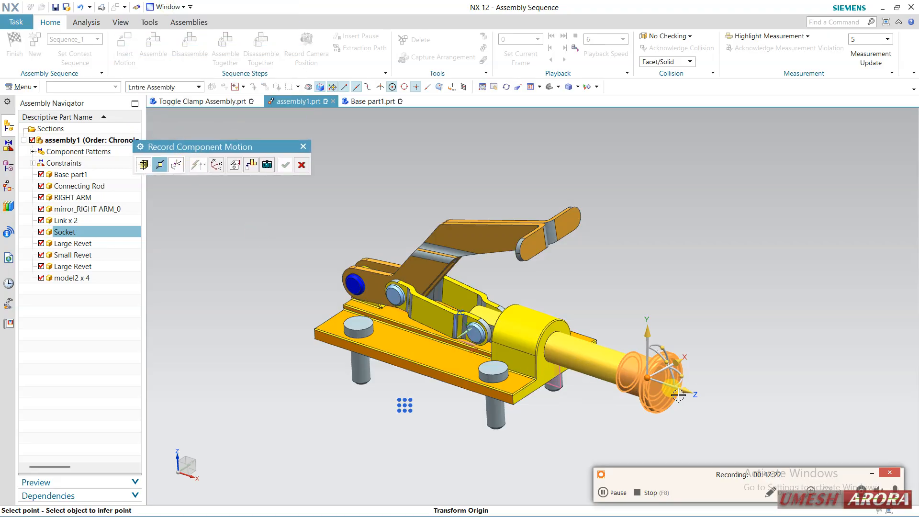
drag(690, 393, 623, 399)
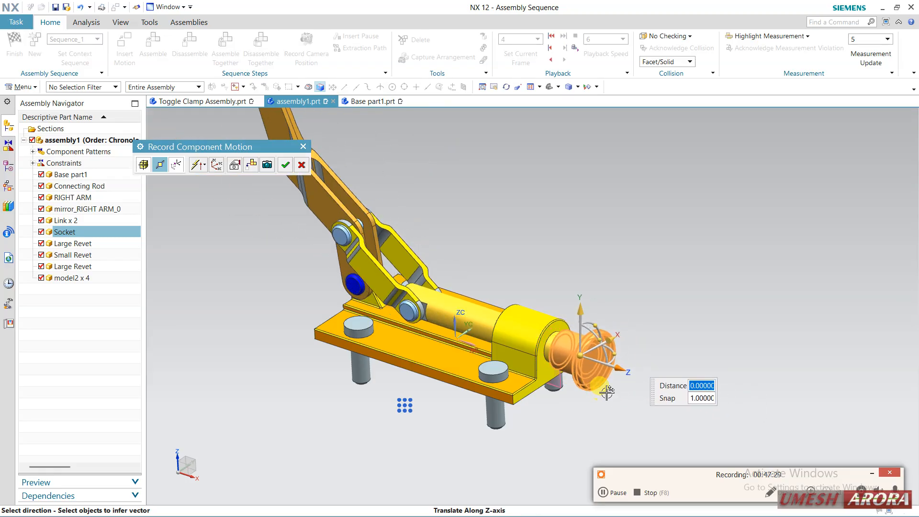
click(267, 165)
Record a second motion sliding the Socket outward along its Z axis, and add a camera step from the opposite side of the clamp
middle_drag(507, 223, 674, 320)
click(364, 398)
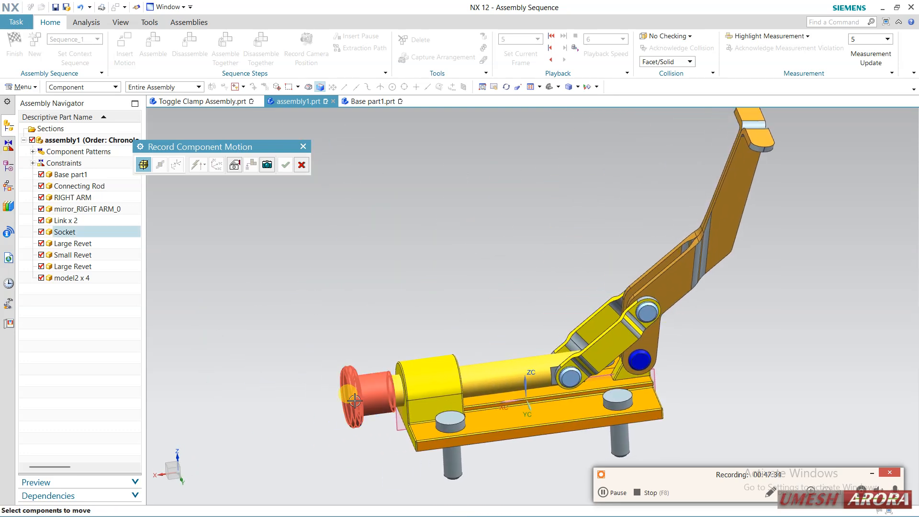
click(160, 164)
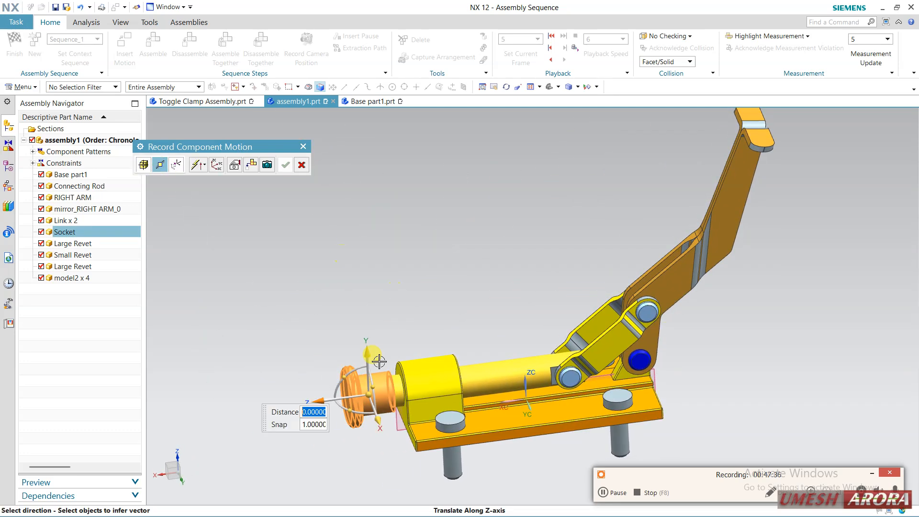
drag(318, 398, 53, 446)
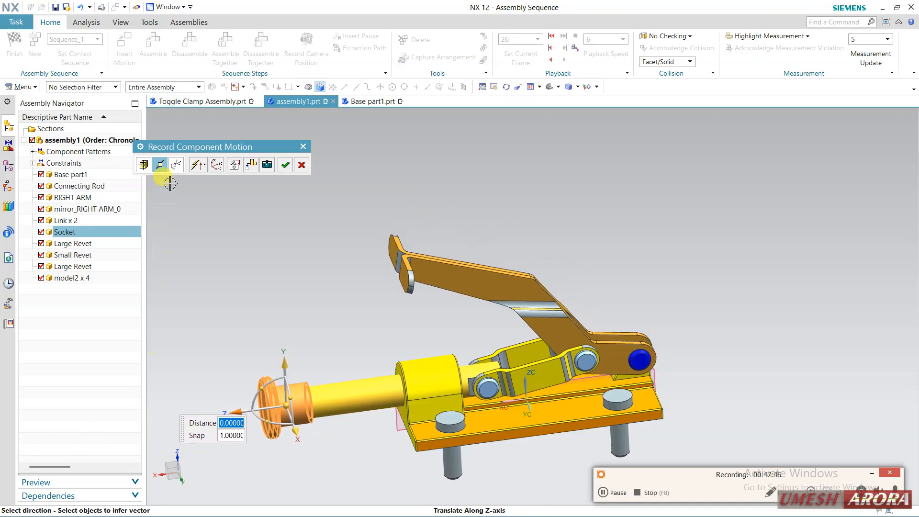
click(268, 165)
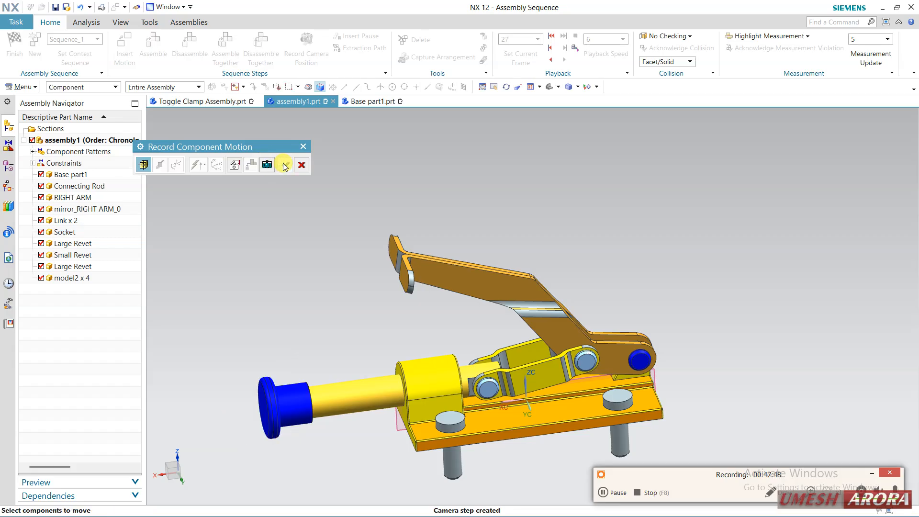
click(302, 165)
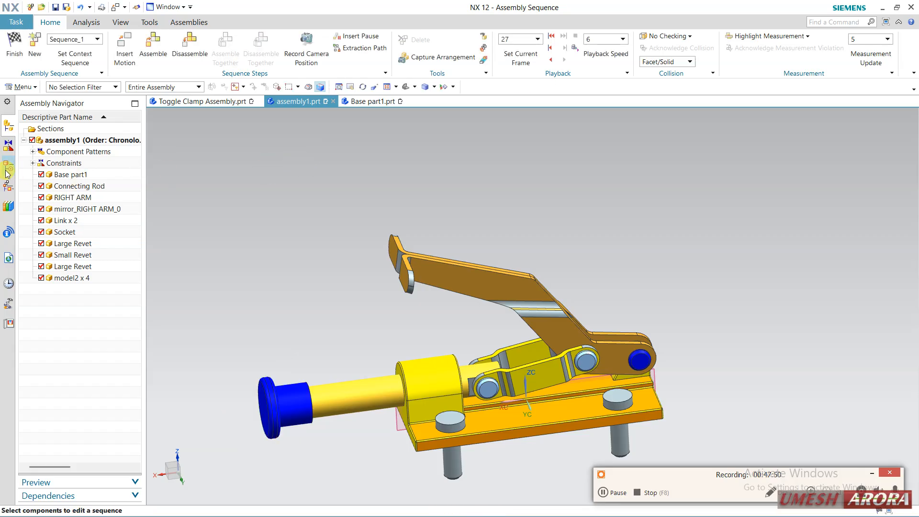
Play the recorded sequence forward from its first frame and in reverse, and exit the assembly sequence environment
click(7, 192)
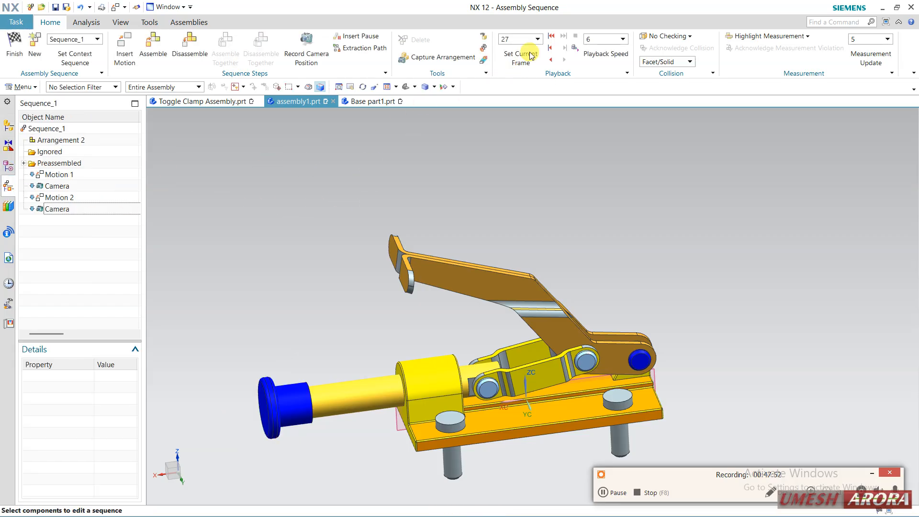
click(550, 36)
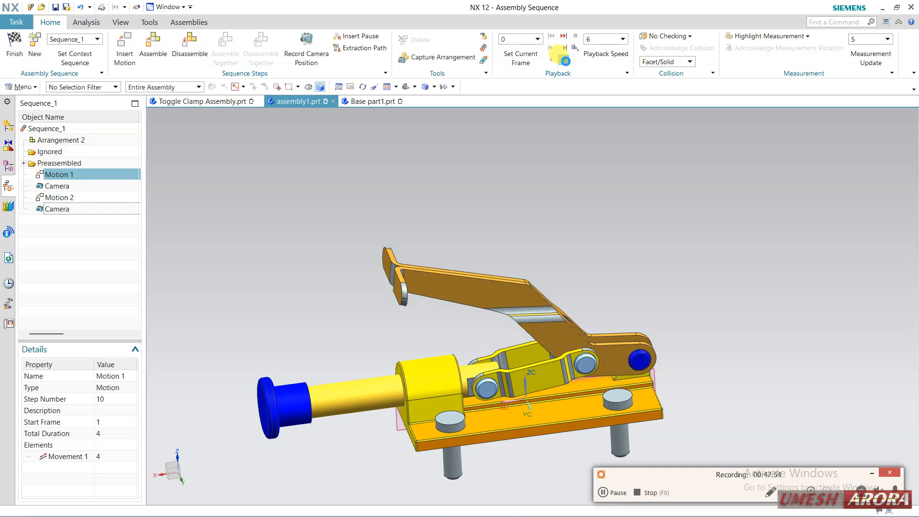
click(565, 59)
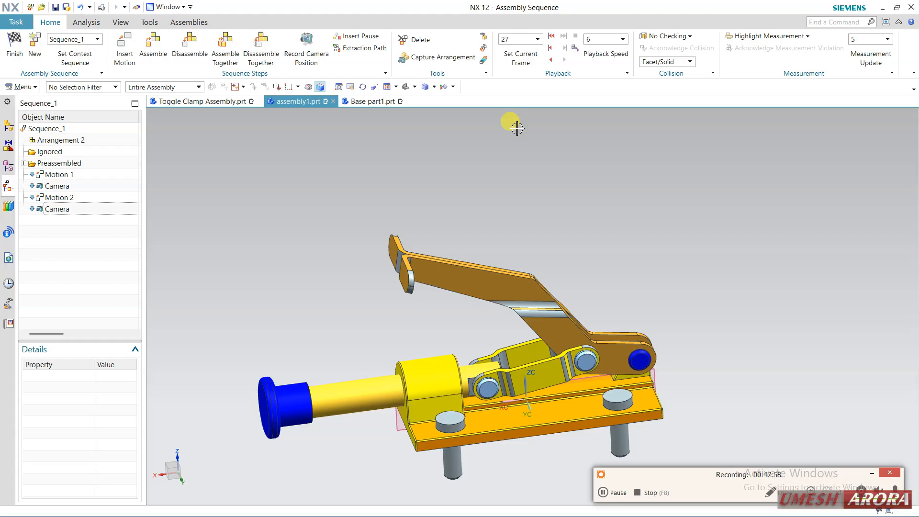
click(550, 61)
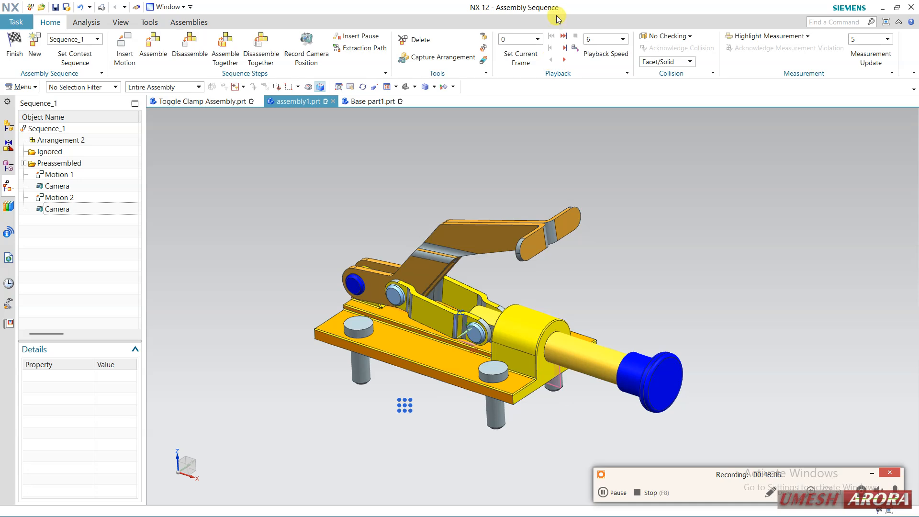
click(9, 52)
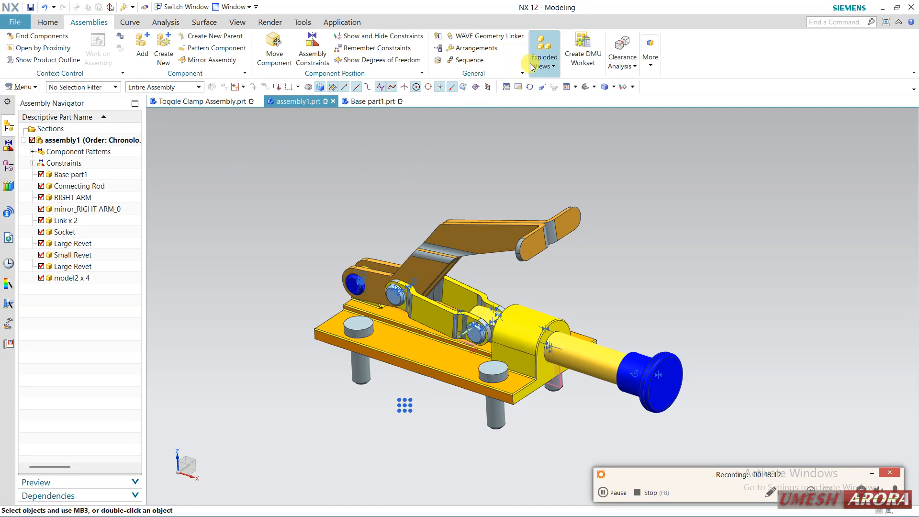
Create clearance set SET1 between components, with one collection covering all objects, and run the analysis
click(634, 69)
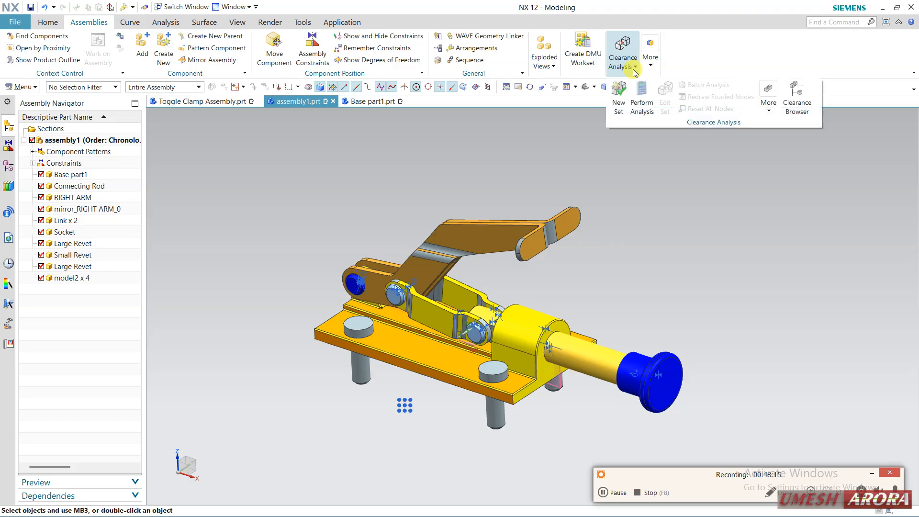
click(620, 102)
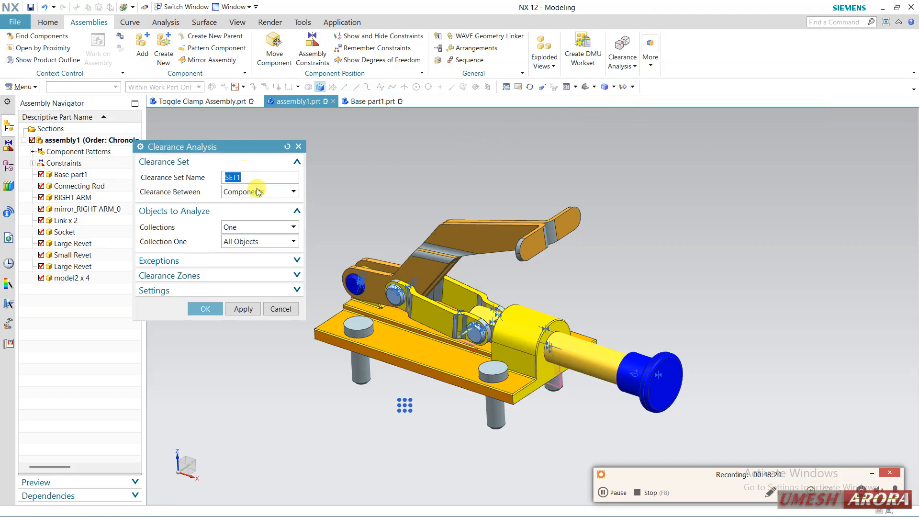
click(209, 309)
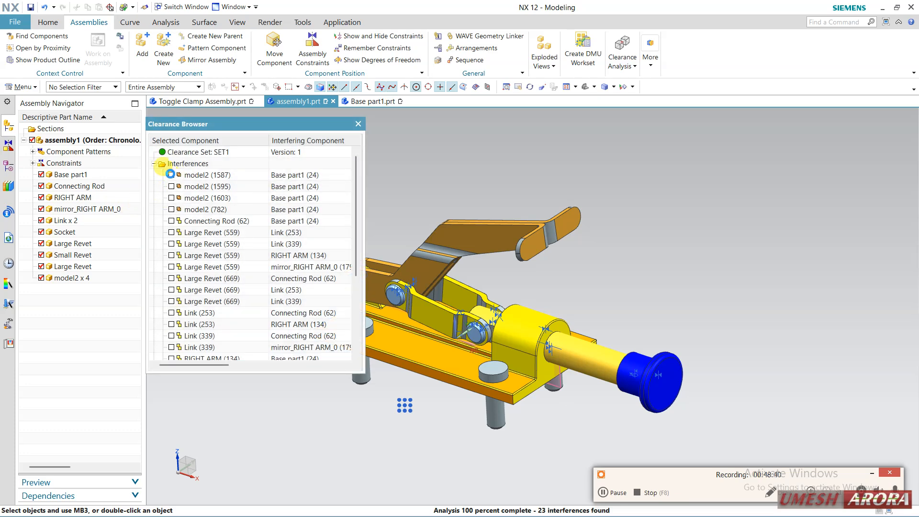
Isolate the interferences of the model2 bolts and the Connecting Rod with Base part1 and inspect where they touch
click(171, 174)
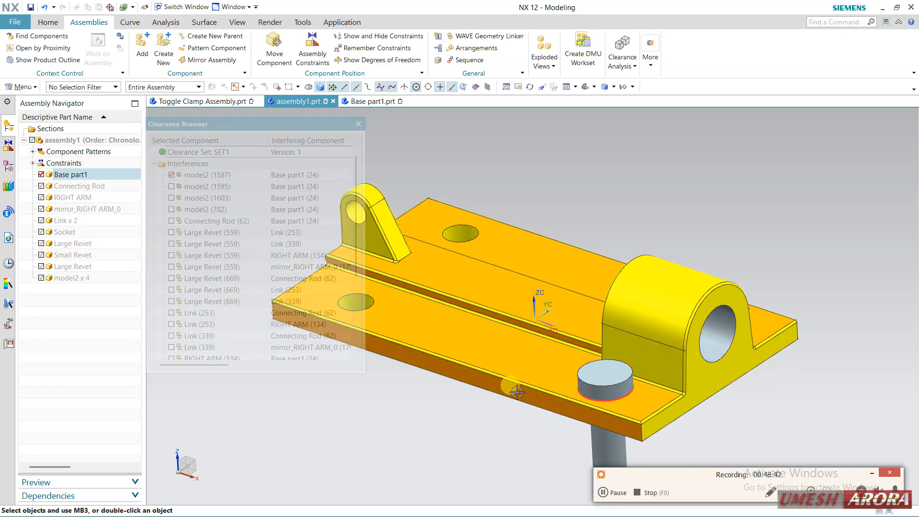
middle_drag(517, 392, 479, 304)
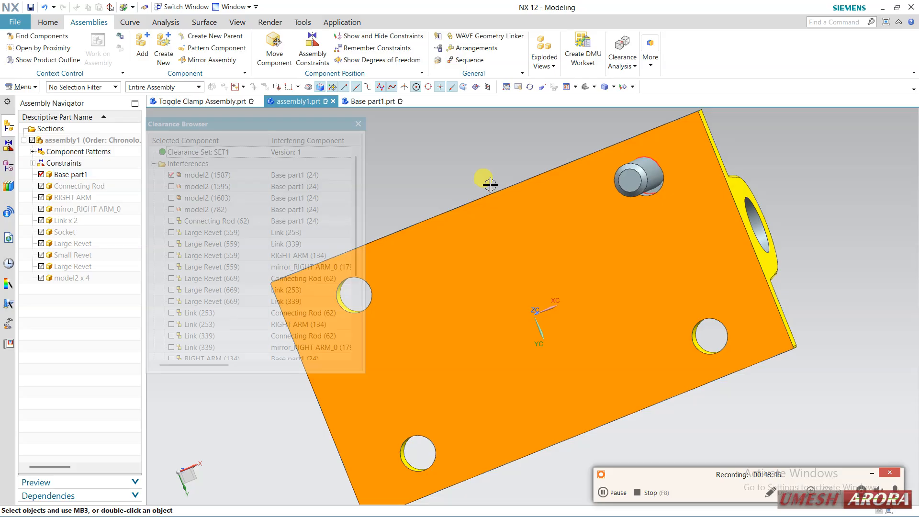
middle_drag(490, 184, 506, 271)
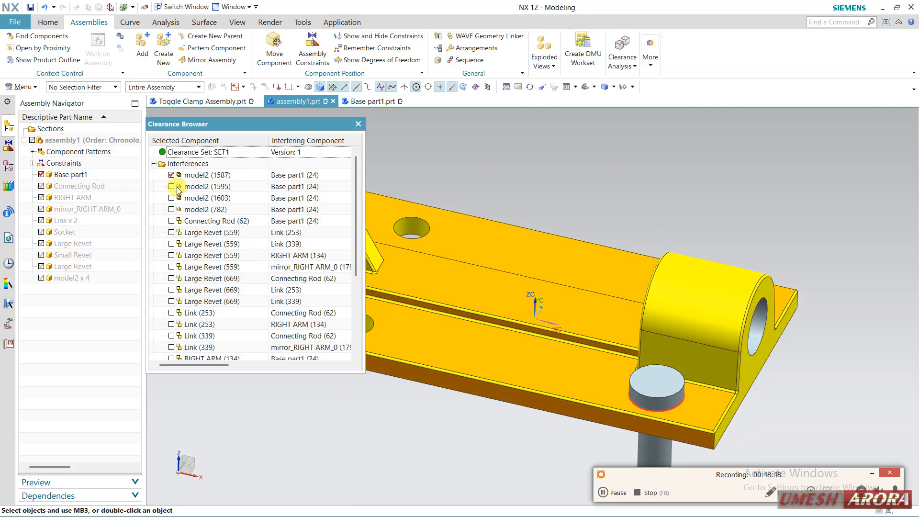
click(172, 187)
click(171, 198)
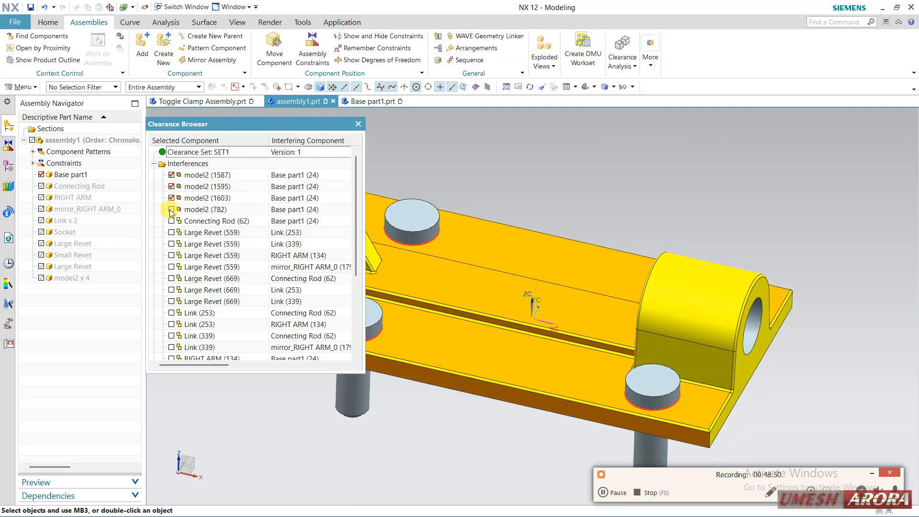
click(172, 198)
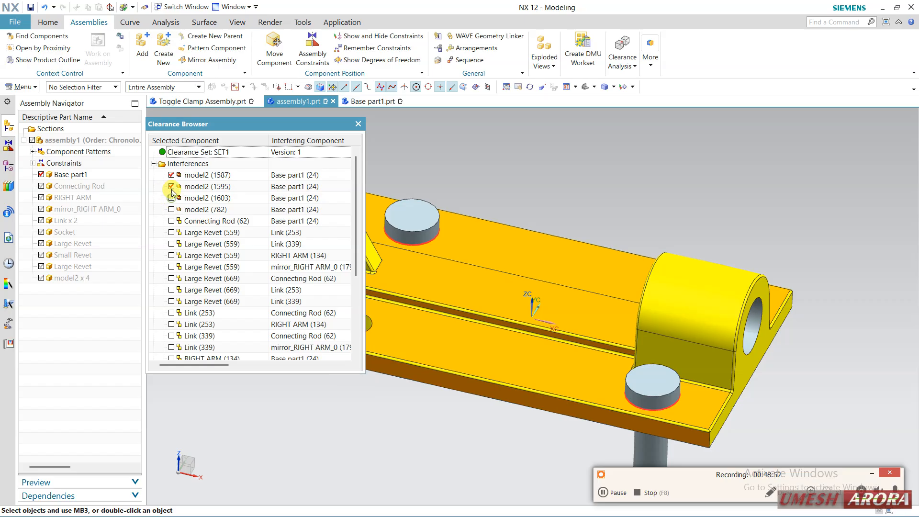
click(172, 186)
click(171, 175)
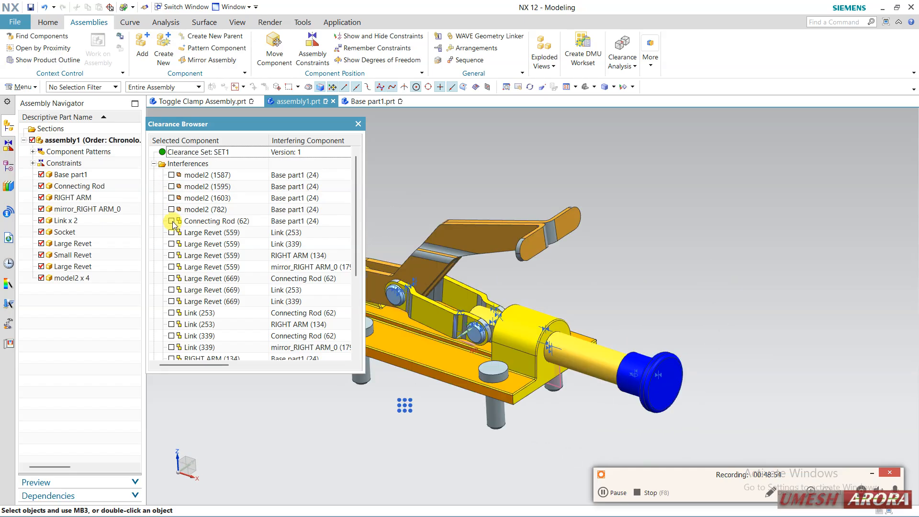
click(171, 222)
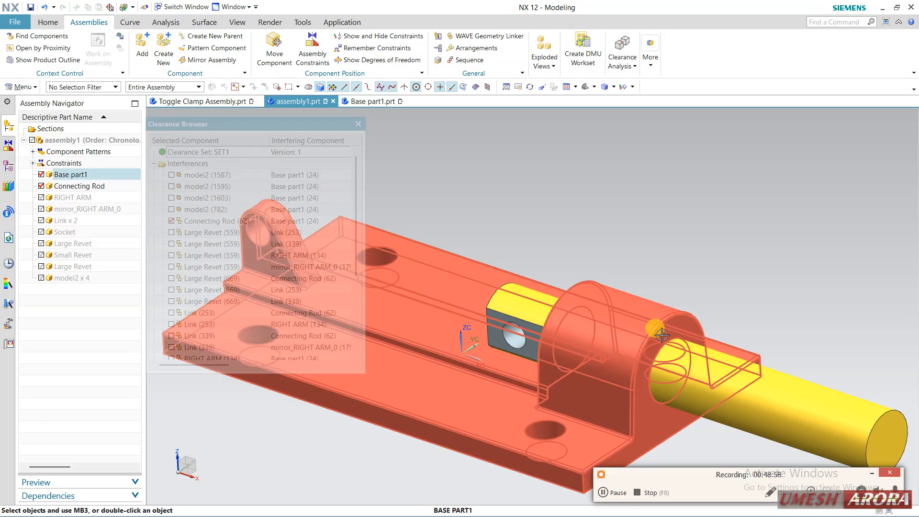
click(171, 221)
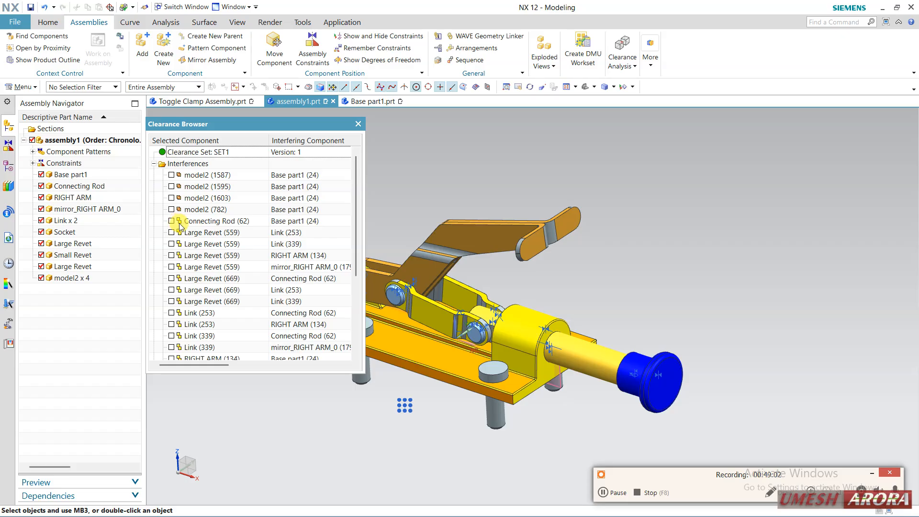
Inspect the isolated interferences of Large Revet (669) with both links and of Large Revet (559) with RIGHT ARM
click(171, 302)
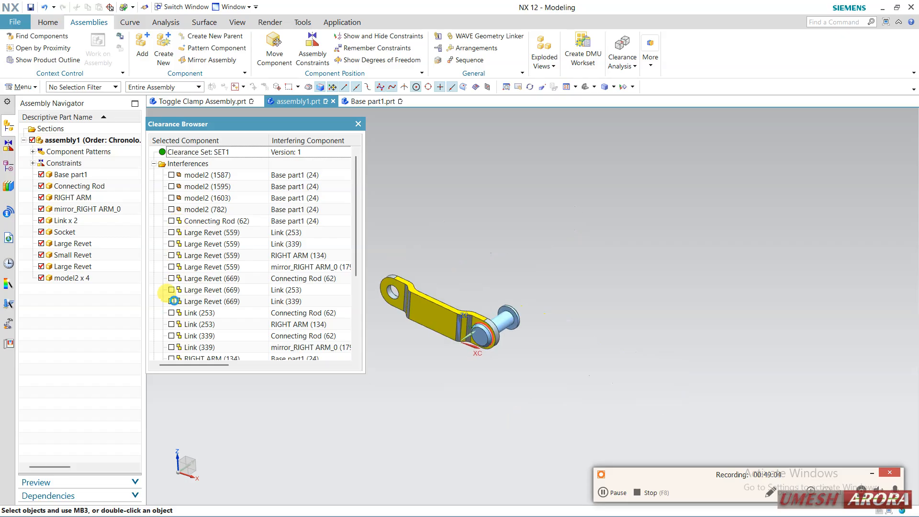
click(171, 302)
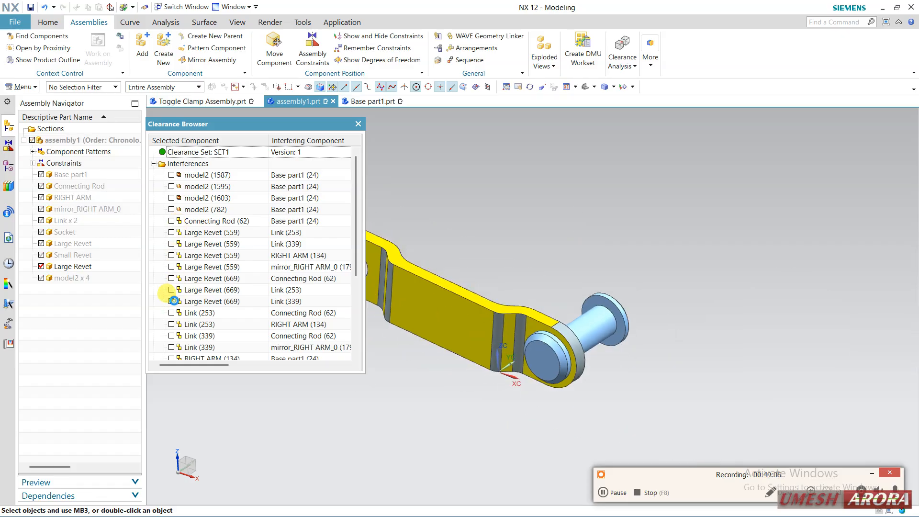
click(172, 289)
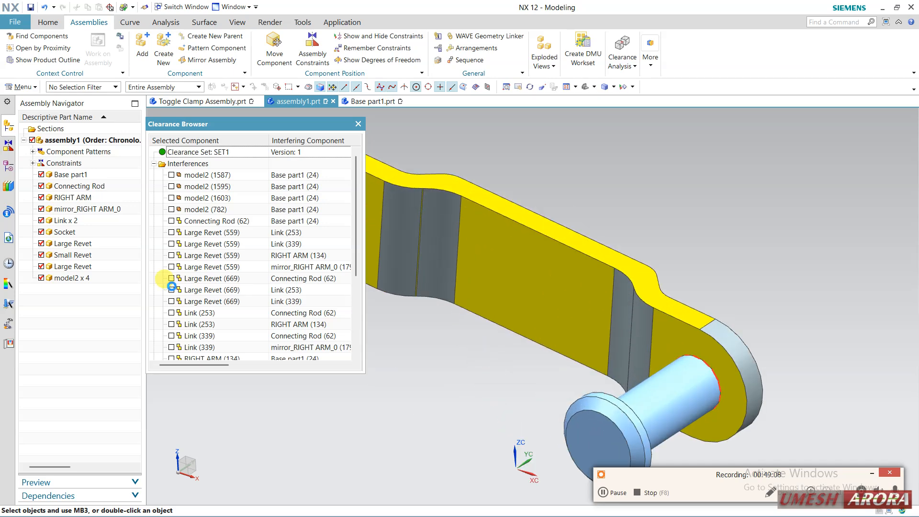
click(172, 290)
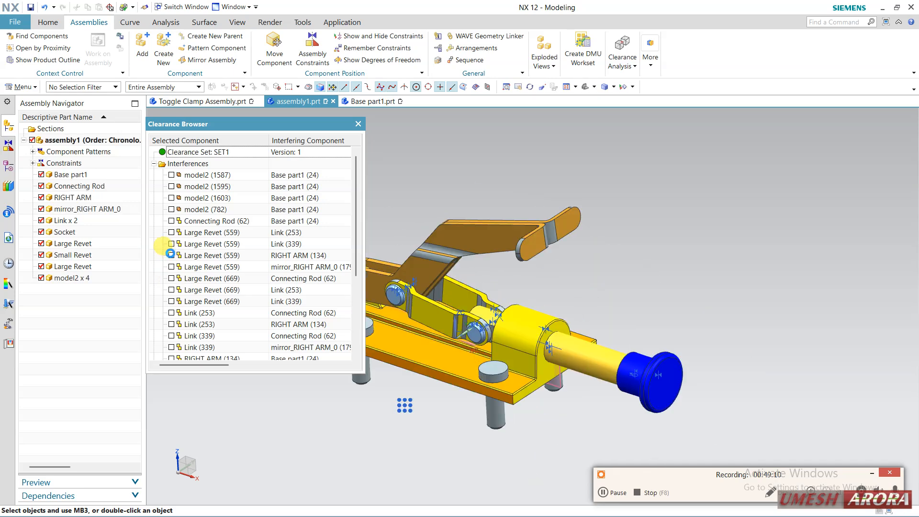
click(170, 255)
click(171, 254)
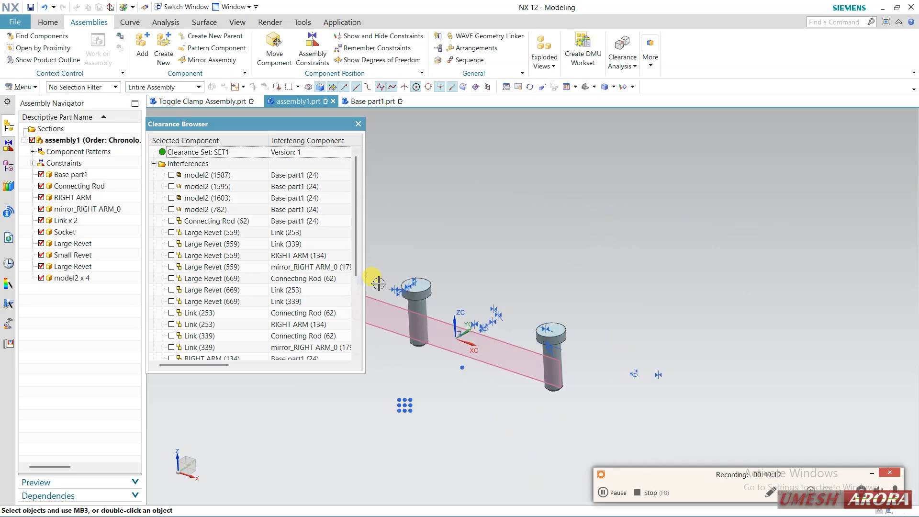
Inspect the interference between Large Revet (669) and Link (253) in wireframe, and restore the shaded display
click(172, 290)
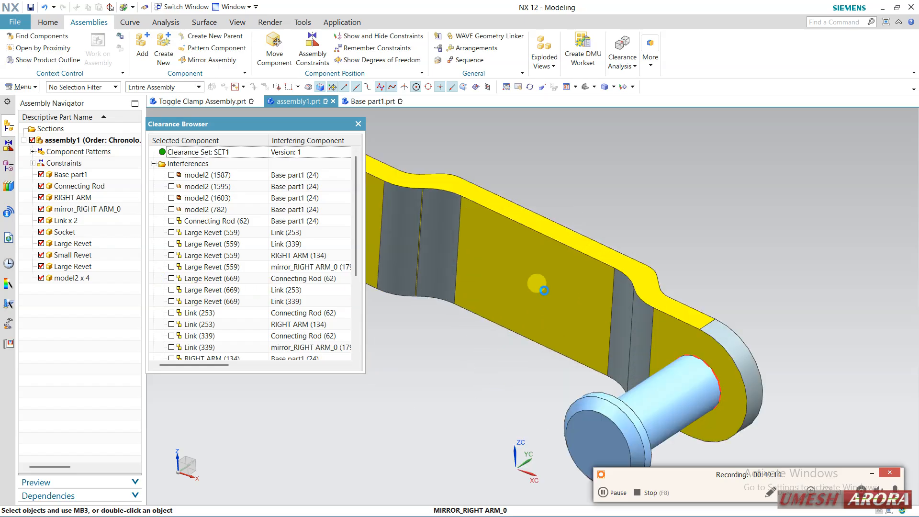
right_drag(667, 198, 680, 216)
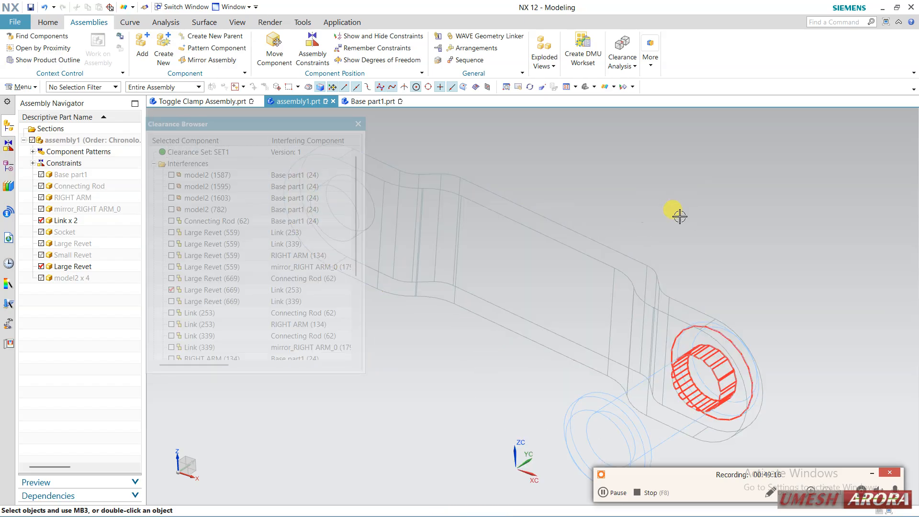
right_click(731, 231)
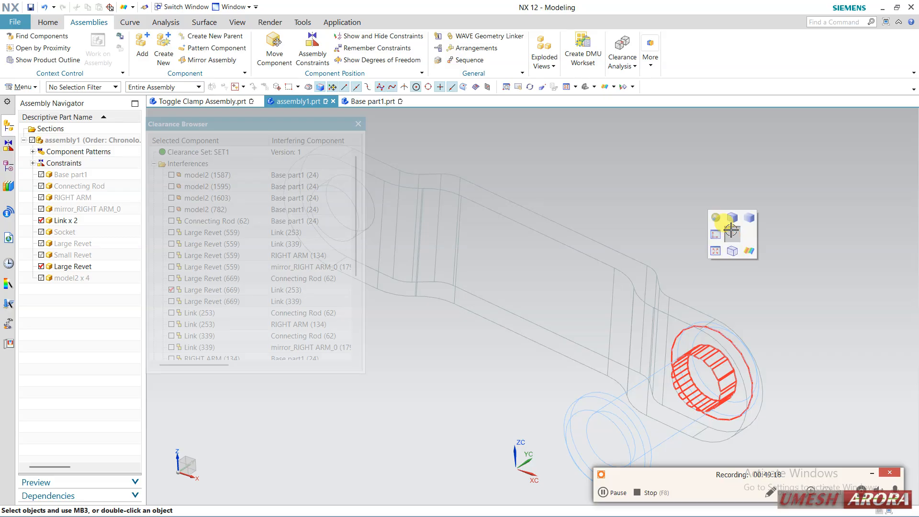
click(171, 289)
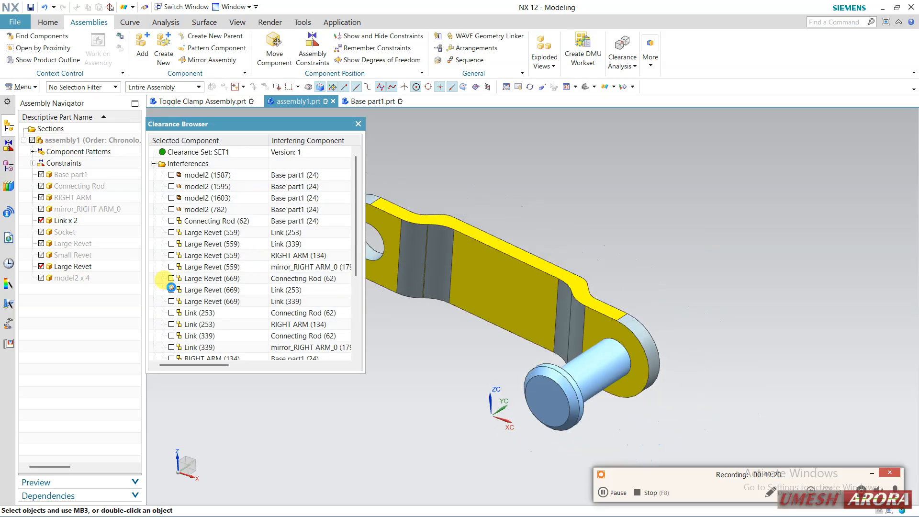
Examine the Large Revet (559) and Link (253) interference in wireframe, restore shading and close the clearance results
click(171, 232)
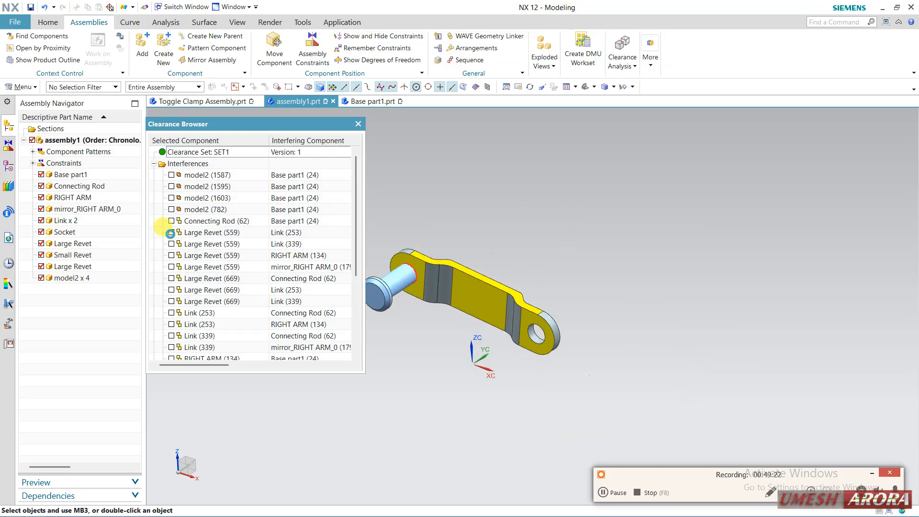
right_click(458, 353)
click(467, 365)
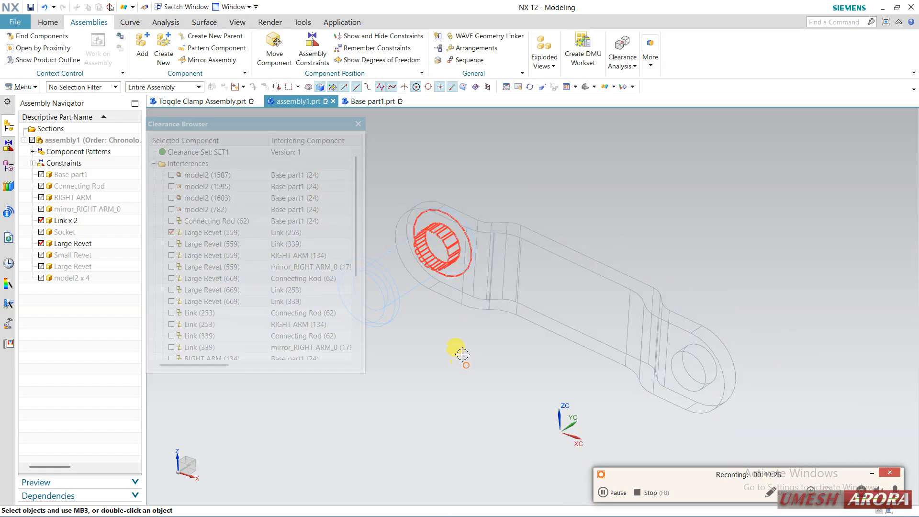
right_click(463, 355)
click(457, 349)
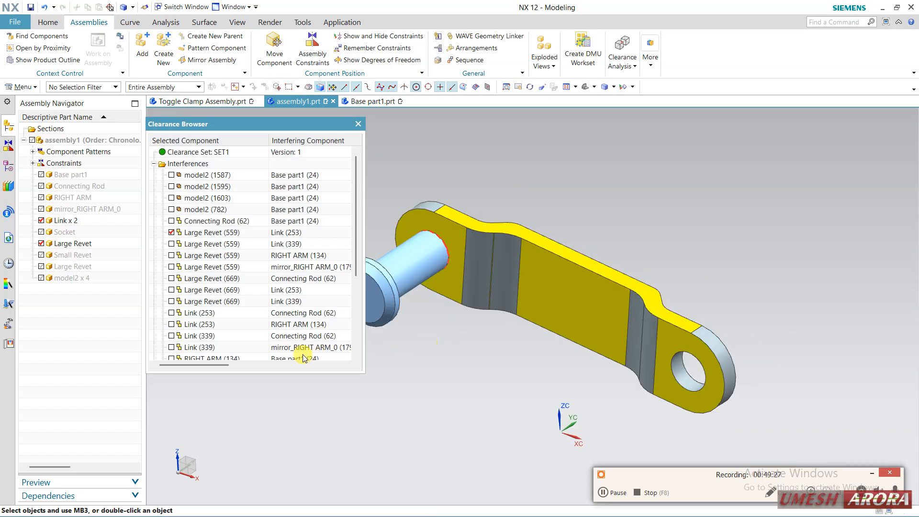
click(357, 124)
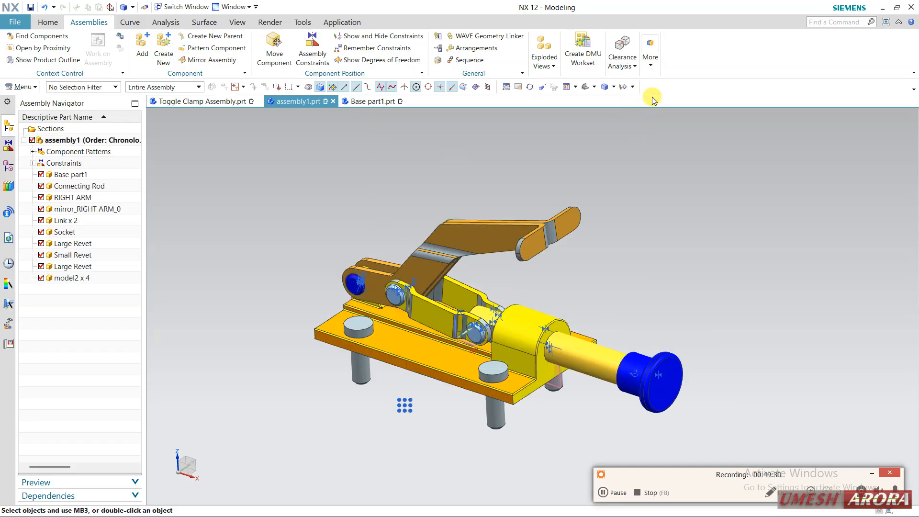
click(652, 65)
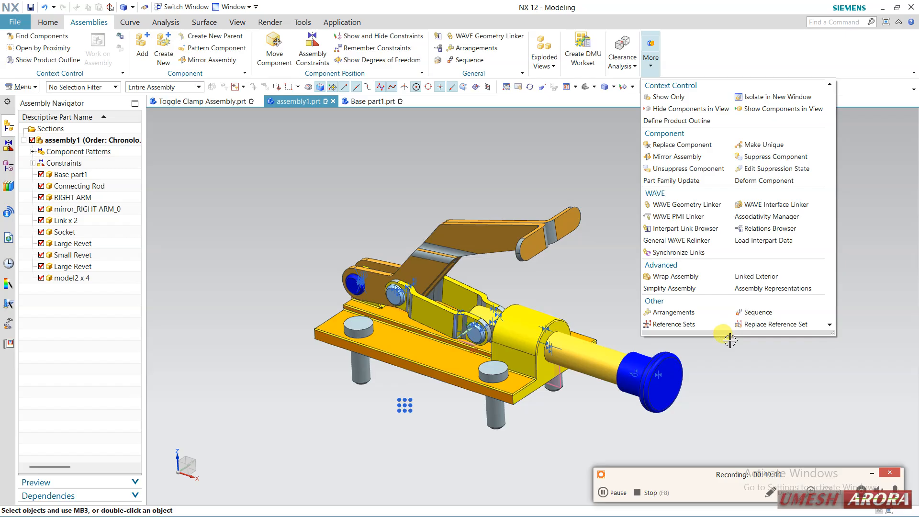
click(589, 281)
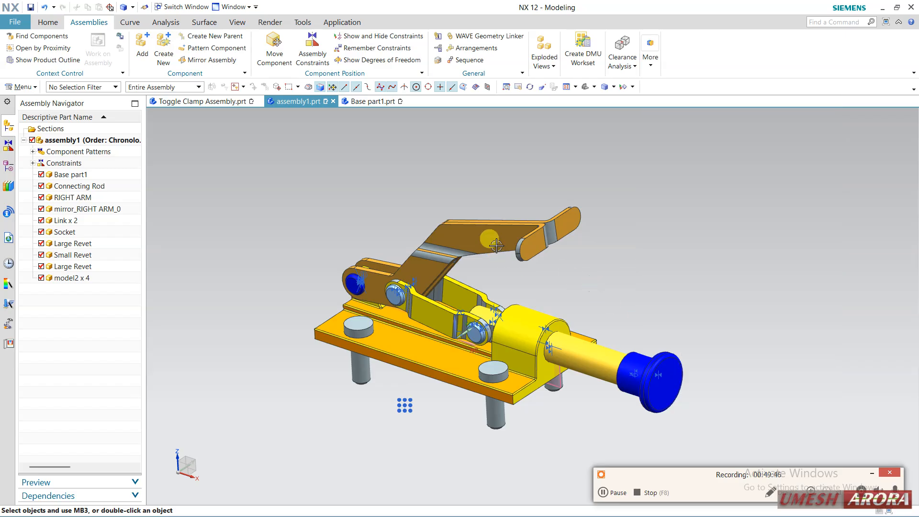
right_click(500, 238)
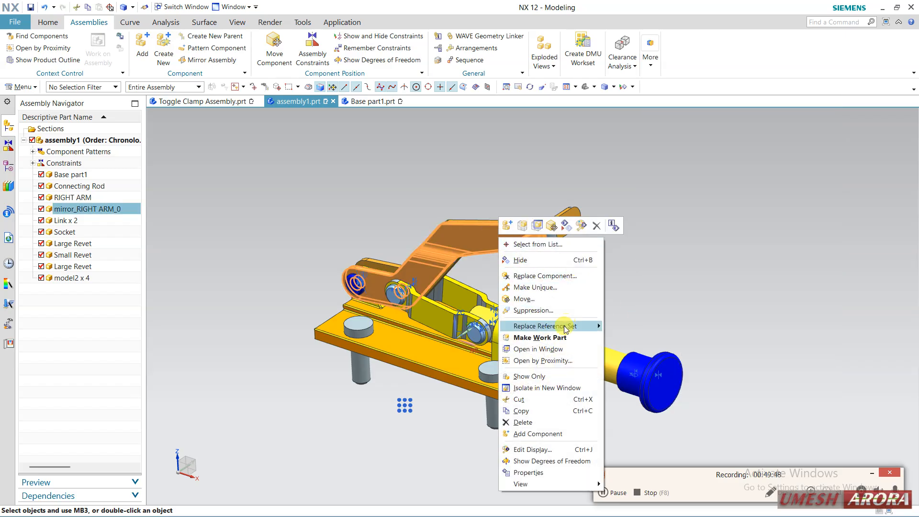
mouse_move(594, 326)
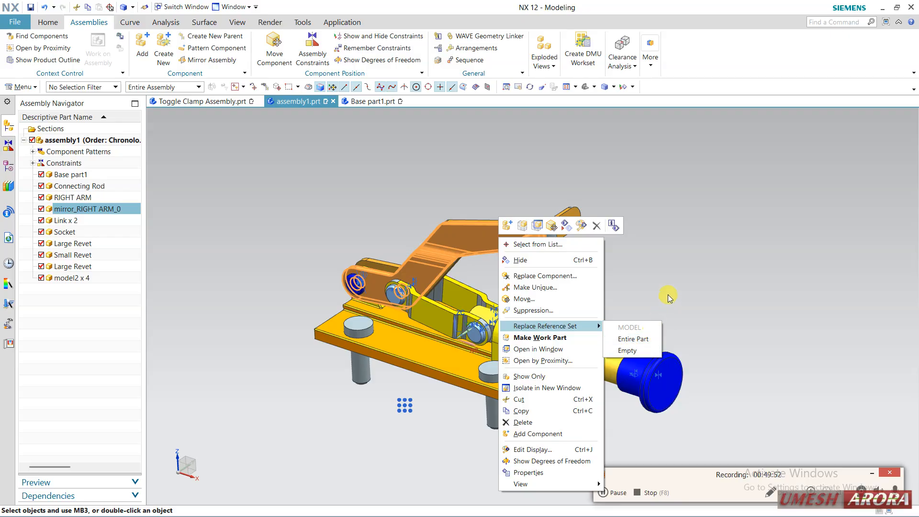
click(665, 271)
middle_drag(620, 266, 609, 261)
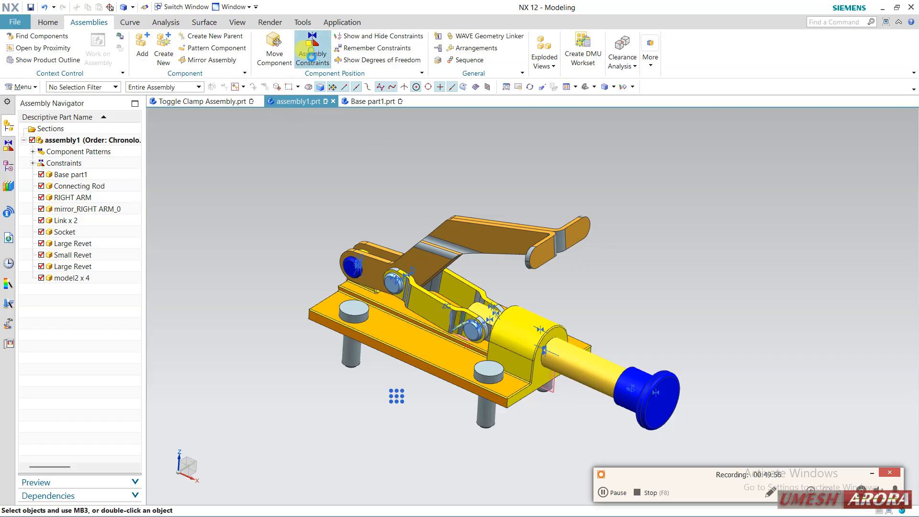
click(312, 56)
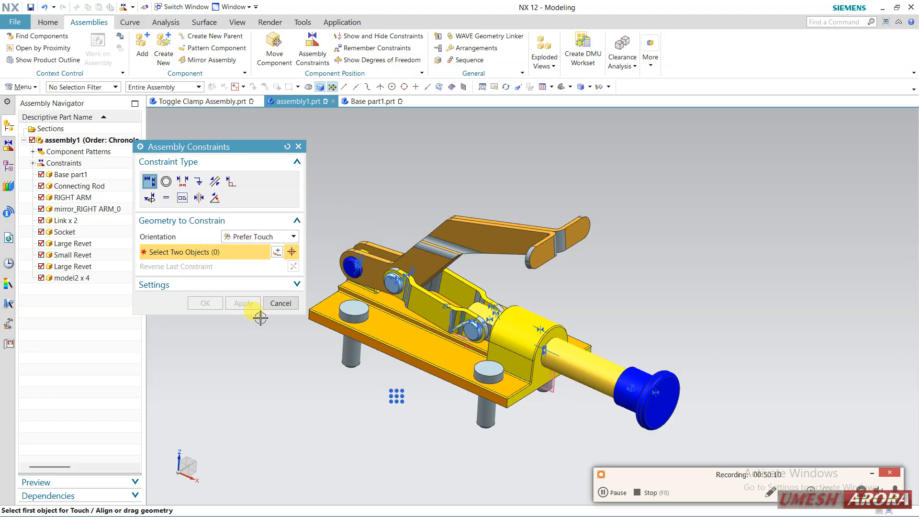
click(280, 304)
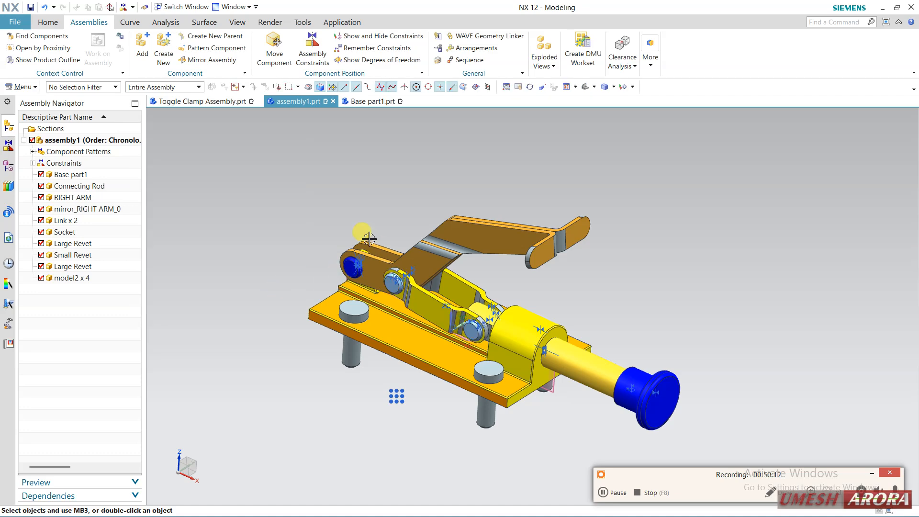
scroll(369, 236, down, 1)
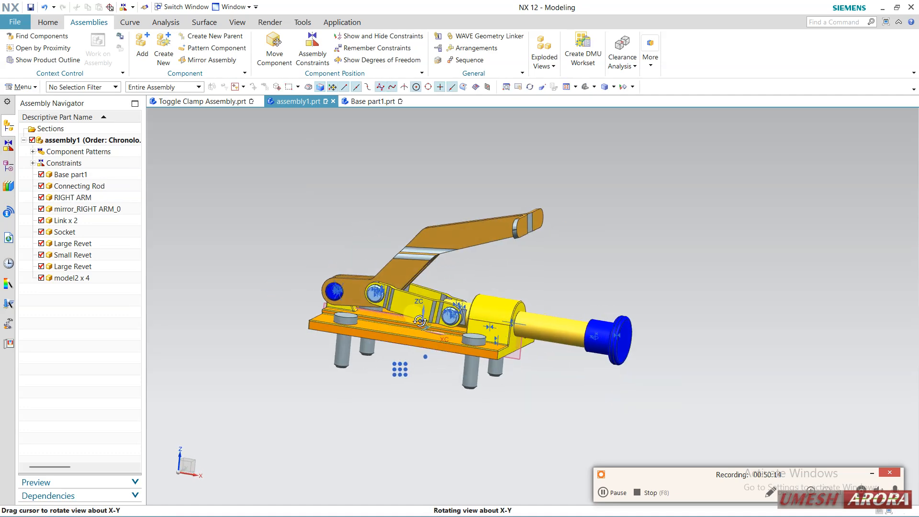